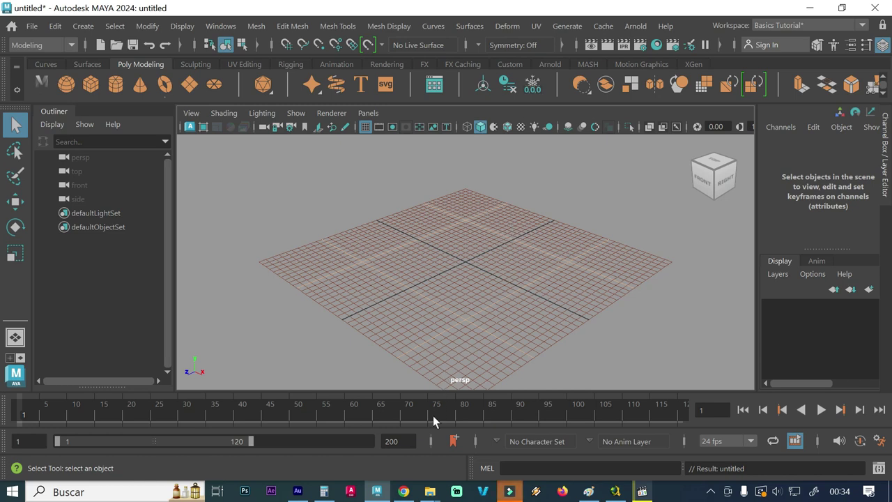
In Chrome, preview a Chesterfield sofa image and browse the related tufted leather sofa results
left_click(403, 491)
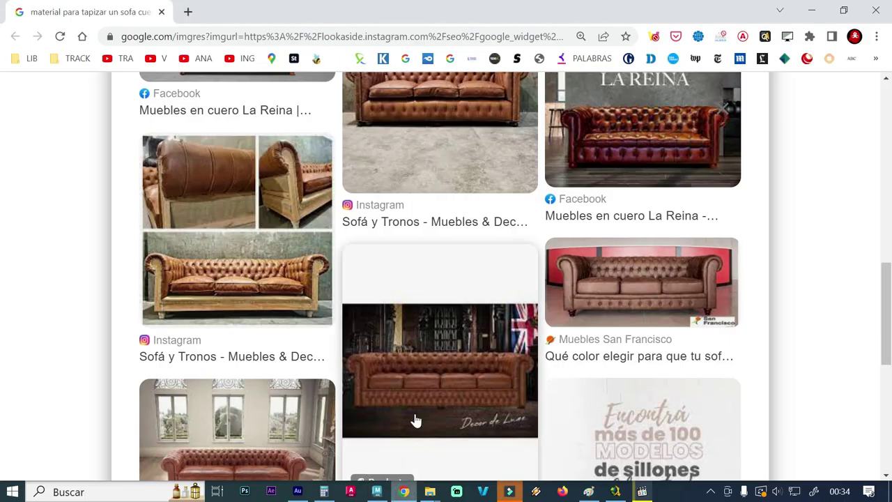
scroll(537, 202, "up", 1)
left_click(535, 204)
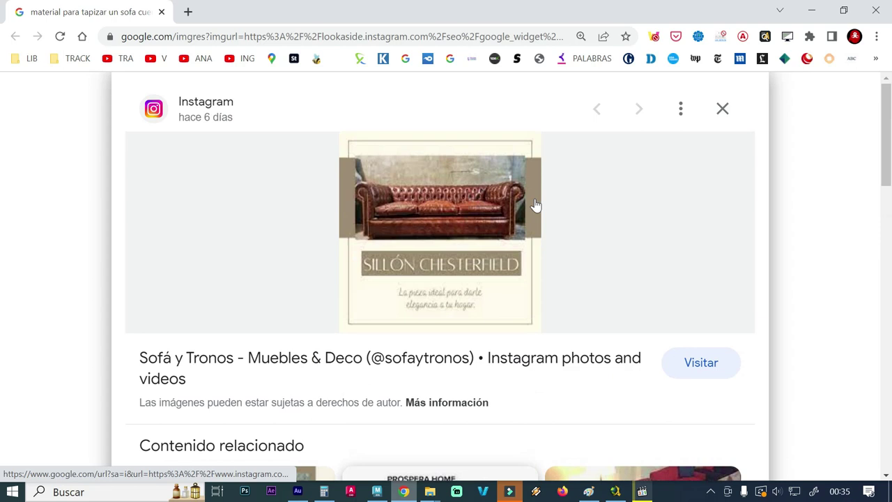
scroll(494, 296, "down", 2)
scroll(495, 299, "down", 4)
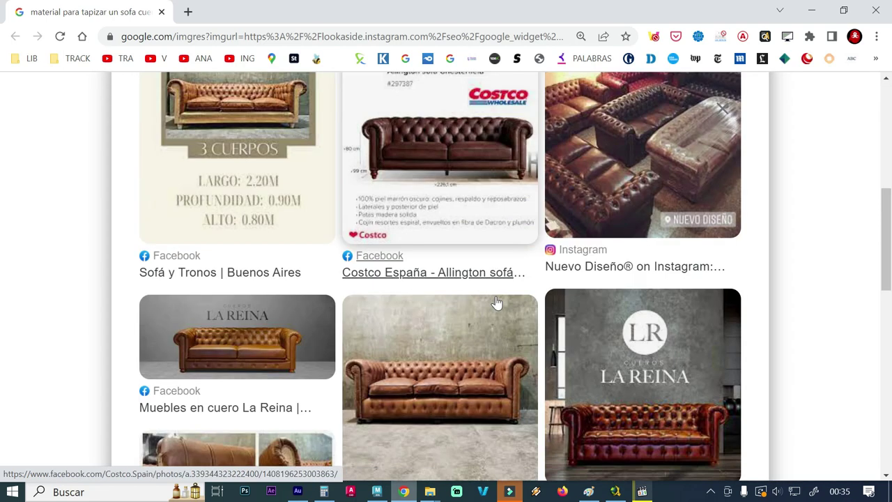
scroll(449, 240, "down", 1)
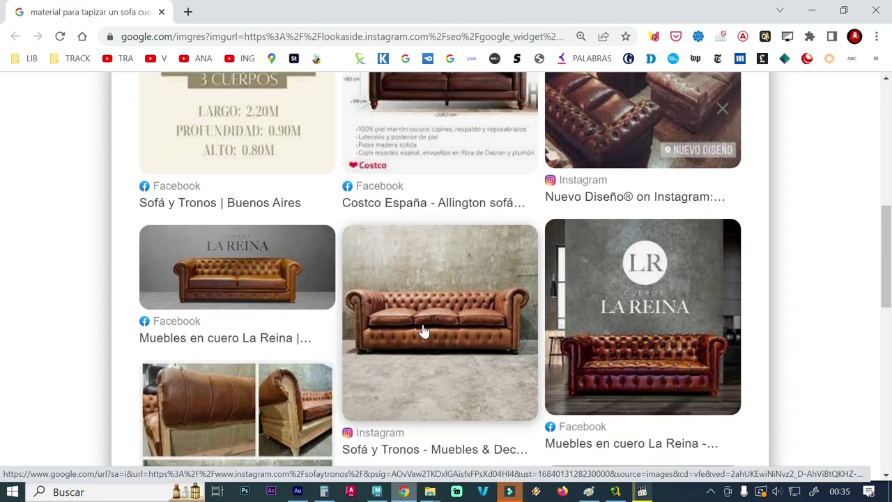
scroll(496, 340, "down", 4)
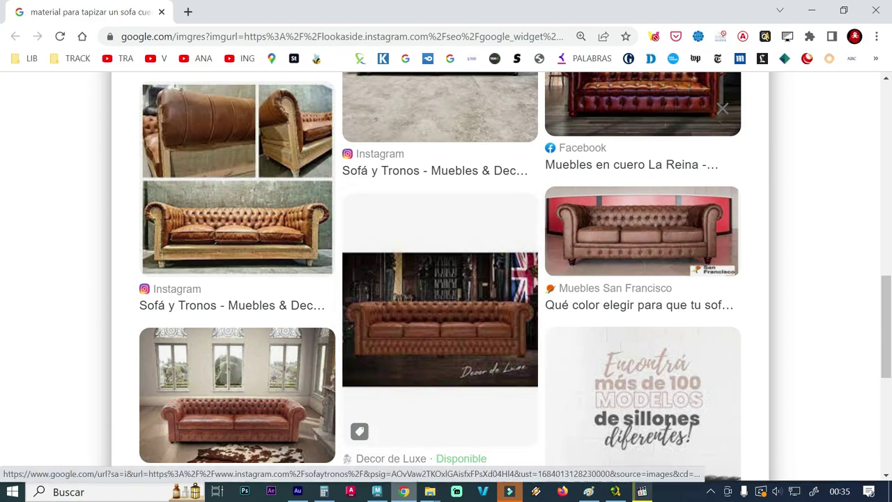
left_click(379, 493)
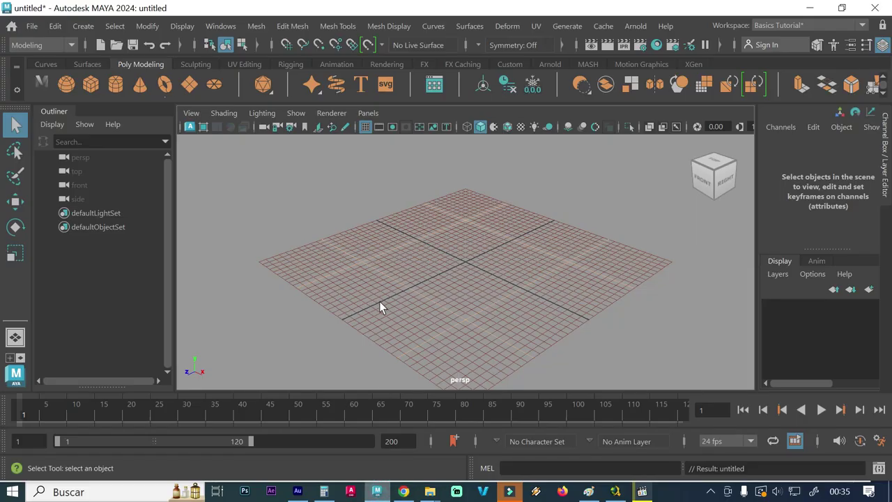
left_click(220, 26)
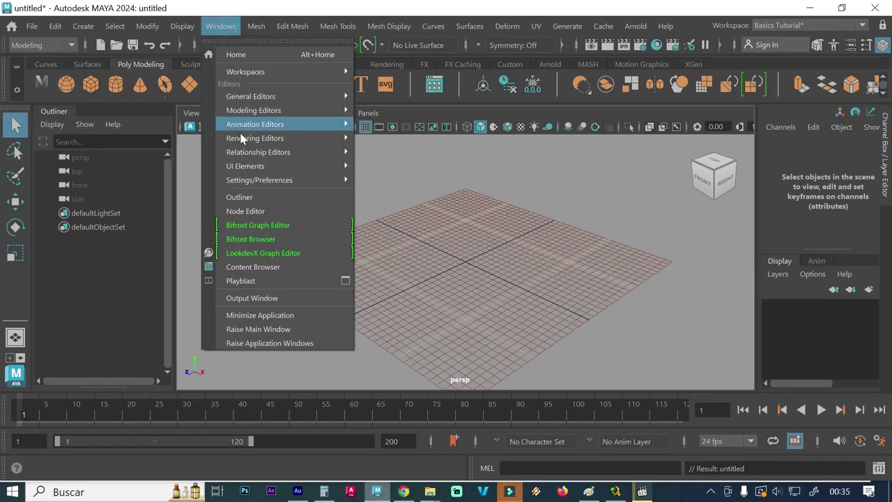
mouse_move(259, 180)
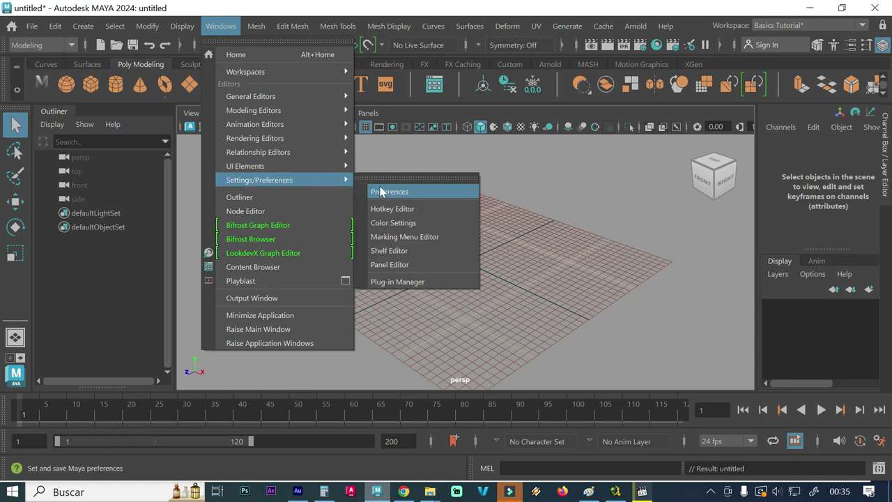
left_click(384, 191)
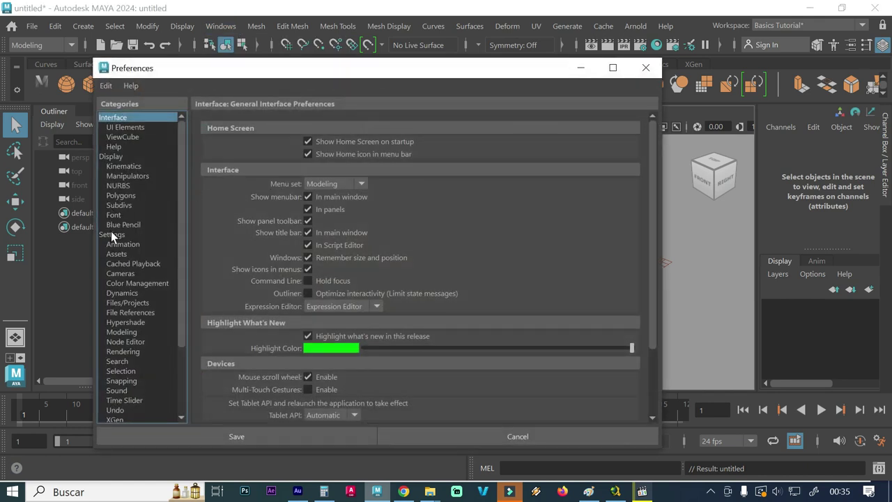
left_click(112, 234)
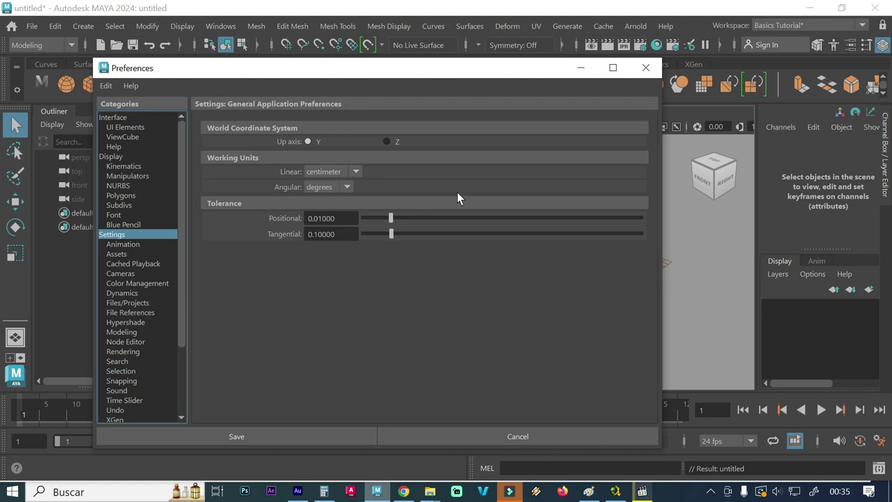
left_click(645, 67)
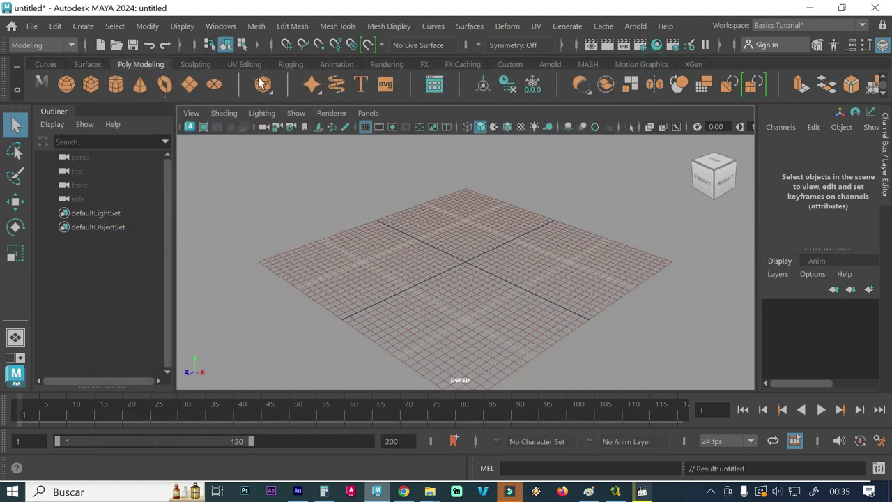
left_click(187, 26)
mouse_move(199, 103)
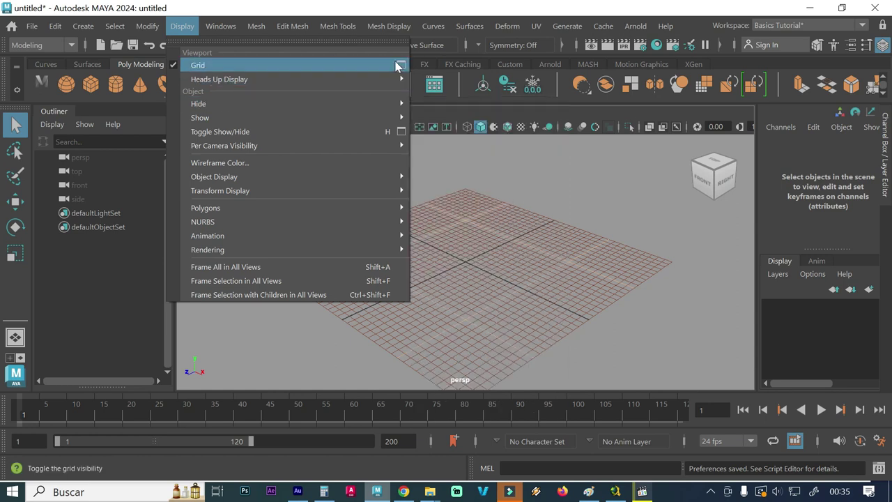
left_click(400, 66)
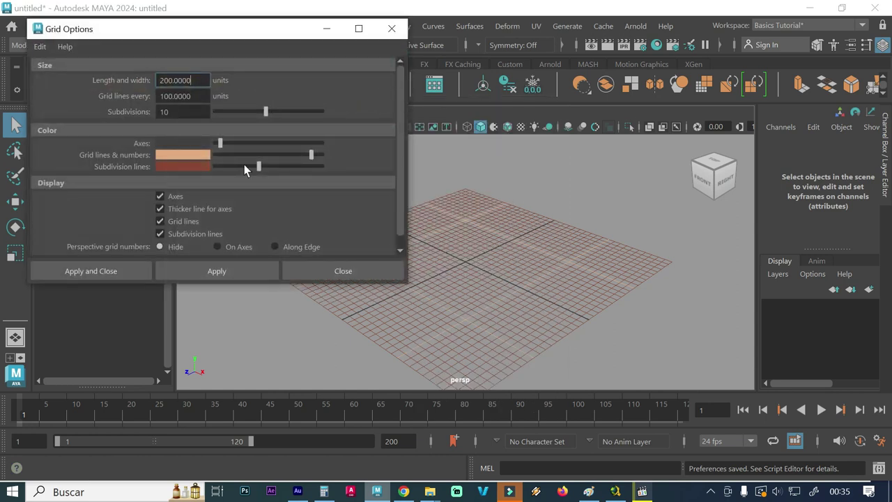
left_click(392, 28)
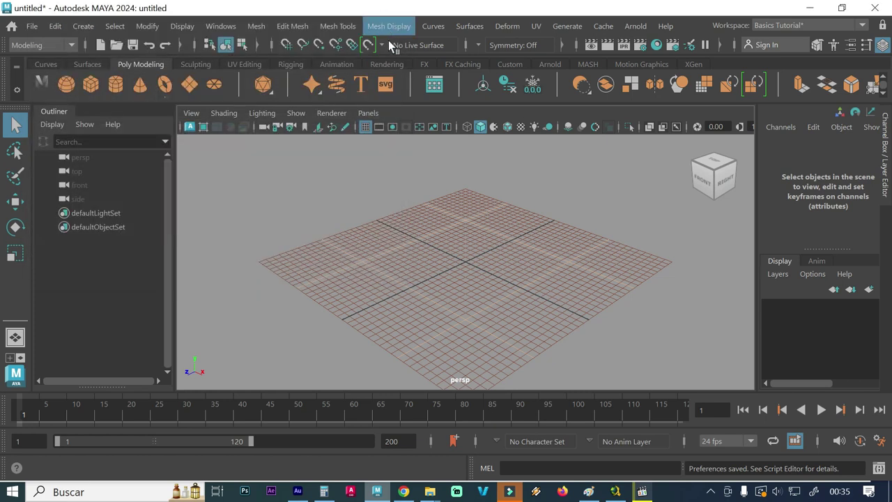
Create polygon plane pPlane1, 190 by 50, with 30 width and 5 height divisions
left_click(96, 28)
mouse_move(123, 79)
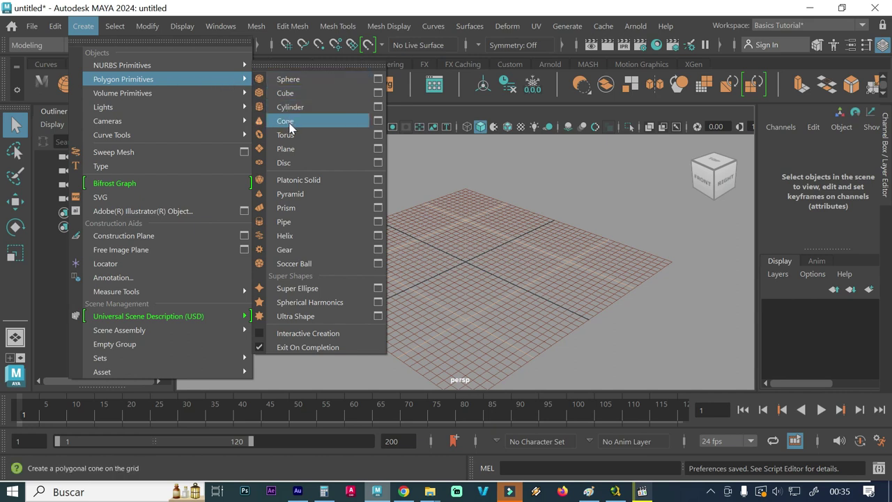
left_click(377, 150)
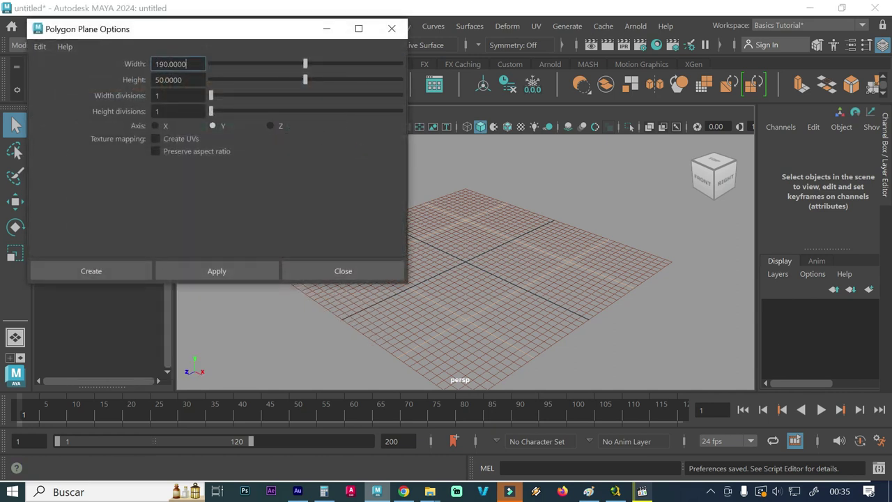
key("Tab")
key("Tab")
type("30")
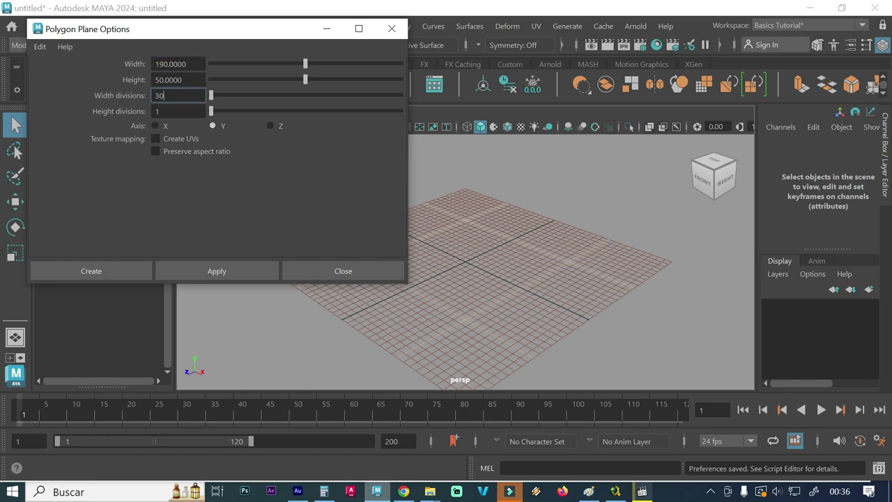
key("Tab")
type("5")
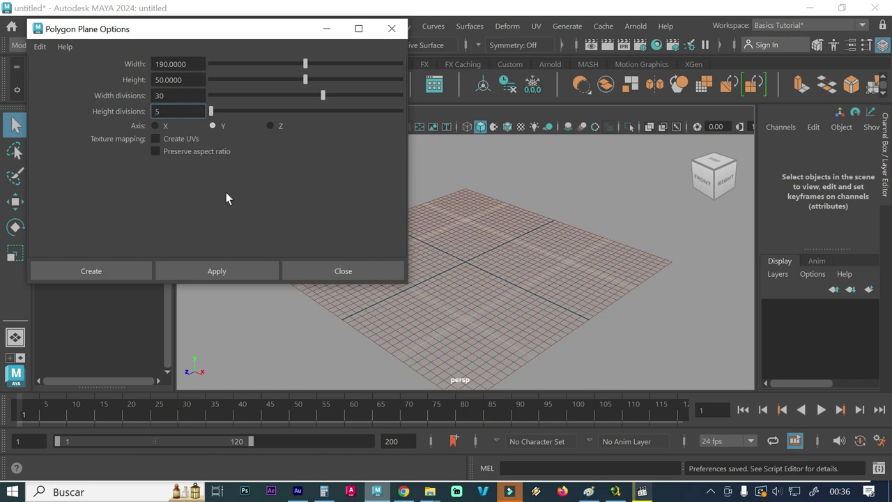
left_click(226, 268)
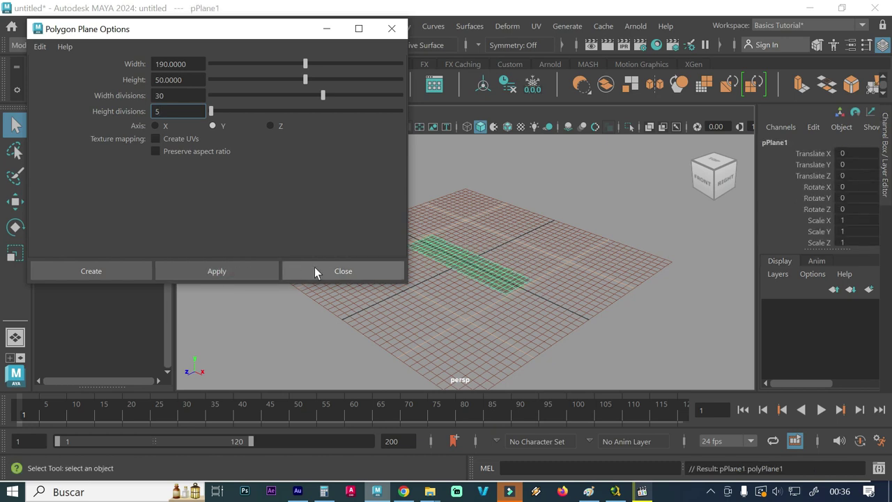
left_click(314, 268)
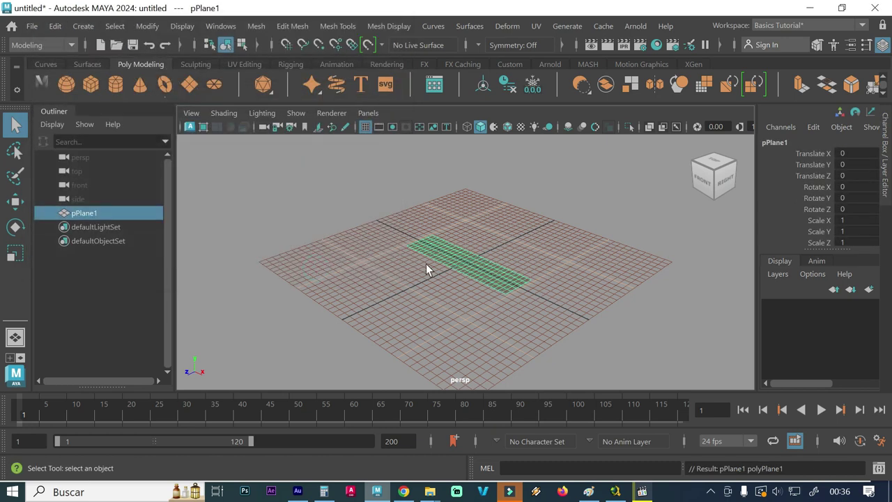
Rotate pPlane1 to 90 degrees about X so it stands upright
key("e")
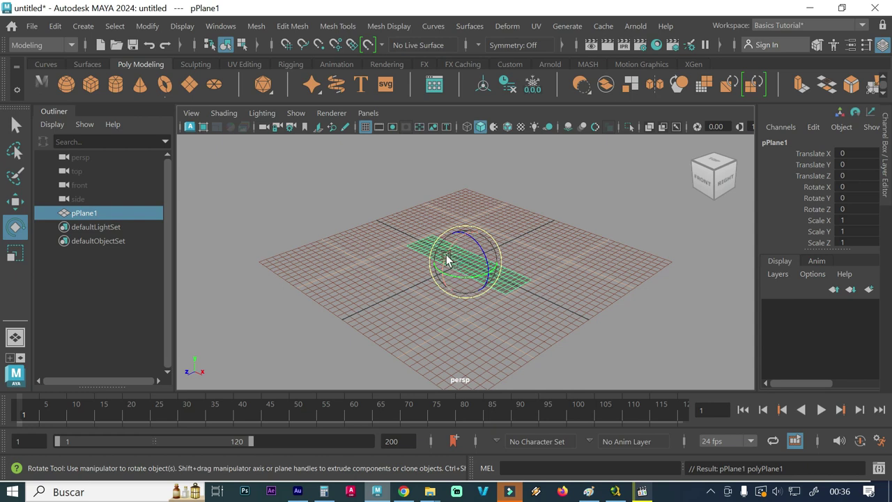
left_click_drag(446, 254, 658, 209)
left_click(851, 186)
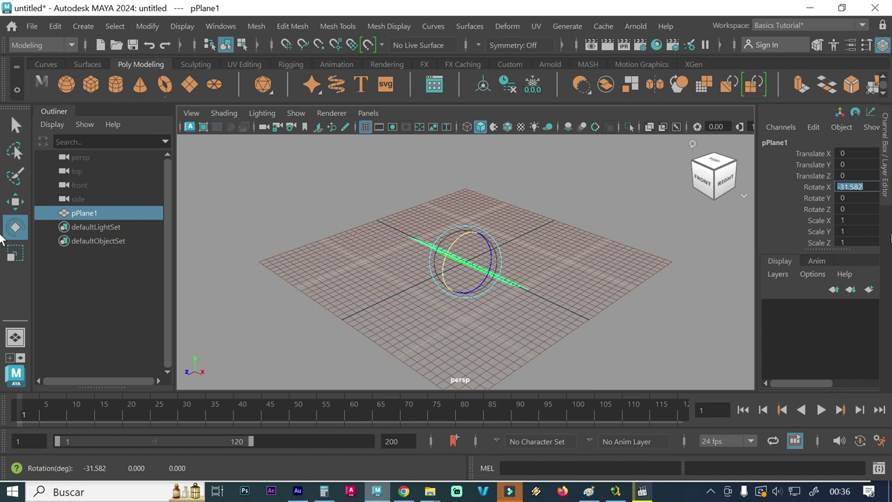
type("90")
key("Return")
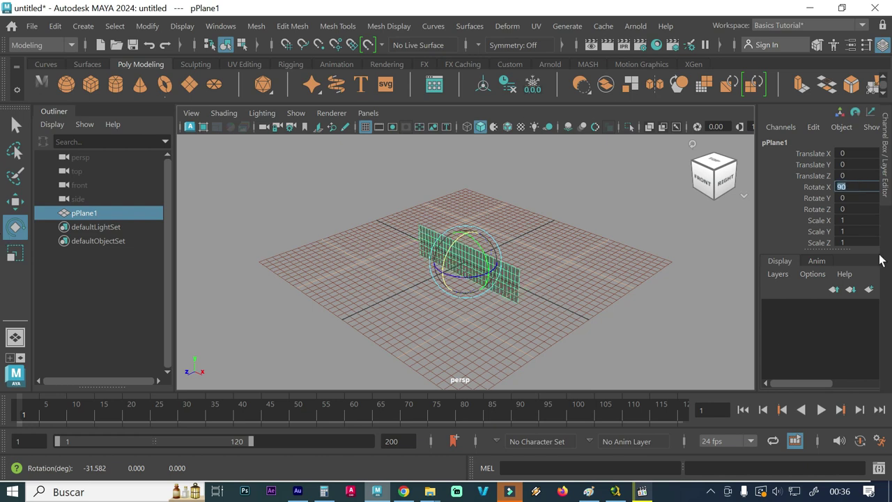
Reselect the upright plane and raise it to Translate Y 25
left_click(505, 331)
right_click_drag(461, 309, 617, 284, "alt")
mouse_move(617, 283)
left_mouse_down("alt")
mouse_move(403, 268)
mouse_move(464, 278)
mouse_move(542, 270)
mouse_move(434, 259)
mouse_move(532, 255)
mouse_move(540, 266)
left_mouse_up("alt")
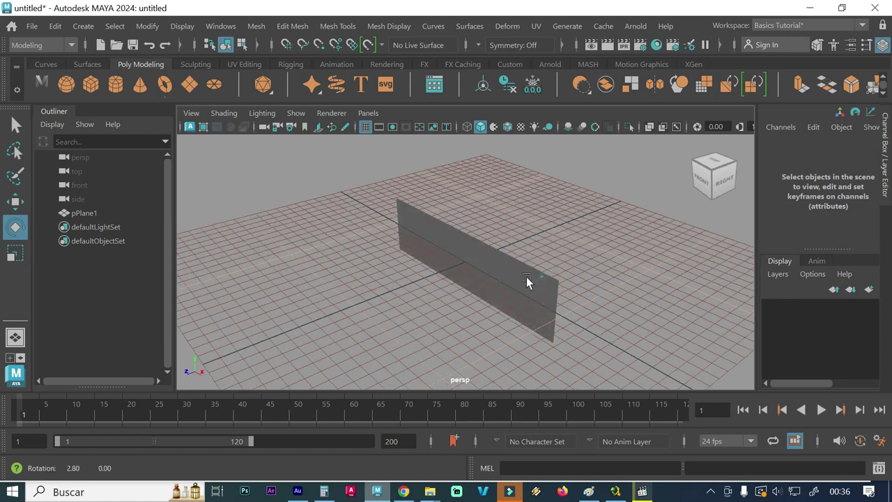
right_click_drag(539, 267, 625, 271, "alt")
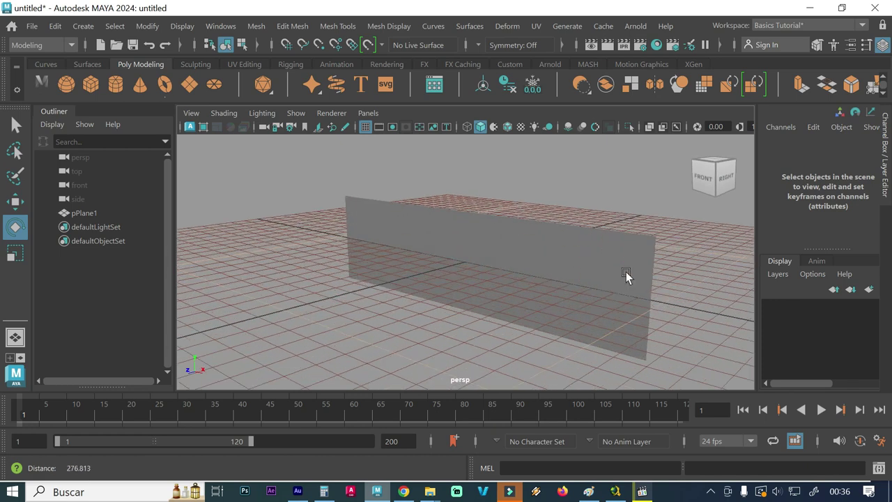
left_click_drag(626, 271, 563, 242, "alt")
left_click(569, 244)
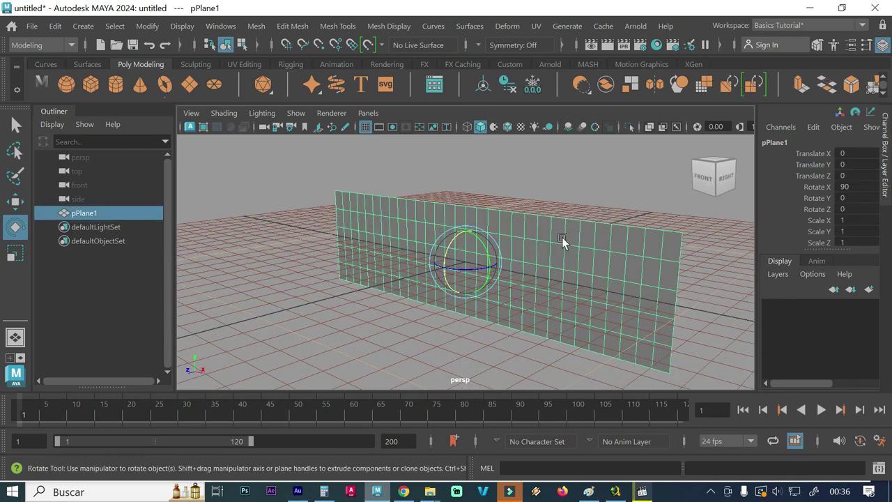
key("w")
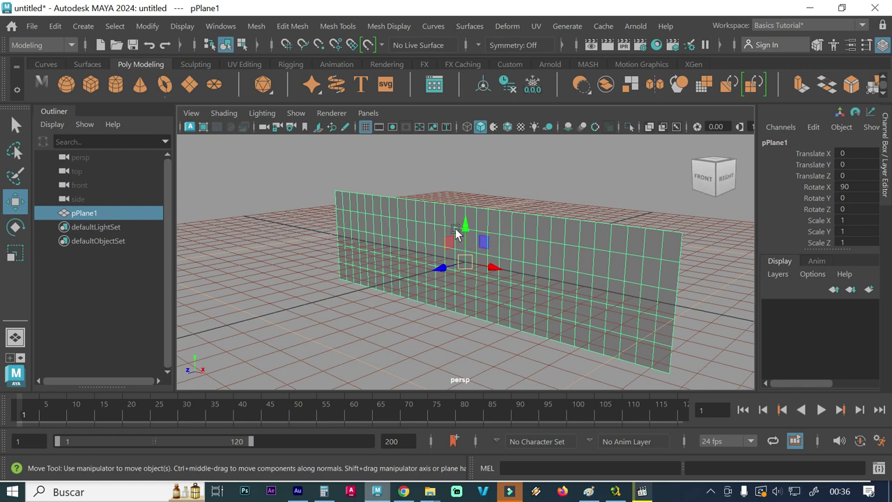
left_click_drag(464, 234, 464, 219)
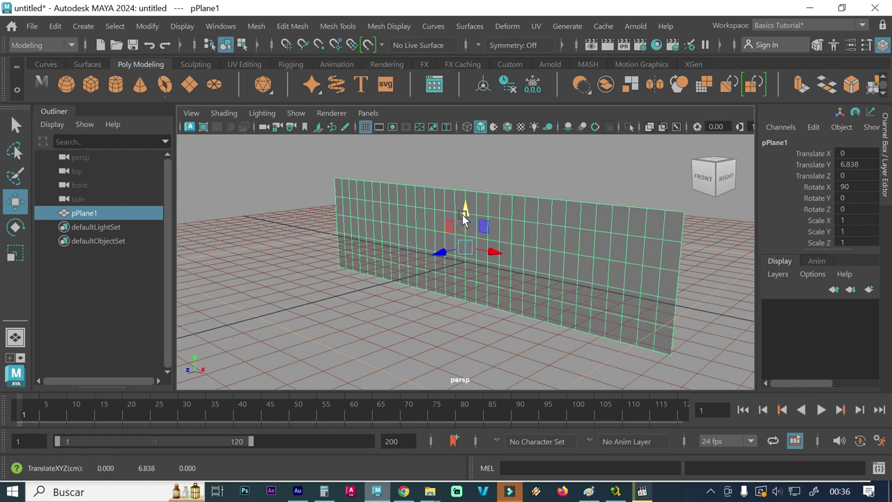
left_click(852, 165)
type("25")
key("Return")
Orbit and pan to face the plane head-on, then switch to face selection
mouse_move(411, 241)
left_mouse_down("alt")
mouse_move(474, 245)
mouse_move(428, 232)
mouse_move(456, 231)
left_mouse_up("alt")
mouse_move(456, 230)
middle_mouse_down("alt")
mouse_move(467, 236)
mouse_move(426, 234)
mouse_move(418, 244)
middle_mouse_up("alt")
right_click_drag(329, 212, 326, 133)
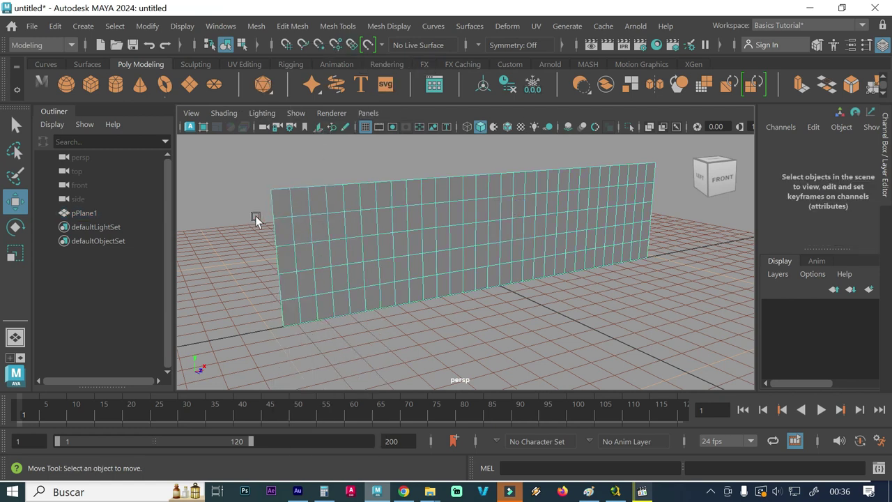
Select four faces at the wall's top-left corner and duplicate them as a separate piece
right_click_drag(255, 215, 567, 260, "alt")
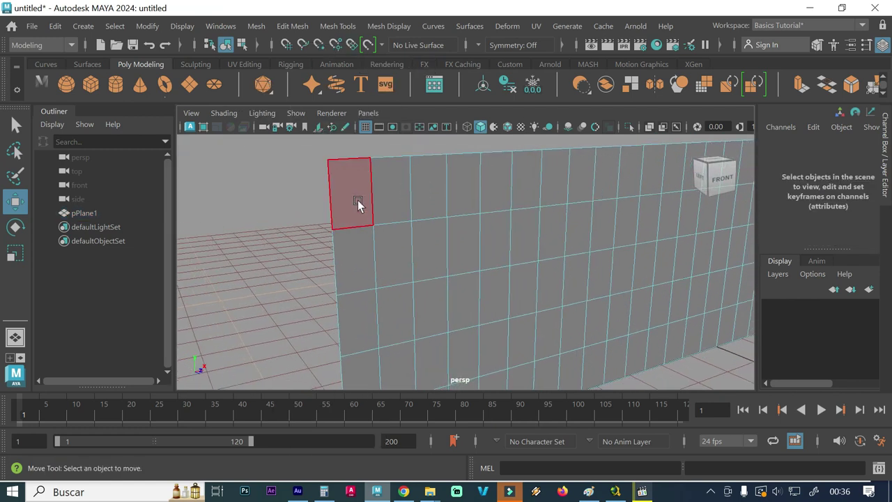
left_click(358, 200)
left_click(392, 178, "shift")
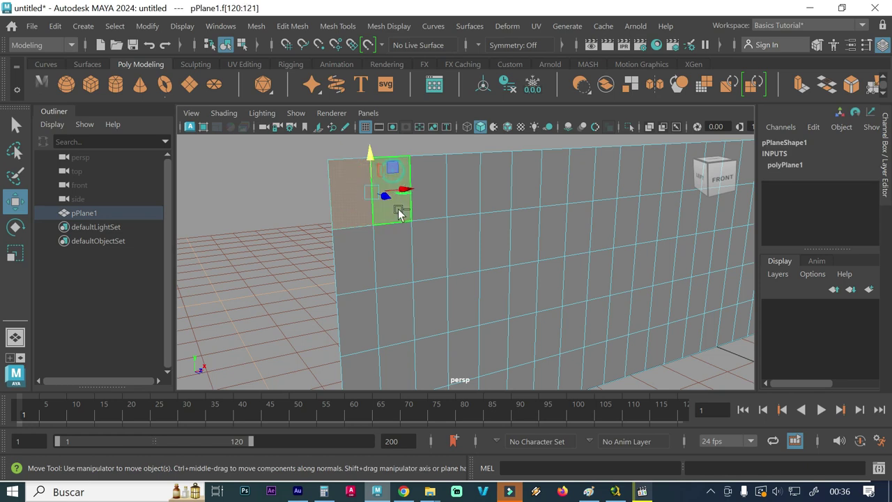
left_click(403, 252, "shift")
left_click(365, 257, "shift")
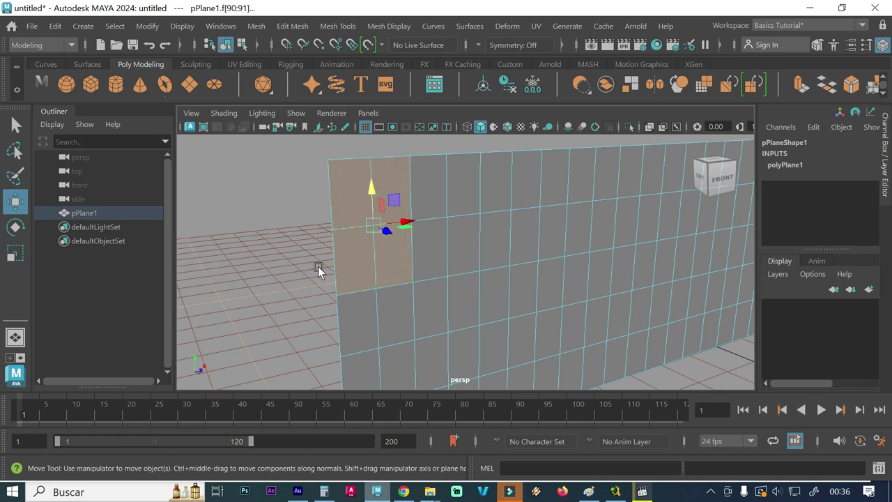
right_click(282, 250, "shift")
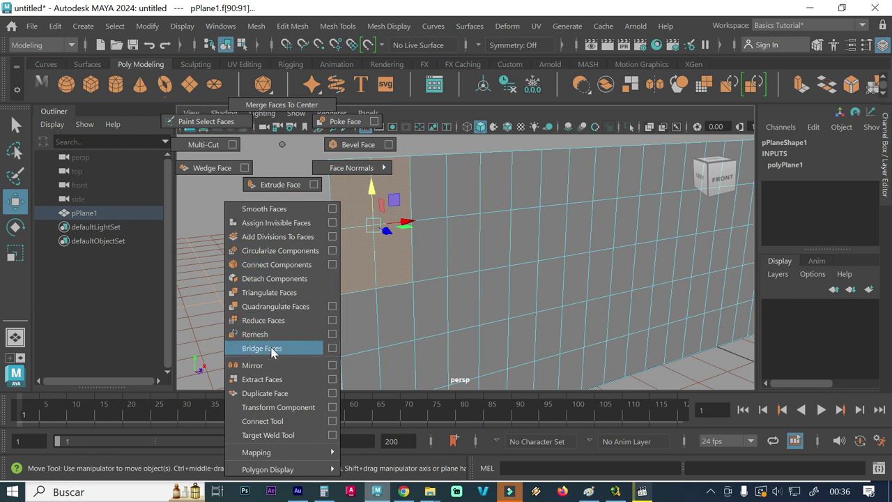
left_click(276, 399)
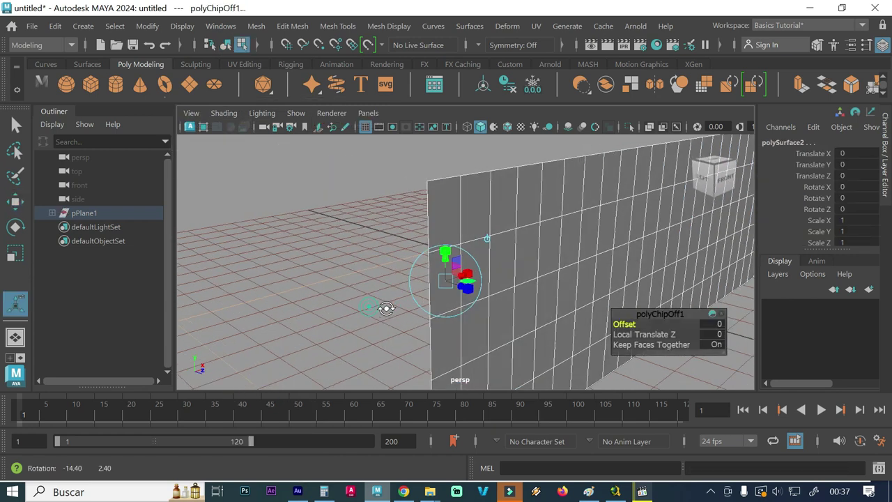
Move the duplicated faces 9.054 along local Z off the wall and return to Object Mode
left_click_drag(376, 277, 405, 305, "alt")
key("equal")
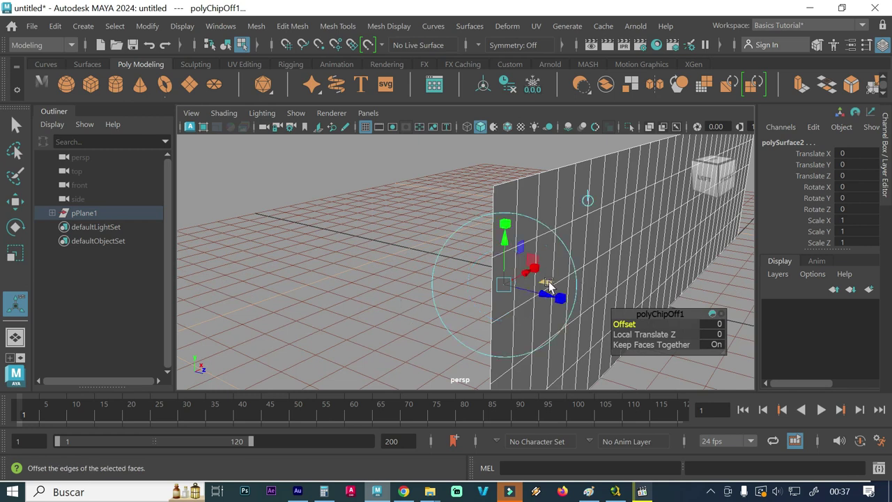
mouse_move(547, 287)
left_mouse_down()
mouse_move(602, 326)
mouse_move(597, 310)
left_mouse_up()
mouse_move(483, 244)
middle_mouse_down("alt")
mouse_move(338, 258)
mouse_move(508, 259)
middle_mouse_up("alt")
right_click_drag(508, 259, 595, 66)
left_click(582, 234)
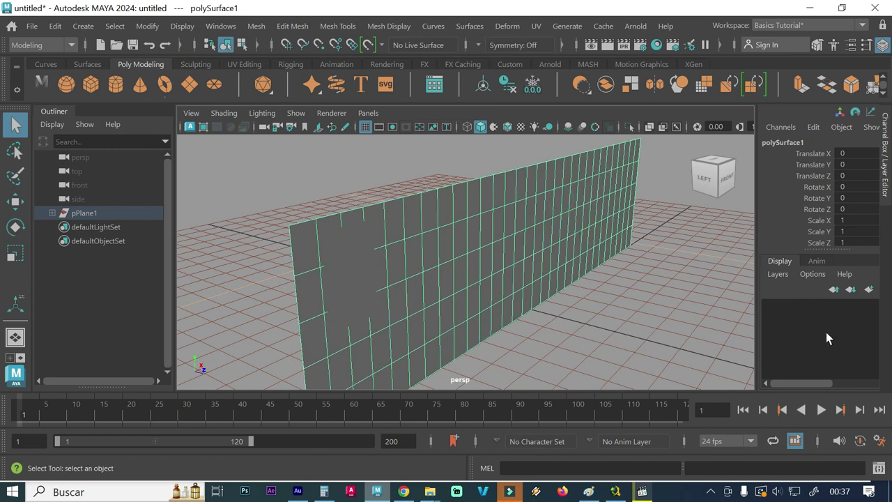
Create a new display layer named 'referencia' with a brown colour
left_click(817, 262)
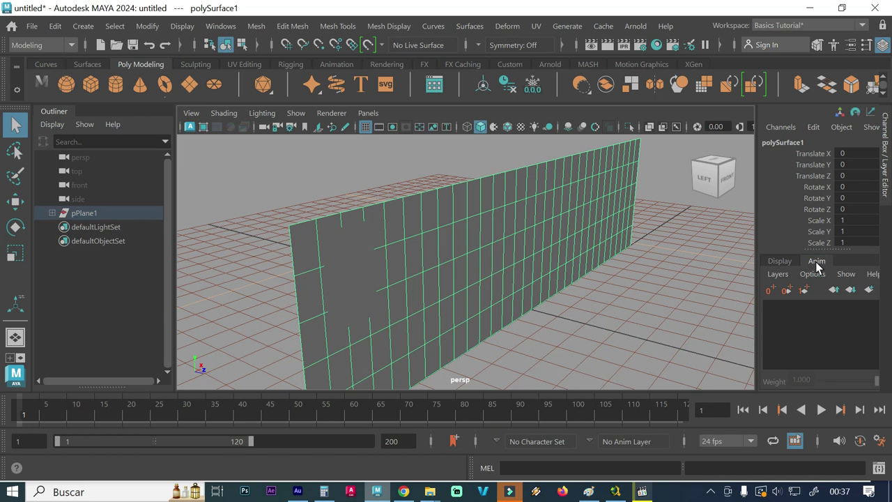
left_click(788, 262)
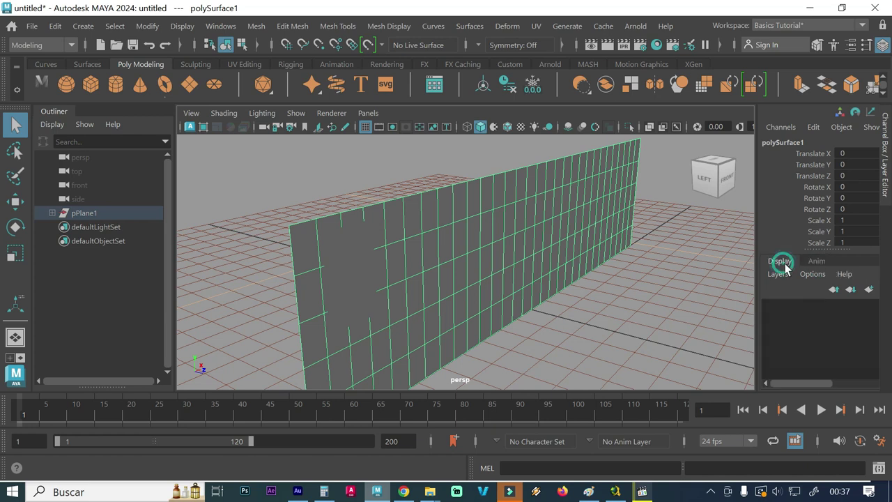
left_click(868, 291)
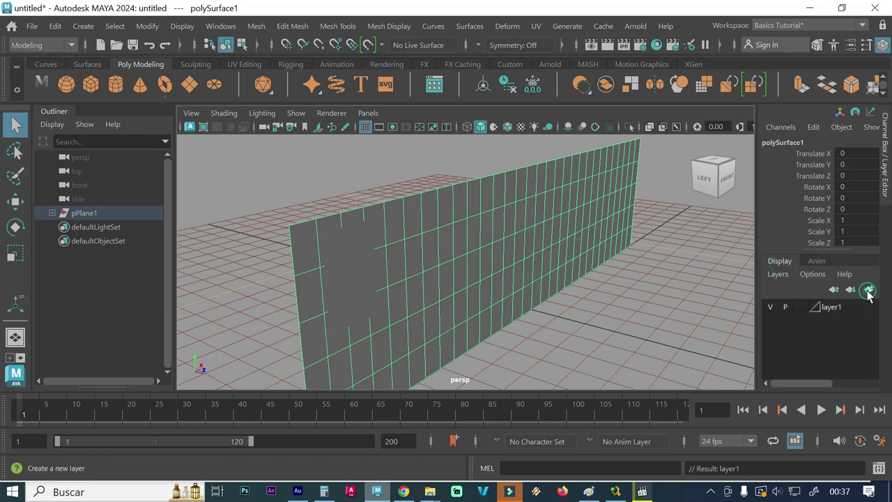
double_click(834, 307)
double_click(403, 188)
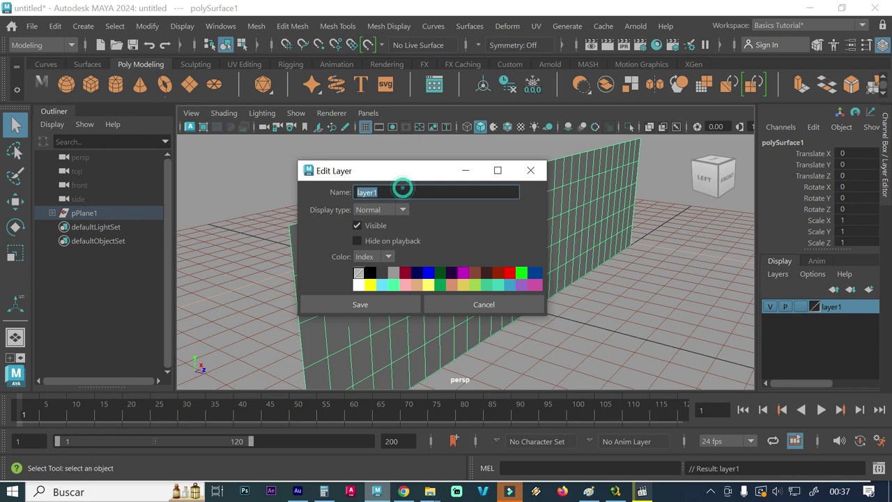
type("referencia")
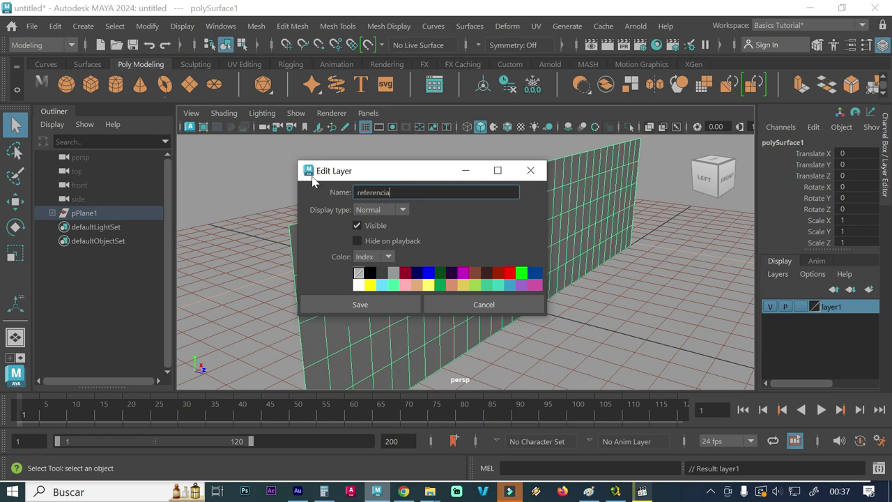
left_click(477, 276)
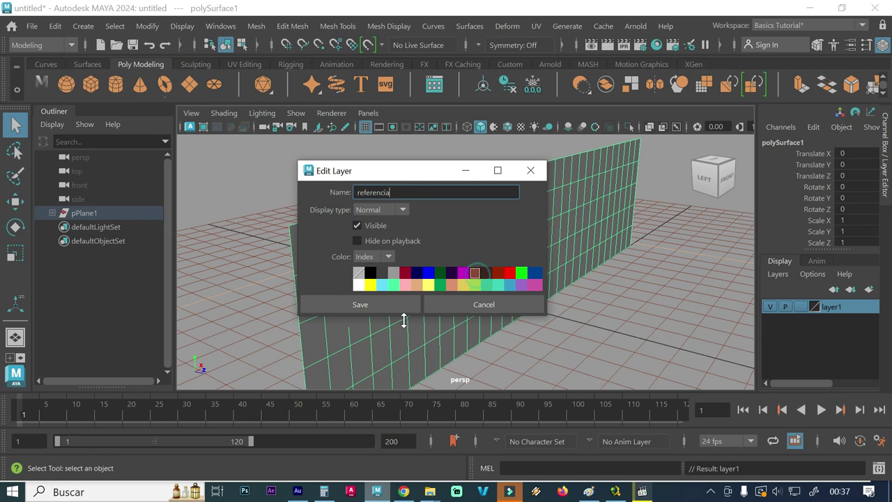
left_click(365, 308)
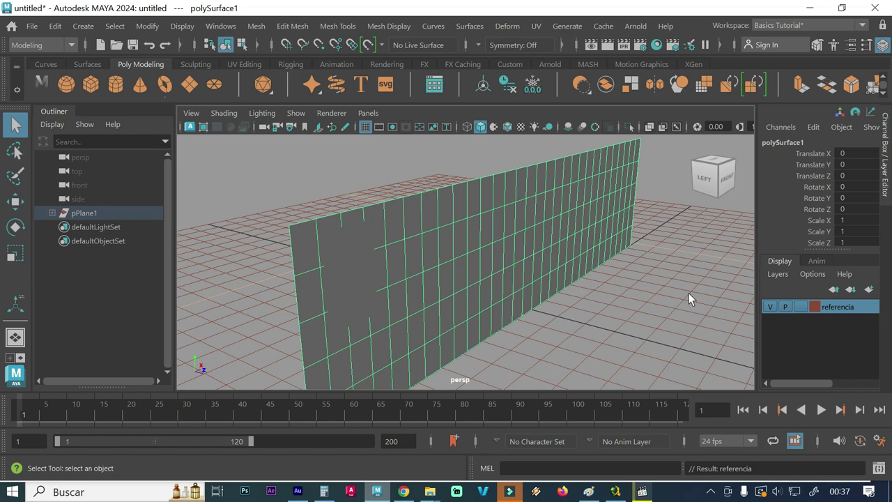
Add the selected wall to the referencia layer and hide the layer
right_click(839, 309)
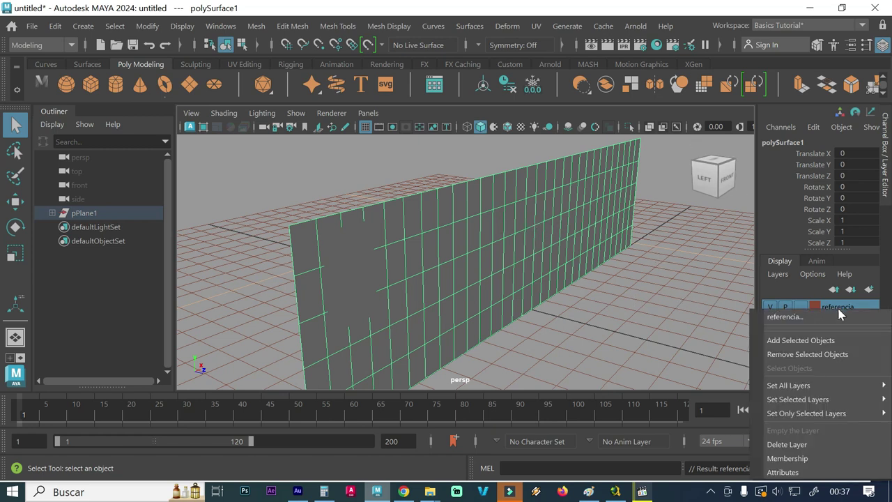
left_click(796, 343)
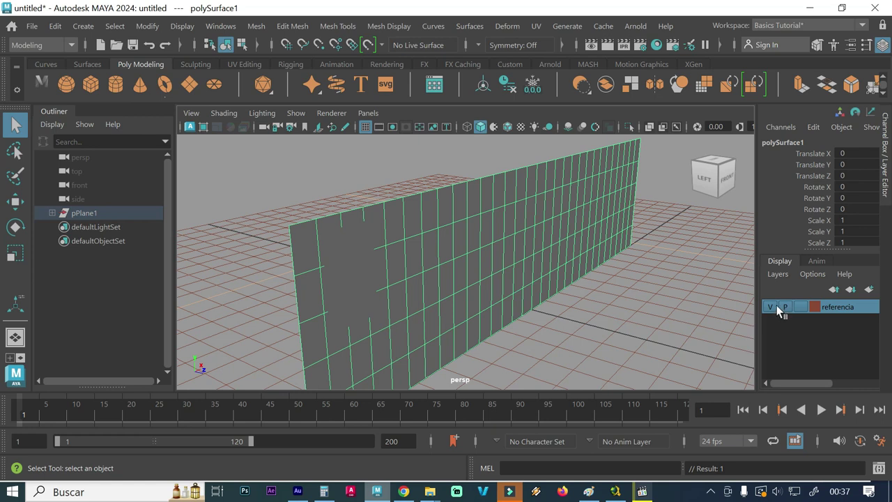
left_click(776, 307)
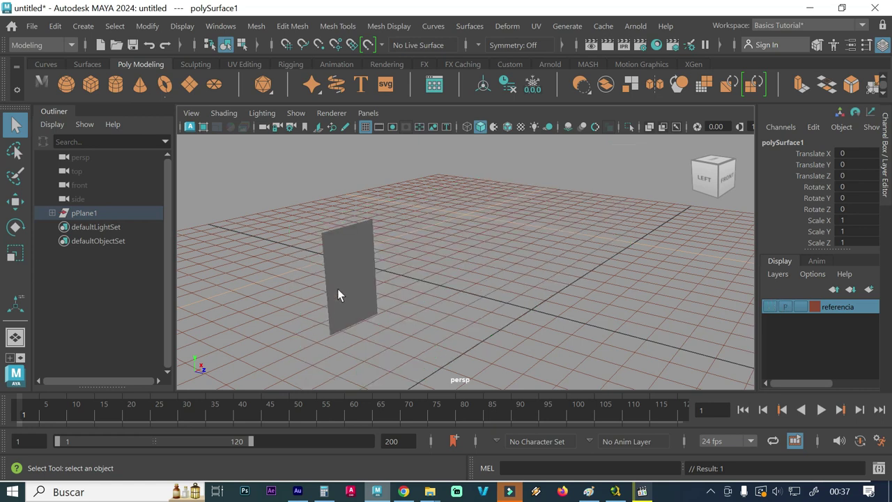
Use Save Scene As to store the scene under the name 'sofa tutorial'
left_click(32, 29)
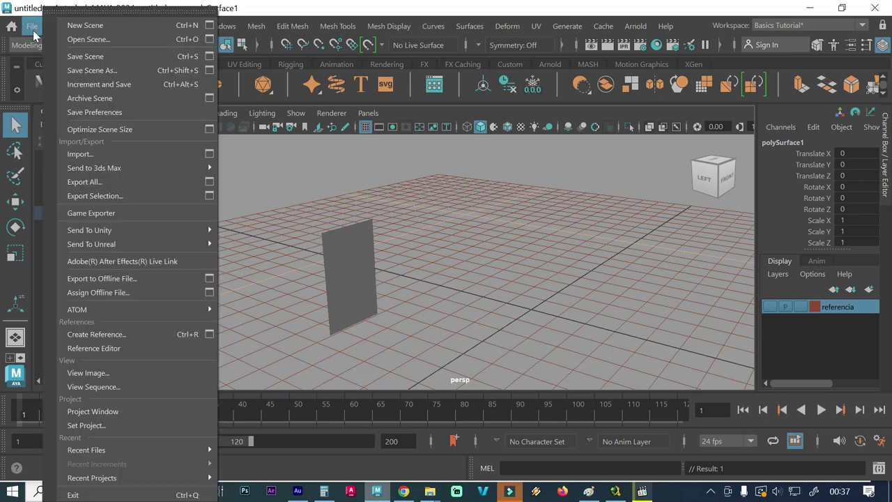
left_click(75, 71)
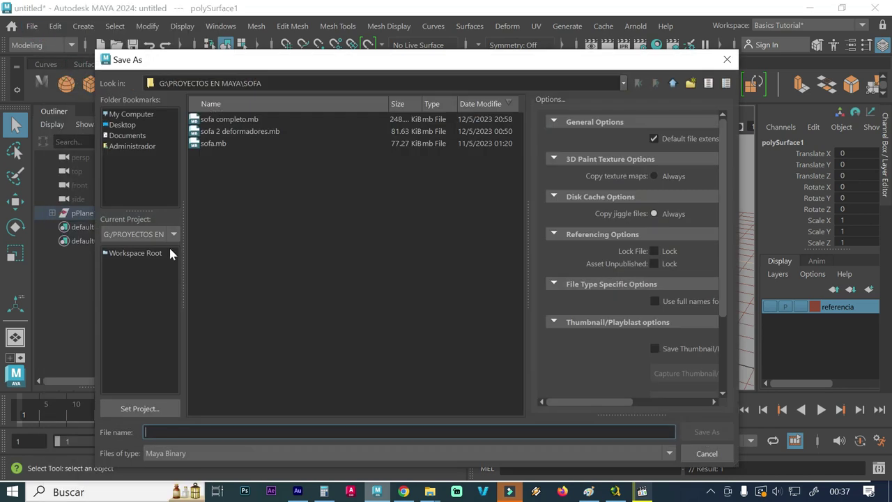
type("sofa tutorial")
key("Return")
left_click(362, 284)
right_click(356, 257)
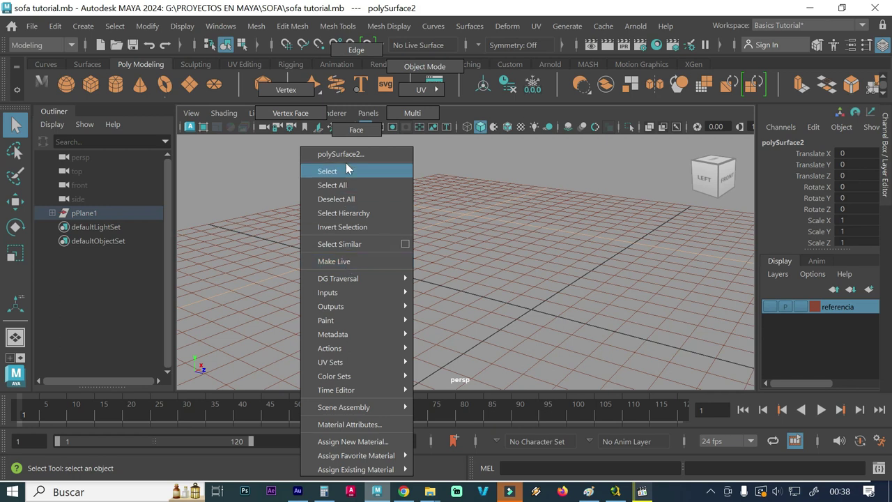
left_click(352, 133)
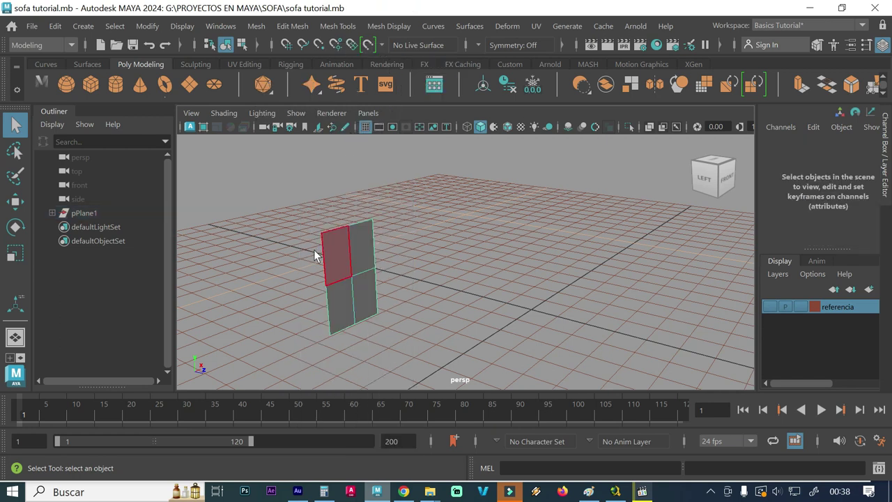
left_click(333, 257)
left_click(361, 256, "shift")
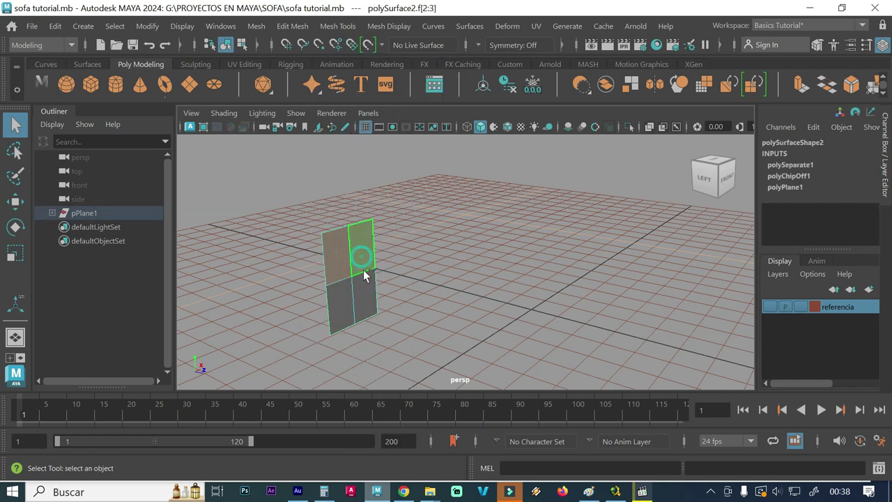
left_click(367, 288, "shift")
left_click(339, 298, "shift")
scroll(342, 308, "up", 2)
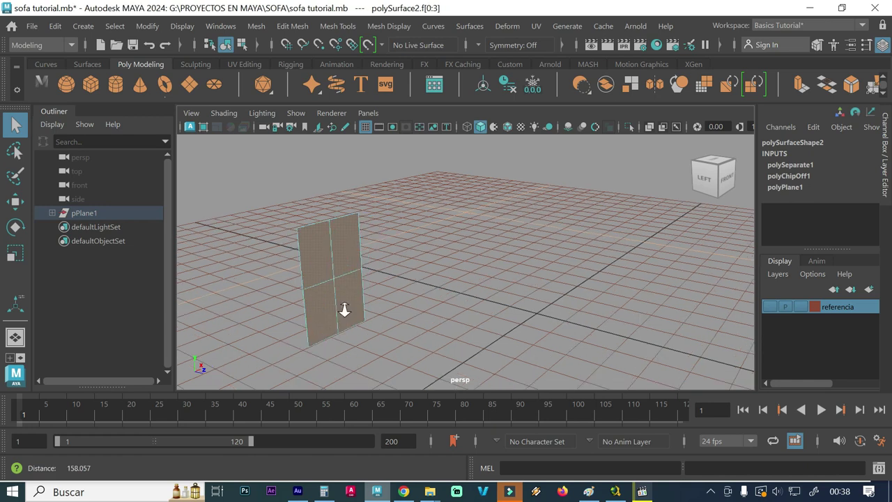
scroll(371, 294, "up", 2)
scroll(454, 269, "down", 2)
scroll(448, 265, "down", 3)
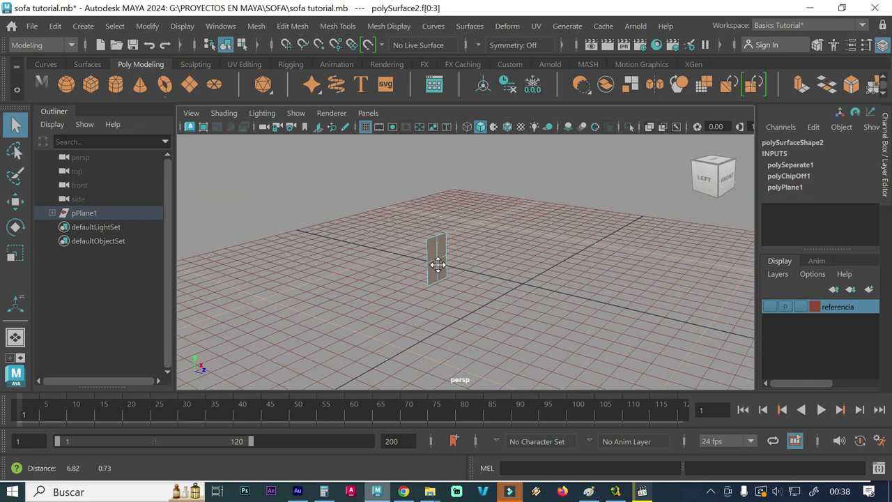
scroll(402, 286, "down", 1)
scroll(398, 253, "up", 3)
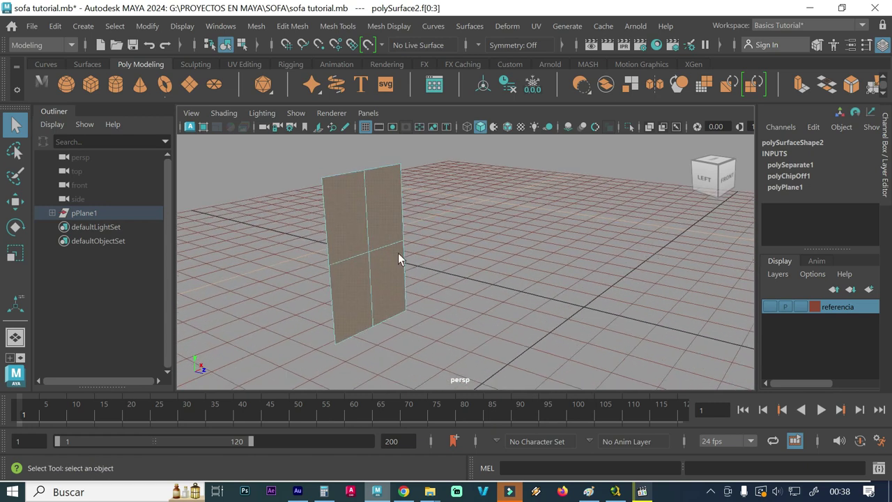
scroll(398, 255, "down", 4)
middle_click_drag(397, 255, 391, 259, "alt")
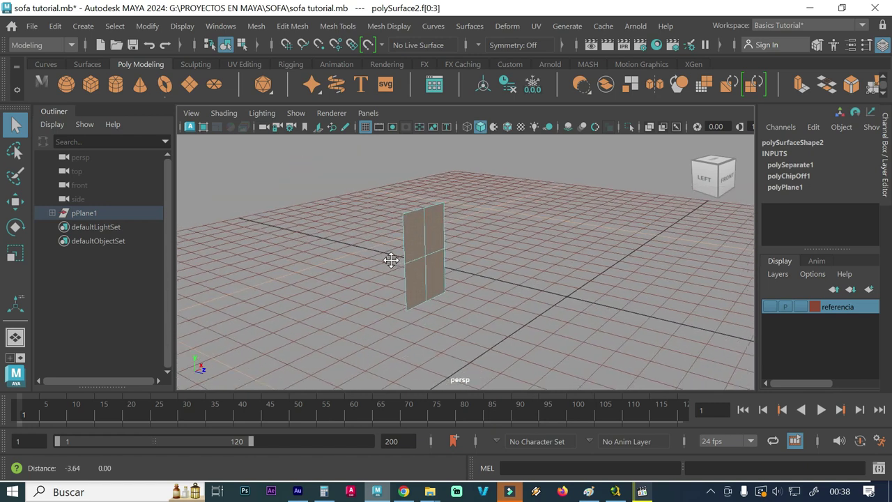
scroll(395, 261, "up", 2)
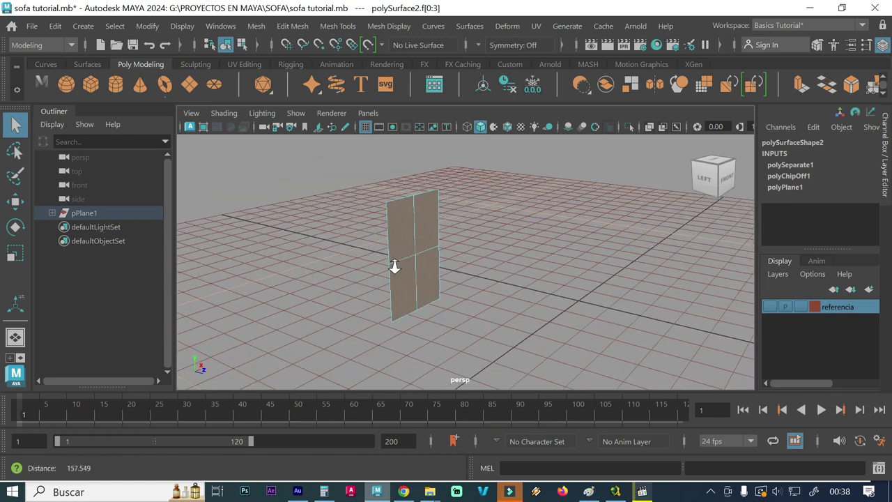
scroll(418, 261, "up", 2)
scroll(391, 259, "up", 1)
left_click(353, 277)
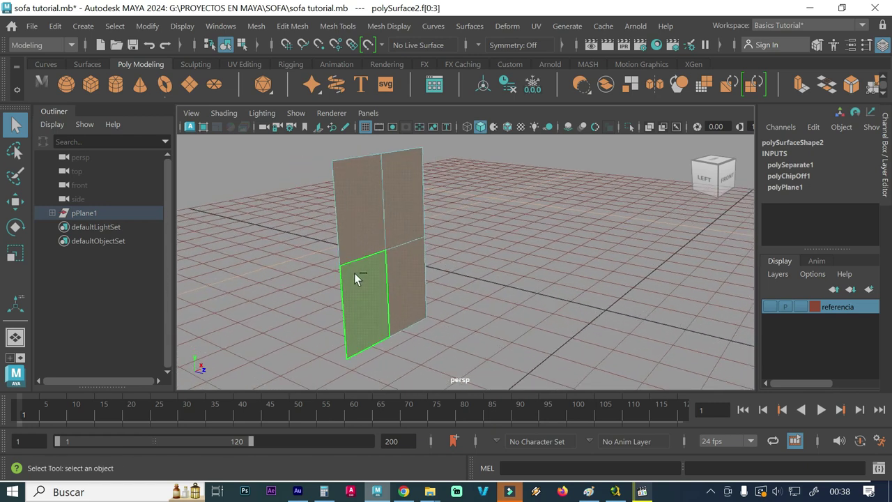
Poke the selected panel faces to add centre vertices, then frame the panel
right_click(355, 143, "shift")
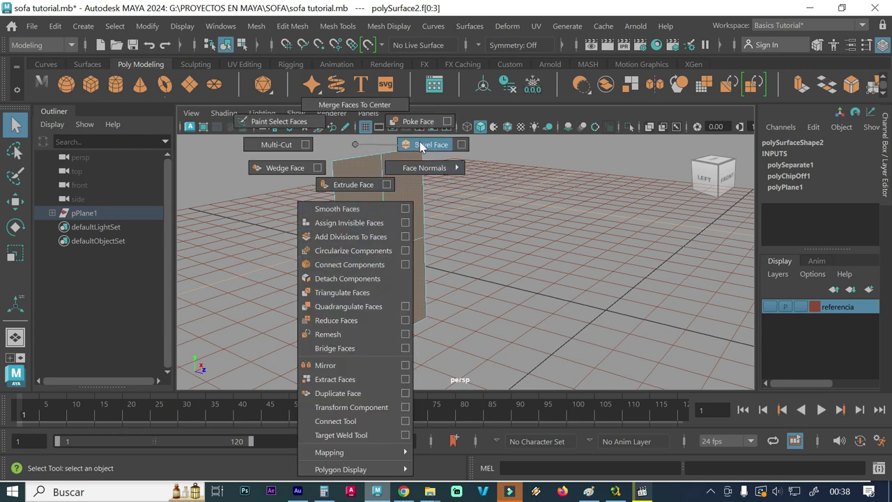
left_click(420, 124)
mouse_move(342, 235)
left_mouse_down("alt")
mouse_move(361, 243)
mouse_move(351, 243)
left_mouse_up("alt")
mouse_move(350, 243)
right_mouse_down("alt")
mouse_move(397, 246)
mouse_move(445, 223)
mouse_move(447, 182)
right_mouse_up("alt")
key("f")
middle_click_drag(447, 182, 441, 215, "alt")
In vertex mode, select the top-left, top-right, and bottom-left corners plus the centre vertex
right_click(408, 200)
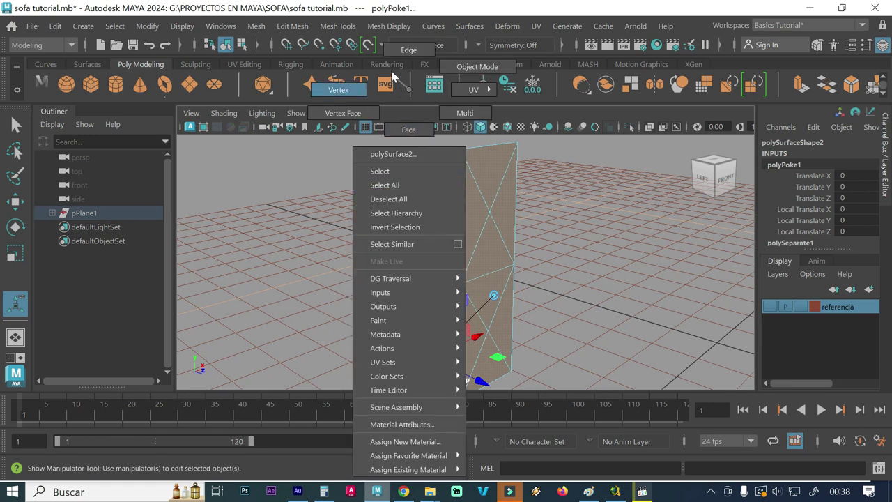
left_click(339, 89)
middle_click_drag(417, 182, 388, 188, "alt")
left_click(370, 168)
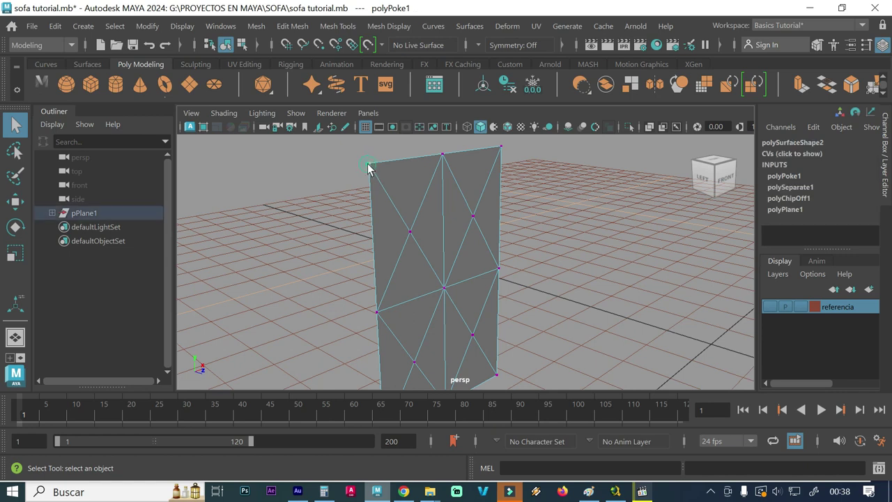
left_click(502, 147, "shift")
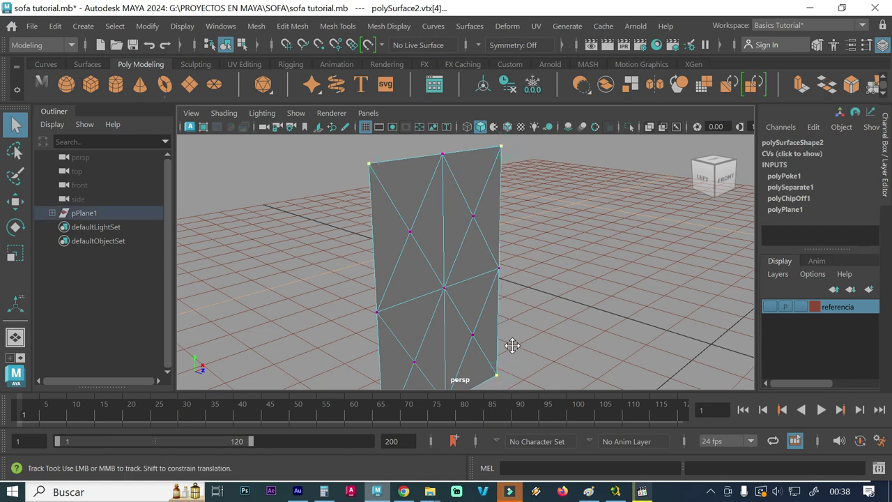
middle_click_drag(513, 344, 520, 300, "alt")
middle_click_drag(412, 366, 417, 328, "alt")
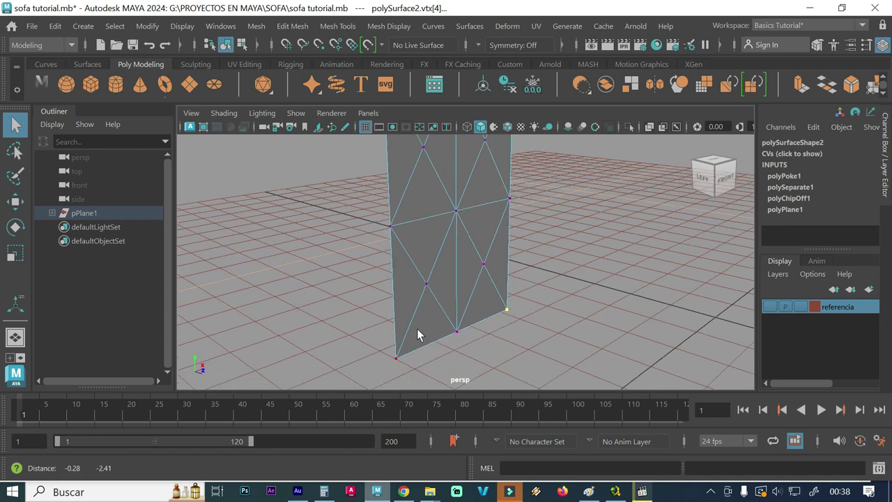
left_click(395, 358)
left_click(455, 211, "shift")
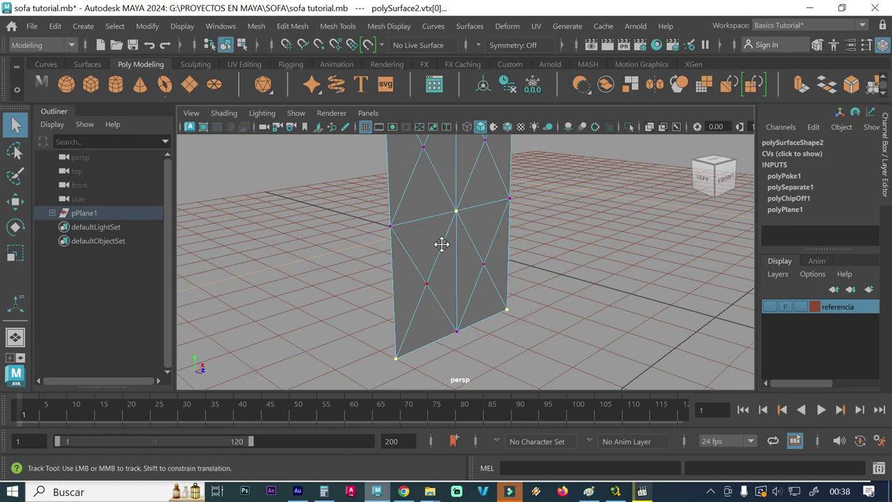
Extrude the selected vertices with width 0.5, length 1 and 1 division
right_click_drag(439, 244, 434, 300, "alt")
right_click_drag(502, 265, 457, 264, "alt")
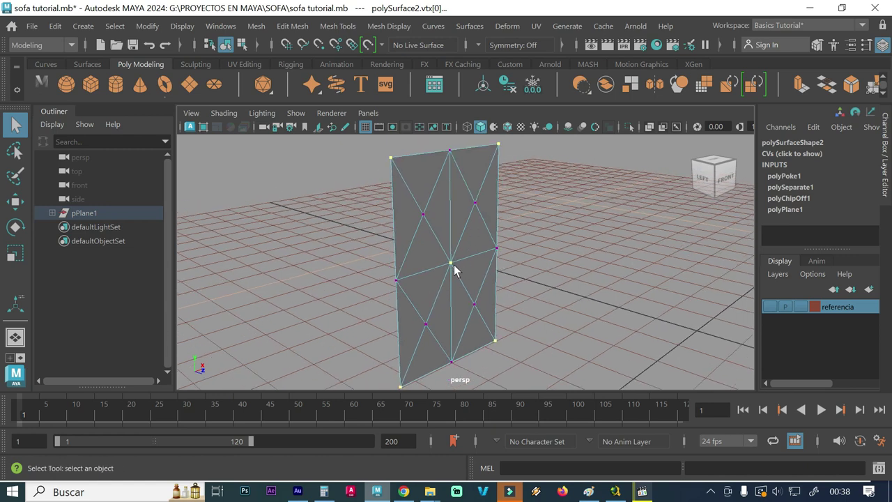
right_click_drag(320, 210, 320, 246, "shift")
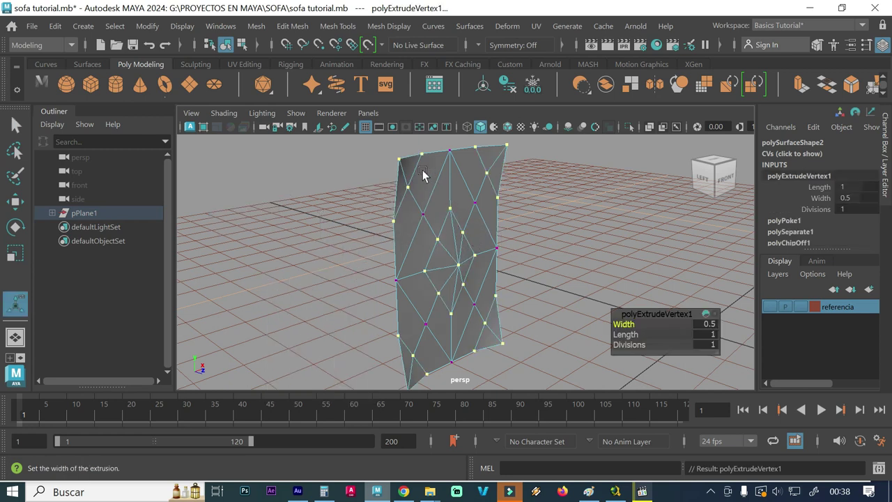
Select the corner, bottom and centre vertices and pull them out along X
left_click(399, 160)
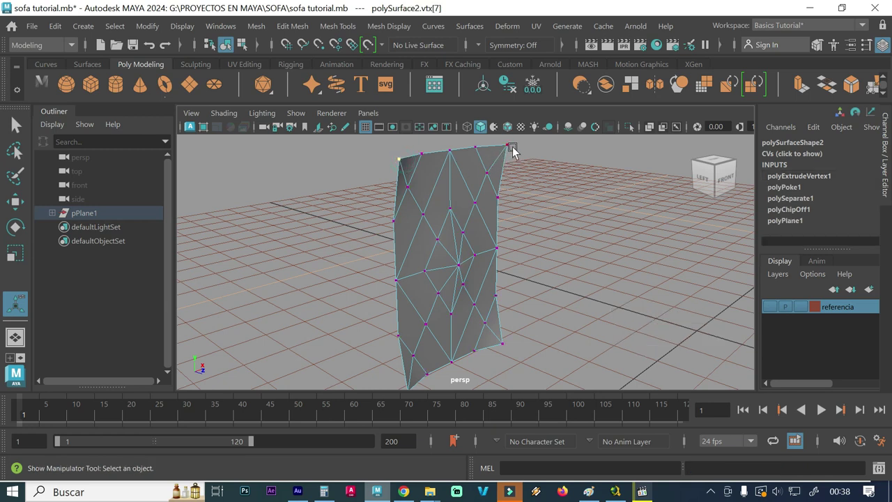
left_click(502, 343, "shift")
middle_click_drag(411, 373, 406, 367, "alt")
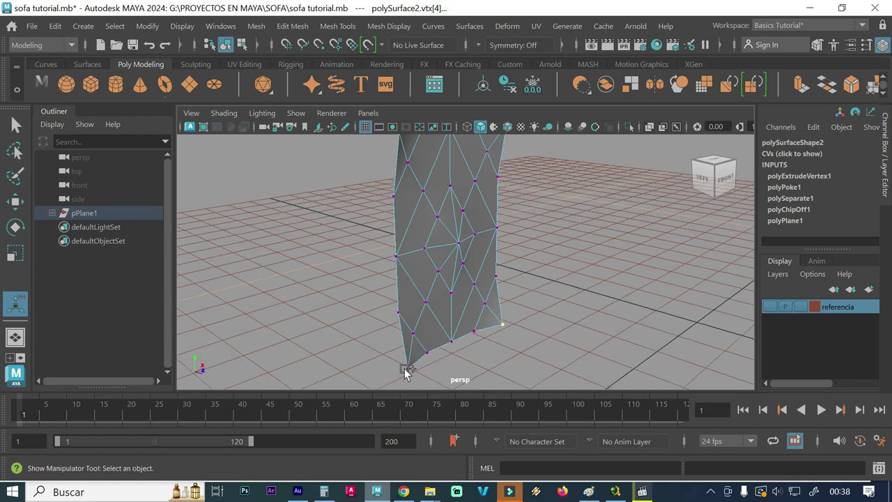
left_click(408, 368, "shift")
middle_click_drag(425, 262, 416, 273, "alt")
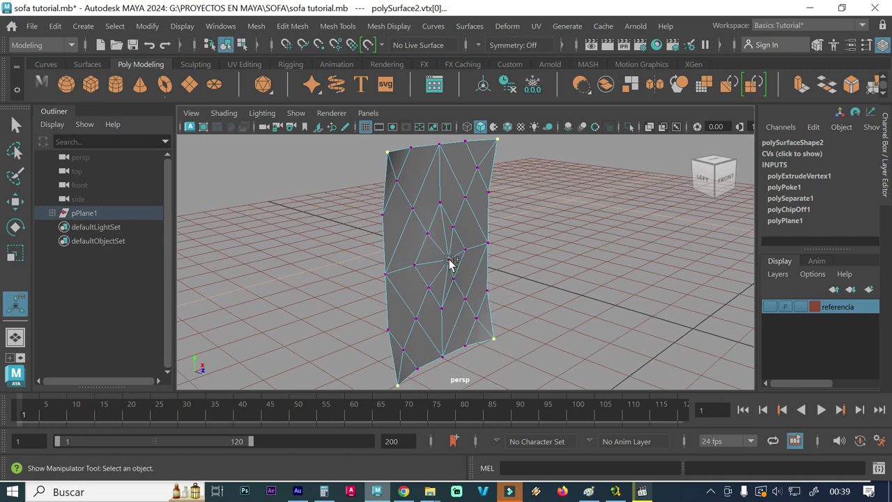
left_click(449, 259, "shift")
key("w")
mouse_move(498, 277)
left_mouse_down()
mouse_move(446, 265)
mouse_move(446, 258)
left_mouse_up()
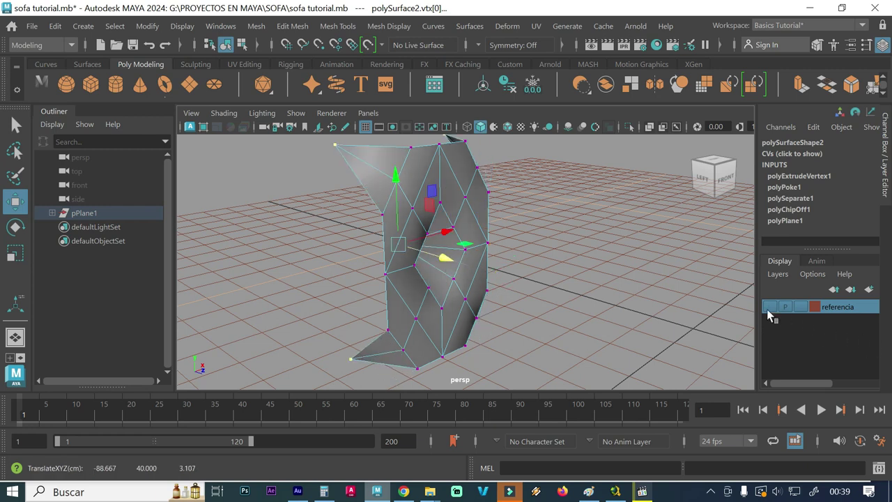
Show the referencia layer, slide the vertices back to match it, then hide it again
left_click(769, 307)
left_click_drag(516, 295, 551, 296, "alt")
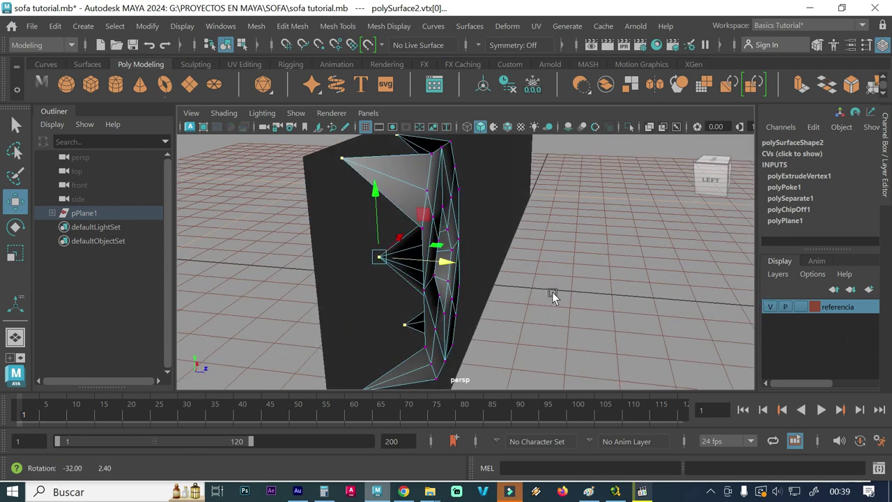
right_click_drag(553, 292, 485, 288, "alt")
left_click_drag(470, 263, 450, 267)
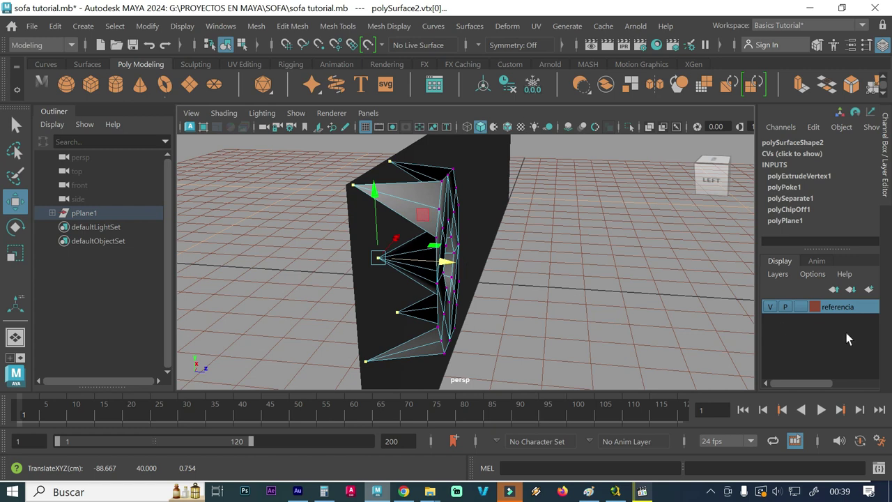
left_click(771, 307)
left_click_drag(540, 298, 478, 295, "alt")
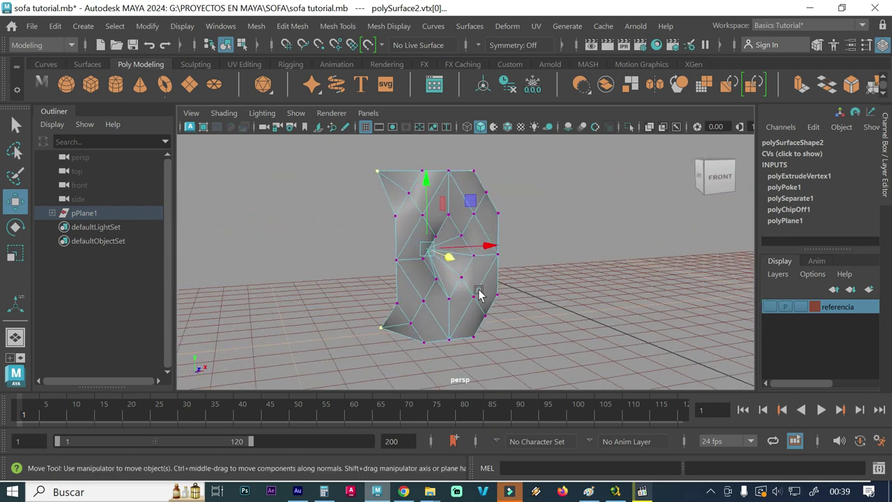
Reduce the polyExtrudeVertex1 Width to 0.2
left_click(805, 178)
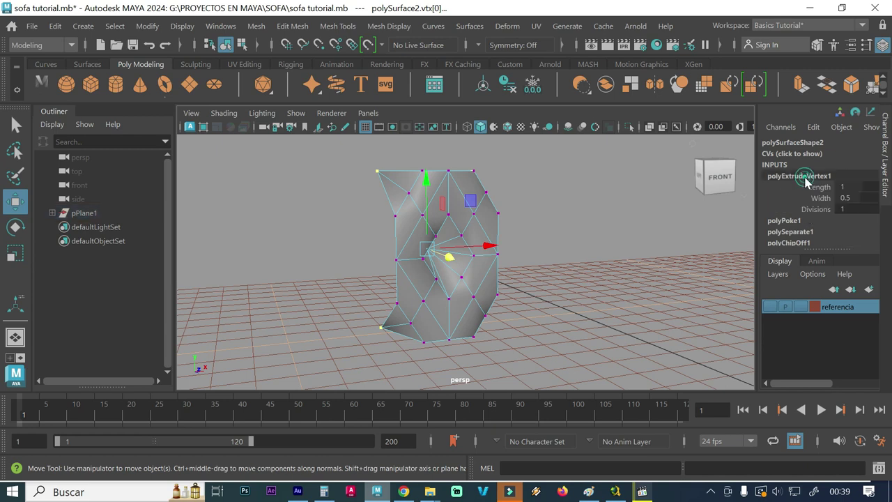
left_click(846, 199)
type("0.2")
key("Return")
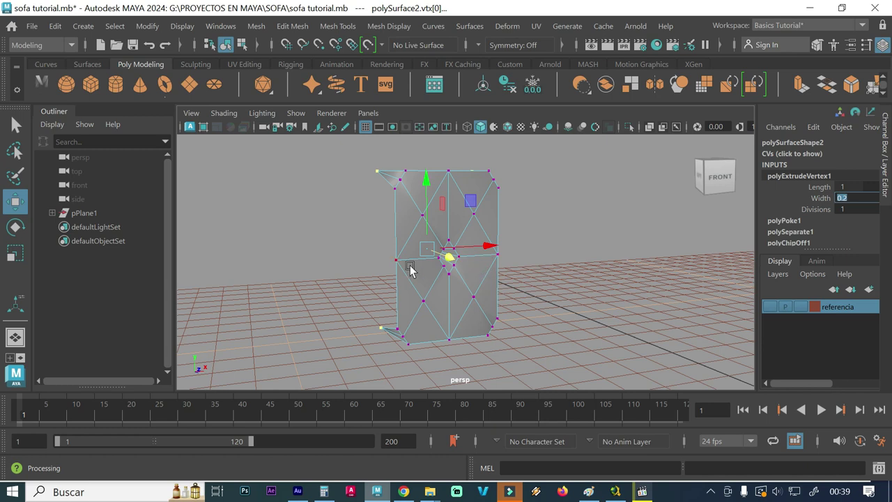
Select the diagonal edges around the centre and open the Bevel Edge options
right_click_drag(411, 270, 489, 272, "alt")
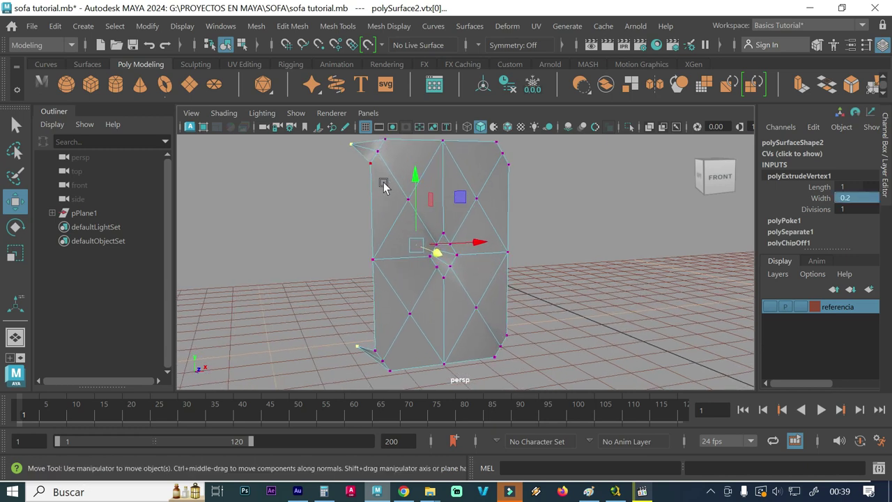
right_click_drag(391, 140, 407, 70)
left_click(394, 176)
double_click(414, 215)
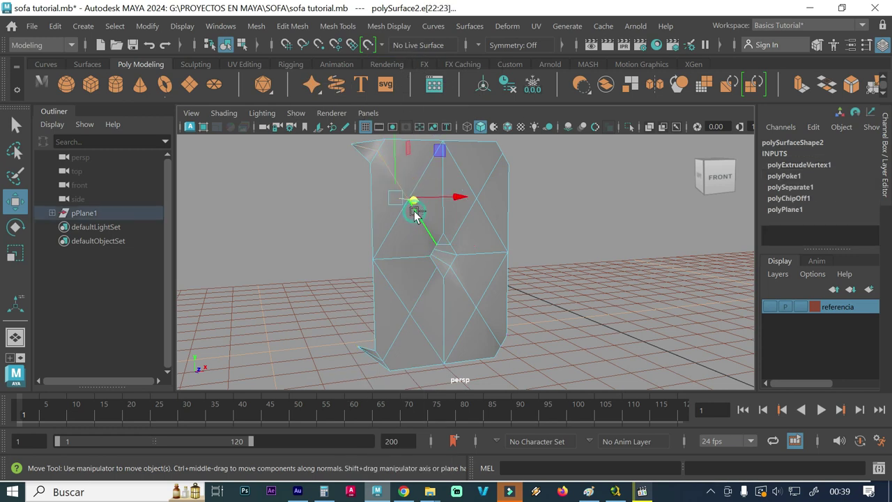
left_click(468, 211, "shift")
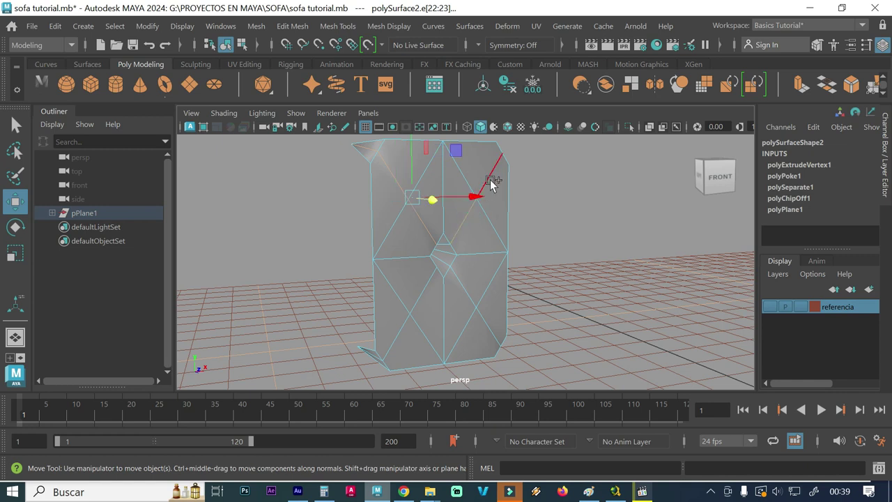
left_click(490, 175, "shift")
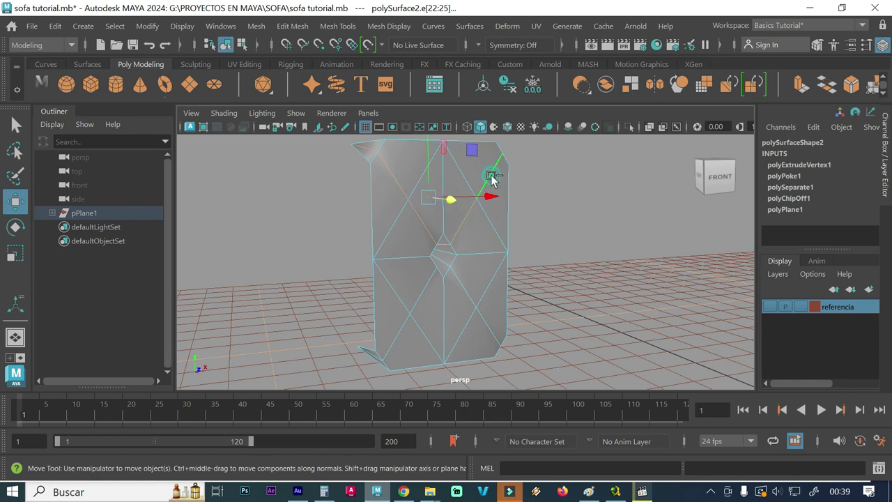
left_click(462, 284, "shift")
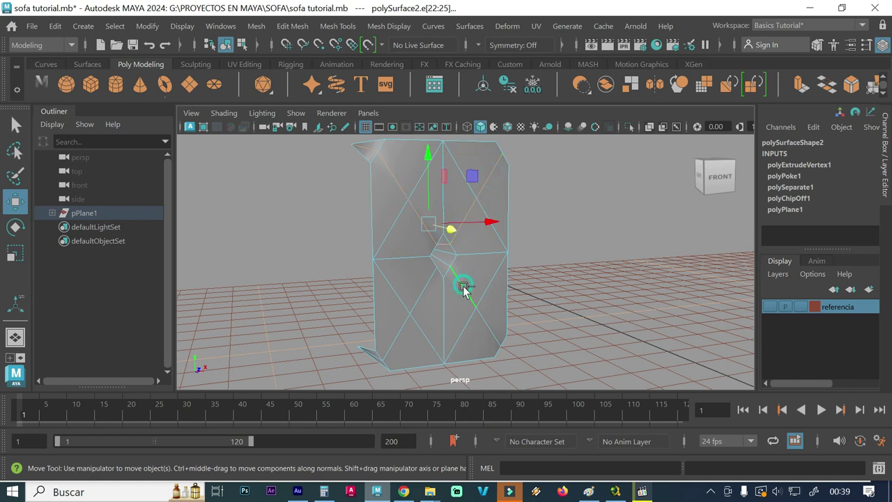
double_click(486, 322)
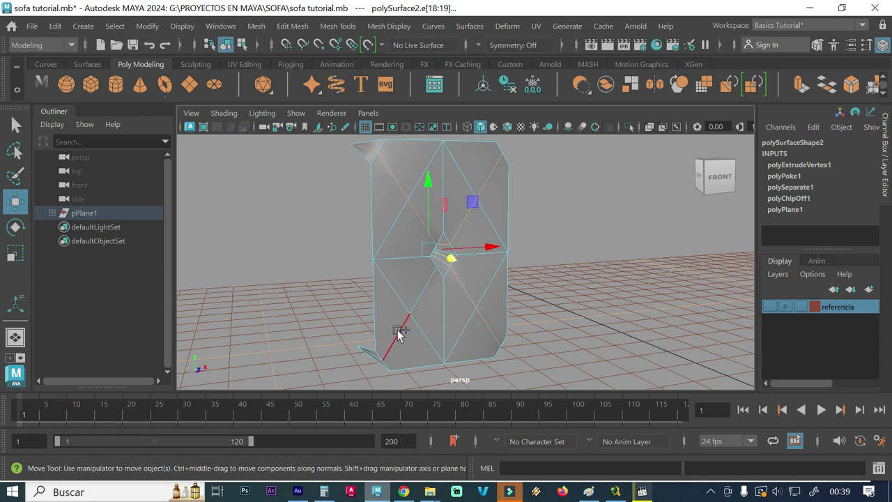
double_click(418, 303)
mouse_move(350, 279)
right_mouse_down("shift")
mouse_move(372, 226)
mouse_move(457, 216)
right_mouse_up("shift")
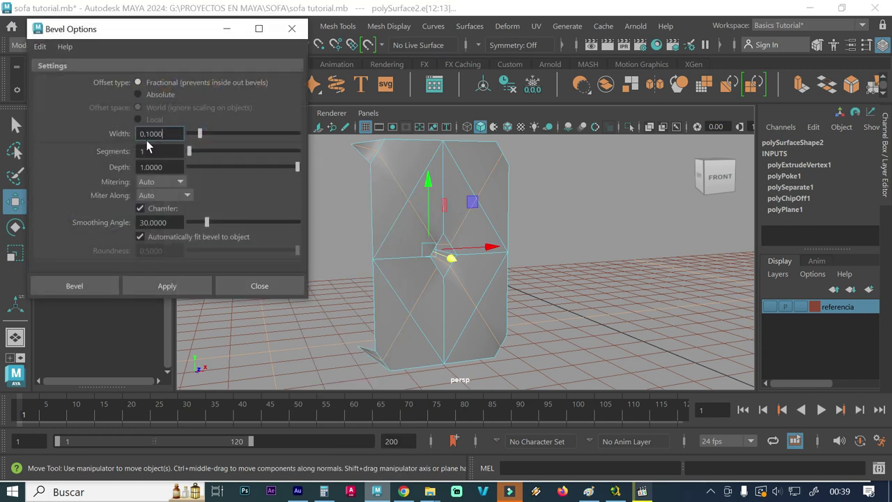
Bevel the diagonal edges at a 0.1 fraction, then switch to face selection
left_click(167, 287)
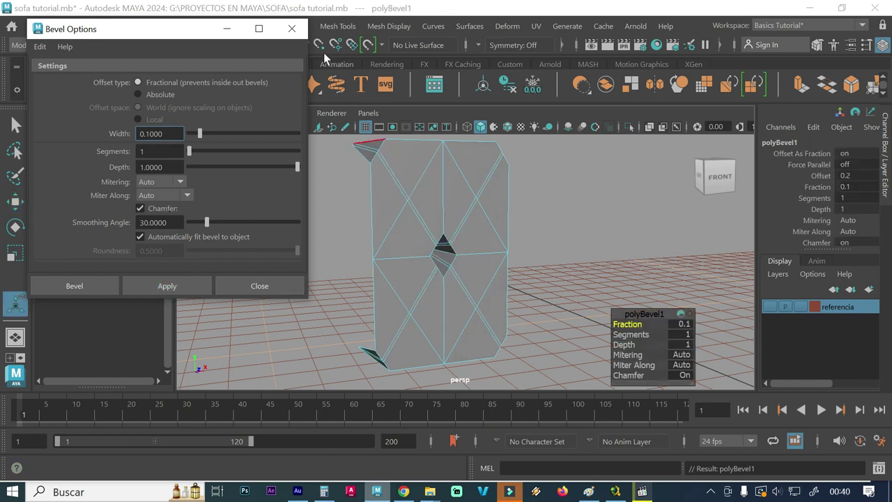
left_click(291, 29)
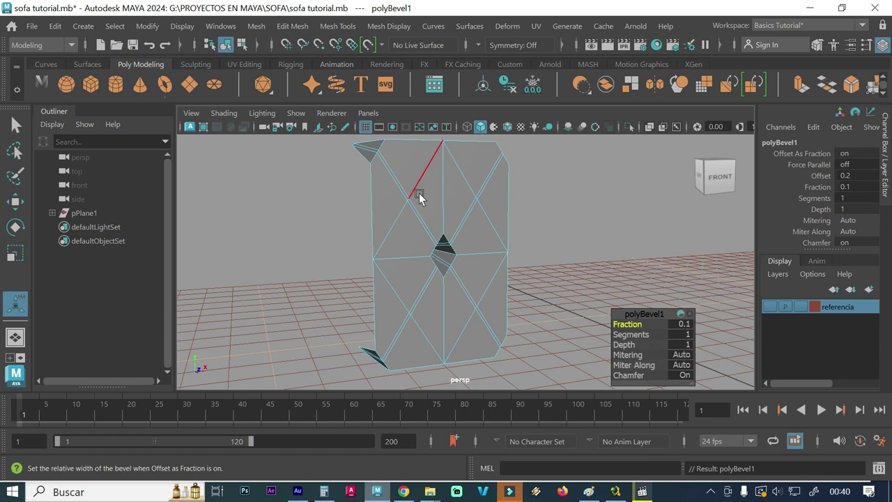
right_click_drag(407, 143, 402, 134)
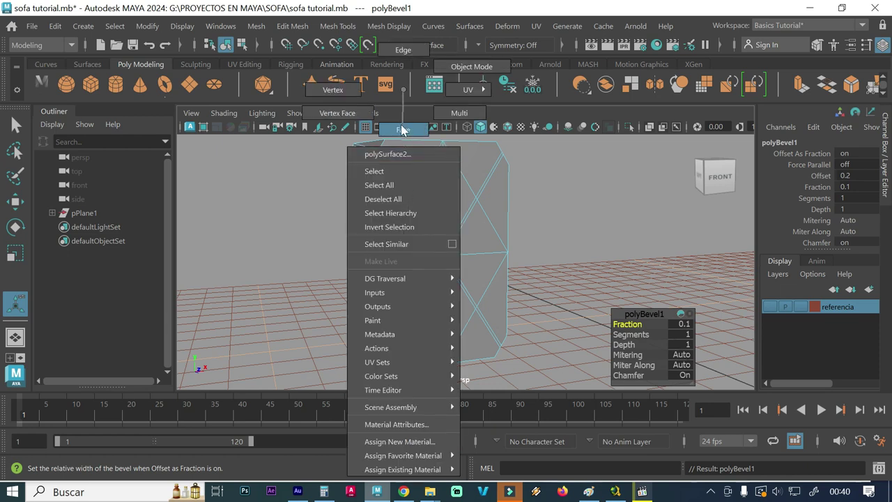
scroll(440, 234, "up", 3)
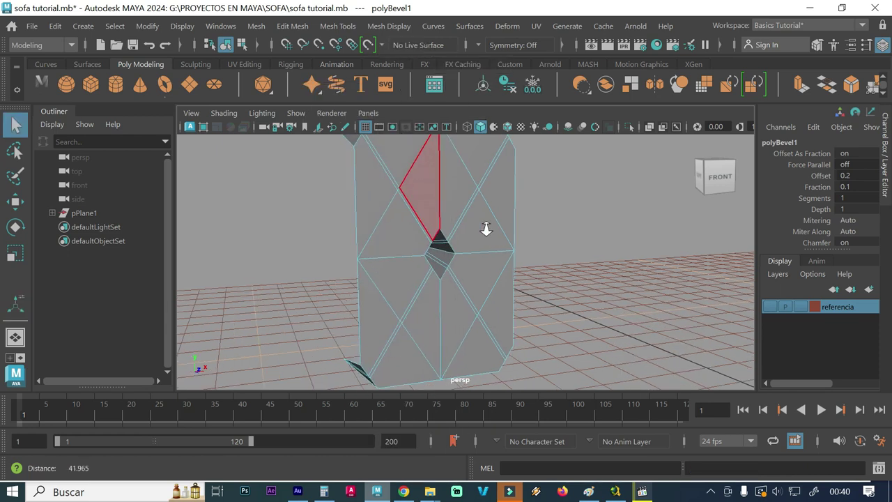
scroll(467, 233, "up", 1)
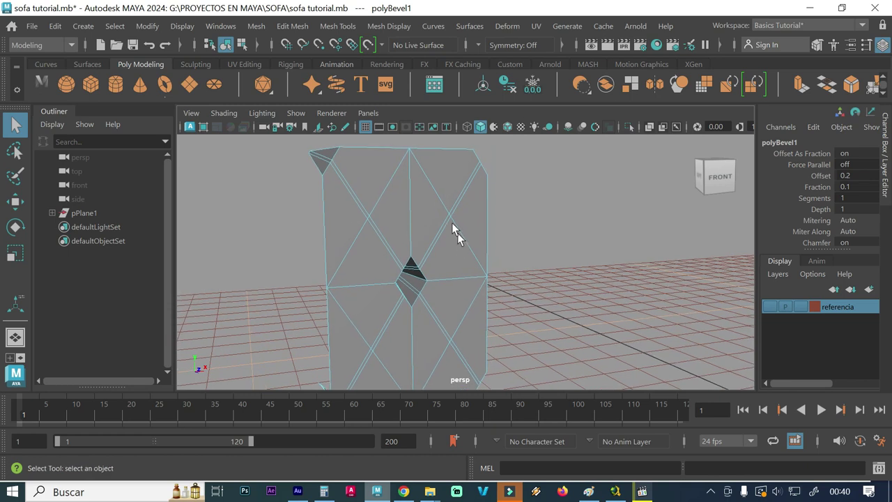
Select several panel faces and extrude them as polyExtrudeFace1 at thickness 0
left_click(346, 186)
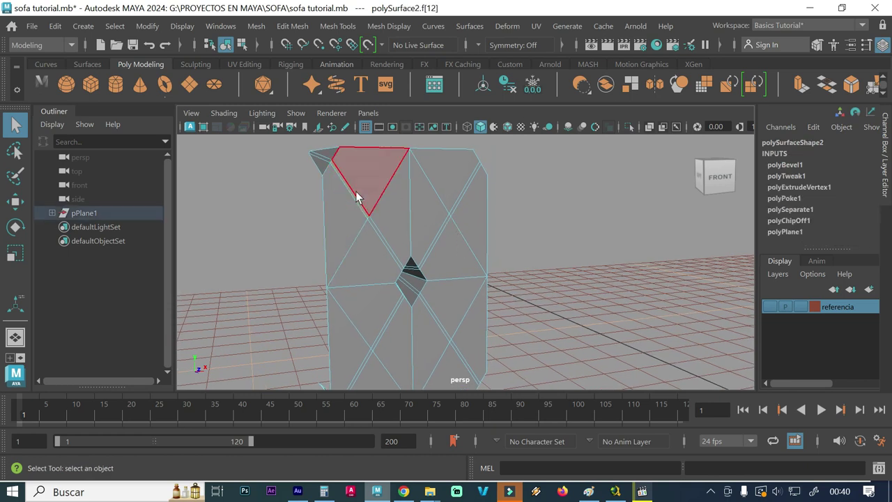
left_click(372, 226)
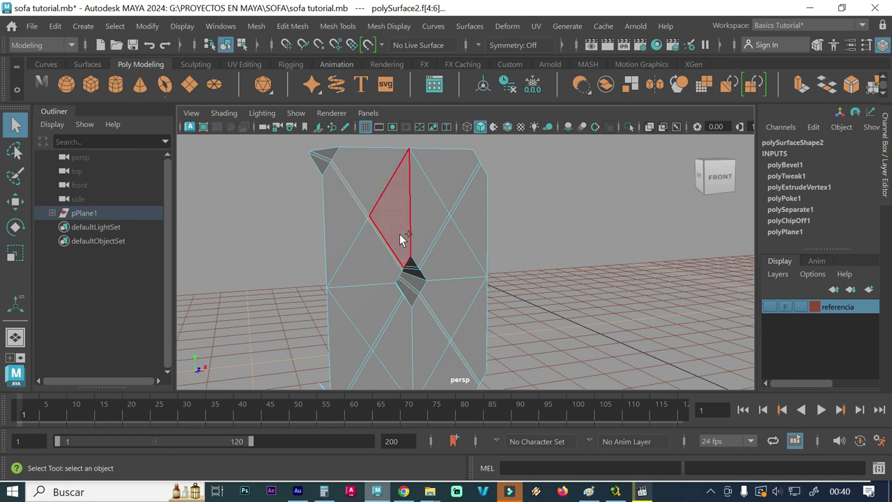
left_click(433, 240)
left_click(453, 207)
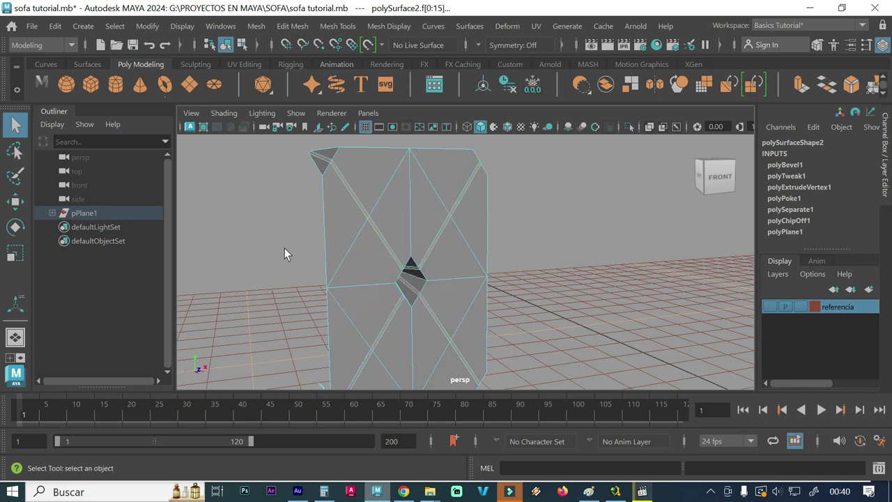
right_click_drag(280, 248, 282, 184, "shift")
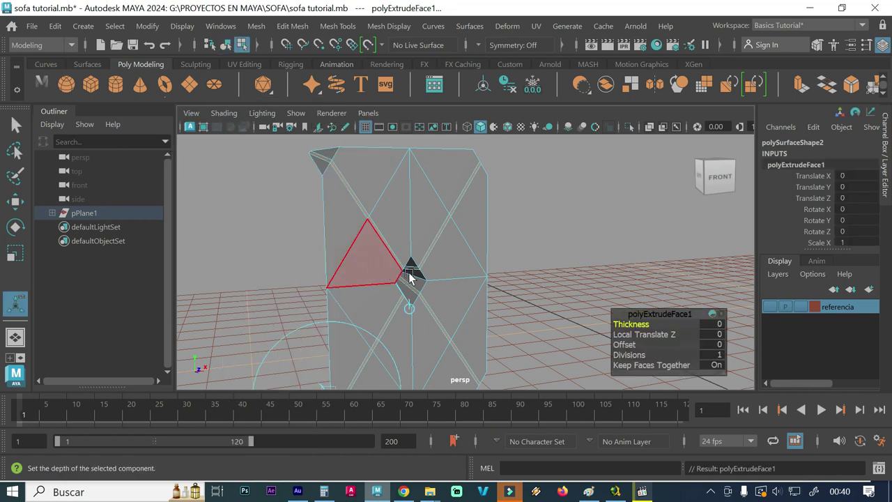
Pull the extruded central tuft faces outward along local Z to Translate Z 0.382
middle_click_drag(467, 280, 464, 234, "alt")
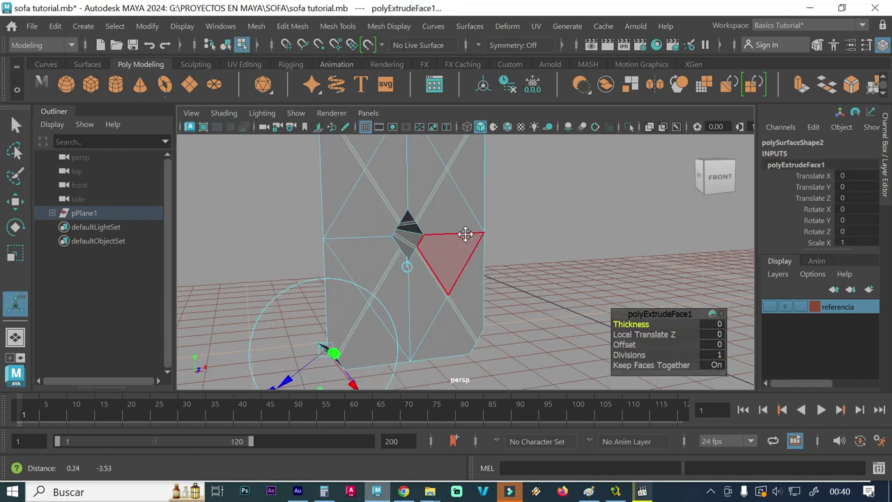
left_click(401, 268)
left_click_drag(334, 255, 367, 258, "alt")
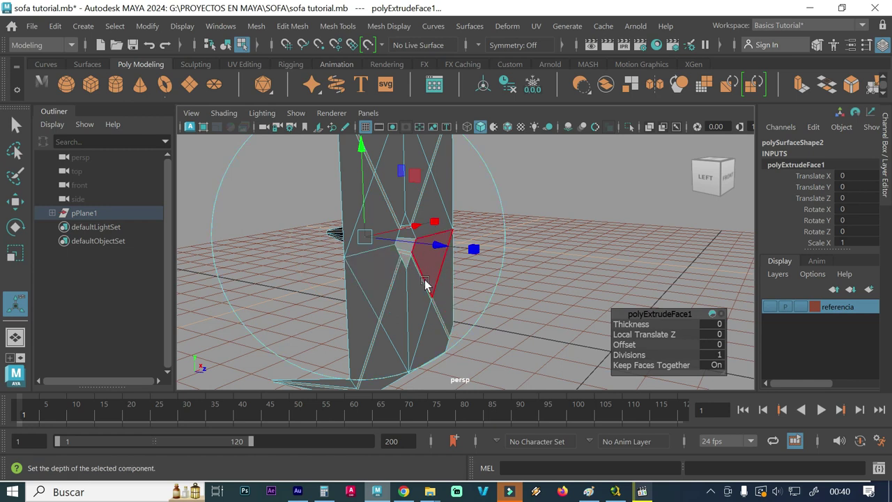
scroll(407, 286, "up", 2)
scroll(402, 282, "up", 2)
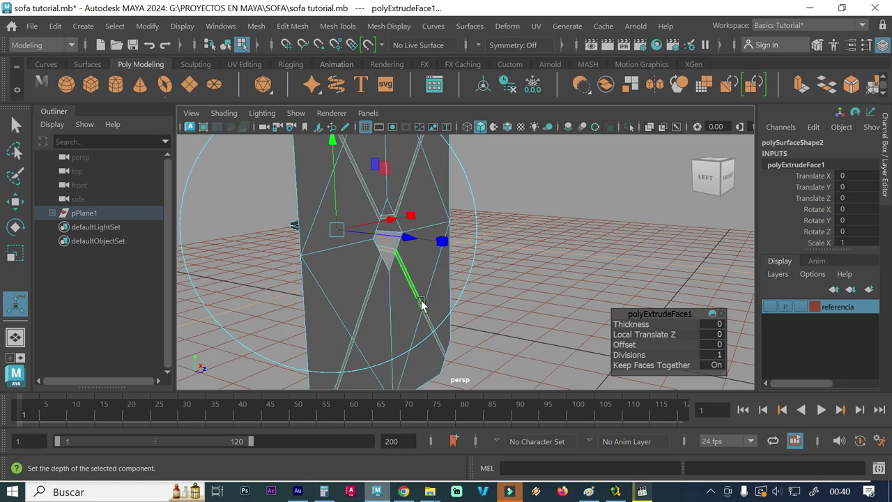
right_click_drag(414, 255, 359, 301, "alt")
left_click_drag(359, 301, 378, 302, "alt")
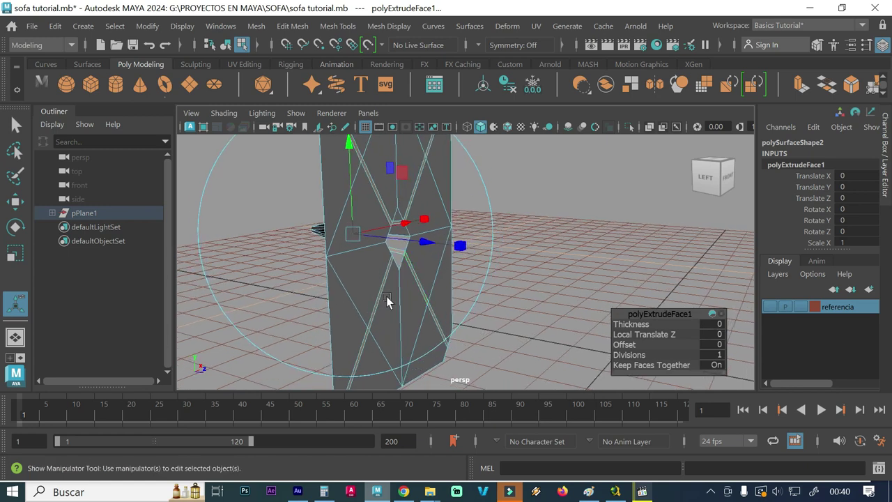
left_click_drag(427, 243, 432, 248)
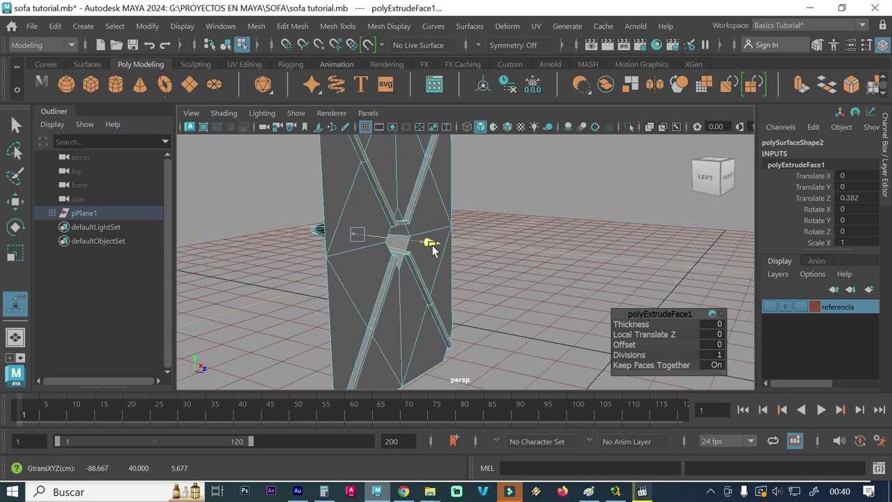
left_click(432, 245)
Orbit back to see the whole extruded panel and preview it as a smoothed mesh
left_click_drag(501, 284, 530, 270, "alt")
right_click_drag(531, 270, 410, 260, "alt")
left_click_drag(425, 275, 397, 276, "alt")
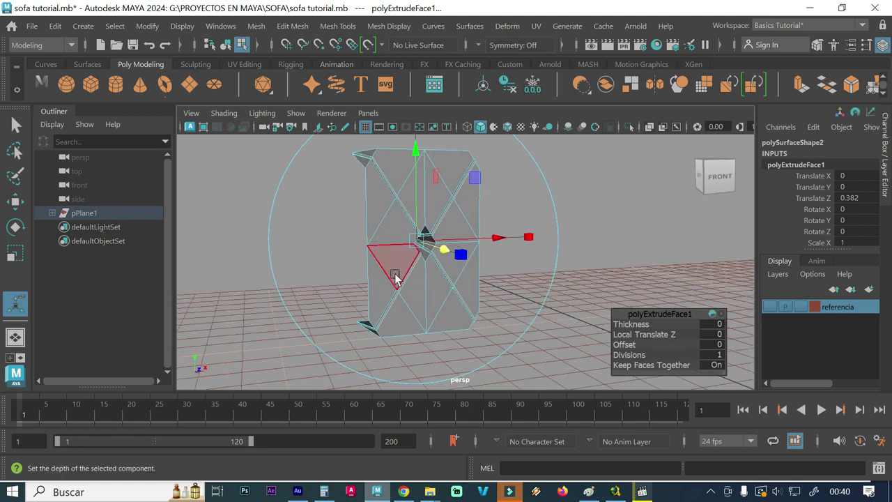
key("3")
right_click(395, 213)
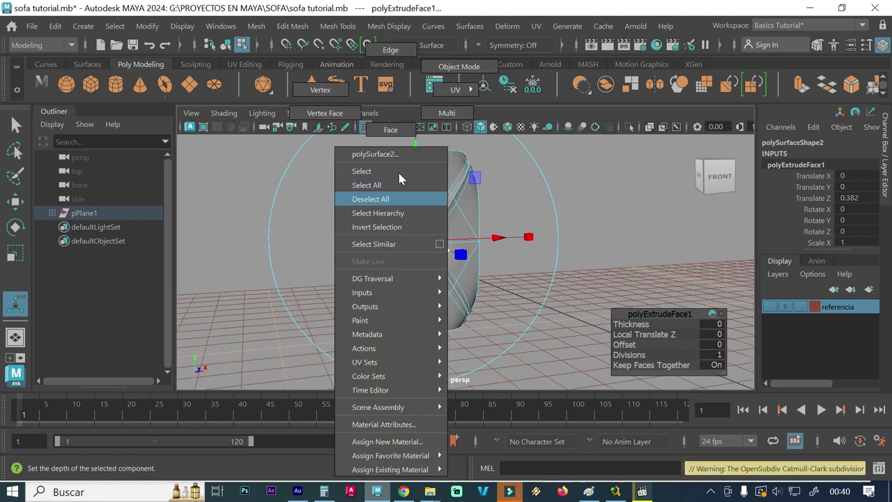
left_click(458, 66)
left_click(283, 219)
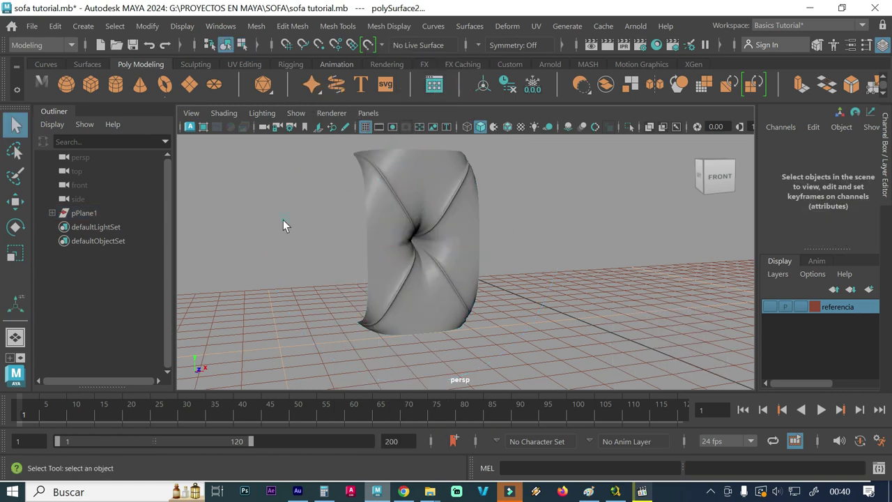
left_click(385, 257)
left_click_drag(339, 278, 333, 277, "alt")
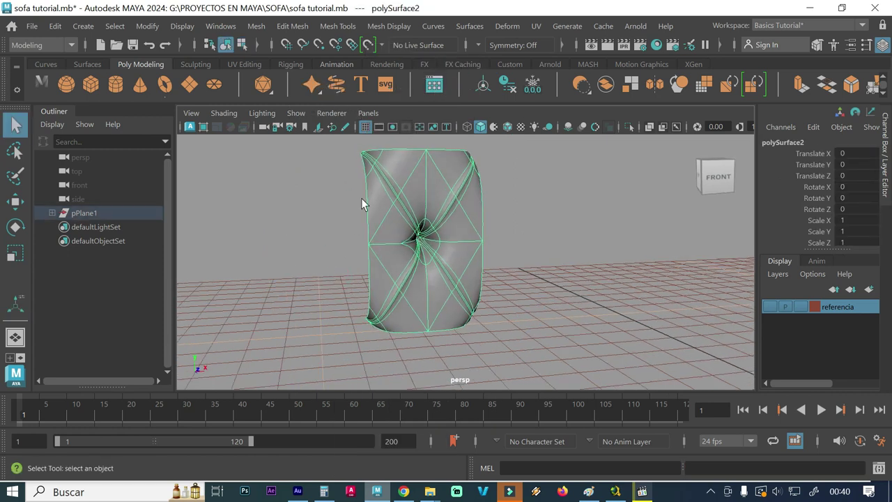
right_click_drag(383, 192, 447, 193, "alt")
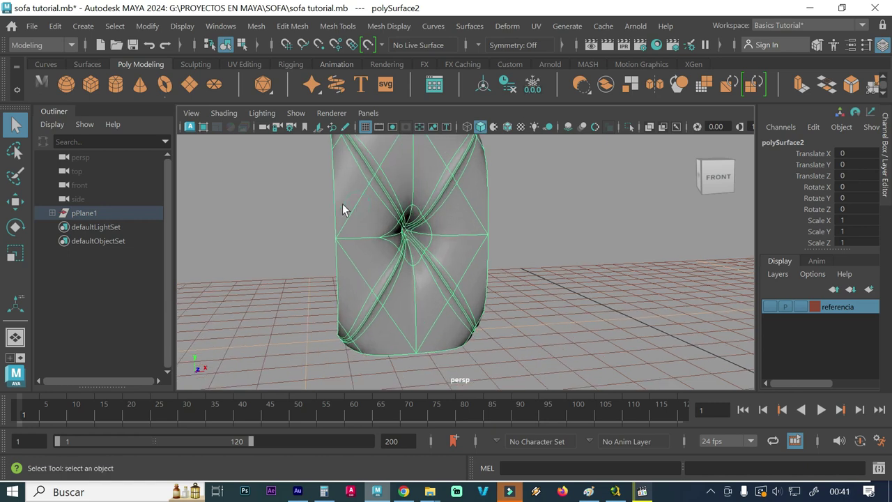
key("1")
left_click(273, 230)
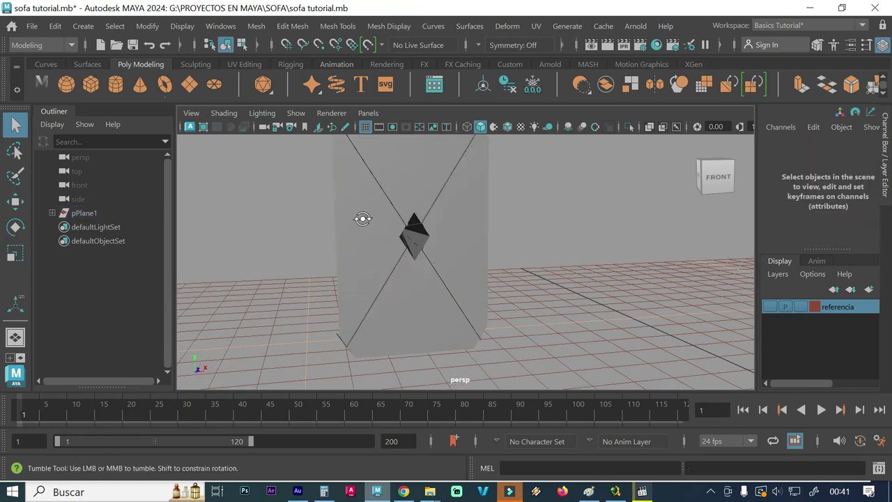
left_click_drag(362, 222, 303, 258, "alt")
right_click_drag(302, 258, 322, 241, "alt")
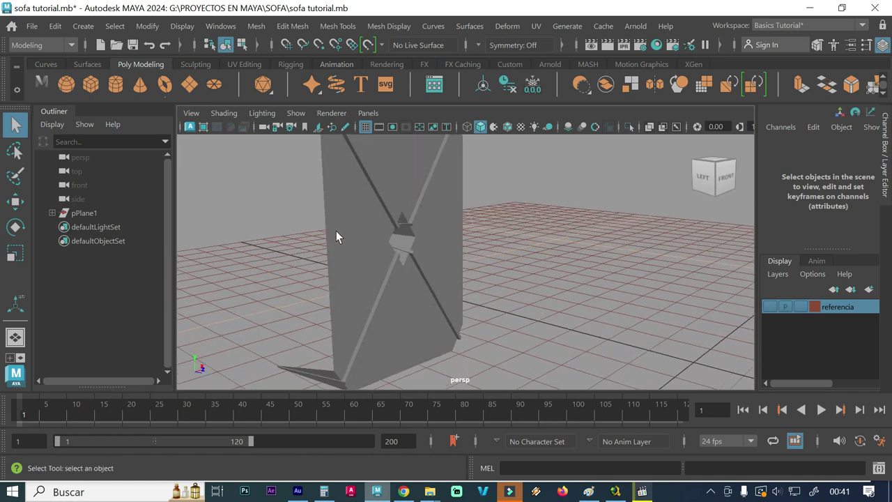
left_click(336, 230)
key("3")
mouse_move(345, 217)
left_mouse_down("alt")
mouse_move(314, 223)
mouse_move(364, 200)
mouse_move(370, 284)
left_mouse_up("alt")
left_click_drag(341, 258, 369, 246, "alt")
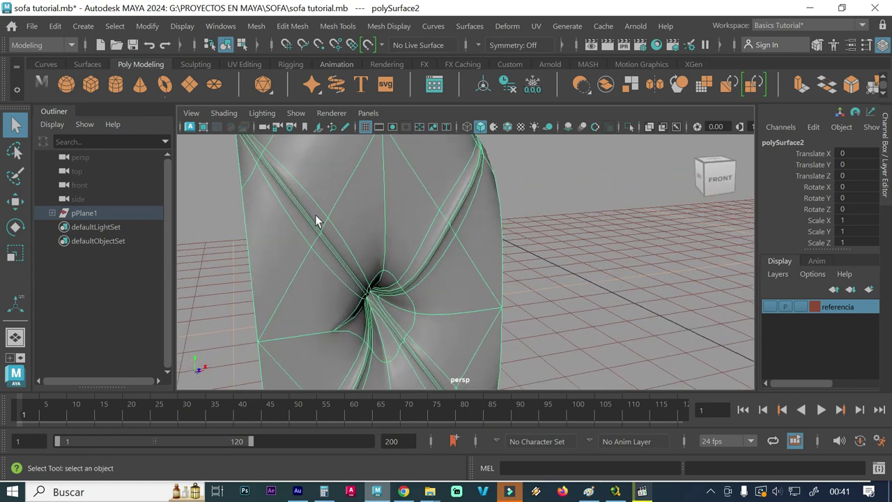
right_click_drag(314, 215, 322, 131)
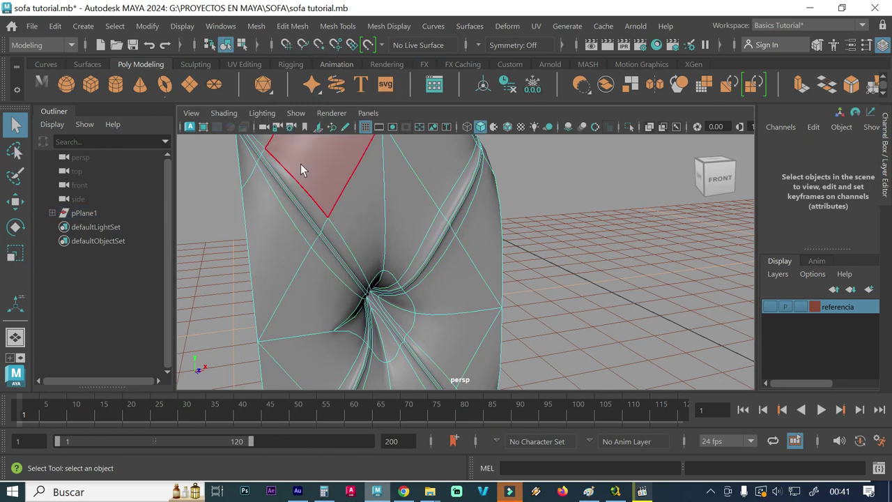
In a maximised front view, move the narrow seam strip face to line up with the seam
left_click(287, 190)
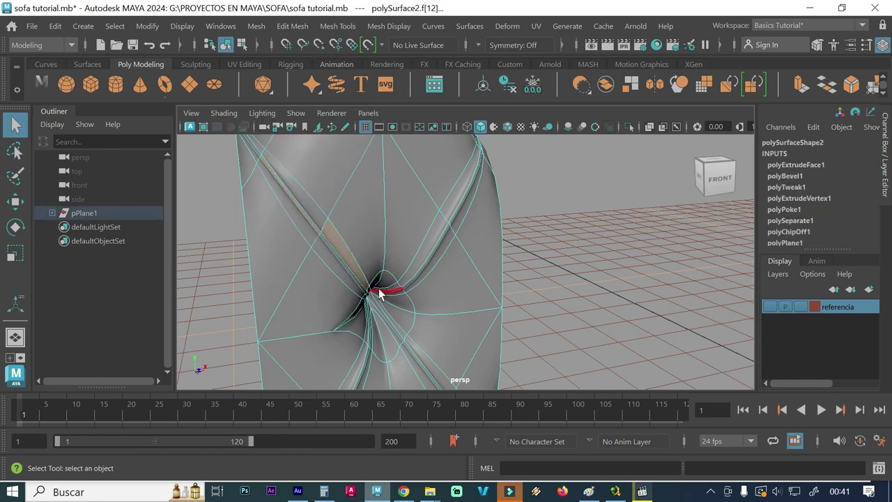
left_click(328, 248)
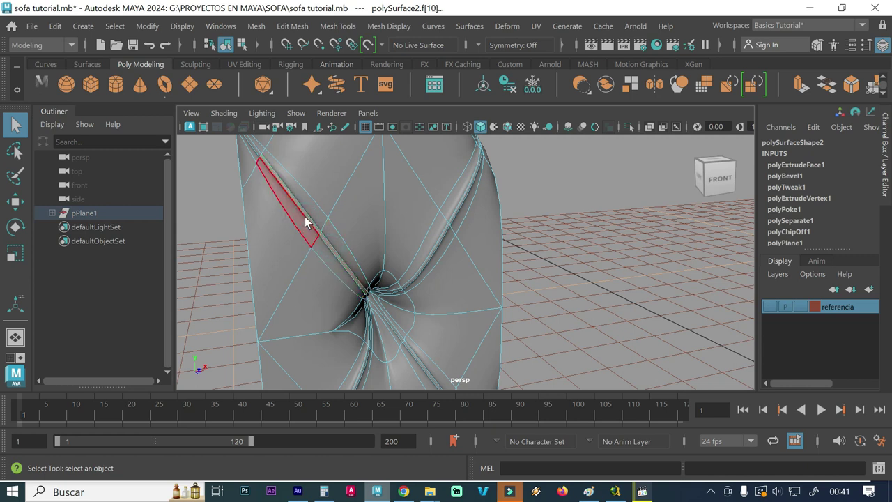
key("w")
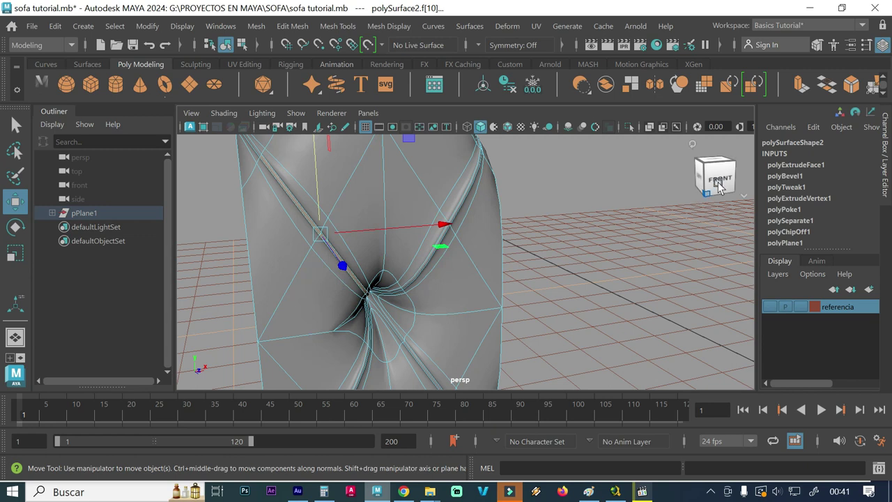
left_click(719, 179)
key("space")
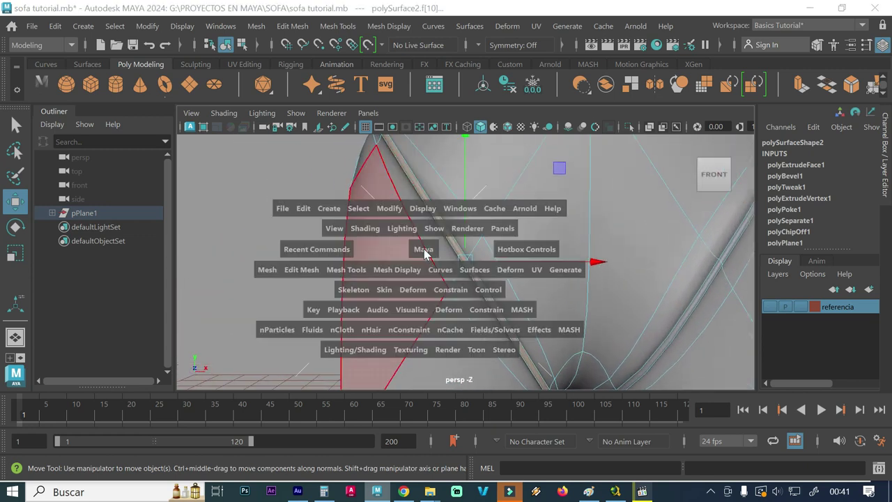
key("space")
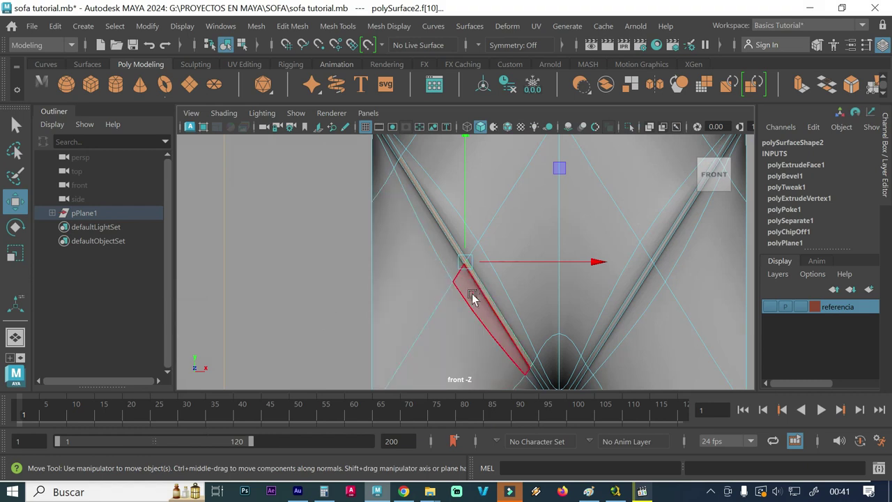
scroll(548, 296, "down", 2)
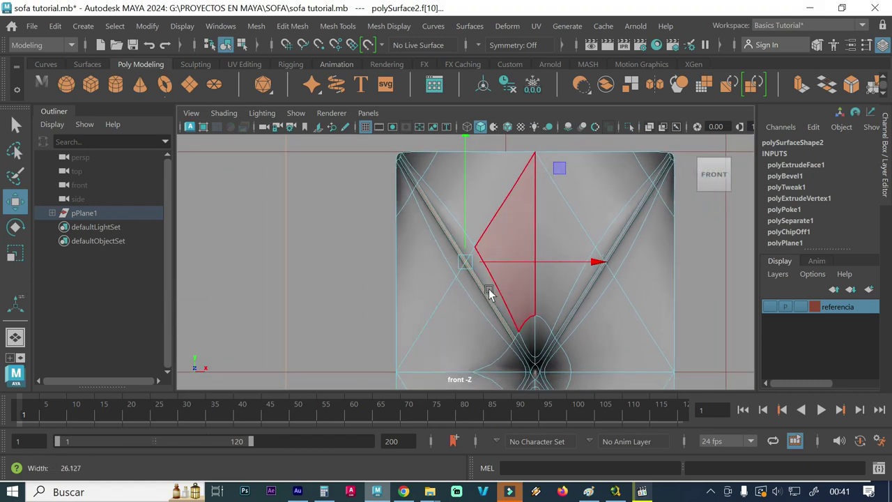
scroll(489, 294, "down", 1)
right_click_drag(497, 308, 439, 282, "alt")
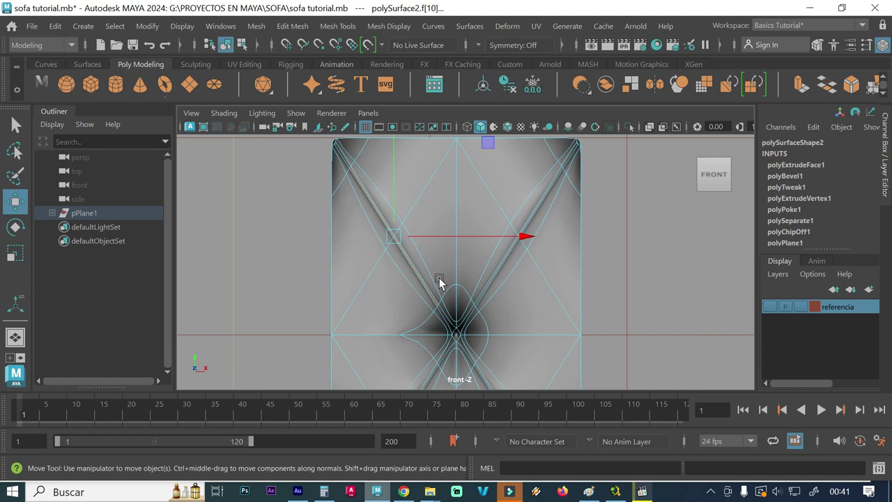
left_click(396, 227)
left_click_drag(396, 226, 402, 226)
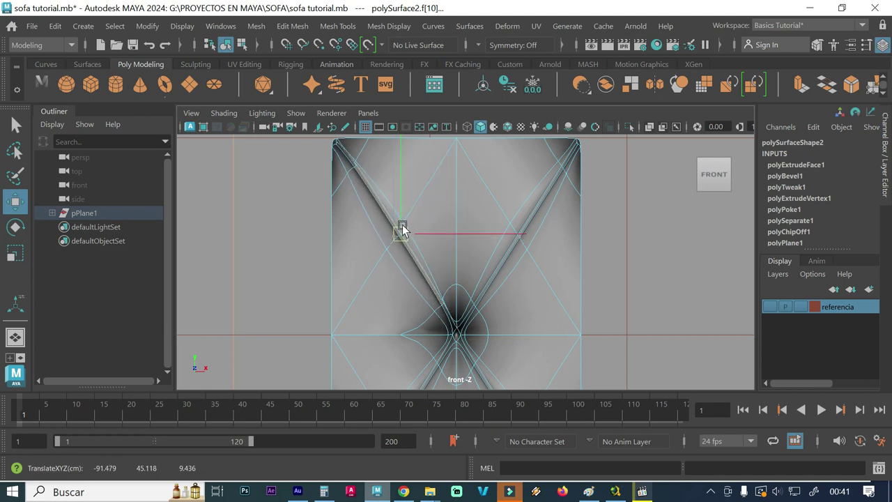
Nudge the right seam strip faces, then undo the moves to restore the thin seam shape
left_click(498, 263)
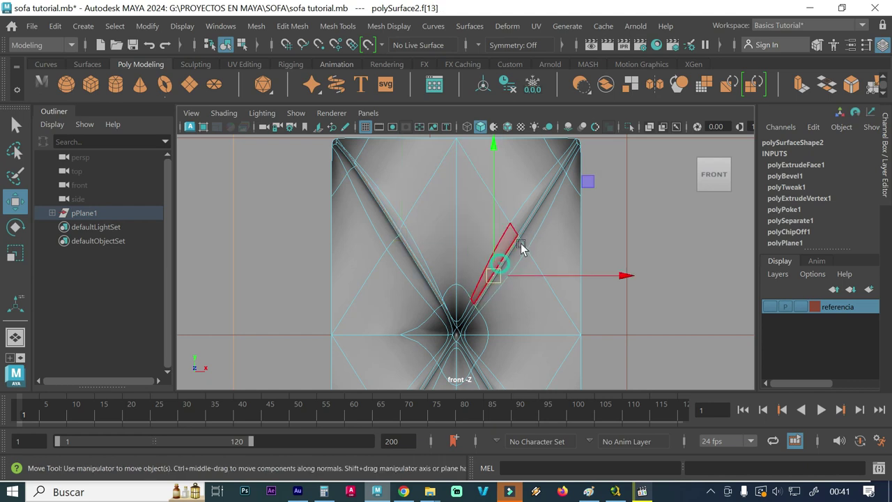
left_click(535, 209, "shift")
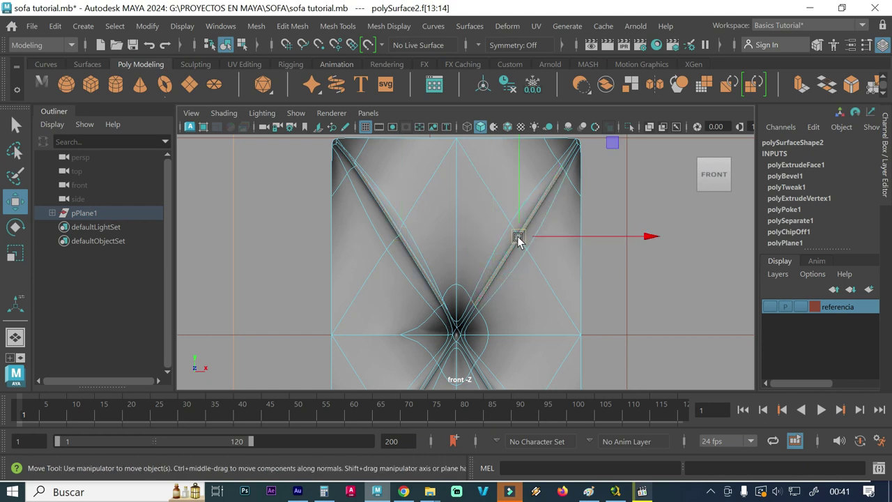
left_click_drag(518, 237, 522, 241)
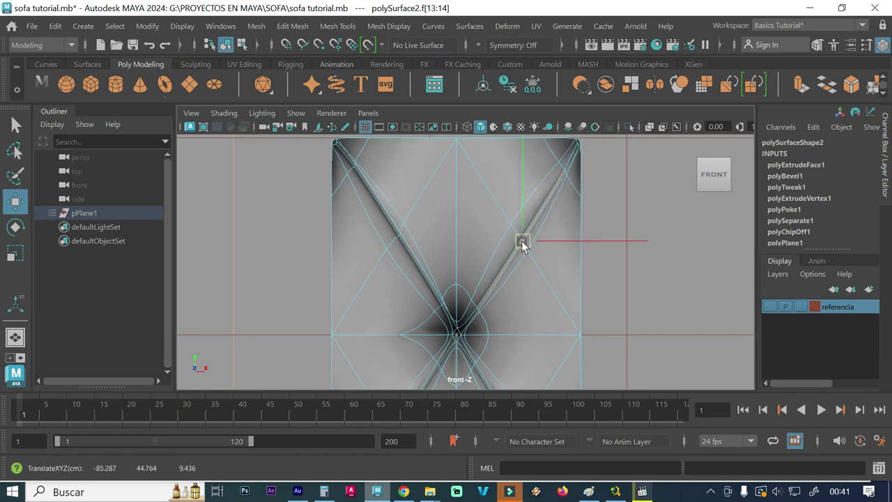
left_click_drag(521, 241, 499, 294)
middle_click_drag(500, 294, 511, 154, "alt")
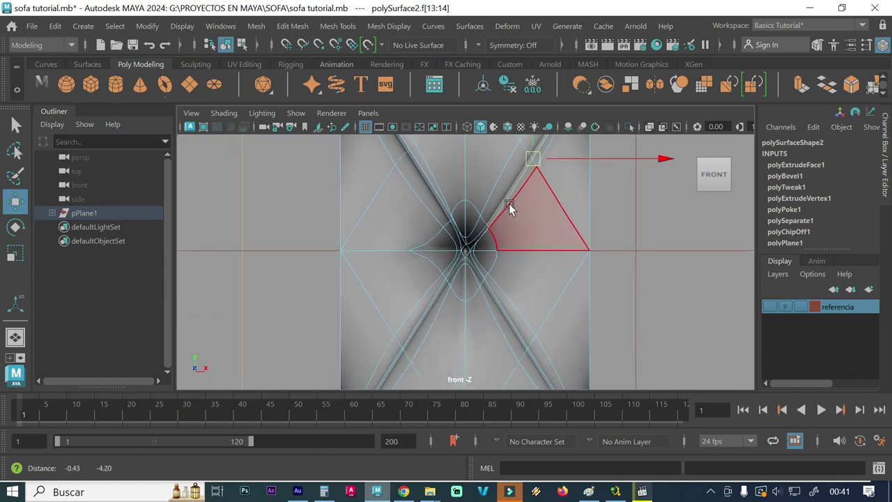
key("ctrl+z")
middle_click_drag(537, 264, 521, 229, "alt")
key("ctrl+z")
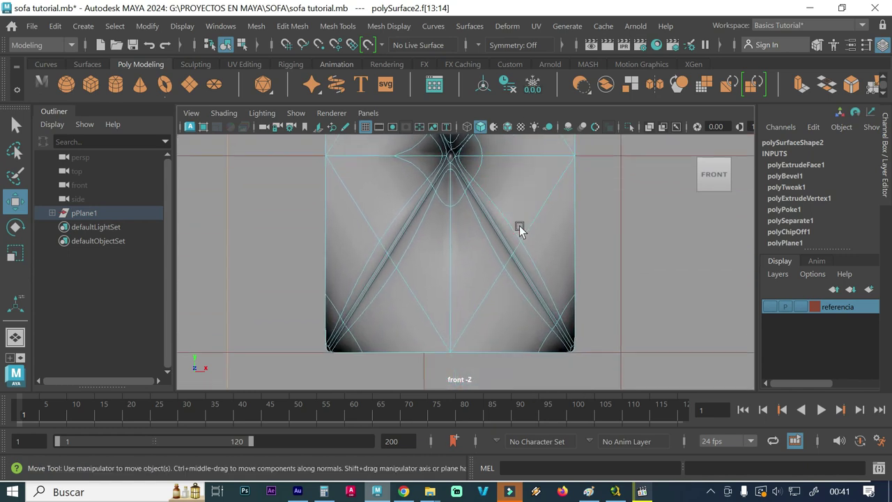
key("ctrl+z")
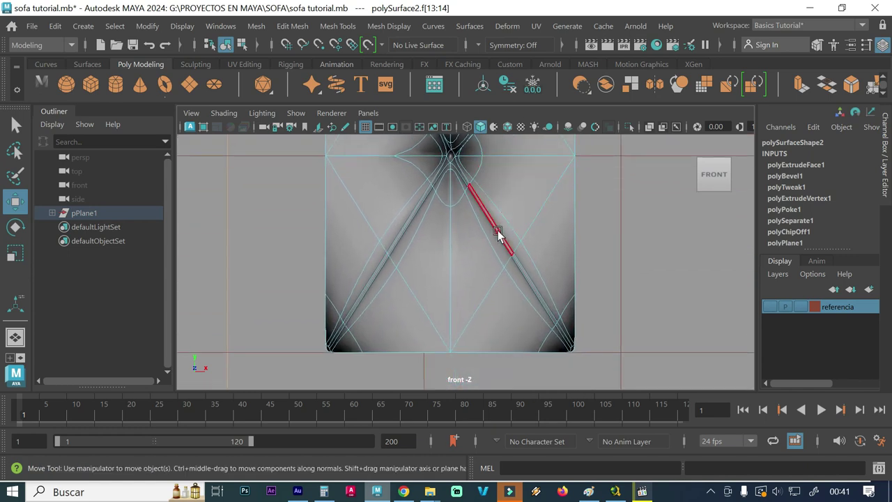
Nudge a lower tuft-strip face, select the left diagonal strip faces, then clear the selection for a four-view layout
left_click(498, 232)
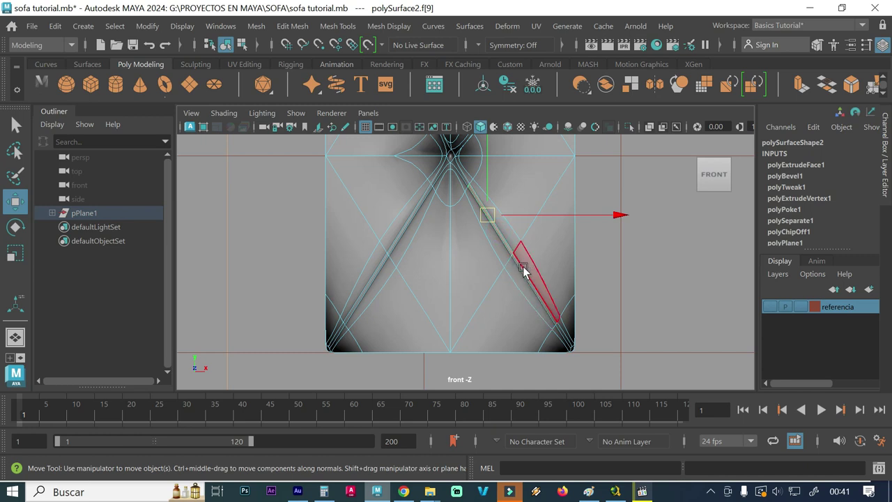
left_click(515, 265)
left_click_drag(509, 258, 506, 258)
middle_click_drag(454, 255, 496, 255, "alt")
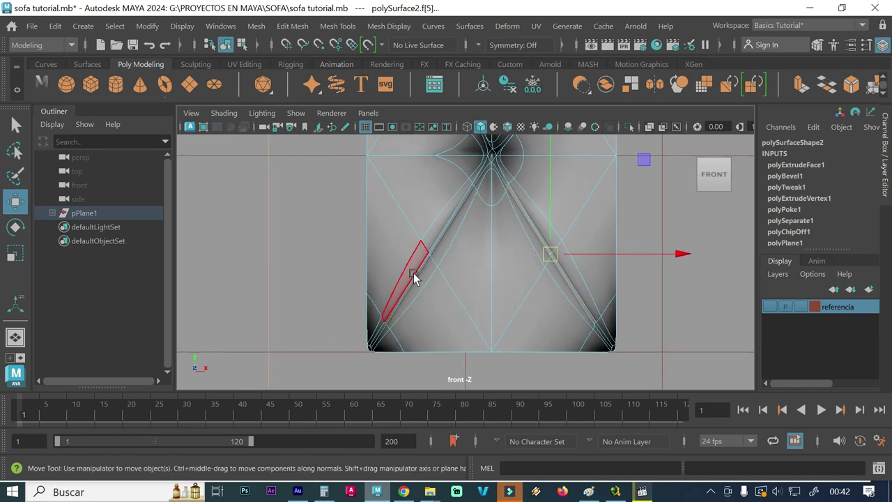
left_click(415, 273)
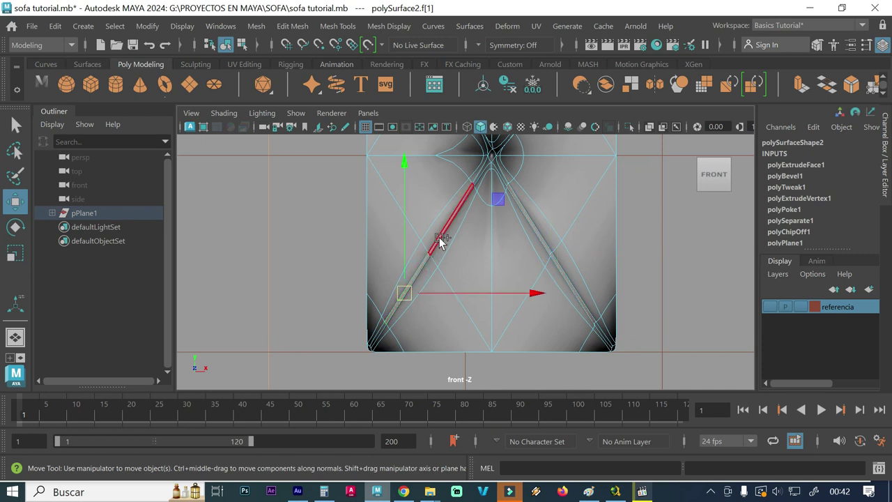
left_click(439, 237, "shift")
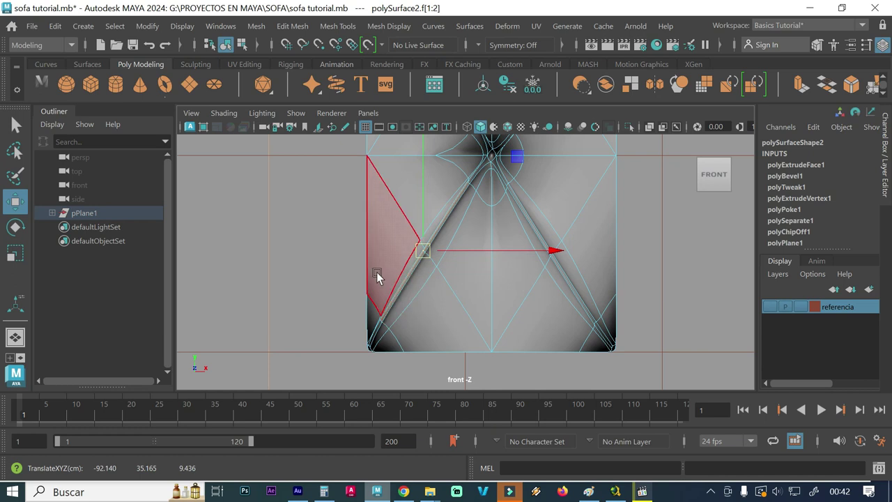
left_click(329, 260)
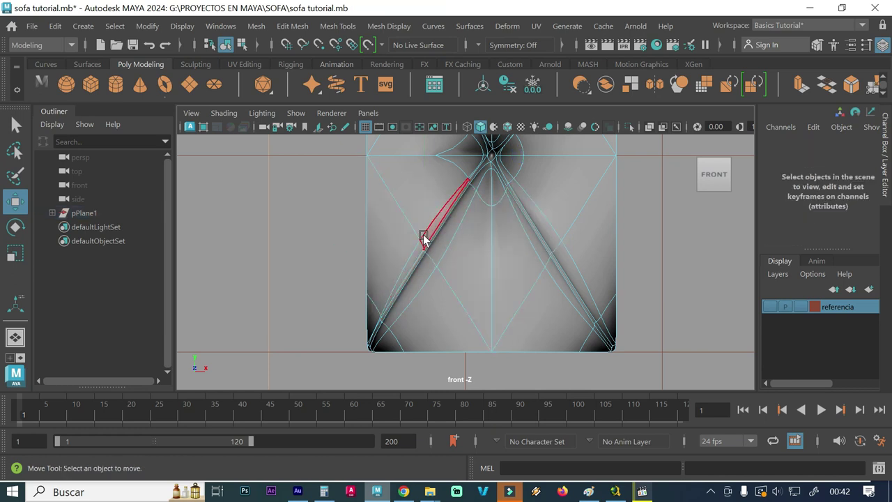
key("space")
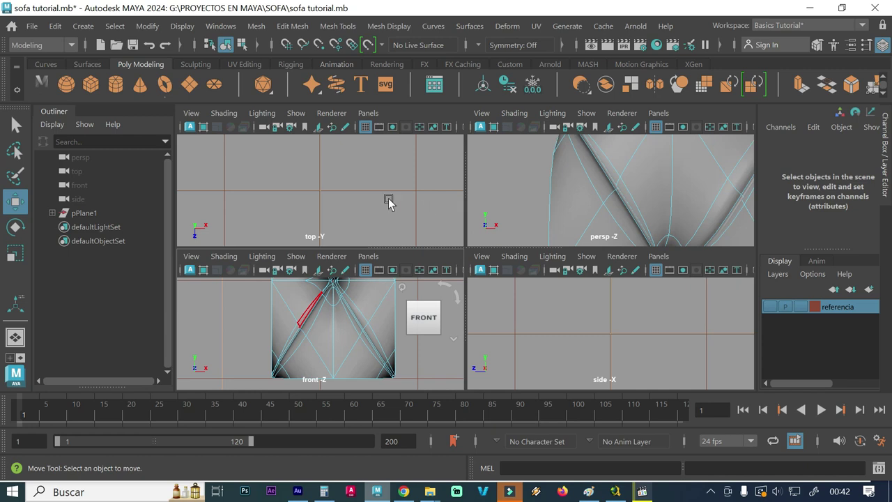
Check the side profile, then maximise the perspective view at a three-quarter angle of the panel
scroll(388, 198, "down", 5)
left_click(560, 325)
scroll(560, 325, "down", 5)
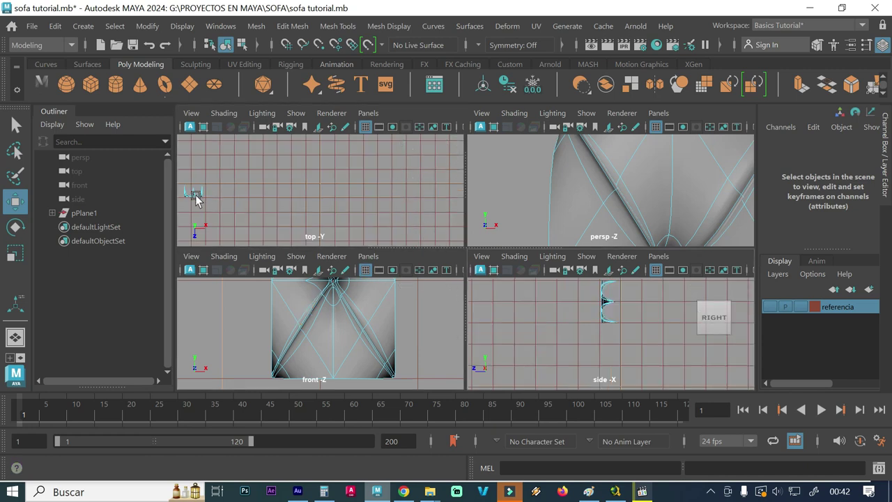
key("space")
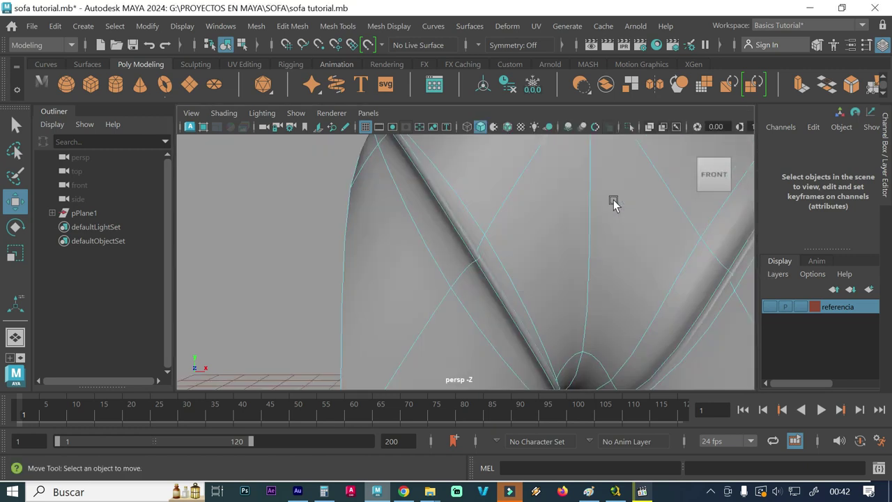
scroll(364, 221, "down", 5)
scroll(404, 229, "down", 3)
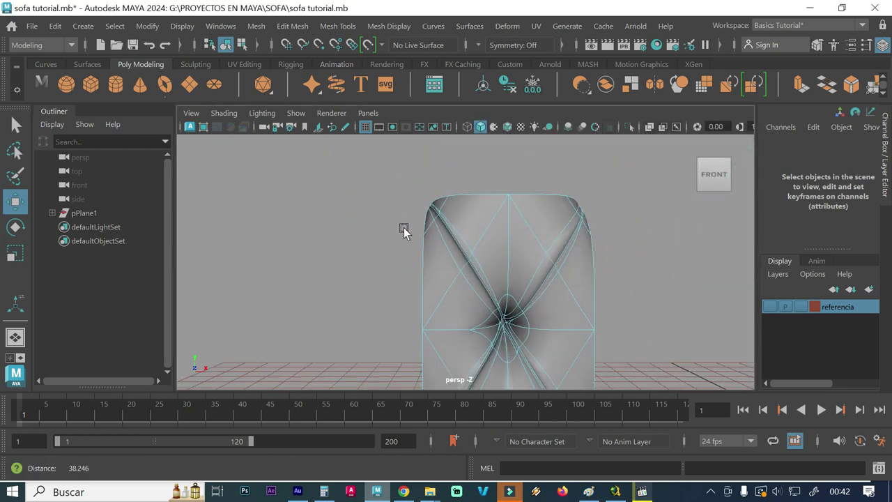
left_click_drag(380, 234, 425, 248, "alt")
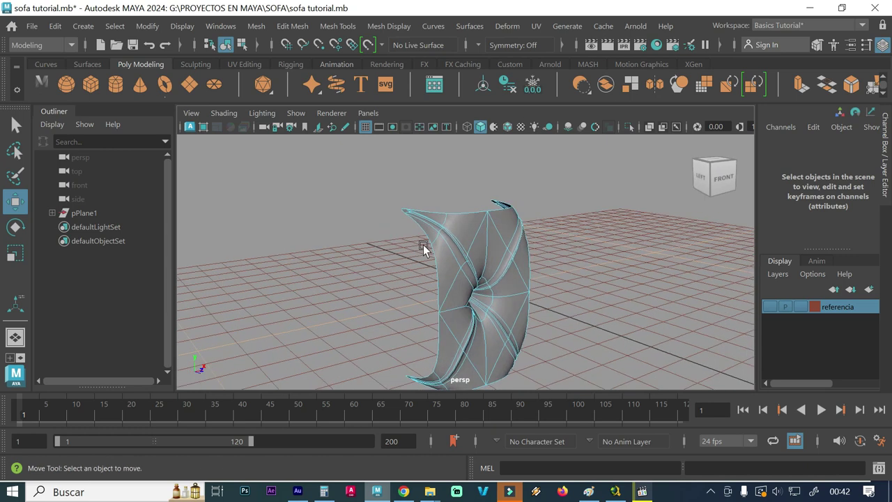
Select the panel mesh and compare the low-poly cage with the smooth preview
left_click(16, 125)
left_click(295, 210)
left_click(464, 243)
right_click_drag(463, 243, 550, 255)
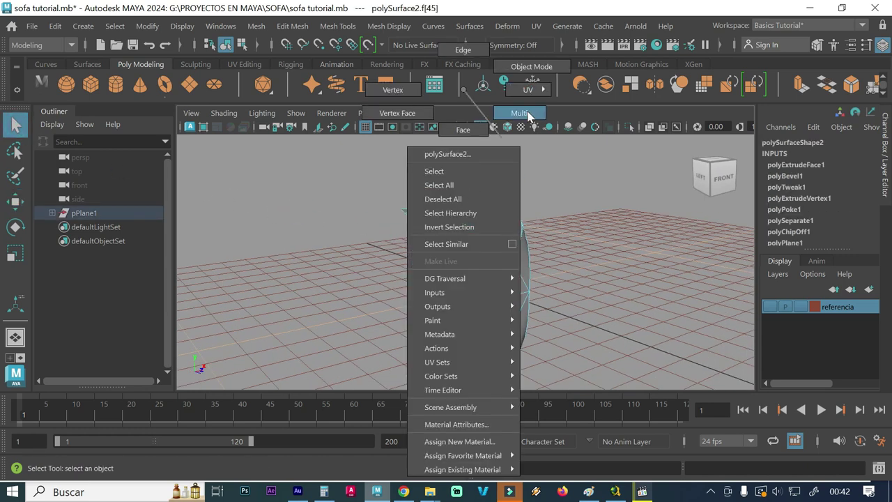
left_click(549, 256)
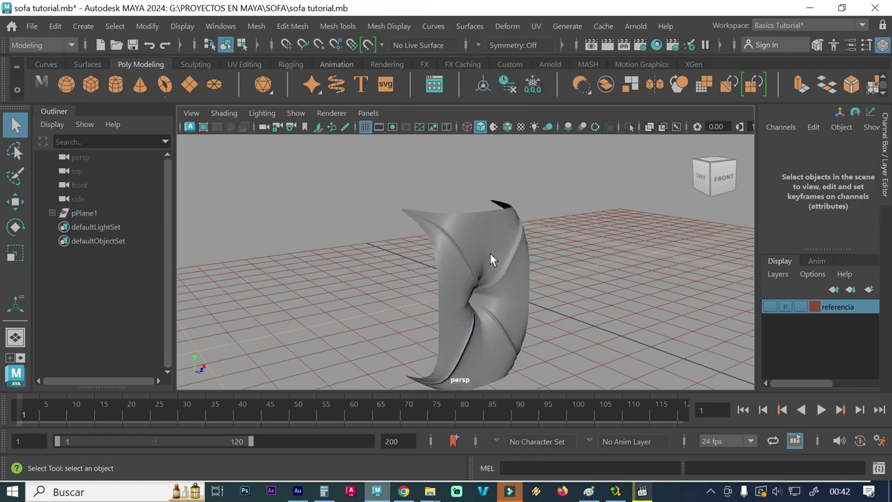
left_click(476, 240)
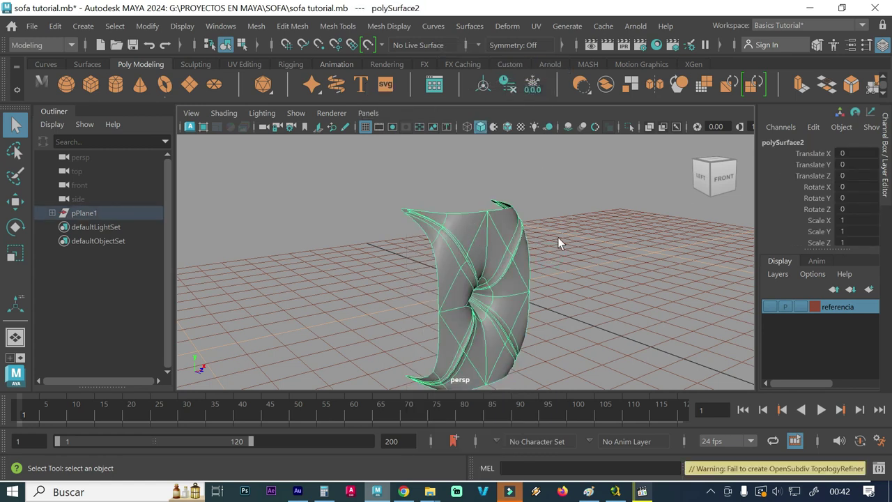
left_click(577, 238)
left_click_drag(580, 270, 562, 274, "alt")
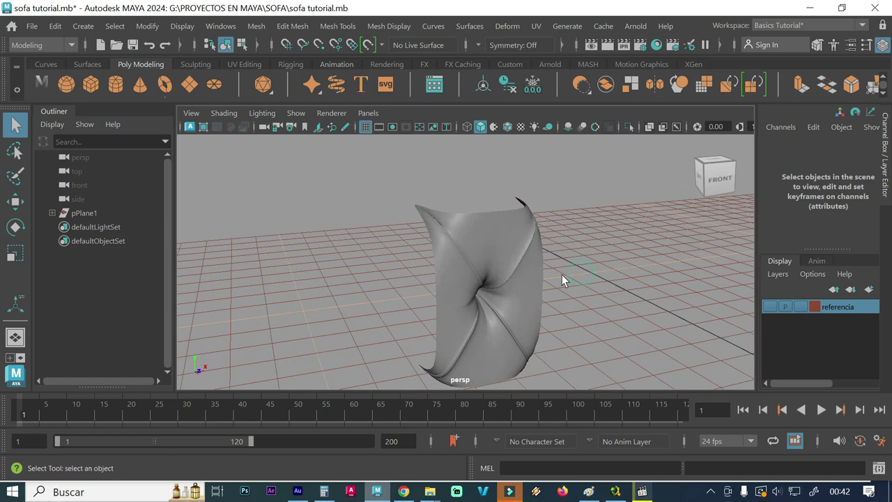
left_click(499, 246)
key("1")
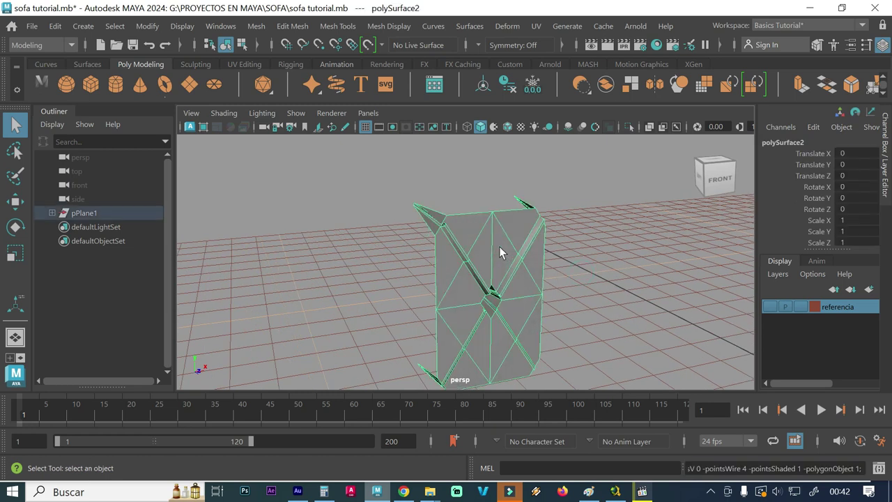
key("3")
left_click(570, 252)
Tumble to a straight front view of the whole panel, select it and open the Mesh menu
mouse_move(421, 283)
left_mouse_down("alt")
mouse_move(436, 265)
mouse_move(456, 264)
left_mouse_up("alt")
mouse_move(455, 264)
right_mouse_down("alt")
mouse_move(453, 230)
mouse_move(388, 217)
mouse_move(524, 221)
right_mouse_up("alt")
mouse_move(524, 221)
left_mouse_down("alt")
mouse_move(369, 219)
mouse_move(420, 228)
mouse_move(393, 227)
mouse_move(458, 265)
mouse_move(427, 184)
mouse_move(434, 239)
mouse_move(402, 225)
mouse_move(402, 234)
mouse_move(474, 242)
left_mouse_up("alt")
mouse_move(474, 241)
right_mouse_down("alt")
mouse_move(378, 223)
mouse_move(379, 231)
right_mouse_up("alt")
mouse_move(379, 231)
left_mouse_down("alt")
mouse_move(426, 255)
mouse_move(476, 226)
left_mouse_up("alt")
left_click(476, 226)
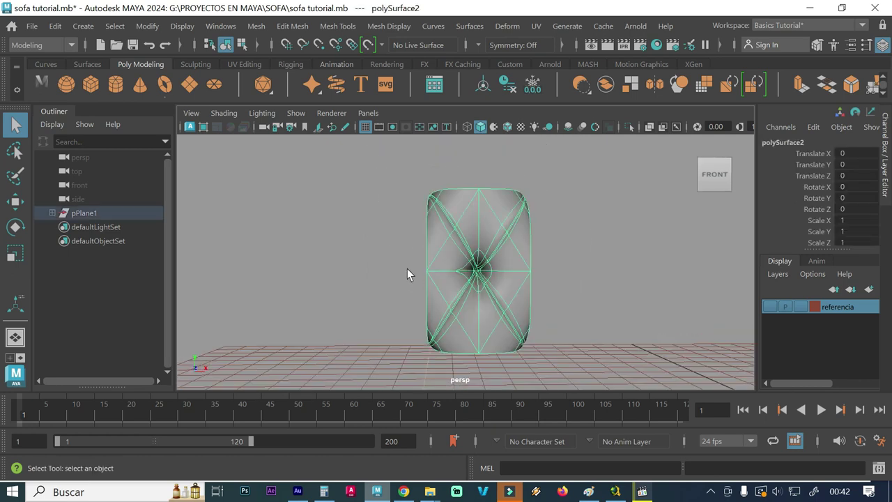
left_click(256, 26)
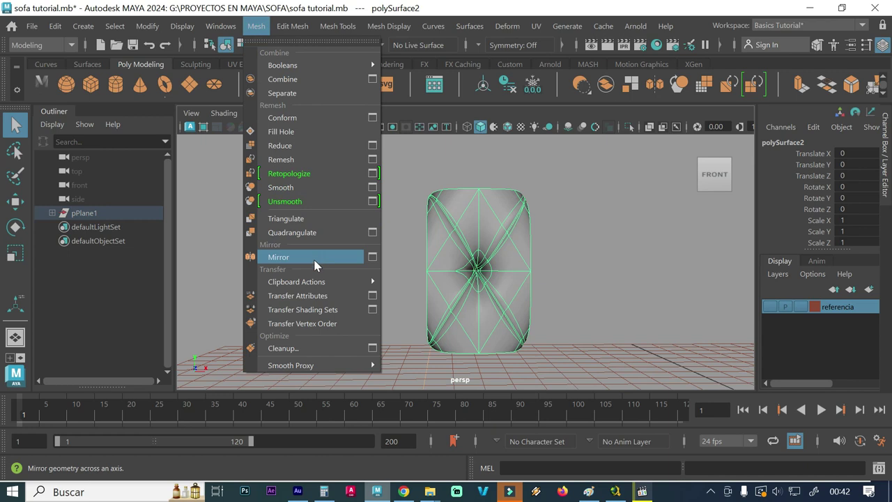
Open the Mirror options, frame the small tuft panel and show the referencia reference layer
left_click(373, 257)
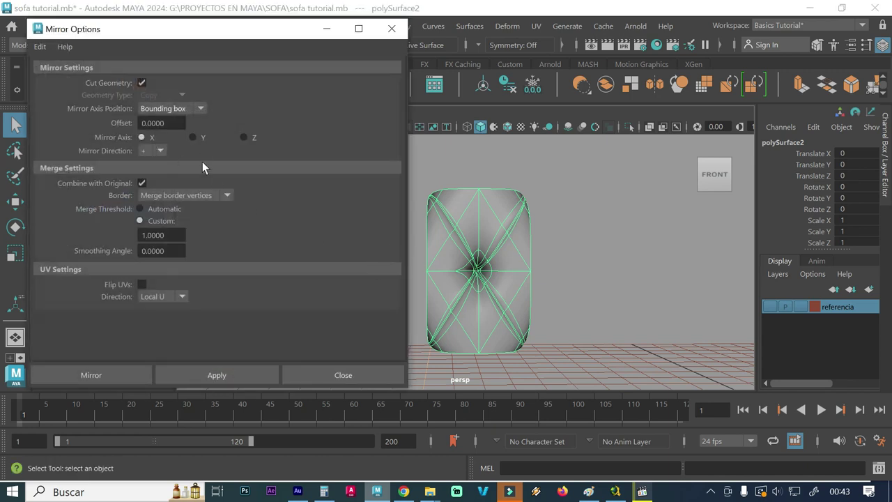
mouse_move(714, 176)
left_click(693, 145)
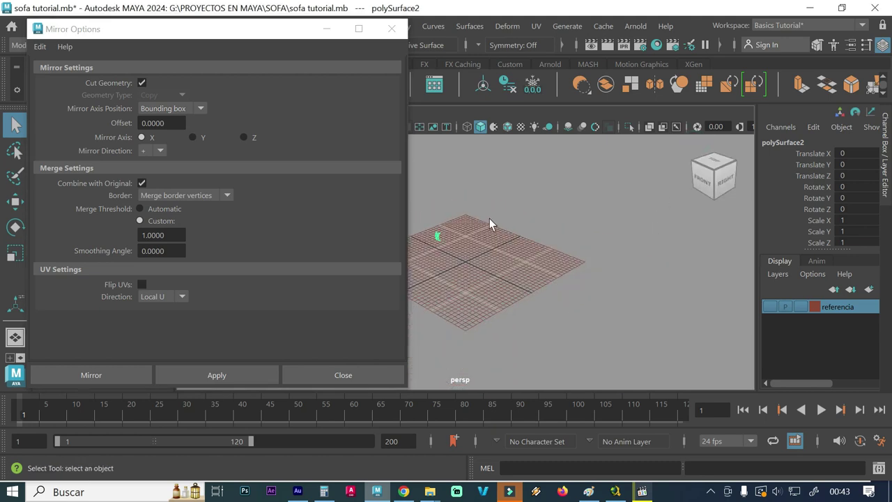
middle_click_drag(489, 218, 664, 266, "alt")
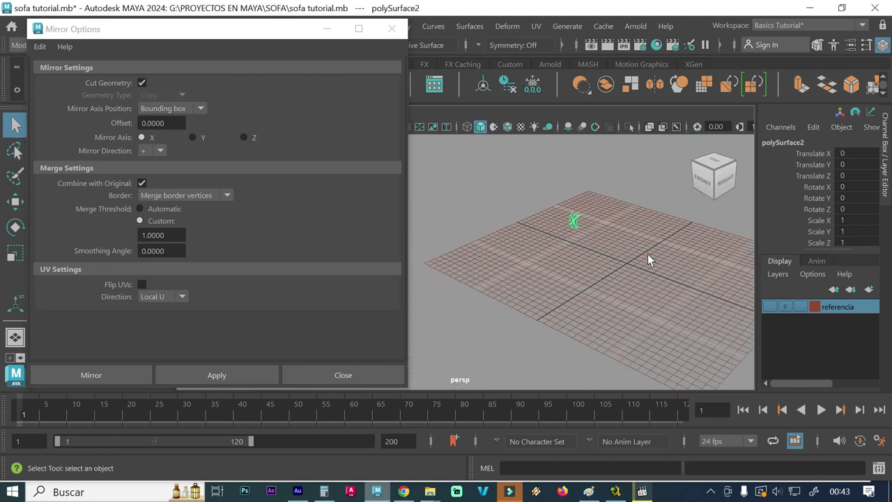
right_click_drag(648, 254, 744, 288, "alt")
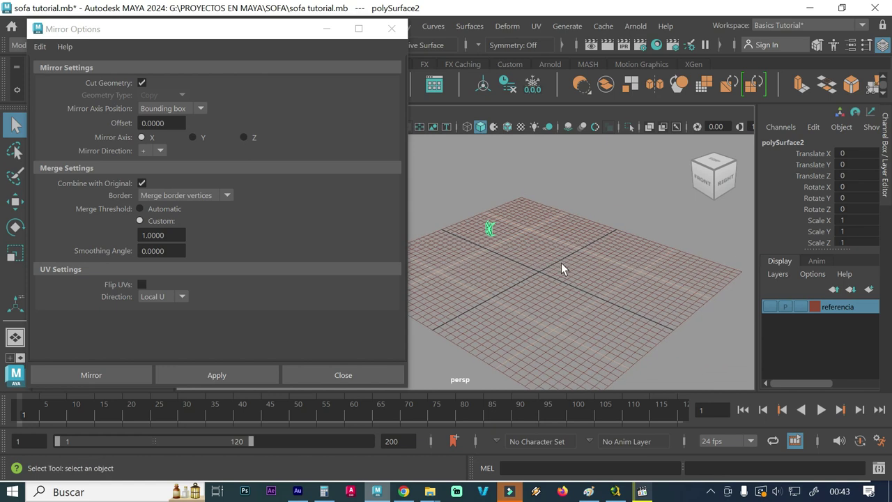
left_click(768, 306)
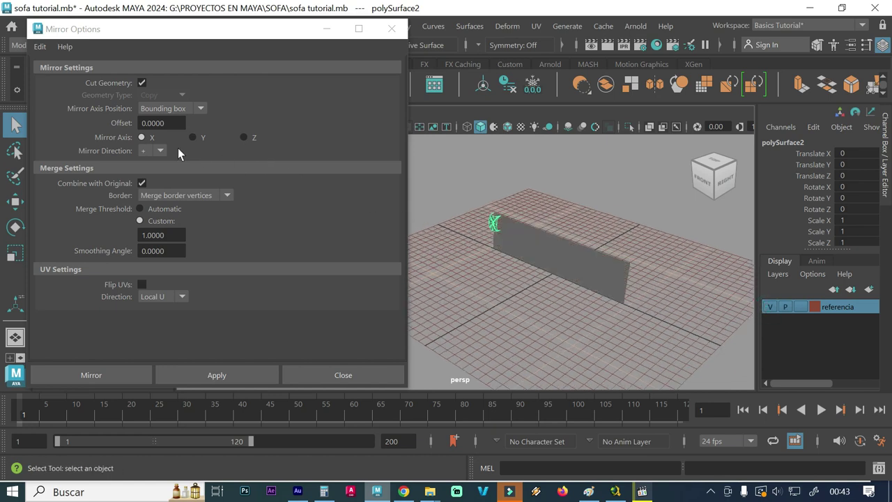
Mirror the tuft panel along X four times to lengthen the tuft row
left_click(207, 374)
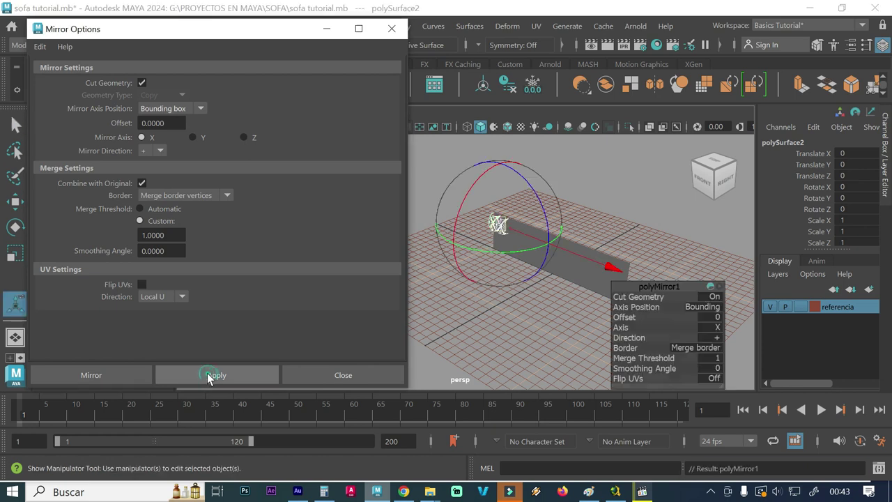
left_click(207, 374)
left_click(207, 374)
left_click(207, 374)
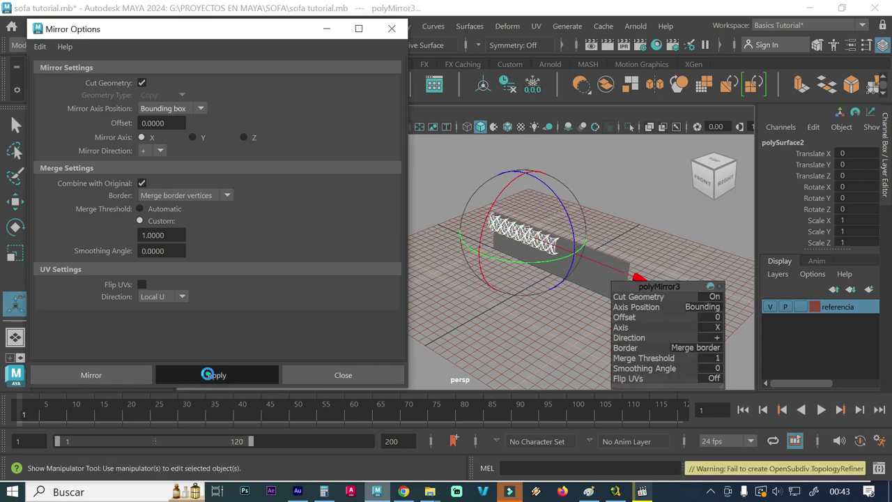
left_click_drag(480, 265, 511, 261, "alt")
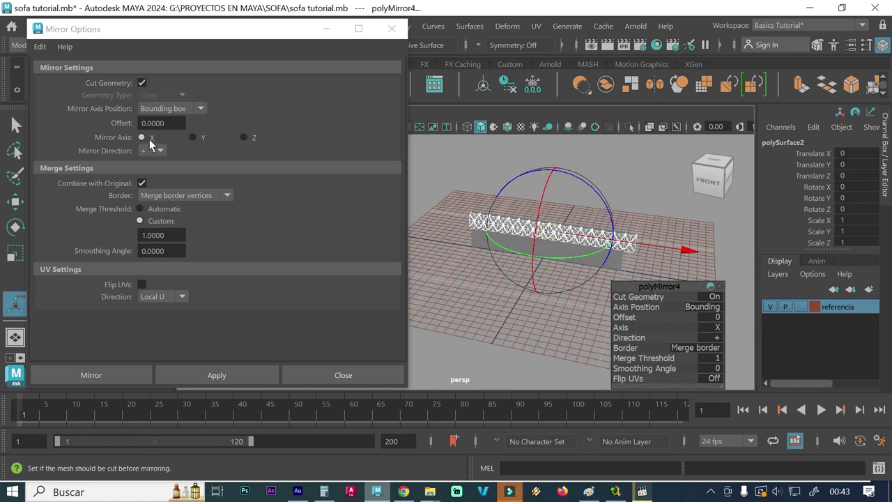
Mirror the tuft row along the Y axis in the negative direction to add rows
left_click(194, 137)
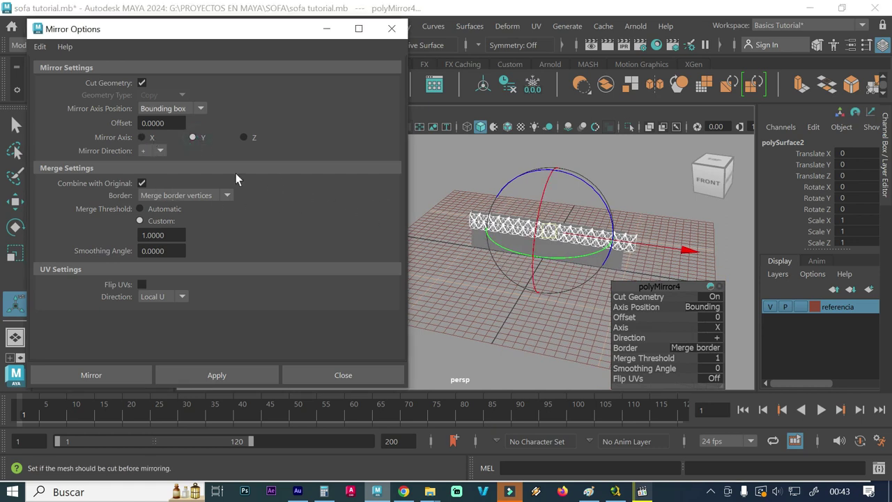
left_click(159, 152)
left_click(146, 172)
left_click(255, 373)
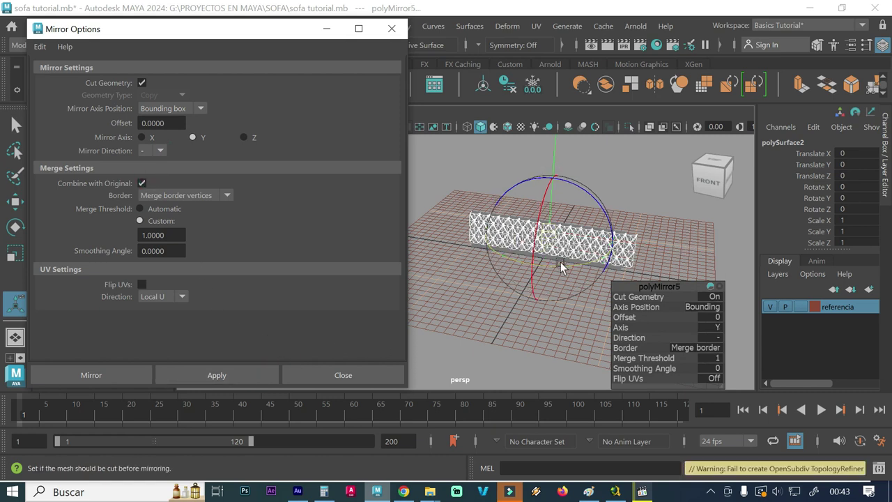
left_click_drag(494, 285, 501, 271)
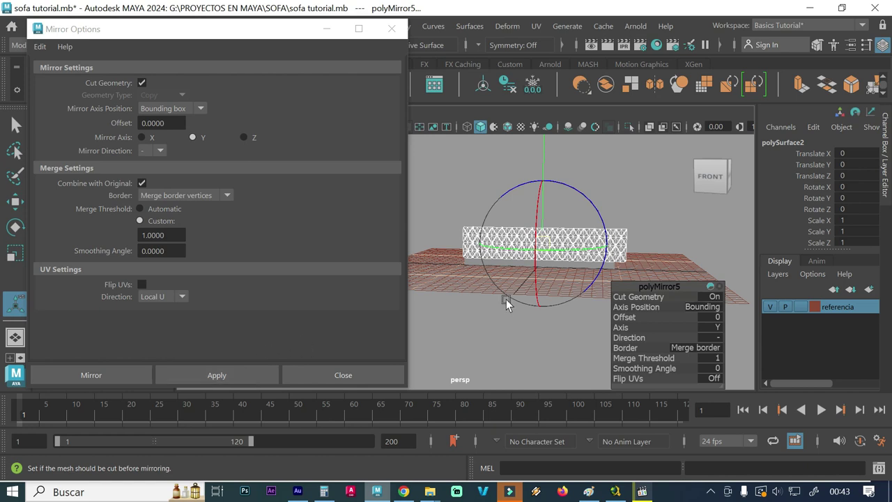
right_click_drag(517, 242, 689, 240, "alt")
right_click_drag(543, 237, 634, 227, "alt")
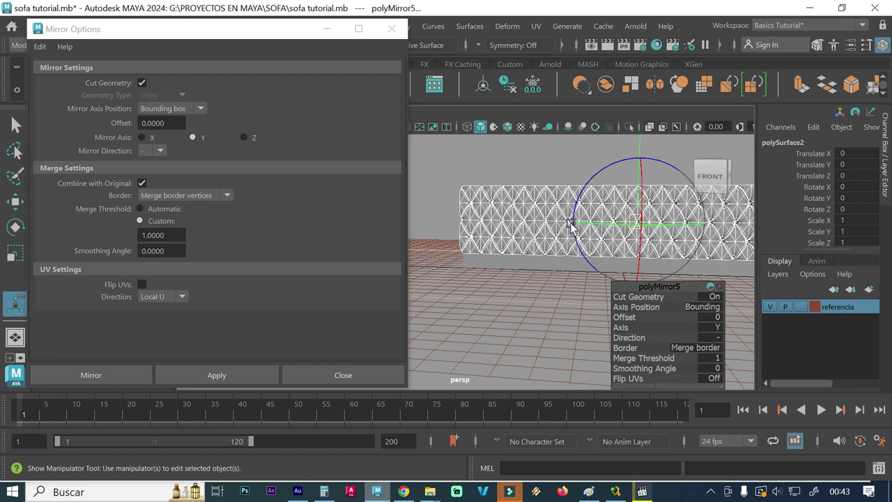
Undo the extra mirror and close the Mirror Options window
left_click(236, 377)
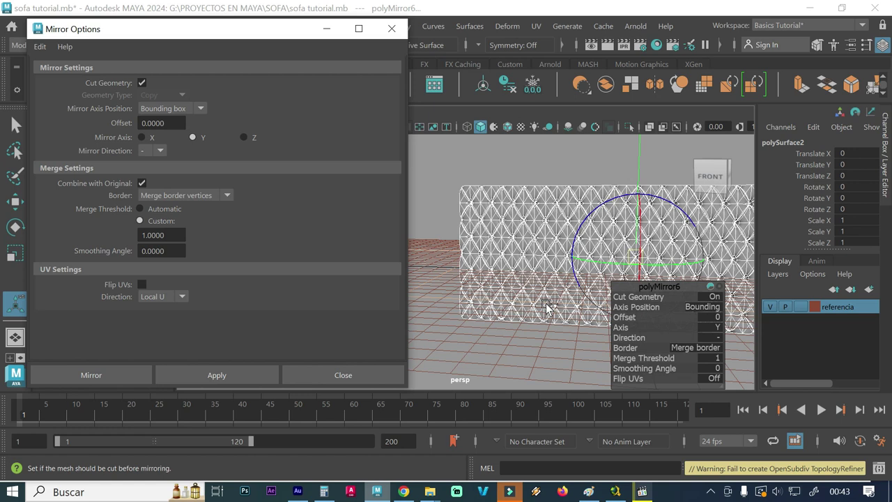
key("ctrl+z")
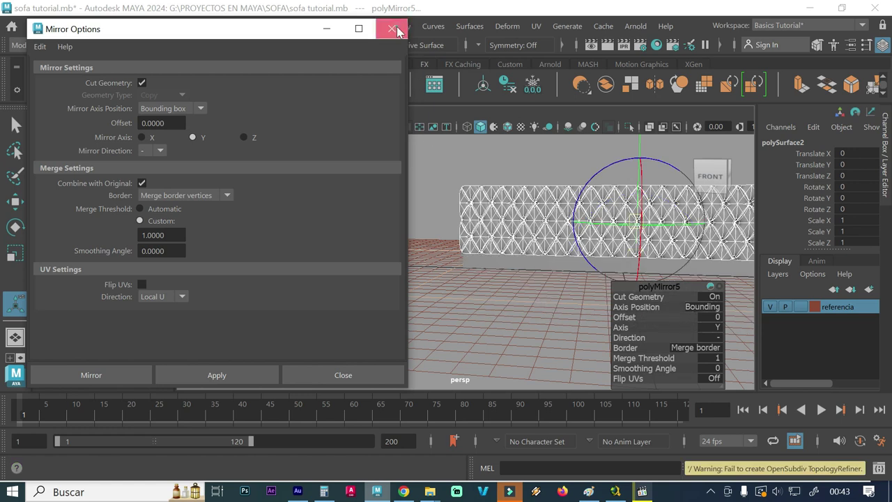
left_click(392, 29)
Frame the whole mirrored tuft grid in a maximised front view and switch to the Select Tool
left_click_drag(448, 246, 461, 250, "alt")
right_click_drag(462, 251, 485, 239, "alt")
mouse_move(485, 239)
left_mouse_down("alt")
mouse_move(498, 235)
mouse_move(434, 243)
left_mouse_up("alt")
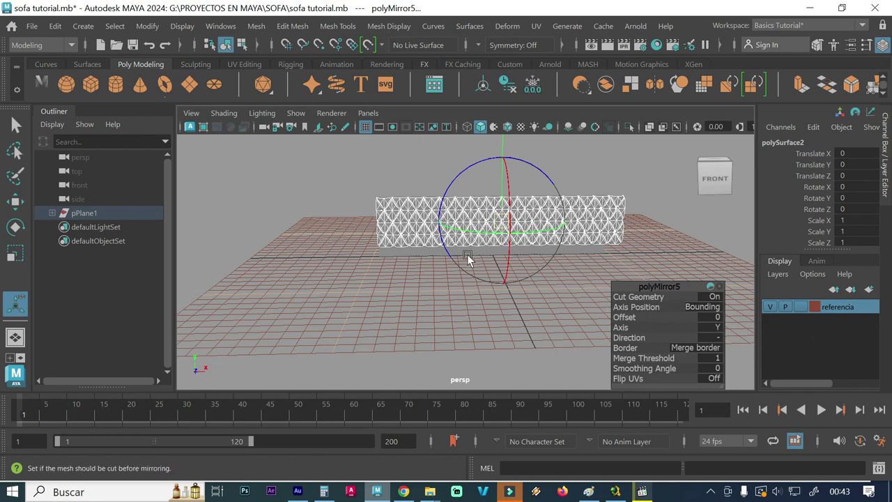
key("space")
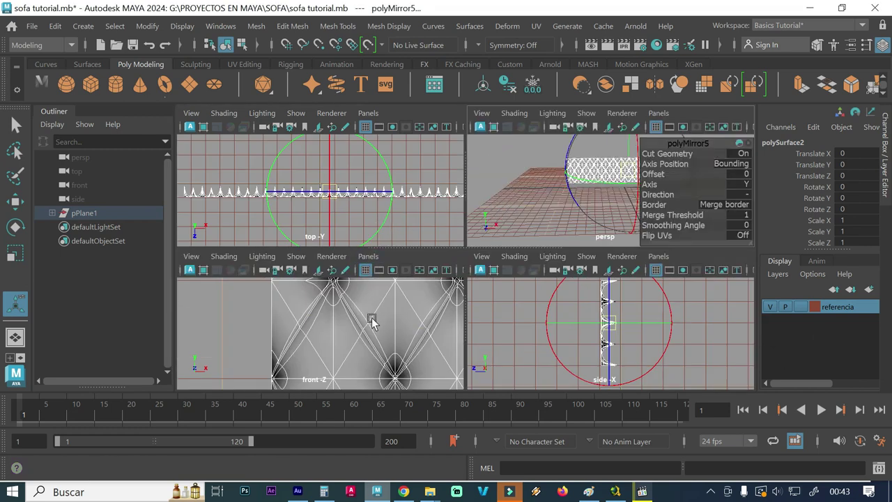
key("f")
key("f")
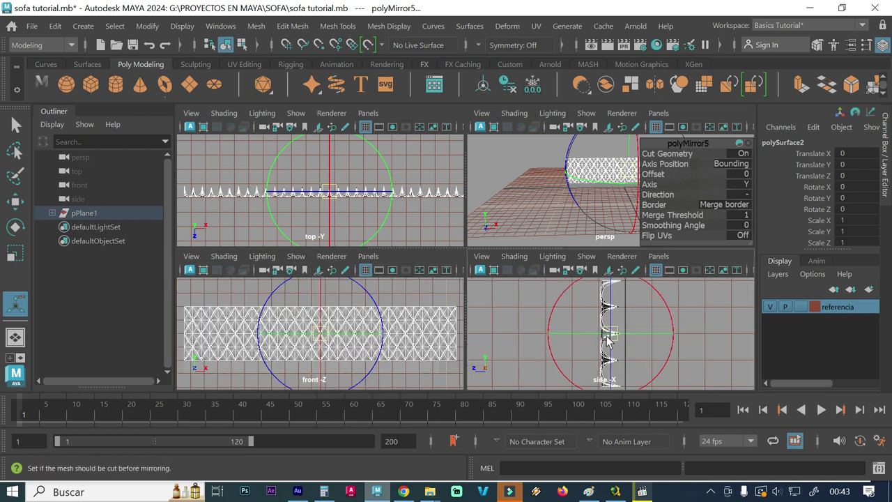
key("f")
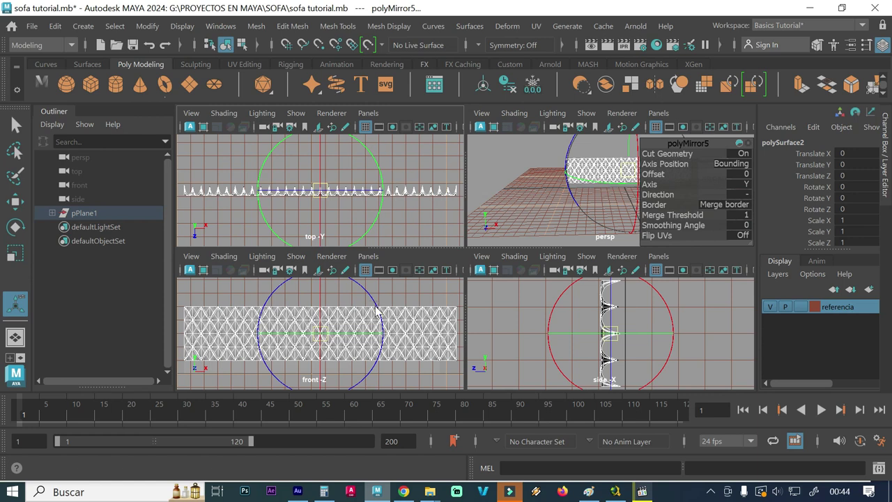
key("space")
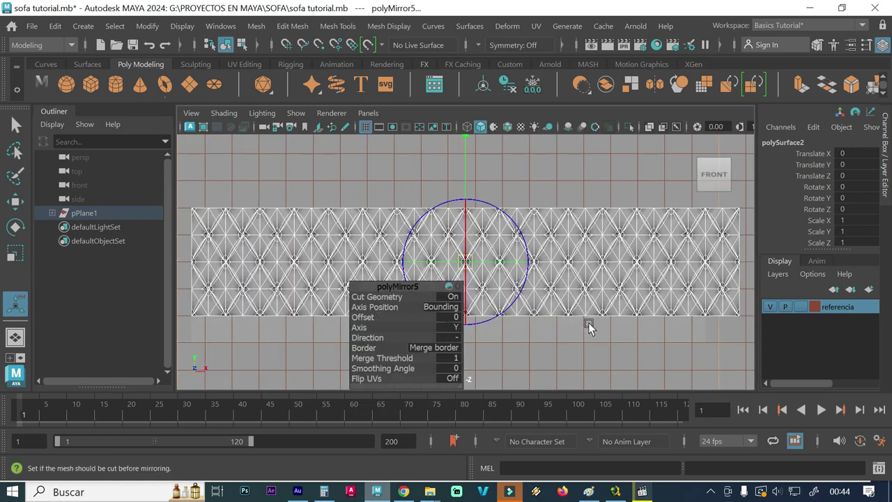
scroll(588, 322, "down", 2)
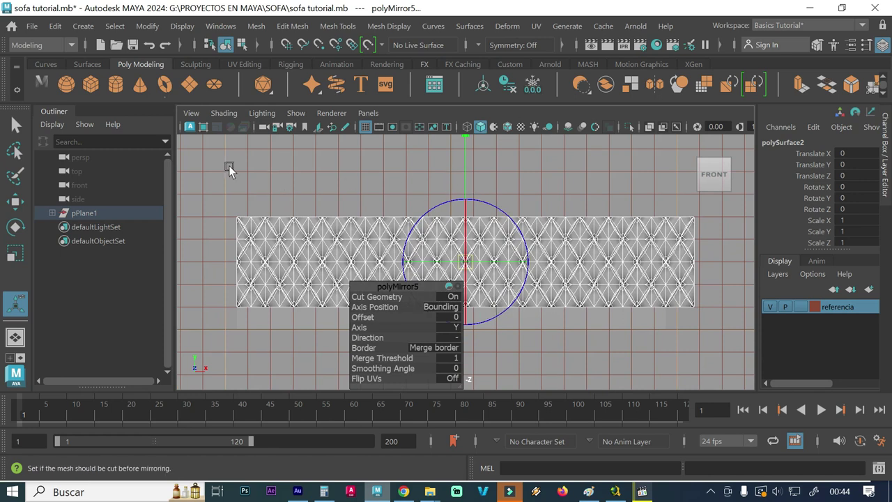
left_click(15, 124)
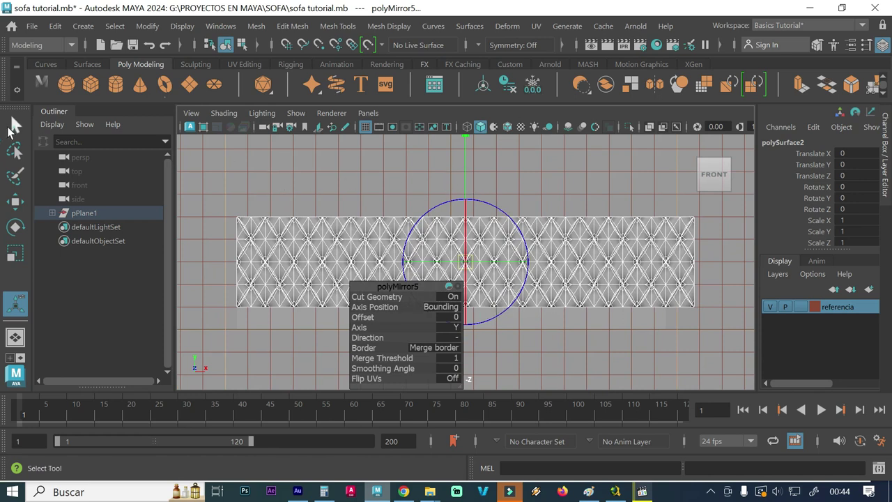
Centre the upper tufted mesh's pivot with Modify > Center Pivot
left_click(355, 233)
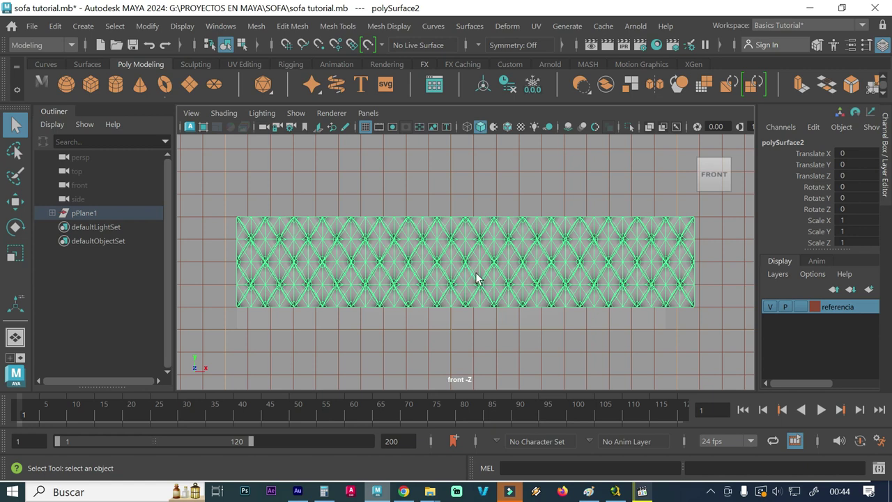
key("w")
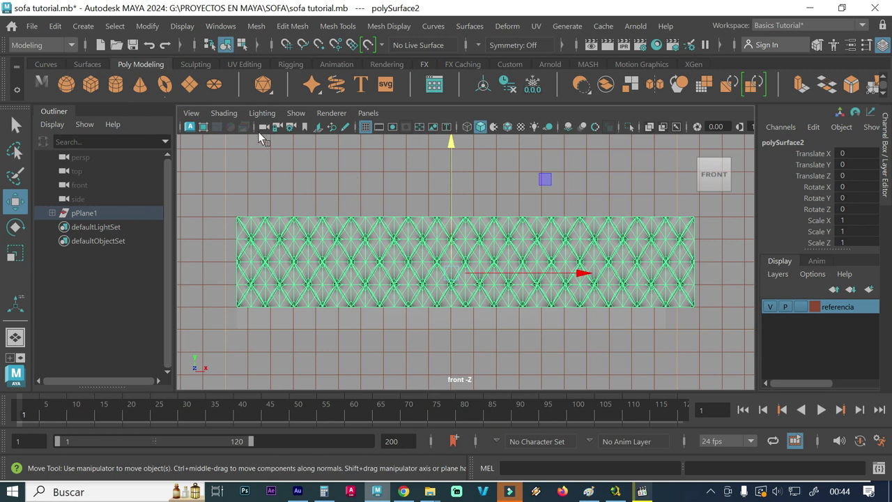
left_click(152, 27)
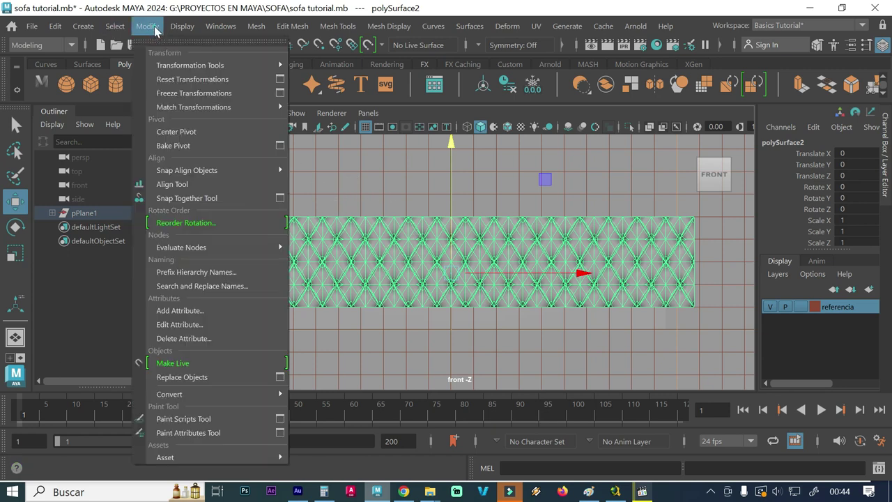
left_click(193, 131)
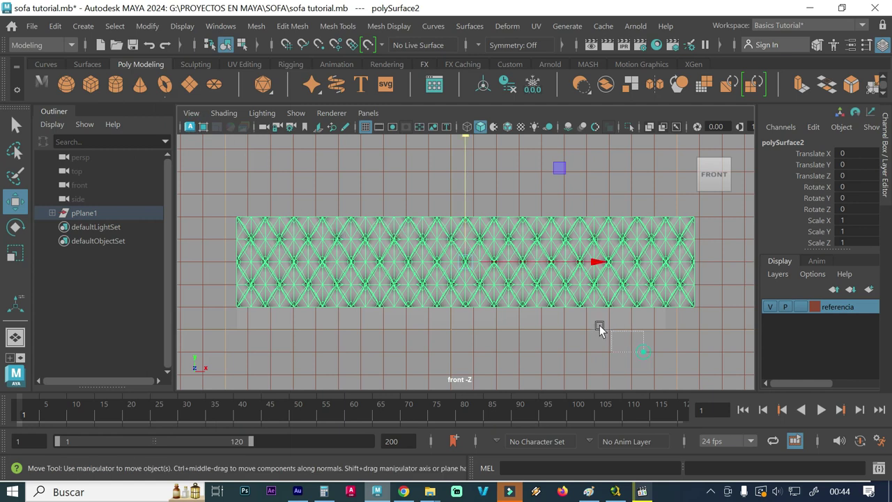
With point snapping on, move polySurface1's pivot to the panel's left edge near X -95, Y 40
left_click(554, 311)
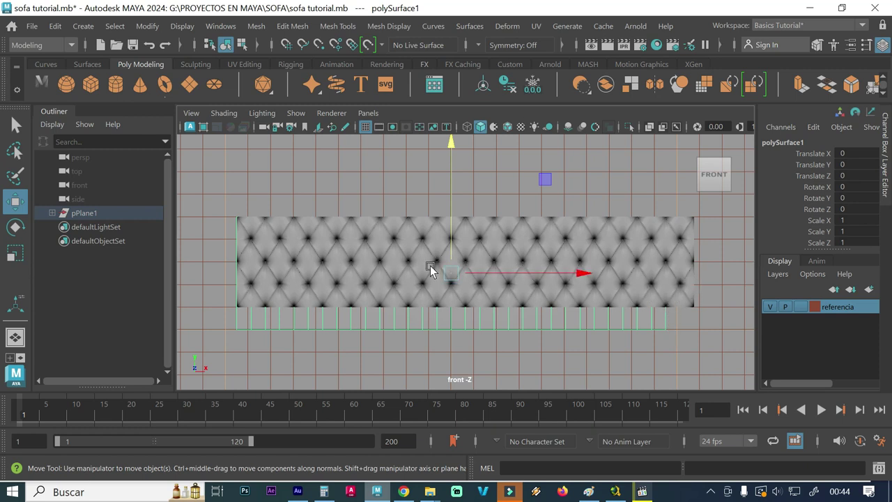
left_click(450, 272)
key("d")
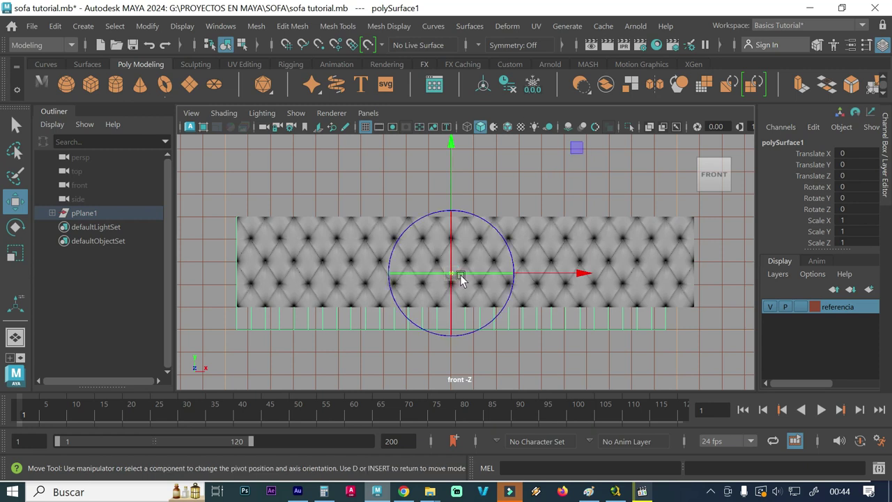
left_click(447, 273)
left_click(319, 46)
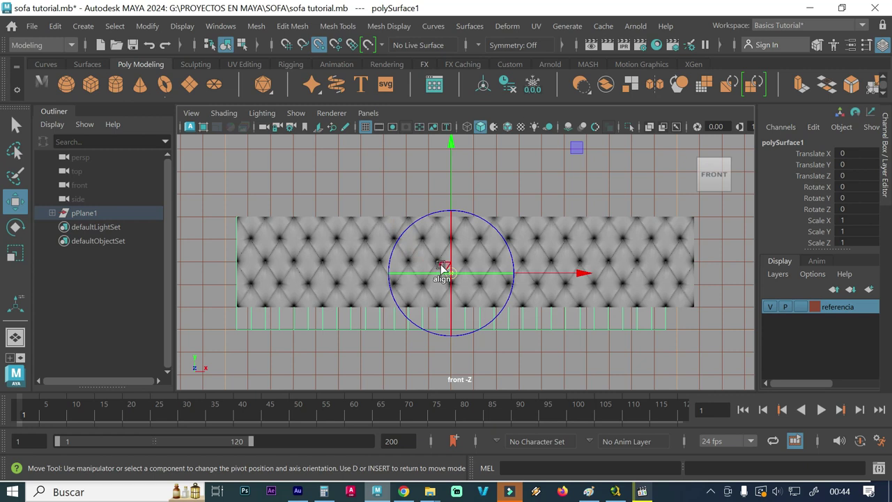
key("minus")
key("minus")
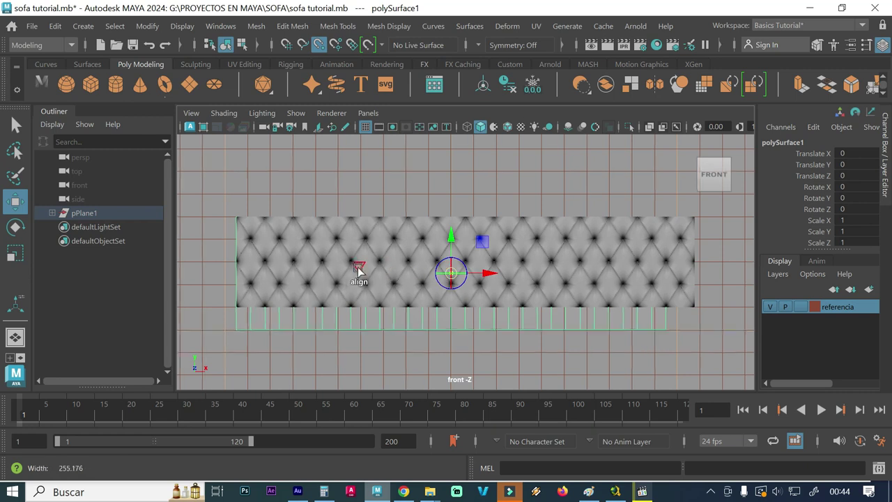
right_click_drag(358, 269, 461, 278, "alt")
left_click_drag(443, 276, 178, 235)
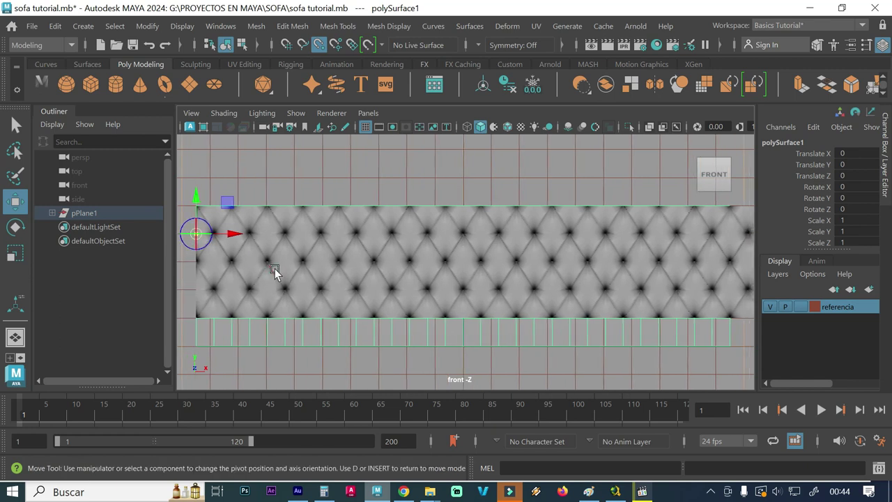
Trial-scale polySurface1 to 0.896 in X, then undo the scale and pivot move
key("r")
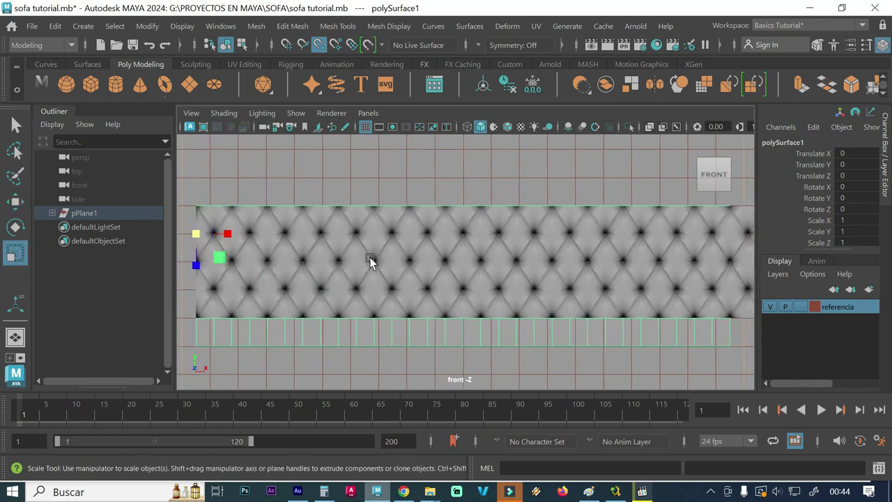
middle_click_drag(369, 257, 347, 253, "alt")
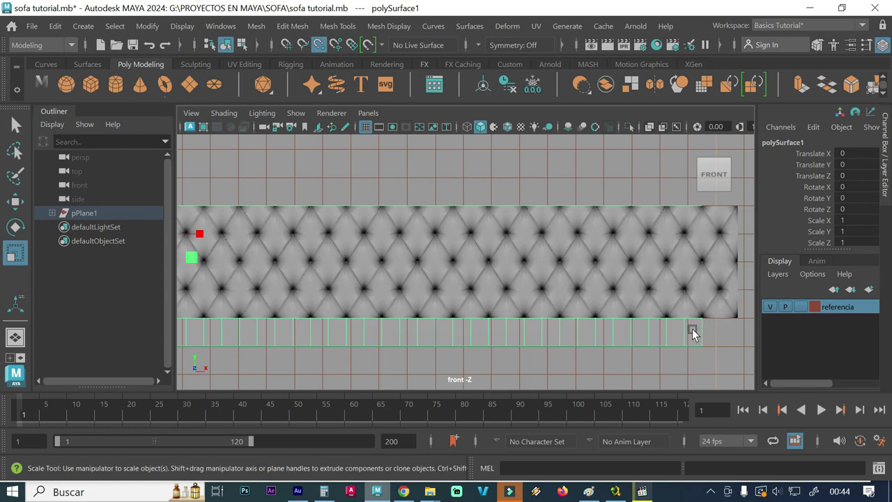
middle_click_drag(294, 239, 327, 244)
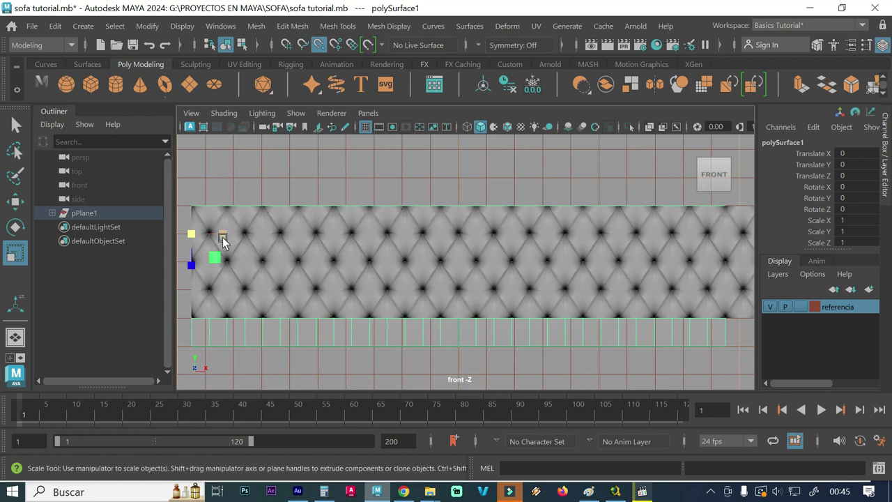
left_click_drag(222, 236, 221, 237)
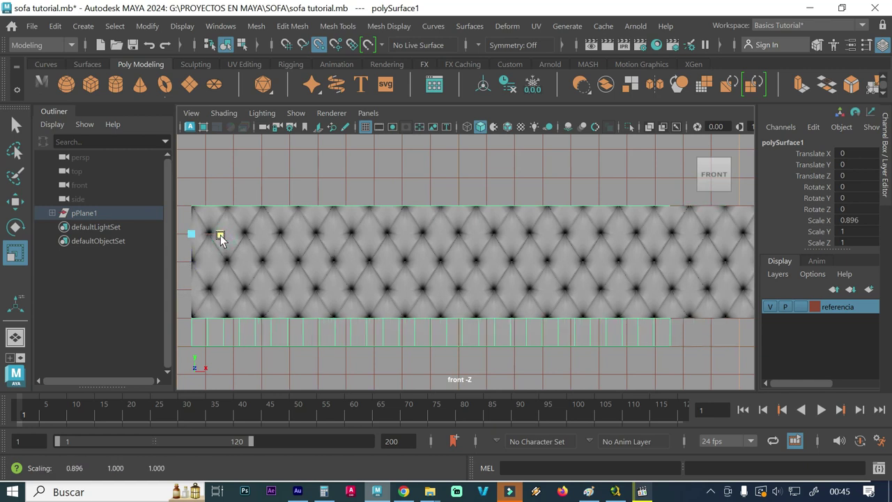
key("ctrl+z")
key("ctrl+z")
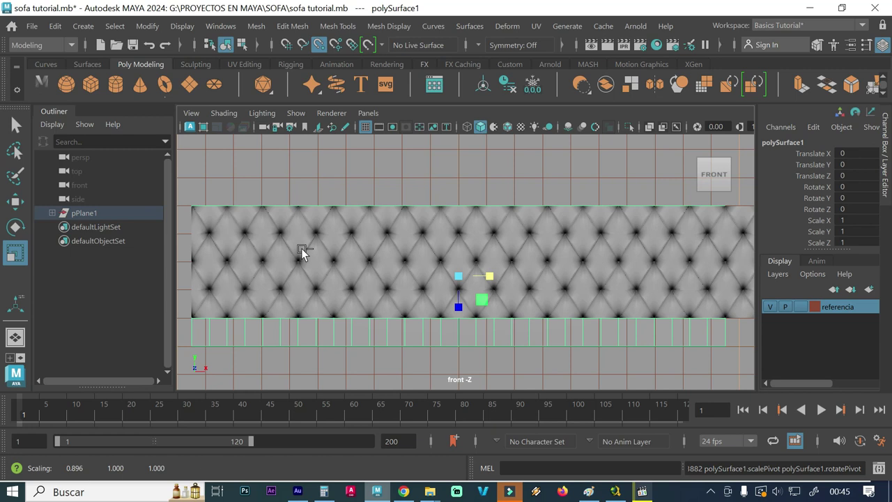
key("ctrl+z")
key("ctrl+z")
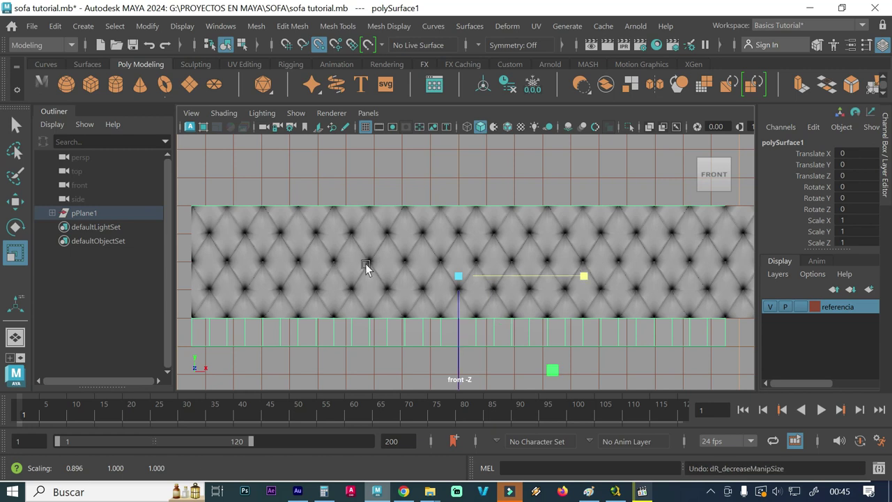
key("minus")
key("minus")
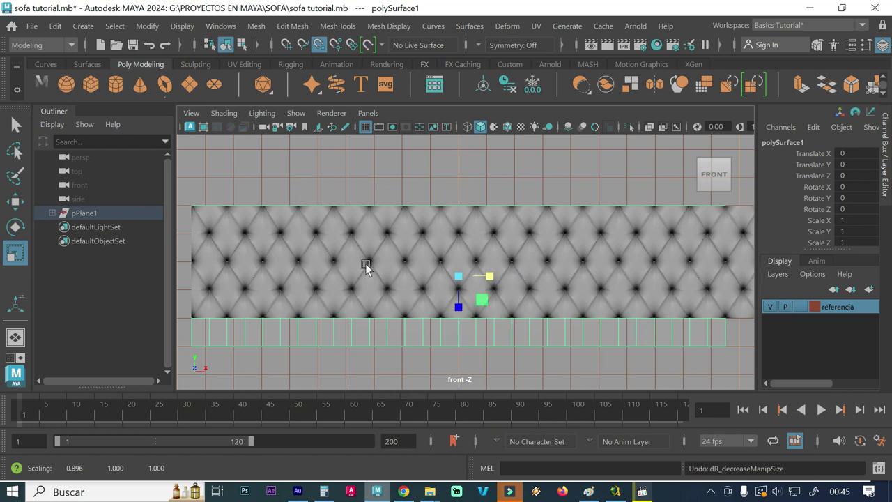
Return to object mode and reselect the lower strip polySurface1
right_click_drag(366, 251, 432, 76)
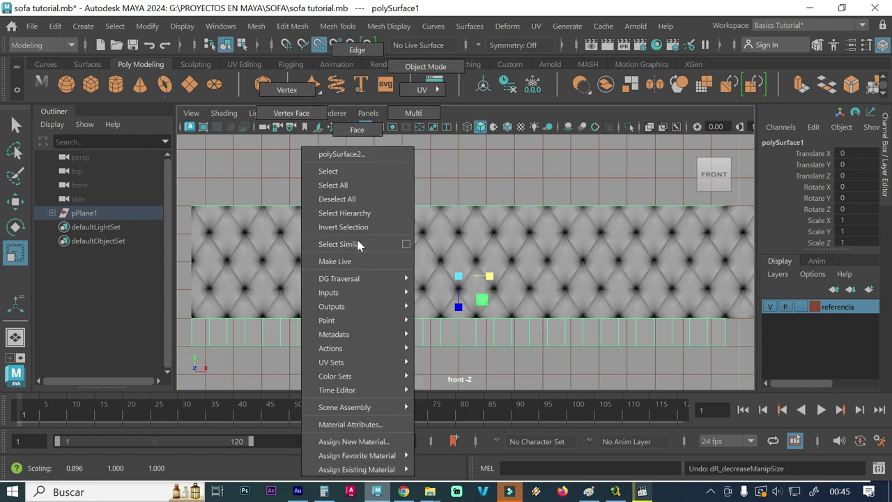
left_click(413, 219)
left_click(437, 144)
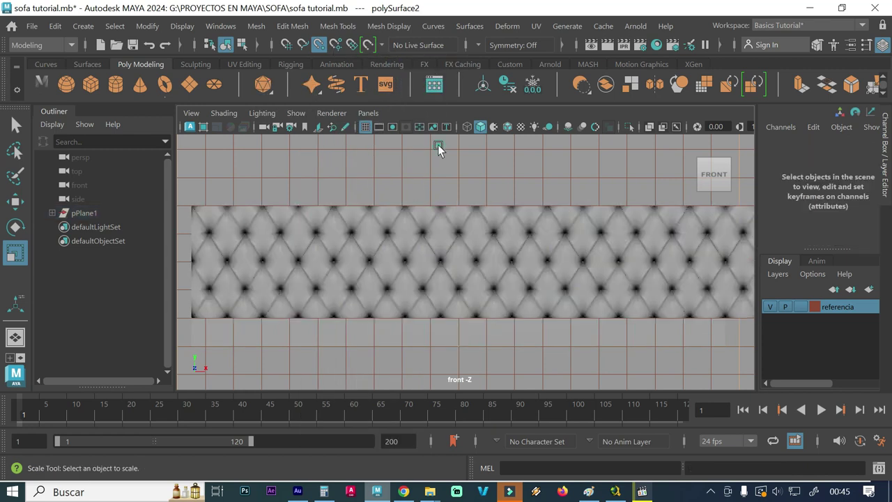
left_click(348, 329)
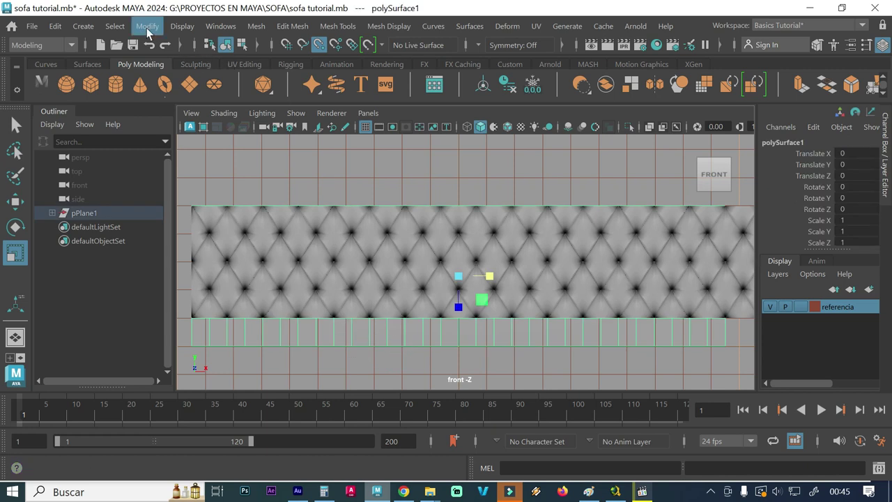
Centre the tufted mesh's pivot, then move the pivot to the mesh's left edge
left_click(147, 25)
left_click(184, 131)
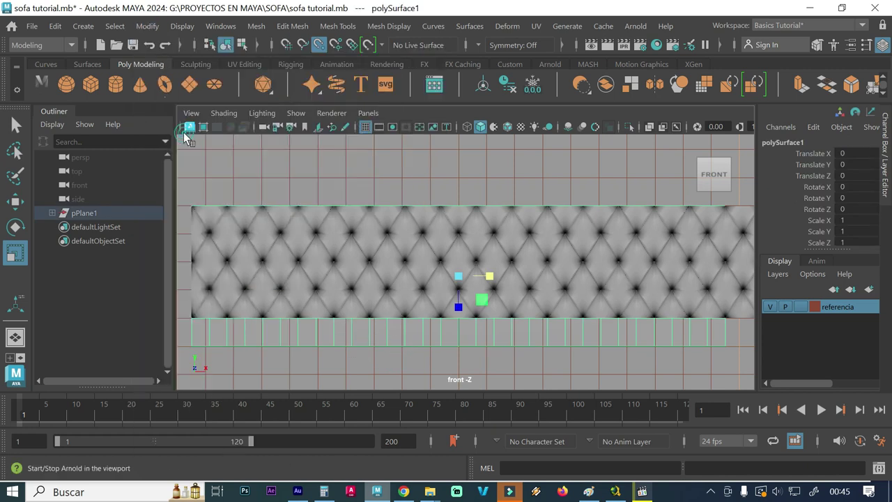
left_click(372, 245)
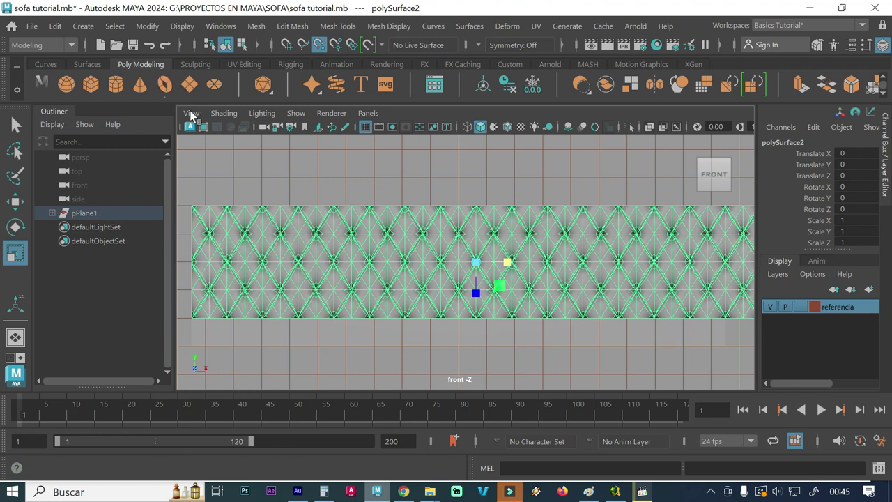
key("w")
key("d")
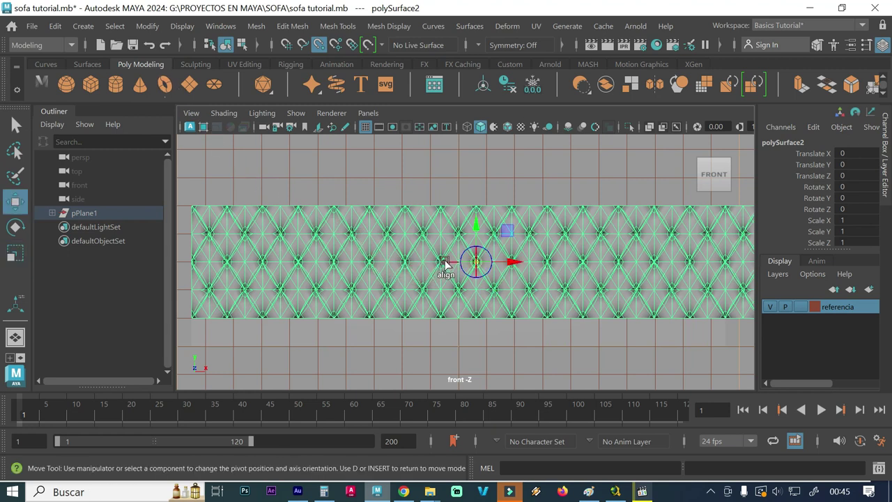
key("equal")
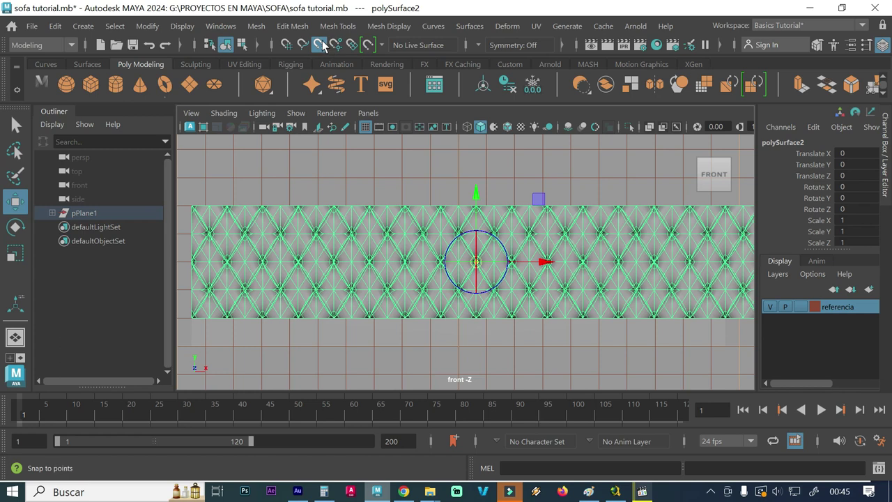
scroll(495, 251, "up", 1)
middle_click_drag(476, 261, 542, 261, "alt")
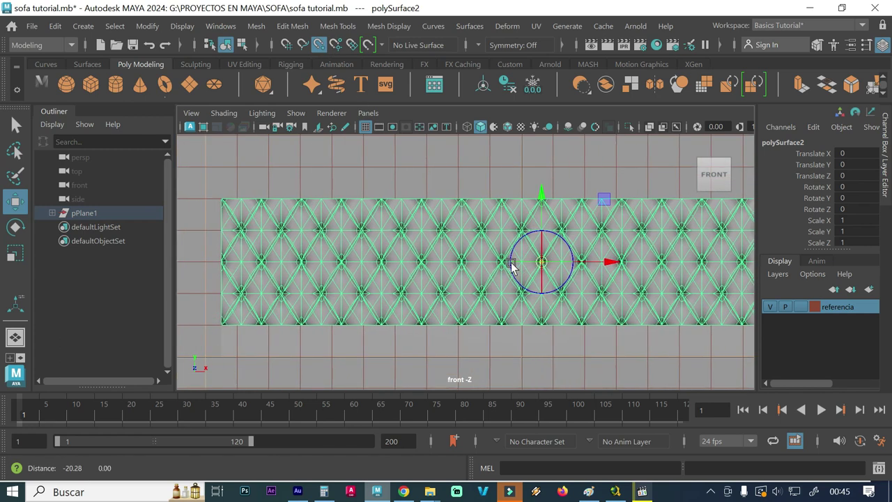
left_click_drag(541, 261, 221, 230)
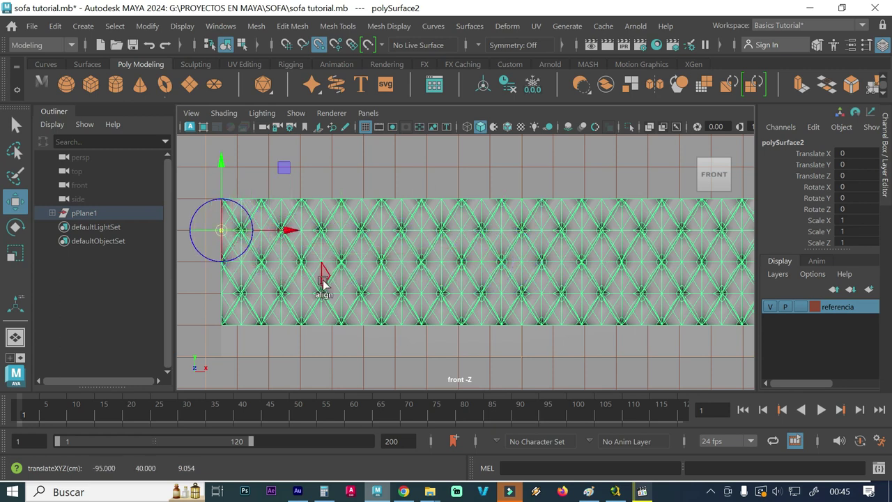
Scale the tufted panel to 0.941 in X from its left edge
key("r")
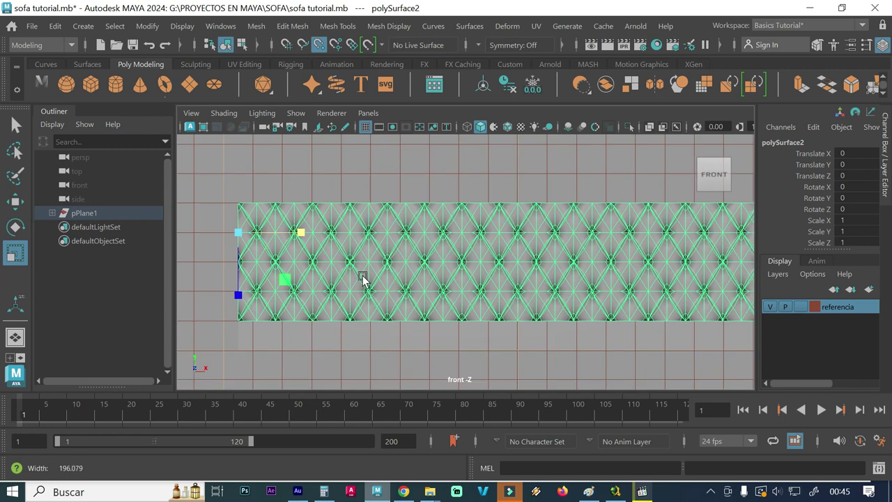
scroll(426, 268, "down", 2)
scroll(433, 267, "down", 1)
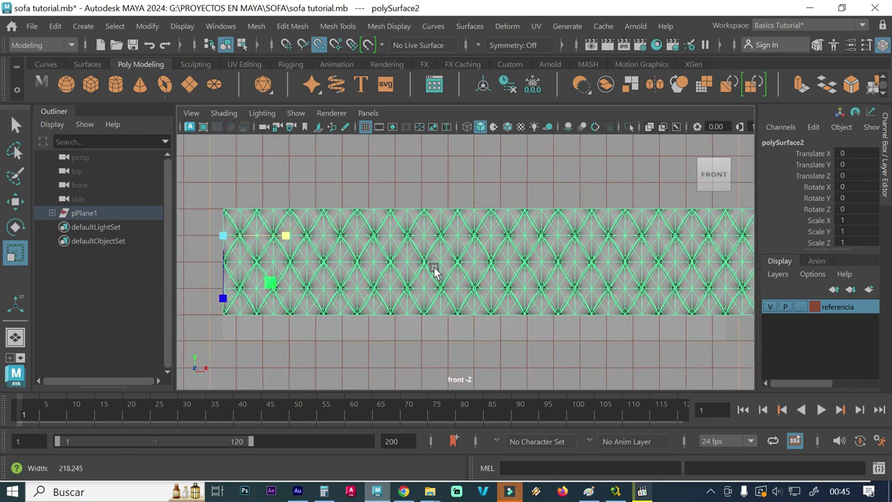
scroll(538, 268, "down", 1)
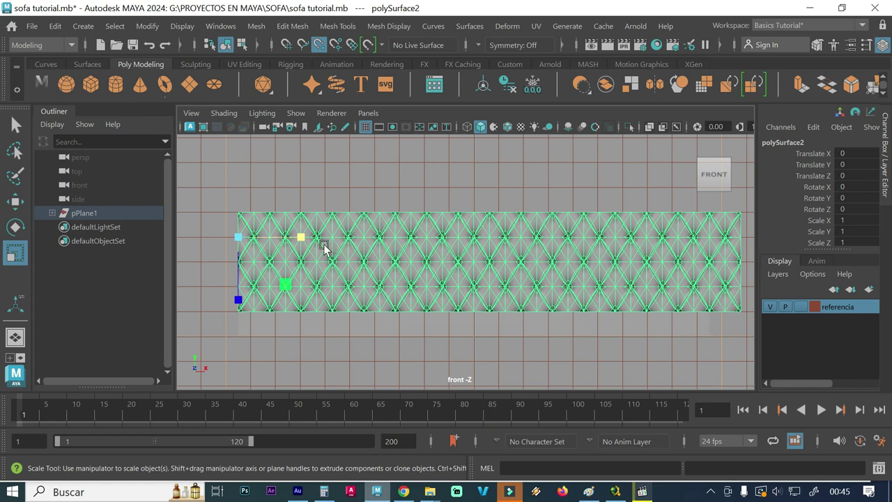
left_click_drag(300, 237, 298, 235)
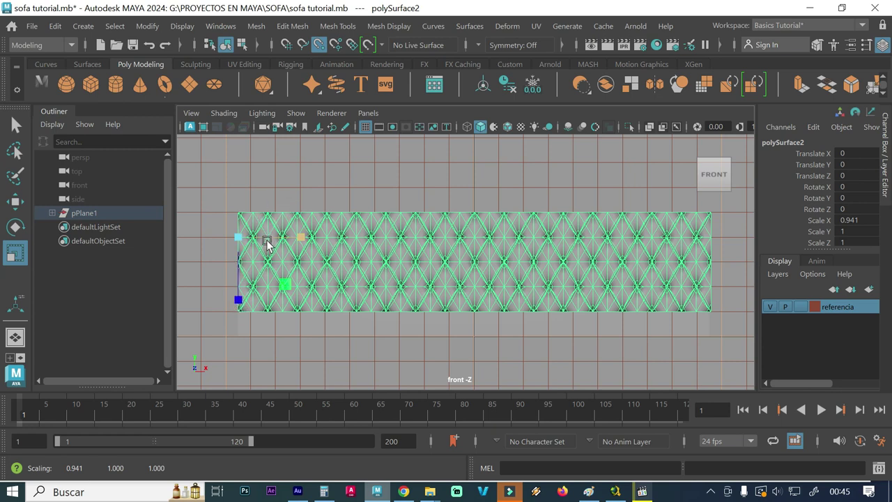
Snap the pivot to the top-left corner and stretch the panel to 1.237 in Z
key("w")
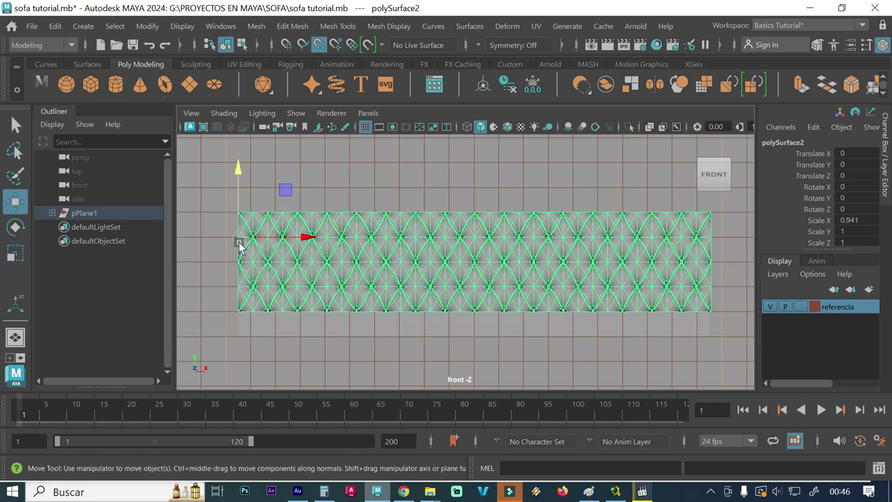
key("d")
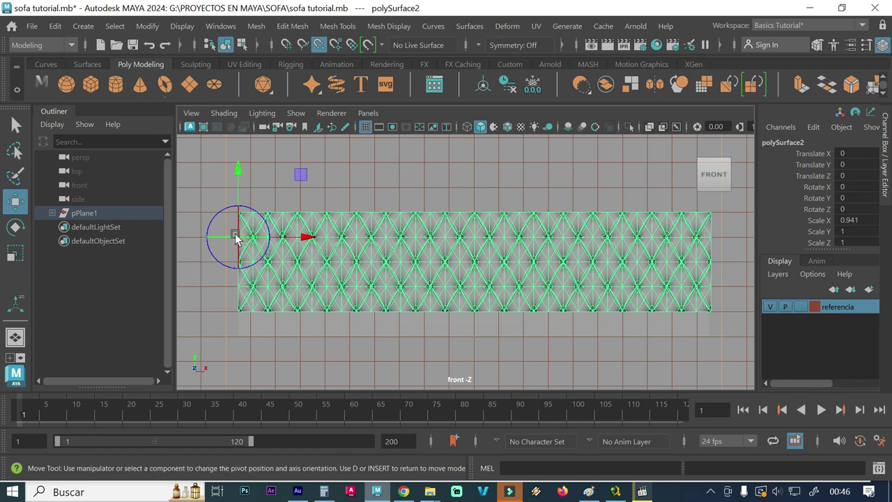
left_click_drag(235, 237, 252, 213)
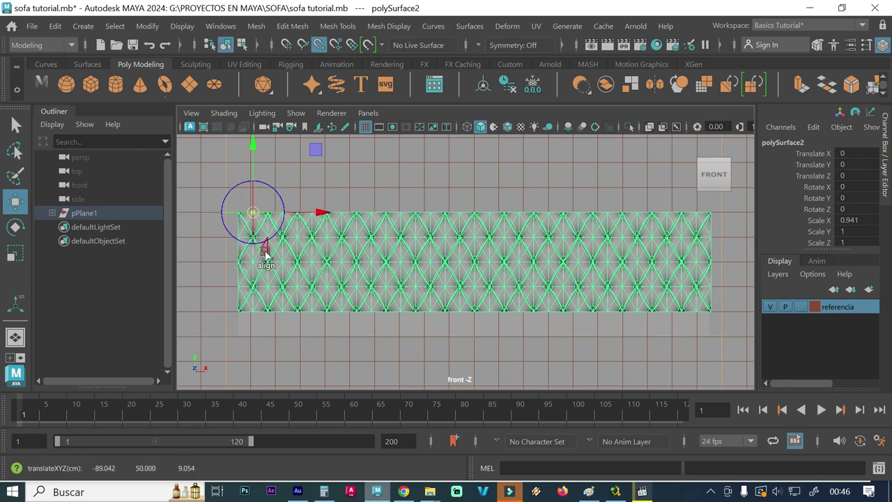
key("r")
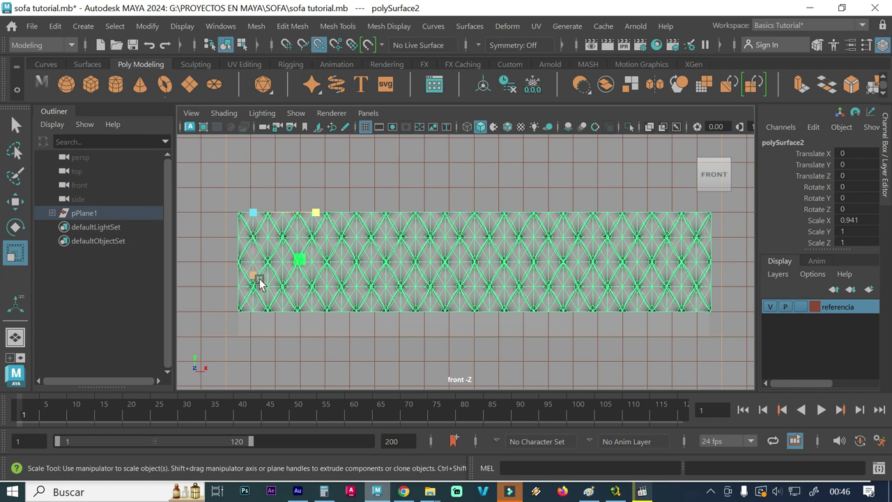
left_click_drag(254, 273, 255, 289)
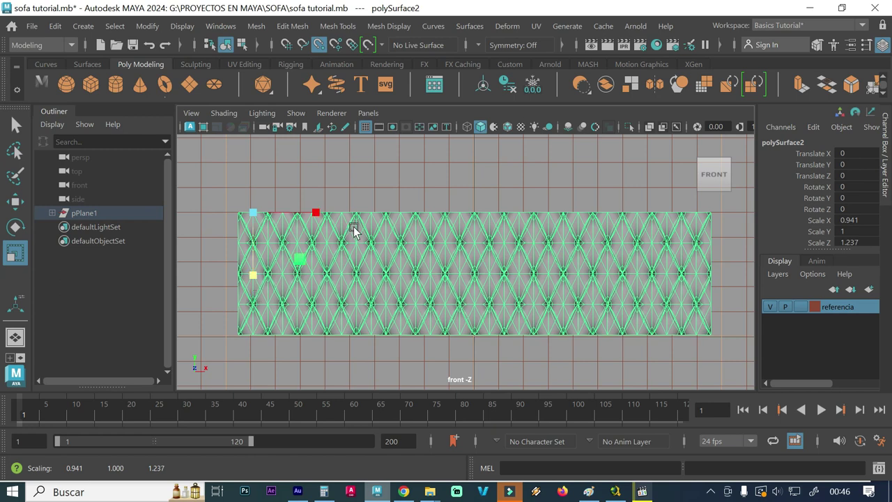
left_click(15, 124)
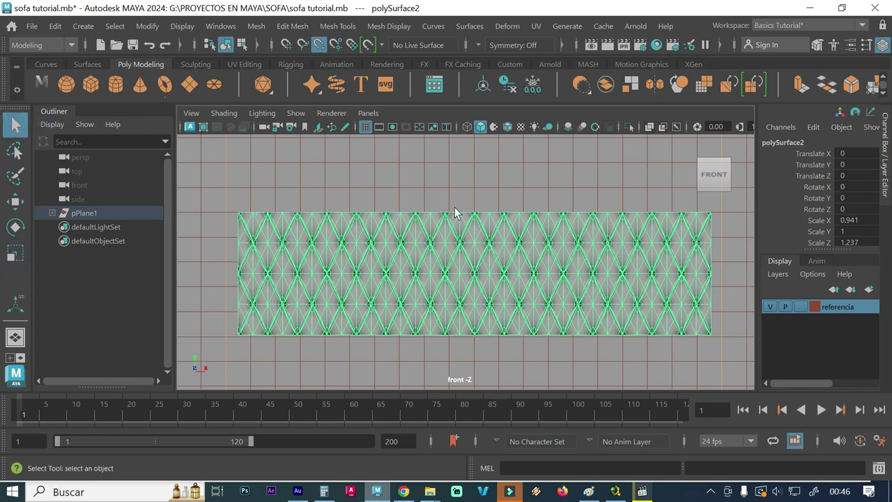
Maximize the persp view, zoom in and orbit around polySurface2 to inspect the scaled tufted wall
key("space")
key("space")
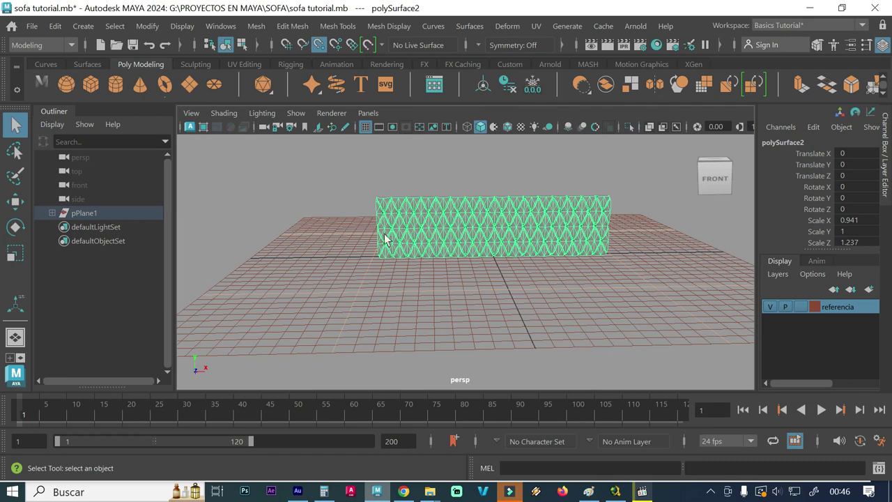
right_click_drag(384, 235, 541, 223, "alt")
scroll(433, 204, "down", 3)
middle_click_drag(484, 216, 354, 237, "alt")
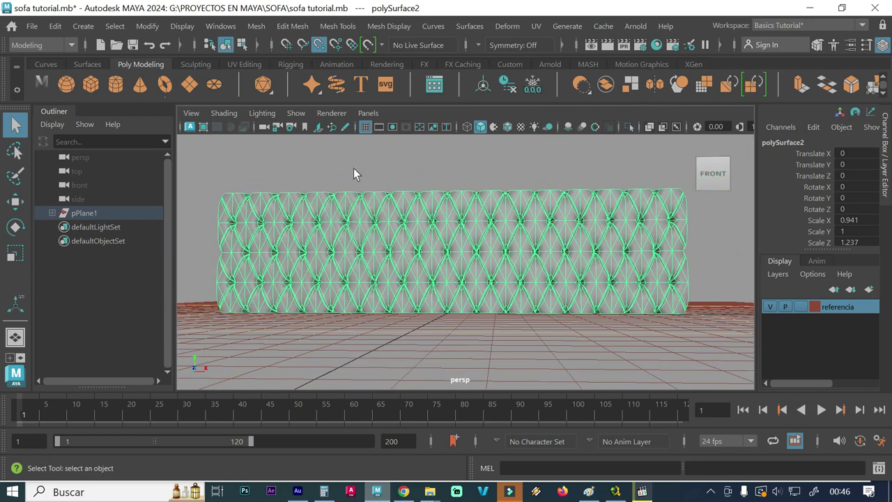
left_click(353, 171)
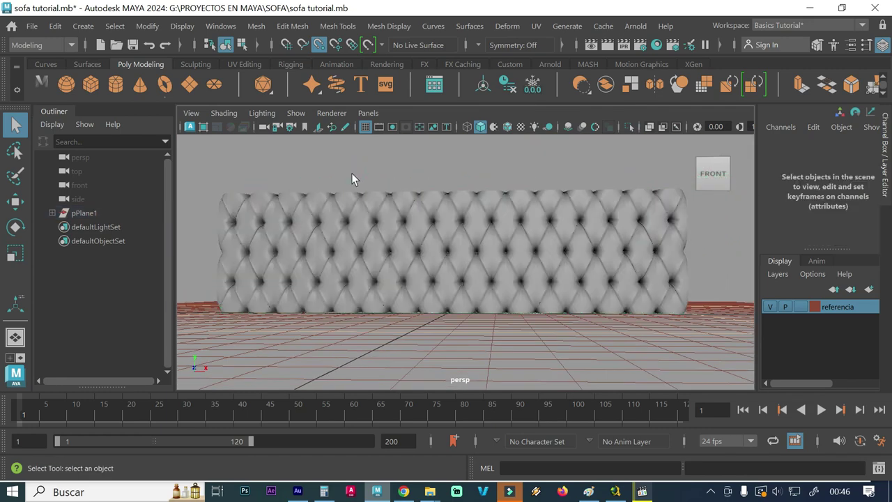
left_click(402, 202)
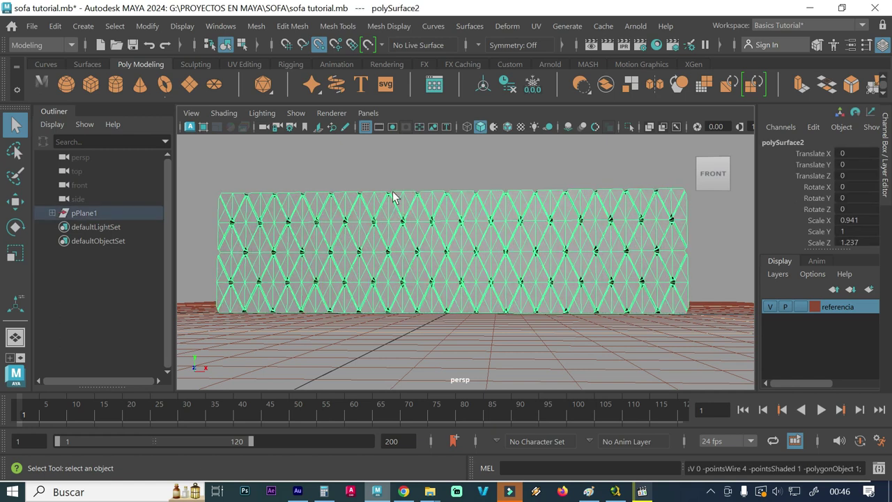
left_click(384, 167)
left_click(393, 197)
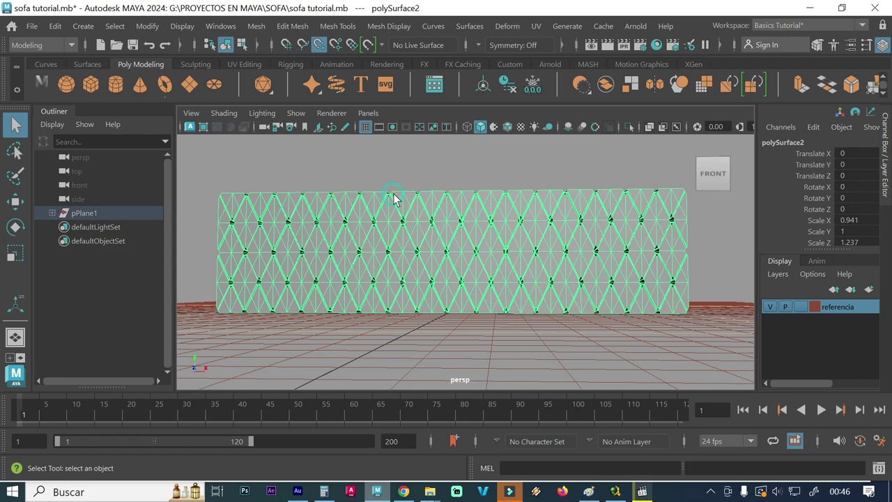
mouse_move(703, 272)
left_mouse_down("alt")
mouse_move(528, 281)
mouse_move(506, 290)
mouse_move(532, 262)
mouse_move(670, 274)
left_mouse_up("alt")
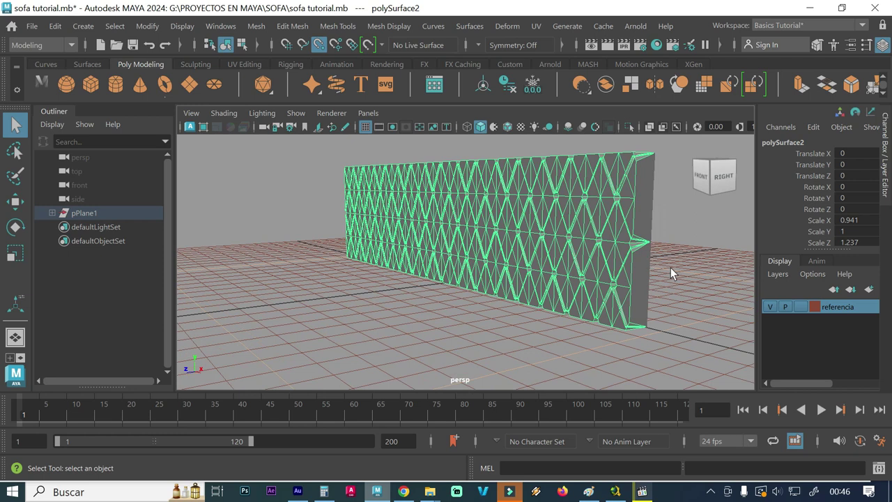
Hide the referencia layer, then orbit and dolly close to inspect the tufted panel's front and edge
left_click(770, 306)
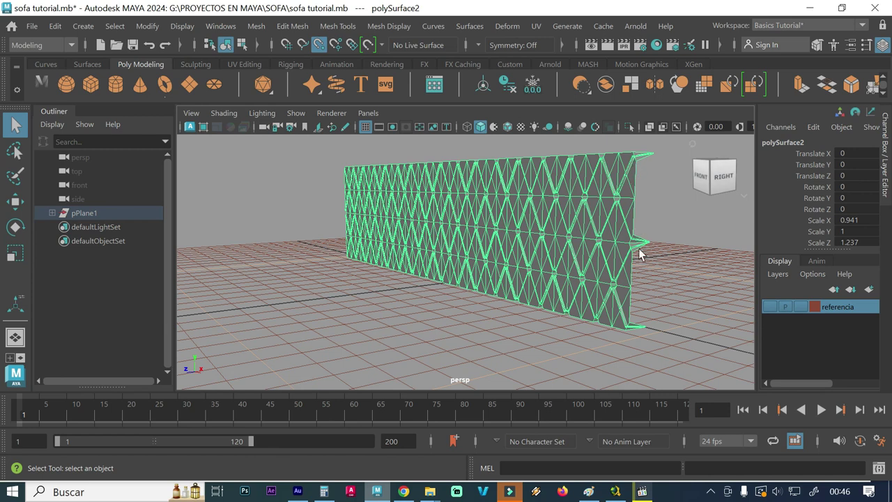
left_click_drag(643, 244, 622, 255, "alt")
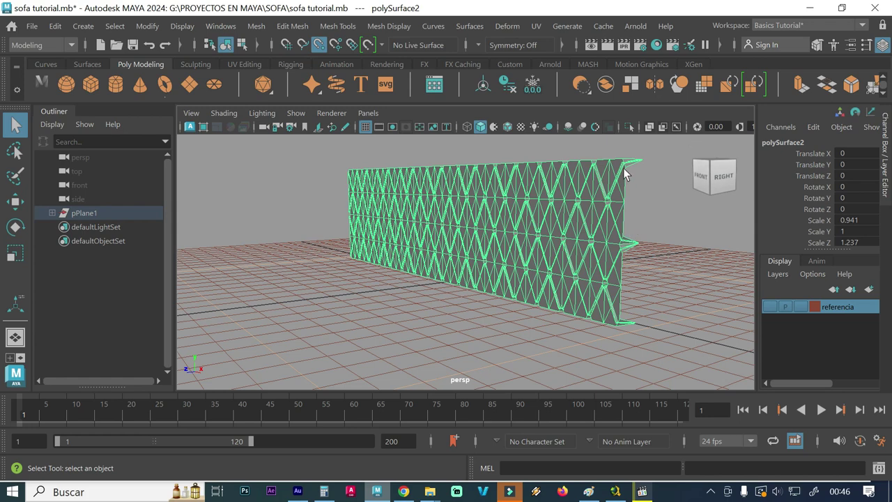
left_click_drag(617, 209, 430, 223, "alt")
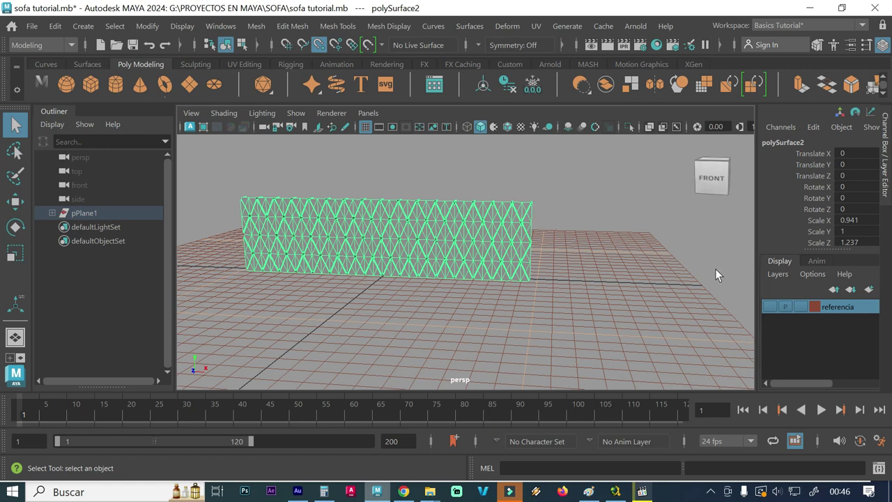
right_click_drag(521, 265, 619, 227, "alt")
left_click_drag(619, 226, 583, 235, "alt")
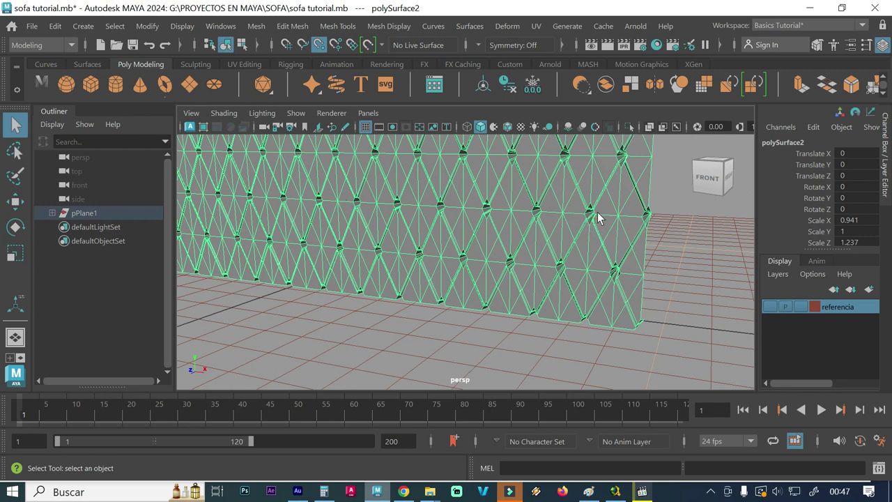
mouse_move(711, 177)
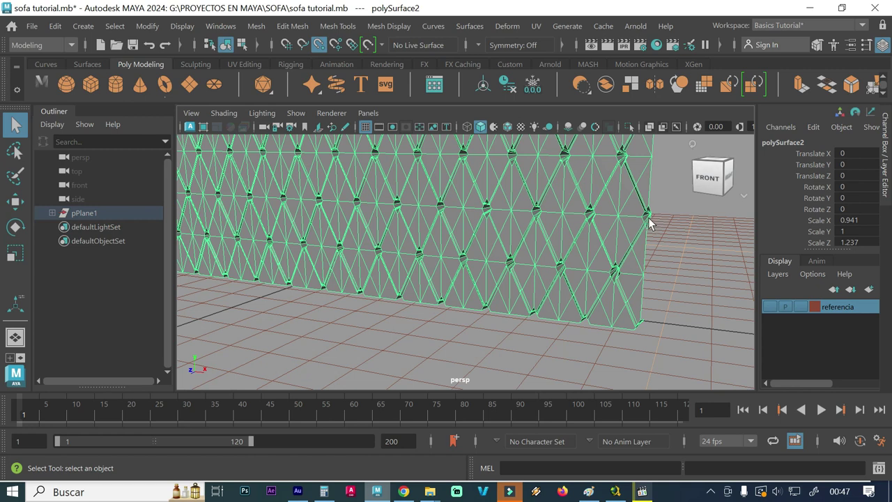
Put polySurface2 in vertex mode and show its profile in a zoomed-out side view
key("space")
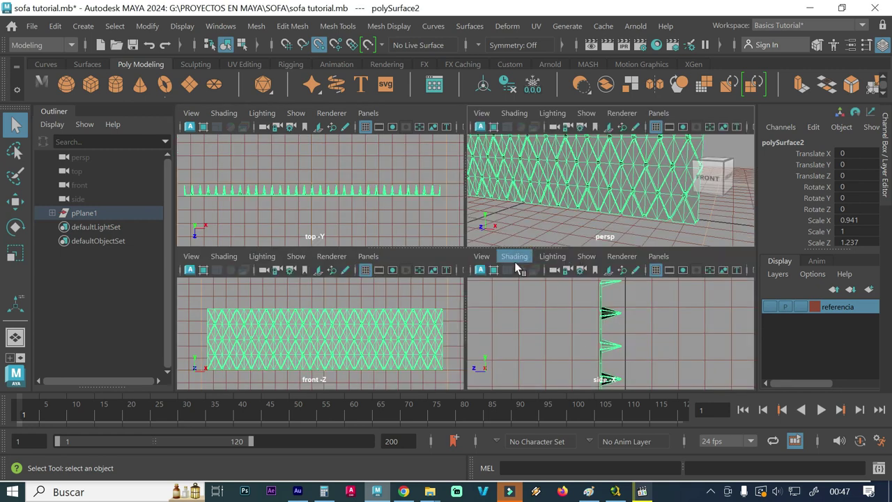
key("space")
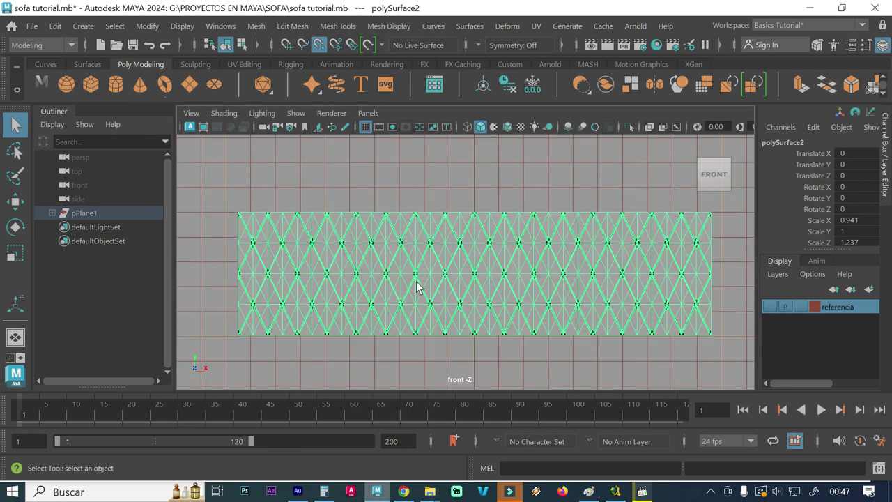
right_click_drag(444, 89, 375, 105)
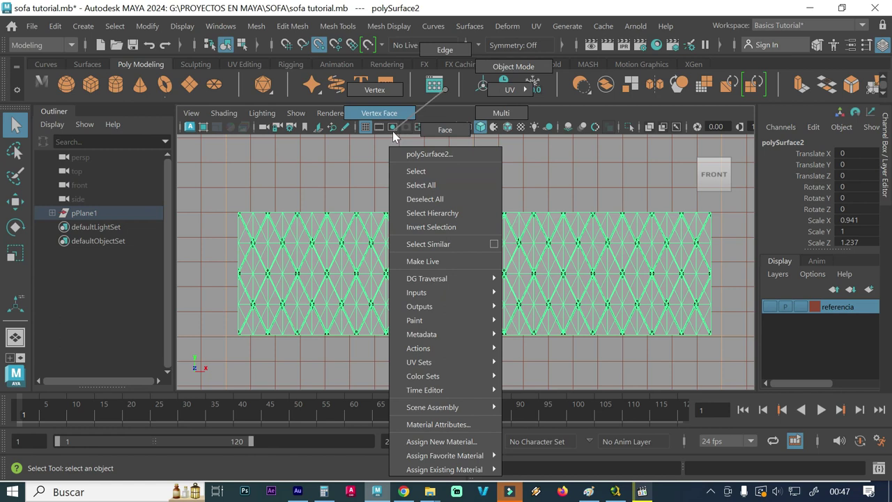
key("space")
key("space")
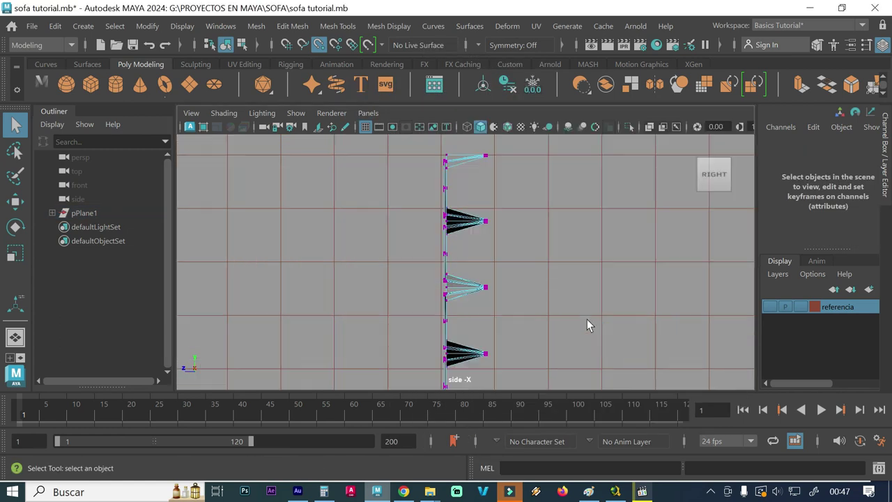
scroll(562, 278, "down", 3)
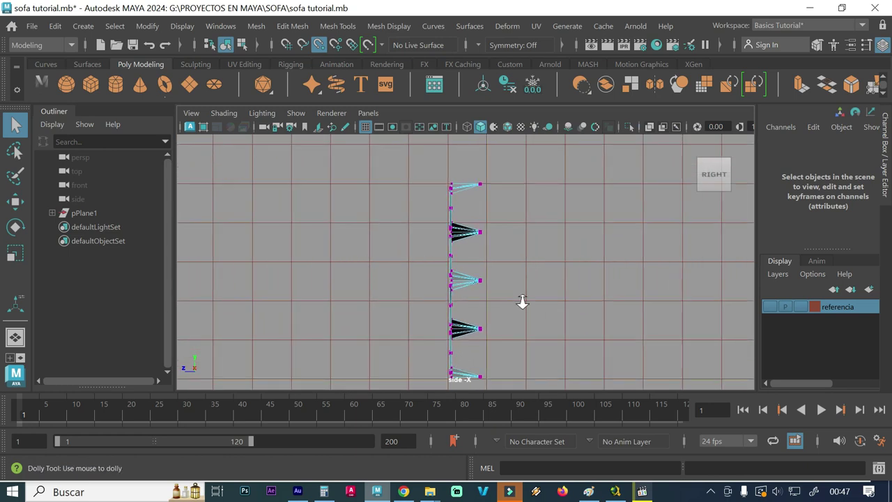
scroll(521, 302, "down", 2)
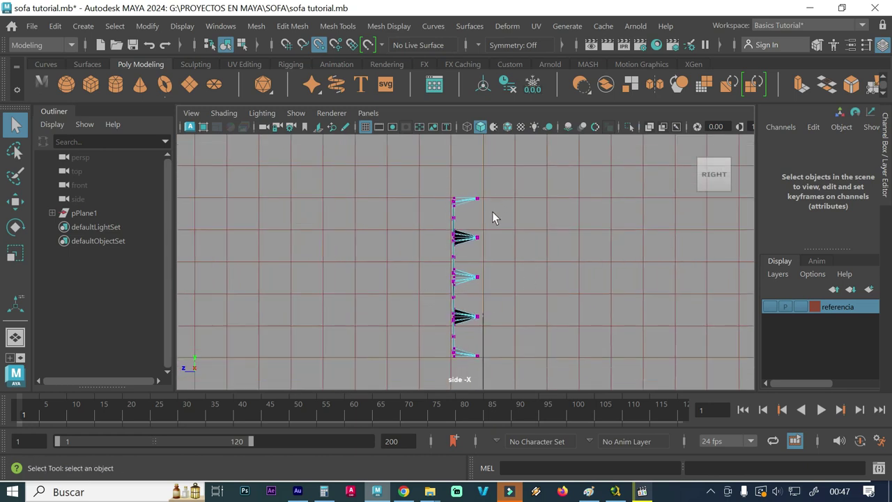
Marquee-select the top and bottom rows of border vertices in the side view
left_click_drag(492, 186, 439, 210)
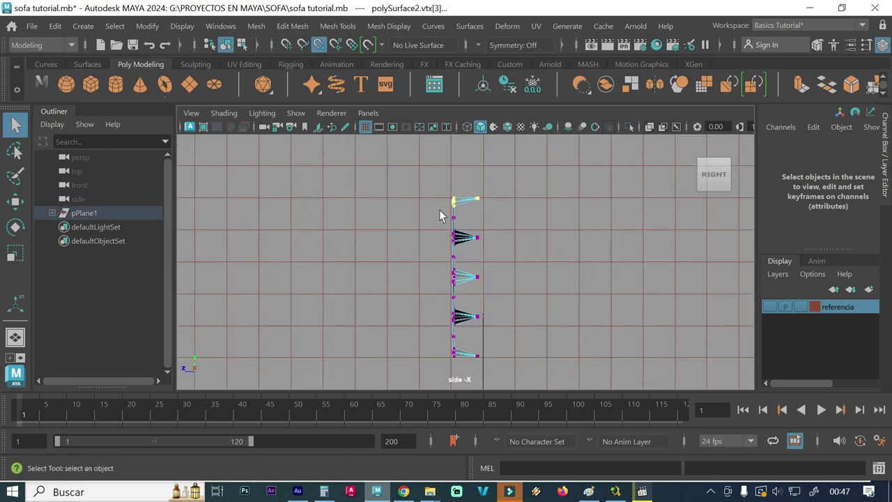
left_click_drag(509, 364, 439, 342)
key("space")
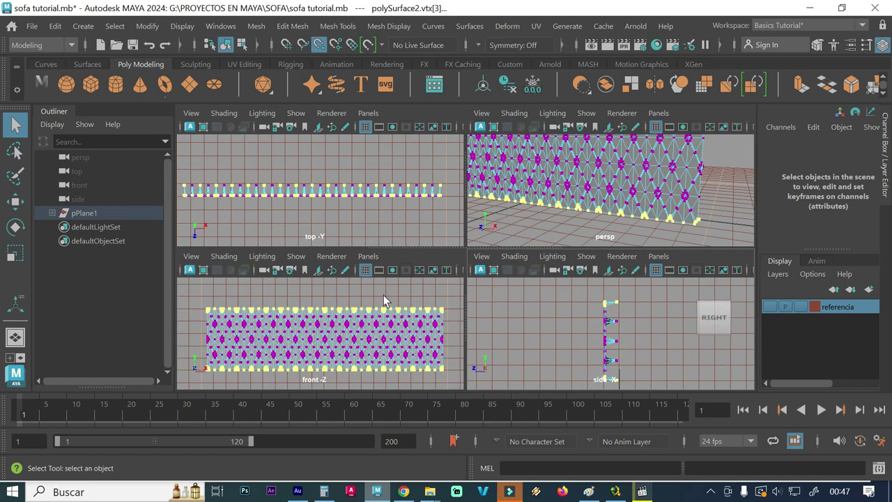
key("space")
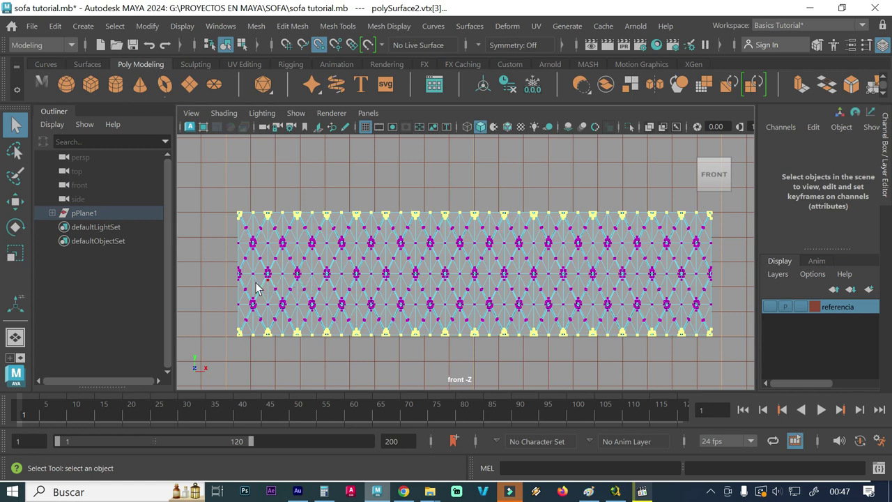
In the zoomed front view, add the left-edge border vertices and toggle the top-left corner vertex
scroll(255, 287, "up", 2)
scroll(264, 279, "up", 2)
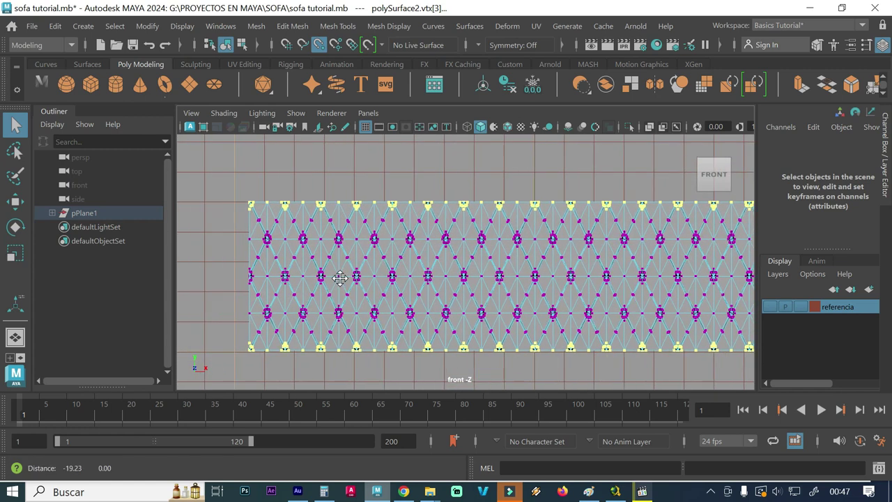
scroll(291, 276, "up", 1)
scroll(324, 283, "up", 1)
scroll(244, 291, "up", 1)
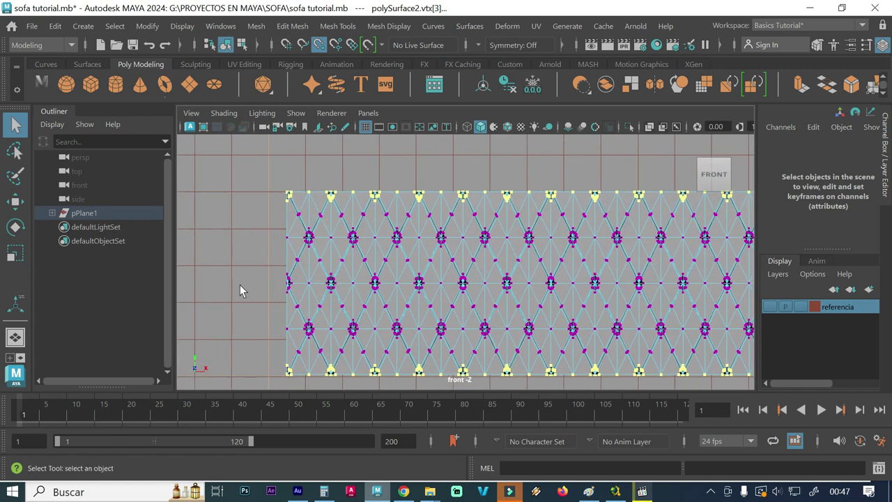
scroll(325, 287, "up", 2)
mouse_move(254, 302)
left_mouse_down()
mouse_move(226, 273)
mouse_move(233, 298)
left_mouse_up()
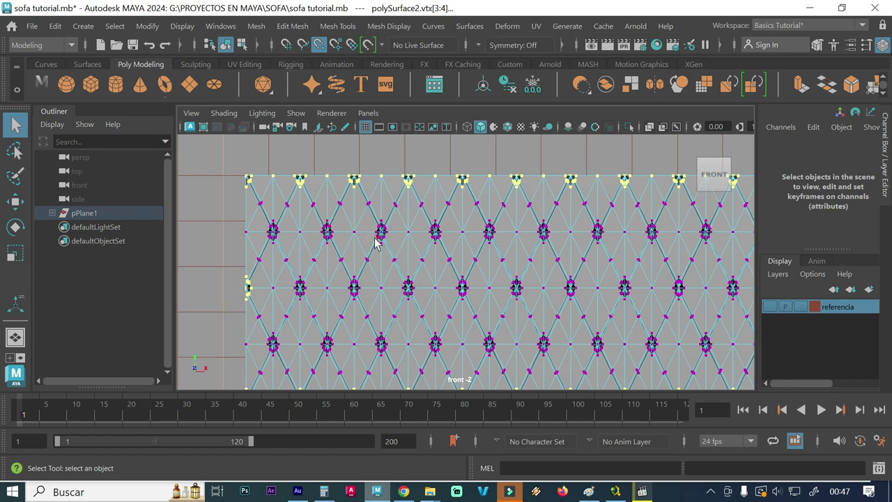
middle_click_drag(375, 240, 367, 225, "alt")
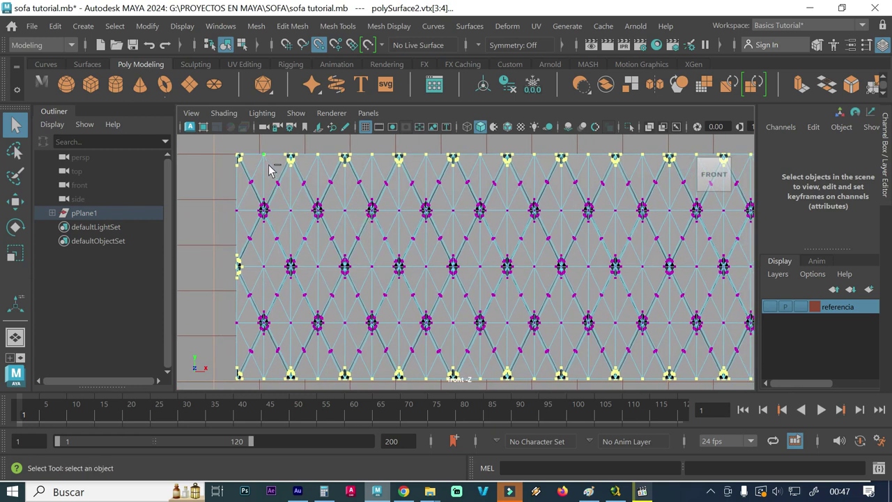
left_click(264, 154, "shift")
middle_click_drag(513, 271, 355, 263, "alt")
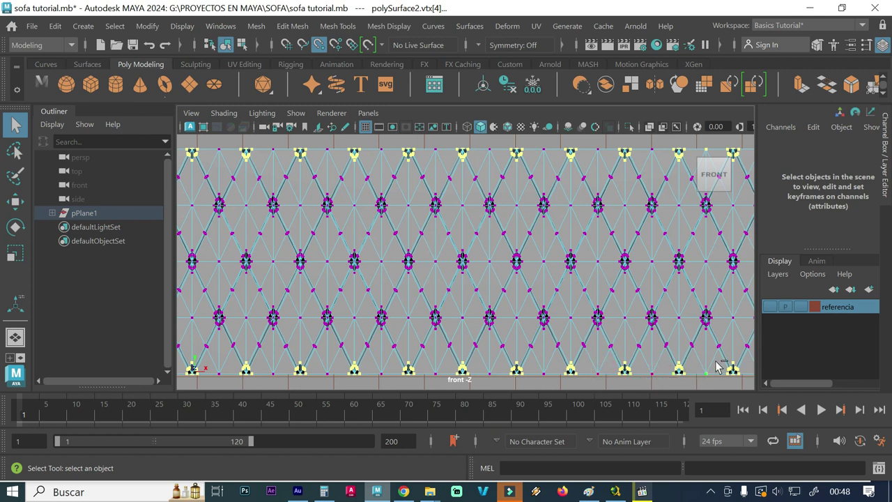
middle_click_drag(622, 281, 335, 272, "alt")
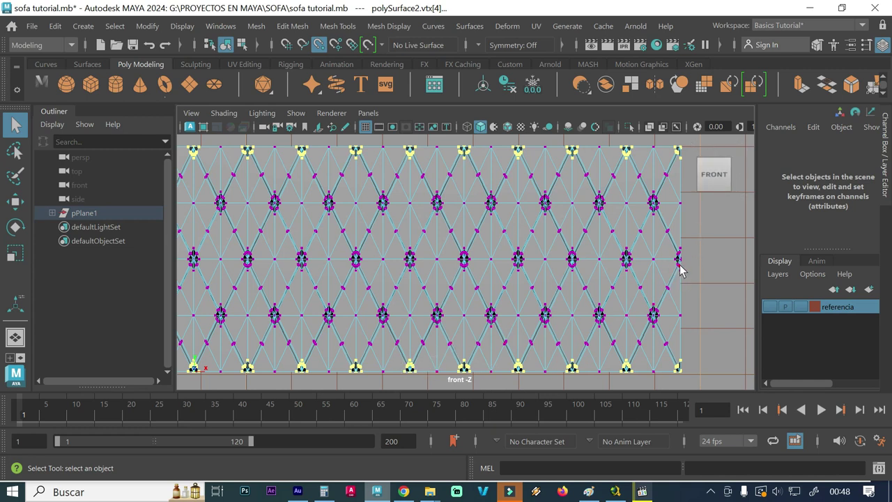
right_click_drag(646, 272, 322, 264, "alt")
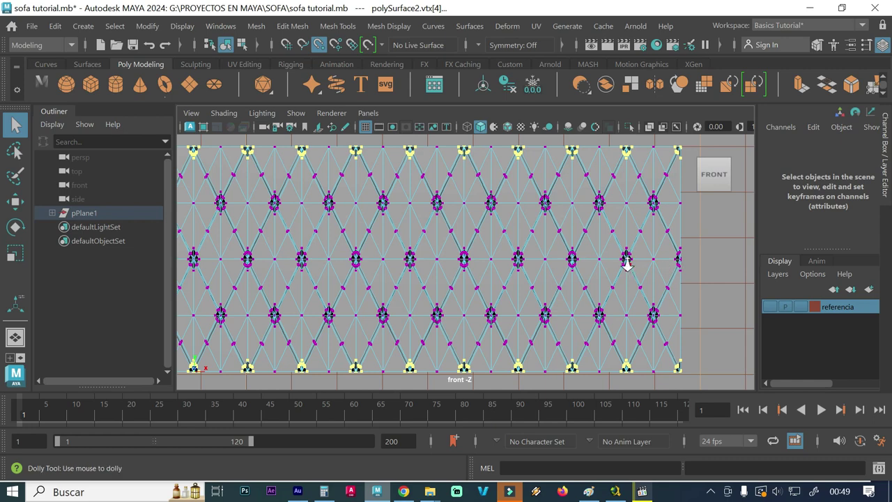
mouse_move(430, 255)
right_mouse_down("alt")
mouse_move(370, 259)
mouse_move(441, 255)
right_mouse_up("alt")
middle_click_drag(441, 255, 472, 255, "alt")
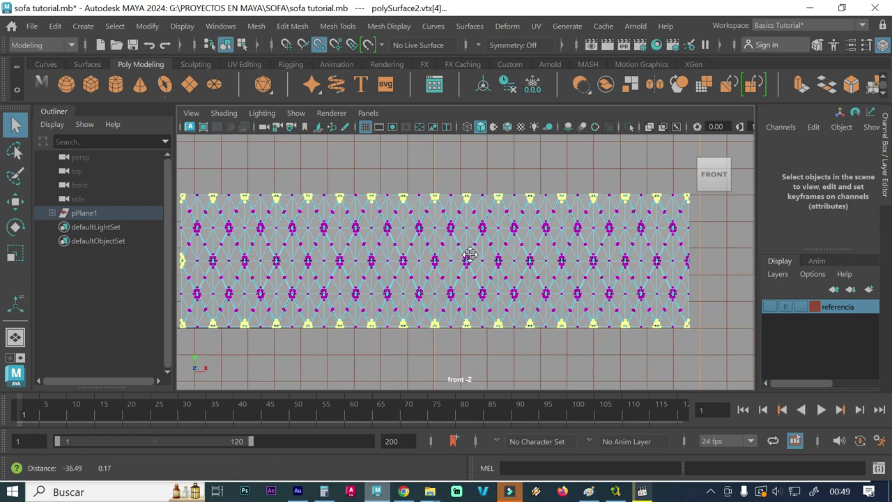
right_click_drag(531, 231, 451, 231, "alt")
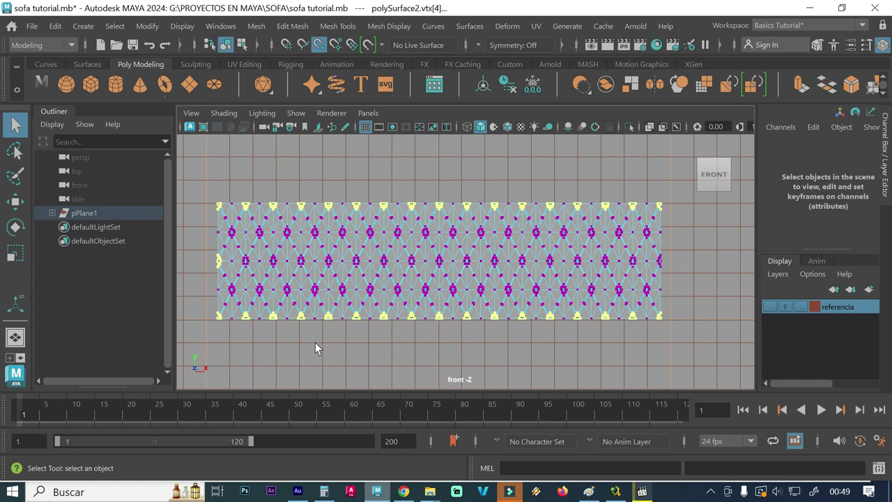
mouse_move(315, 342)
right_mouse_down("shift")
mouse_move(328, 254)
mouse_move(379, 234)
right_mouse_up("shift")
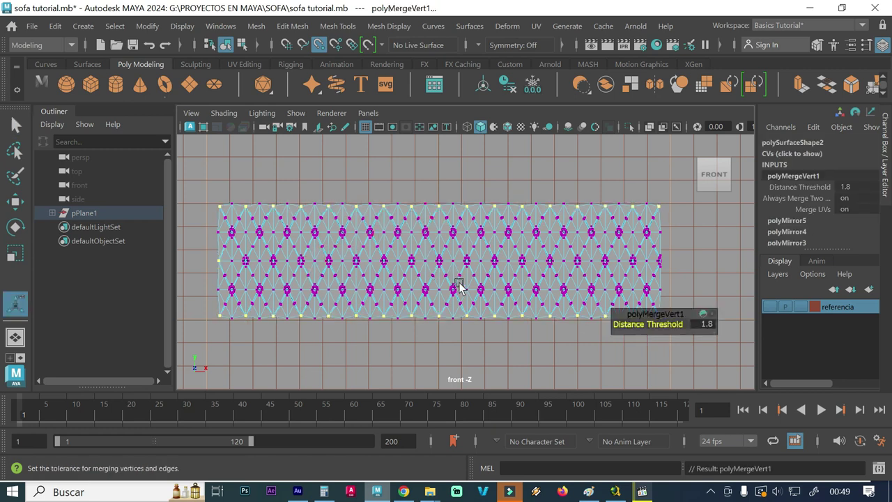
Frame the panel's left edge and pick its top-left corner vertex with the Move tool
scroll(340, 247, "up", 3)
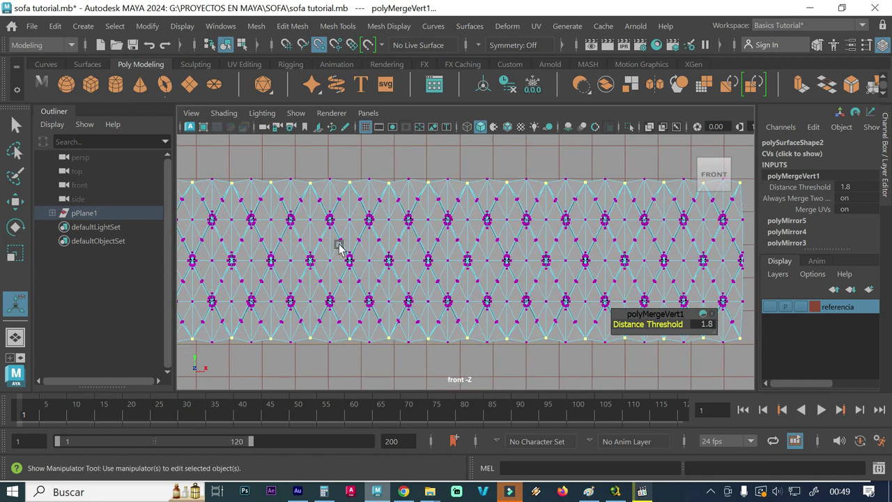
middle_click_drag(339, 248, 540, 278, "alt")
scroll(467, 243, "up", 2)
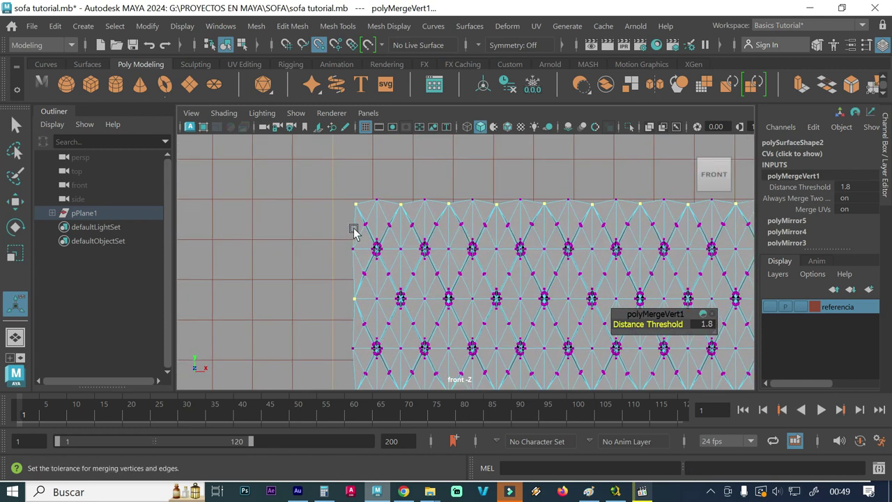
key("w")
left_click(355, 204)
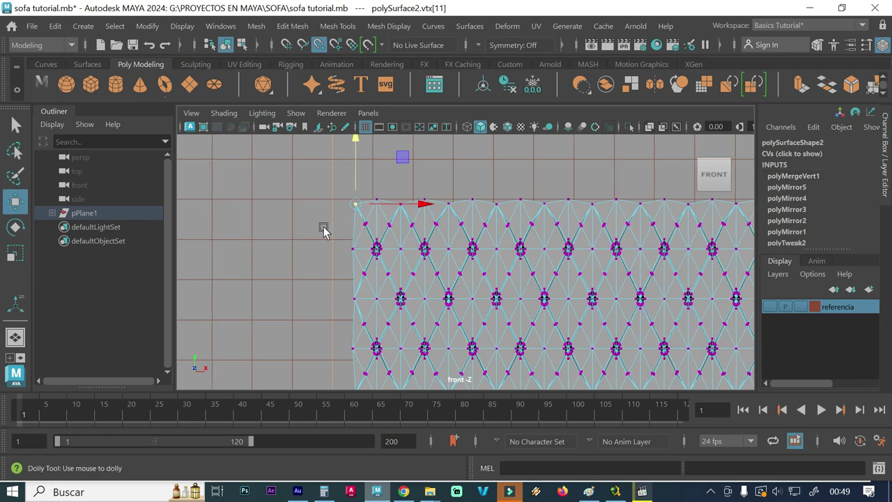
Raise the top-left corner vertex slightly and line it up at X -95
scroll(363, 229, "up", 1)
scroll(348, 245, "up", 1)
middle_click_drag(348, 246, 348, 248, "alt")
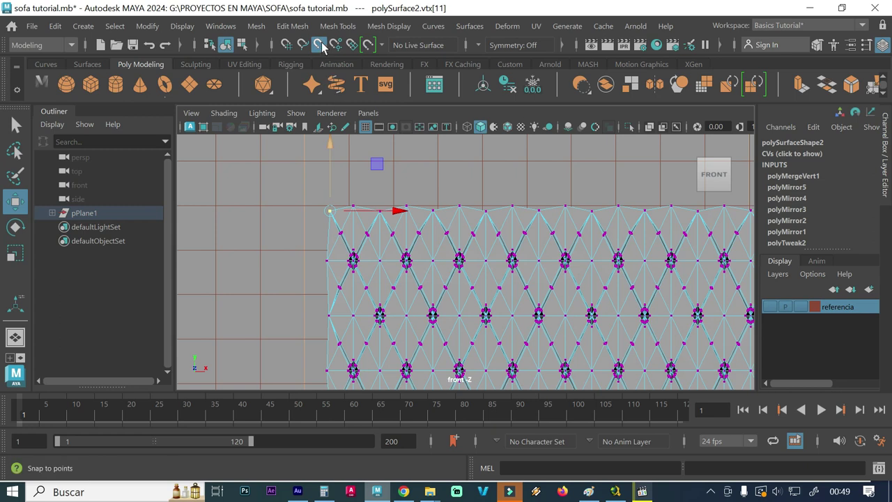
scroll(330, 174, "down", 1)
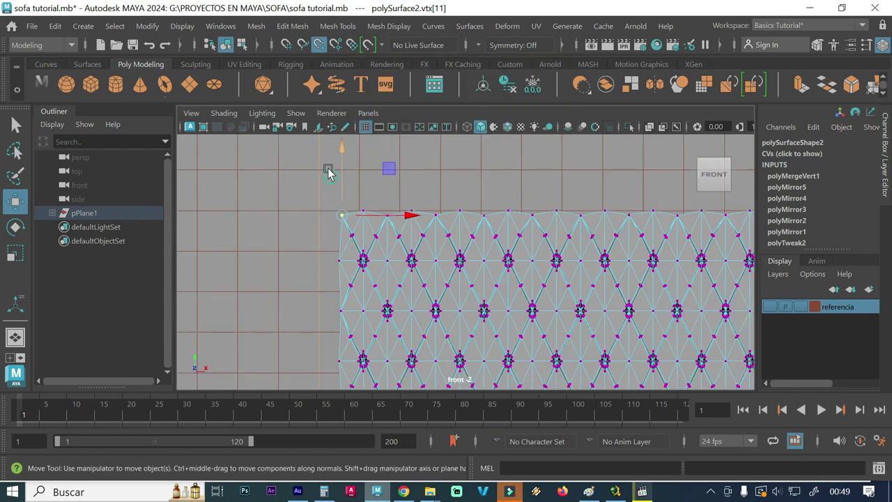
left_click(327, 160)
scroll(335, 178, "down", 2)
scroll(349, 228, "up", 2)
scroll(517, 235, "up", 1)
scroll(362, 219, "up", 1)
left_click(314, 205)
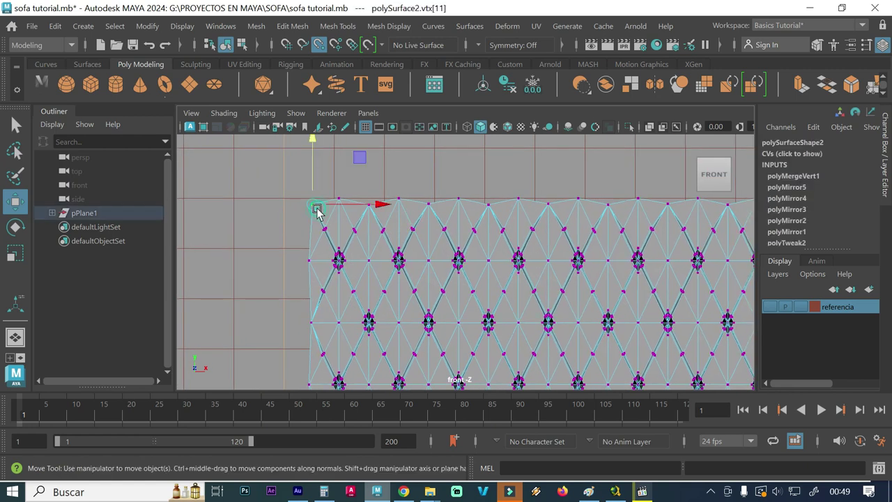
left_click_drag(313, 179, 313, 174)
left_click_drag(372, 199, 292, 220)
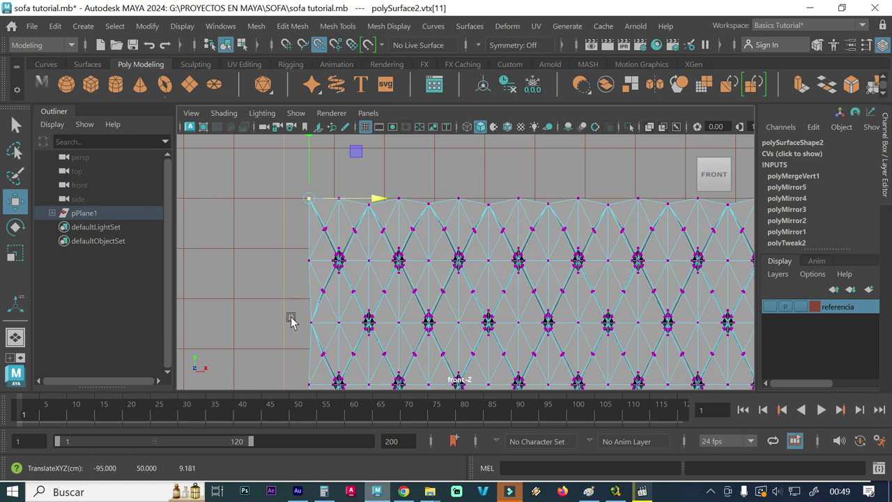
Align a lower left-edge vertex at X -95 and check the neighbouring top-edge vertices
left_click(310, 322)
left_click_drag(376, 326, 216, 298)
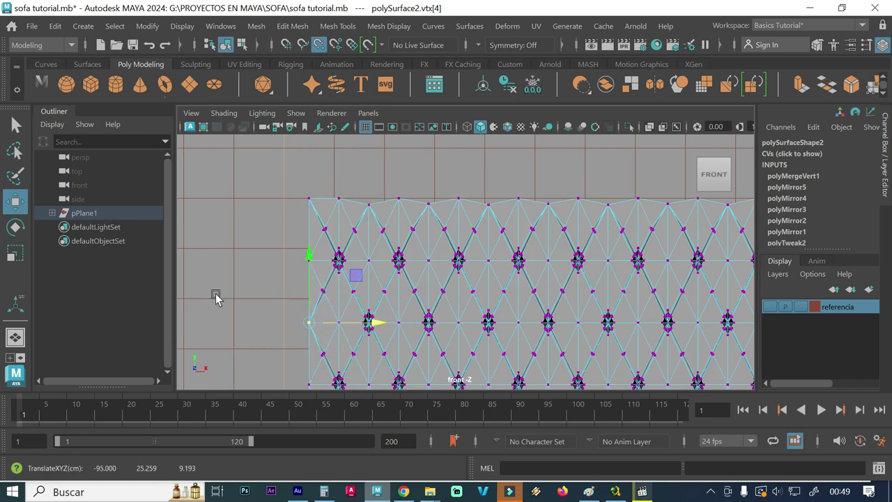
left_click(369, 204)
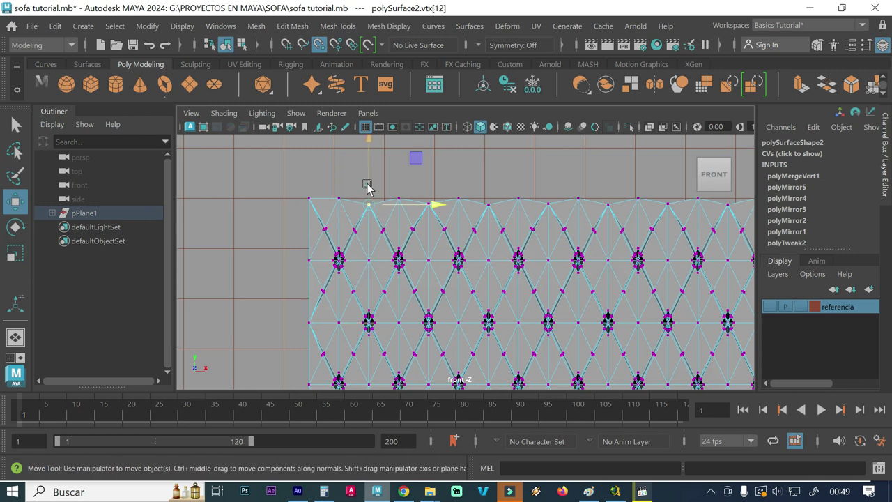
left_click(428, 201)
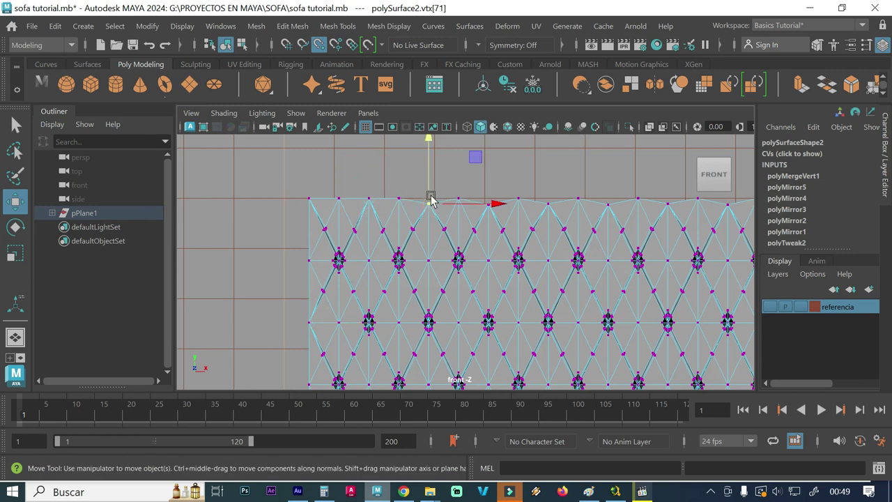
At the panel's right end, pull the top-right corner vertex out to X 95.657, then select the bottom-right corner
scroll(334, 230, "down", 1)
scroll(358, 256, "down", 1)
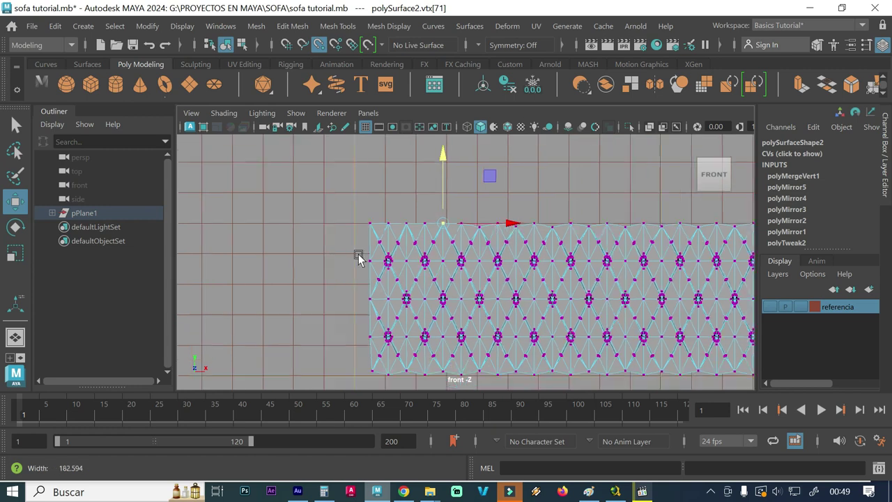
middle_click_drag(511, 279, 230, 285, "alt")
scroll(667, 250, "up", 2)
scroll(592, 252, "down", 1)
middle_click_drag(508, 255, 488, 251, "alt")
scroll(496, 230, "up", 1)
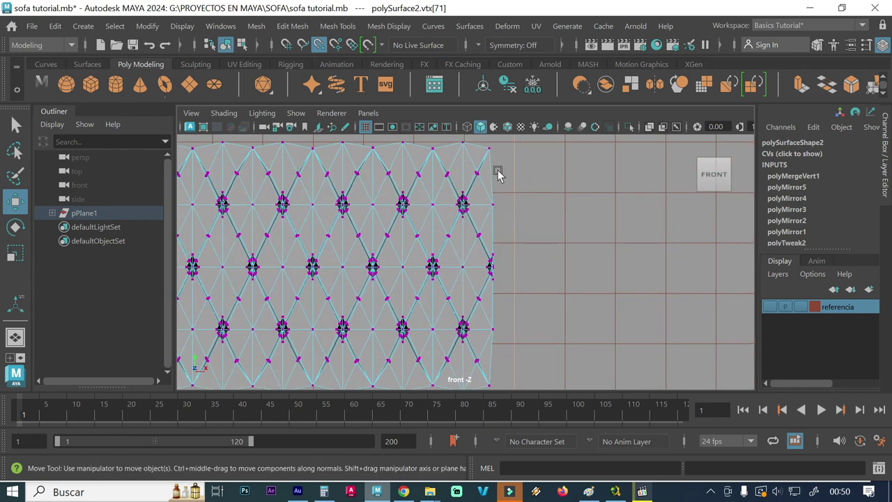
scroll(491, 144, "down", 1)
left_click(489, 159)
left_click(522, 158)
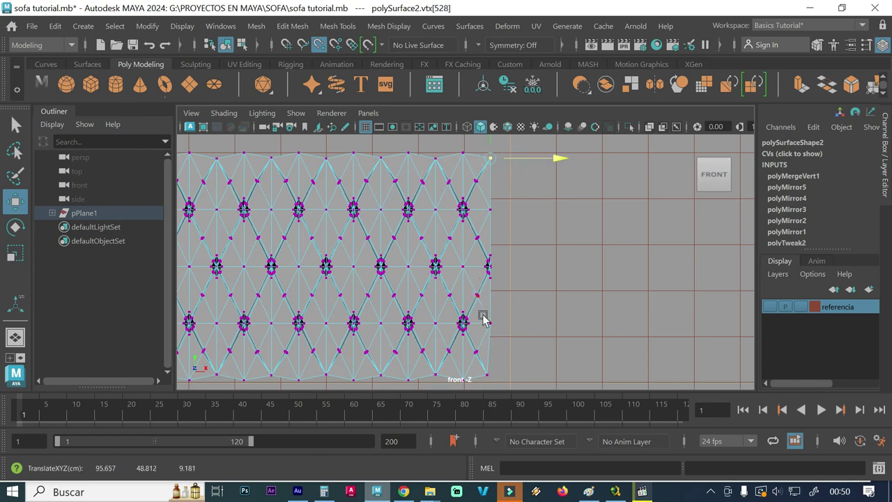
left_click(487, 375)
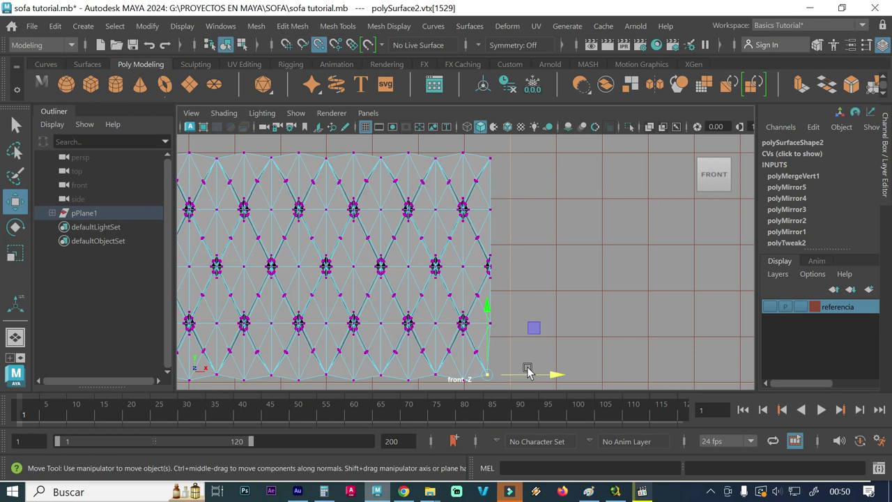
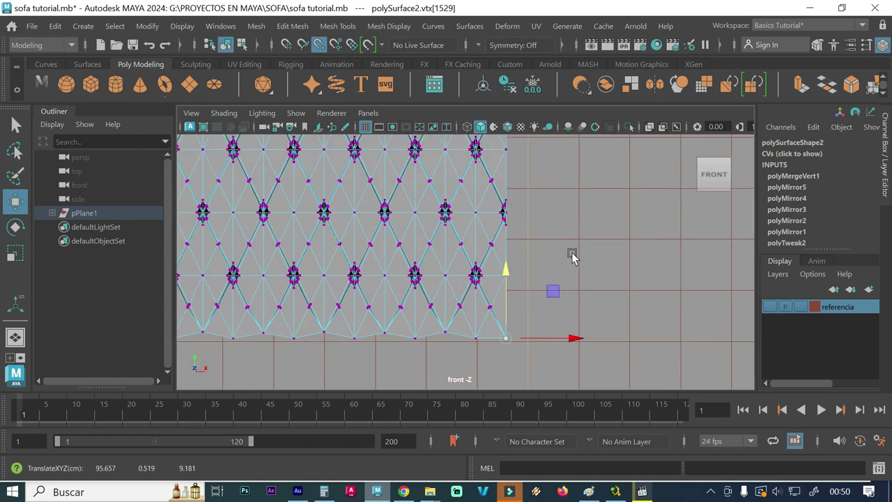
Straighten the bottom-right corner vertex and raise the first top-edge vertex onto the edge line
middle_click_drag(571, 252, 573, 299, "alt")
mouse_move(573, 299)
right_mouse_down("alt")
mouse_move(555, 271)
mouse_move(537, 272)
mouse_move(496, 219)
right_mouse_up("alt")
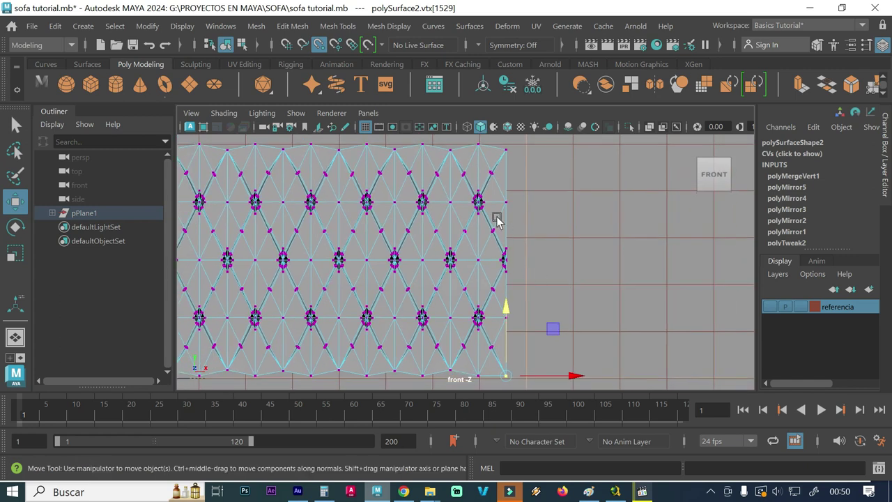
left_click(450, 150)
mouse_move(480, 201)
middle_mouse_down("alt")
mouse_move(587, 285)
mouse_move(615, 287)
middle_mouse_up("alt")
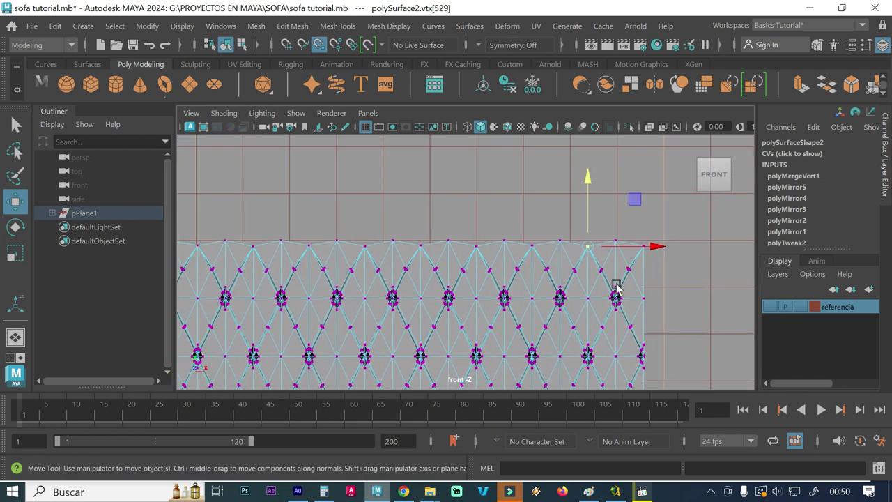
left_click_drag(588, 180, 588, 174)
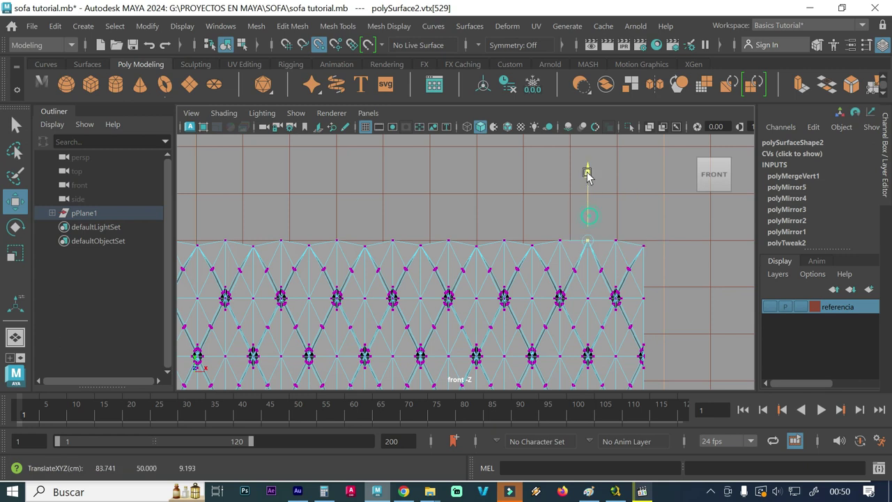
Line up the remaining top-edge vertices and shift the top-left corner vertex right along X
left_click(531, 241)
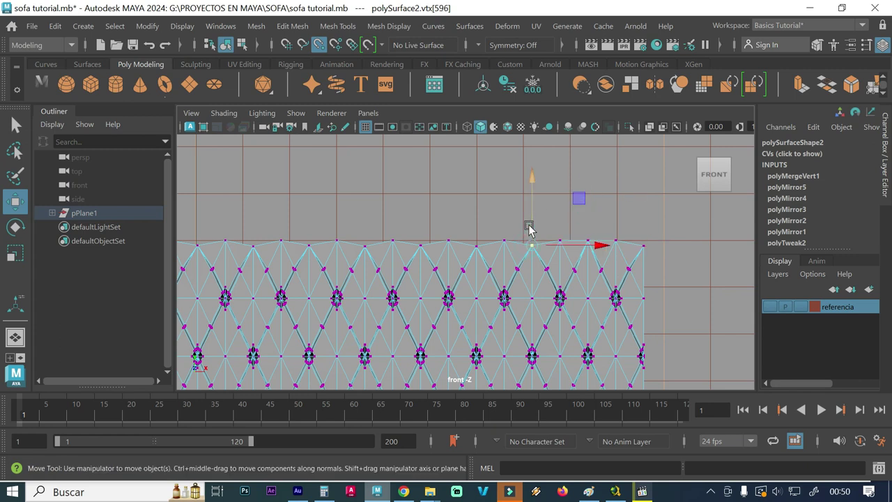
left_click(476, 241)
left_click(421, 246)
left_click(365, 242)
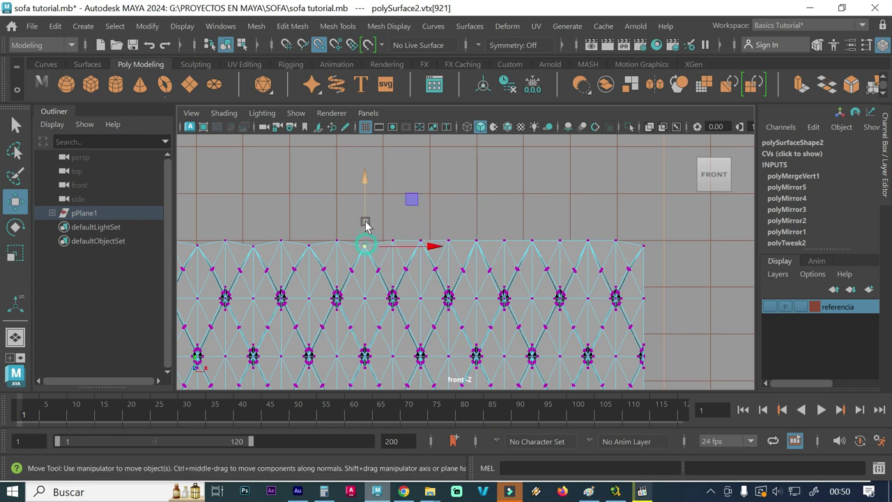
left_click(309, 242)
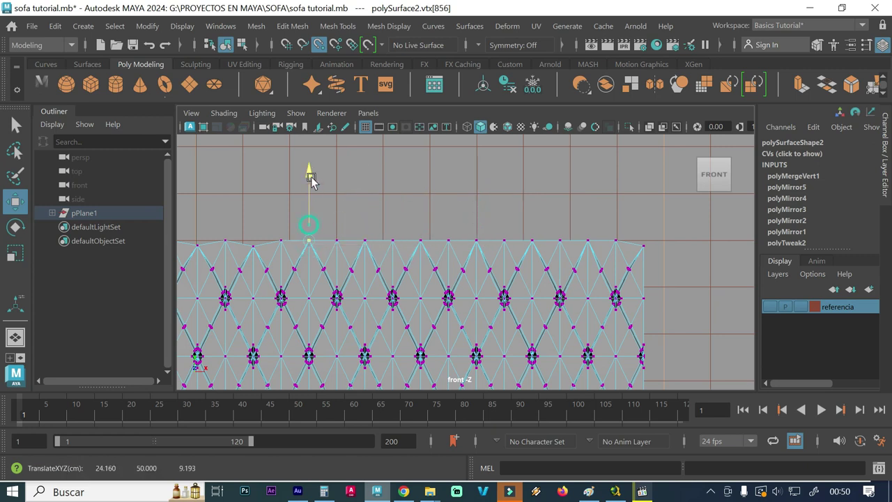
left_click(251, 244)
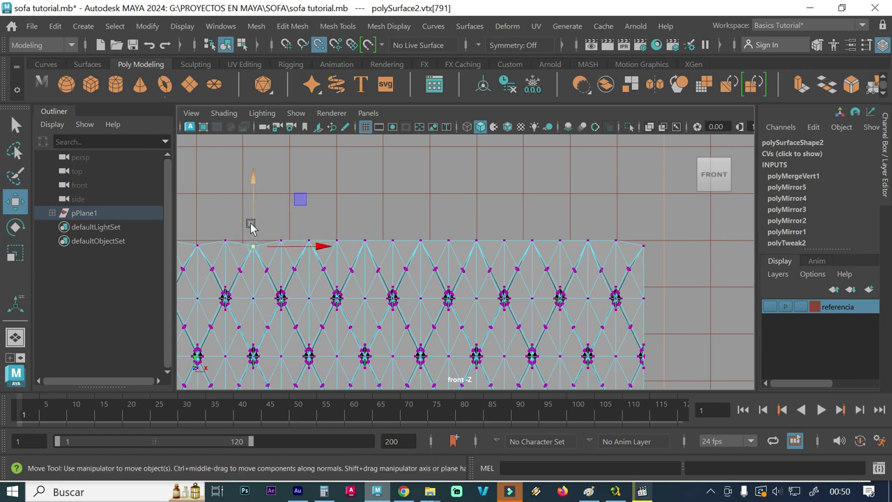
left_click(197, 246)
left_click_drag(291, 241, 551, 235)
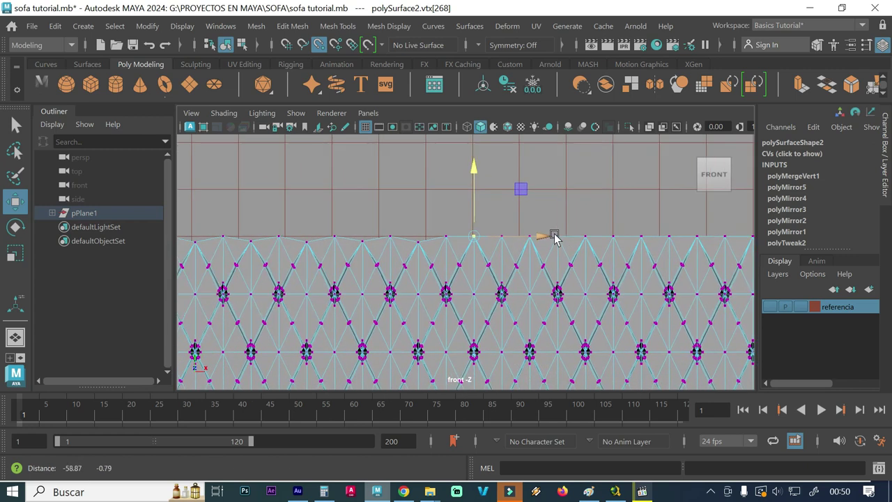
Check that each top-edge vertex now sits at height 50
left_click(458, 237)
left_click(403, 238)
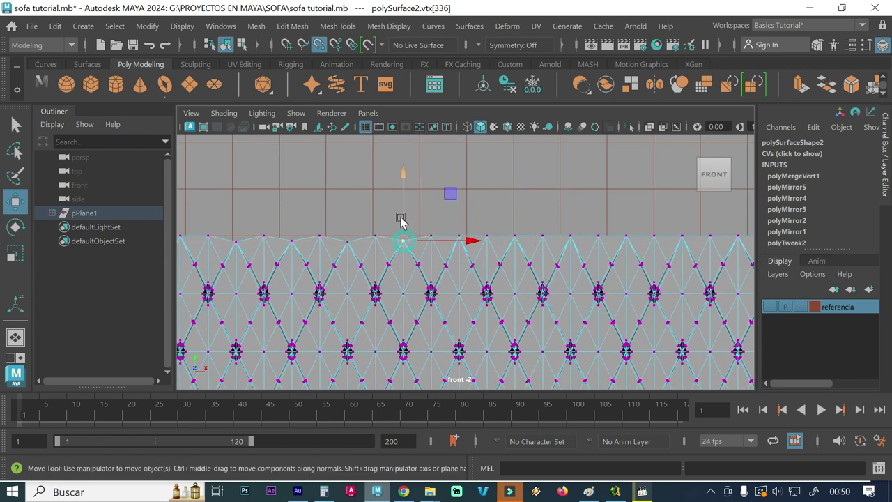
left_click(348, 237)
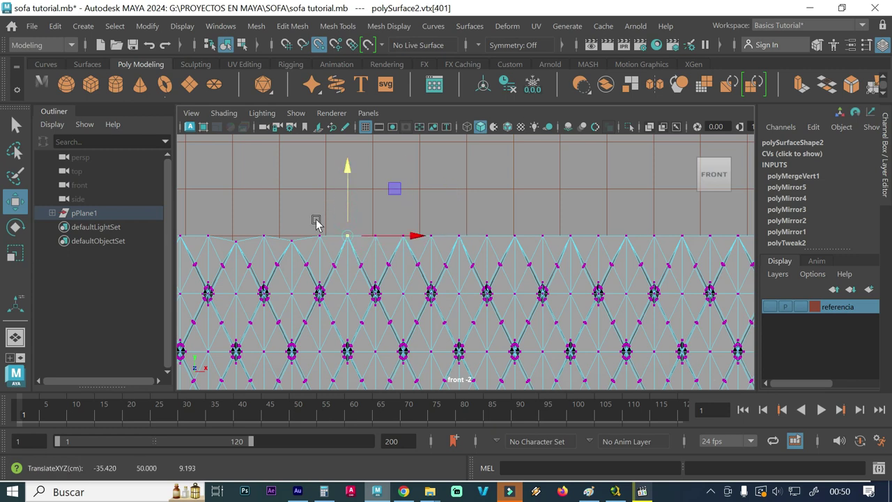
left_click(293, 238)
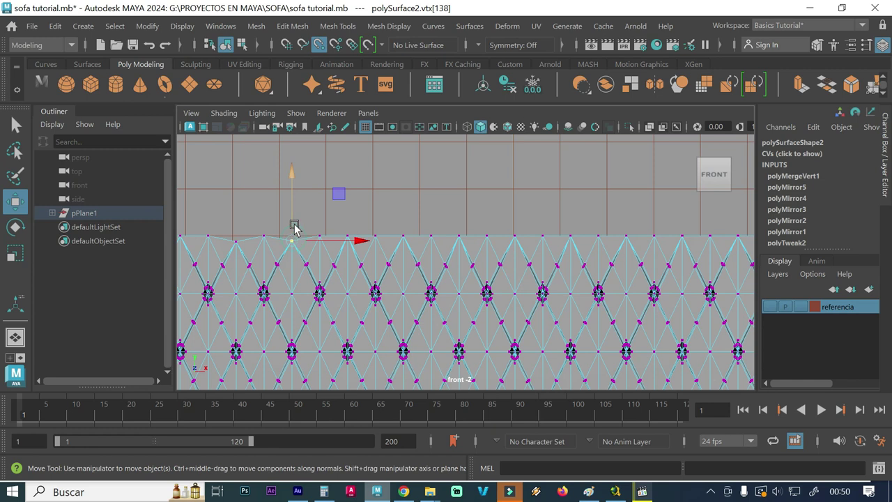
left_click(236, 239)
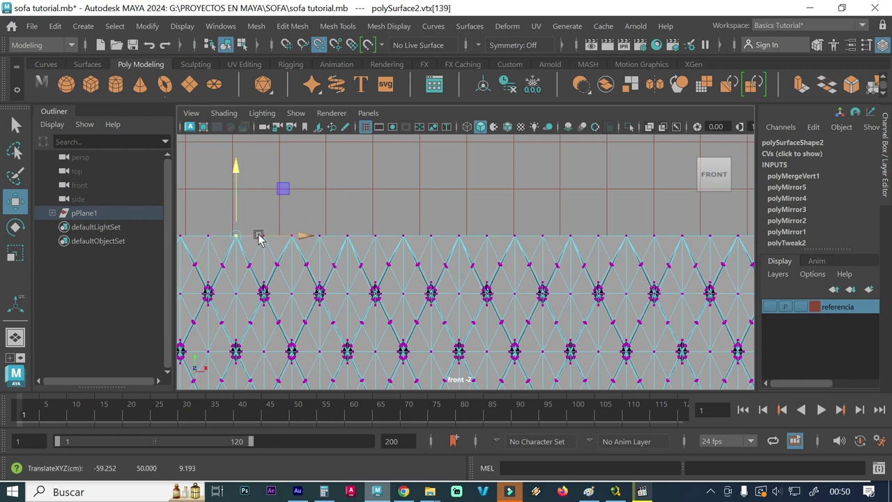
mouse_move(280, 333)
middle_mouse_down("alt")
mouse_move(411, 317)
mouse_move(513, 325)
mouse_move(304, 214)
mouse_move(472, 259)
mouse_move(592, 314)
mouse_move(455, 295)
middle_mouse_up("alt")
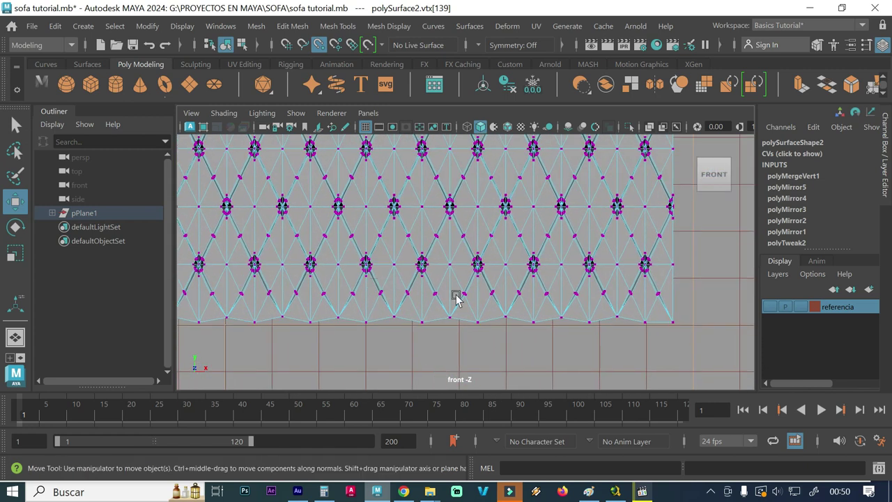
Pull the first few dipped bottom-edge vertices down onto the bottom line
middle_click_drag(555, 312, 544, 314, "alt")
left_click(574, 318)
left_click_drag(572, 291, 567, 344)
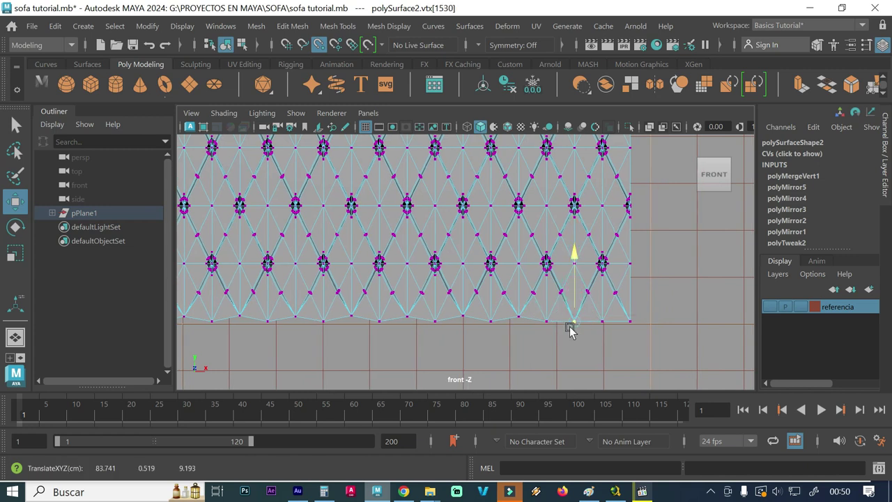
left_click(519, 320)
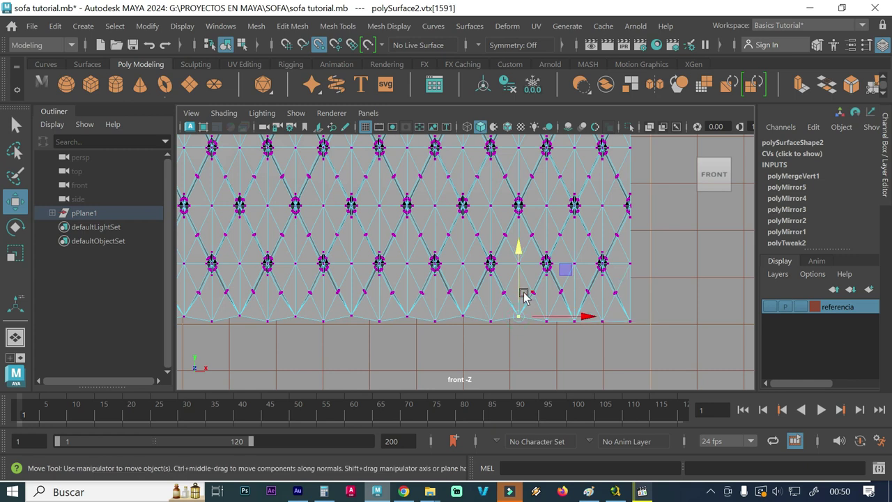
left_click(461, 317)
left_click_drag(462, 282, 462, 358)
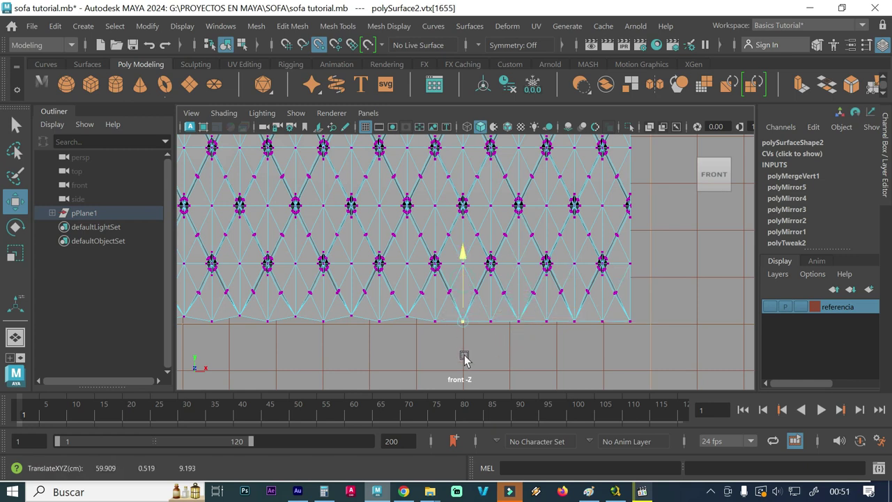
left_click(409, 321)
scroll(411, 289, "down", 1)
scroll(418, 285, "down", 2)
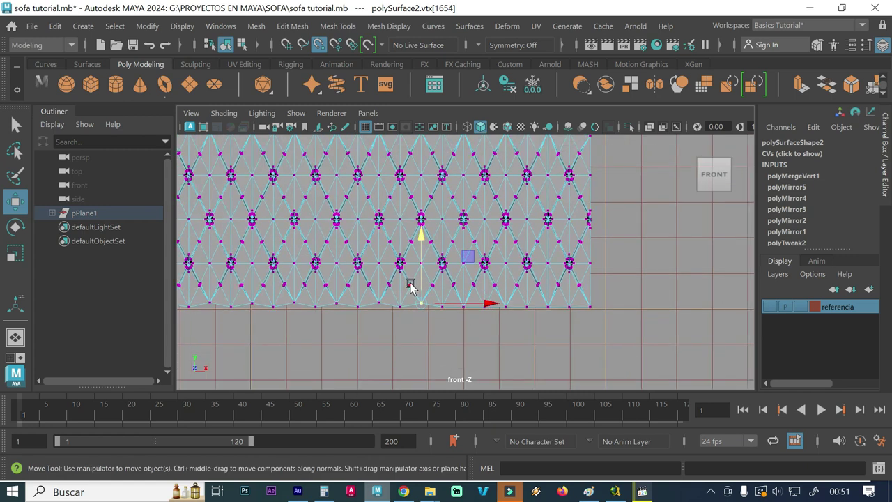
left_click_drag(422, 287, 425, 340)
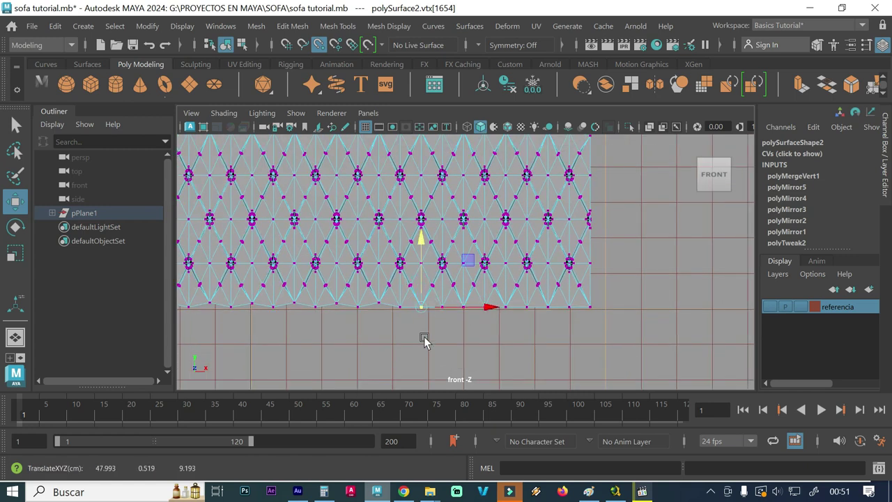
scroll(444, 342, "up", 1)
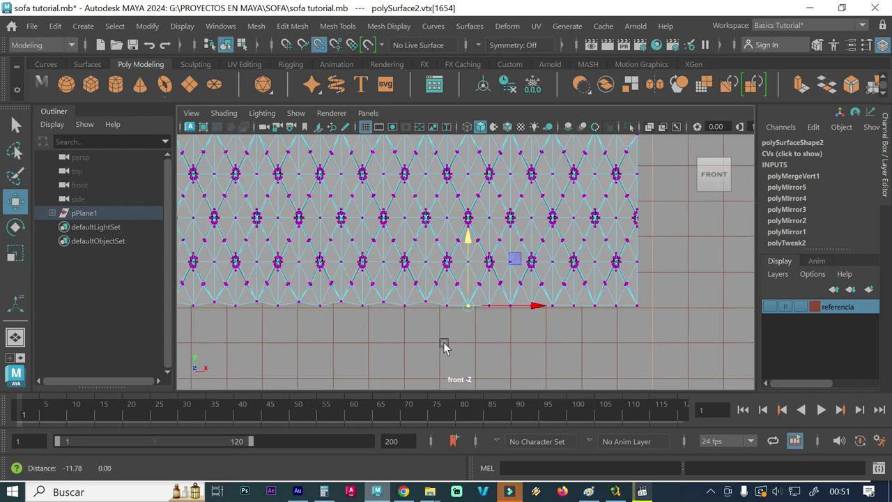
scroll(405, 335, "up", 1)
scroll(571, 335, "up", 2)
Reframe the view along the whole bottom edge and pick the next bottom-edge vertices
left_click(472, 317)
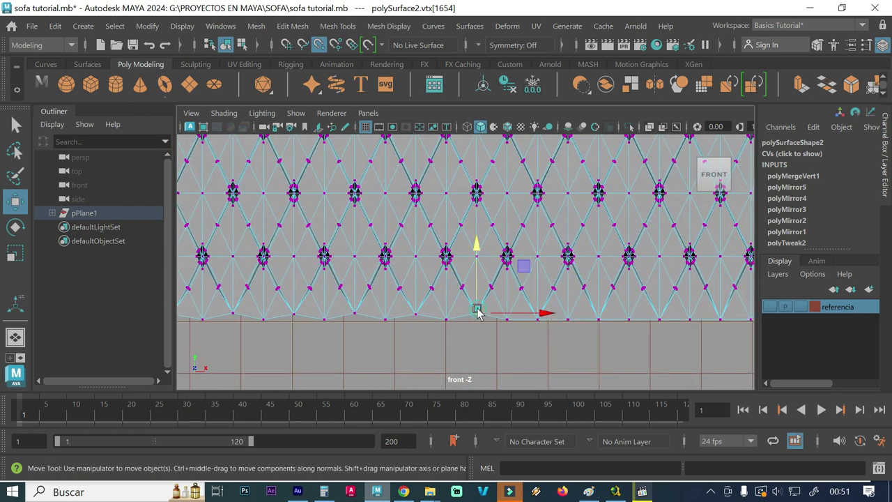
left_click(476, 273)
scroll(406, 320, "down", 1)
scroll(416, 313, "down", 1)
left_click(416, 312)
scroll(415, 313, "down", 1)
left_click(423, 307)
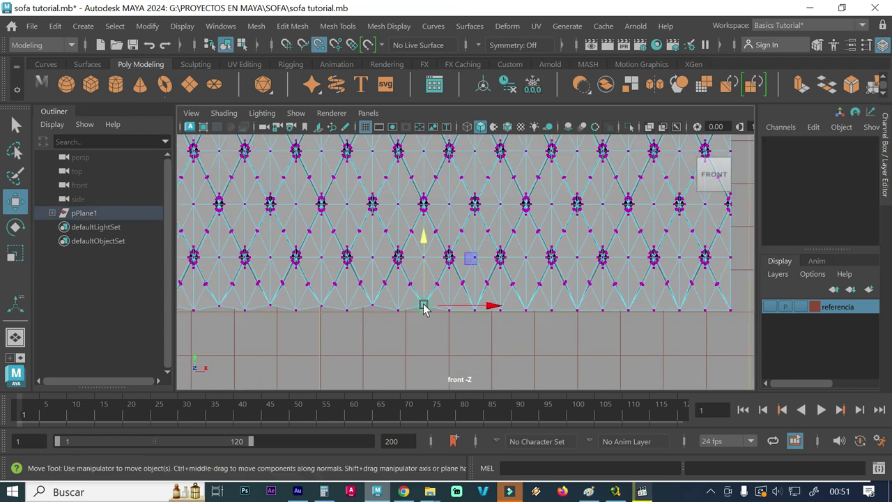
scroll(427, 305, "down", 1)
scroll(432, 286, "down", 1)
scroll(437, 261, "down", 1)
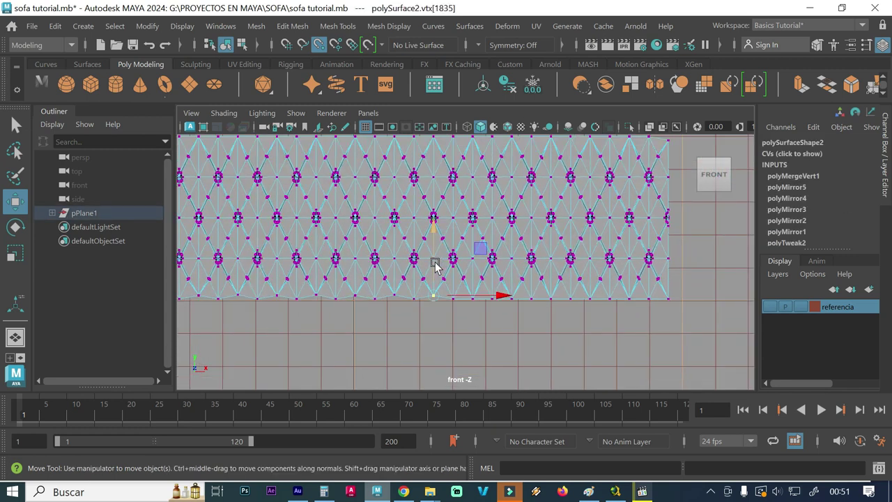
scroll(523, 349, "up", 2)
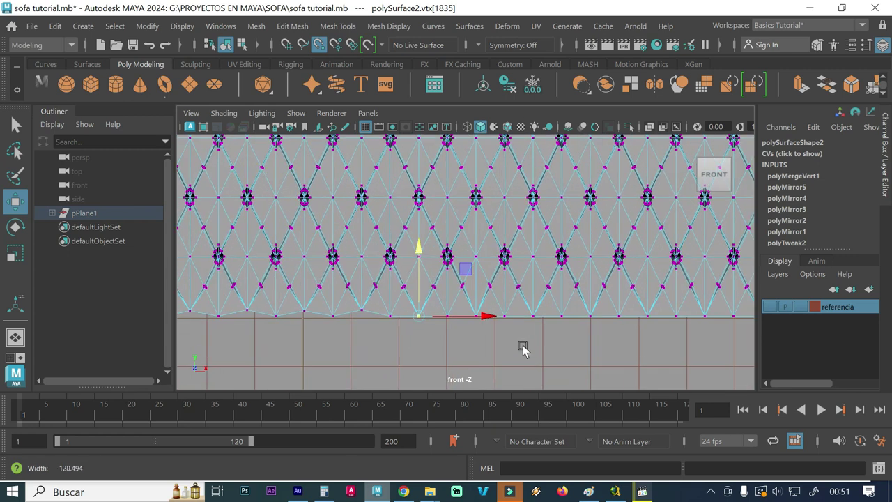
scroll(527, 356, "down", 1)
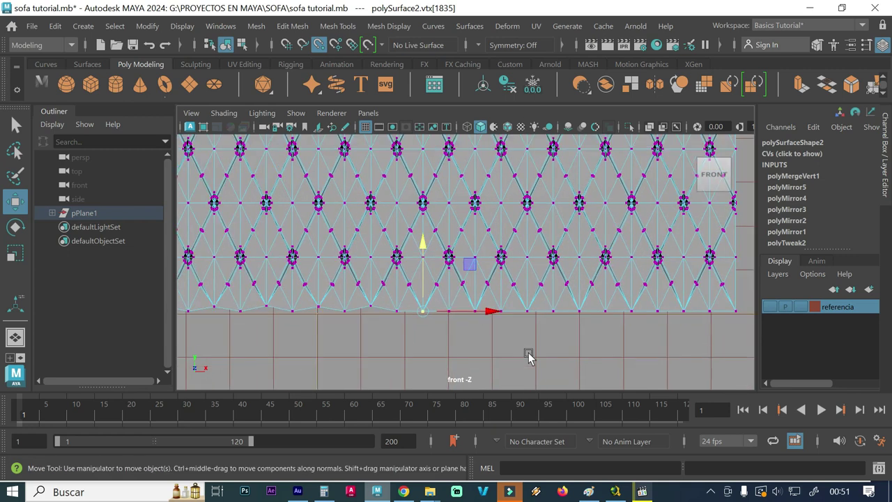
scroll(531, 350, "down", 2)
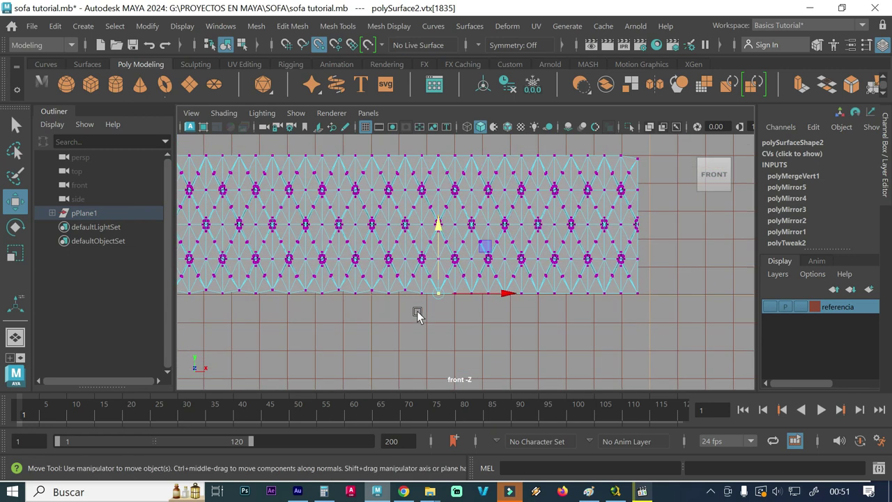
middle_click_drag(417, 311, 524, 327, "alt")
scroll(483, 322, "up", 1)
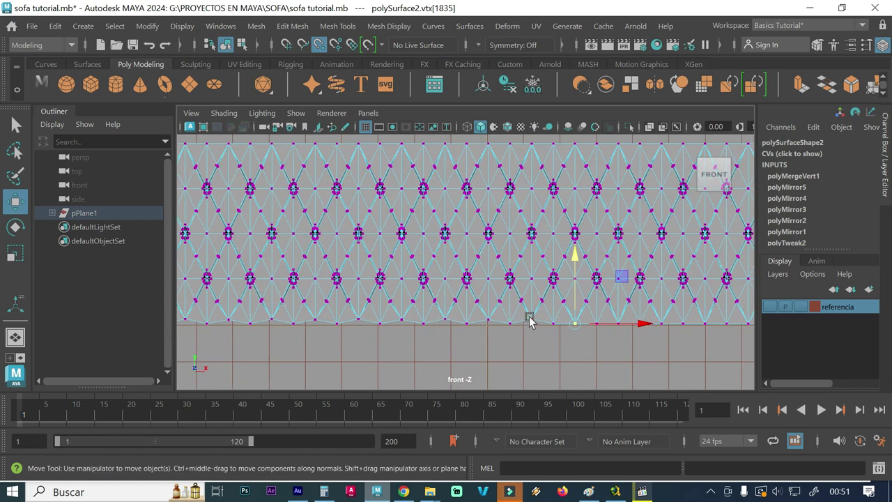
Lower the next four raised bottom-row vertices onto the bottom edge line
left_click(530, 319)
left_click_drag(531, 318, 488, 330)
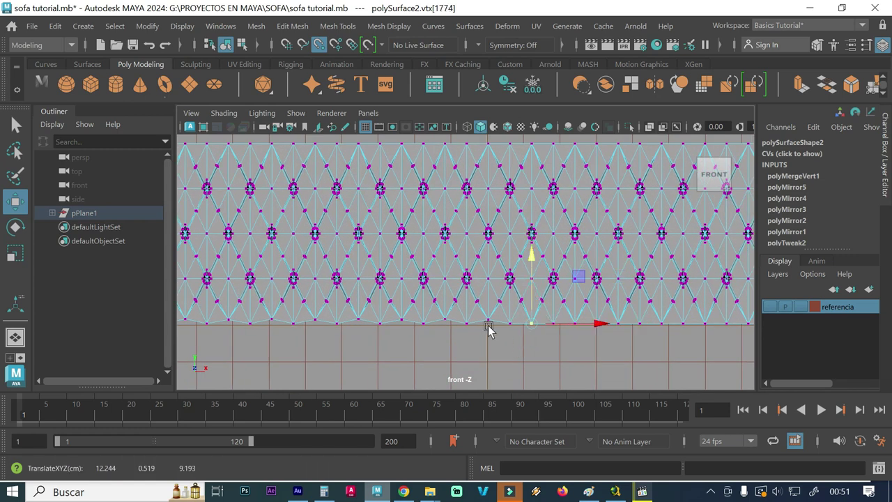
left_click(487, 323)
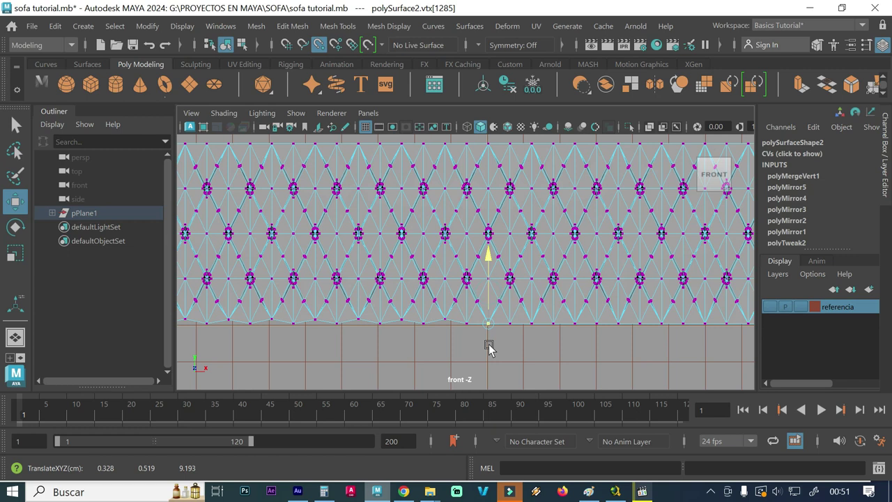
left_click_drag(442, 294, 441, 334)
left_click(401, 320)
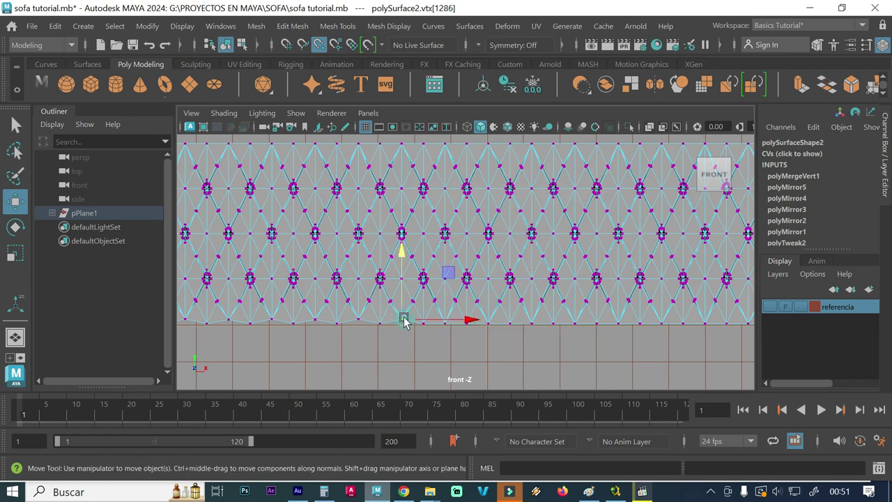
left_click_drag(401, 295, 401, 351)
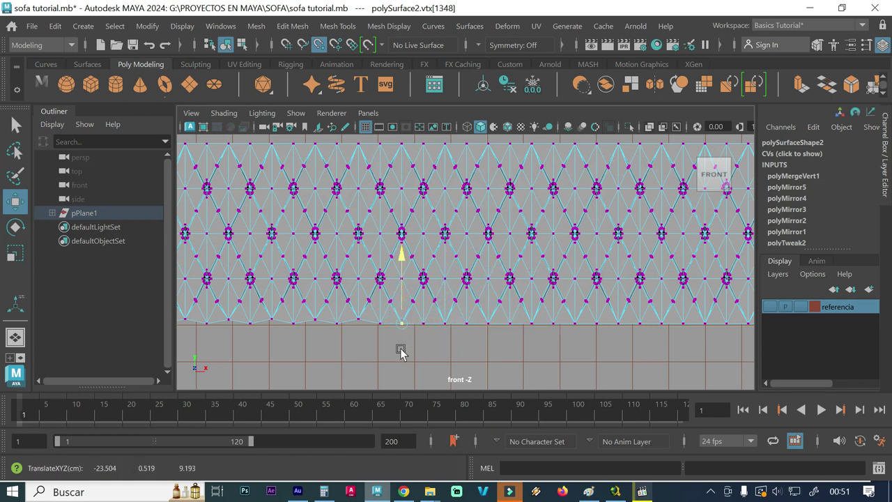
left_click(360, 321)
left_click_drag(358, 289, 358, 329)
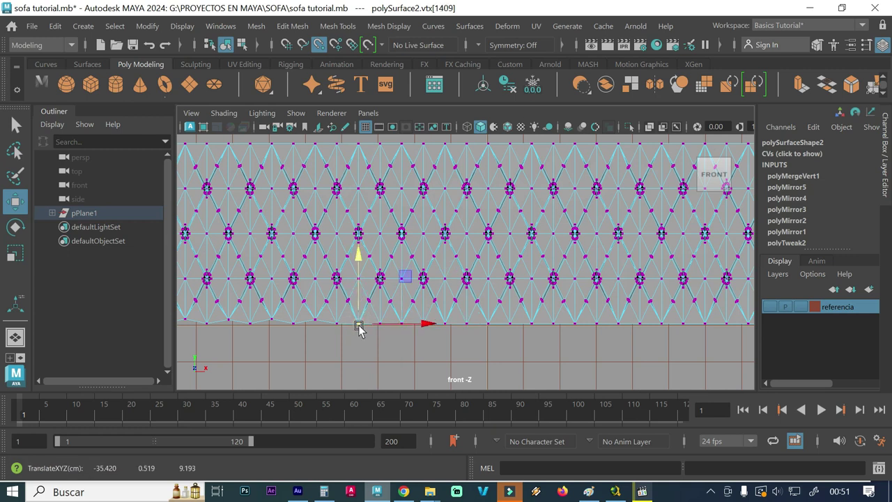
middle_click_drag(358, 328, 494, 323, "alt")
scroll(494, 323, "up", 2)
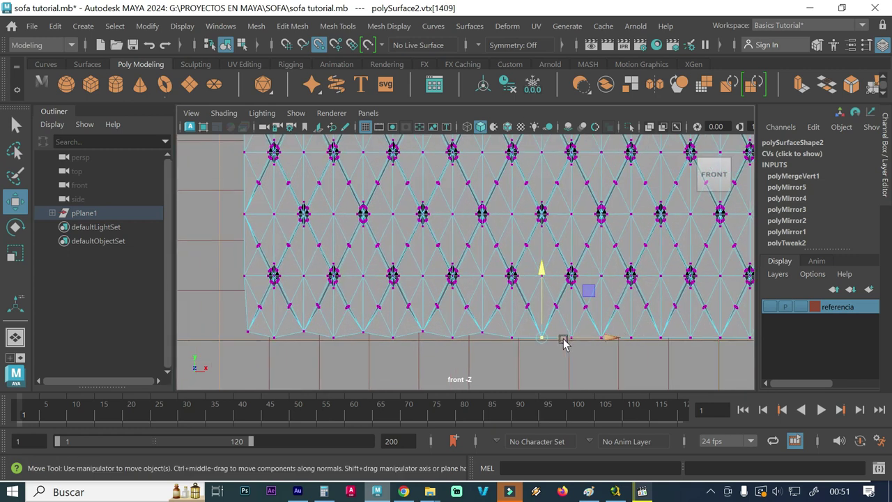
Pull the remaining four dipped bottom vertices down level with the bottom edge
left_click(480, 330)
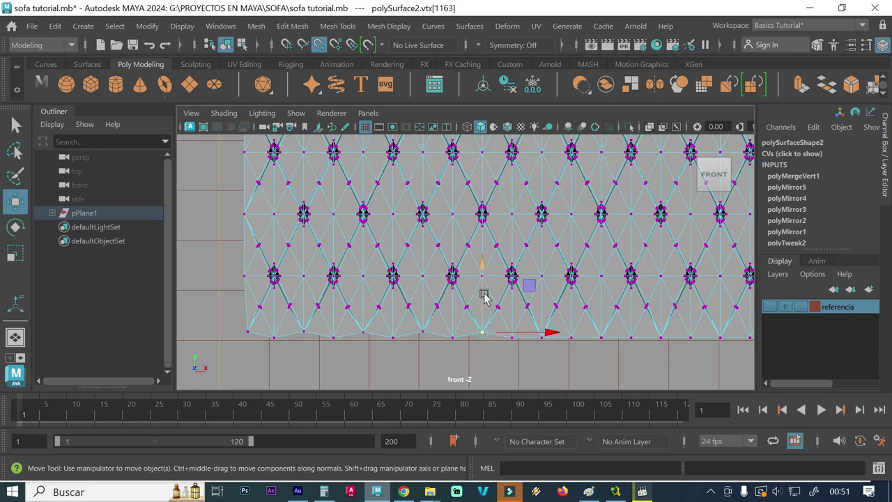
left_click_drag(485, 296, 473, 348)
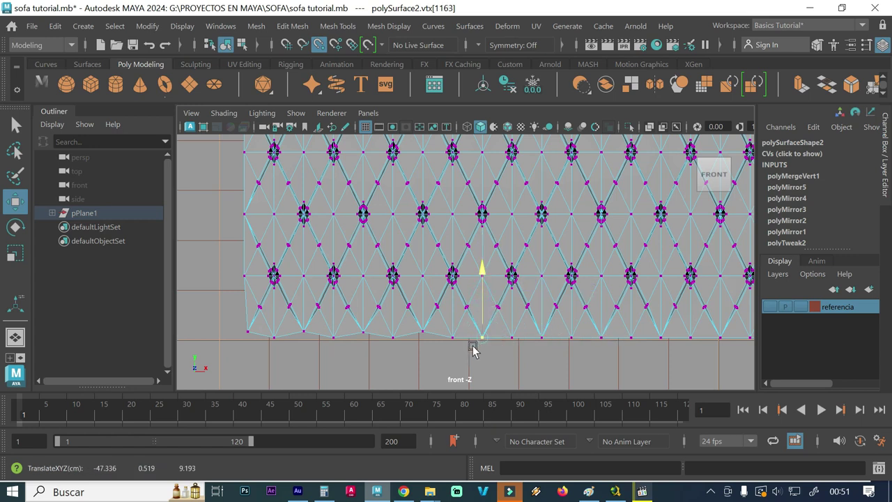
left_click(422, 330)
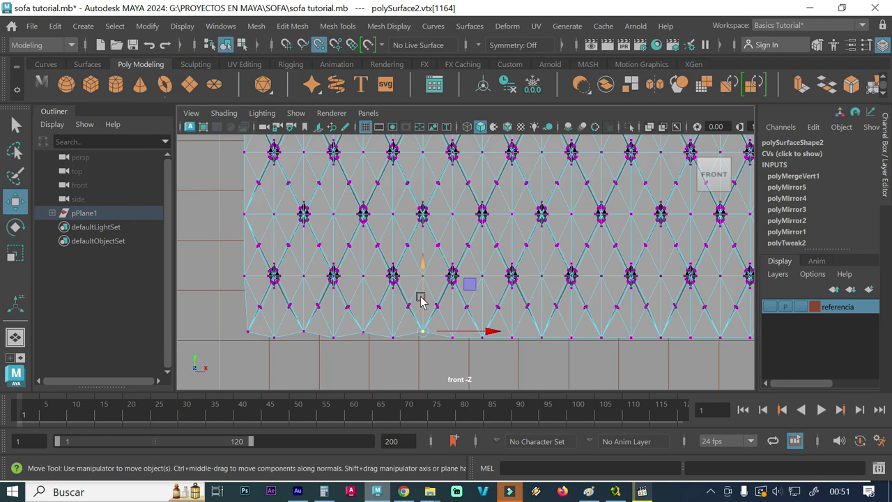
left_click_drag(420, 298, 414, 360)
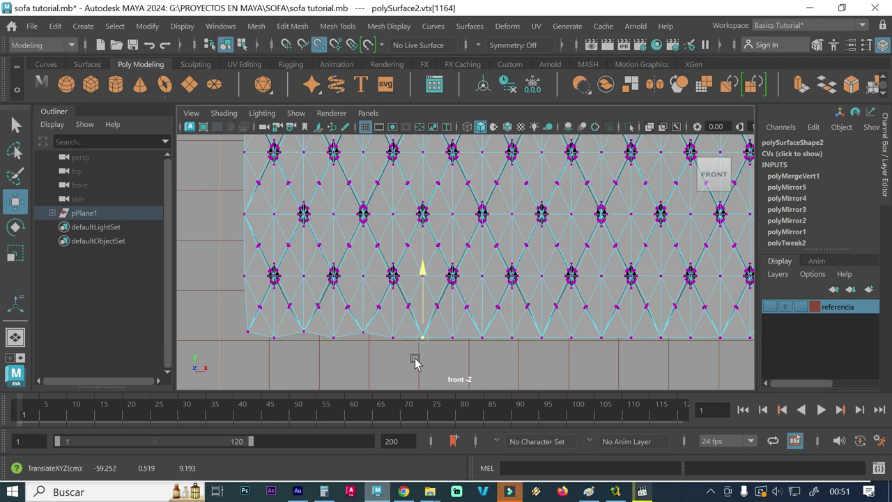
left_click(365, 333)
left_click_drag(365, 303, 362, 353)
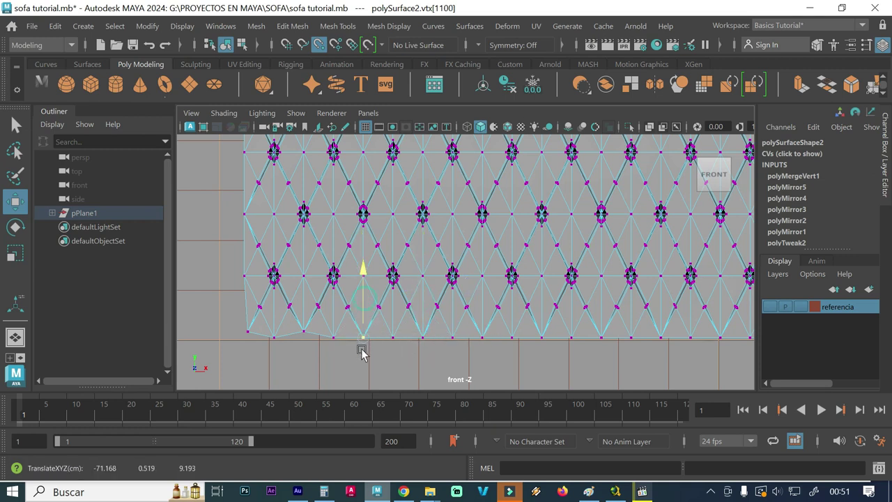
left_click(302, 331)
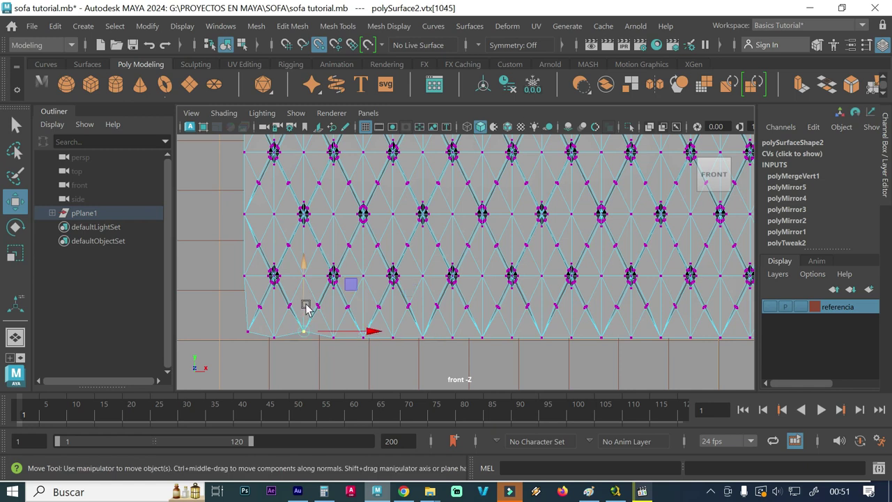
left_click_drag(307, 308, 309, 348)
Move the lower-left corner vertex to X -95 to square the corner, then deselect
left_click(244, 331)
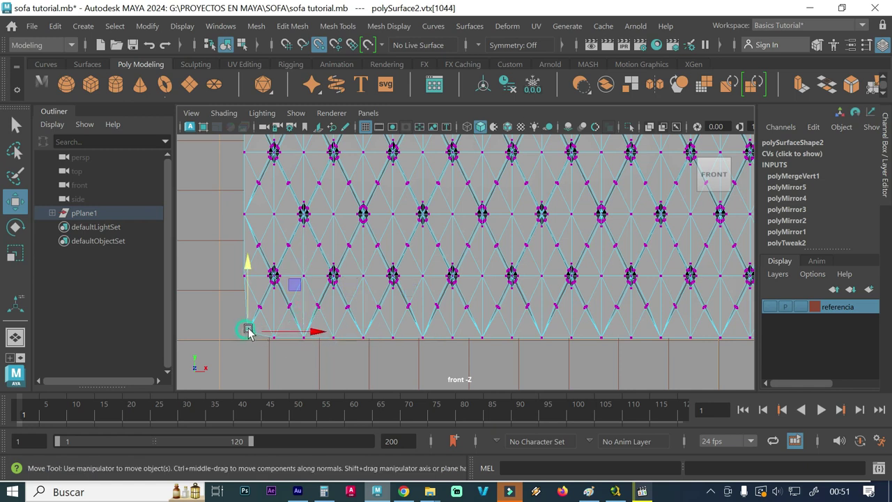
scroll(251, 299, "down", 2)
scroll(312, 283, "up", 1)
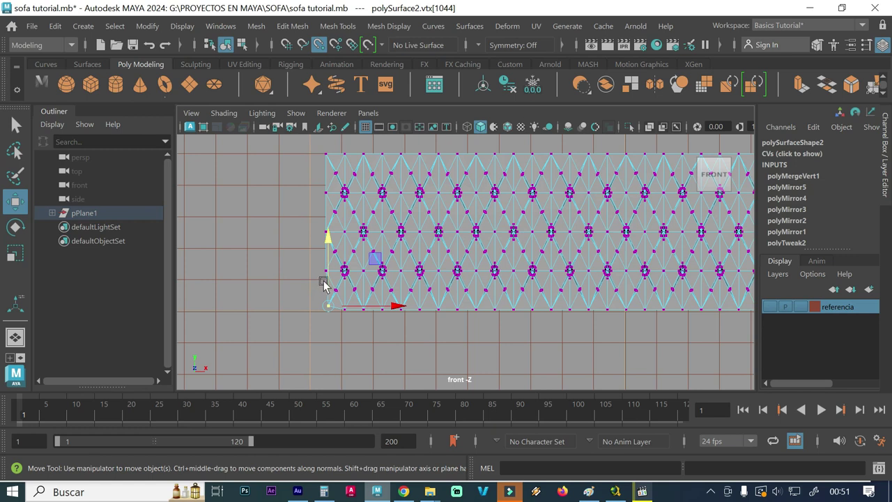
left_click_drag(323, 284, 320, 337)
left_click_drag(394, 311, 355, 315)
left_click_drag(284, 327, 262, 292)
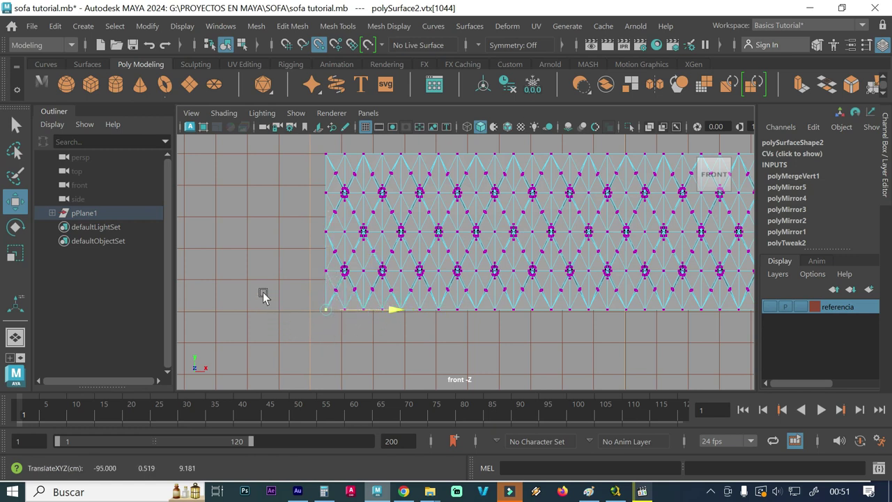
left_click(324, 355)
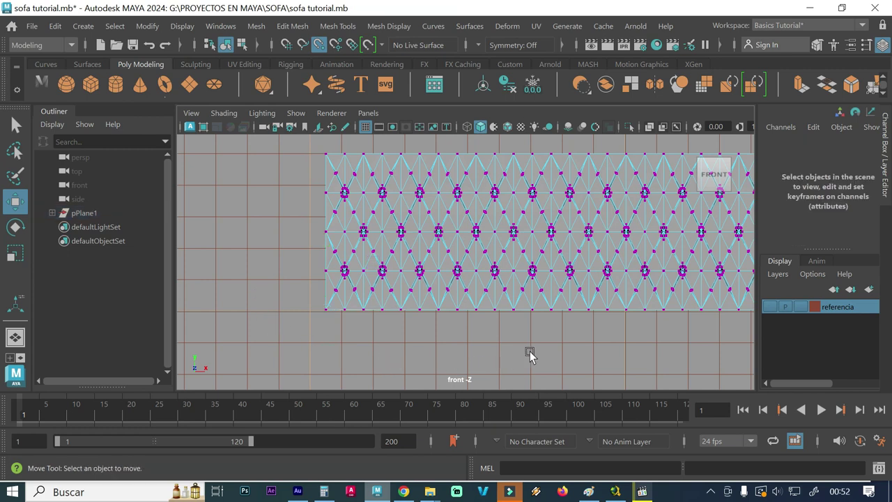
Maximize the perspective view and return to Object Mode with nothing selected
scroll(344, 342, "down", 2)
scroll(399, 323, "down", 1)
scroll(562, 296, "down", 2)
middle_click_drag(563, 296, 517, 296, "alt")
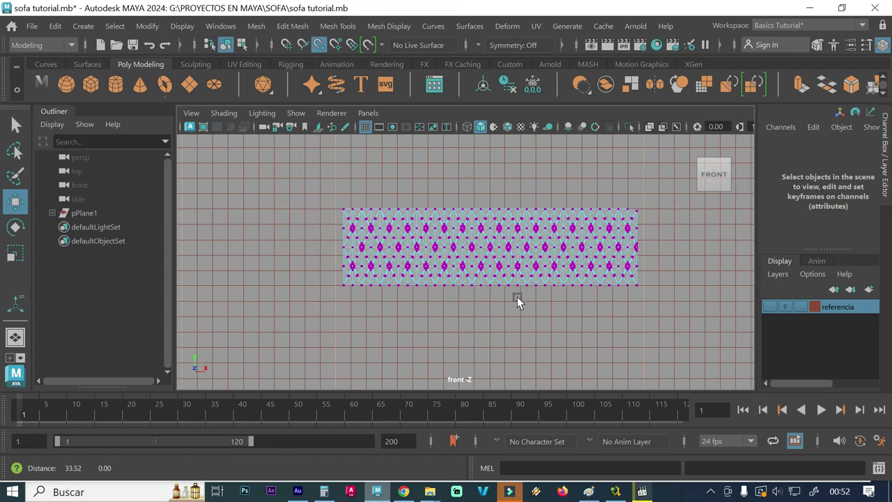
key("space")
key("space")
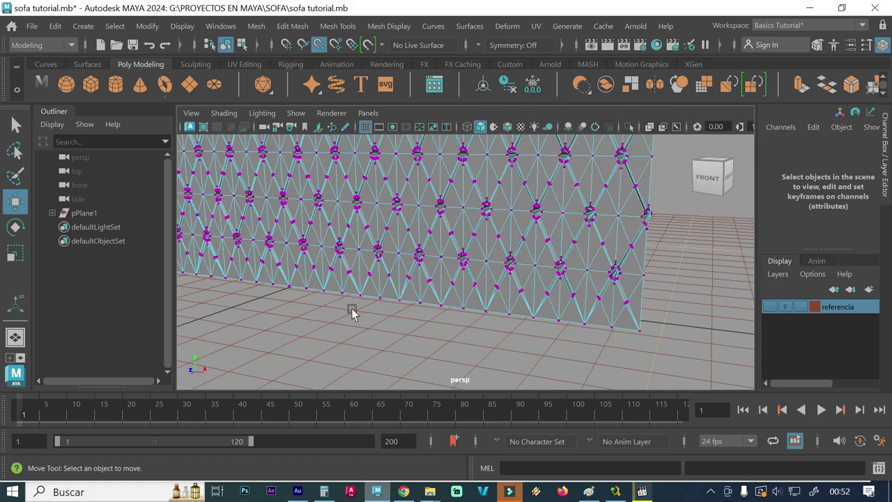
mouse_move(399, 89)
right_mouse_down()
mouse_move(488, 84)
mouse_move(487, 64)
right_mouse_up()
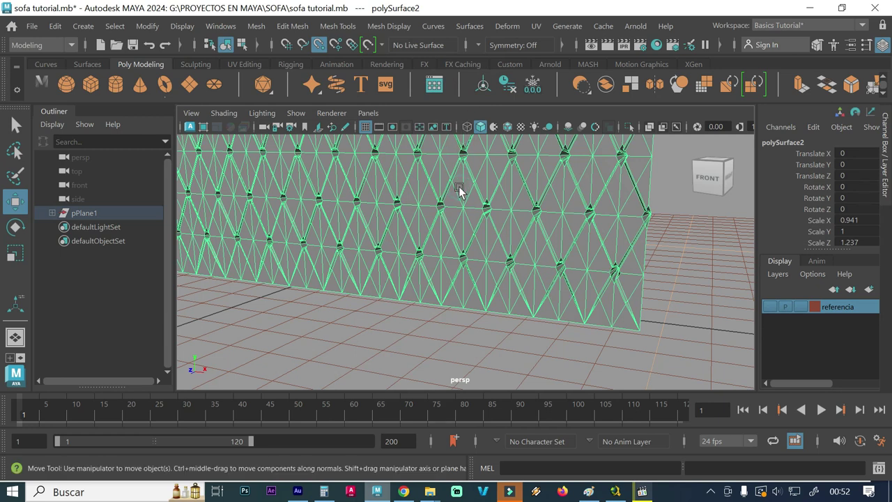
left_click(383, 328)
right_click_drag(461, 341, 361, 315, "alt")
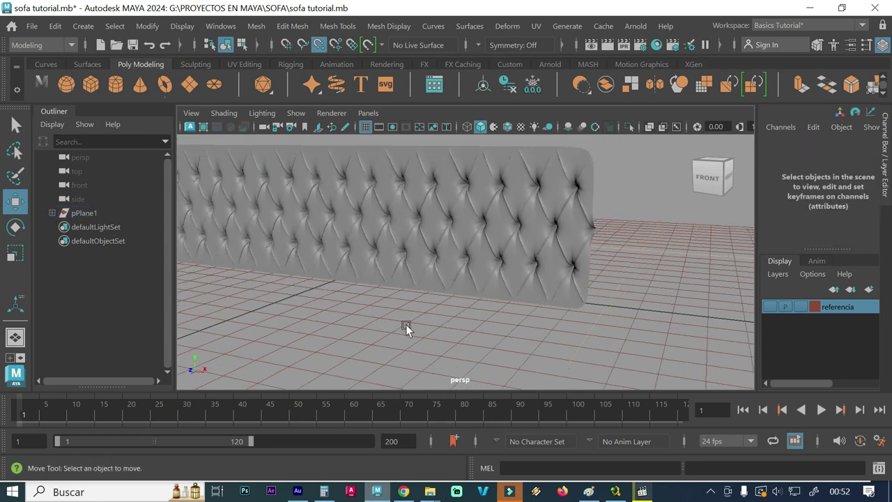
mouse_move(361, 314)
left_mouse_down("alt")
mouse_move(395, 312)
mouse_move(337, 324)
mouse_move(479, 302)
left_mouse_up("alt")
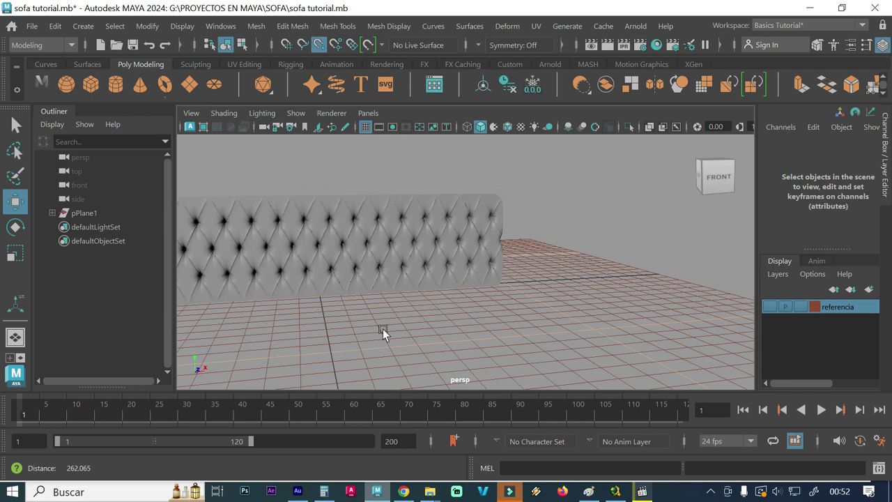
right_click_drag(479, 302, 515, 282, "alt")
left_click_drag(514, 282, 439, 282, "alt")
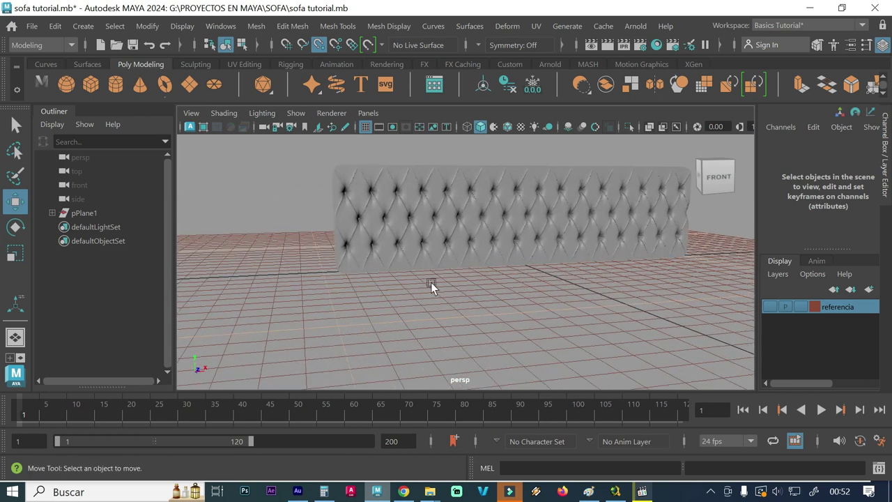
right_click_drag(431, 282, 451, 265, "alt")
Turn off smooth preview with 1 so the panel shows its base mesh
left_click(452, 253)
key("1")
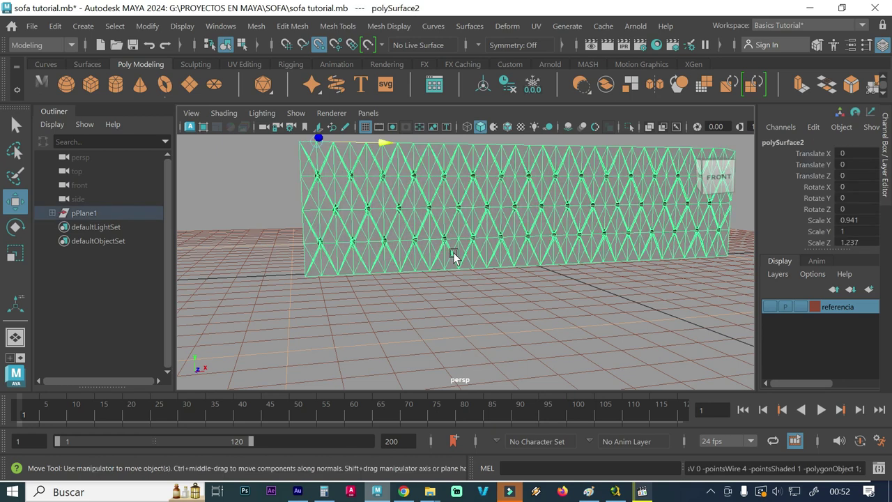
left_click(457, 294)
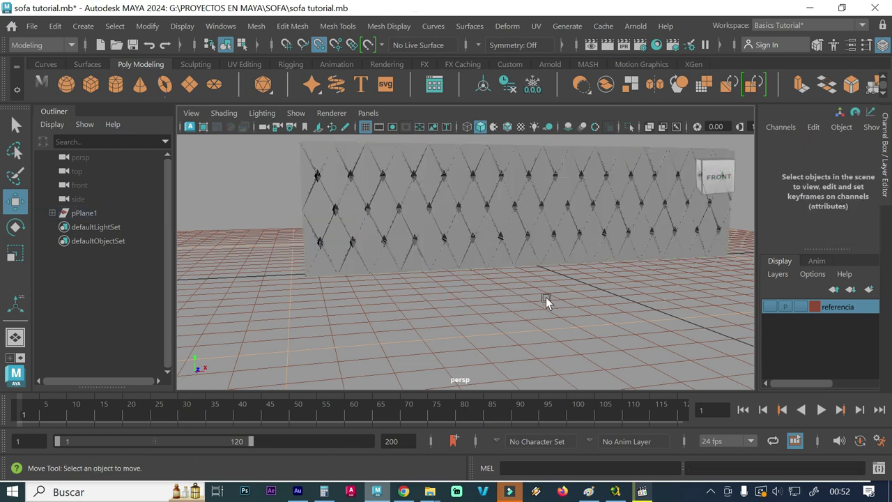
left_click_drag(546, 297, 506, 332, "alt")
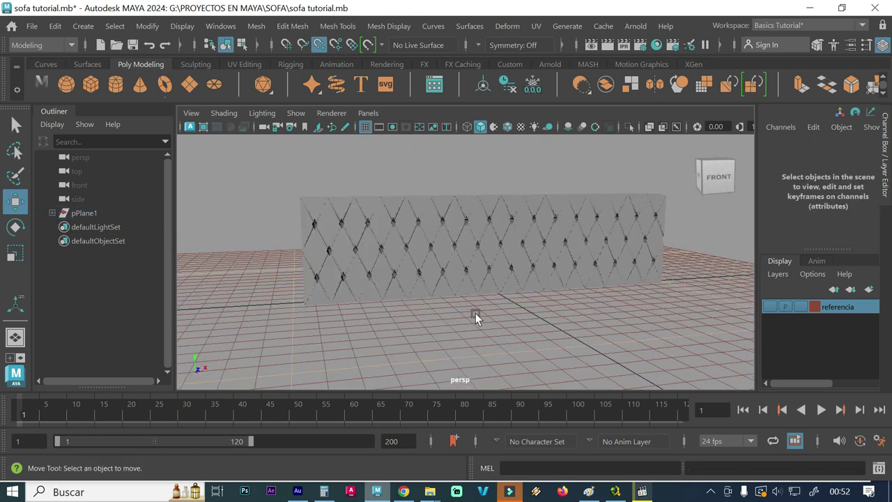
scroll(476, 313, "down", 2)
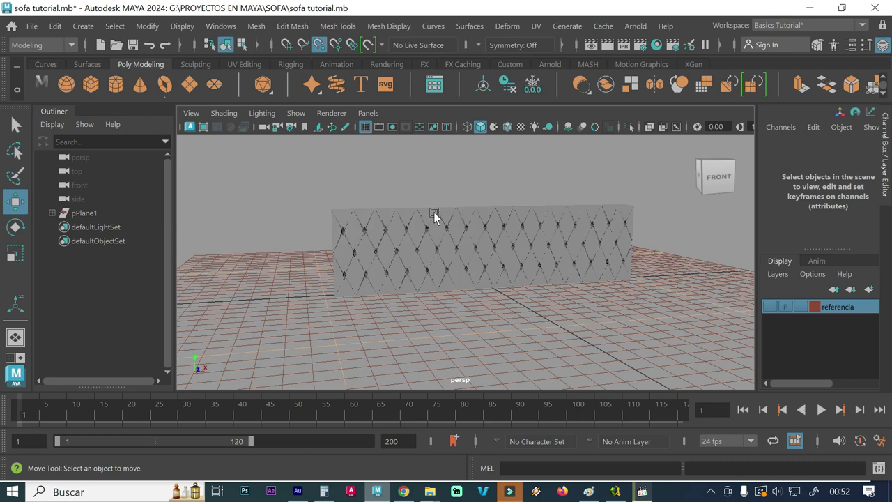
left_click_drag(388, 234, 489, 238, "alt")
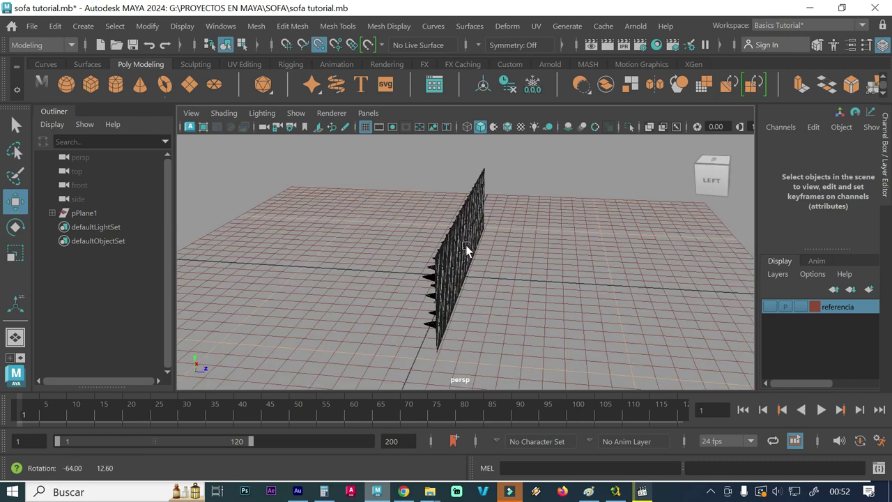
Switch to edge selection, pick a panel edge, and orbit to a front view
left_click(481, 230)
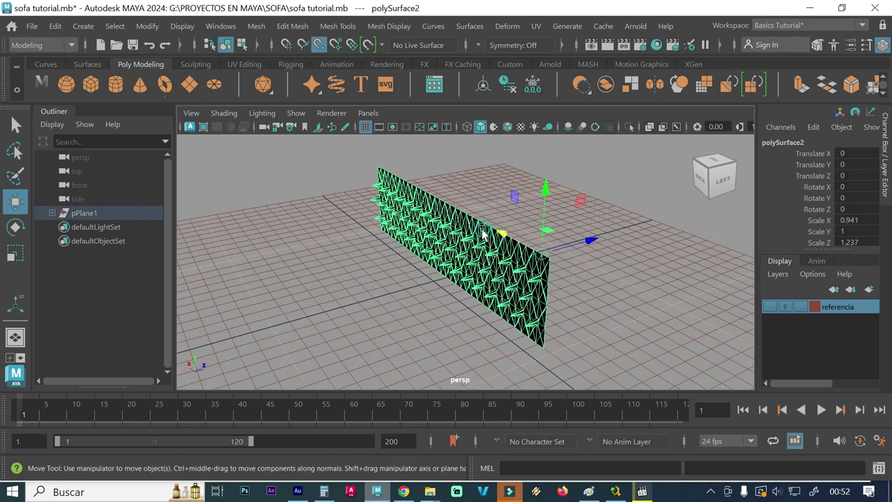
right_click_drag(488, 230, 498, 53)
left_click(546, 257)
mouse_move(439, 236)
left_mouse_down("alt")
mouse_move(380, 206)
mouse_move(573, 219)
mouse_move(369, 203)
mouse_move(338, 211)
mouse_move(426, 202)
left_mouse_up("alt")
mouse_move(426, 202)
right_mouse_down("alt")
mouse_move(472, 212)
mouse_move(335, 235)
right_mouse_up("alt")
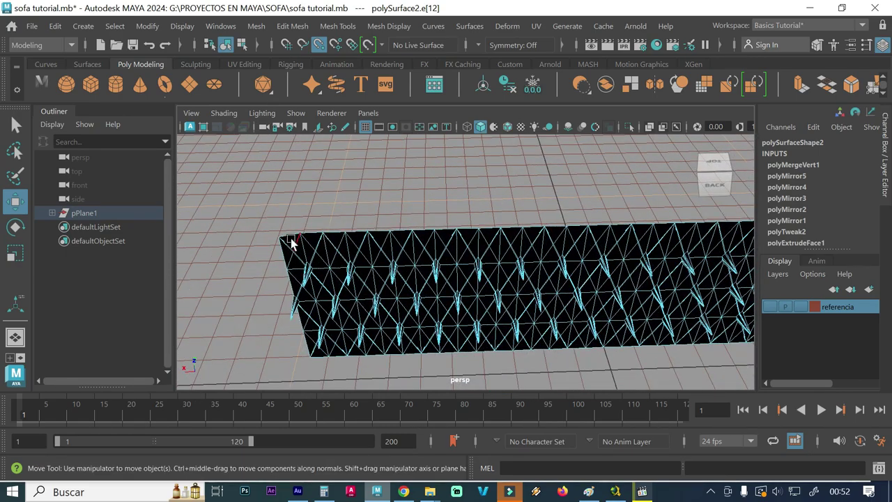
mouse_move(296, 240)
left_mouse_down("alt")
mouse_move(327, 278)
mouse_move(306, 279)
mouse_move(408, 246)
mouse_move(398, 225)
mouse_move(283, 222)
left_mouse_up("alt")
mouse_move(564, 268)
left_mouse_down("alt")
mouse_move(514, 275)
mouse_move(450, 255)
mouse_move(531, 279)
left_mouse_up("alt")
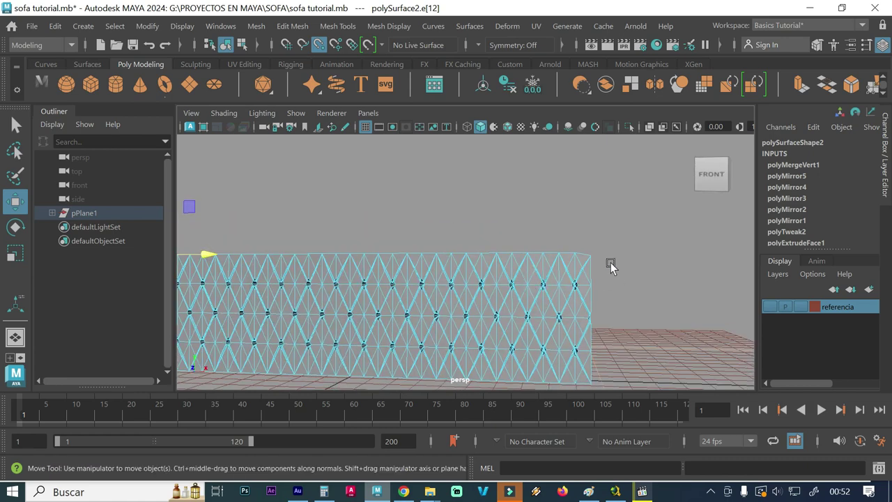
mouse_move(534, 276)
middle_mouse_down("alt")
mouse_move(724, 257)
mouse_move(639, 253)
mouse_move(469, 281)
middle_mouse_up("alt")
right_click(504, 266)
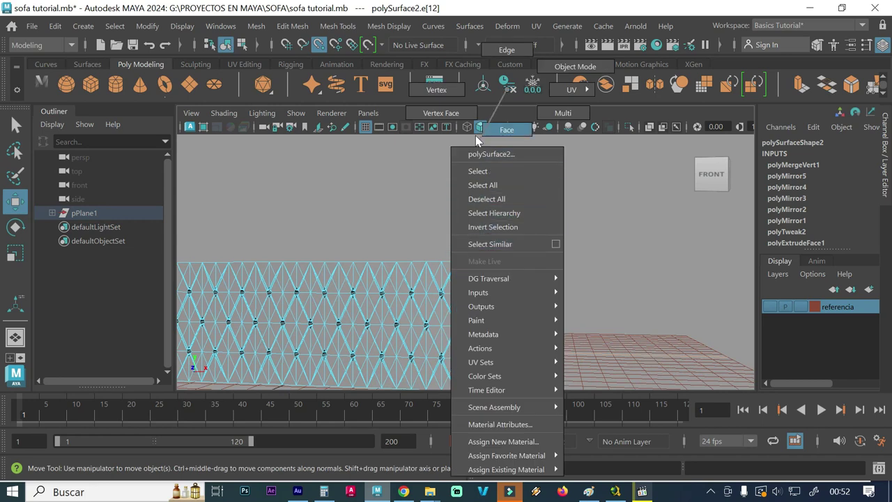
right_click_drag(484, 220, 436, 89)
left_click(516, 264)
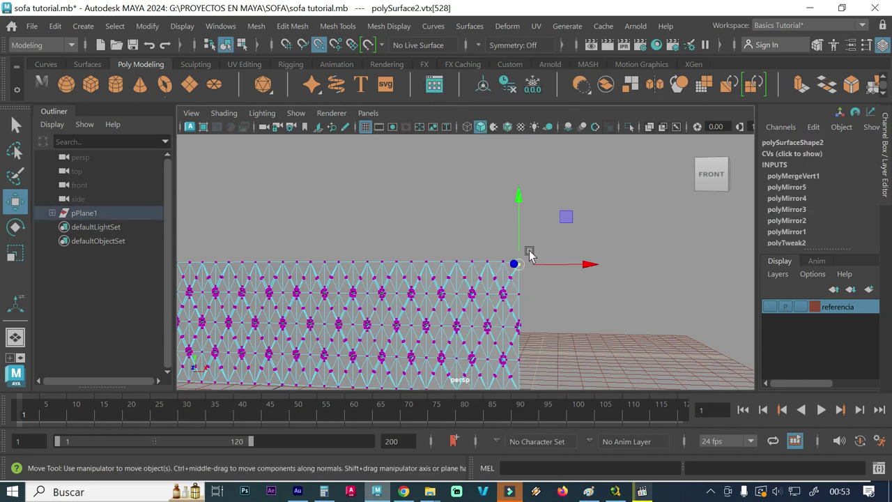
left_click_drag(517, 235, 519, 213)
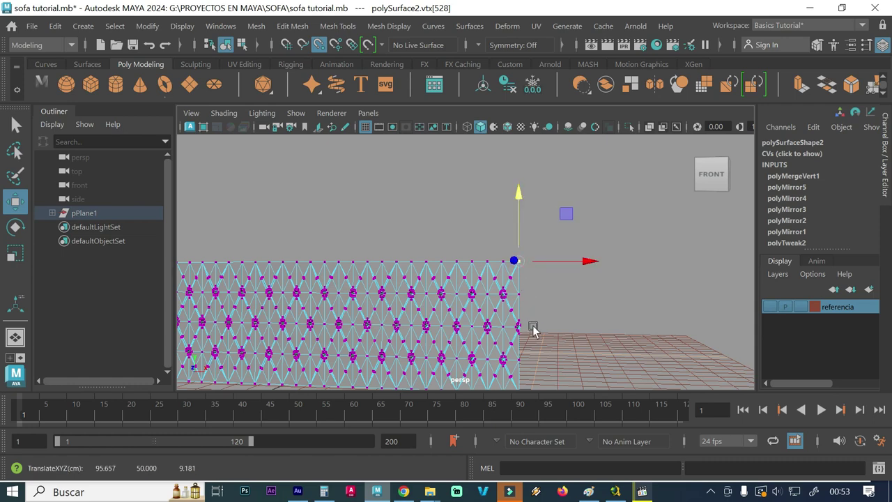
left_click_drag(527, 324, 438, 329, "alt")
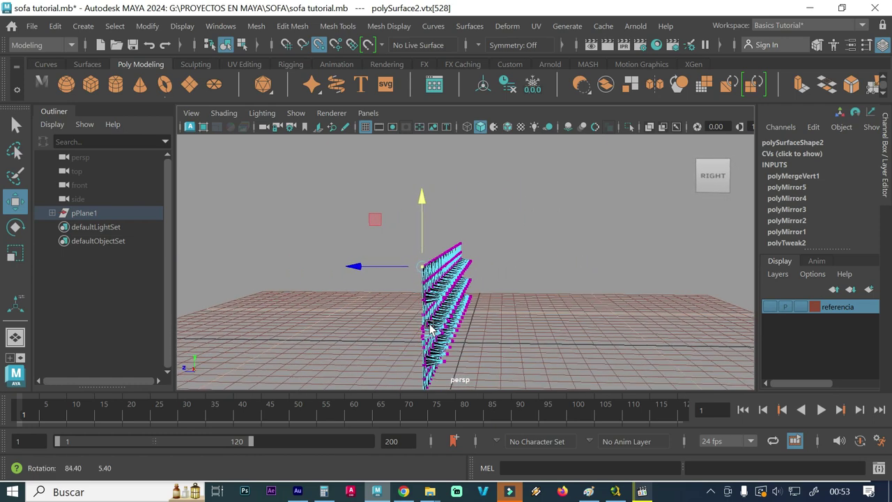
left_click_drag(437, 328, 350, 318, "alt")
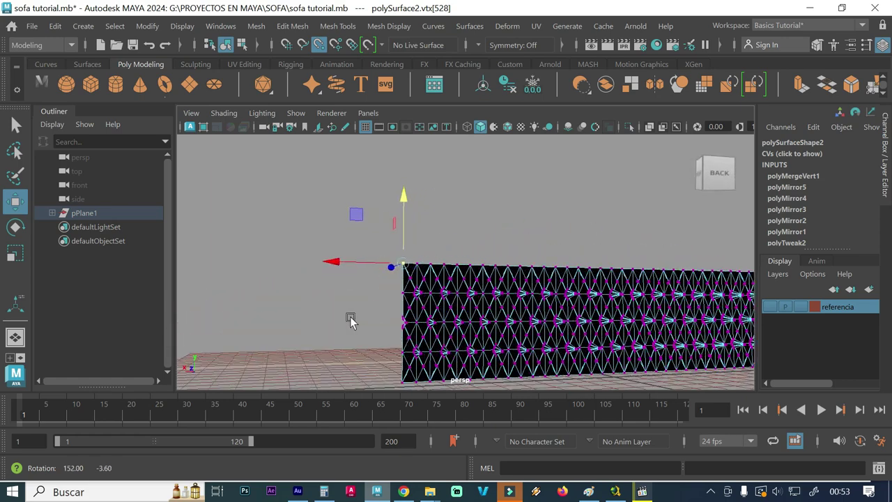
mouse_move(560, 320)
left_mouse_down("alt")
mouse_move(455, 319)
mouse_move(506, 319)
mouse_move(468, 303)
left_mouse_up("alt")
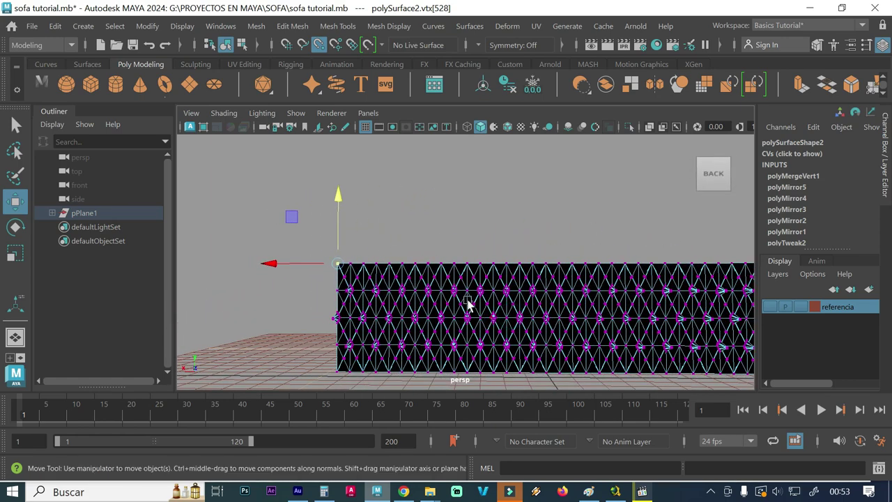
right_click_drag(393, 266, 402, 66)
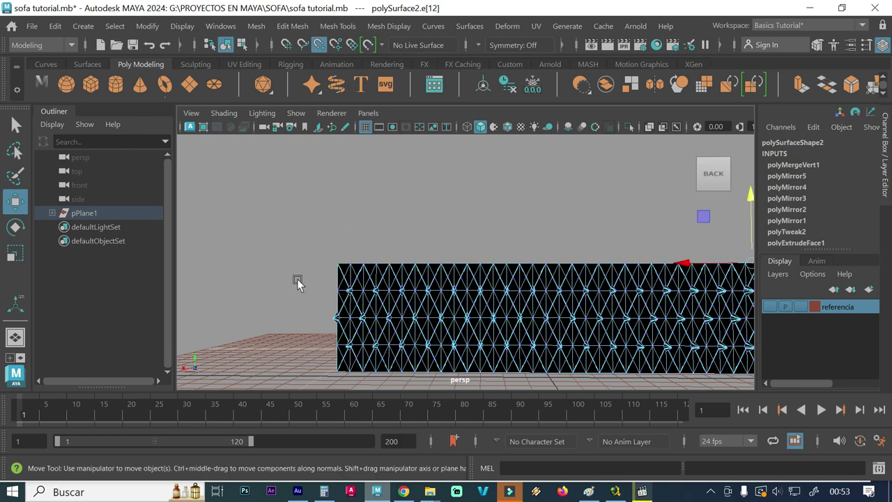
right_click_drag(297, 282, 496, 290, "alt")
left_click_drag(361, 298, 423, 298, "alt")
middle_click_drag(315, 291, 408, 183, "alt")
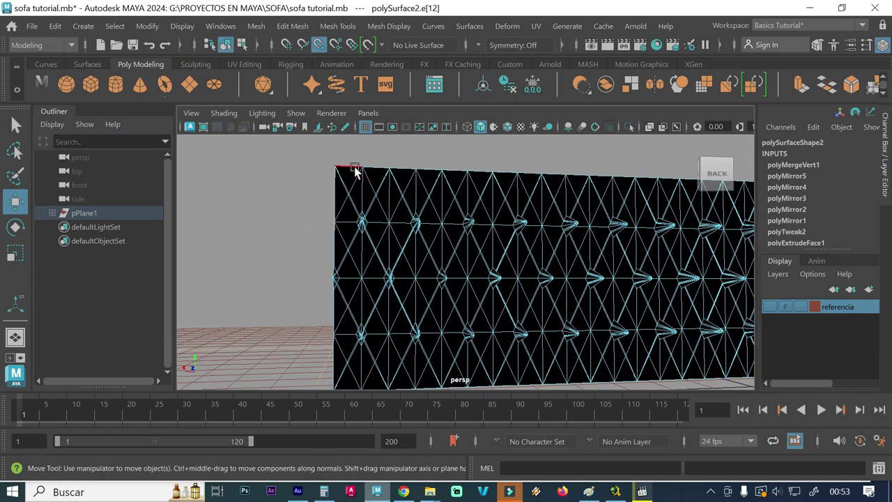
mouse_move(354, 170)
left_mouse_down("alt")
mouse_move(412, 209)
mouse_move(398, 211)
left_mouse_up("alt")
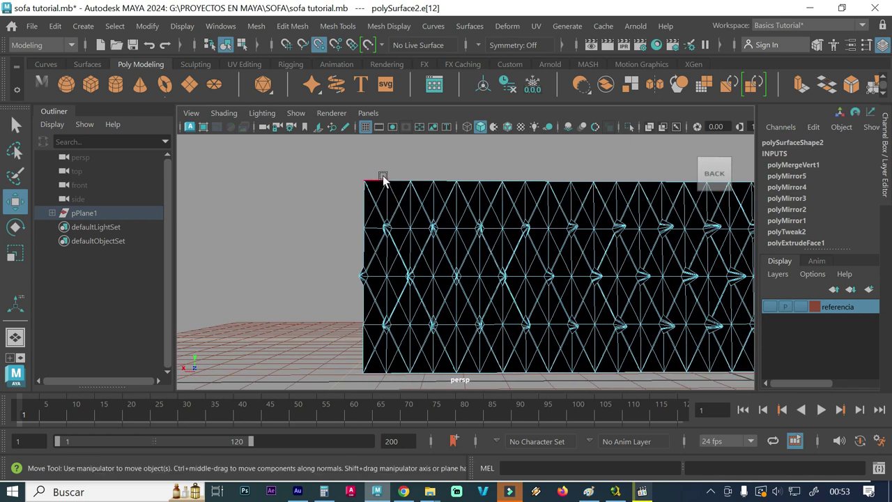
right_click(372, 183)
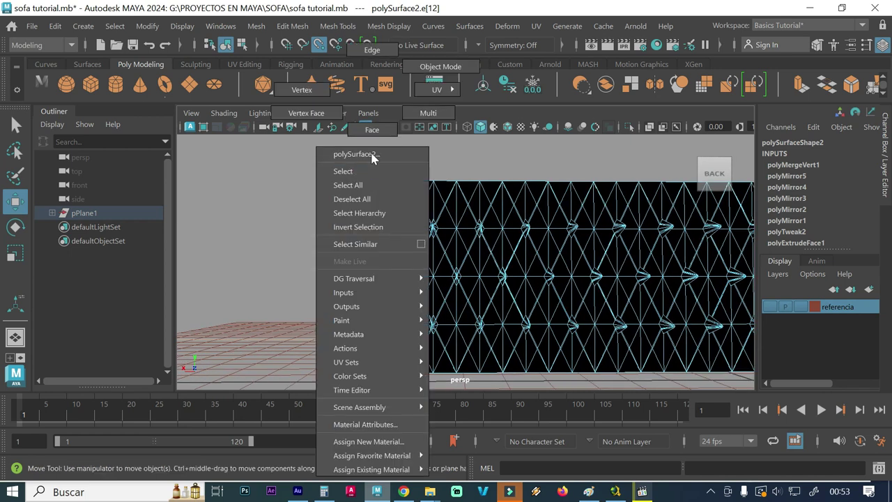
right_click_drag(372, 154, 301, 90)
left_click_drag(333, 187, 273, 192)
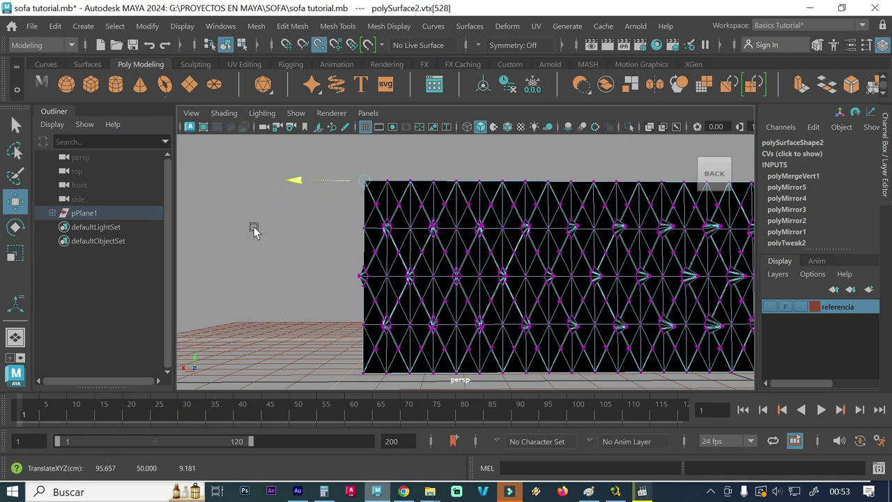
left_click(294, 180)
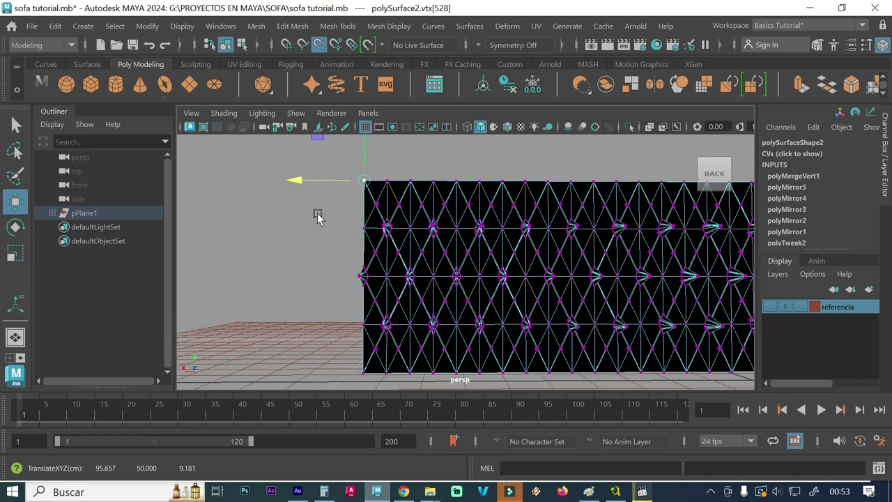
left_click_drag(295, 179, 290, 180)
key("ctrl+z")
Inspect the diamond pattern in the front view, then return to the four-view layout
key("space")
key("space")
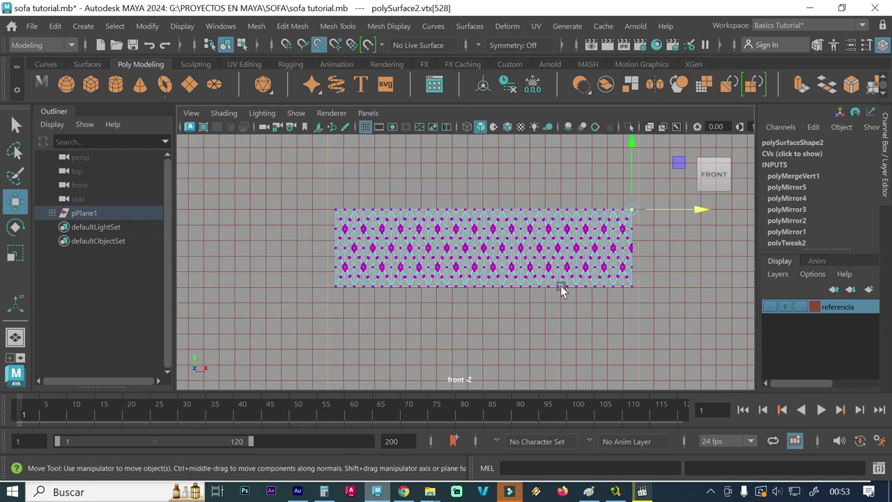
scroll(561, 285, "up", 2)
middle_click_drag(689, 260, 511, 269, "alt")
scroll(741, 253, "up", 3)
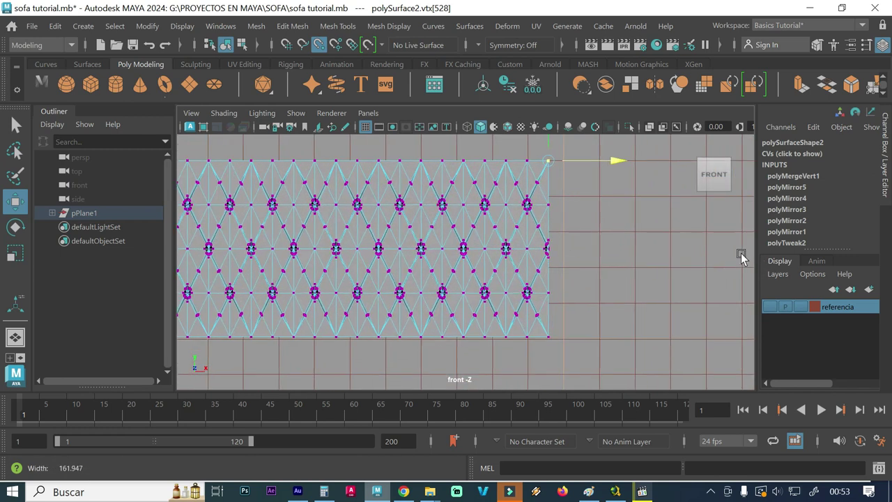
scroll(741, 252, "up", 2)
middle_click_drag(615, 239, 562, 261, "alt")
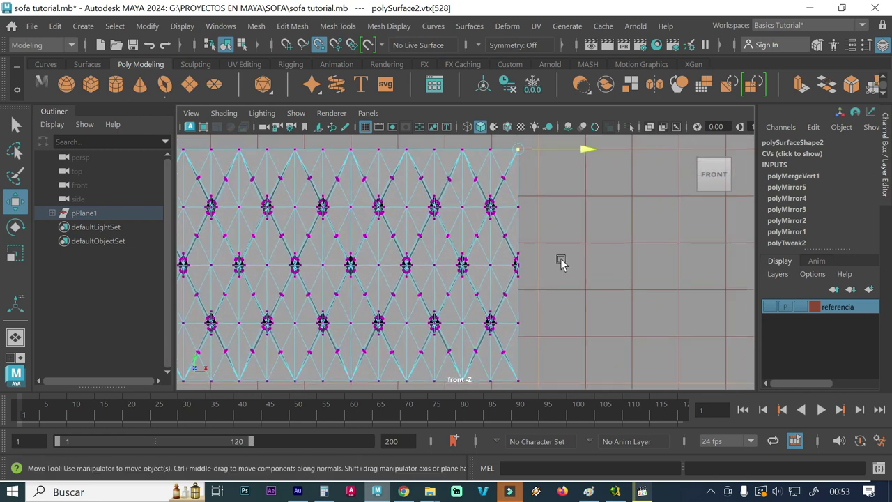
key("space")
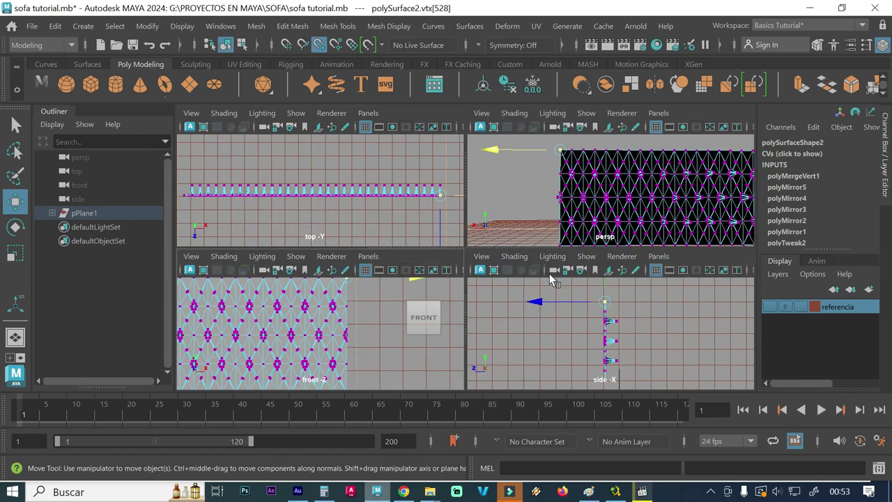
Maximize the perspective view and reset the camera with the ViewCube home
key("space")
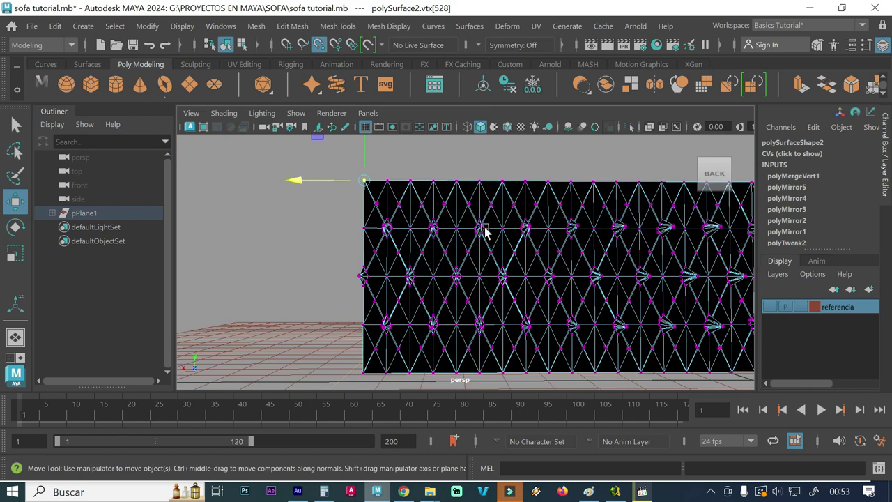
scroll(320, 229, "down", 2)
scroll(348, 236, "down", 1)
scroll(460, 258, "down", 3)
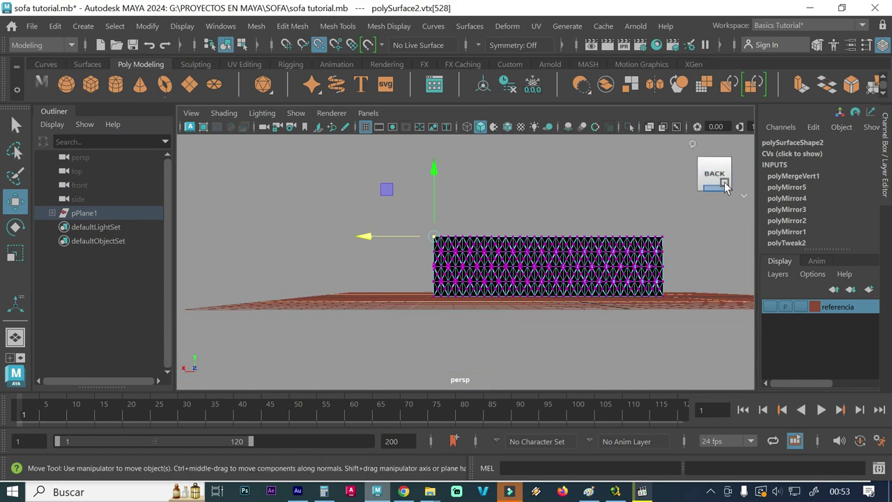
left_click(694, 144)
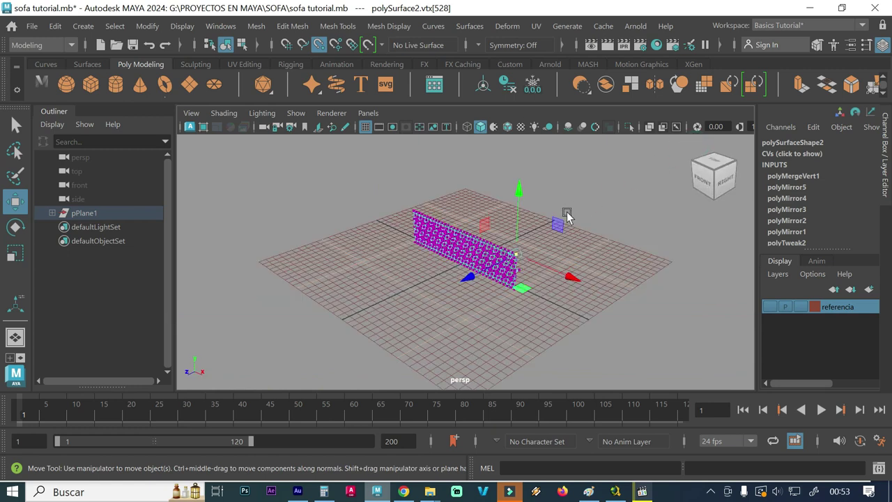
Save the scene as sofa tutorial.mb and clear the vertex selection
left_click(32, 29)
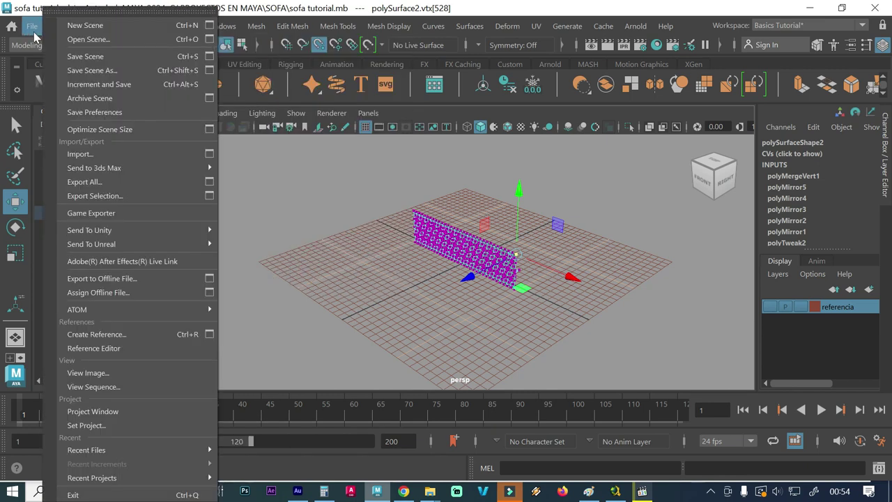
left_click(71, 56)
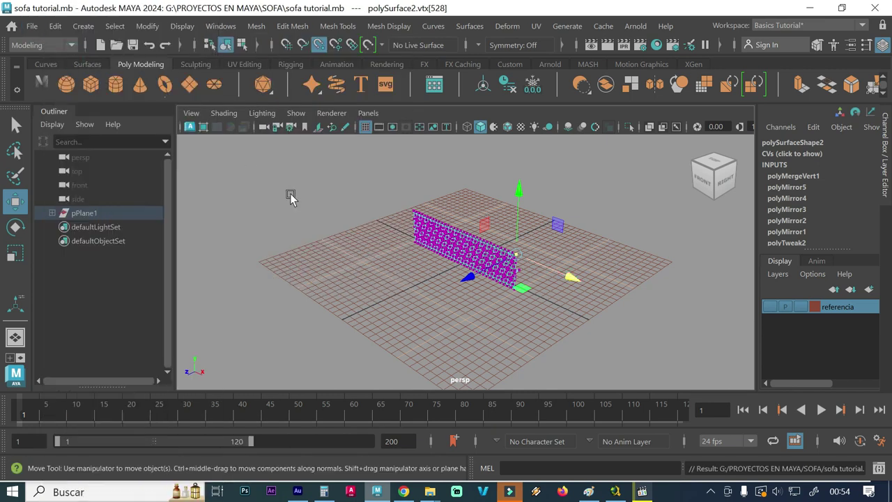
left_click(385, 269)
left_click_drag(362, 265, 533, 265, "alt")
scroll(422, 253, "up", 3)
left_click_drag(422, 253, 454, 252, "alt")
Return to object selection and orbit the camera to face the back of the panel
right_click_drag(452, 226, 505, 81)
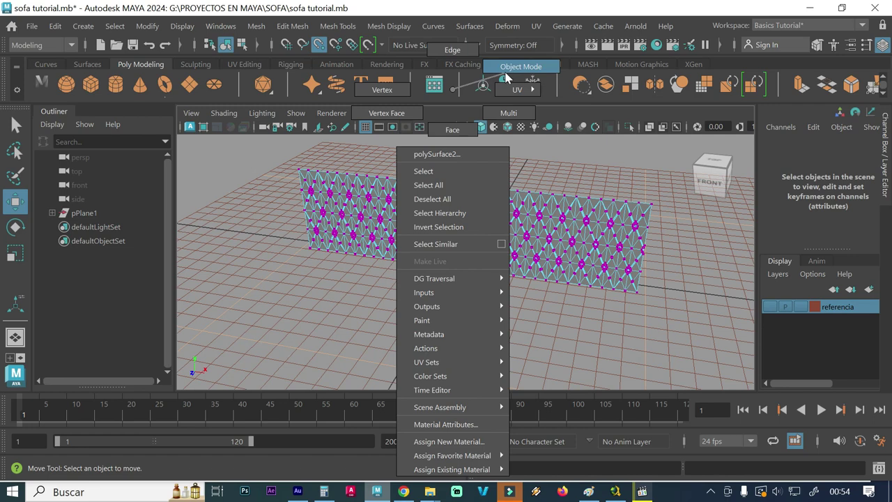
right_click_drag(505, 77, 507, 79)
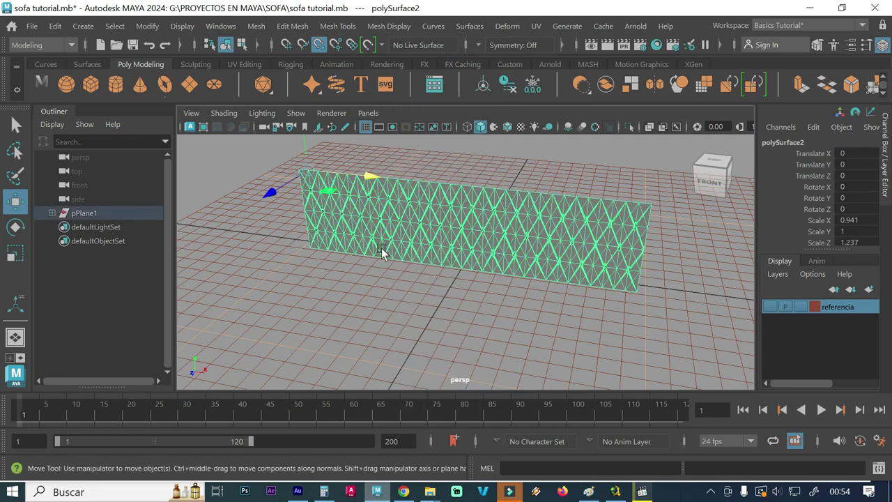
left_click_drag(340, 280, 425, 281, "alt")
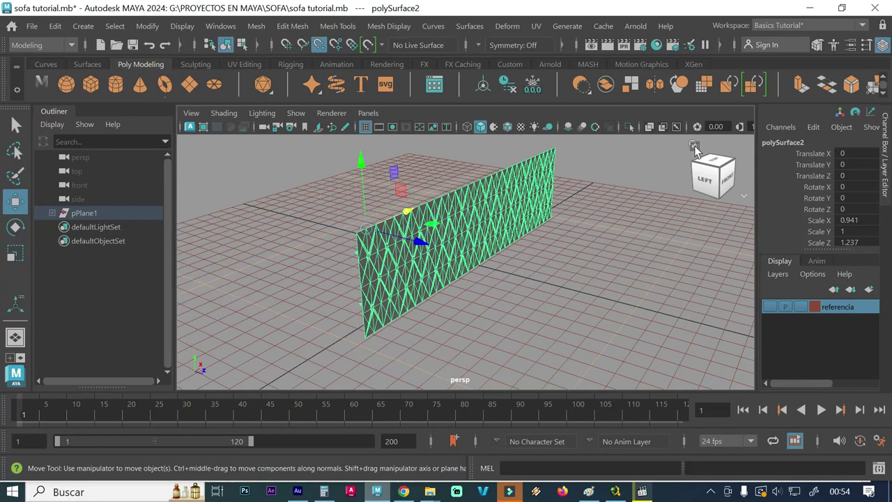
left_click(694, 148)
scroll(643, 247, "up", 5)
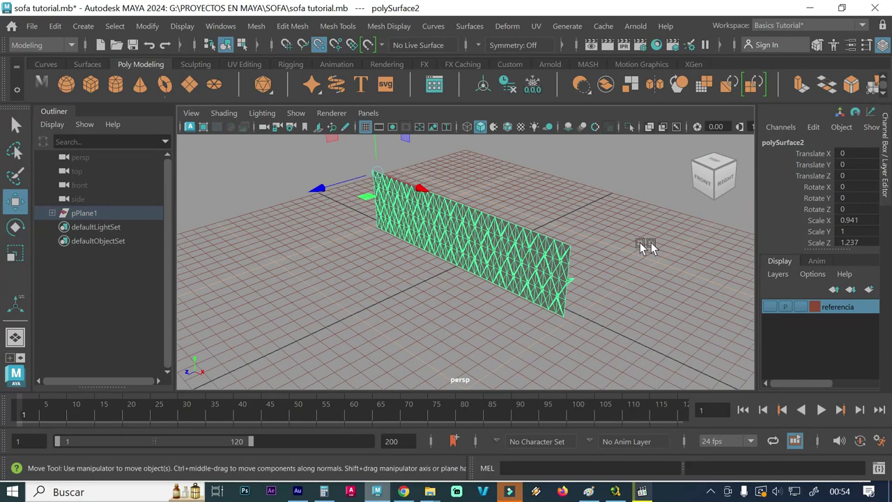
left_click_drag(397, 266, 587, 270, "alt")
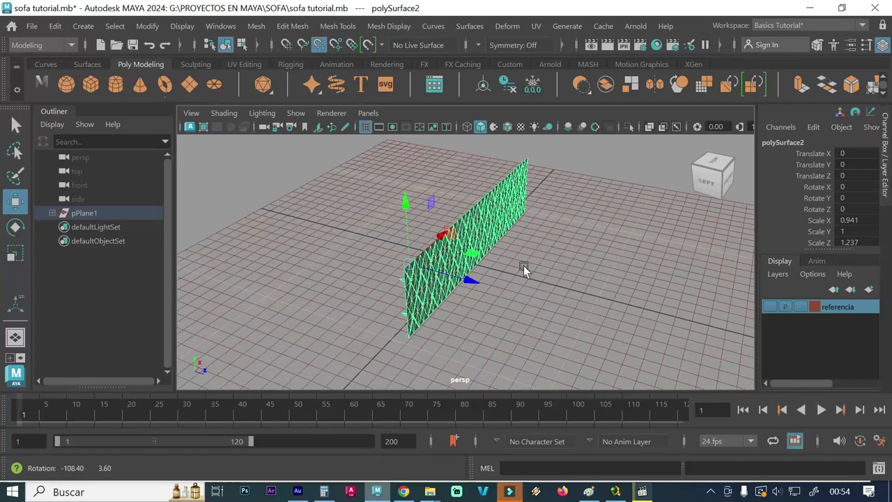
scroll(439, 216, "up", 3)
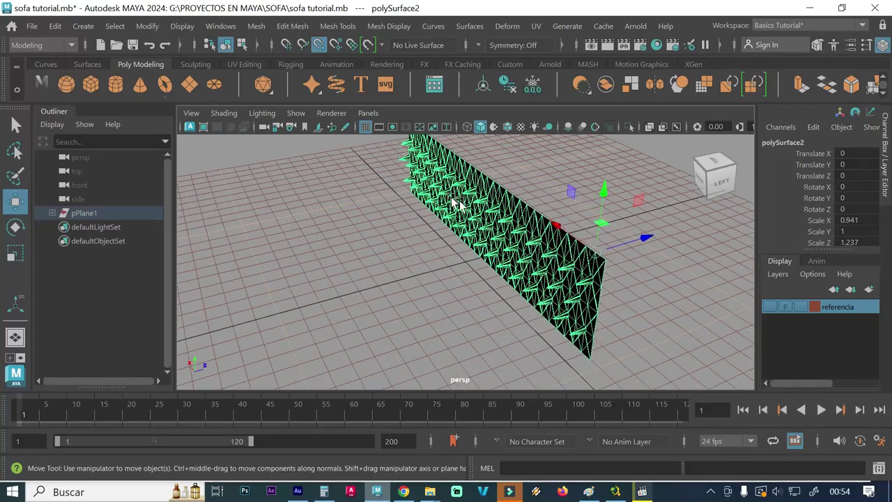
middle_click_drag(454, 202, 404, 240, "alt")
left_click_drag(404, 242, 454, 274, "alt")
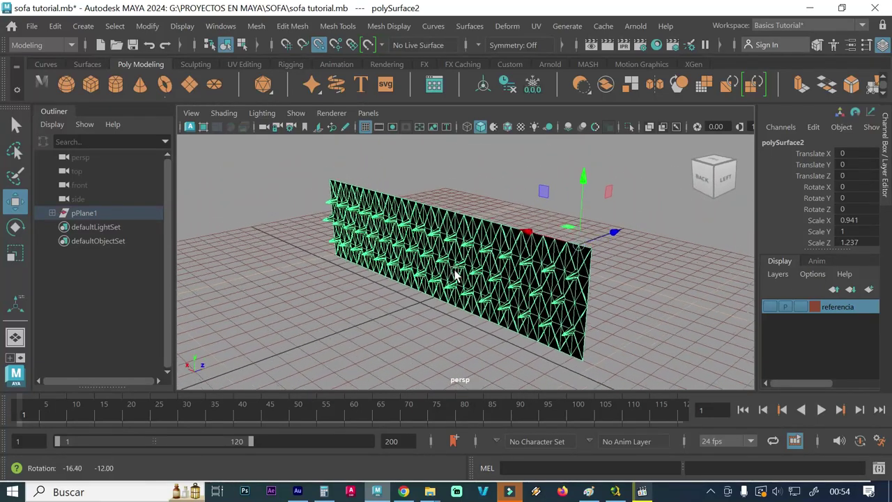
Switch to edge mode and double-click the top border to select its whole edge loop
right_click(354, 203)
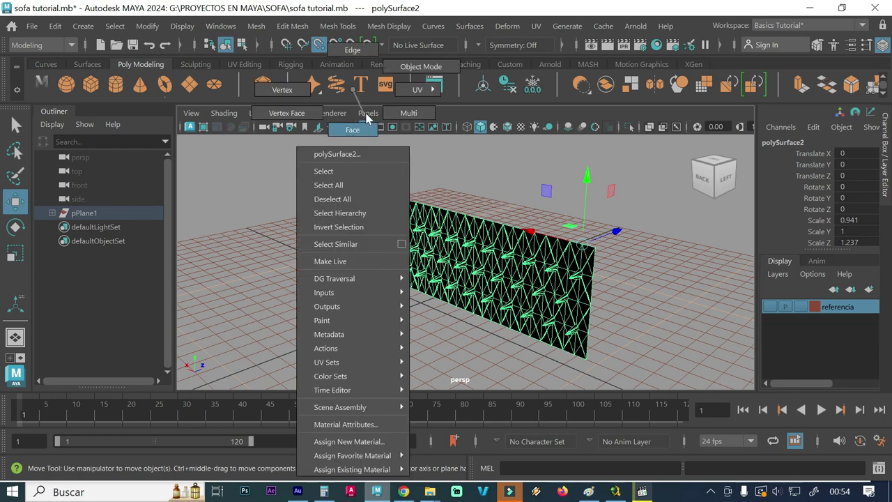
left_click(352, 50)
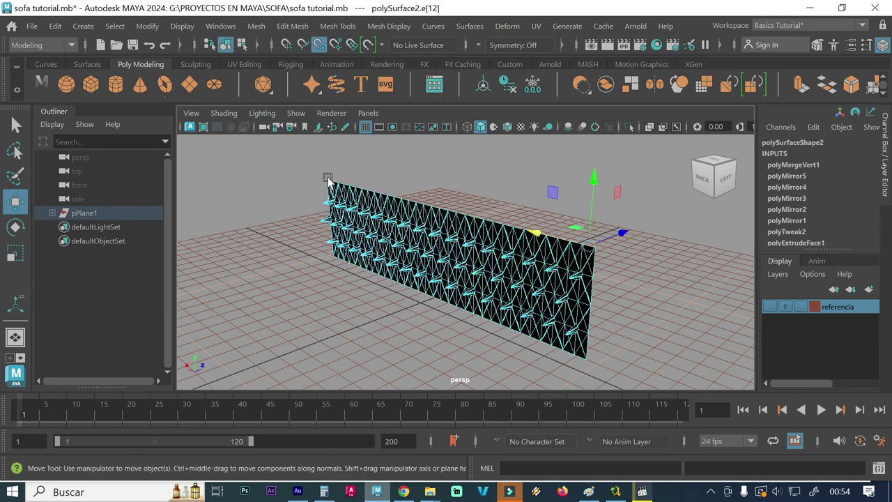
mouse_move(281, 202)
left_mouse_down("alt")
mouse_move(333, 215)
mouse_move(285, 224)
left_mouse_up("alt")
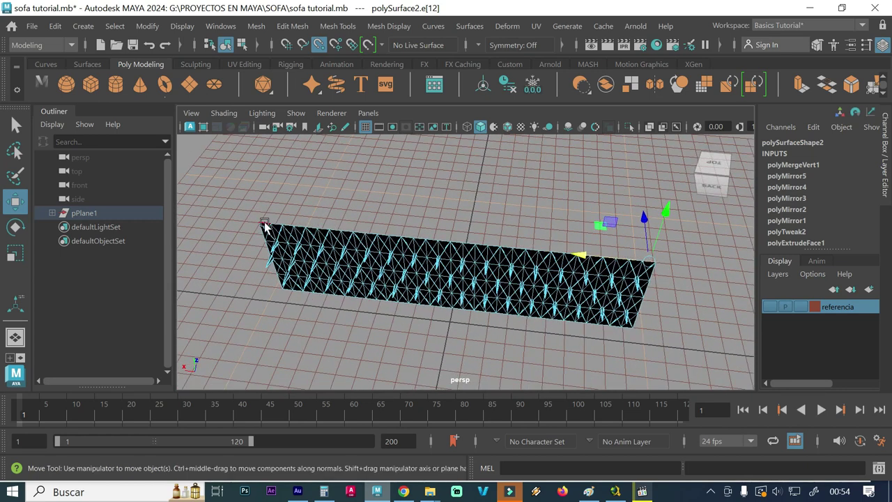
left_click(265, 225)
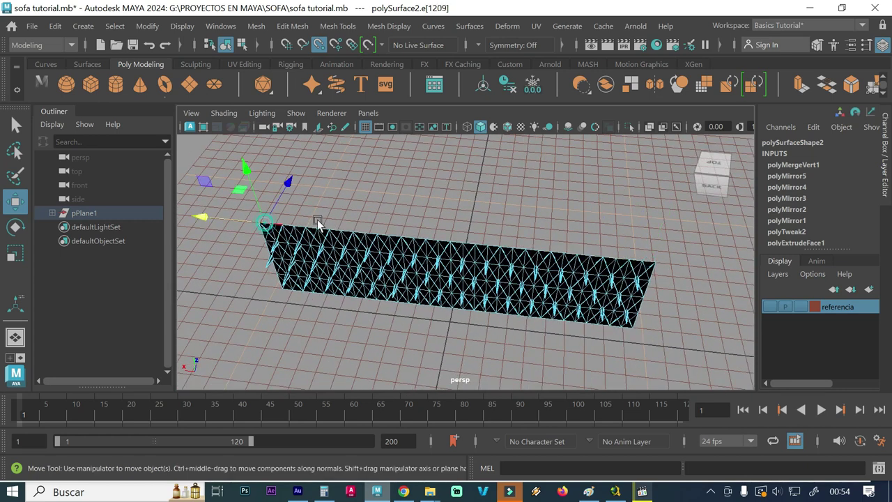
double_click(647, 260)
left_click_drag(557, 286, 404, 257, "alt")
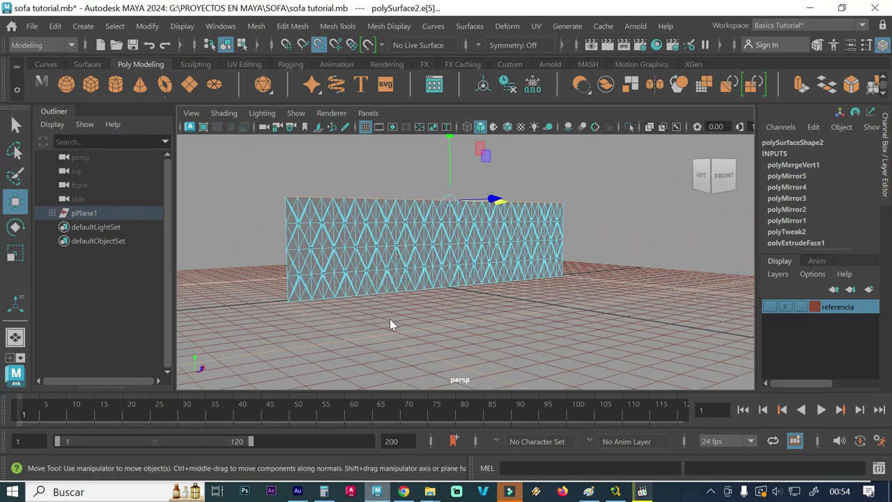
right_click_drag(390, 319, 390, 258, "shift")
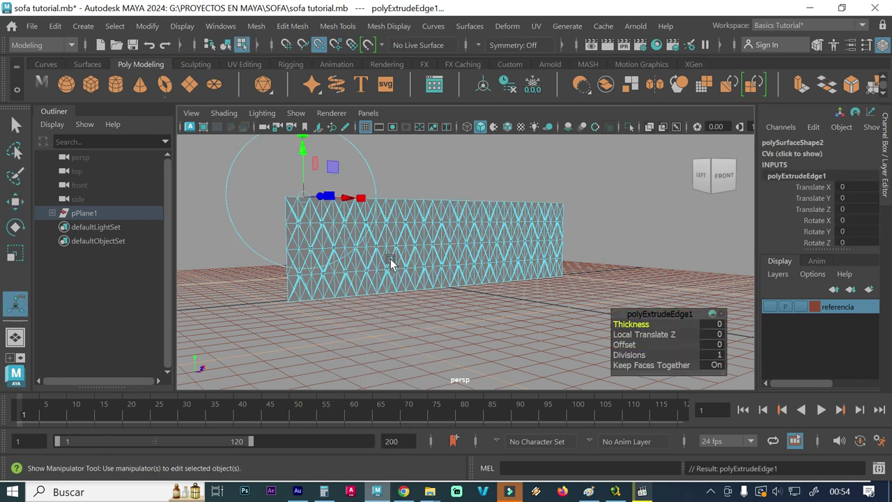
Extrude the top border edge upward by 23.844, adding a plain strip of faces
mouse_move(415, 245)
left_mouse_down("alt")
mouse_move(427, 265)
mouse_move(413, 231)
left_mouse_up("alt")
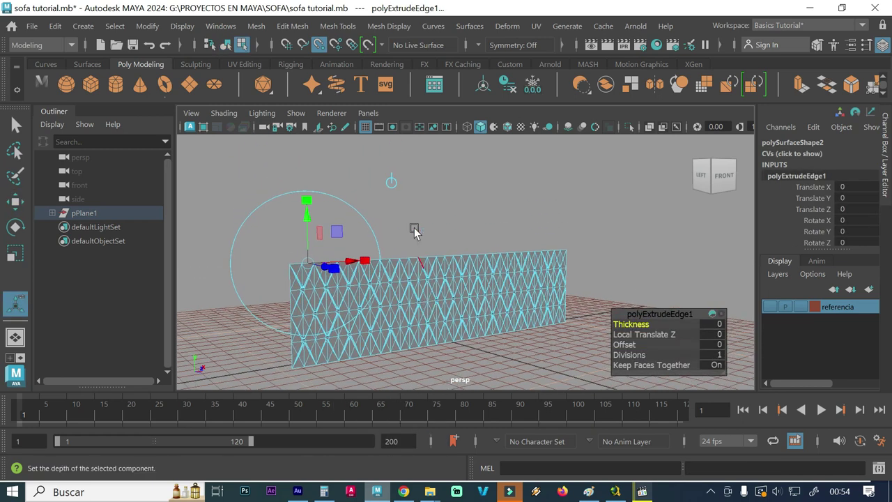
left_click(394, 180)
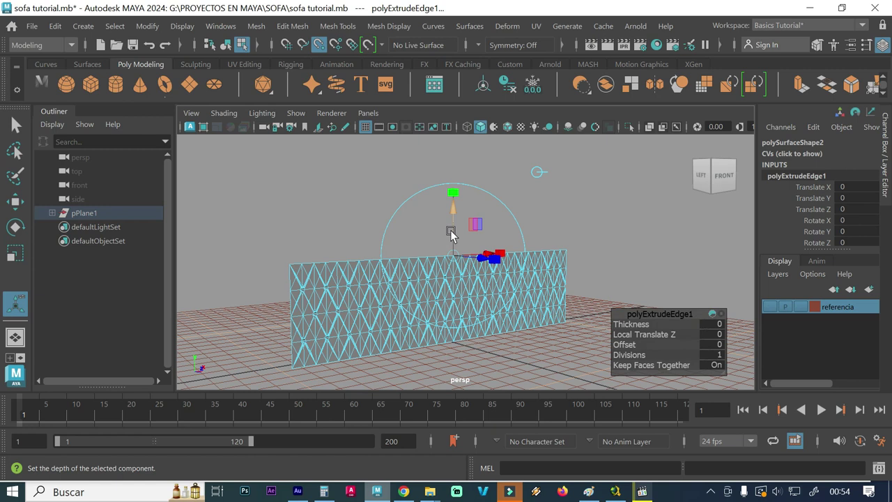
key("minus")
key("minus")
key("minus")
left_click_drag(450, 238, 451, 190)
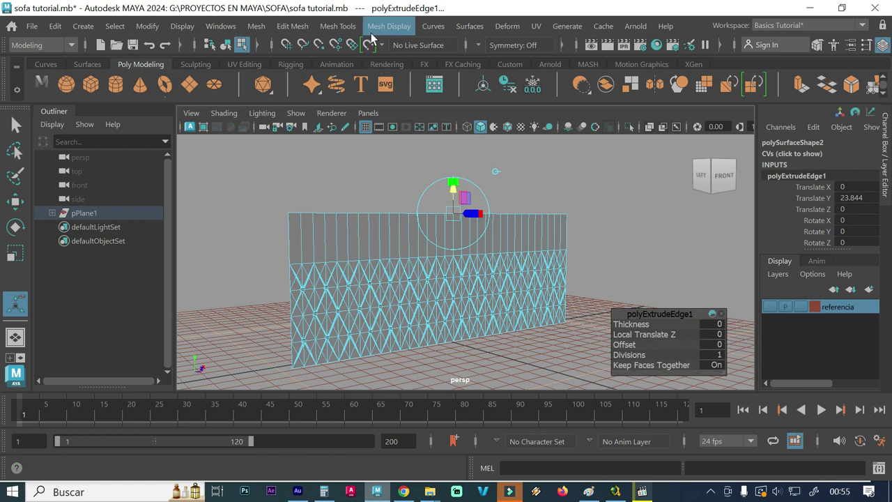
left_click(340, 27)
mouse_move(389, 26)
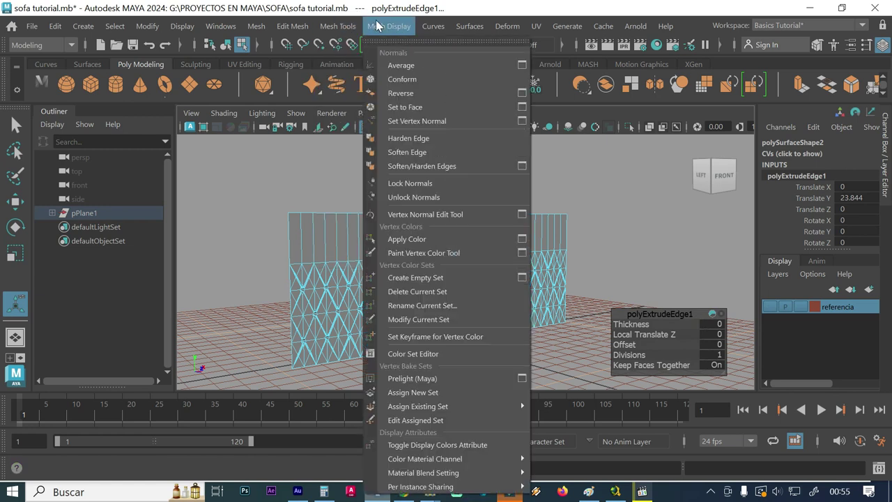
mouse_move(337, 26)
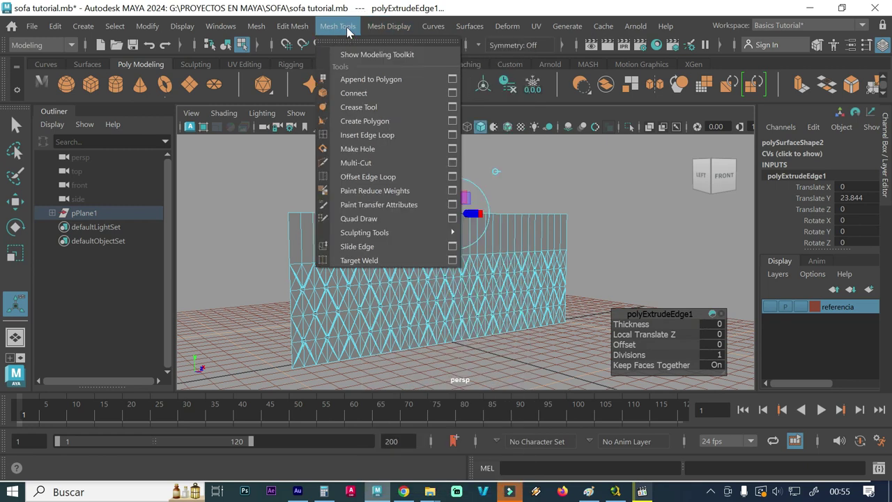
Insert three evenly spaced edge loops into the top strip using Insert Edge Loop's multiple-loops setting
left_click(452, 134)
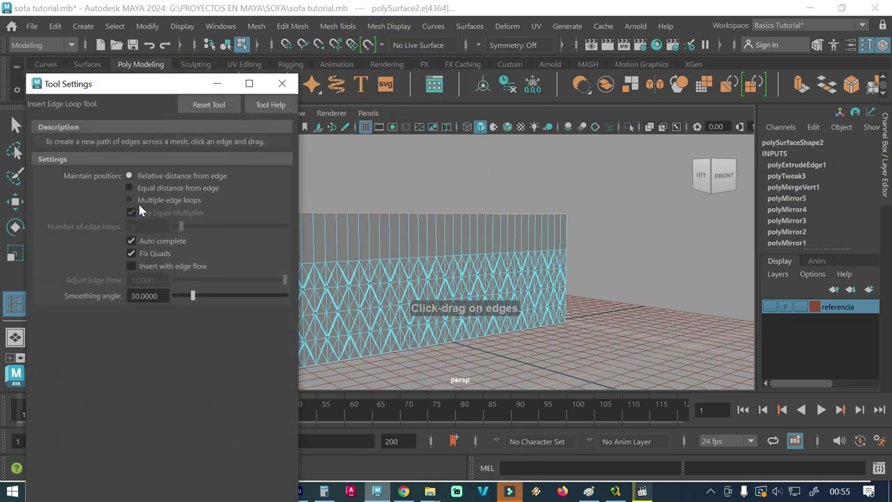
left_click(131, 200)
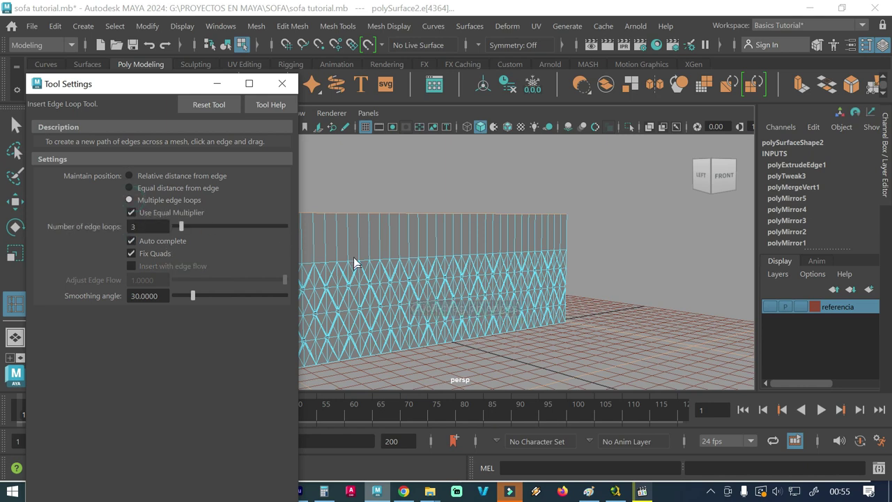
left_click(358, 233)
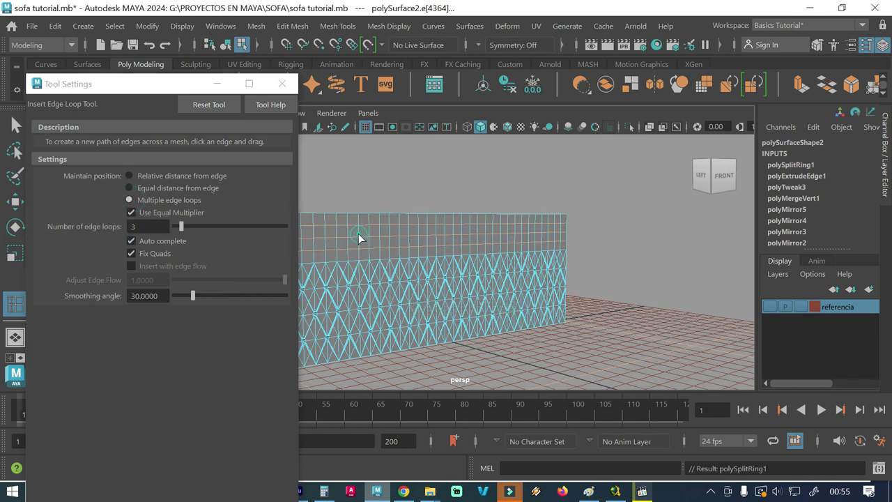
left_click(282, 83)
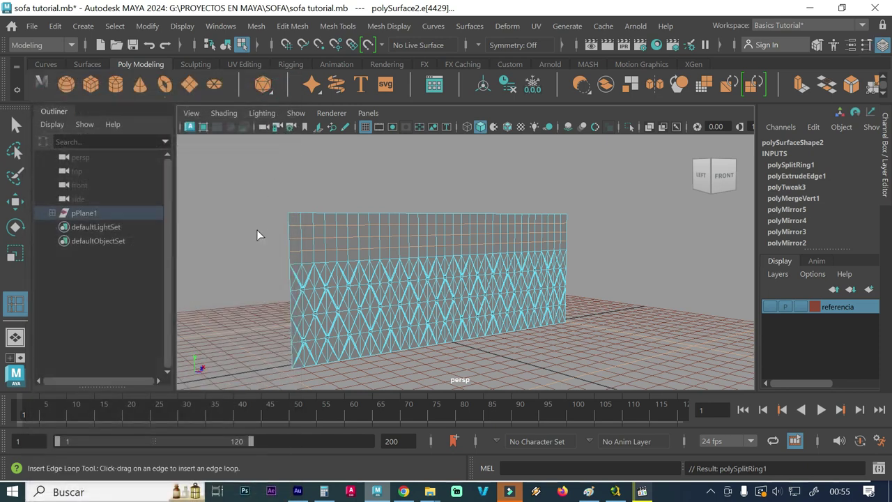
Switch the wall back to Object Mode and select the whole wall mesh
left_click_drag(257, 253, 294, 251, "alt")
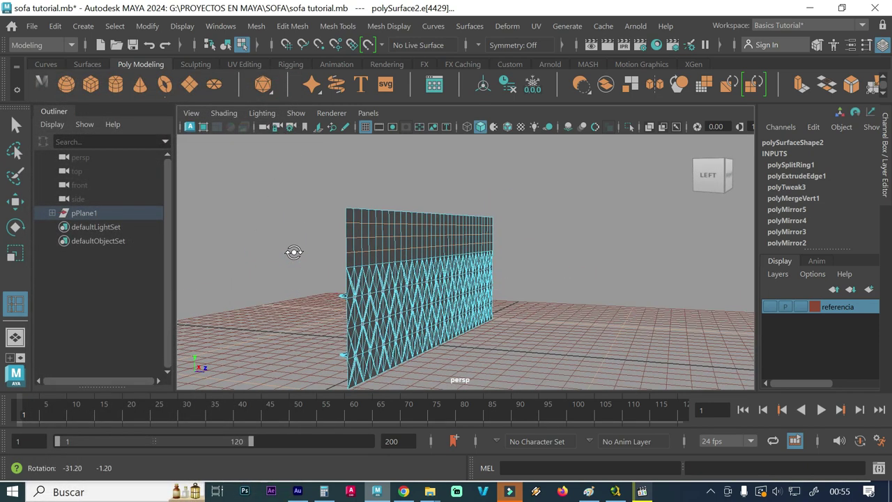
right_click_drag(358, 245, 407, 66)
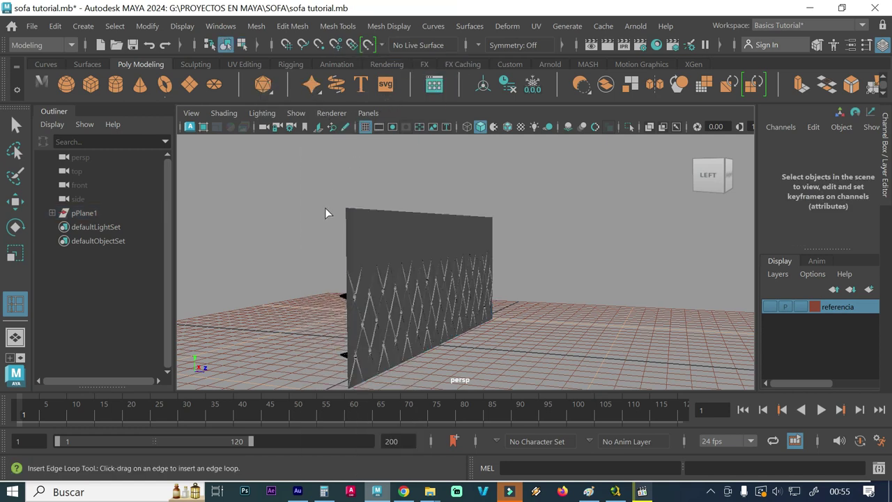
left_click(365, 269)
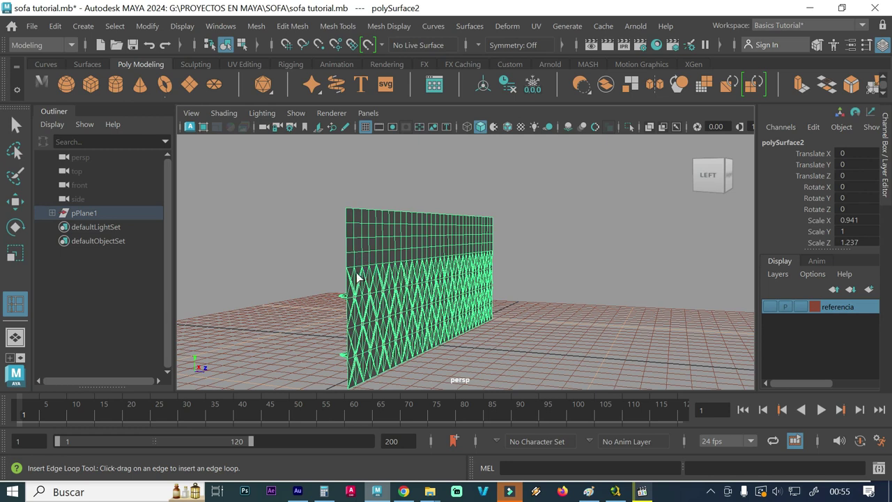
mouse_move(374, 295)
left_mouse_down("alt")
mouse_move(405, 276)
mouse_move(387, 282)
left_mouse_up("alt")
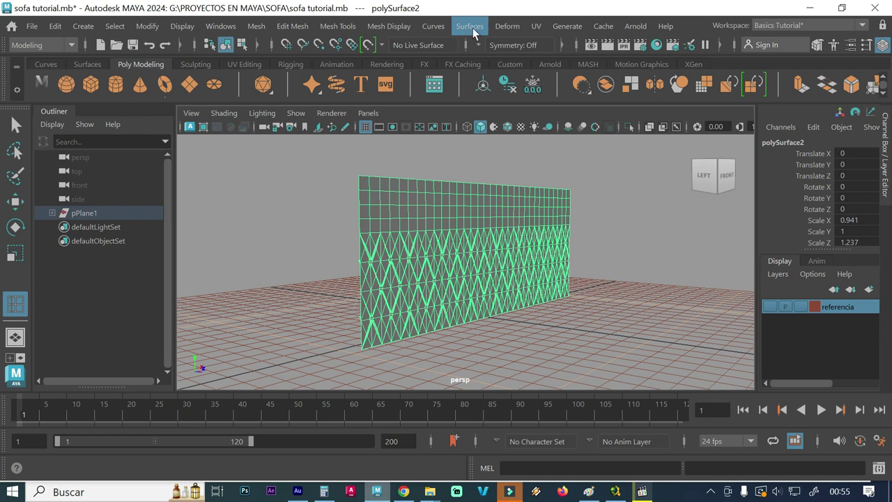
Apply a Bend nonlinear deformer (bend1Handle) to the selected wall mesh from Deform > Nonlinear > Bend
left_click(503, 25)
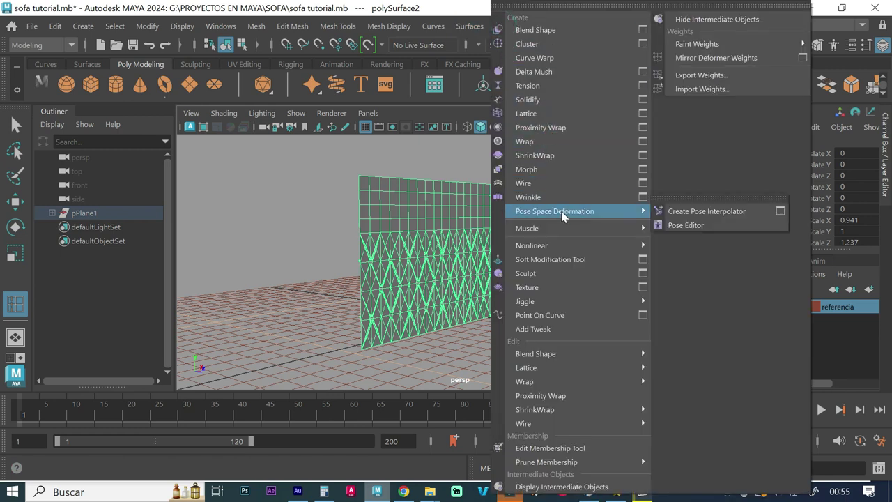
mouse_move(532, 245)
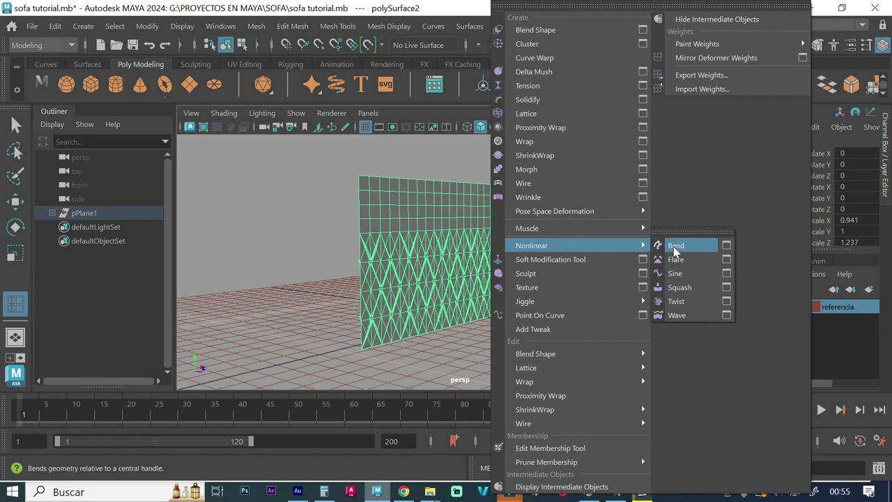
left_click(723, 248)
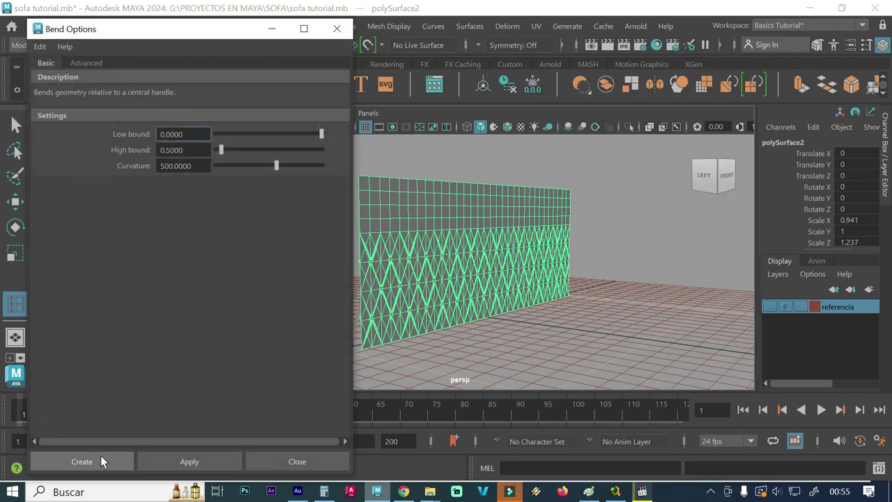
left_click(100, 456)
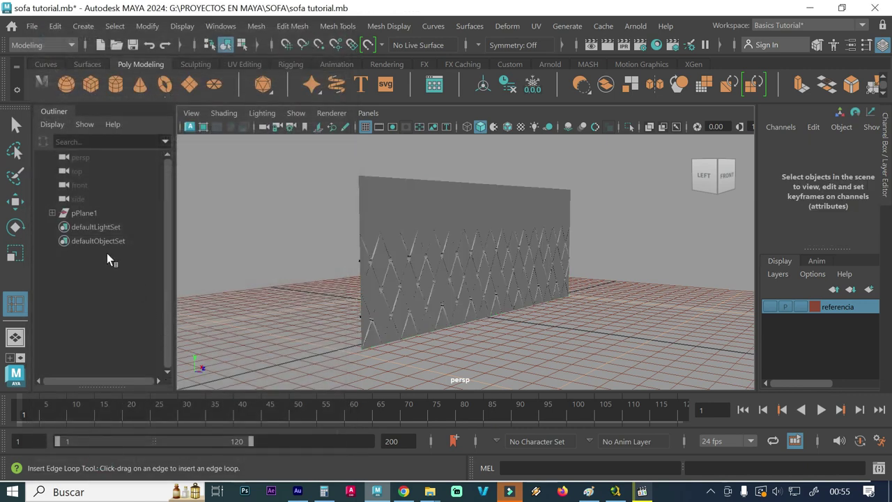
left_click(17, 125)
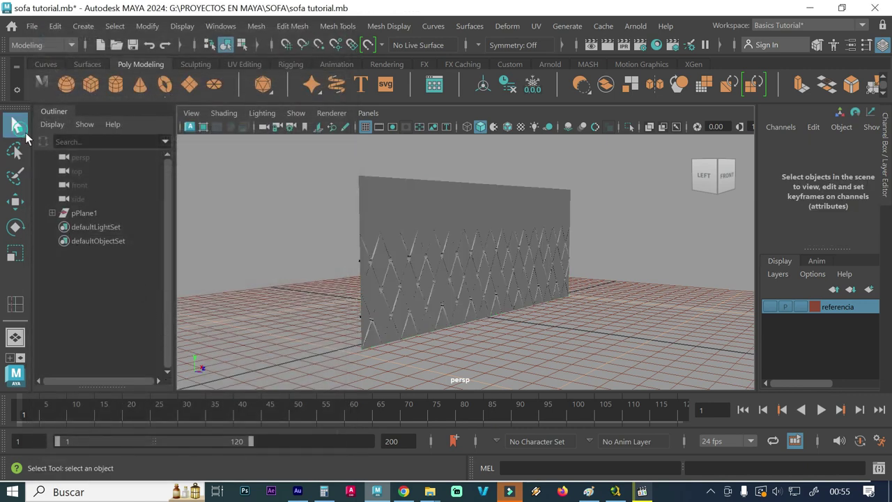
left_click(454, 214)
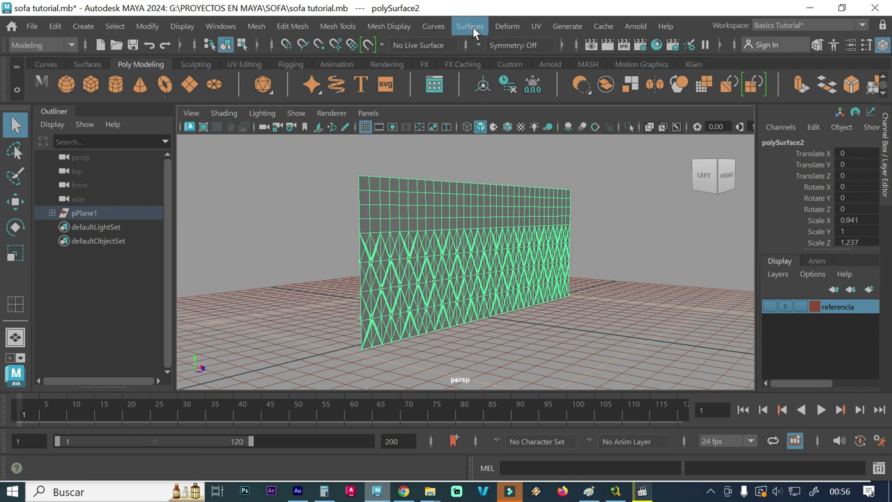
left_click(503, 30)
mouse_move(592, 245)
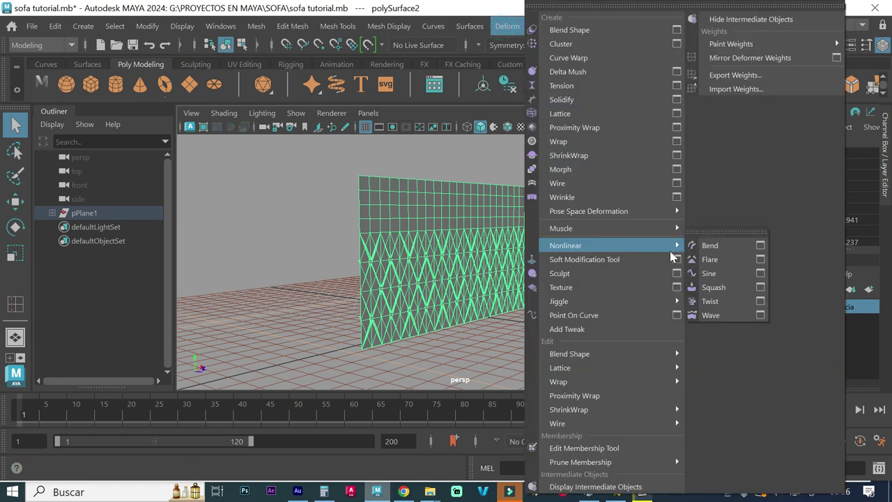
left_click(757, 249)
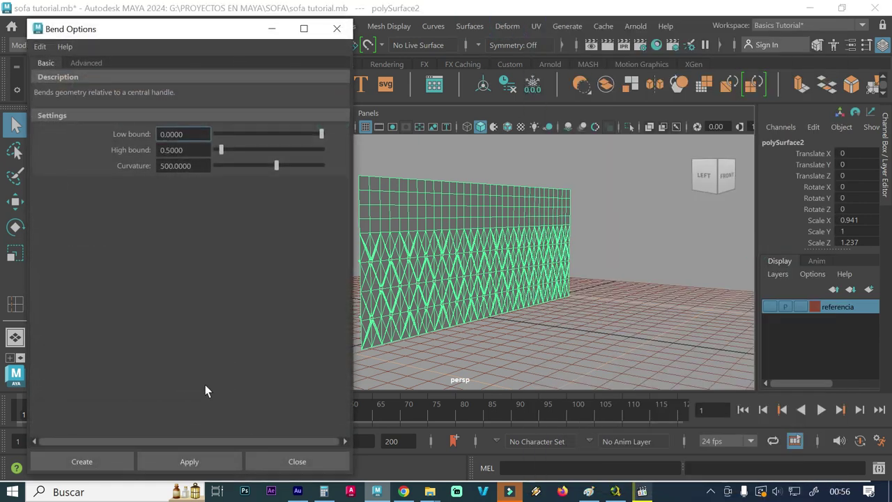
left_click(116, 461)
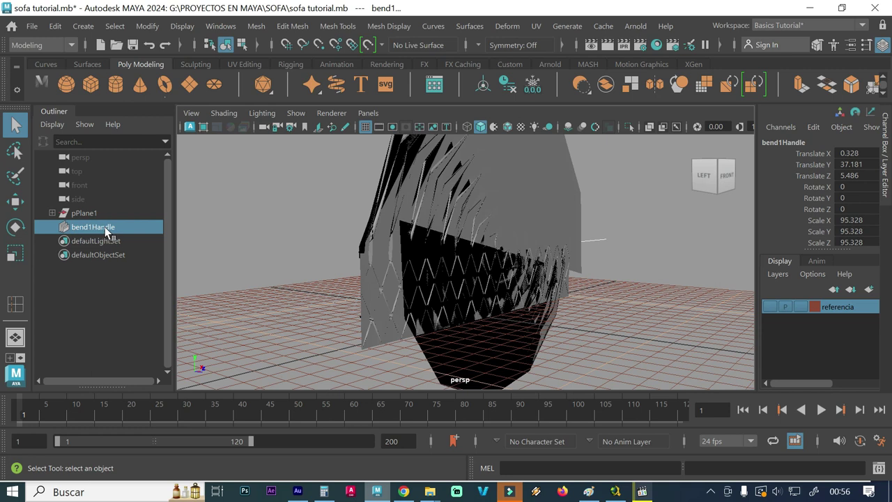
Select bend1Handle and show its transform attributes in the Attribute Editor
key("ctrl+a")
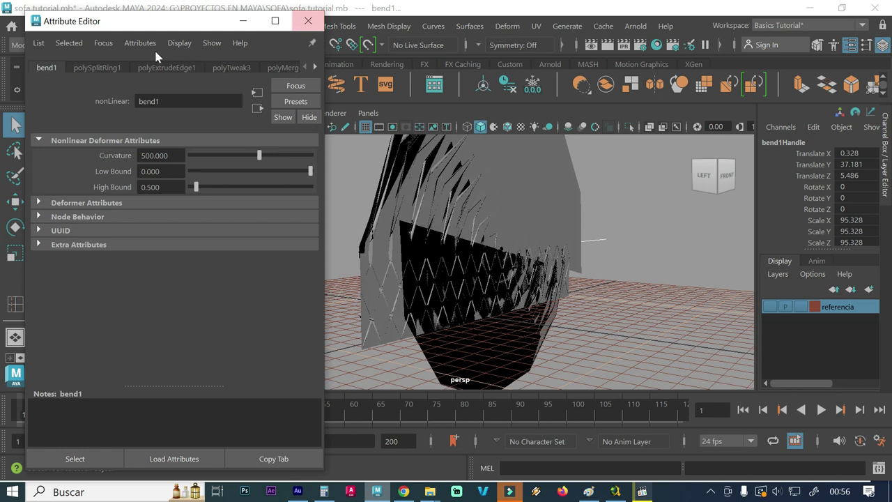
left_click(308, 20)
left_click(106, 230)
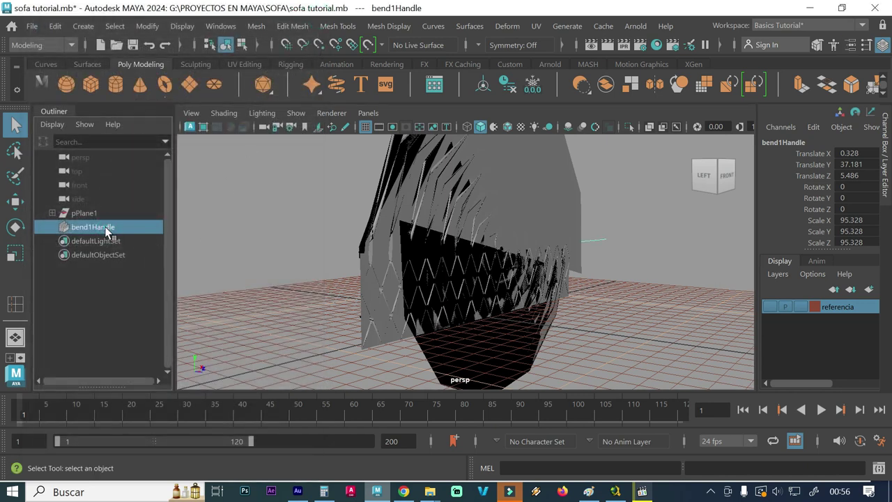
key("ctrl+a")
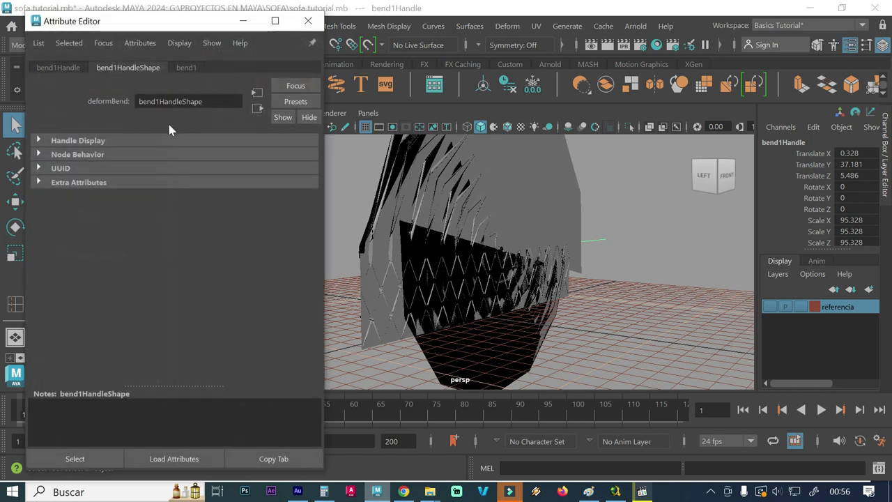
left_click(54, 68)
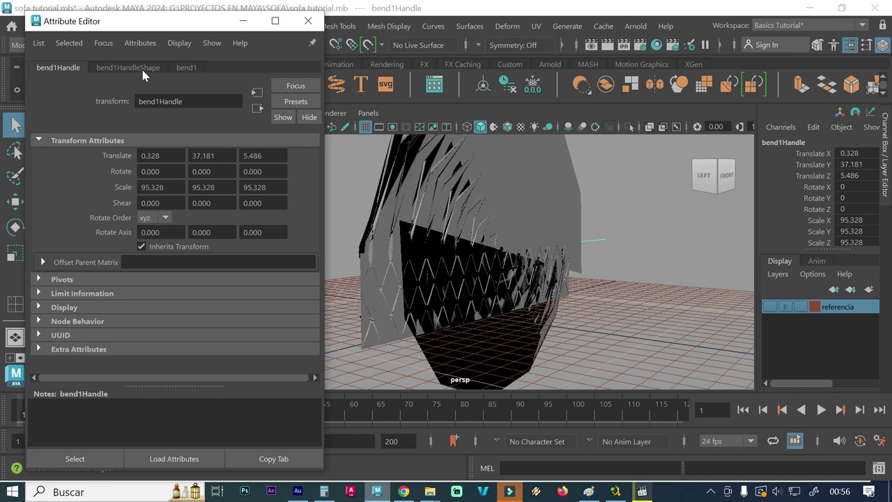
Set bend1Handle's Translate to X 0, Y 50, Z 0
left_click(171, 154)
type("0")
key("Return")
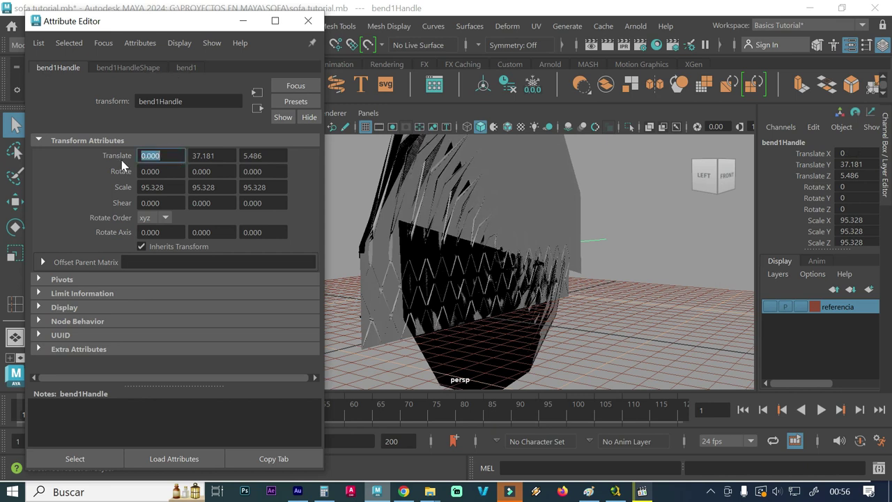
left_click(263, 155)
type("0")
key("Return")
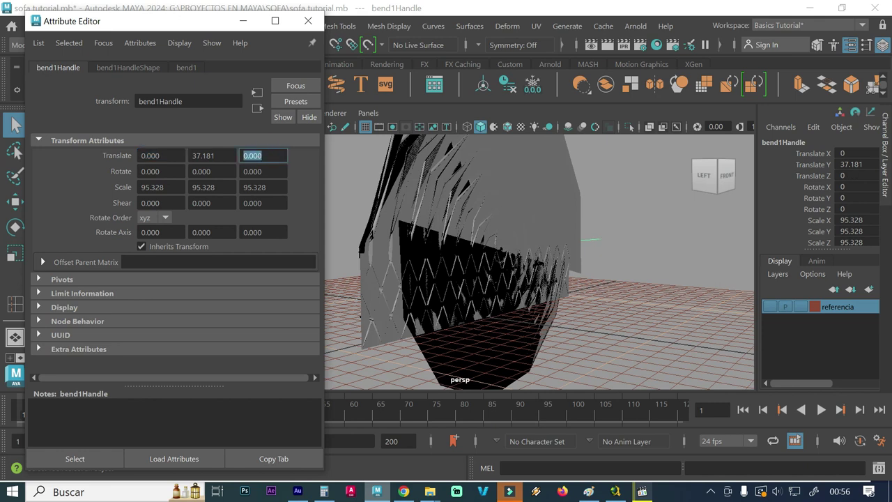
left_click(214, 156)
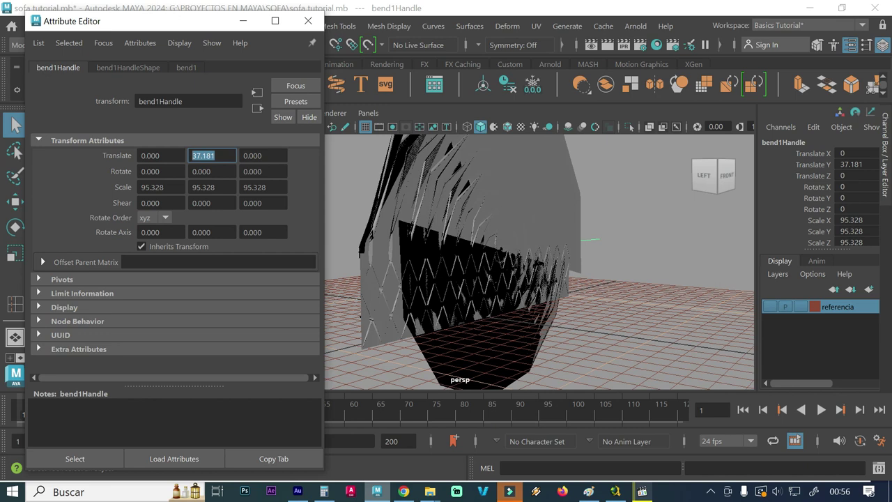
type("50")
key("Return")
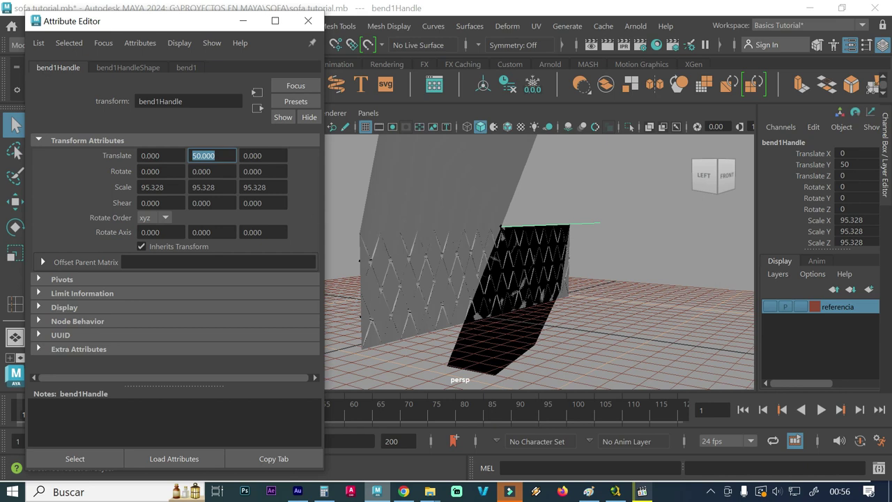
left_click(169, 171)
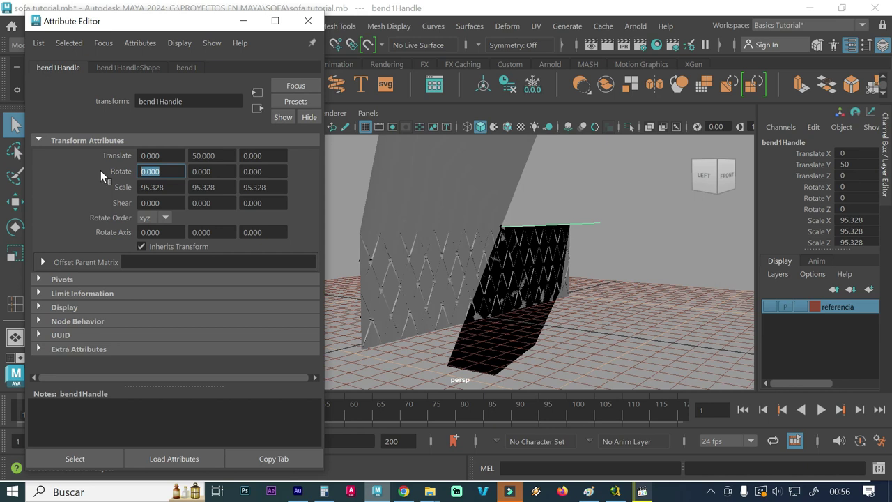
Rotate bend1Handle 90 in Y and orbit to check the curled-over top of the panel
left_click(212, 171)
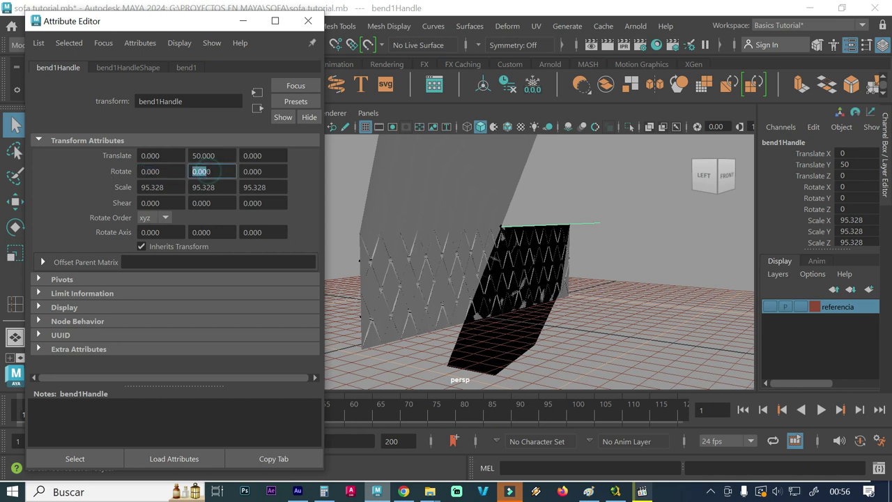
type("90")
key("Return")
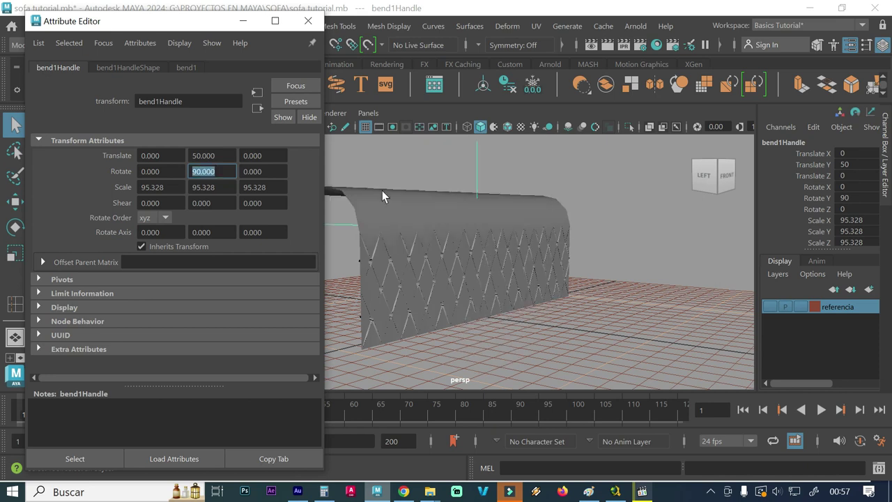
left_click_drag(519, 249, 357, 267, "alt")
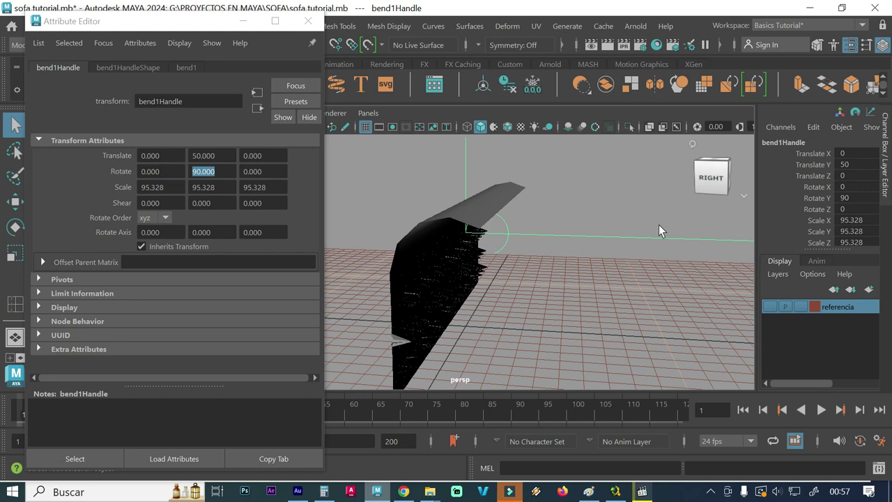
left_click_drag(448, 259, 479, 226, "alt")
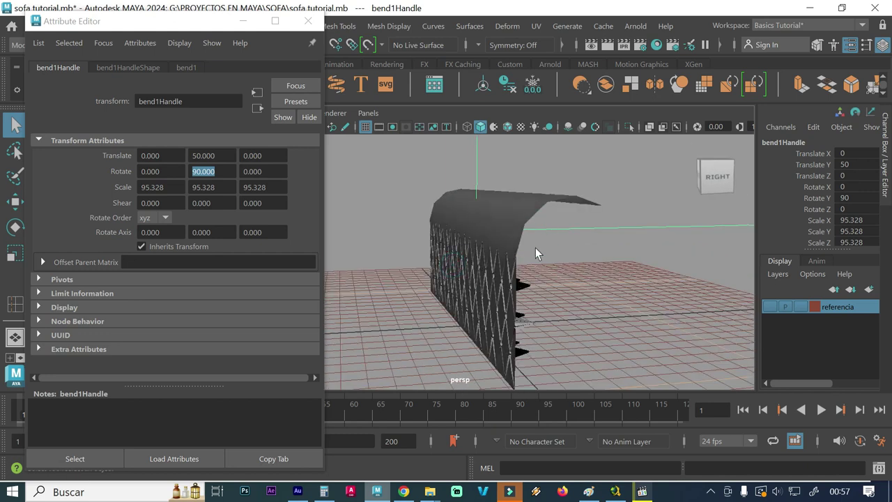
left_click_drag(381, 256, 556, 254, "alt")
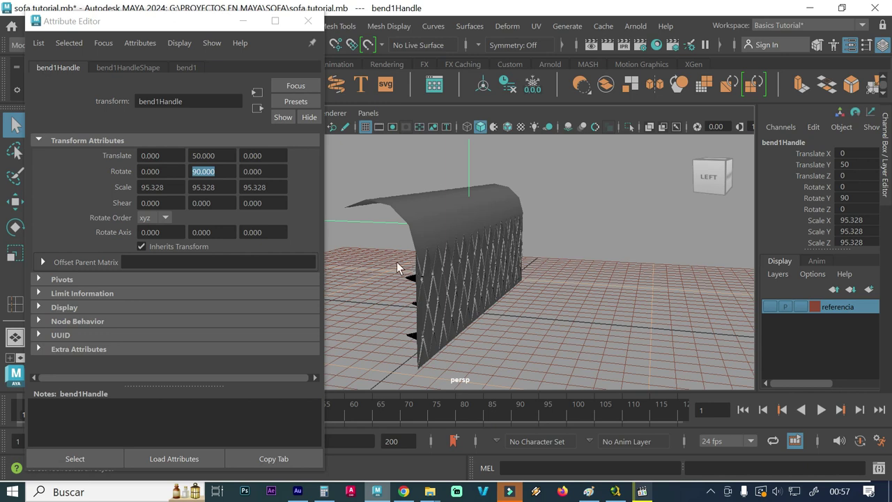
left_click(185, 67)
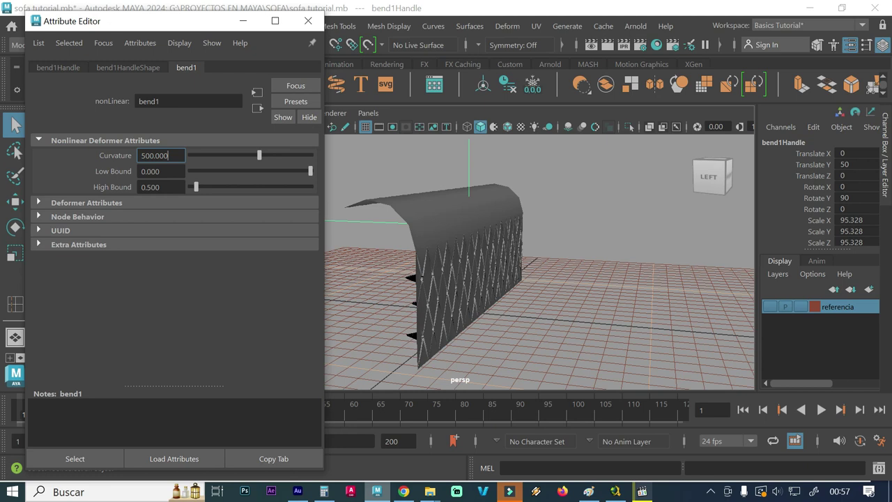
Try bend1Handle Scale X and Y of 80, then reduce Scale X through 60, 50 and 40
left_click(58, 68)
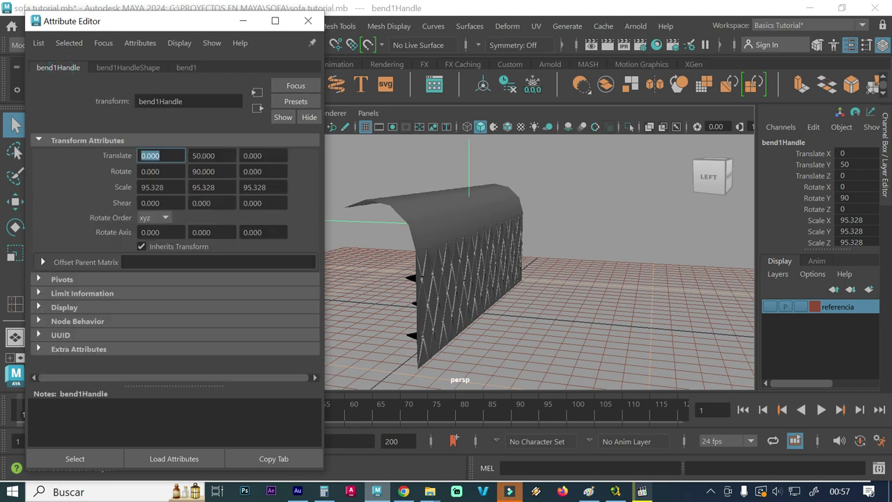
left_click(167, 187)
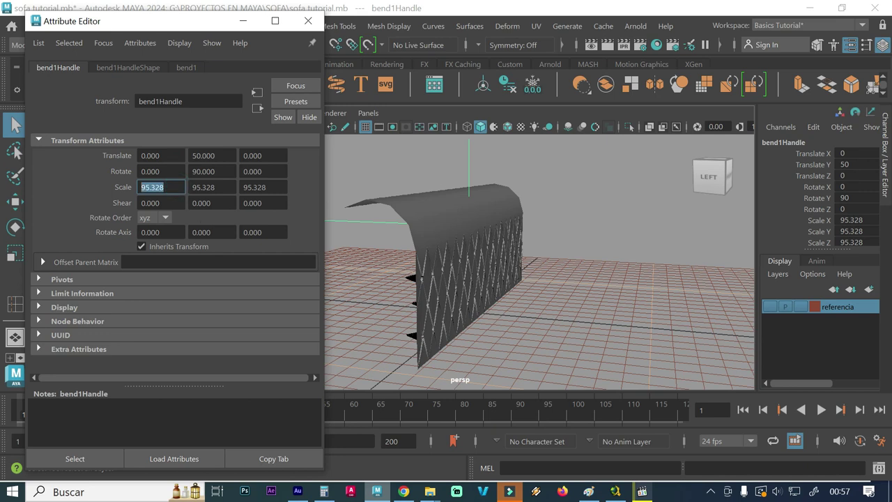
type("80")
key("Return")
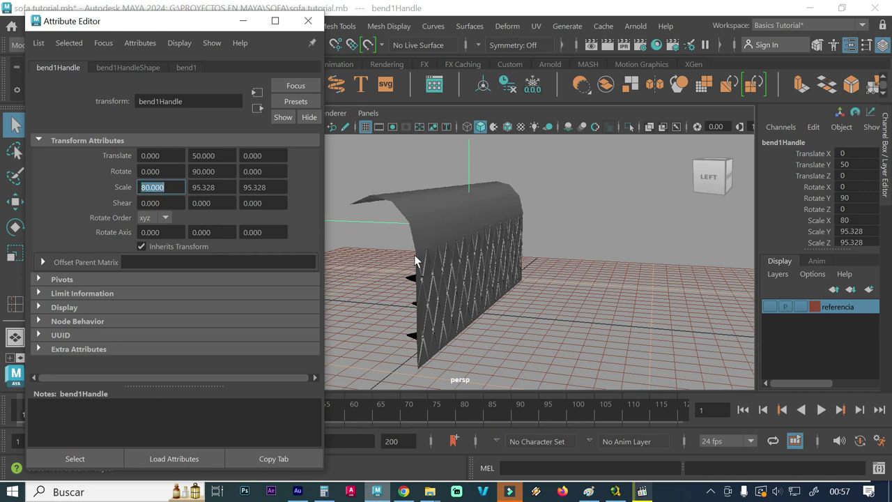
left_click_drag(414, 254, 434, 254, "alt")
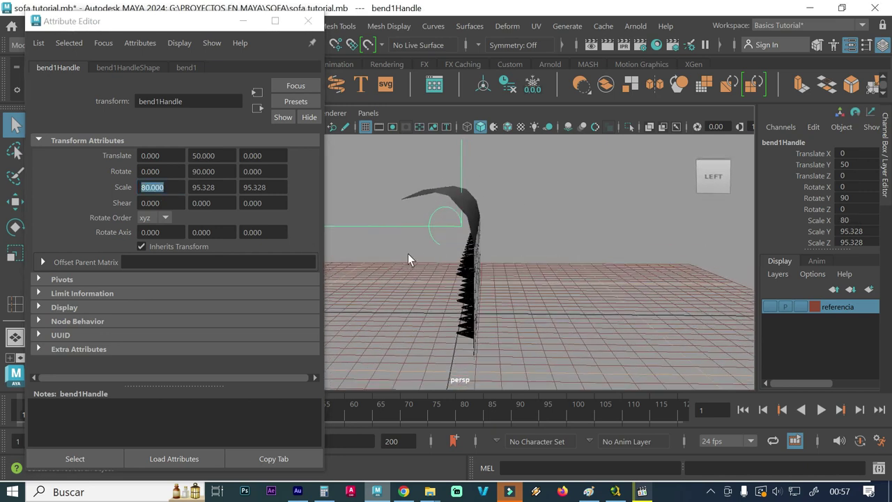
left_click(219, 187)
type("80")
key("Return")
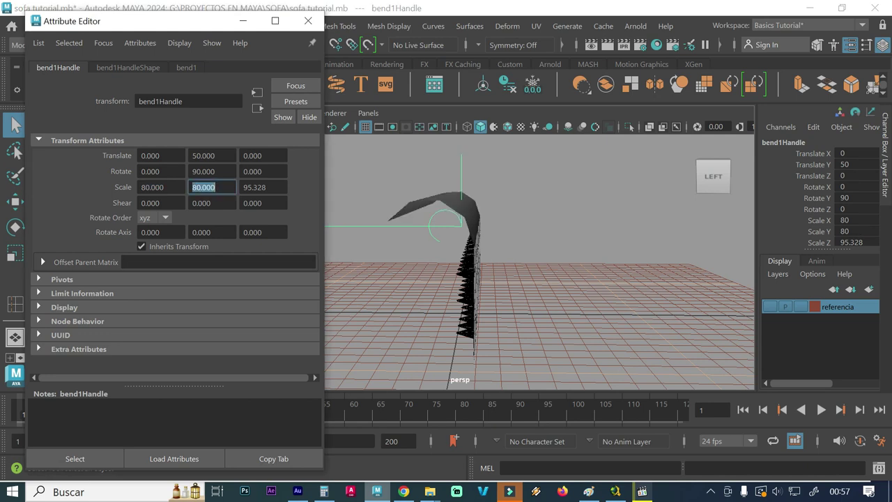
left_click(160, 186)
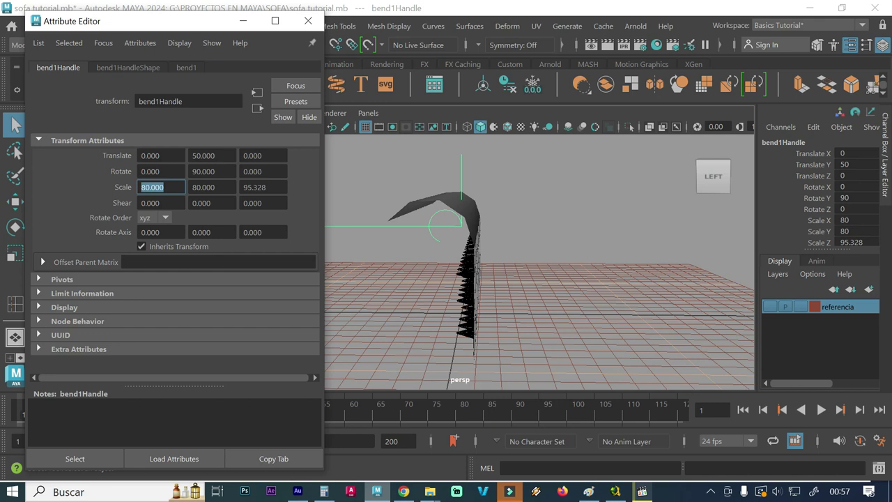
type("60")
key("Return")
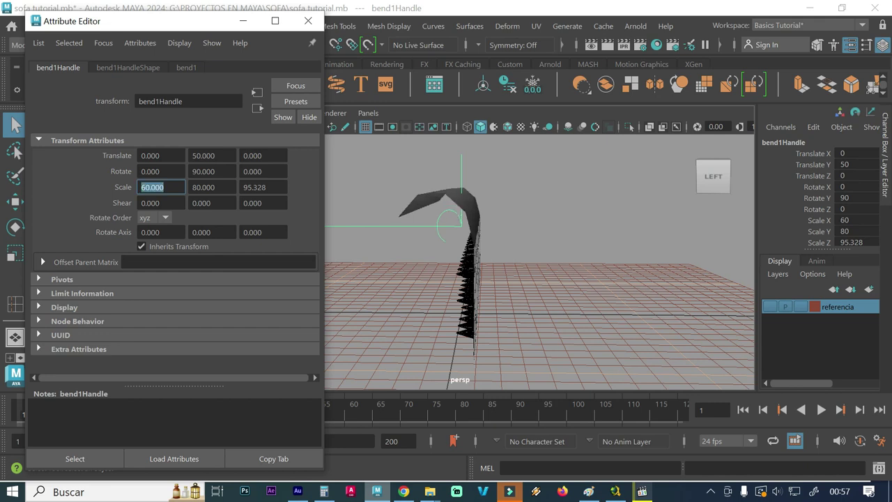
type("50")
key("Return")
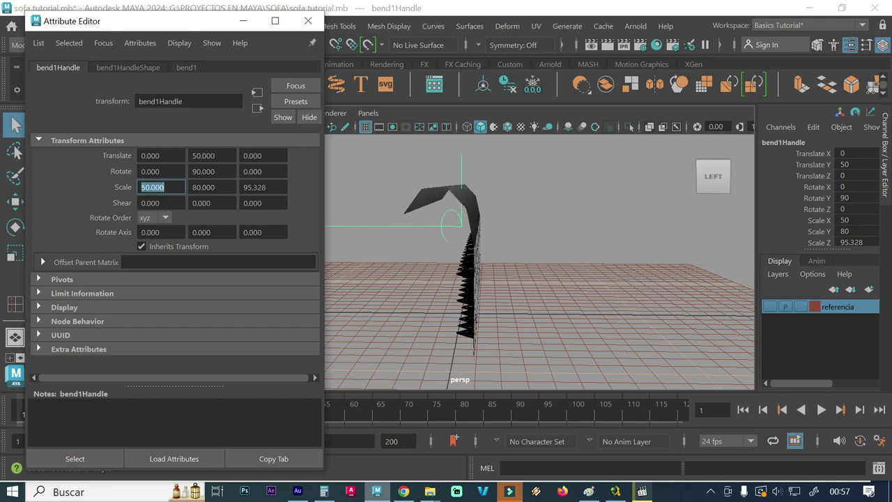
type("40")
key("Return")
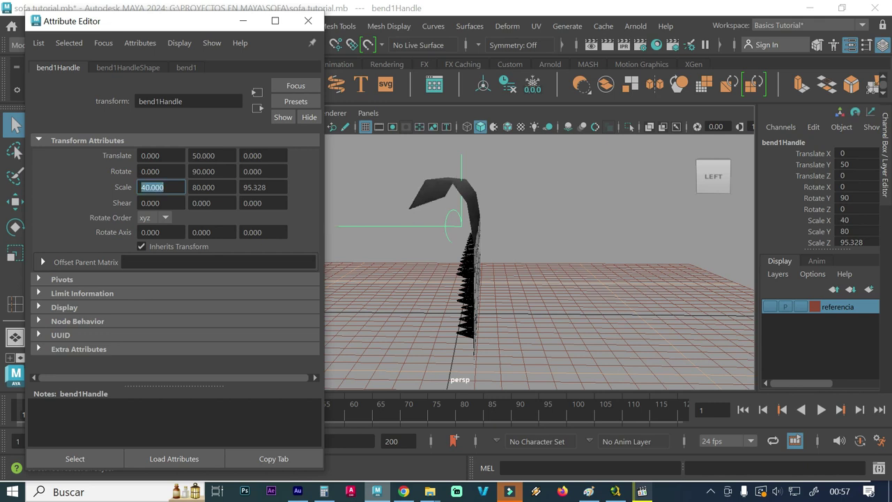
Experiment further with Scale Y and X, settling on Scale X 50 and Scale Y 60
left_click(223, 188)
type("70")
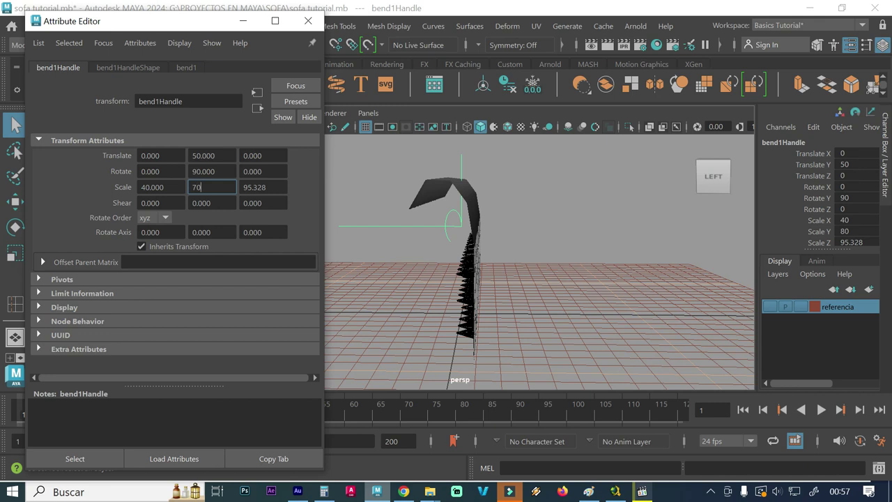
key("Return")
type("05")
key("BackSpace")
key("BackSpace")
type("50")
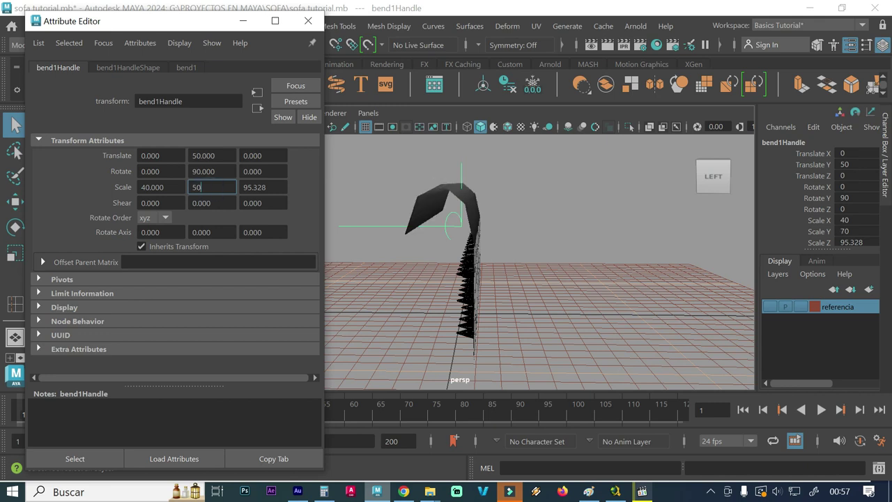
key("Return")
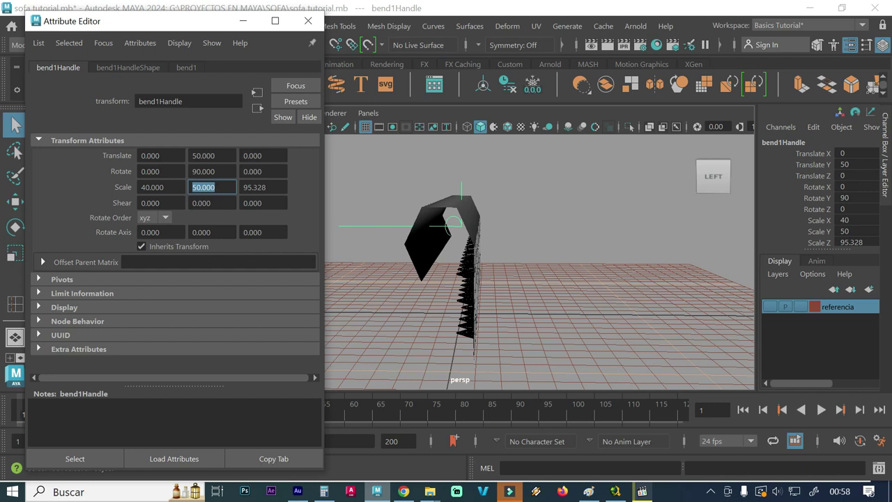
type("24")
key("Return")
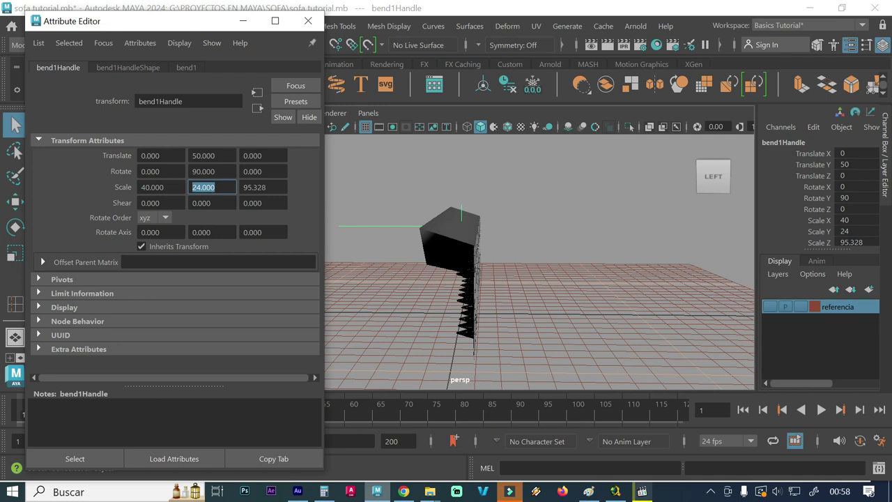
key("shift+Tab")
type("20")
key("Return")
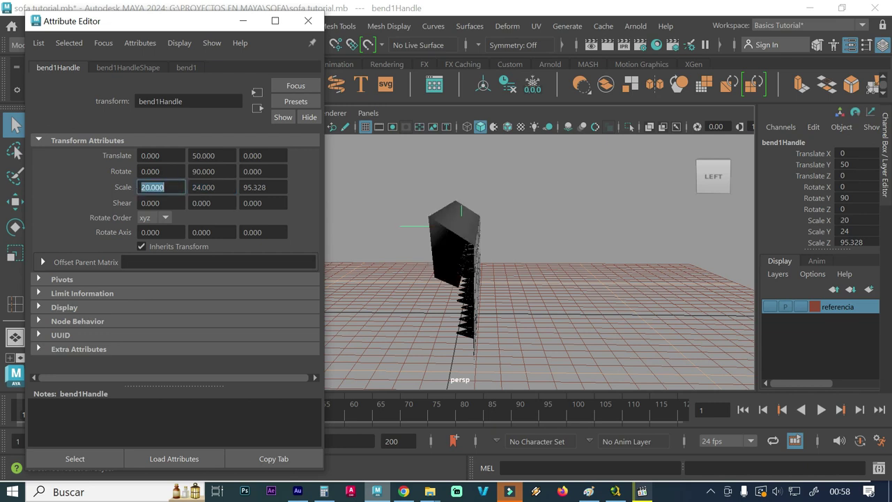
type("50")
key("Return")
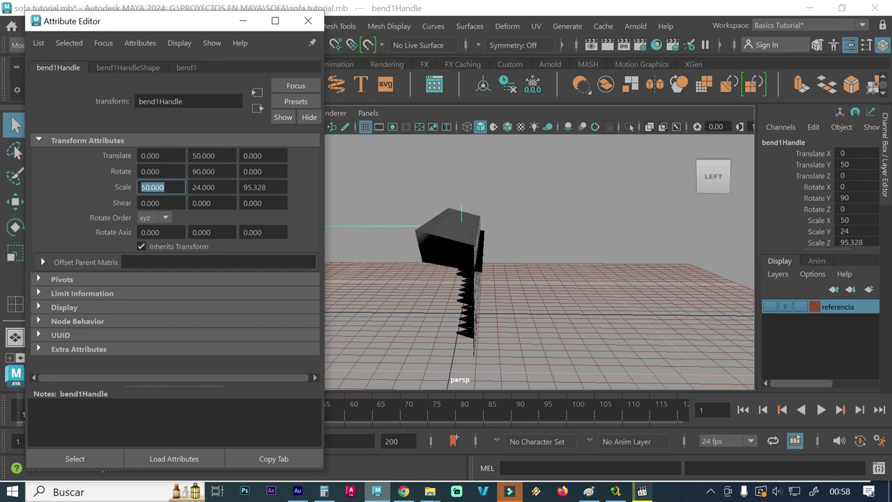
double_click(212, 187)
type("60")
key("Return")
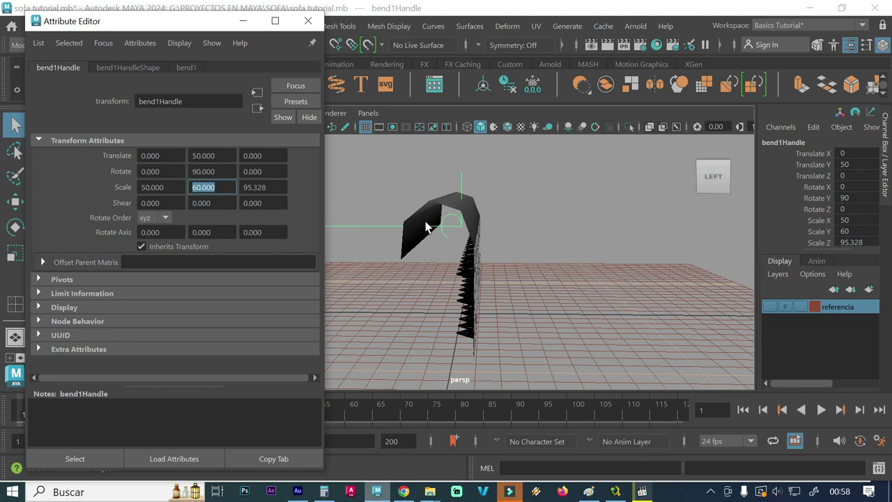
left_click_drag(426, 223, 441, 252, "alt")
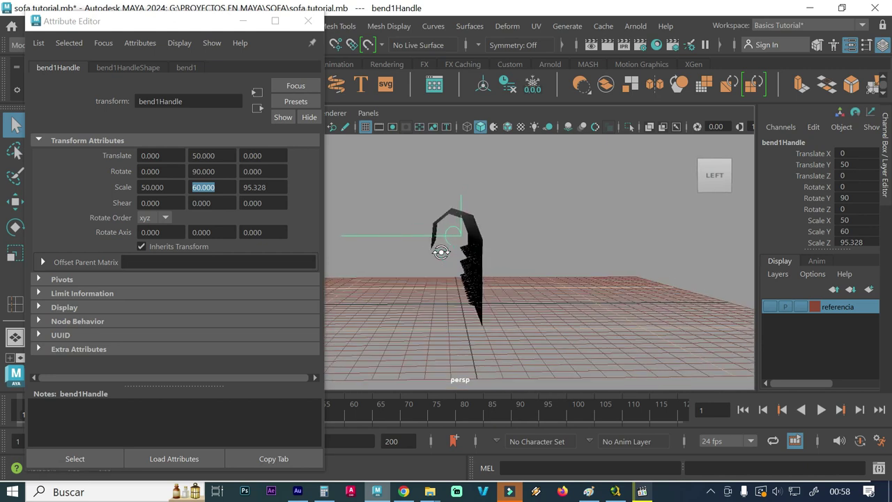
Set bend1's High Bound to 1 after trying 0.1 and 0.5
left_click(185, 67)
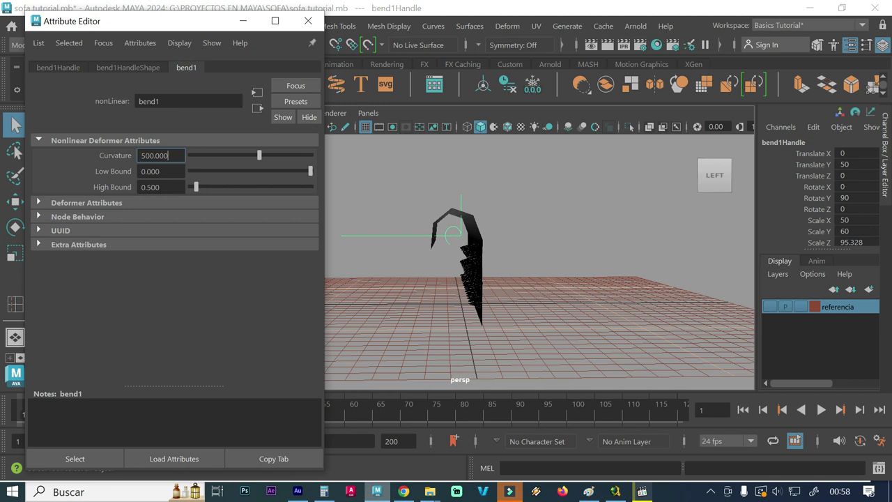
left_click(164, 187)
type("0.1")
key("Return")
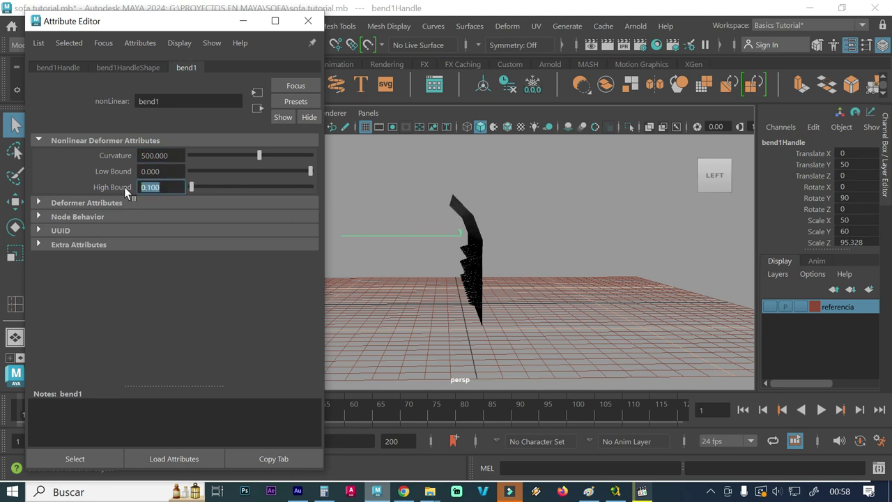
type("1")
key("Return")
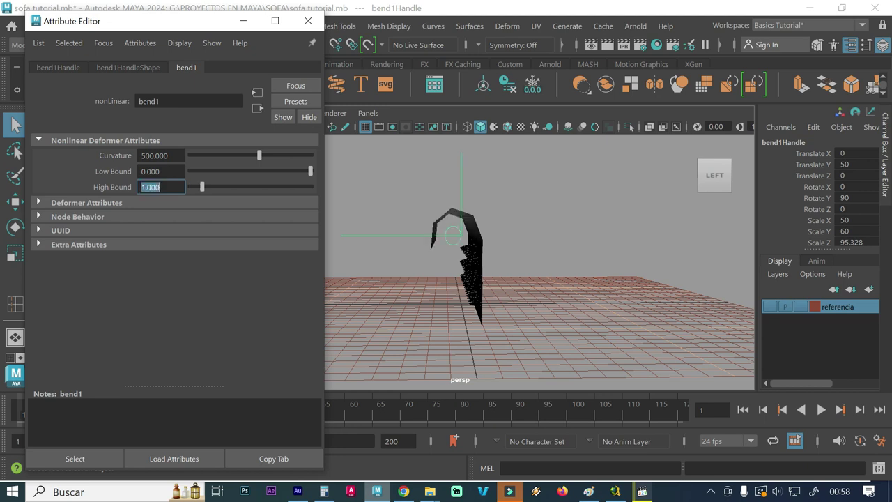
type("0.5")
key("Return")
type("0")
type("1")
key("Return")
Set bend1's Curvature to 700 after trying 900, 60 and 600
key("Tab")
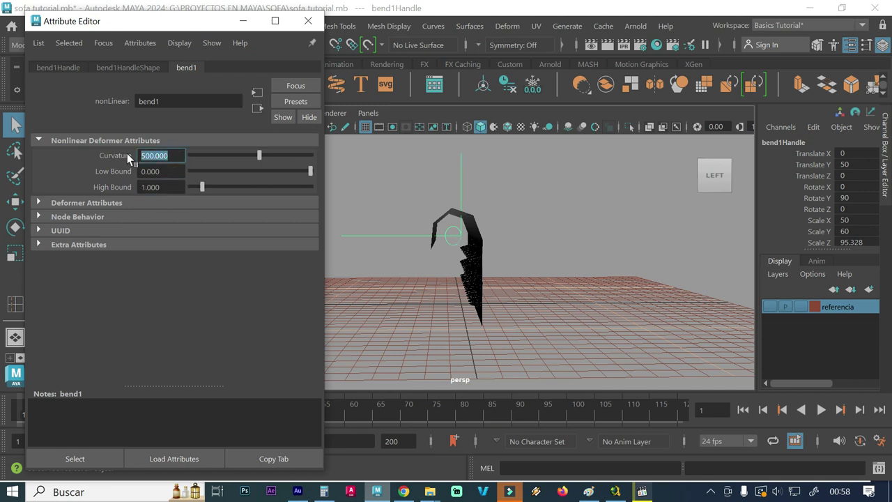
type("900")
key("Return")
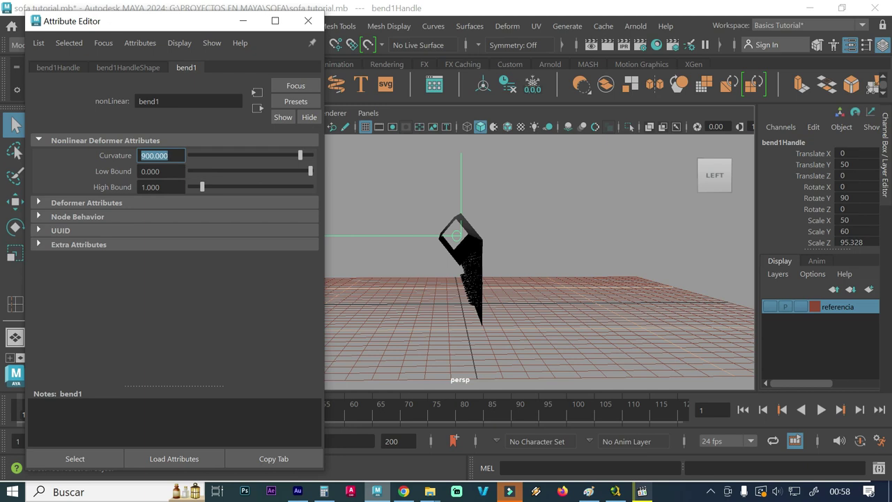
type("60")
key("Return")
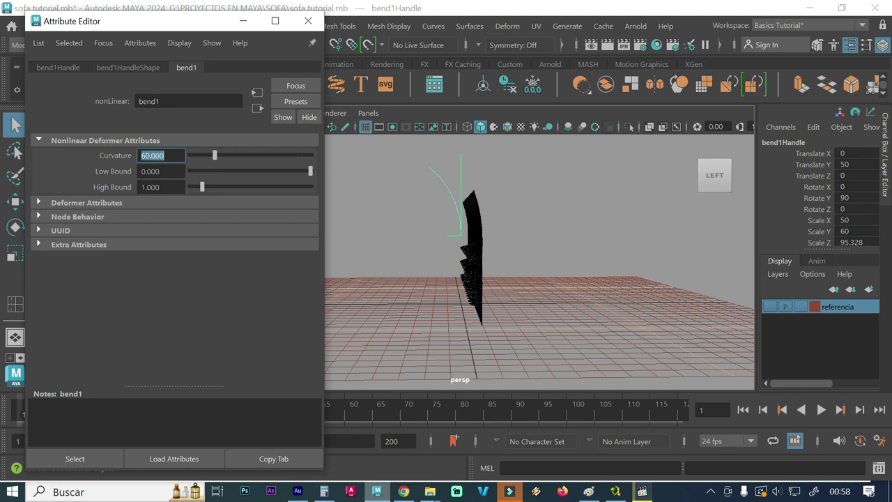
type("60")
type("0")
key("Return")
left_click_drag(383, 245, 383, 243, "alt")
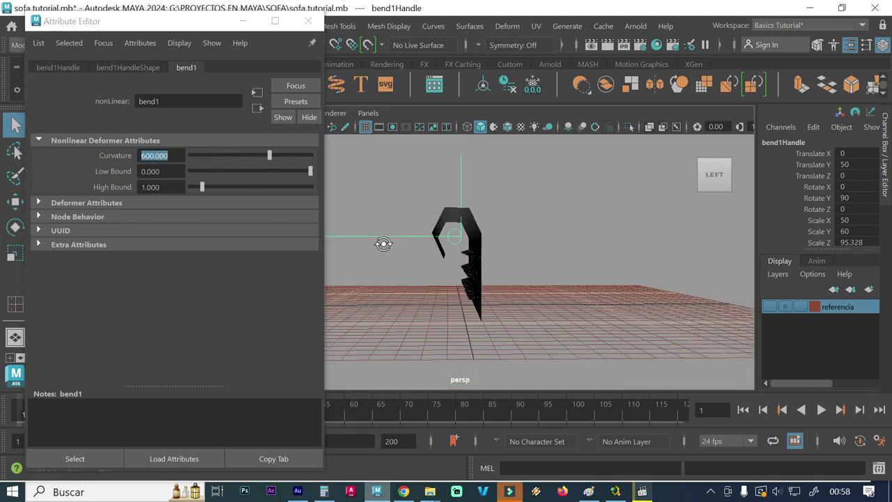
left_click(171, 157)
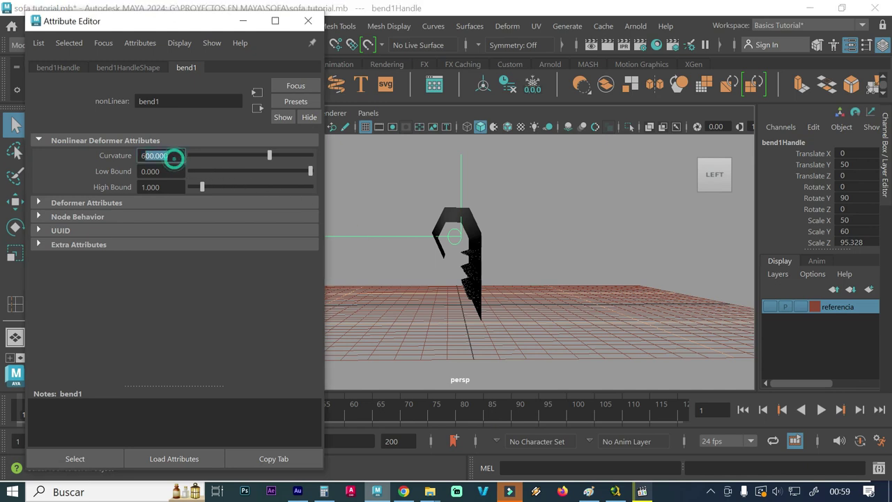
type("700")
key("Return")
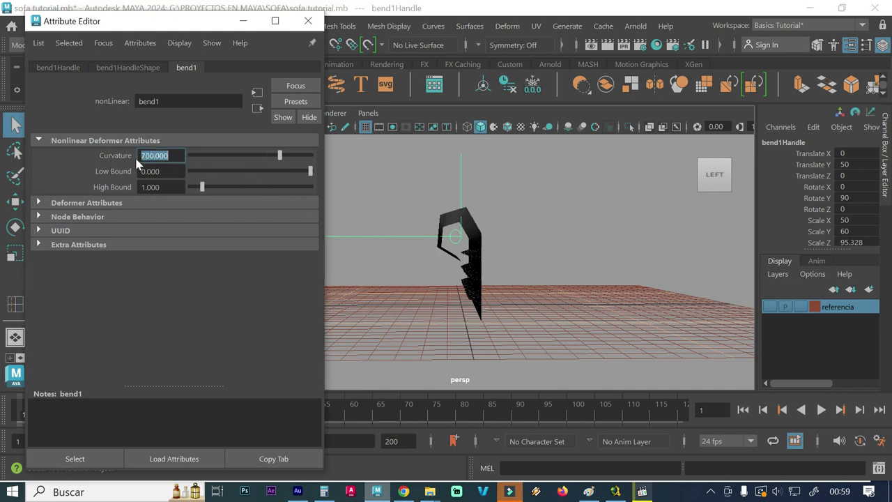
mouse_move(388, 248)
left_mouse_down("alt")
mouse_move(376, 251)
mouse_move(390, 247)
mouse_move(469, 285)
mouse_move(520, 278)
mouse_move(503, 291)
mouse_move(433, 294)
mouse_move(442, 295)
left_mouse_up("alt")
Select bend1Handle and lower bend1's Curvature to 600
left_click(451, 277)
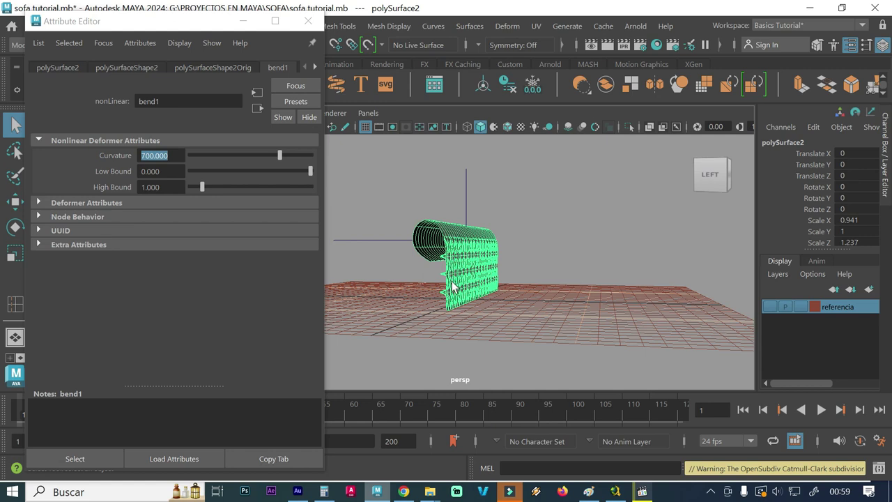
left_click(444, 303)
mouse_move(425, 307)
left_mouse_down("alt")
mouse_move(436, 306)
mouse_move(445, 274)
left_mouse_up("alt")
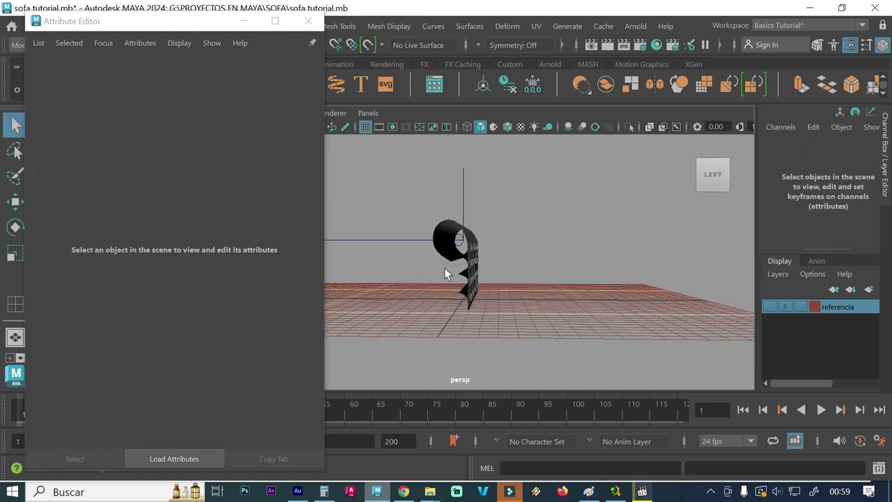
left_click(401, 237)
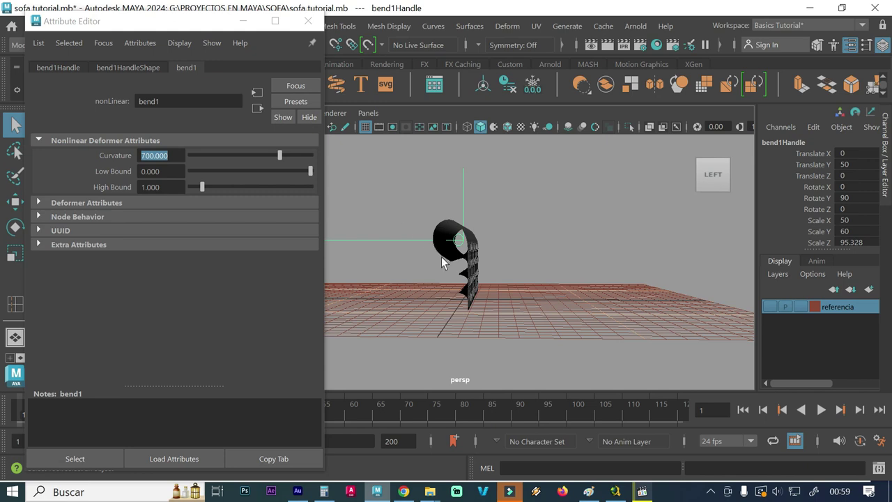
left_click_drag(459, 275, 458, 289, "alt")
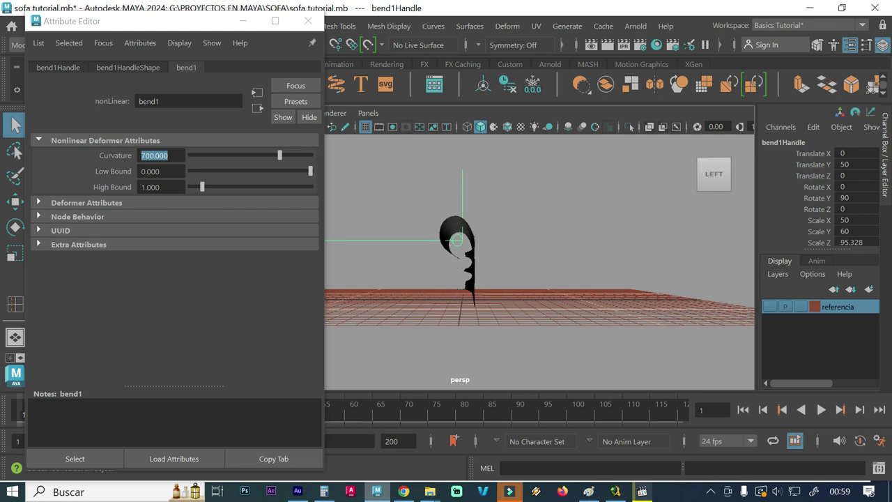
left_click(171, 154)
left_click(141, 155)
type("600")
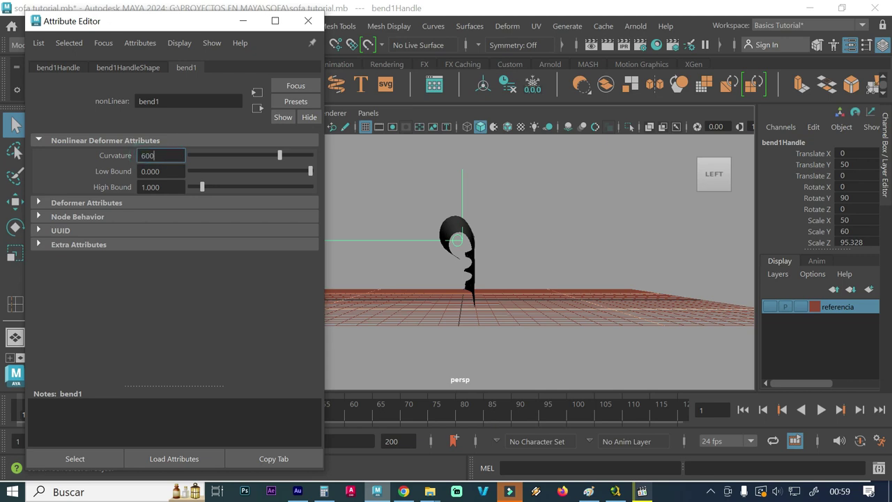
key("Return")
left_click(403, 491)
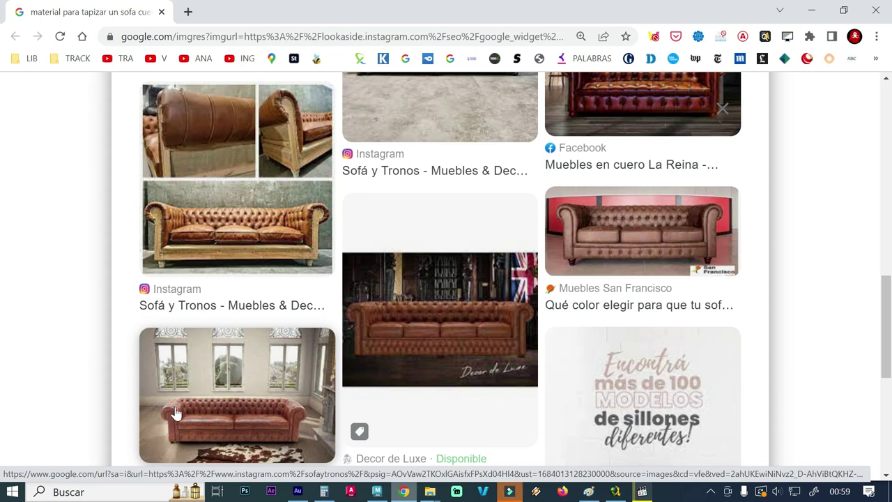
View the Instagram Chesterfield sofa reference image in Chrome, then return to Maya
scroll(453, 222, "up", 3)
left_click(452, 221)
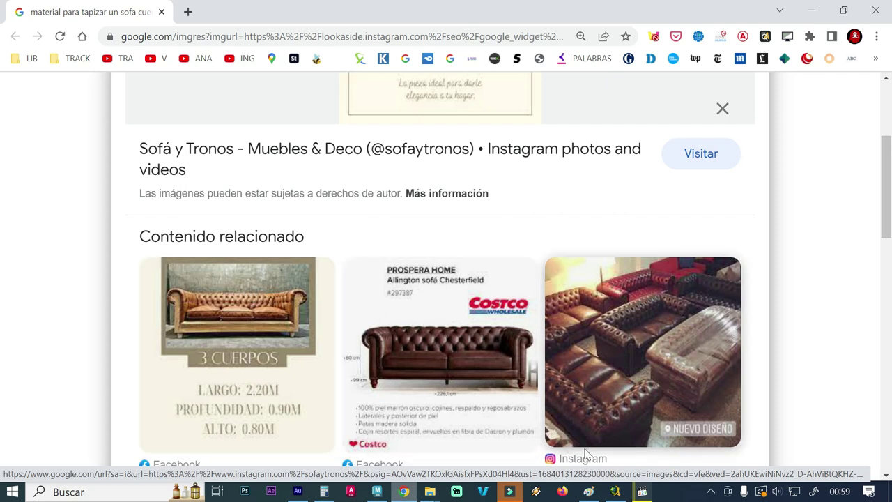
left_click(382, 492)
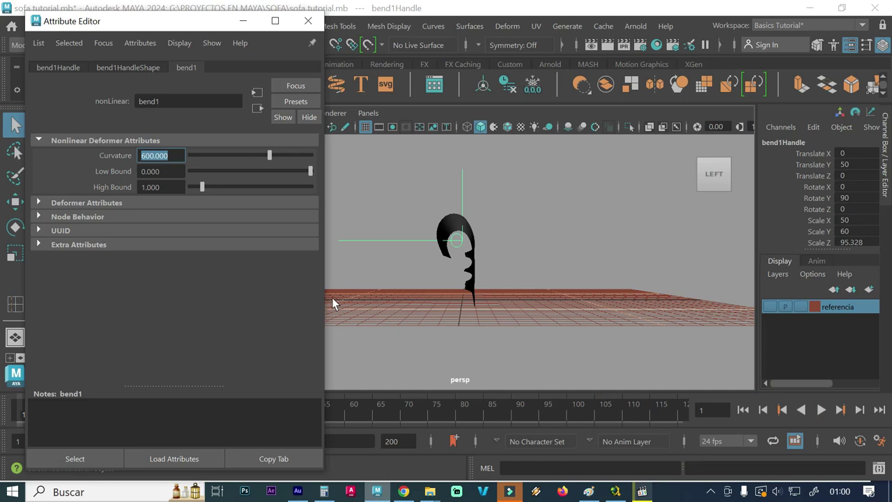
Briefly try Curvature 1, undo it, then set bend1's Curvature to 650
type("1")
left_click(301, 27)
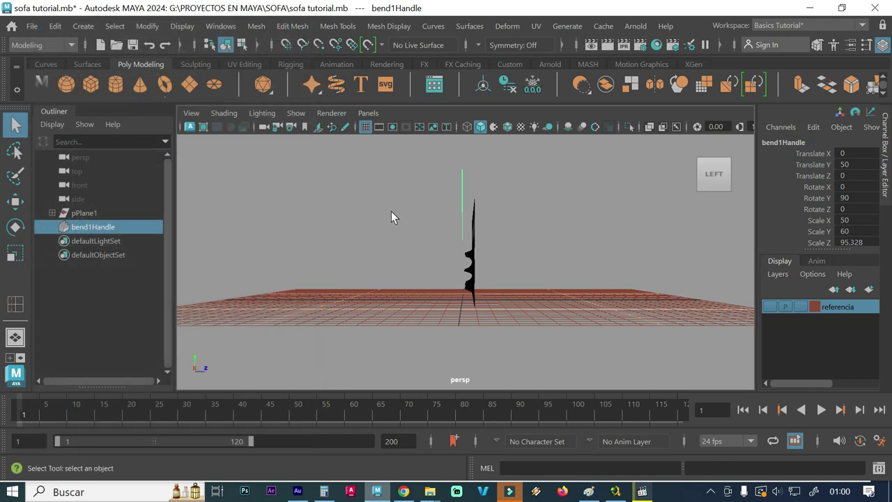
key("ctrl+z")
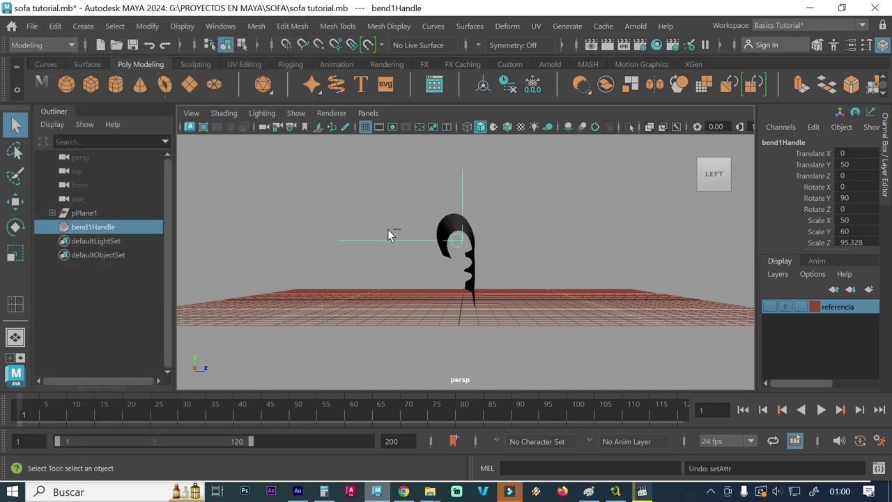
left_click(377, 259)
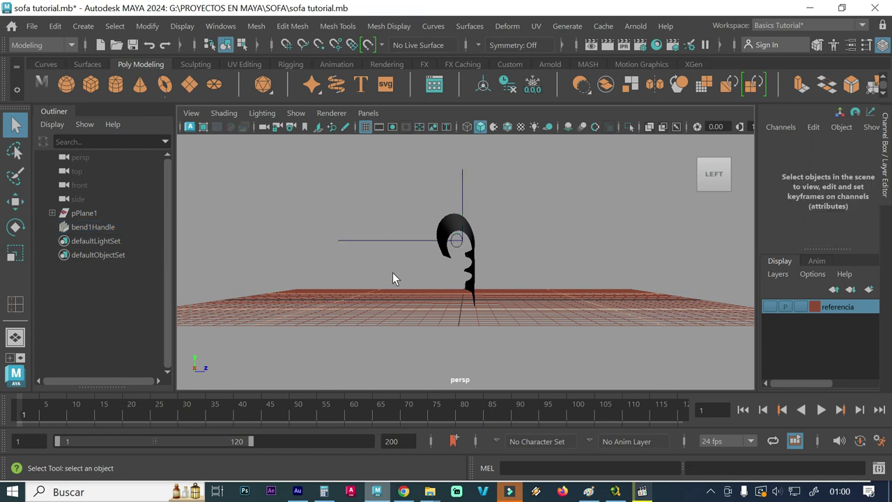
left_click(110, 229)
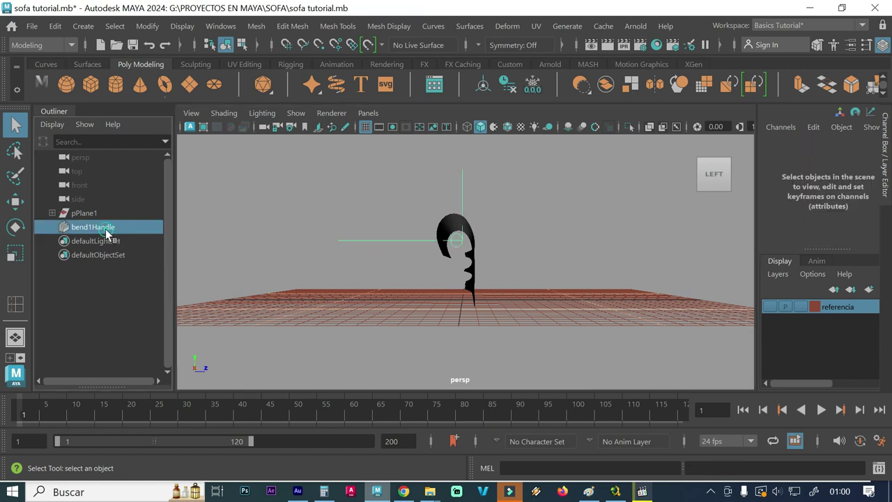
key("ctrl+a")
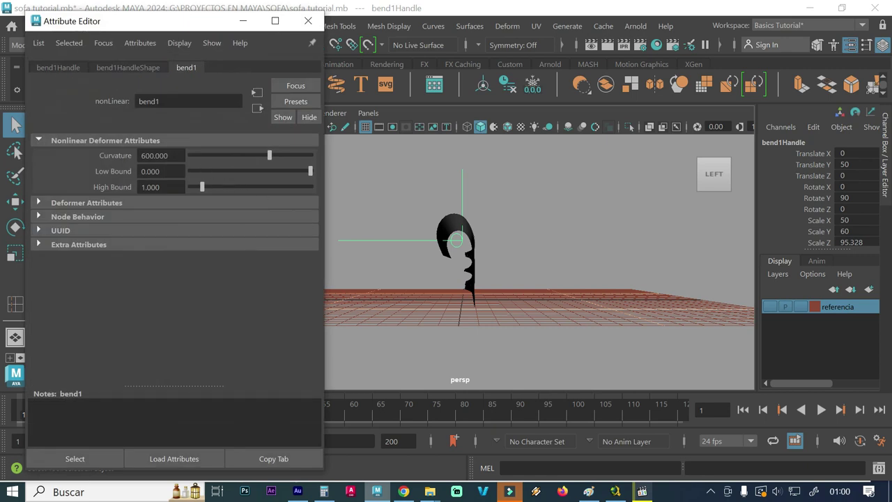
left_click_drag(441, 240, 441, 246, "alt")
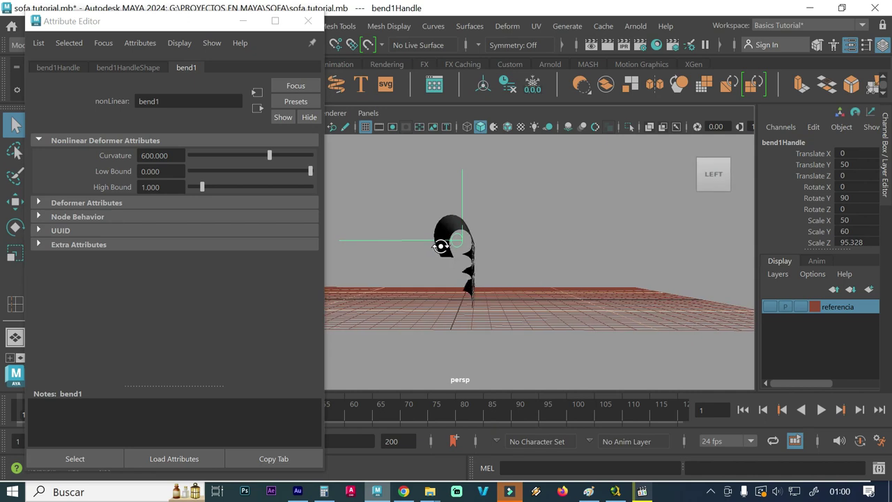
left_click(172, 160)
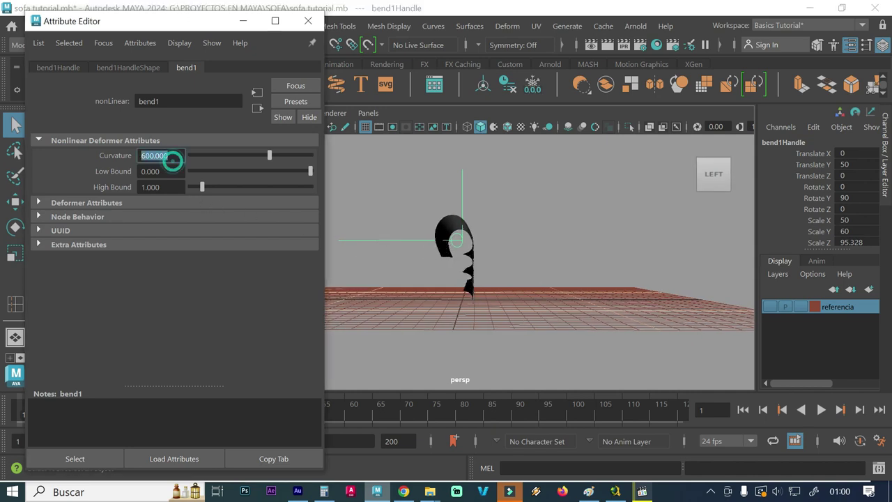
type("650")
key("Return")
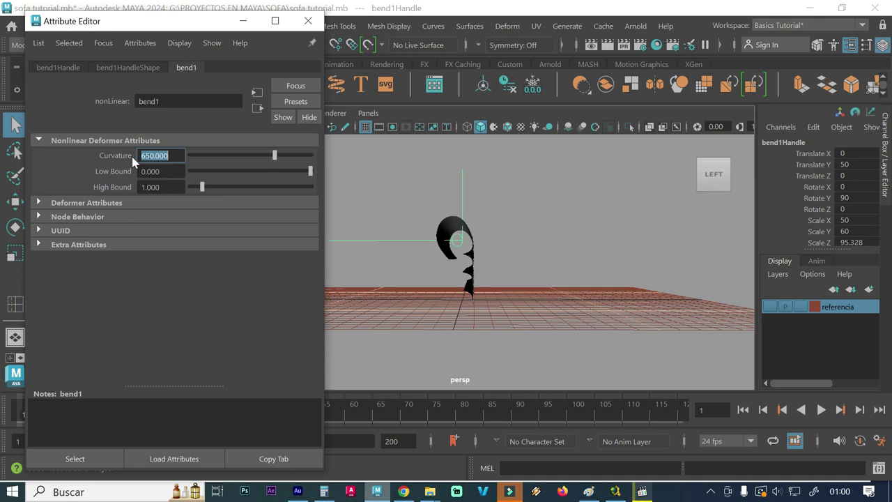
Check the curl from the side and four-view layouts, then close the Attribute Editor
mouse_move(408, 265)
left_mouse_down("alt")
mouse_move(420, 265)
mouse_move(412, 261)
left_mouse_up("alt")
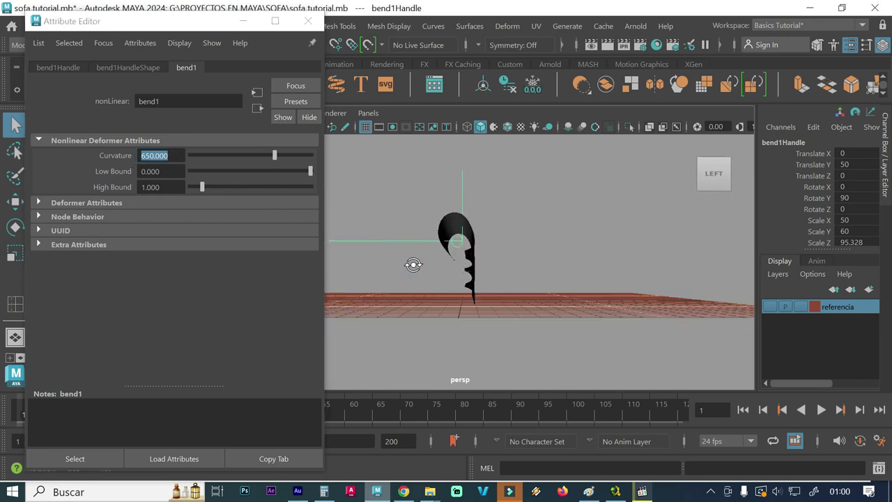
left_click(712, 175)
middle_click_drag(581, 251, 568, 153, "alt")
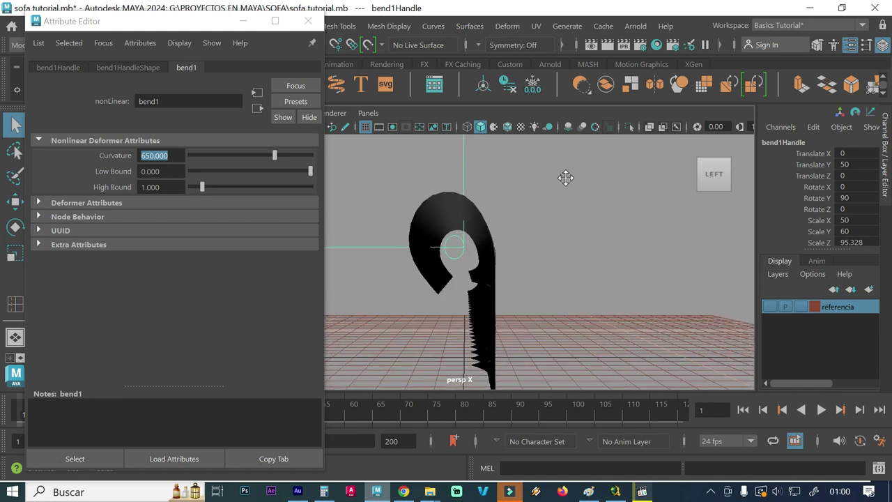
key("space")
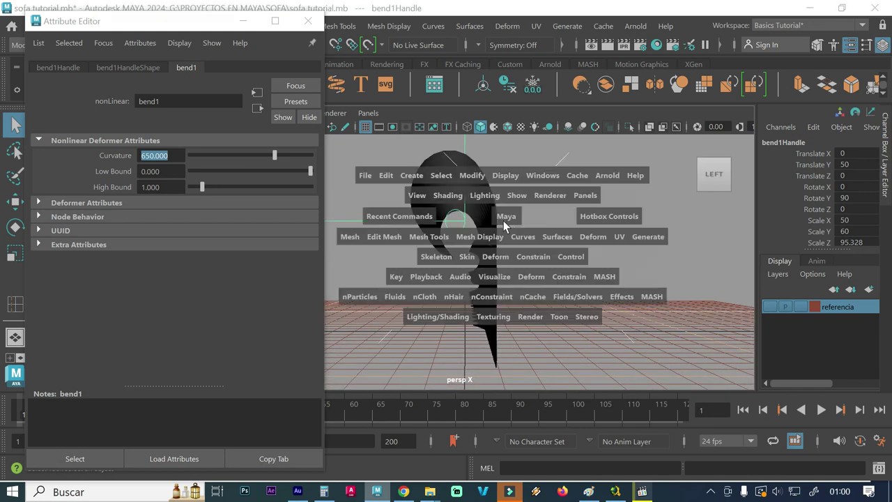
key("space")
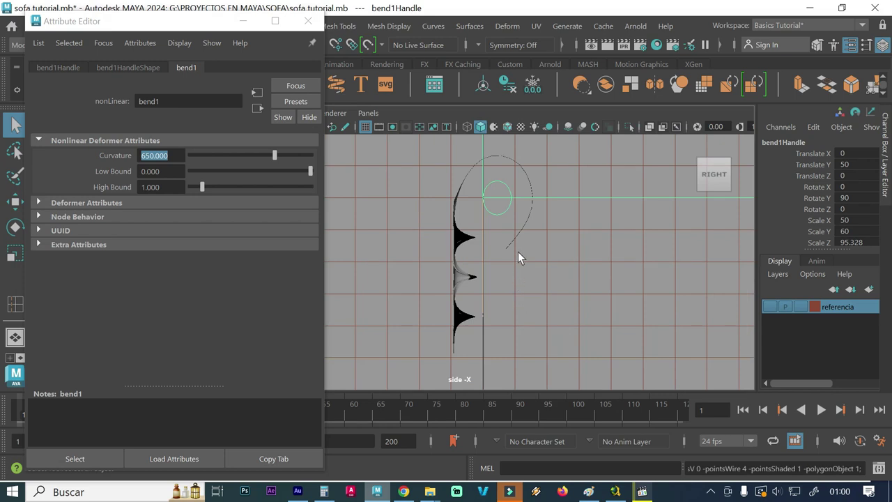
key("space")
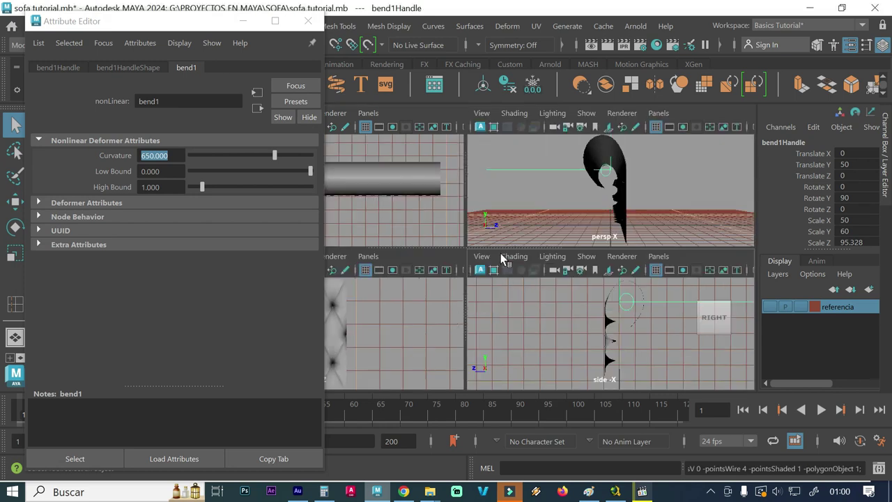
key("space")
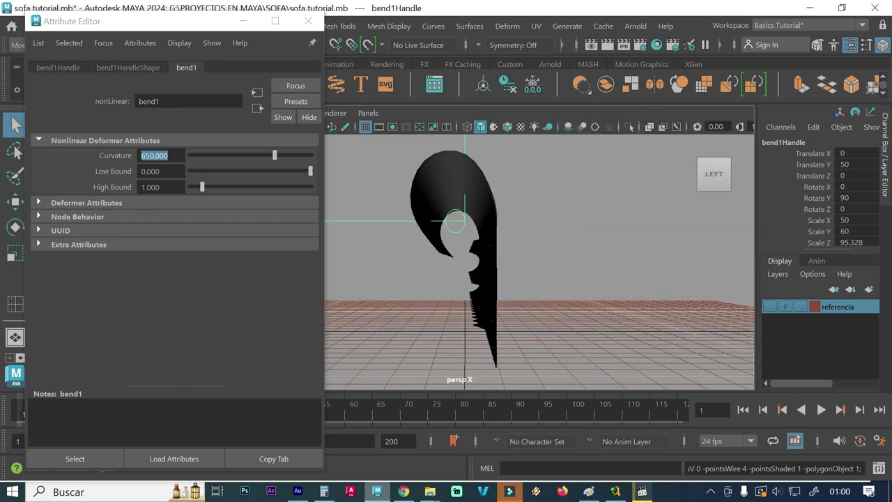
left_click(71, 68)
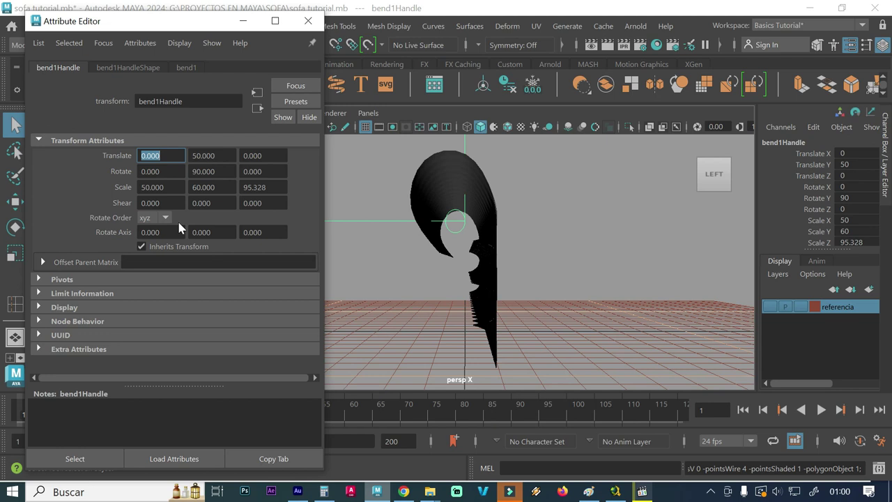
left_click(176, 67)
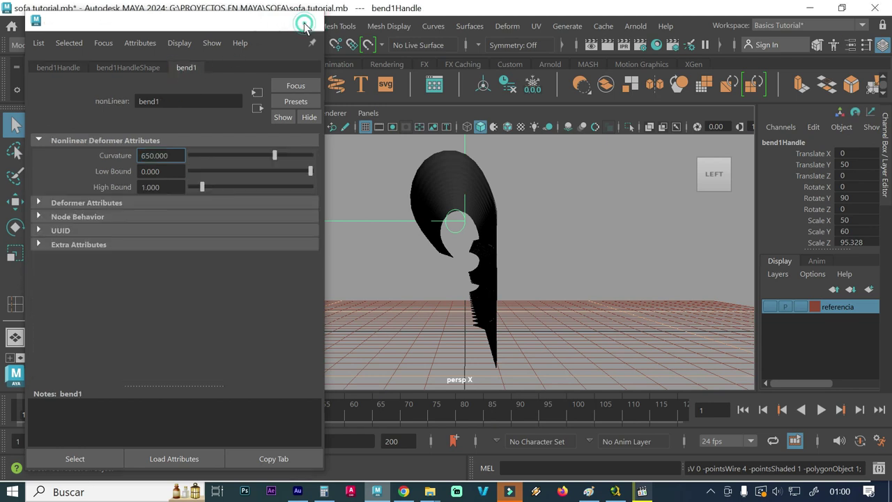
left_click(308, 20)
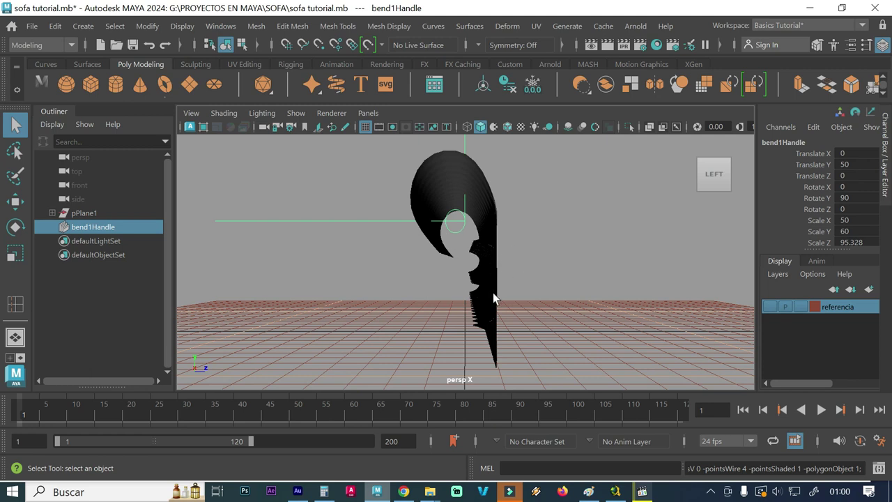
Frame the tufted panel full-size in a maximized front view, then open the Create menu
left_click_drag(461, 305, 418, 306, "alt")
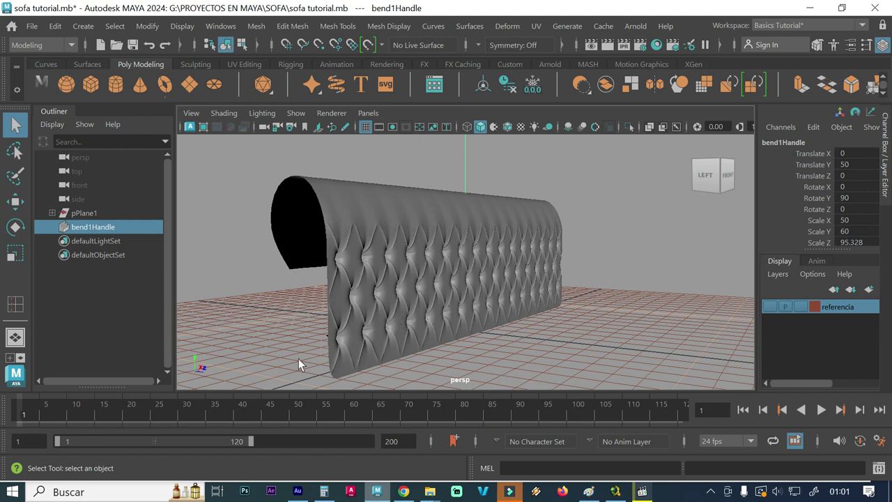
key("space")
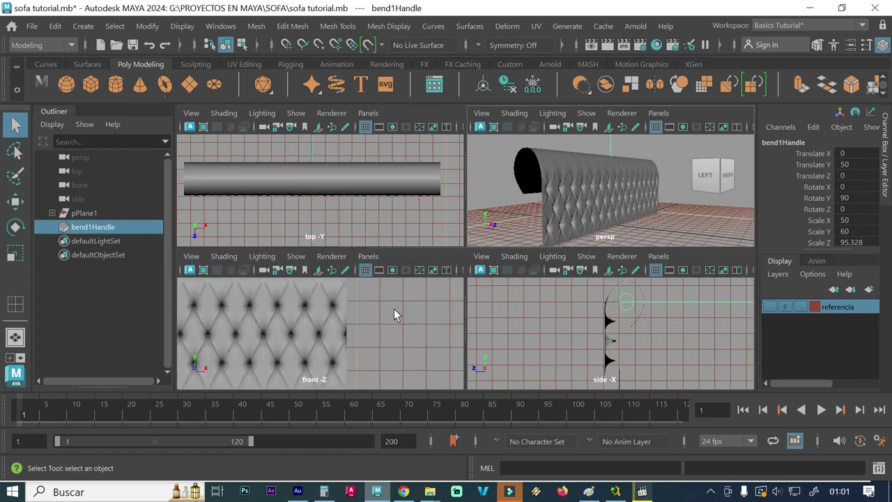
key("space")
mouse_move(418, 313)
right_mouse_down("alt")
mouse_move(281, 295)
mouse_move(254, 273)
mouse_move(434, 293)
mouse_move(341, 287)
right_mouse_up("alt")
middle_click_drag(368, 281, 442, 279, "alt")
mouse_move(442, 278)
right_mouse_down("alt")
mouse_move(411, 266)
mouse_move(524, 257)
right_mouse_up("alt")
middle_click_drag(296, 197, 375, 197, "alt")
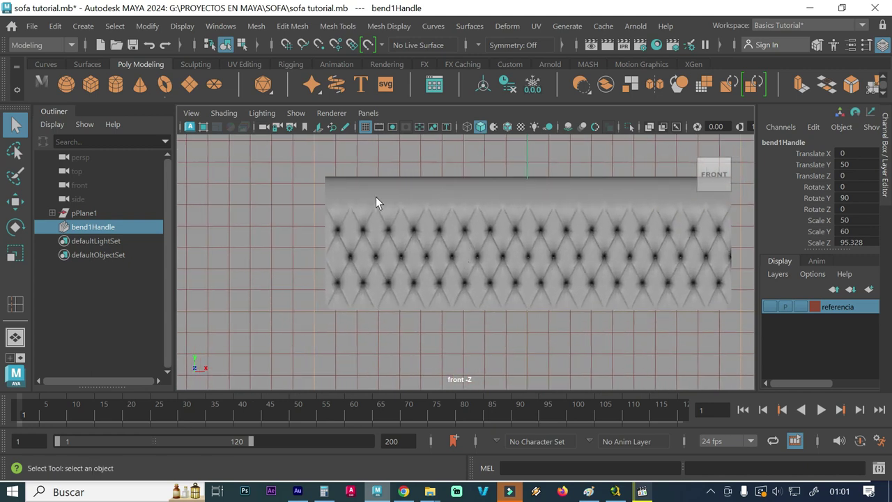
left_click(89, 28)
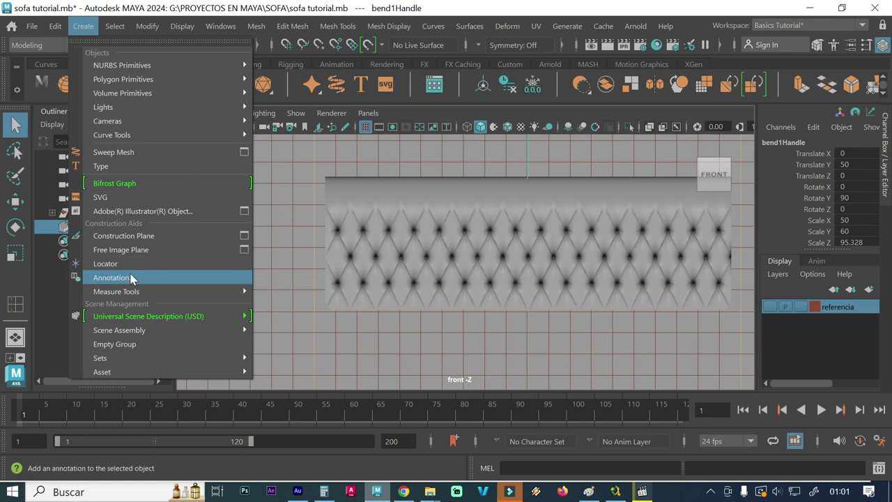
mouse_move(117, 291)
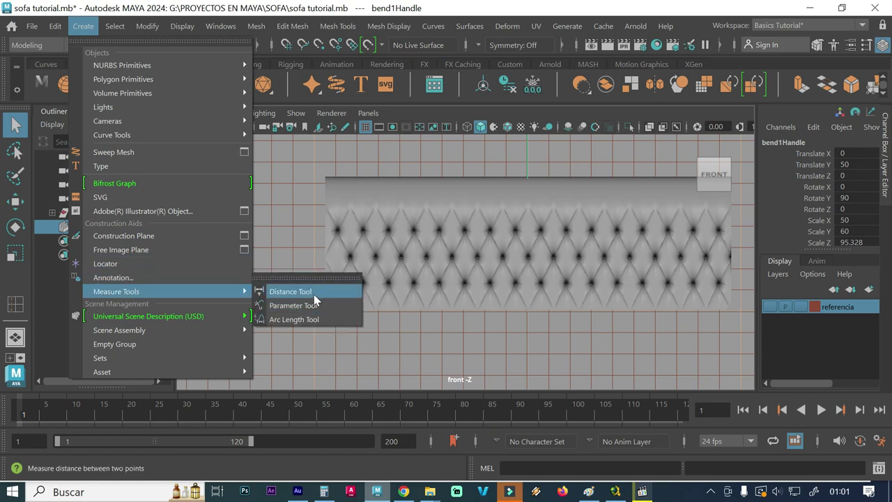
Measure the panel's left edge height (49.7654) with the Distance Tool, undoing each measurement afterwards
left_click(314, 294)
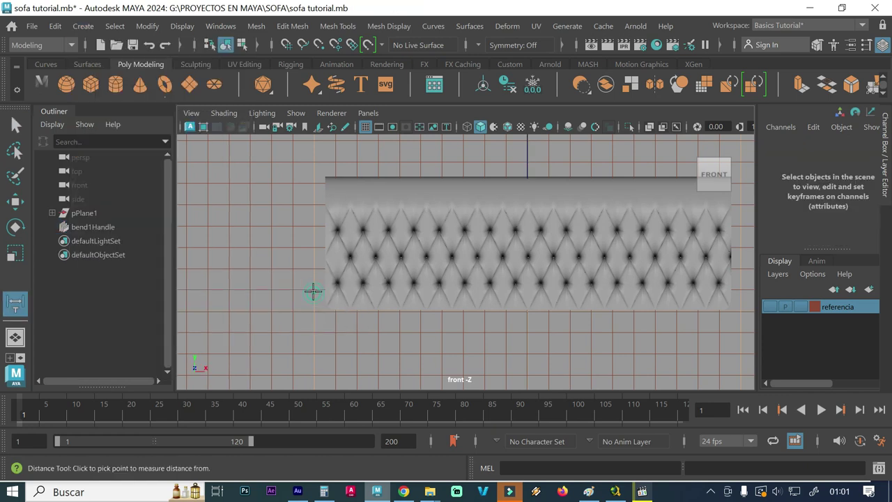
left_click(325, 176)
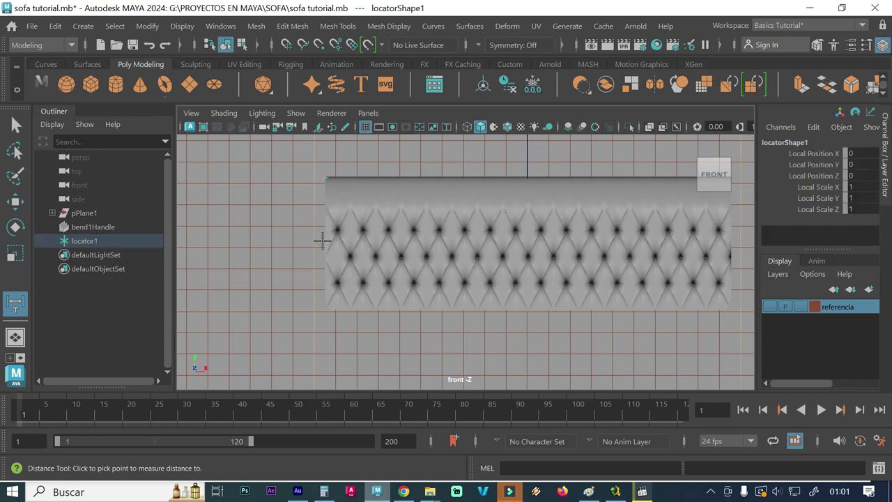
left_click(321, 310)
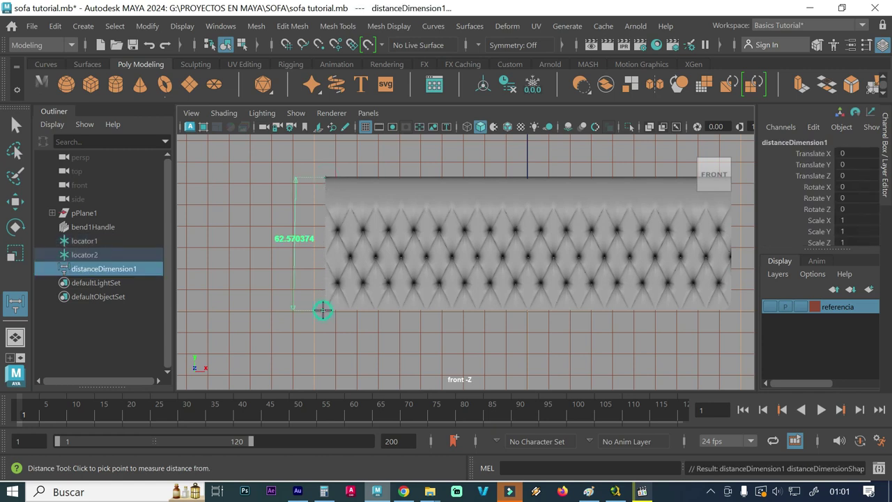
key("ctrl+z")
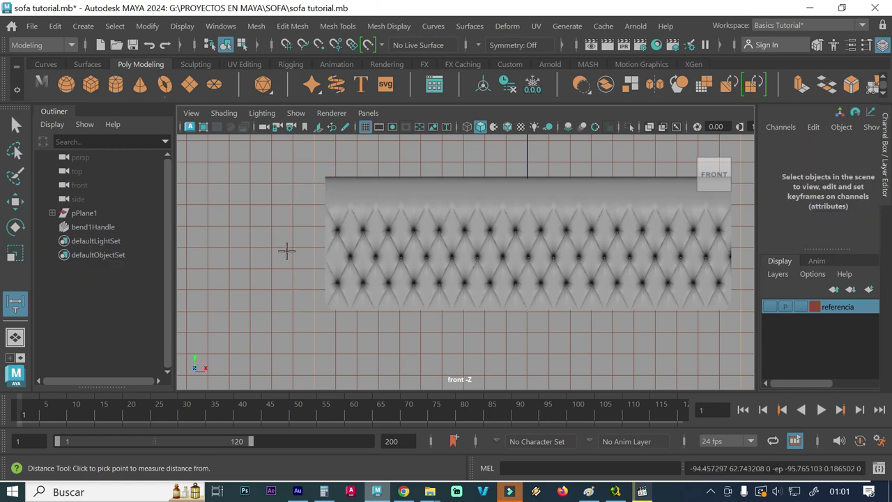
left_click(322, 204)
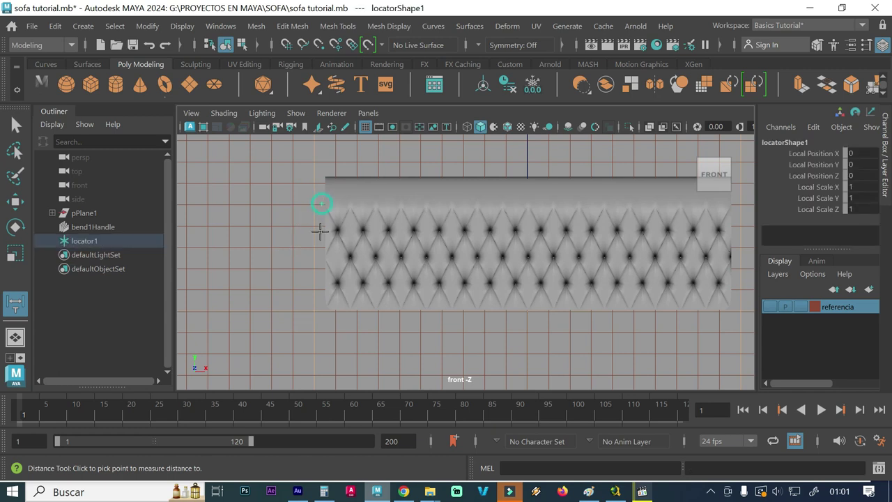
left_click(327, 310)
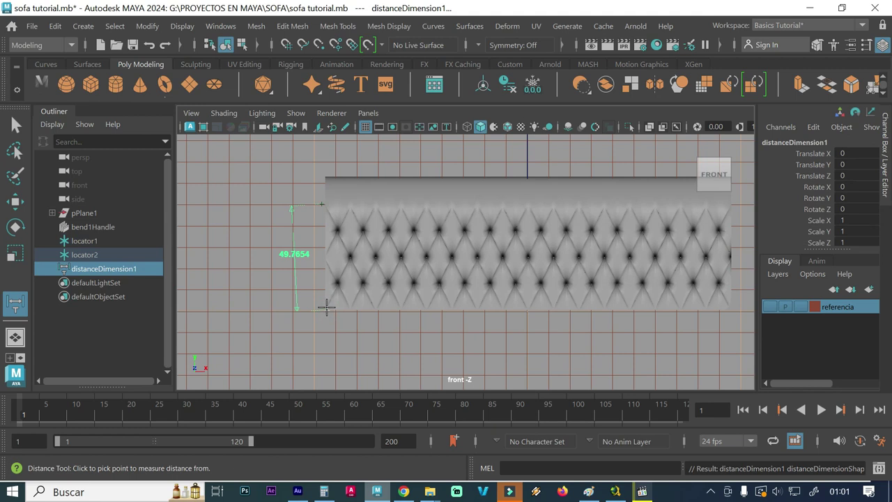
key("ctrl+z")
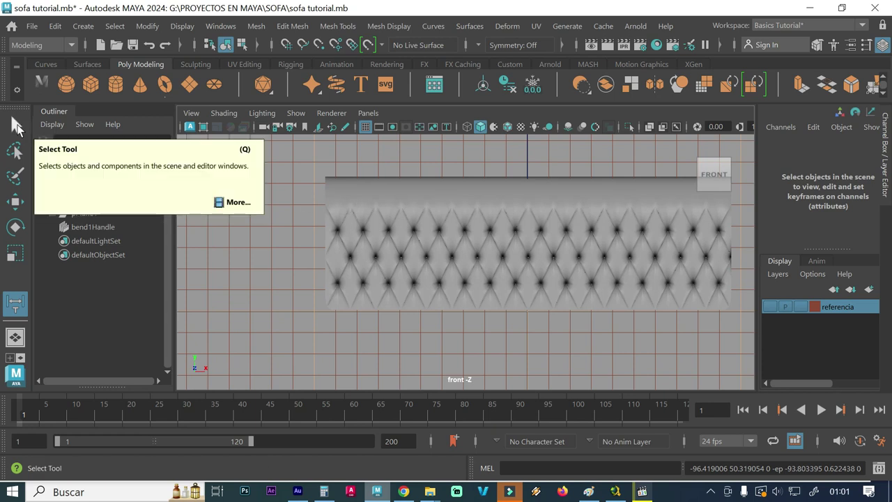
Return to the select tool, maximize the perspective view, and hide the grid
left_click(17, 126)
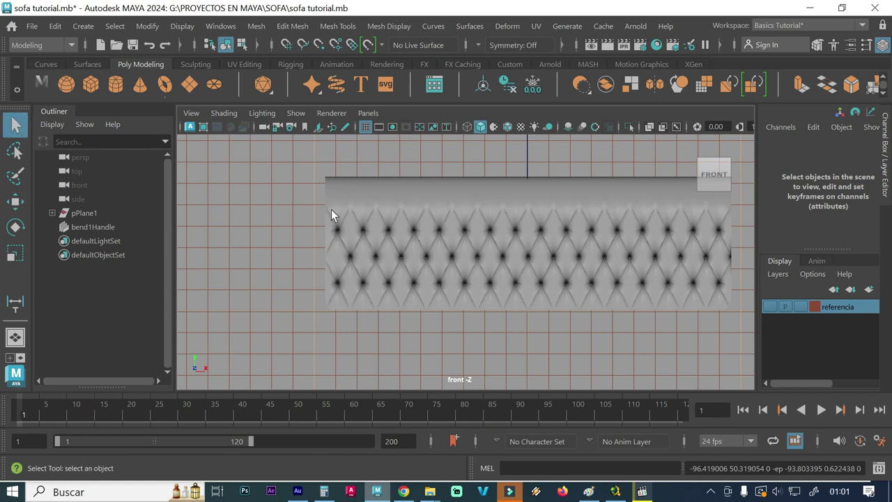
key("space")
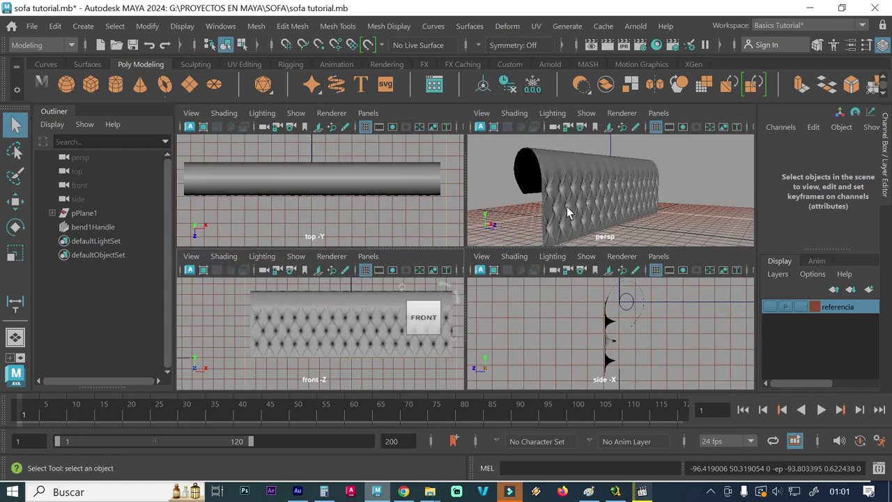
key("space")
middle_click_drag(468, 321, 491, 277, "alt")
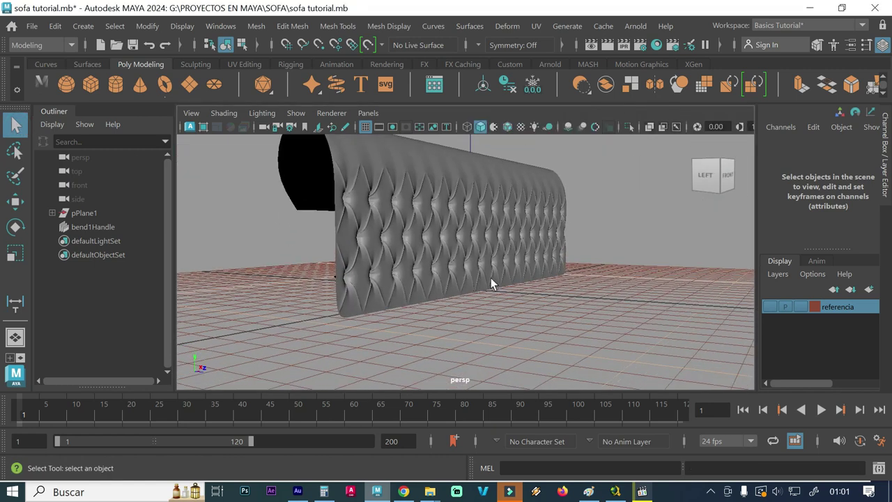
scroll(330, 277, "down", 5)
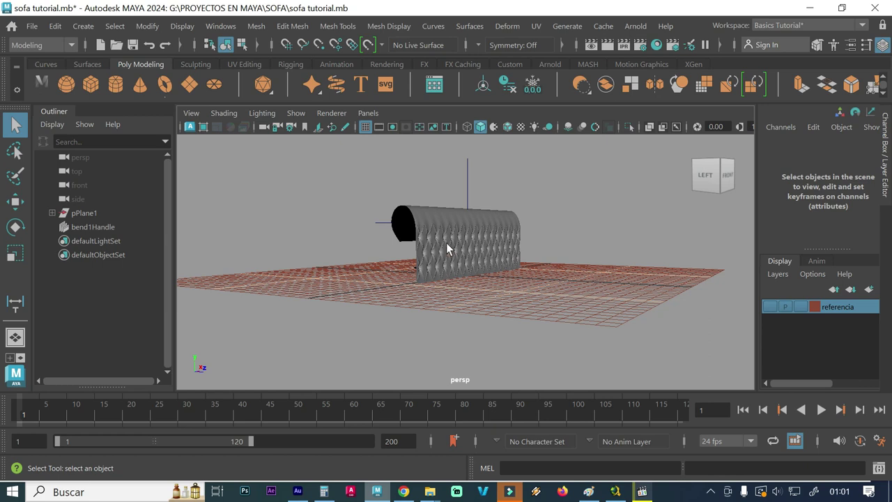
scroll(398, 249, "up", 3)
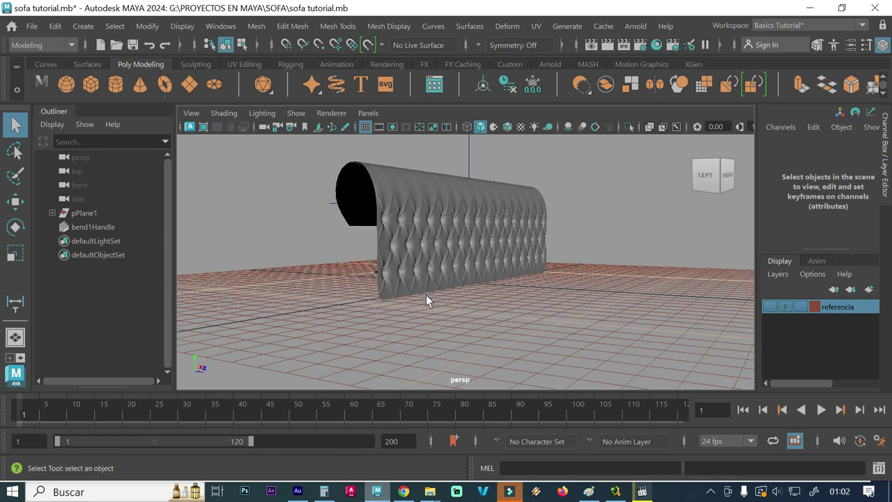
left_click(365, 127)
Show the sofa mesh unsmoothed with key 1 and bring up its component-mode menu
left_click_drag(411, 265, 394, 264, "alt")
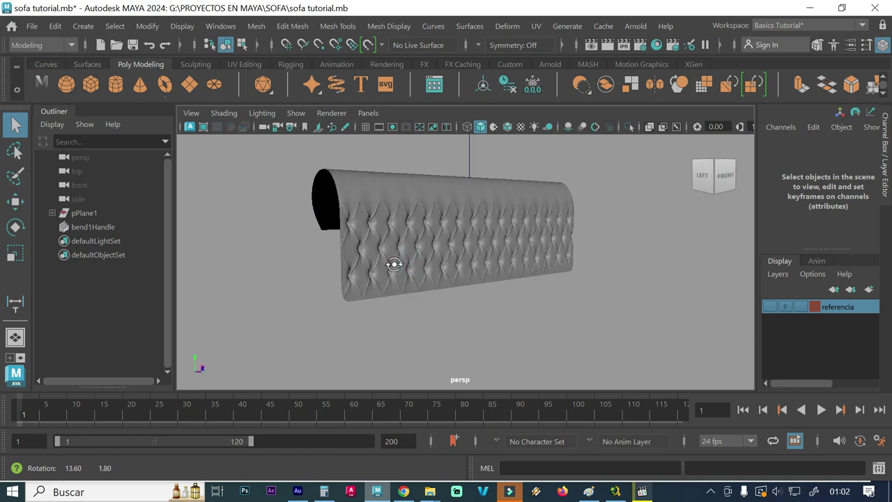
left_click(386, 187)
key("1")
left_click(321, 310)
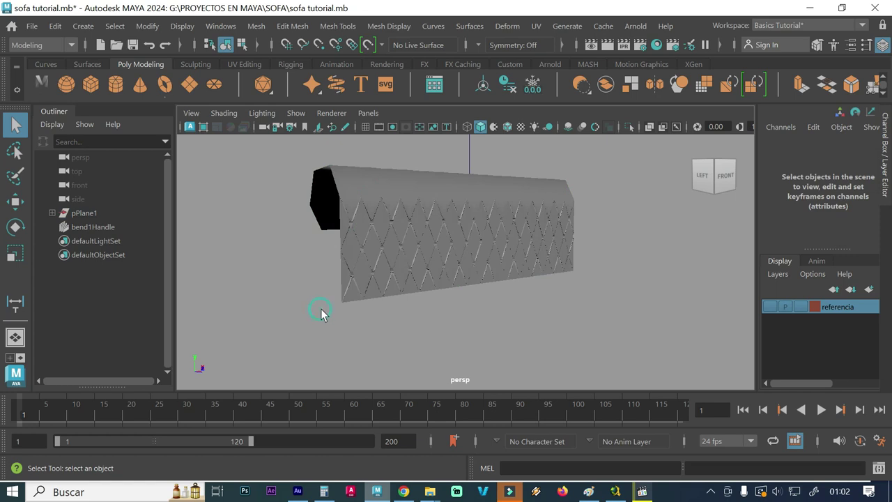
mouse_move(385, 263)
right_mouse_down()
mouse_move(423, 114)
mouse_move(390, 127)
right_mouse_up()
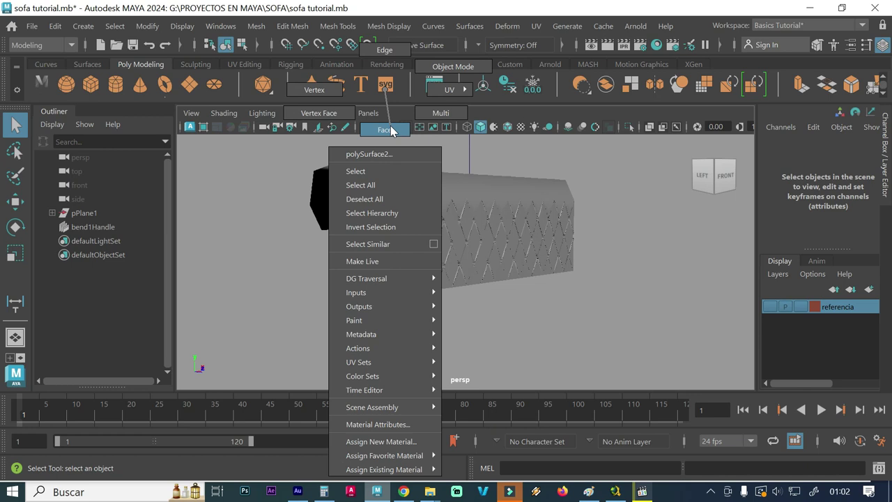
Select the panel's bottom border edges in edge mode and extrude them
right_click_drag(390, 125, 381, 50)
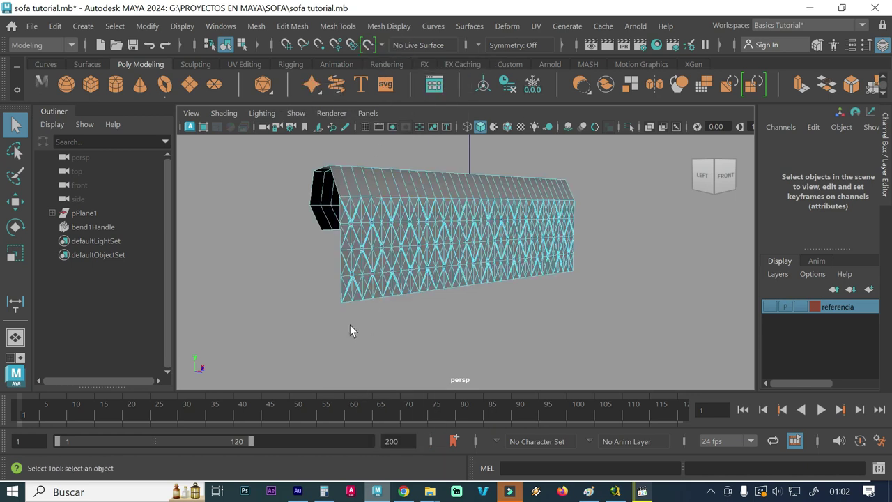
left_click_drag(344, 325, 415, 308, "alt")
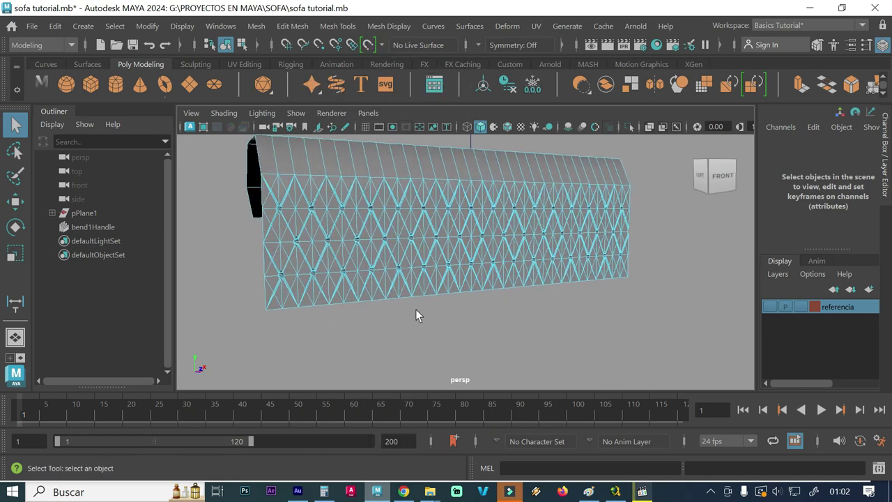
left_click(271, 310)
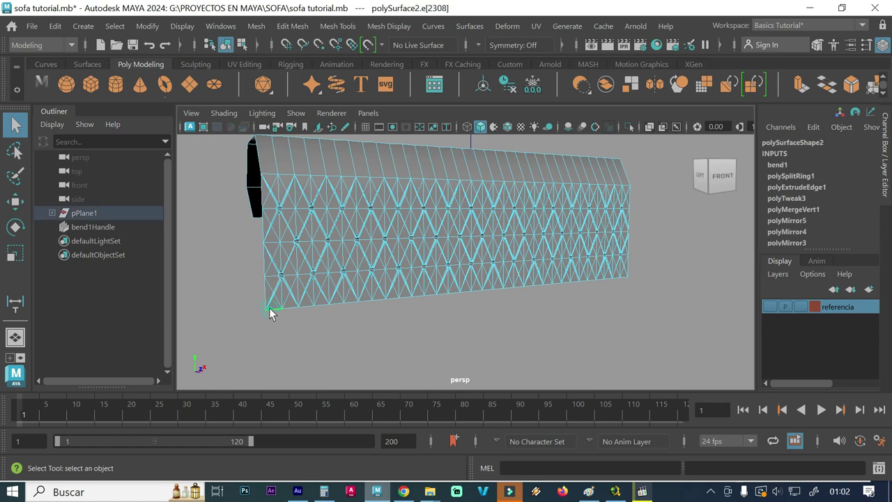
left_click(621, 276, "shift")
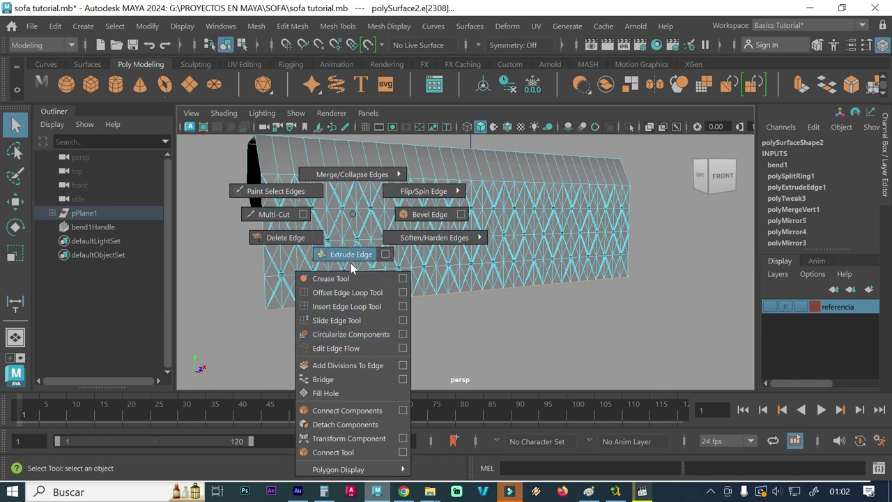
right_click_drag(353, 338, 348, 256, "shift")
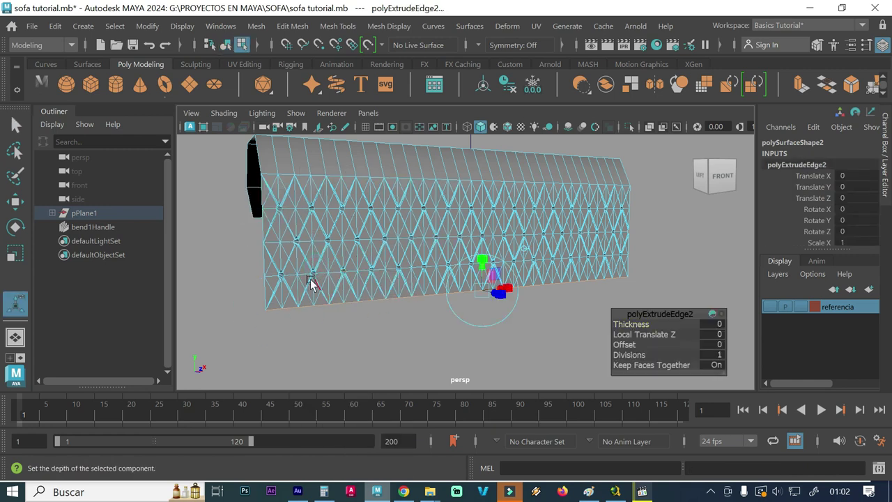
Drag the extruded edges down in the front view to Translate Y about -50.1
scroll(394, 289, "up", 3)
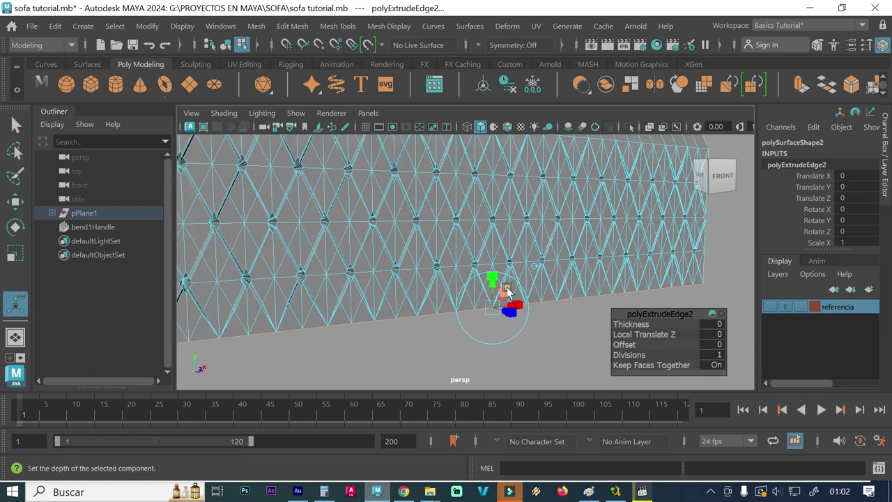
left_click_drag(490, 293, 479, 328)
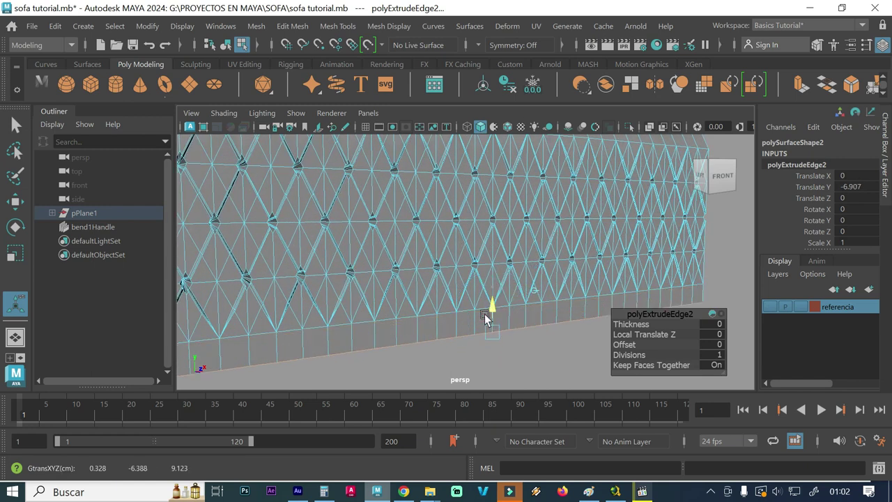
key("space")
key("space")
mouse_move(491, 281)
middle_mouse_down("alt")
mouse_move(481, 275)
mouse_move(482, 205)
middle_mouse_up("alt")
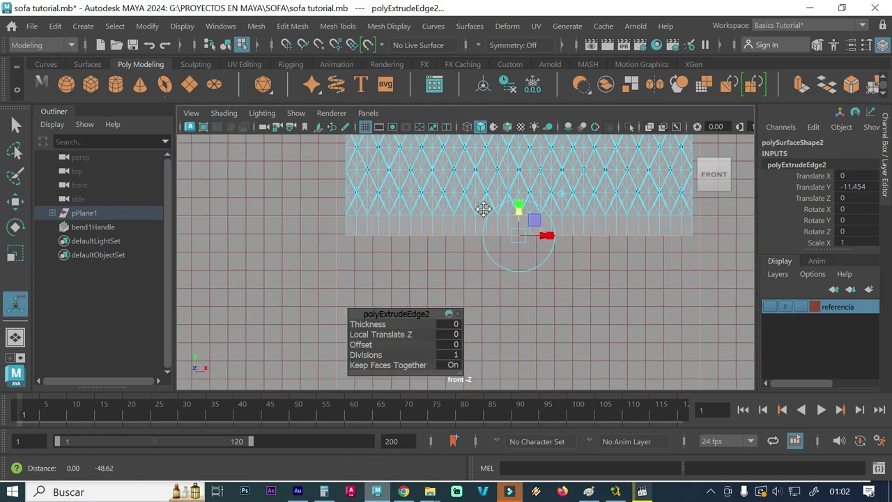
right_click_drag(398, 239, 486, 242, "alt")
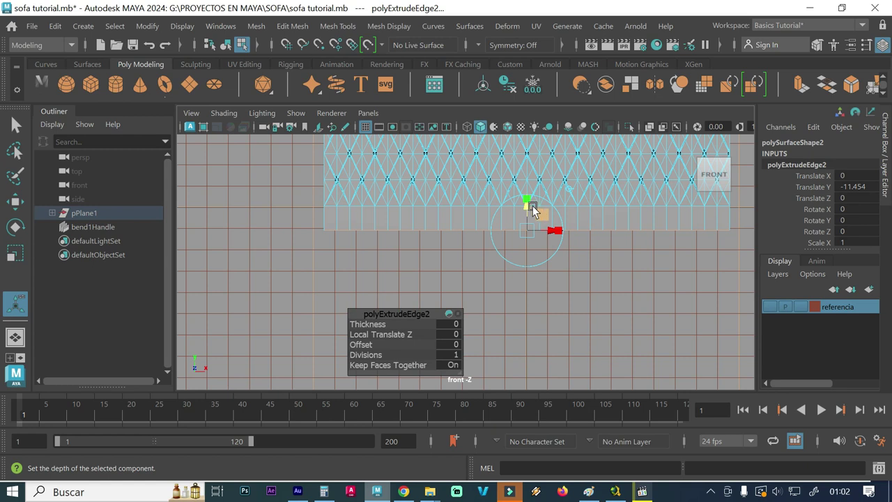
left_click_drag(527, 210, 535, 289)
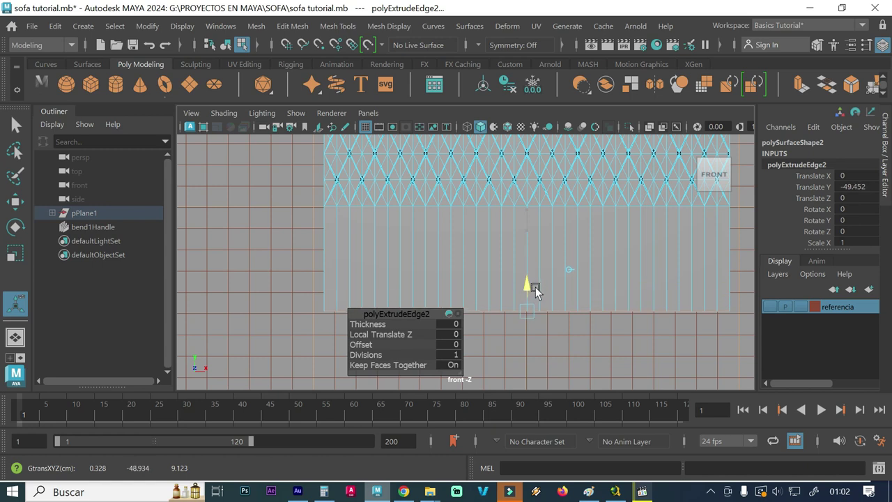
left_click_drag(535, 289, 533, 288)
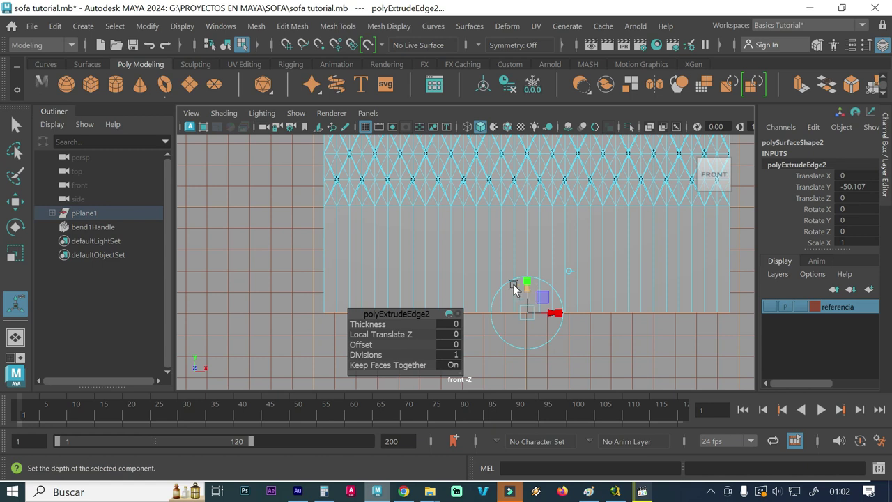
Select the bent-over top's back edge in perspective and apply Extrude Edge
key("space")
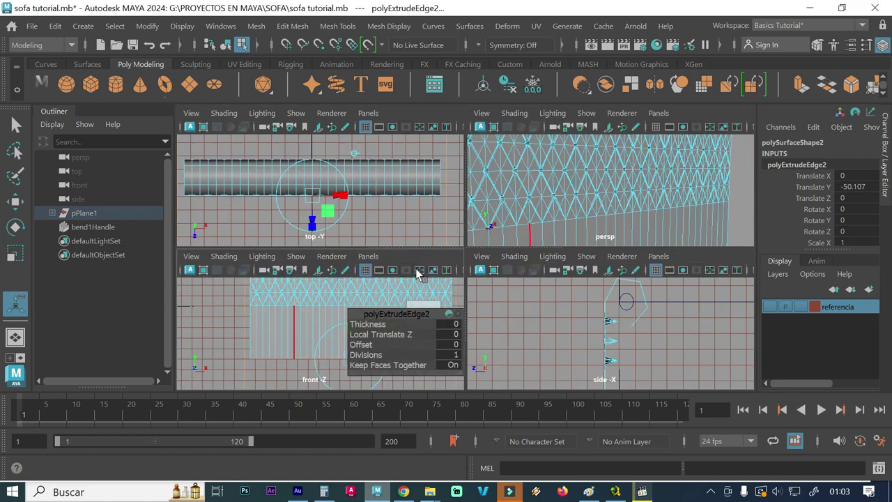
key("space")
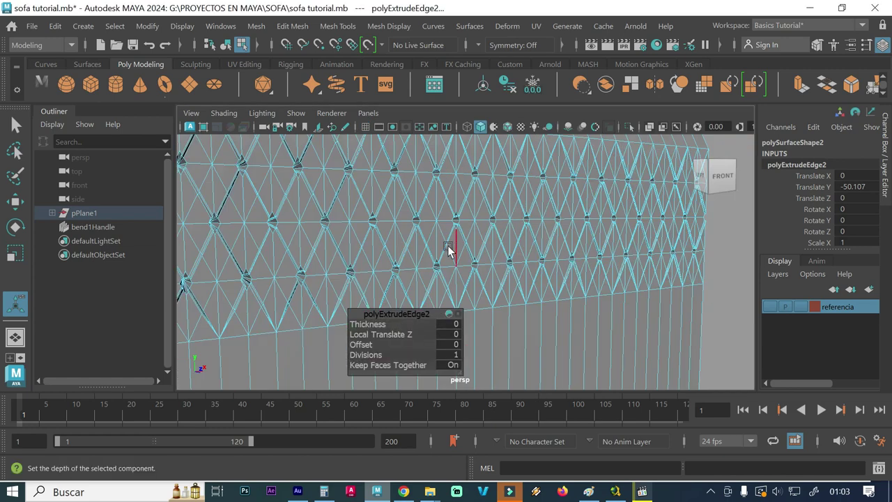
mouse_move(405, 241)
left_mouse_down("alt")
mouse_move(545, 237)
mouse_move(409, 235)
mouse_move(421, 249)
mouse_move(398, 249)
mouse_move(511, 237)
left_mouse_up("alt")
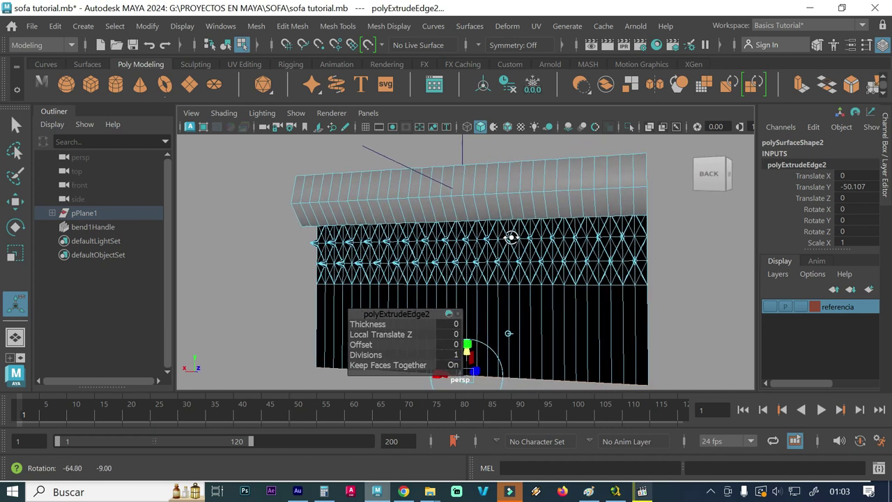
left_click(639, 217)
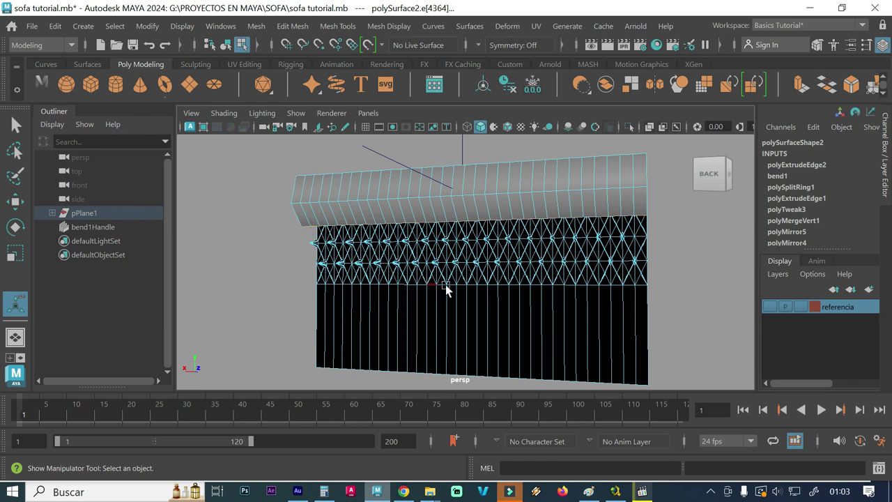
right_click_drag(285, 258, 277, 250, "shift")
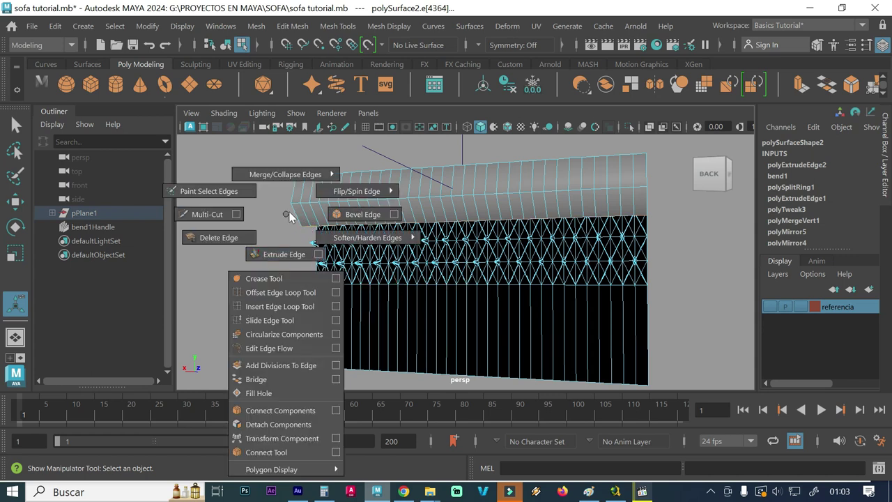
left_click(277, 254)
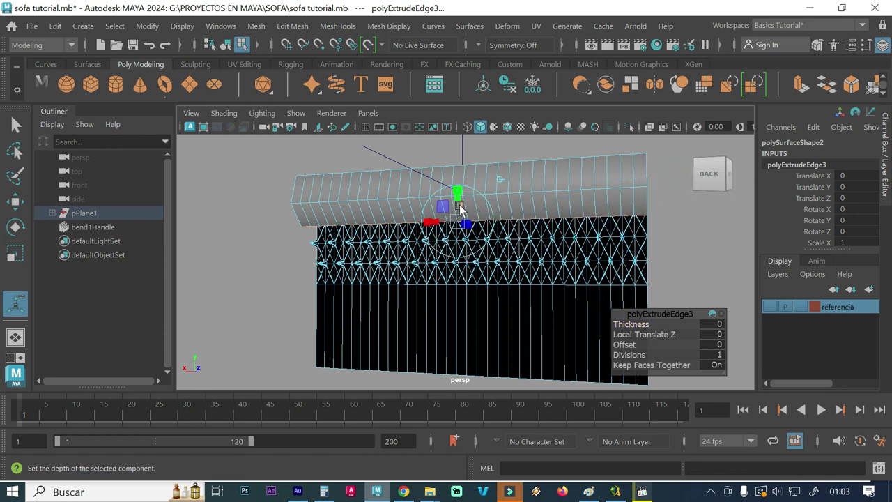
Pull the back skirt down with point snapping to match the front skirt, Translate Y -83.689
left_click_drag(457, 200, 434, 344)
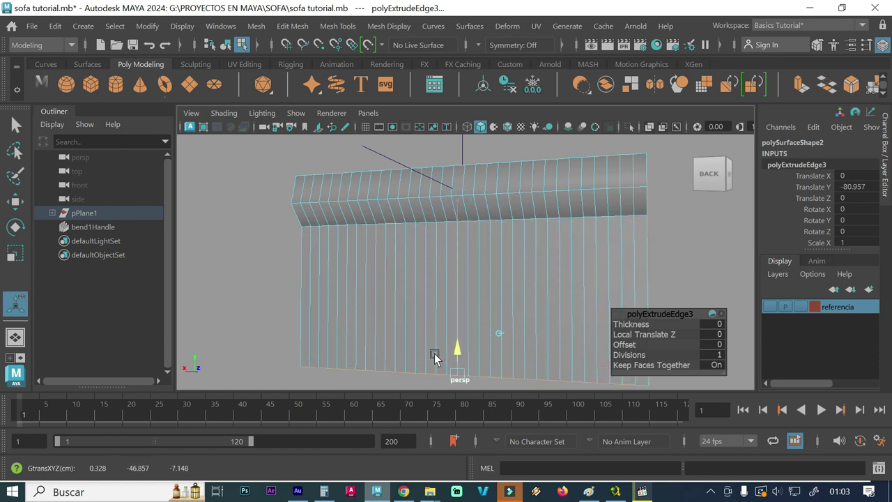
middle_click_drag(520, 328, 472, 295, "alt")
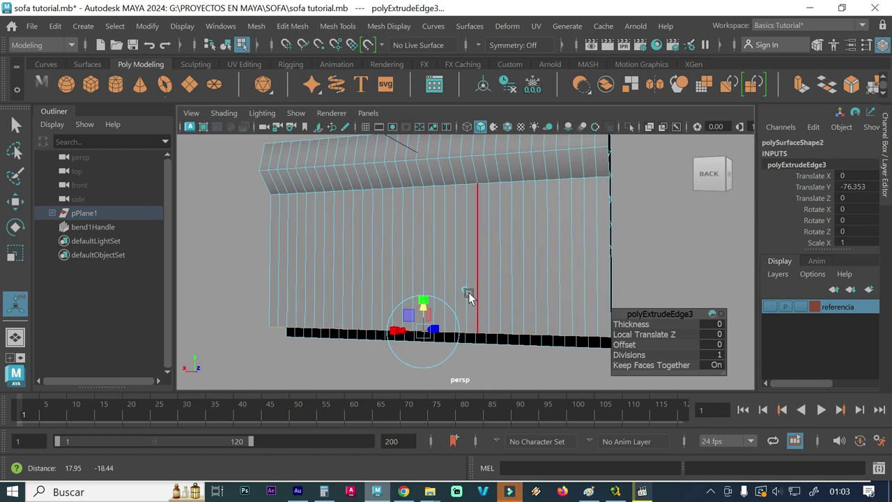
left_click(320, 46)
mouse_move(423, 328)
left_mouse_down()
mouse_move(421, 311)
mouse_move(403, 346)
left_mouse_up()
Orbit around the model to inspect both skirts from the side
left_click_drag(643, 258, 556, 265, "alt")
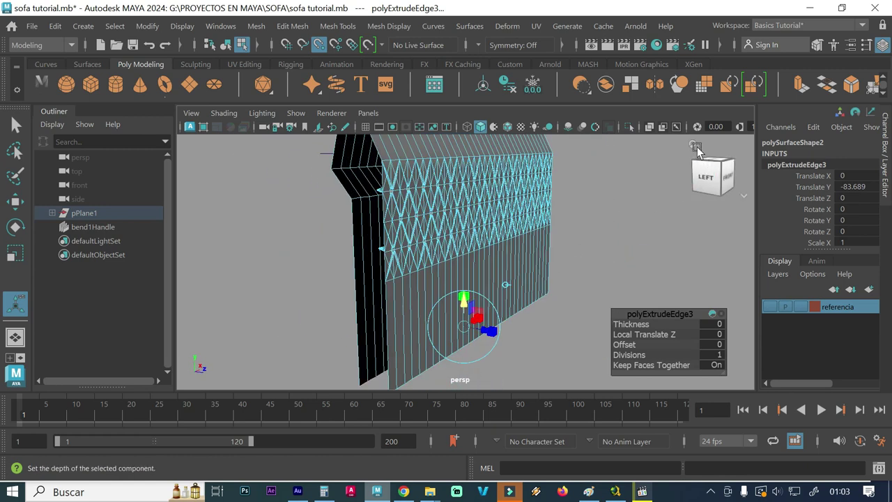
left_click(695, 146)
scroll(373, 251, "up", 3)
left_click_drag(373, 243, 488, 235, "alt")
scroll(418, 269, "up", 1)
scroll(474, 272, "up", 3)
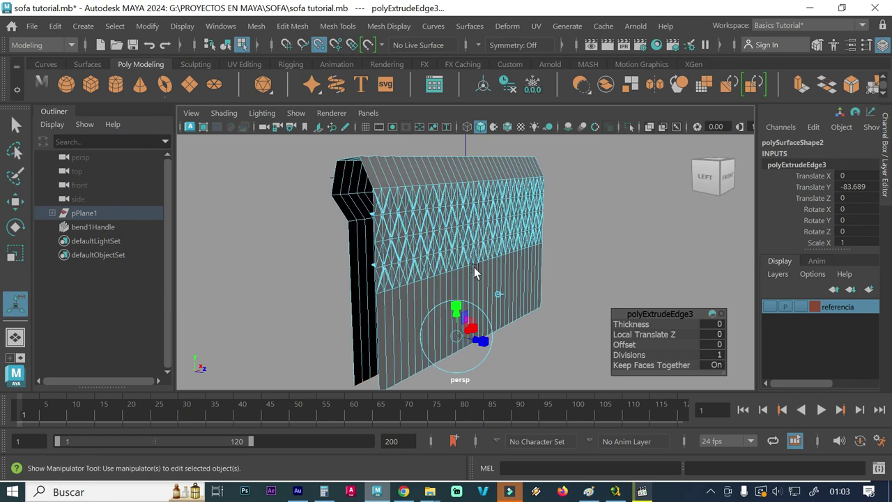
scroll(474, 271, "up", 3)
left_click_drag(442, 285, 455, 286, "alt")
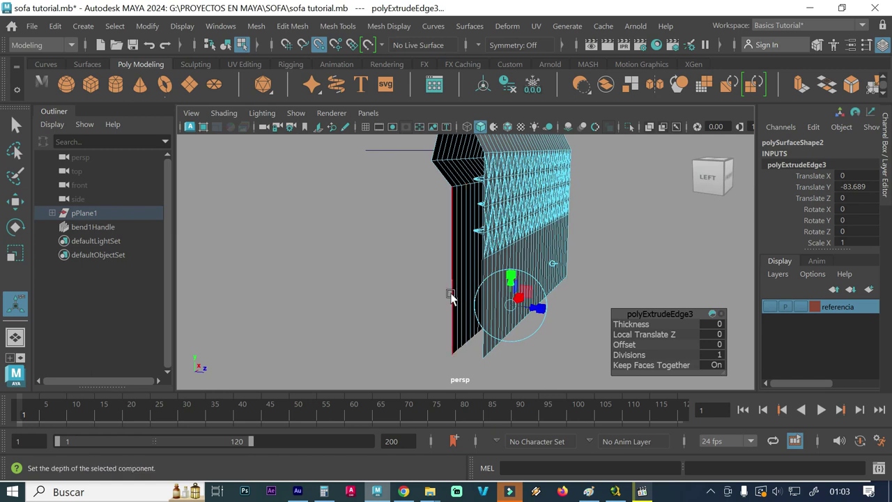
left_click(451, 296)
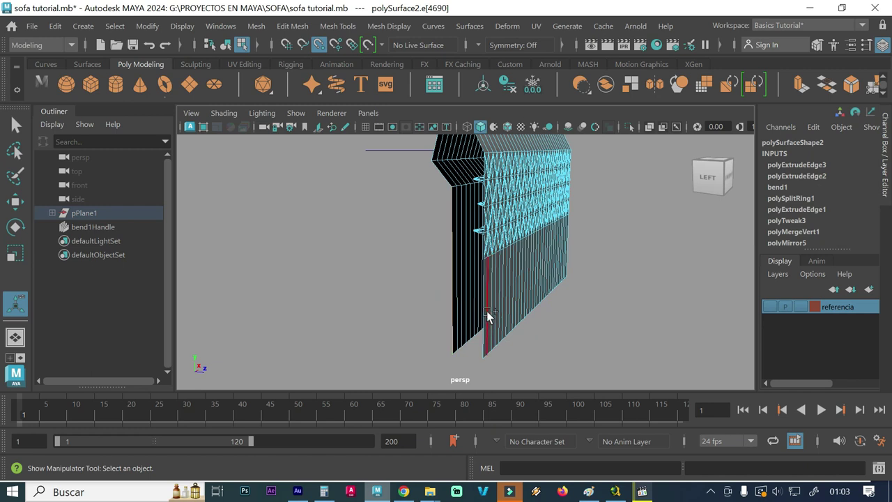
left_click_drag(472, 342, 535, 338, "alt")
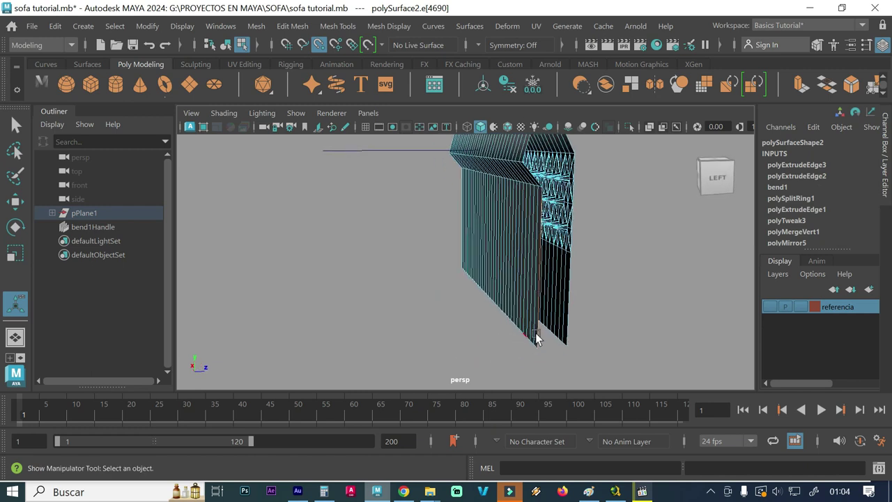
left_click(569, 317)
mouse_move(592, 304)
left_mouse_down("alt")
mouse_move(581, 259)
mouse_move(555, 307)
mouse_move(562, 312)
left_mouse_up("alt")
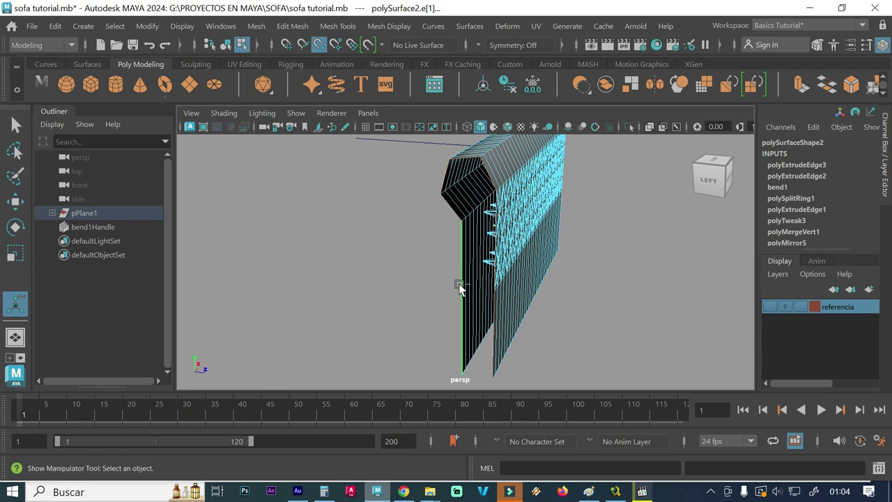
right_click_drag(458, 214, 460, 232, "shift")
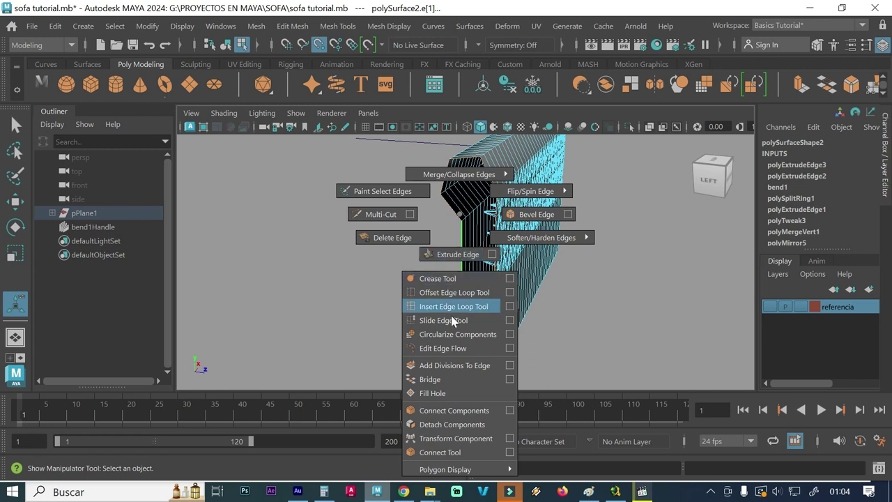
left_click(443, 393)
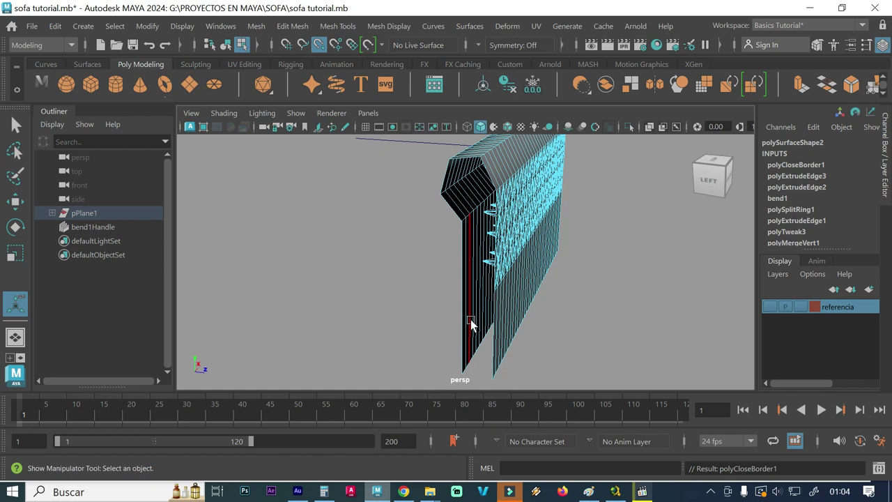
key("ctrl+z")
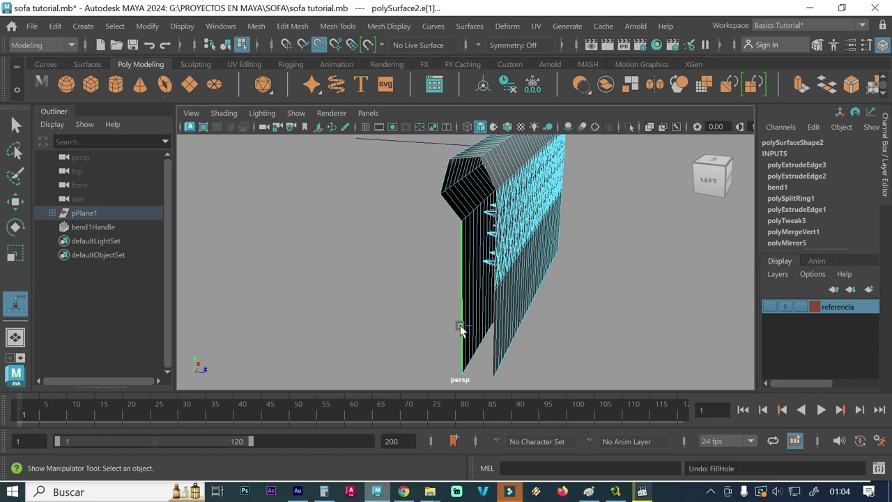
right_click(463, 327, "shift")
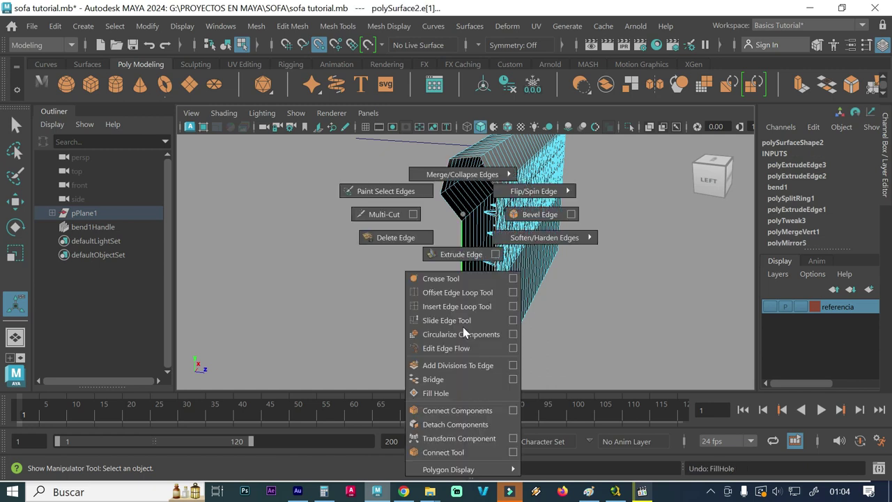
left_click(451, 376)
left_click(450, 376)
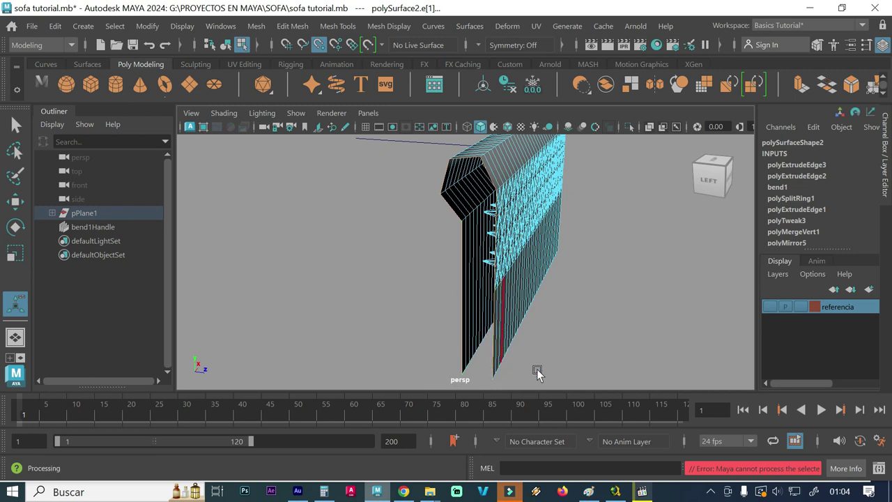
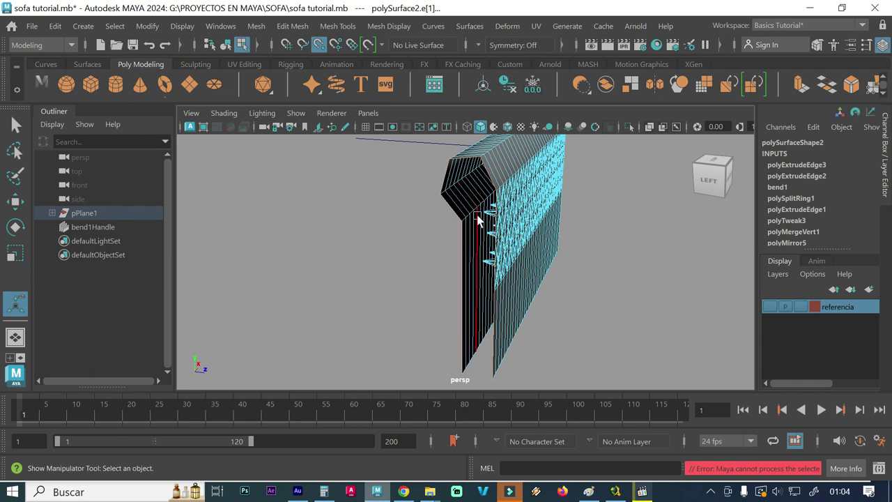
Extrude the selected vertical border edge of the sofa arm, creating polyExtrudeEdge4
left_click(463, 278)
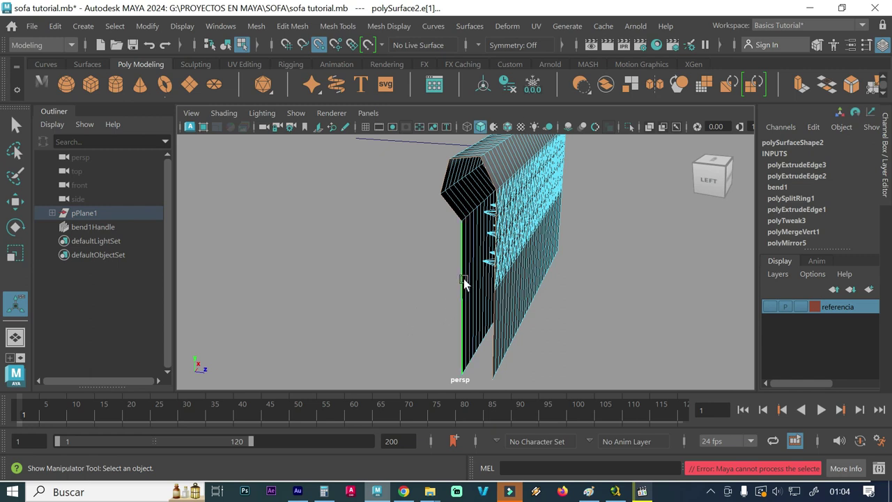
mouse_move(458, 286)
left_mouse_down("alt")
mouse_move(394, 290)
mouse_move(388, 279)
mouse_move(406, 235)
mouse_move(454, 225)
mouse_move(518, 229)
mouse_move(521, 258)
mouse_move(464, 295)
mouse_move(431, 296)
left_mouse_up("alt")
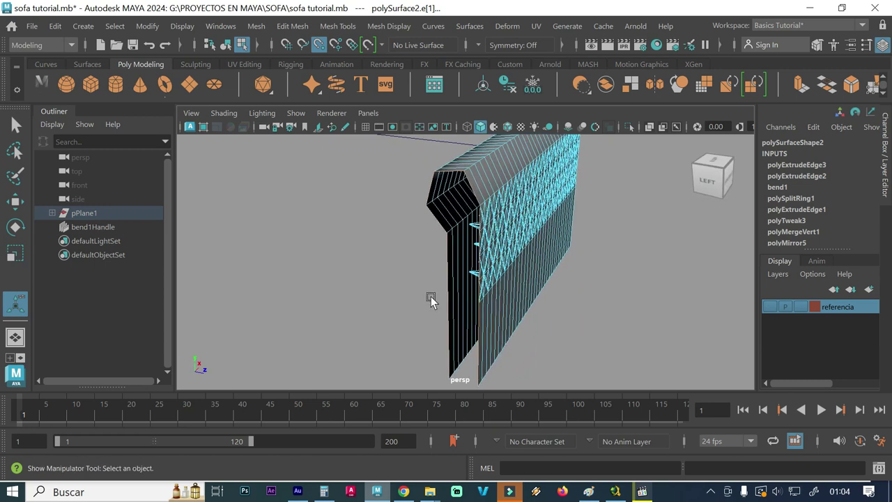
right_click_drag(347, 246, 351, 253, "shift")
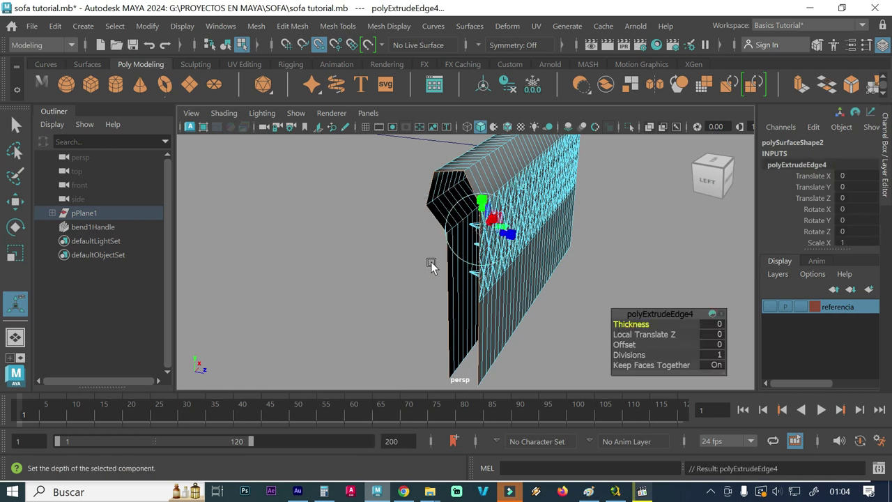
Scale the extruded edge strip inward to narrow the black opening at the arm's end
left_click_drag(436, 272, 450, 271, "alt")
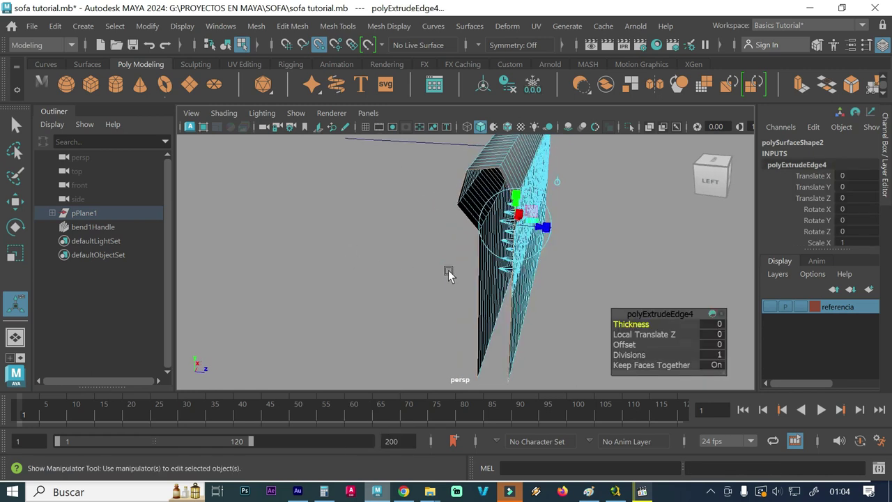
right_click_drag(449, 271, 547, 270, "alt")
left_click_drag(484, 252, 474, 255, "alt")
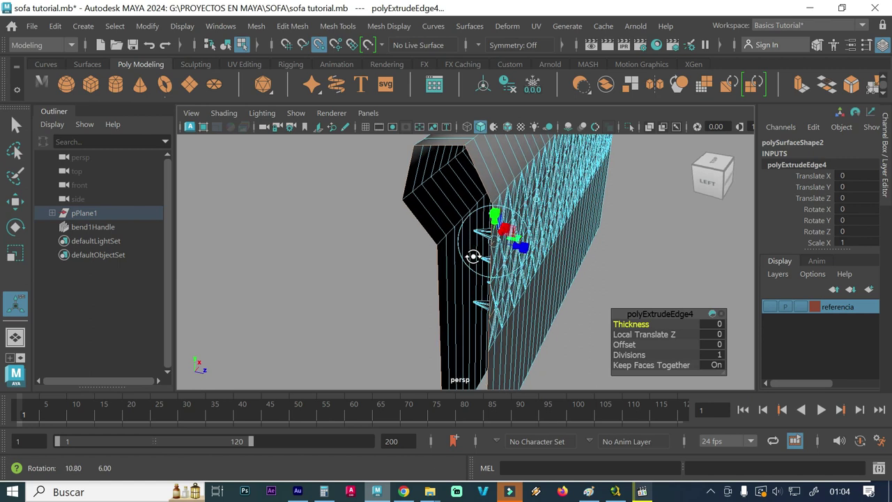
key("equal")
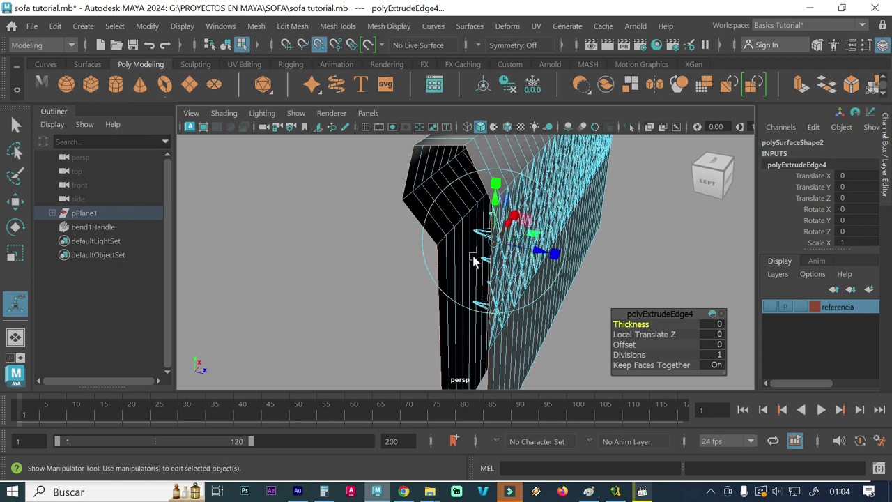
left_click_drag(430, 279, 439, 280, "alt")
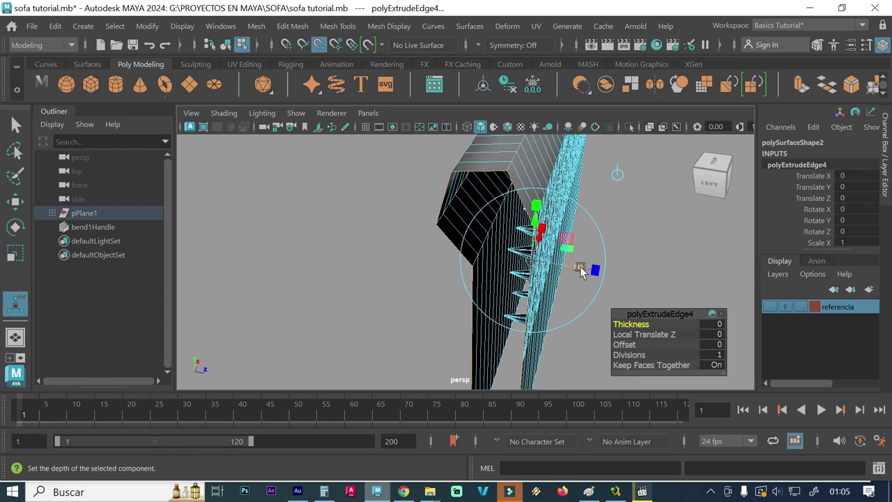
left_click_drag(583, 272, 577, 272)
key("ctrl+z")
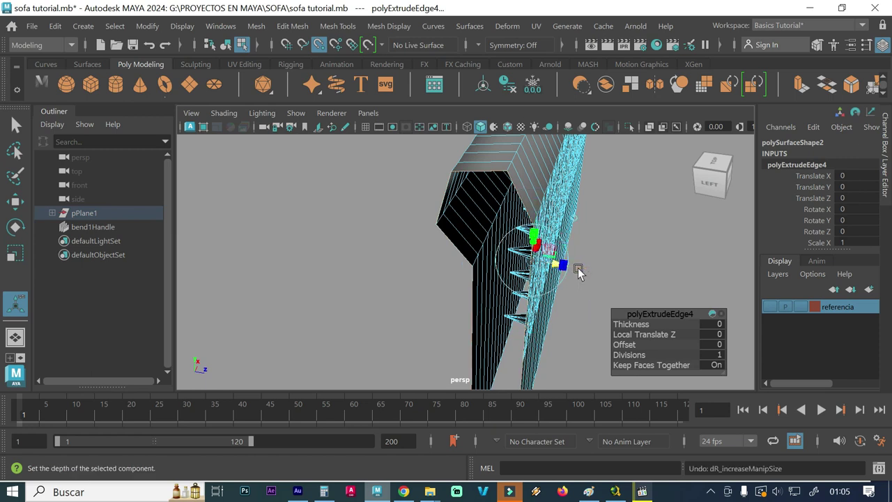
key("equal")
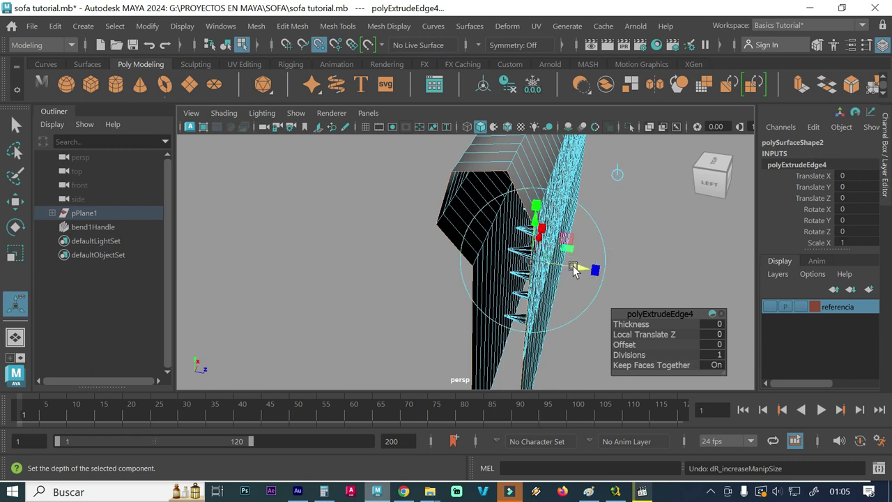
left_click_drag(597, 271, 535, 264)
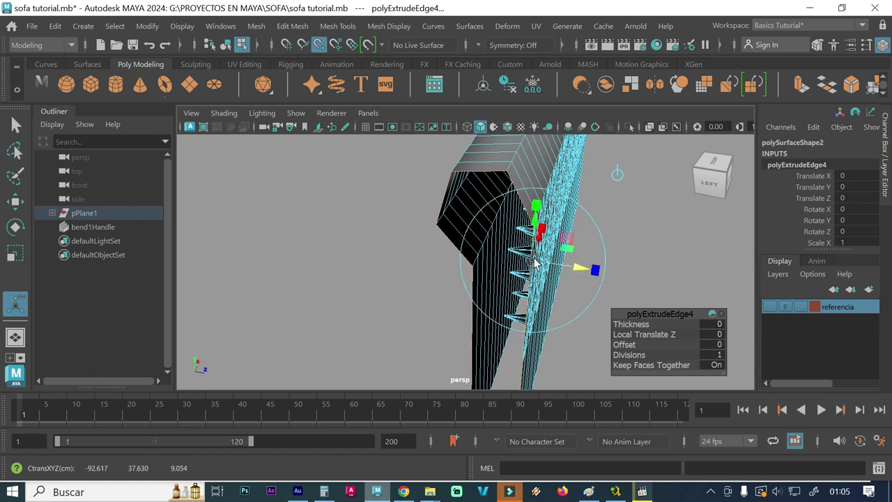
left_click(617, 174)
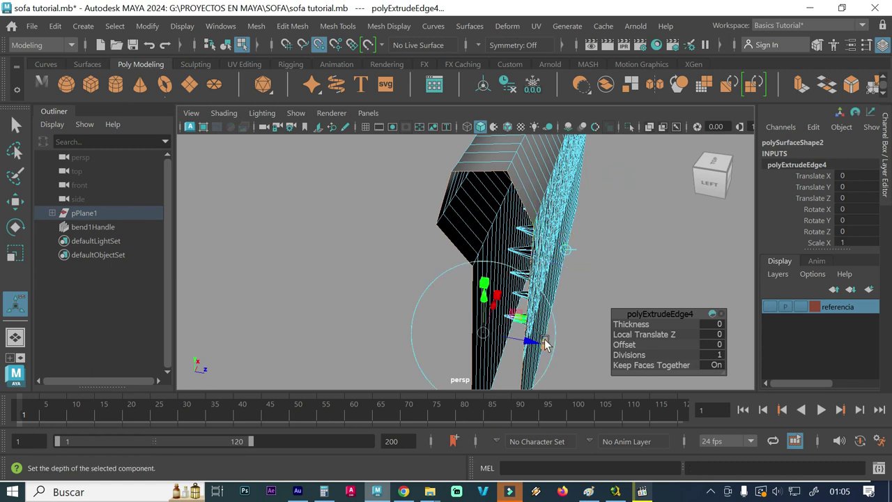
left_click_drag(546, 343, 522, 340)
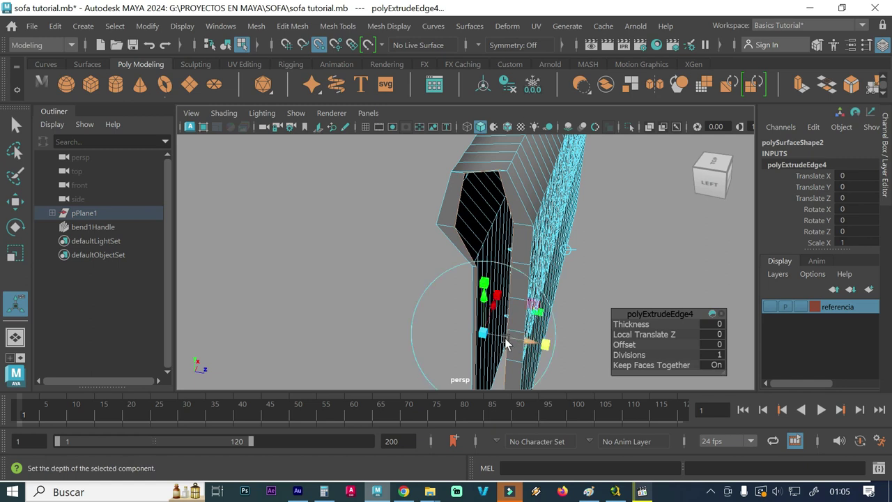
left_click_drag(482, 288, 482, 293)
Push the extruded strip outward along its local depth to Local Translate Z -6.897
mouse_move(411, 311)
left_mouse_down("alt")
mouse_move(416, 301)
mouse_move(412, 309)
left_mouse_up("alt")
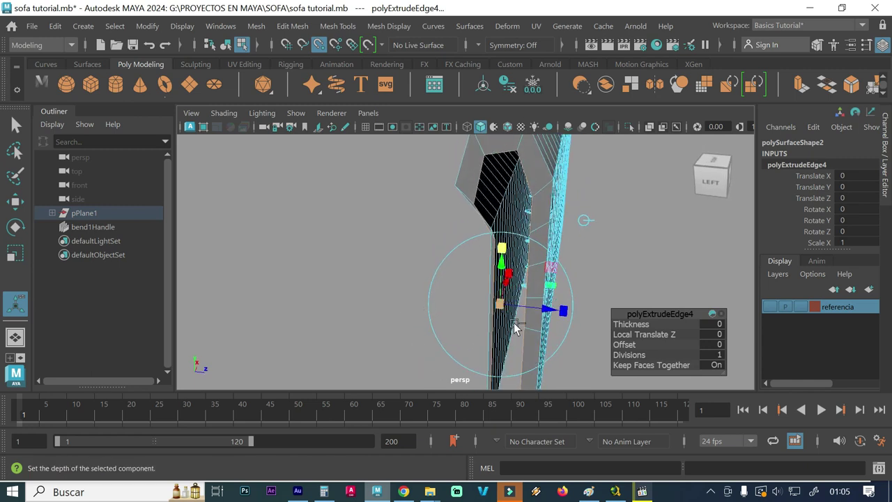
left_click_drag(513, 323, 548, 308)
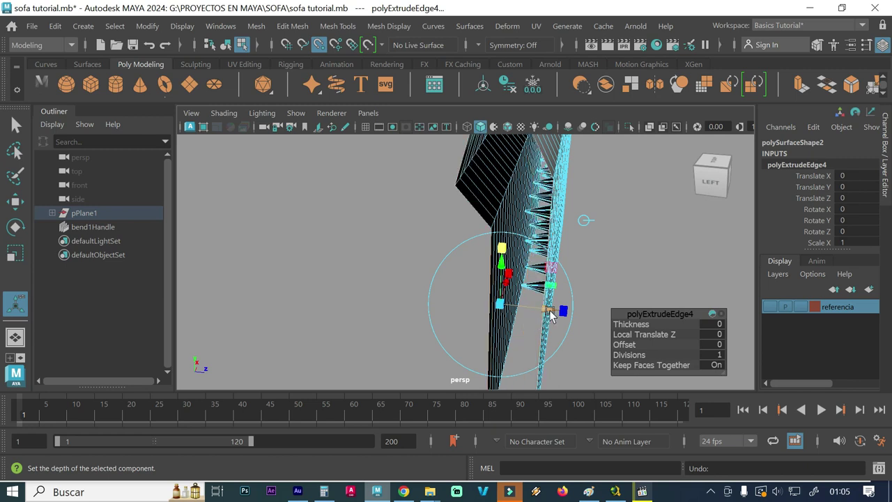
left_click_drag(550, 312, 521, 317)
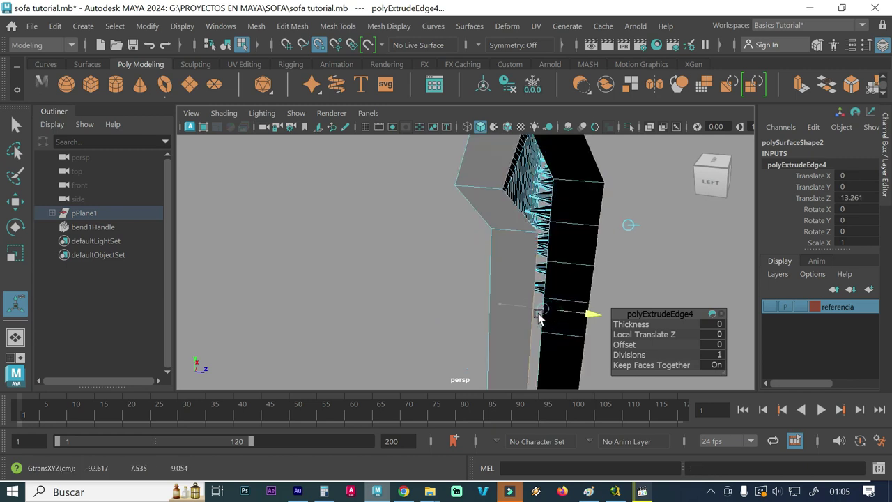
key("ctrl+z")
key("ctrl+z")
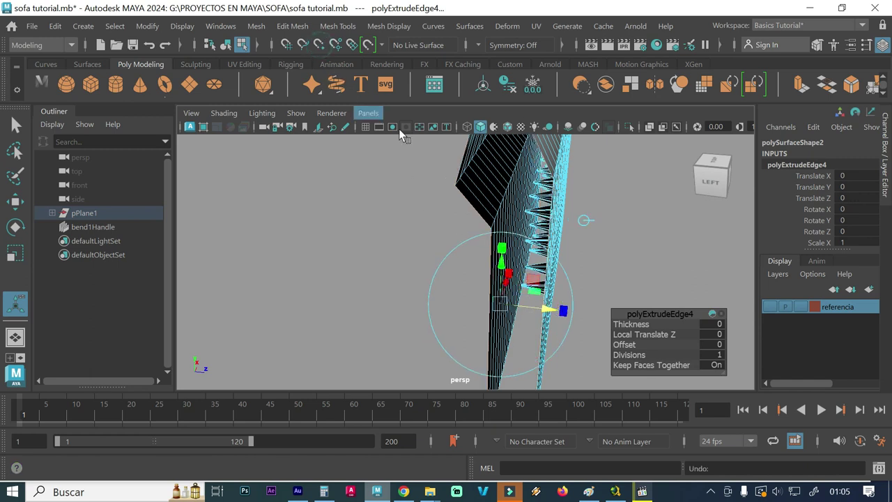
left_click(576, 220)
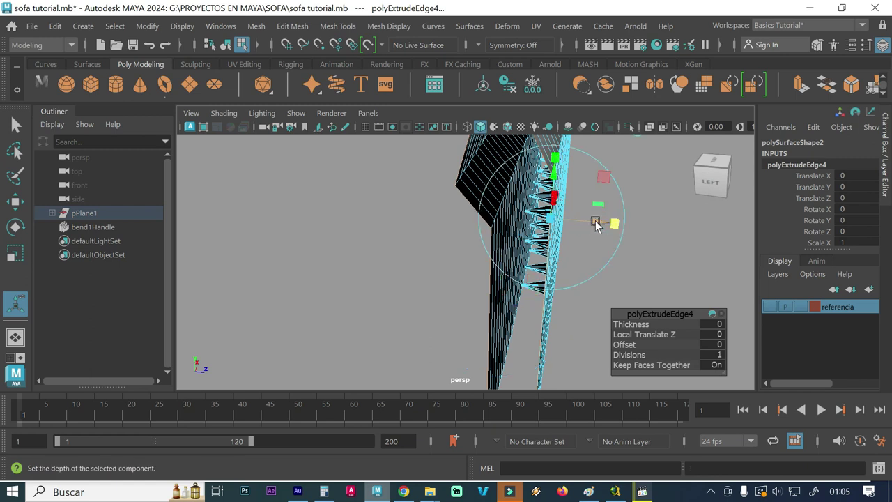
left_click_drag(598, 221, 571, 223)
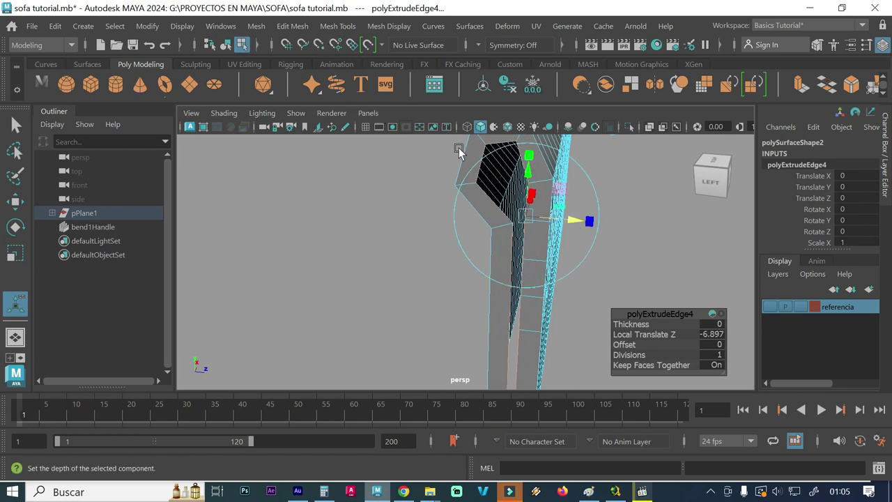
Pull the extruded border back to Local Translate Z -5.627, forming a grey rim, then deselect
mouse_move(547, 269)
left_mouse_down("alt")
mouse_move(496, 291)
mouse_move(455, 293)
mouse_move(506, 292)
left_mouse_up("alt")
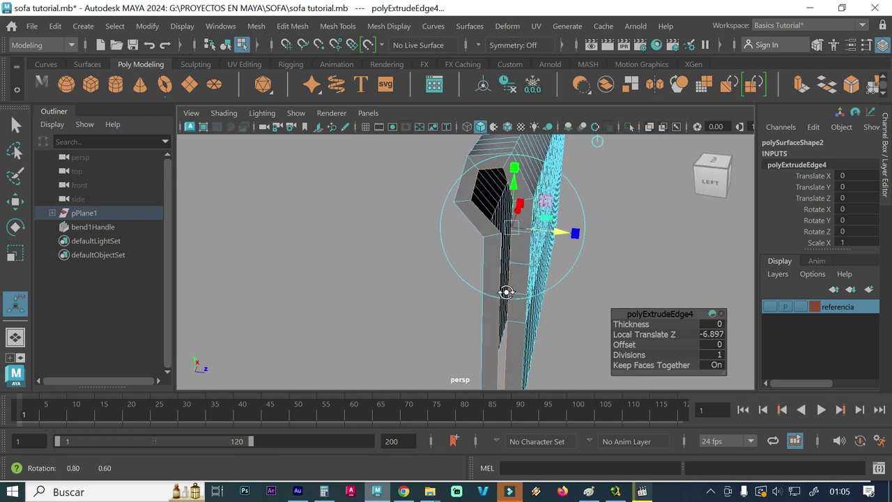
middle_click_drag(508, 292, 511, 267, "alt")
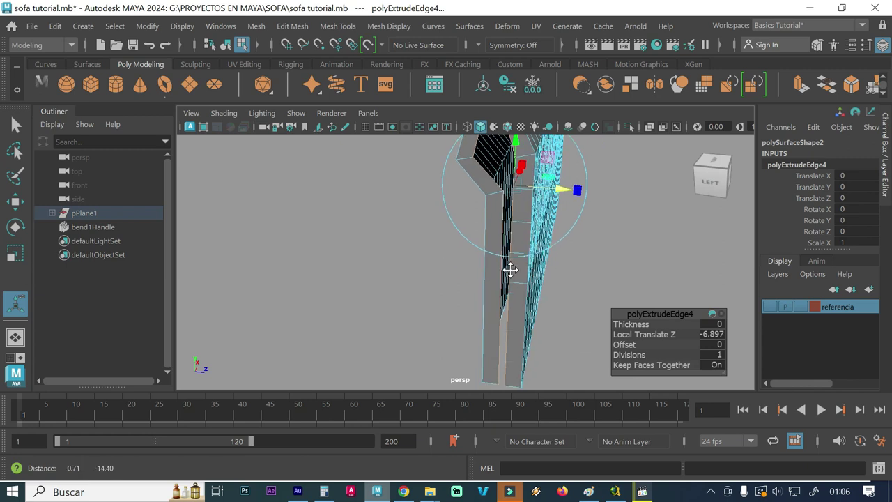
right_click_drag(495, 277, 522, 278, "alt")
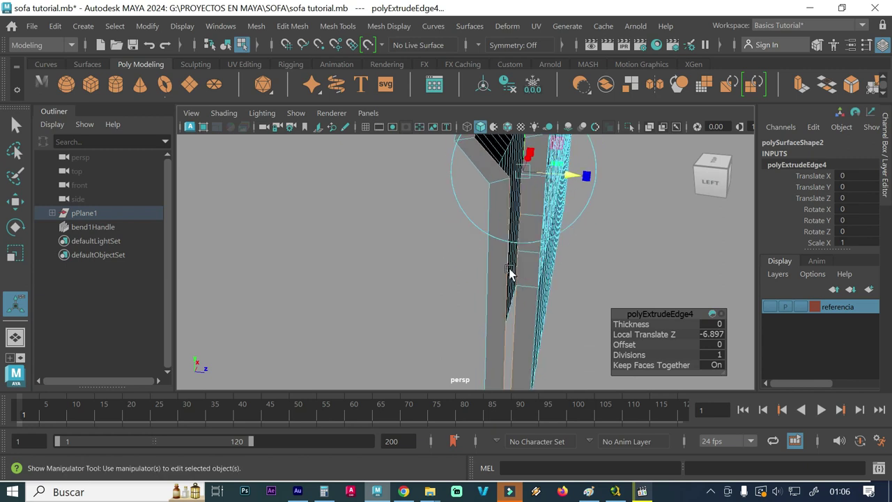
left_click_drag(509, 273, 499, 313, "alt")
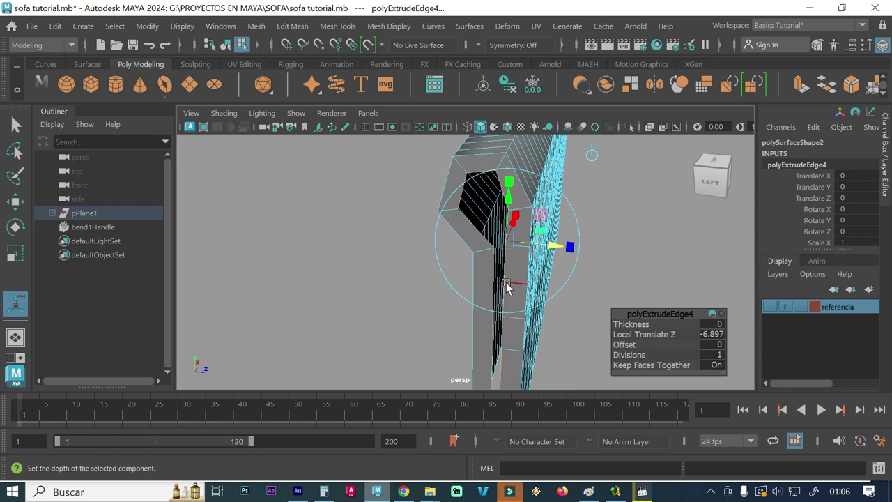
mouse_move(533, 259)
left_mouse_down("alt")
mouse_move(498, 271)
mouse_move(519, 273)
left_mouse_up("alt")
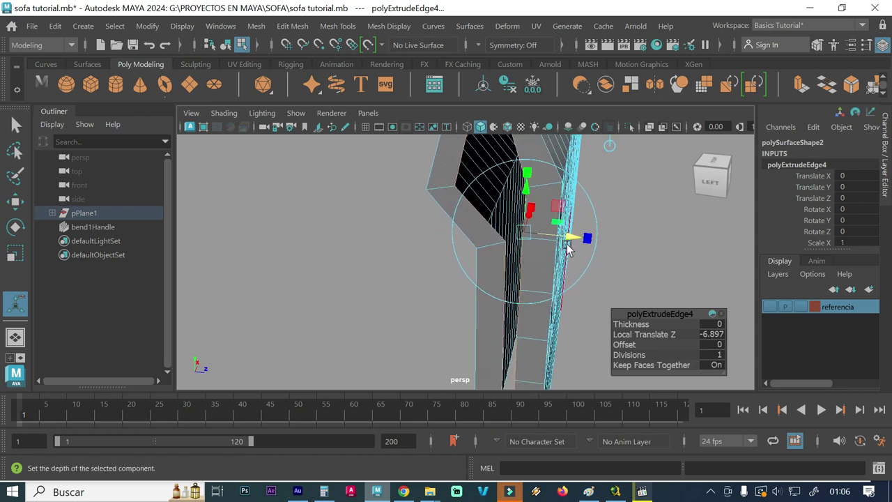
left_click_drag(570, 240, 578, 240)
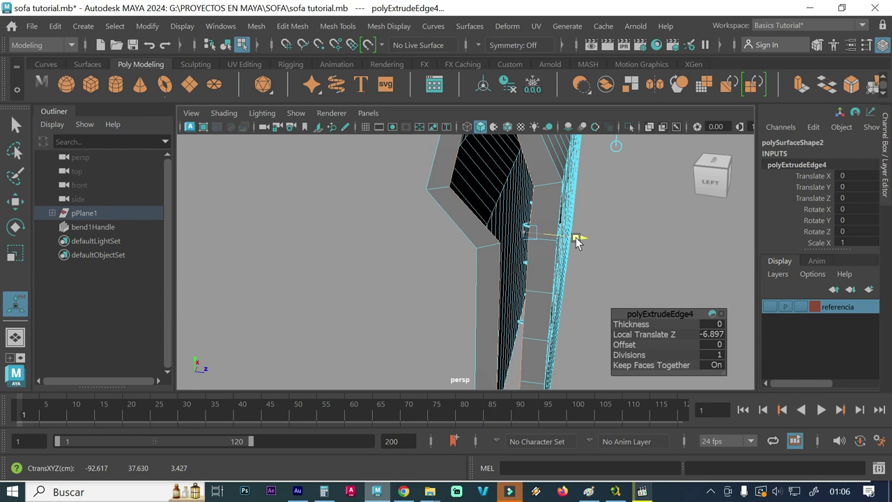
left_click_drag(578, 240, 583, 239)
left_click_drag(490, 280, 494, 308, "alt")
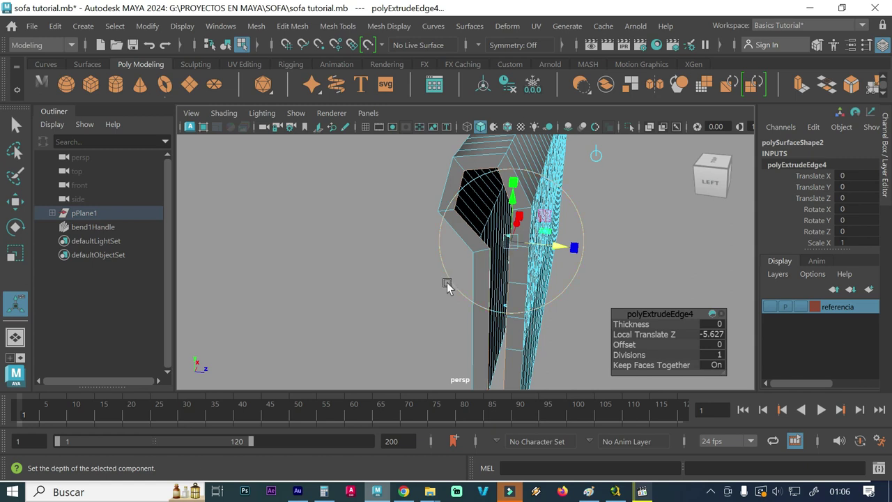
middle_click_drag(446, 284, 455, 229, "alt")
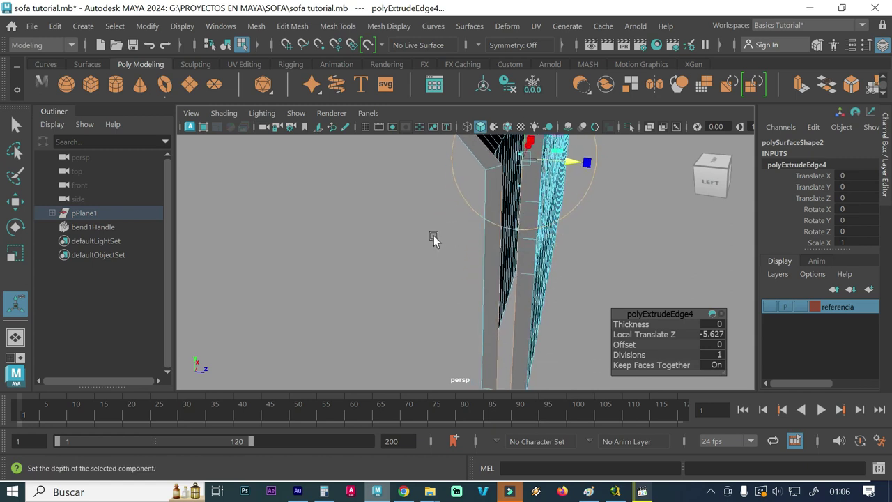
middle_click_drag(433, 232, 421, 284, "alt")
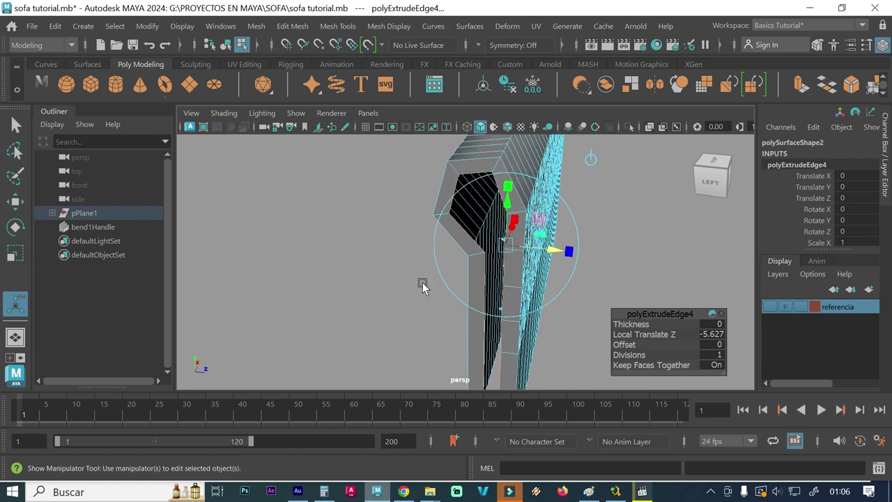
left_click(401, 254)
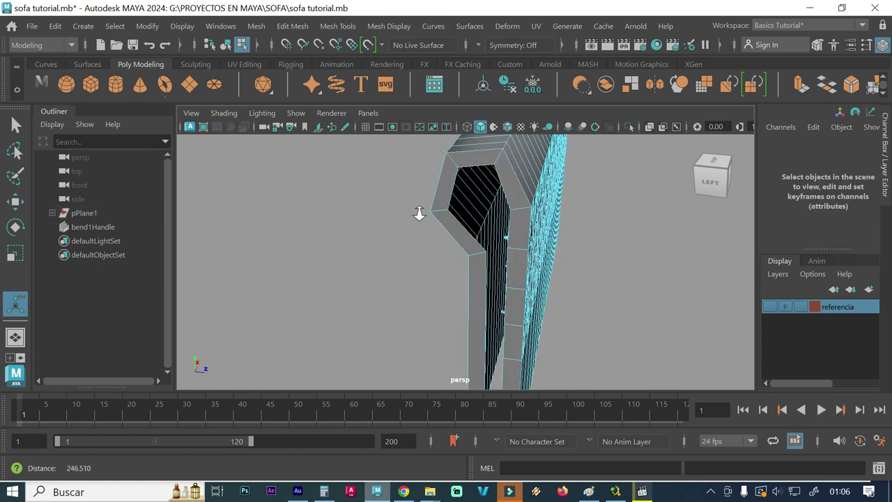
Bridge an edge of the black opening to the facing inner edge across the gap
scroll(418, 209, "up", 3)
middle_click_drag(527, 199, 497, 262, "alt")
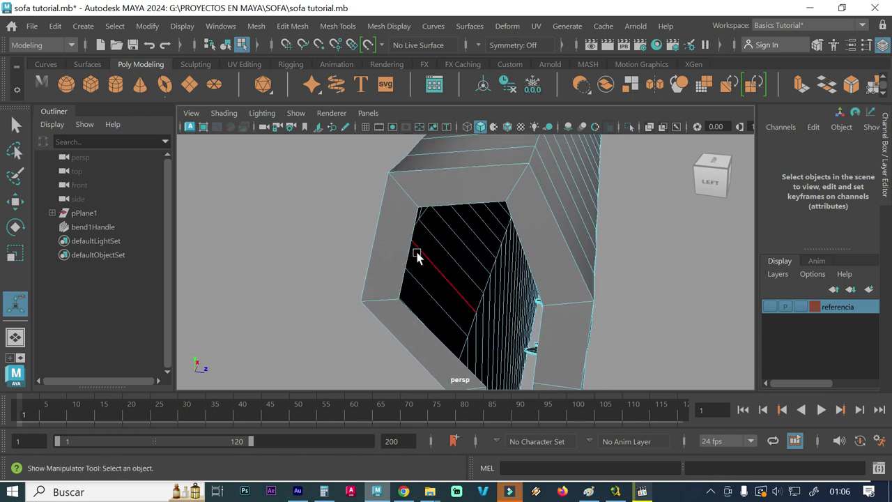
left_click(409, 249)
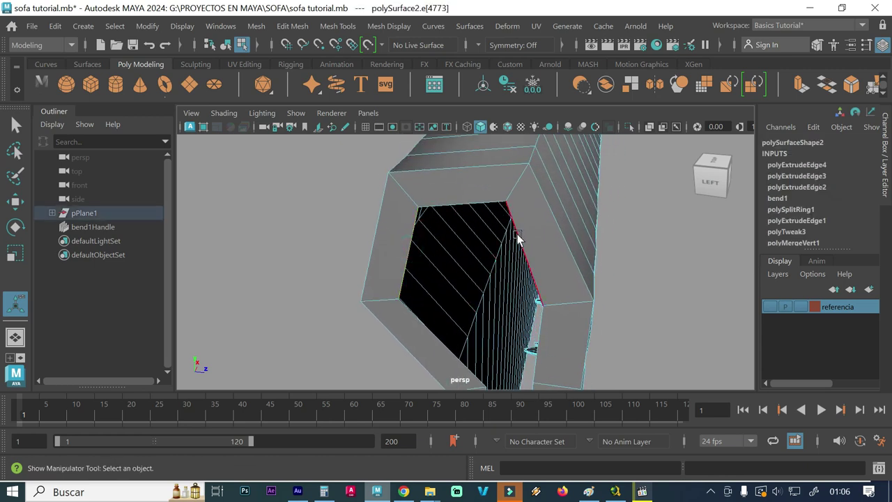
left_click(518, 239)
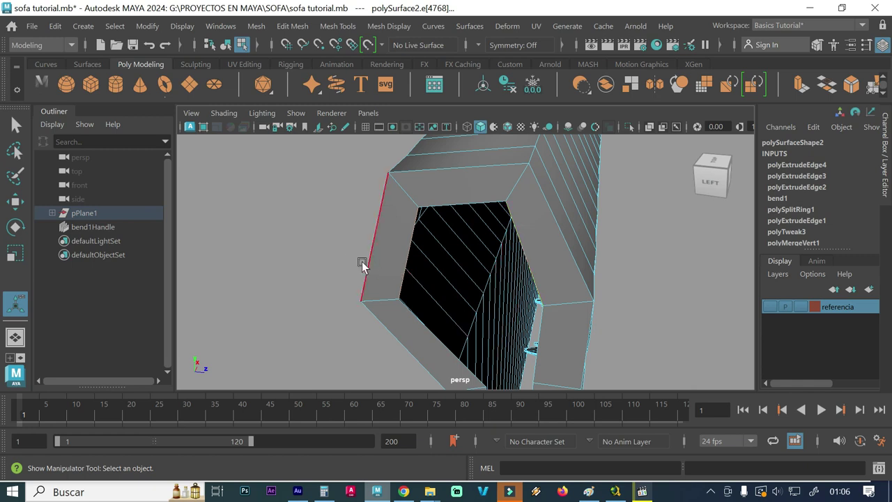
right_click_drag(350, 266, 339, 379, "shift")
Bridge the next pair of opposing edges (polyBridgeEdge2) and orbit to inspect the strip
mouse_move(521, 336)
middle_mouse_down("alt")
mouse_move(508, 248)
mouse_move(497, 267)
middle_mouse_up("alt")
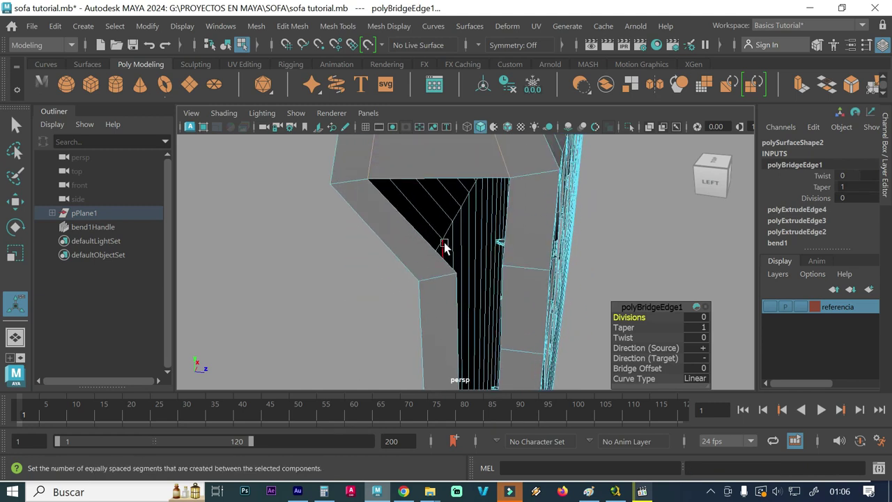
left_click(503, 230)
left_click(507, 224)
right_click_drag(342, 261, 331, 379, "shift")
middle_click_drag(443, 341, 459, 265, "alt")
mouse_move(452, 279)
left_mouse_down("alt")
mouse_move(462, 267)
mouse_move(551, 259)
mouse_move(517, 273)
mouse_move(501, 255)
mouse_move(503, 225)
left_mouse_up("alt")
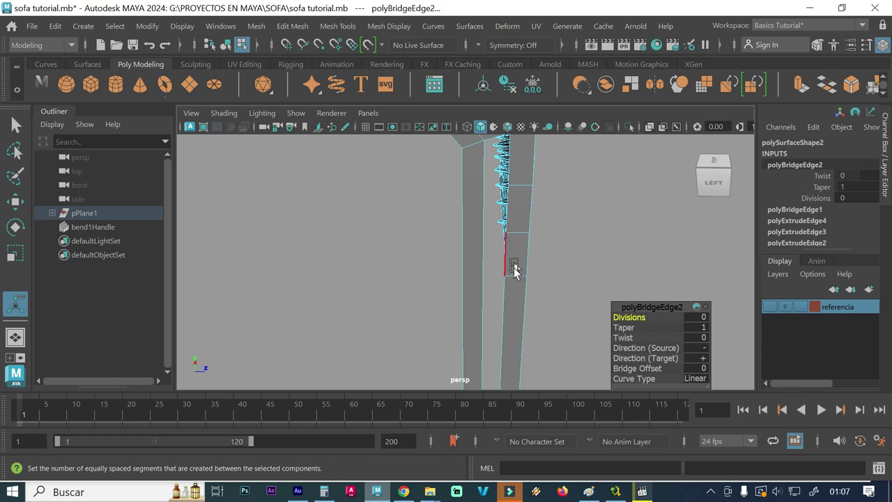
mouse_move(514, 282)
left_mouse_down("alt")
mouse_move(507, 242)
mouse_move(470, 243)
left_mouse_up("alt")
mouse_move(543, 264)
left_mouse_down("alt")
mouse_move(480, 272)
mouse_move(438, 255)
mouse_move(457, 245)
mouse_move(472, 282)
mouse_move(434, 298)
left_mouse_up("alt")
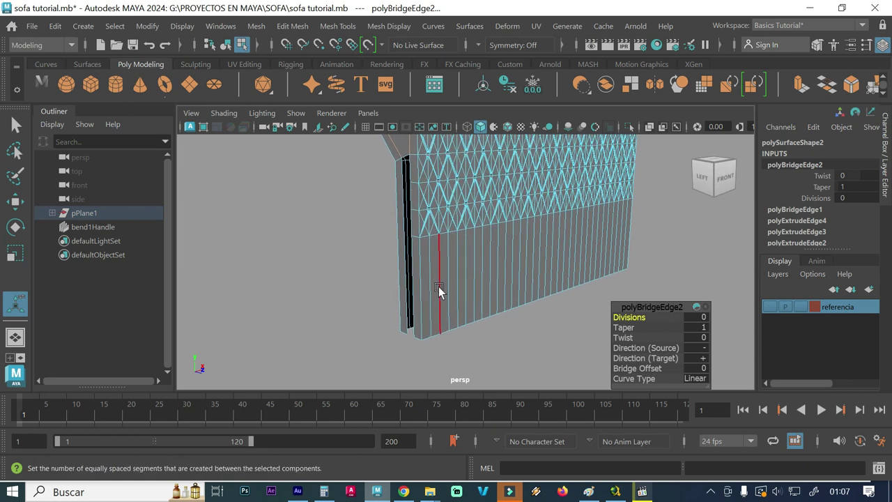
Insert three evenly spaced horizontal edge loops on the sofa shell with Insert Edge Loop
left_click(337, 26)
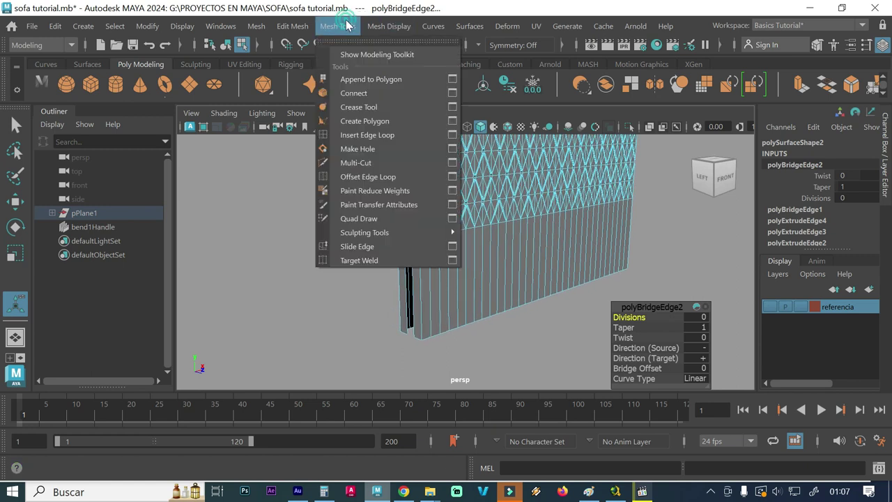
left_click(452, 134)
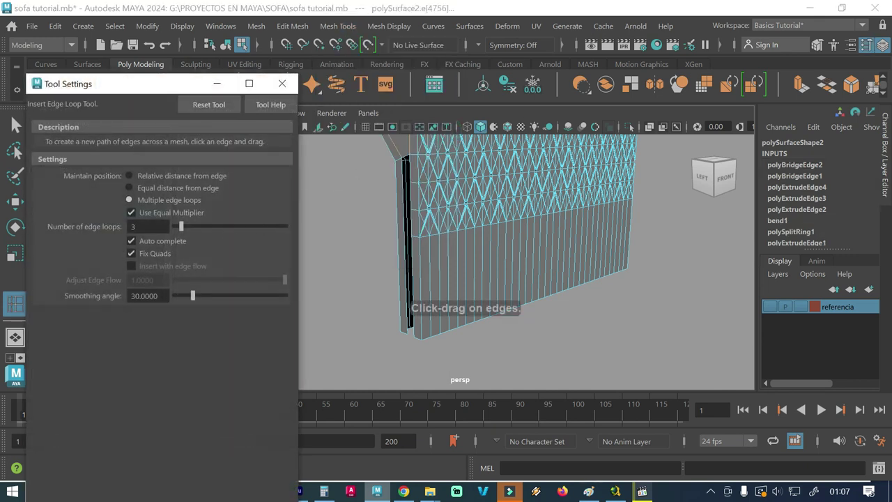
left_click(429, 269)
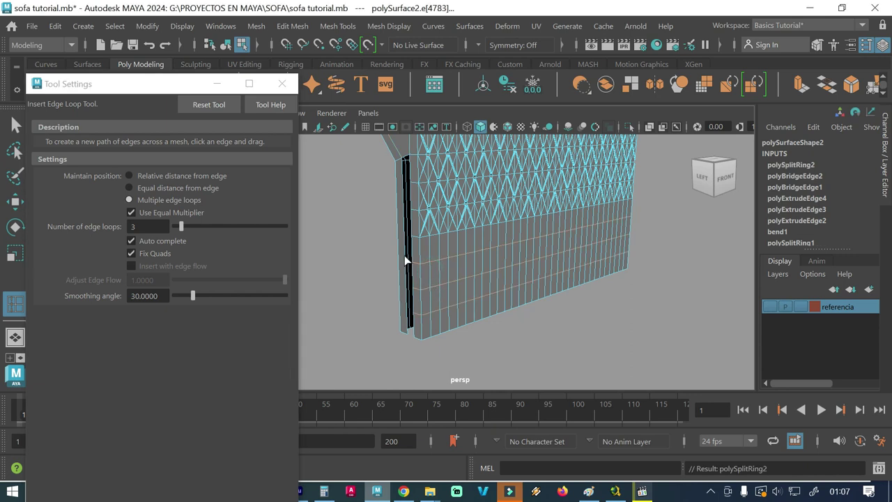
mouse_move(410, 257)
left_mouse_down("alt")
mouse_move(372, 258)
mouse_move(382, 262)
left_mouse_up("alt")
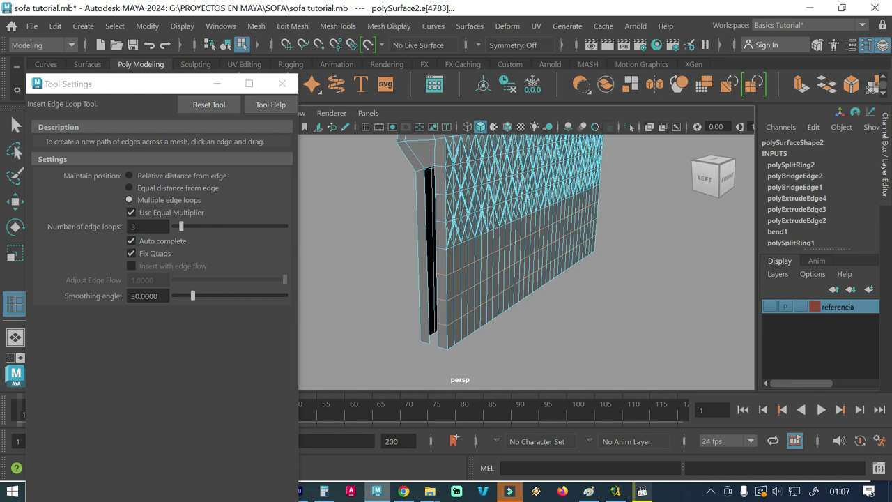
Set Number of edge loops to 6, insert them across the side, and close Tool Settings
double_click(138, 226)
type("6")
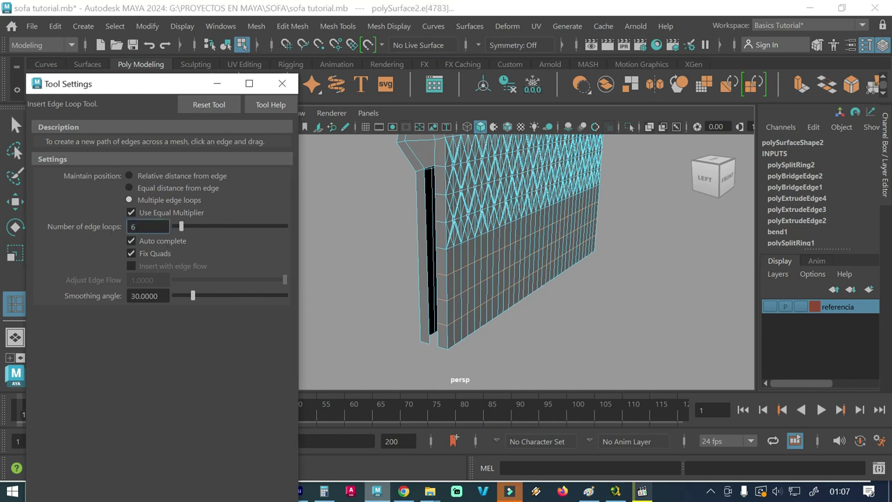
mouse_move(329, 255)
left_mouse_down("alt")
mouse_move(400, 255)
mouse_move(420, 265)
left_mouse_up("alt")
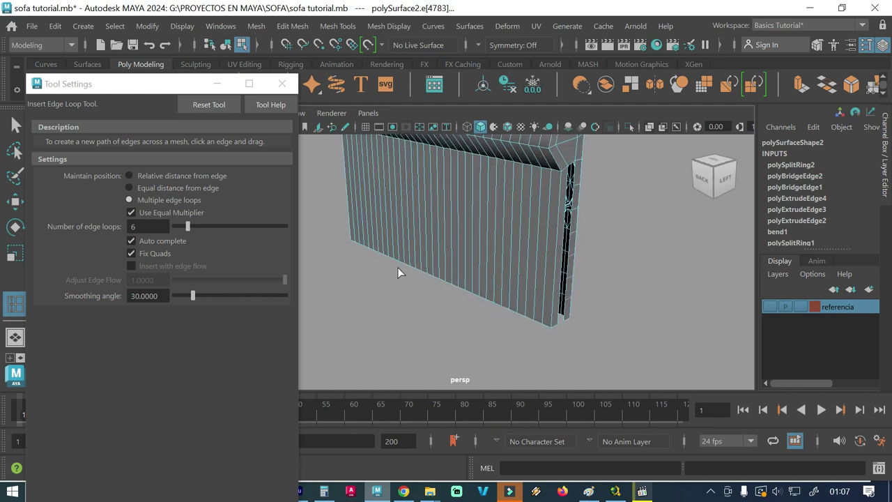
left_click(546, 239)
left_click_drag(508, 298, 429, 293, "alt")
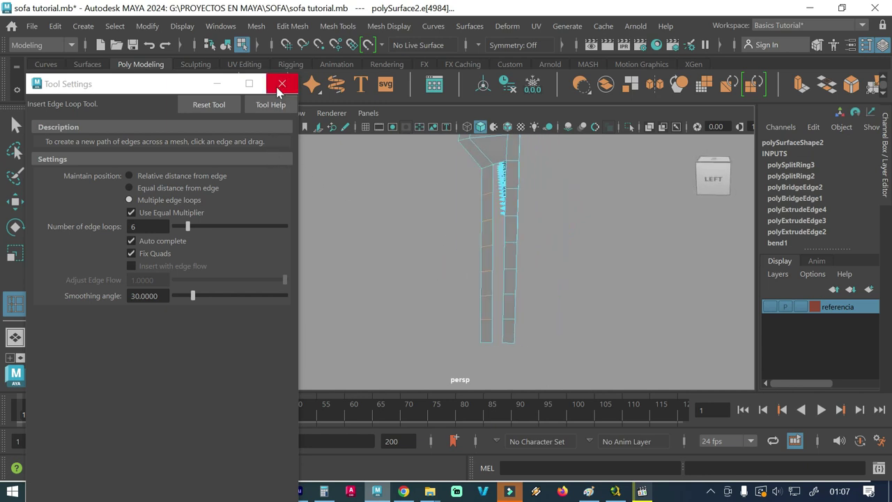
left_click(281, 84)
left_click(16, 124)
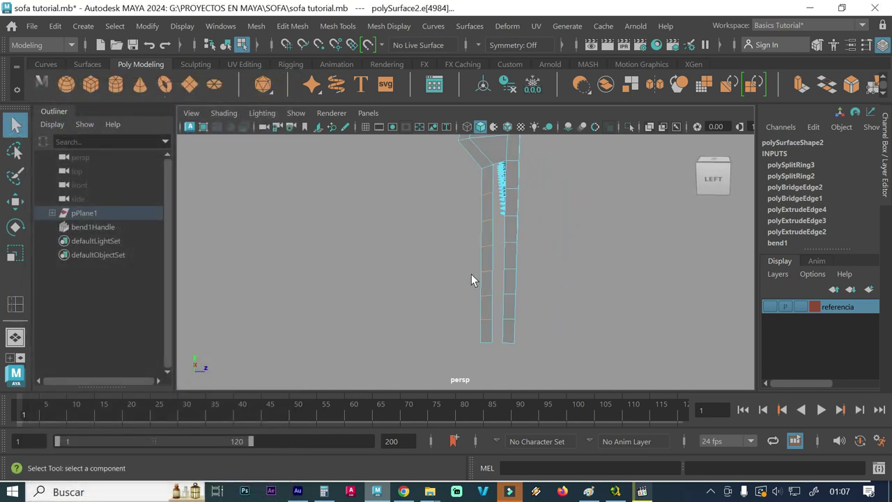
scroll(481, 279, "up", 2)
Bridge facing edges to fill the first three holes along the end strip
middle_click_drag(515, 248, 488, 274, "alt")
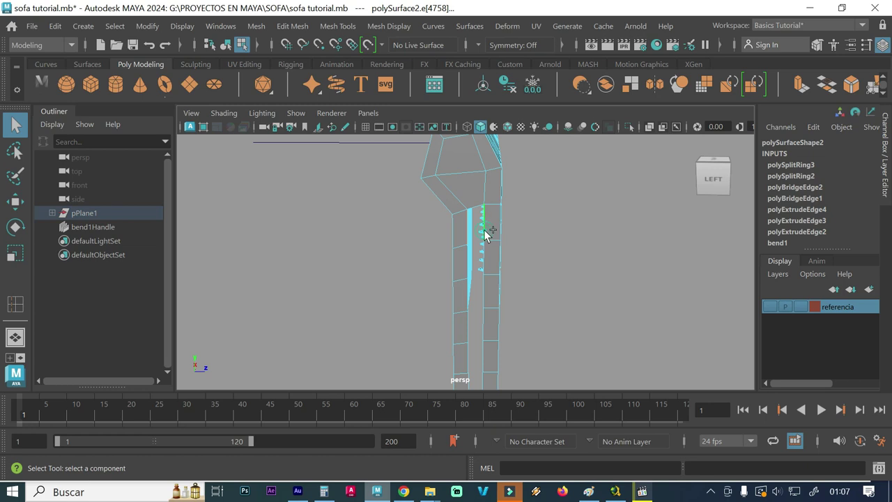
left_click_drag(486, 233, 430, 277, "alt")
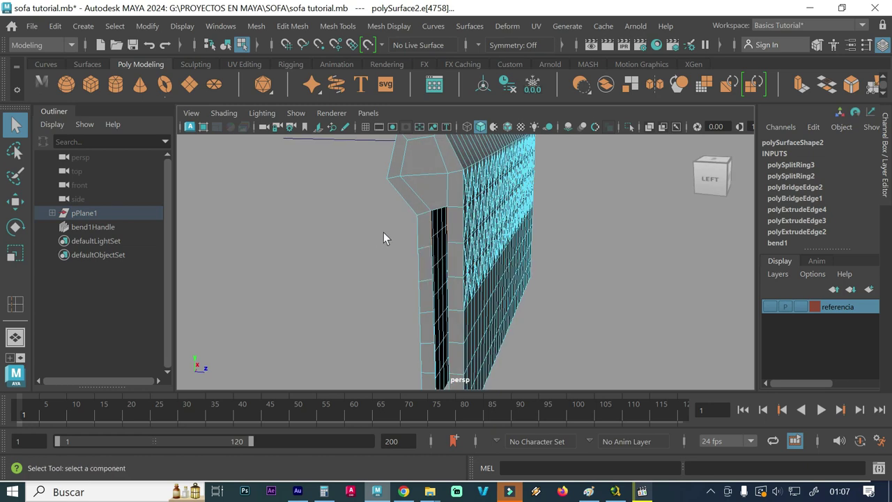
right_click_drag(378, 214, 378, 239, "shift")
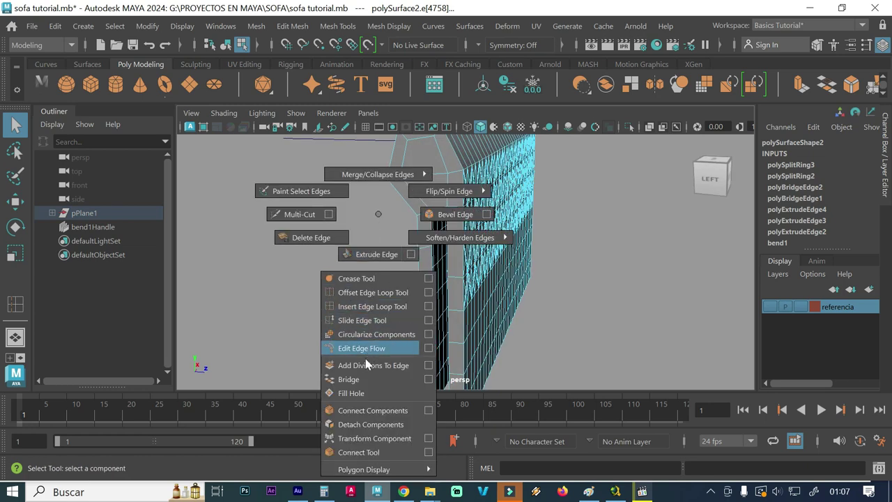
right_click_drag(374, 288, 362, 376, "shift")
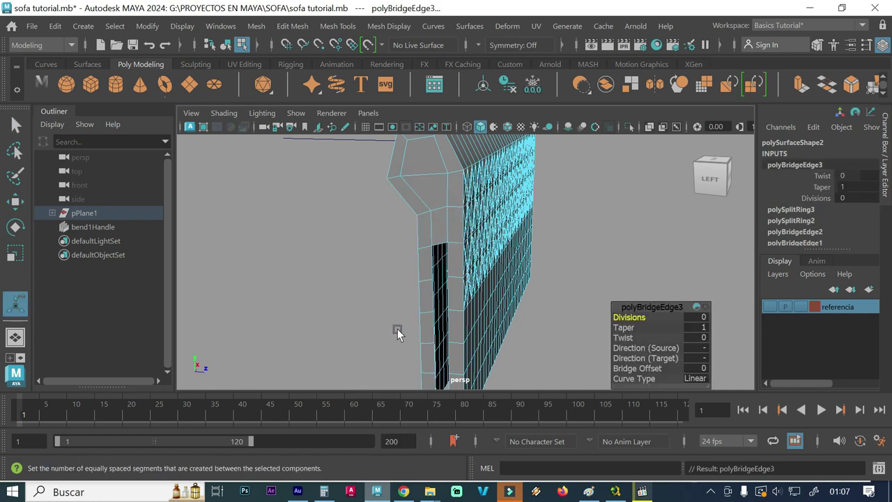
scroll(418, 306, "up", 2)
scroll(453, 265, "up", 1)
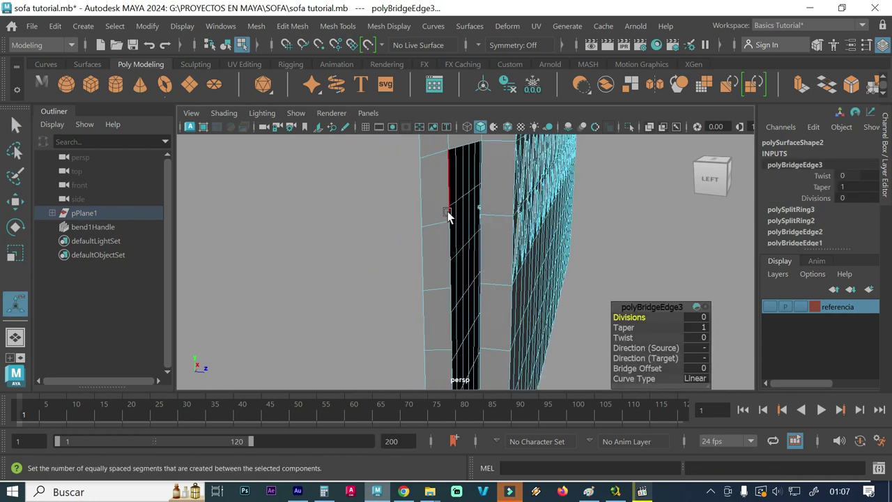
left_click(480, 183)
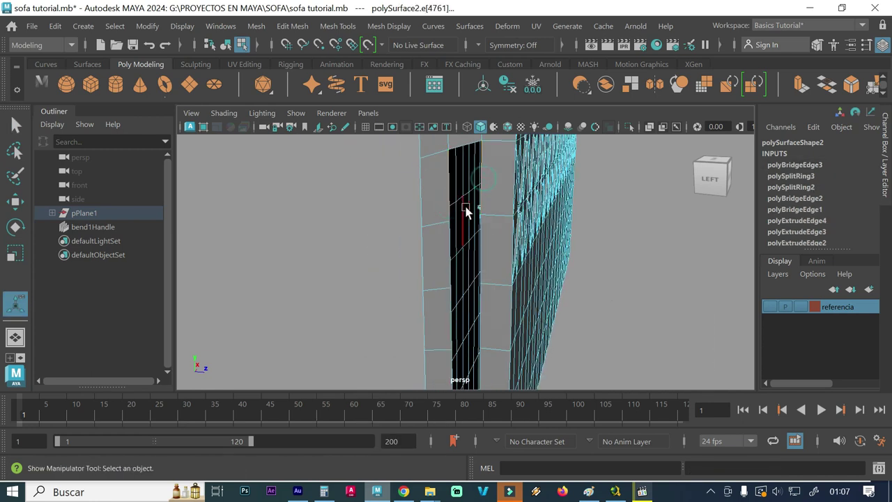
right_click_drag(463, 210, 451, 264, "shift")
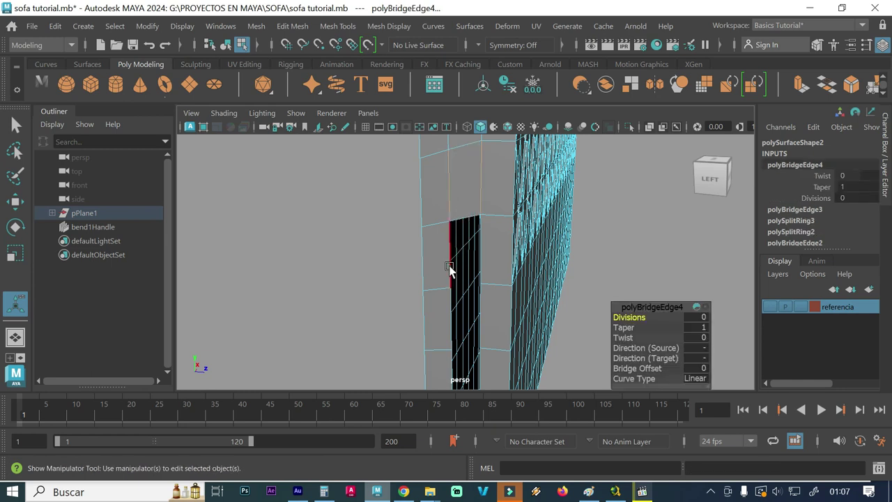
left_click(490, 251)
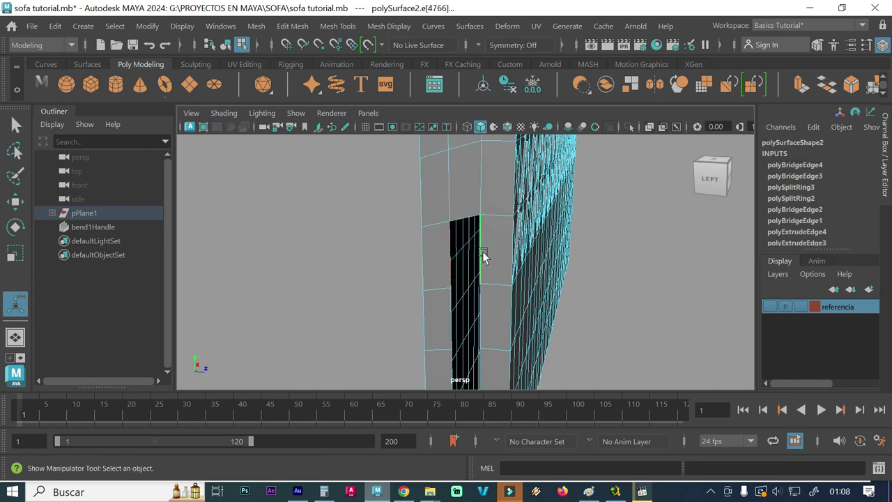
right_click_drag(480, 251, 462, 248, "shift")
Fill the upper gap and the next two holes with bridges, using G to repeat
middle_click_drag(462, 248, 456, 240, "alt")
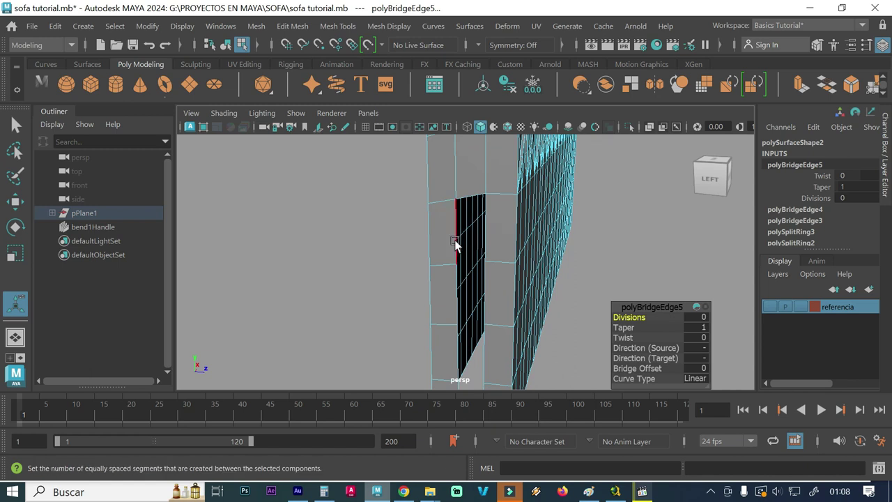
left_click(455, 241)
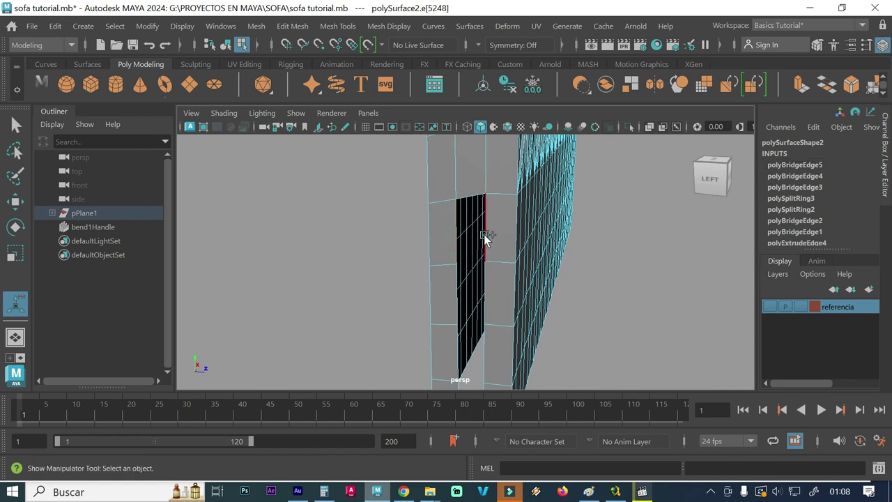
key("g")
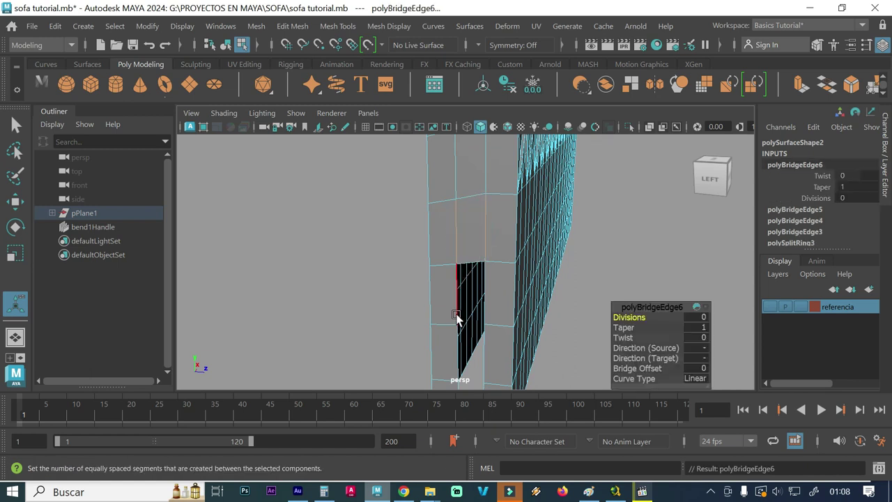
middle_click_drag(456, 317, 450, 302, "alt")
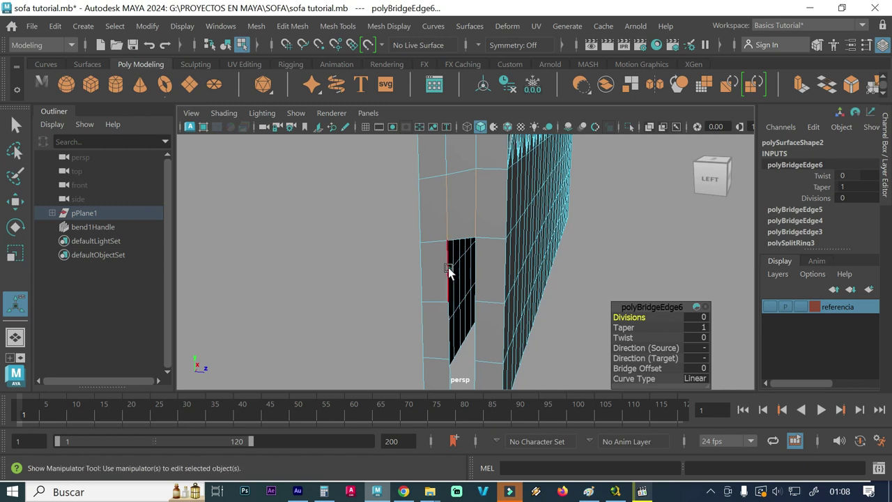
left_click(449, 273)
left_click(478, 272)
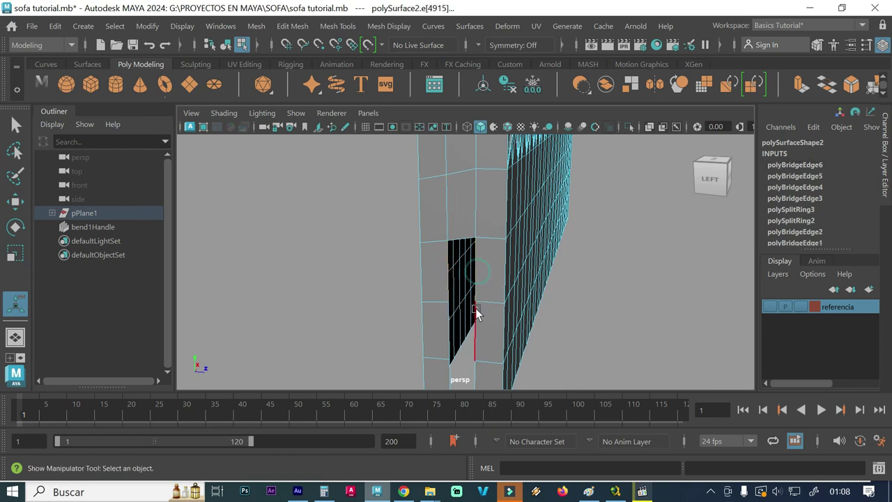
right_click_drag(476, 314, 450, 342, "shift")
scroll(442, 314, "down", 1)
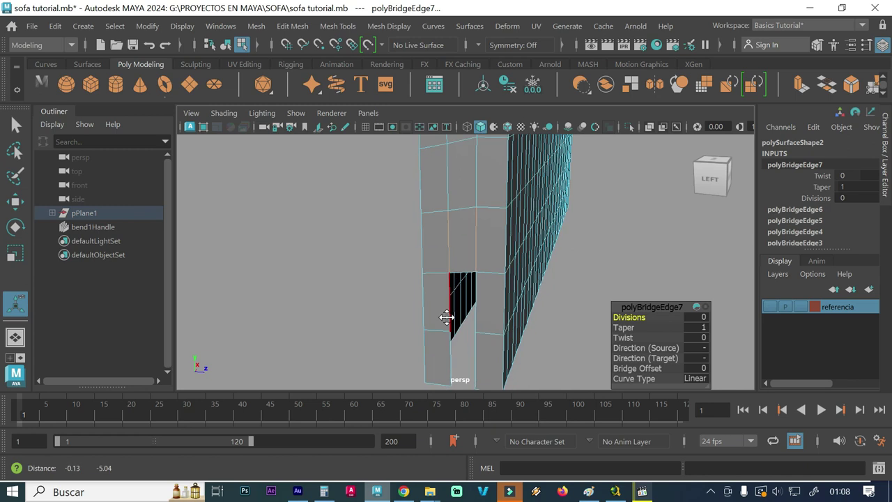
left_click(450, 274)
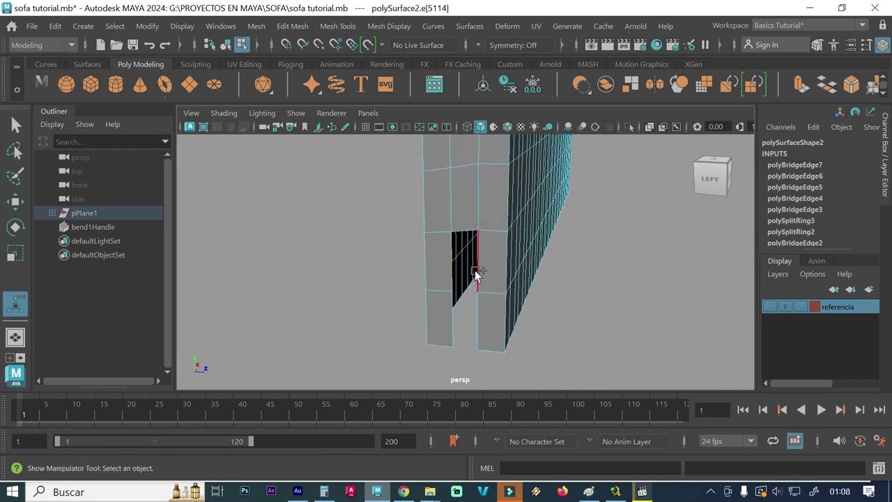
left_click(476, 273)
right_click_drag(469, 311, 454, 320, "shift")
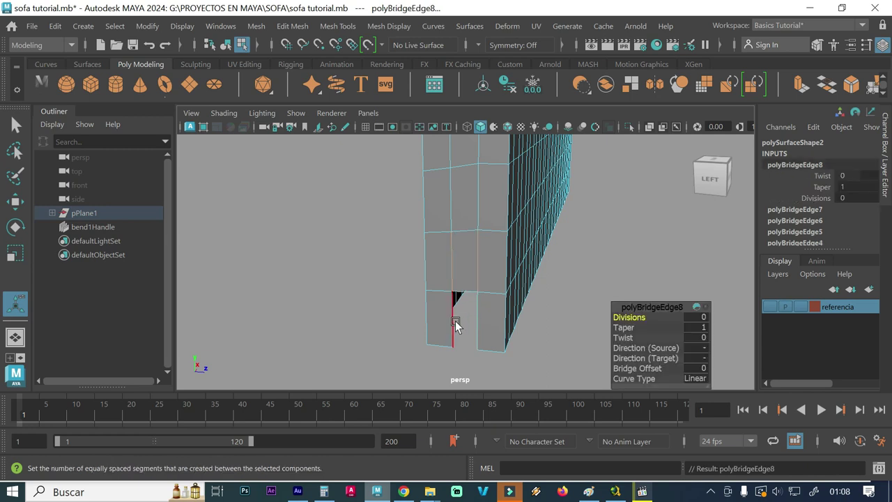
Bridge the final hole closed, check the filled strip, and return to Object Mode
left_click(454, 322)
left_click(479, 323)
left_click(484, 355, "shift")
key("g")
mouse_move(391, 292)
left_mouse_down("alt")
mouse_move(312, 256)
mouse_move(413, 282)
left_mouse_up("alt")
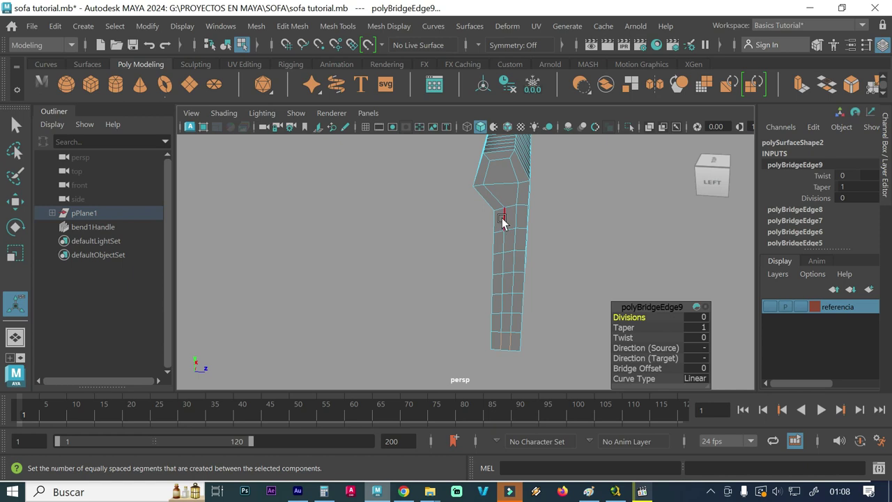
right_click_drag(501, 218, 570, 67)
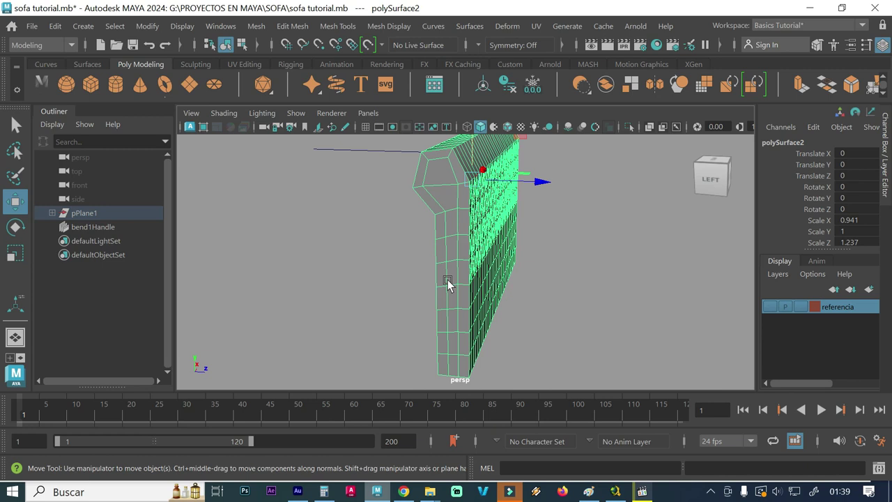
Select the whole vertical column of faces up one side of the wall's end in Face mode
key("3")
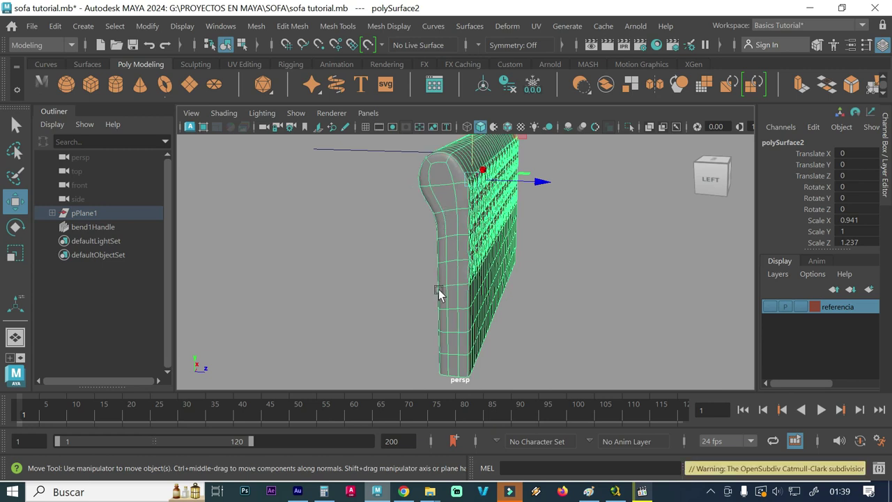
key("1")
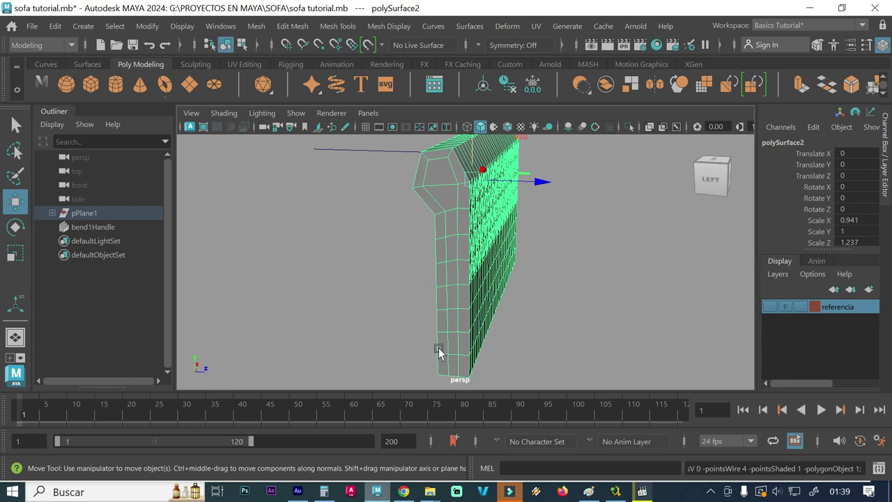
right_click(440, 351)
left_click(440, 134)
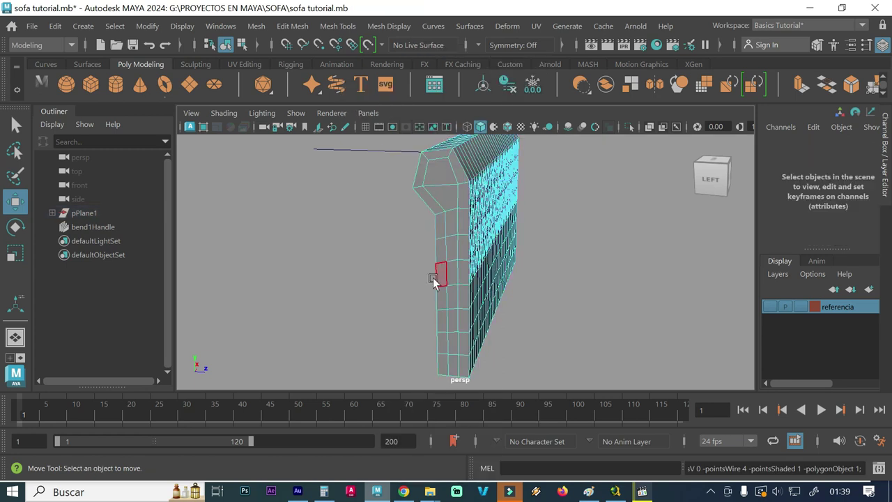
left_click(442, 367)
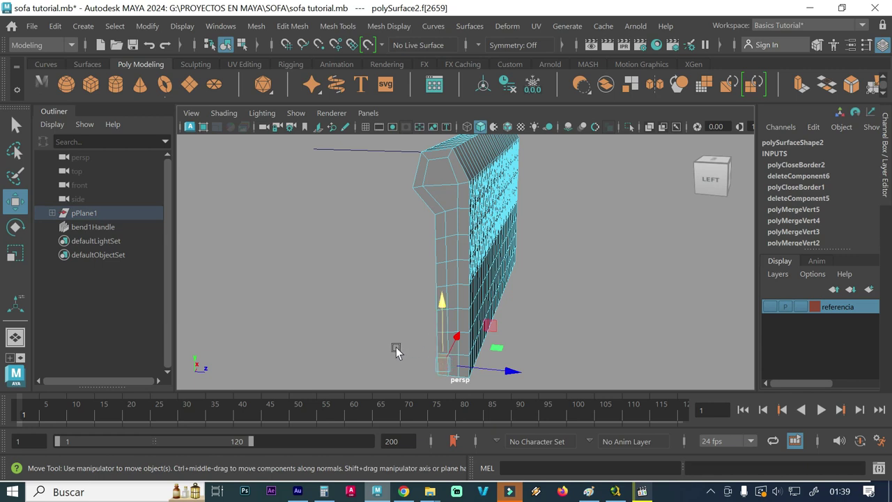
scroll(394, 328, "up", 2)
scroll(488, 306, "up", 2)
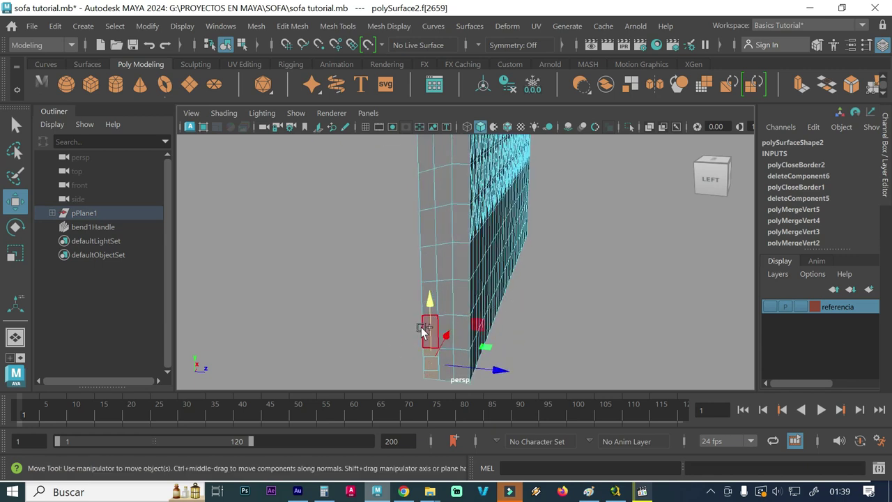
double_click(421, 331, "shift")
Extrude the face column and push it outward to Translate X -4.998 (polyExtrudeFace2)
scroll(338, 275, "down", 2)
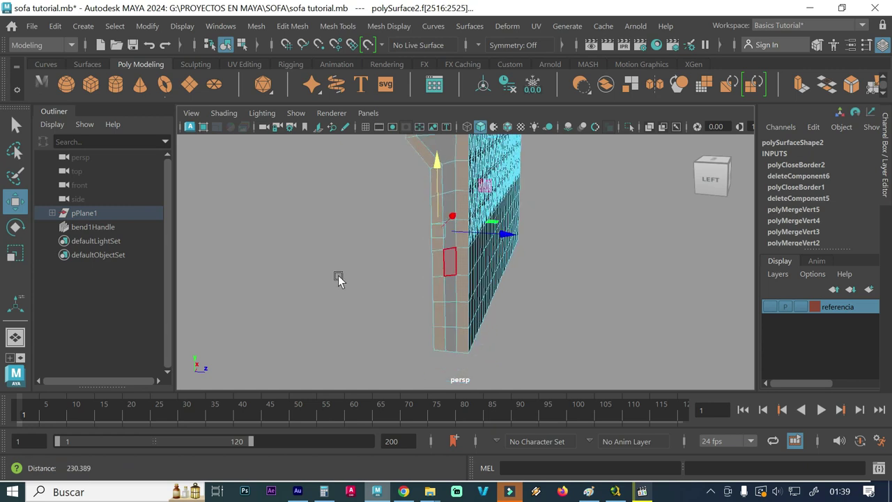
right_click_drag(369, 305, 364, 189, "shift")
mouse_move(403, 251)
left_mouse_down("alt")
mouse_move(389, 275)
mouse_move(372, 276)
mouse_move(402, 315)
left_mouse_up("alt")
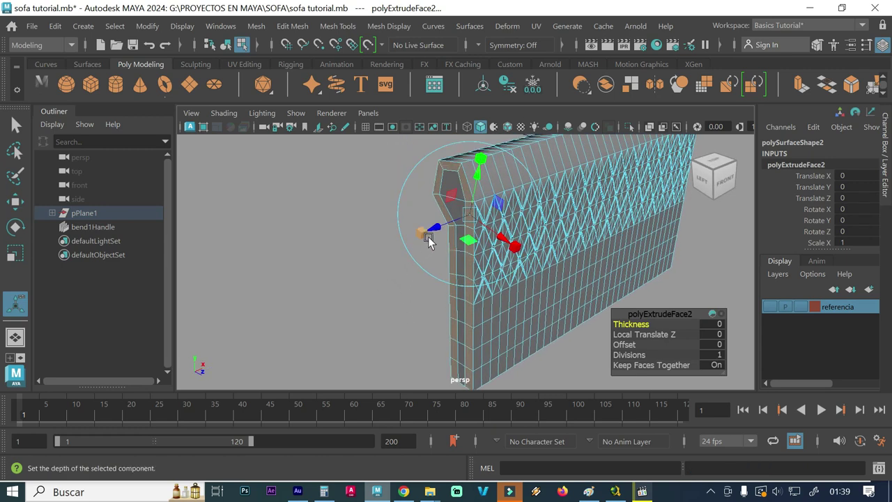
left_click_drag(524, 186, 518, 186, "alt")
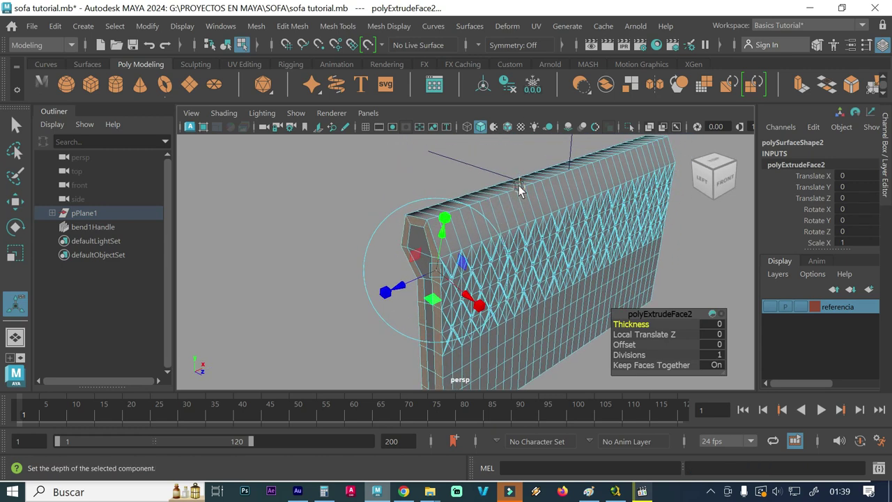
middle_click_drag(508, 259, 532, 202, "alt")
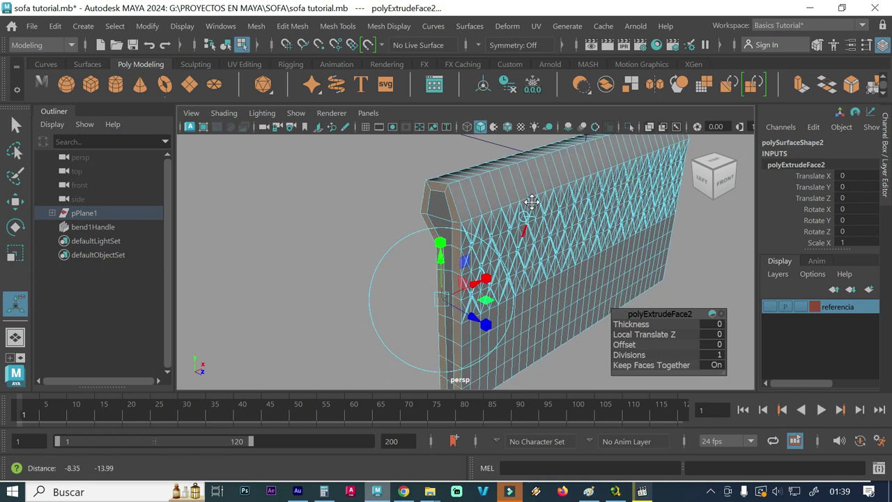
left_click_drag(532, 202, 527, 198, "alt")
left_click_drag(475, 276, 466, 279)
left_click_drag(384, 281, 364, 279, "alt")
Select the matching face column top to bottom on the other side of the end
left_click(453, 203)
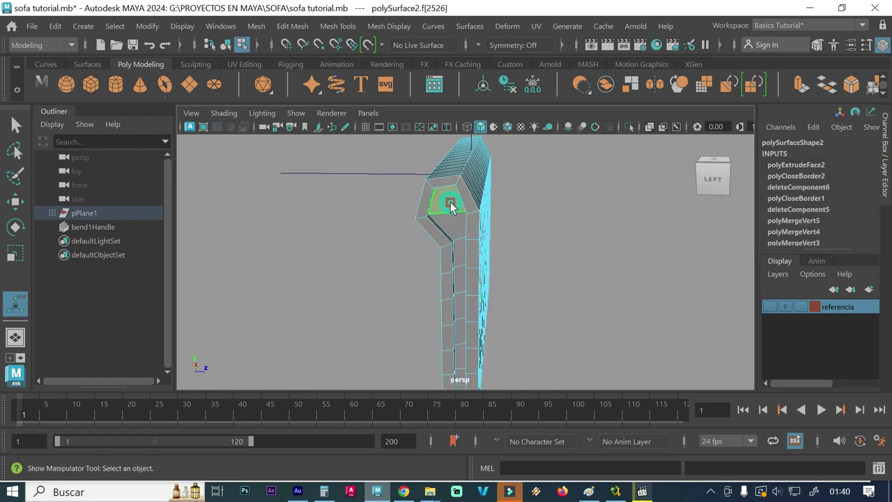
left_click_drag(453, 228, 461, 324)
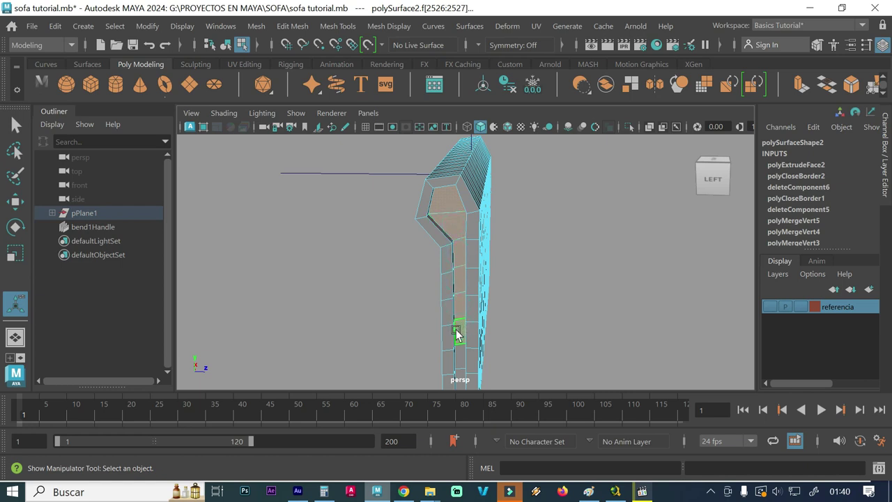
middle_click_drag(459, 326, 453, 272, "alt")
left_click_drag(459, 301, 454, 358)
Extrude the second face column outward to Translate X -4.417 (polyExtrudeFace3)
left_click_drag(397, 309, 375, 309, "alt")
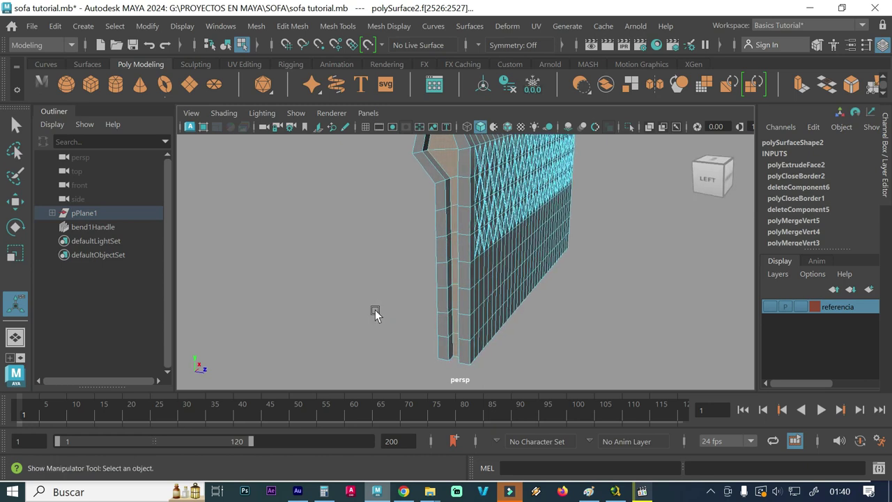
right_click_drag(365, 143, 370, 187, "shift")
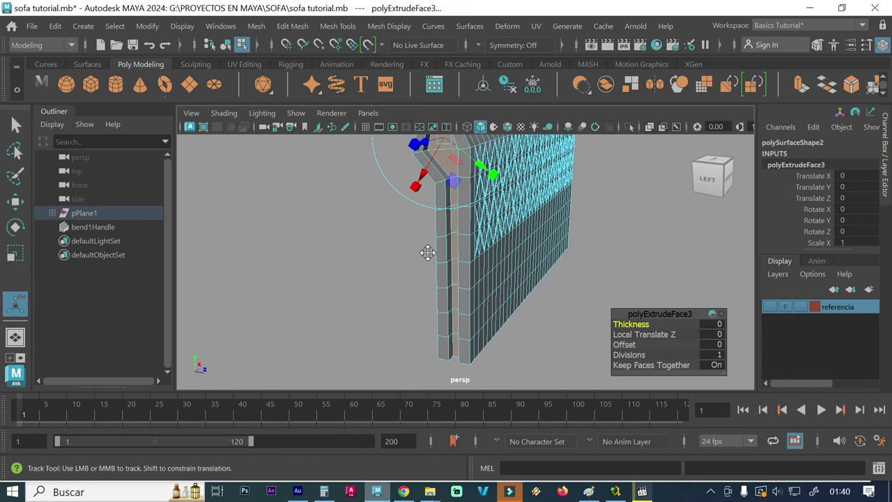
left_click_drag(427, 251, 402, 313, "alt")
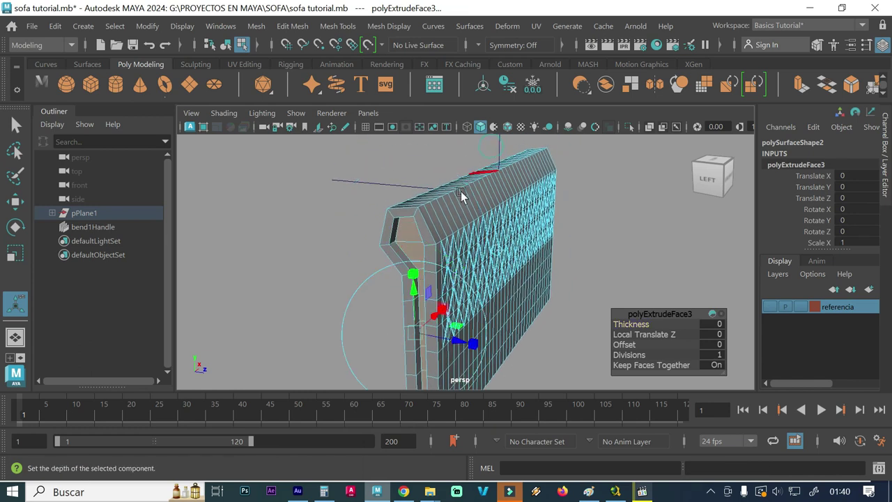
left_click_drag(460, 190, 383, 279, "alt")
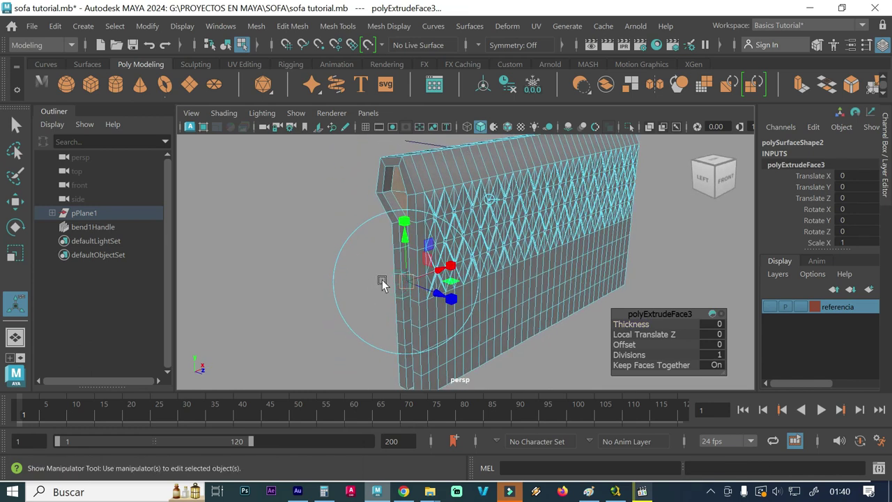
left_click_drag(436, 273, 431, 273)
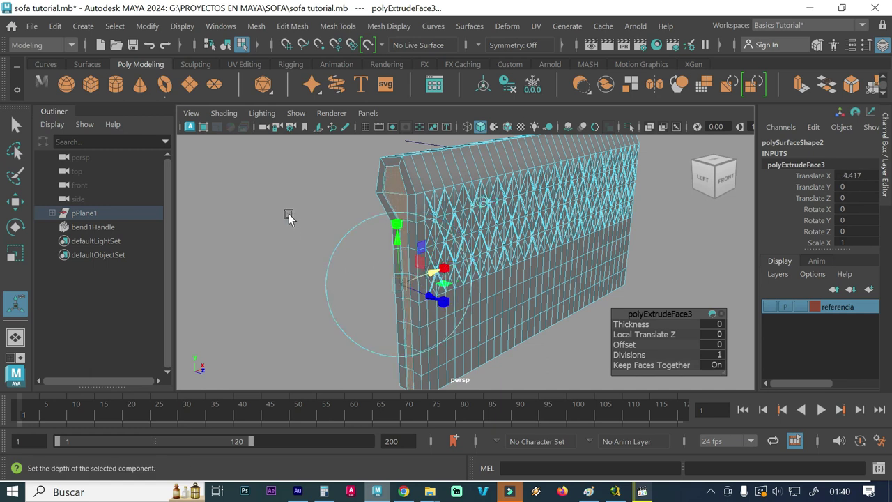
right_click_drag(289, 215, 433, 201, "alt")
left_click_drag(347, 192, 395, 209, "alt")
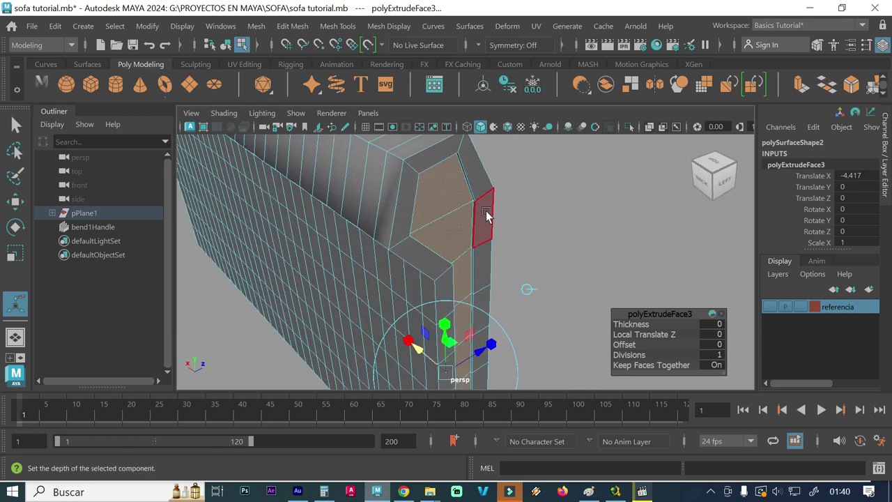
right_click_drag(500, 157, 549, 66)
Show the tufted wall mesh in smooth preview (3) and view the whole back
key("q")
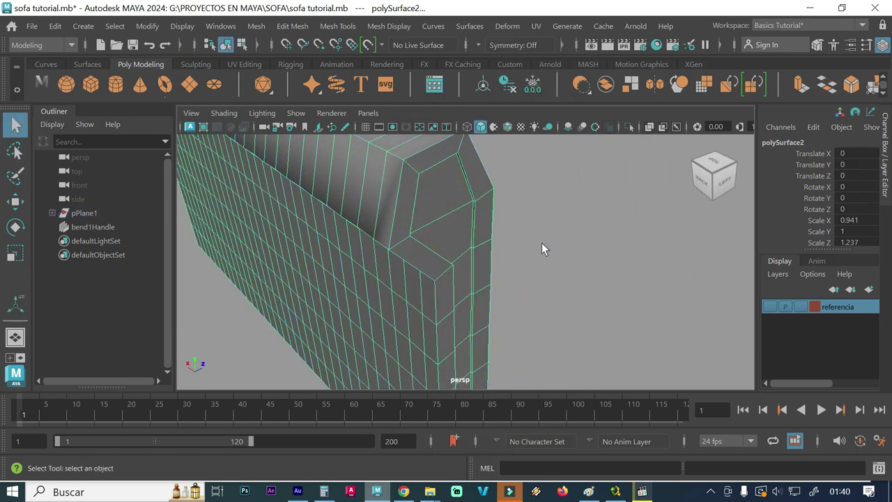
left_click(541, 242)
mouse_move(522, 266)
left_mouse_down("alt")
mouse_move(455, 267)
mouse_move(375, 239)
left_mouse_up("alt")
left_click(375, 239)
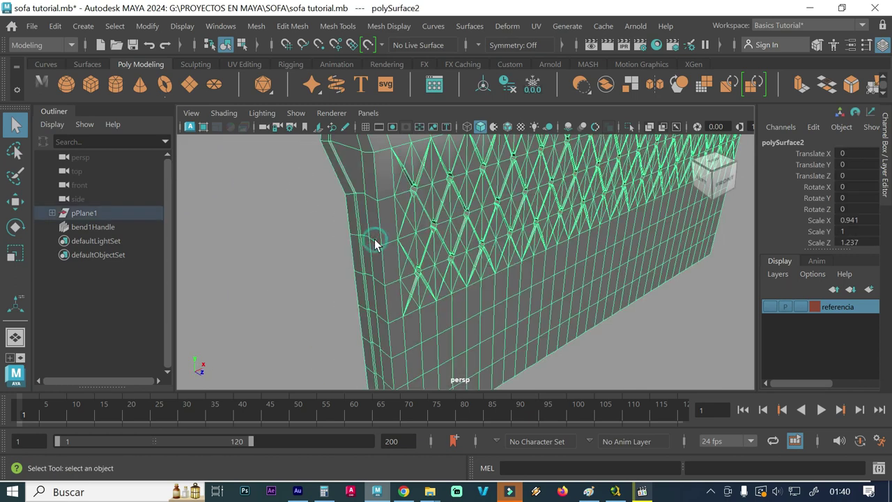
key("3")
left_click(321, 279)
right_click_drag(322, 280, 283, 282, "alt")
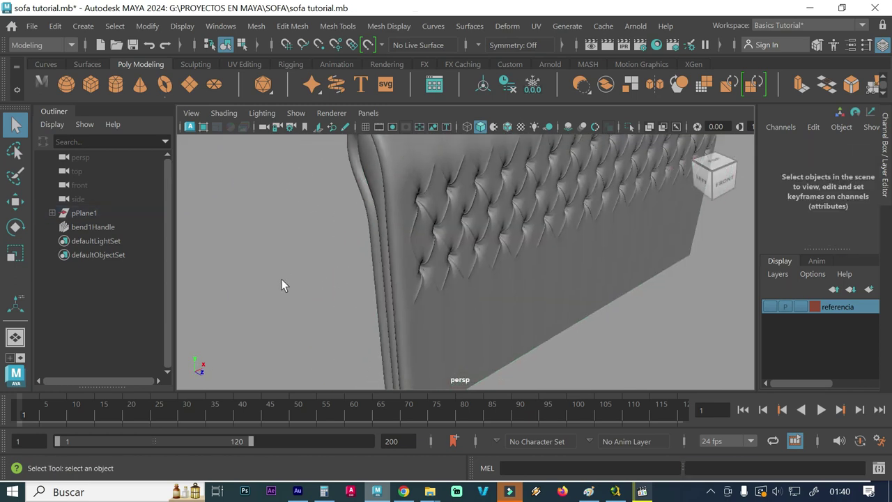
left_click_drag(283, 283, 318, 274, "alt")
right_click_drag(318, 275, 262, 262, "alt")
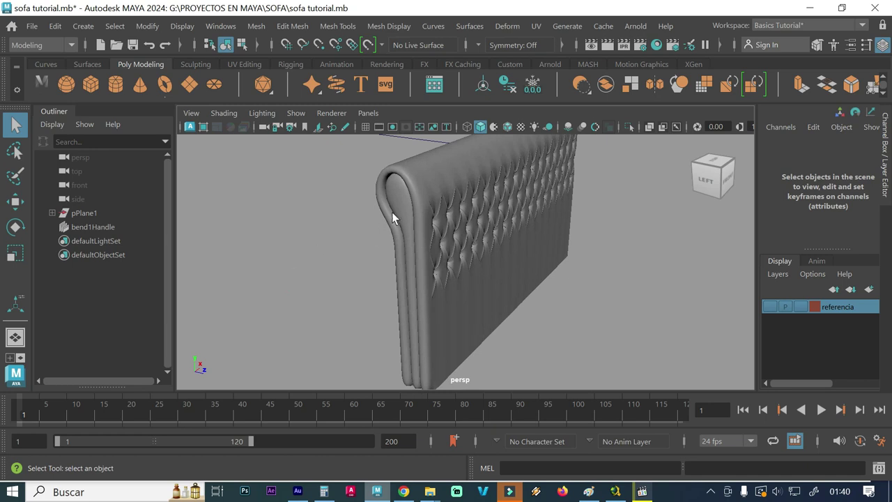
Browse the Chesterfield sofa reference photos in Chrome, then return to Maya
left_click(404, 491)
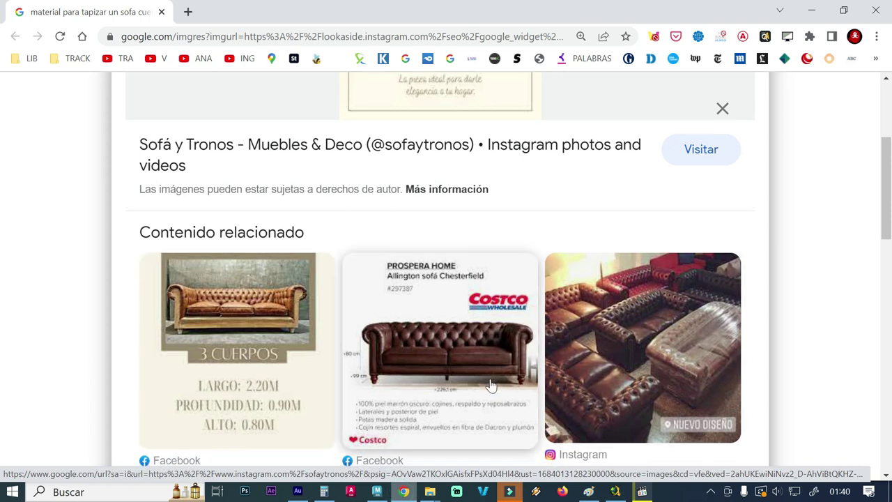
scroll(488, 383, "down", 3)
scroll(432, 369, "down", 2)
scroll(442, 264, "down", 2)
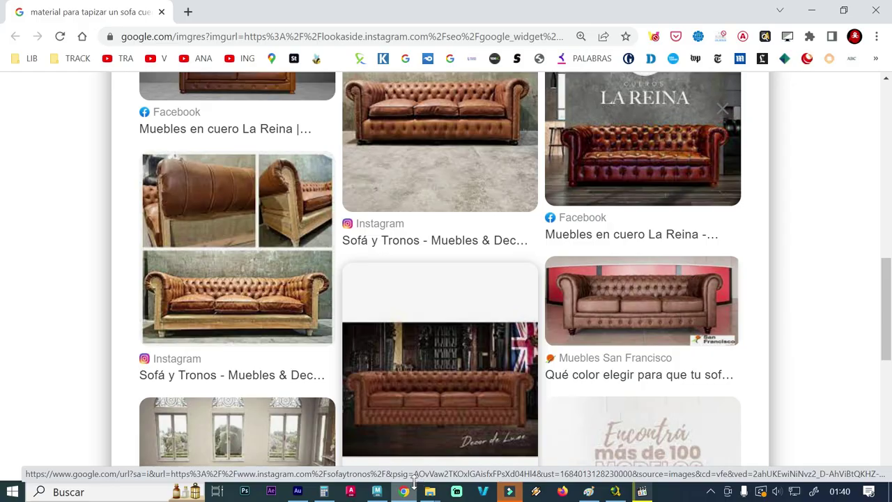
left_click(377, 491)
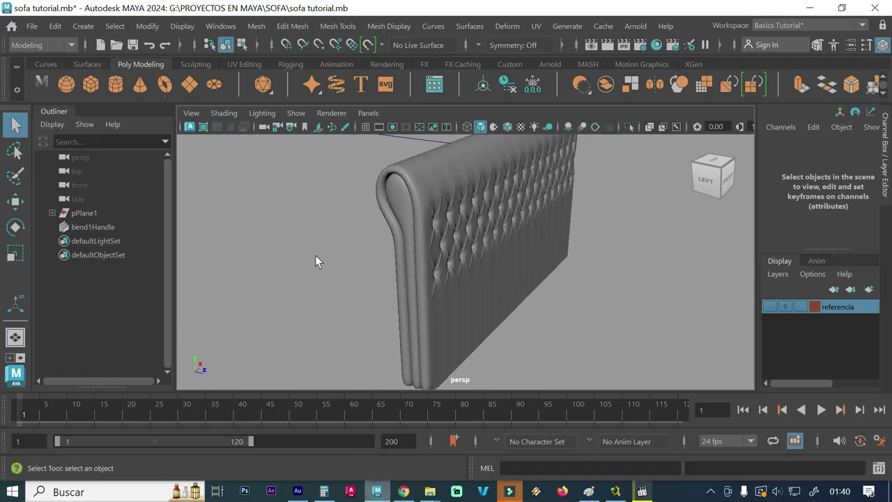
Select the sofa back mesh and return it to faceted low-poly display (1)
left_click_drag(461, 347, 411, 338, "alt")
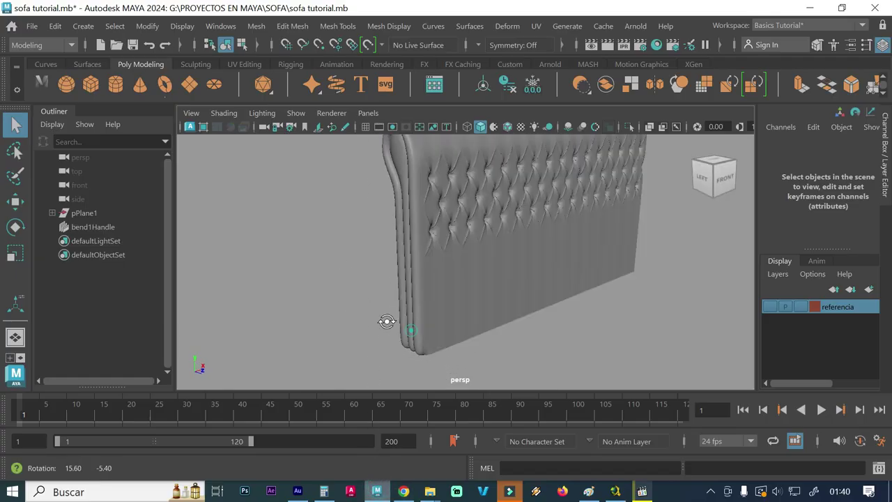
left_click(414, 339)
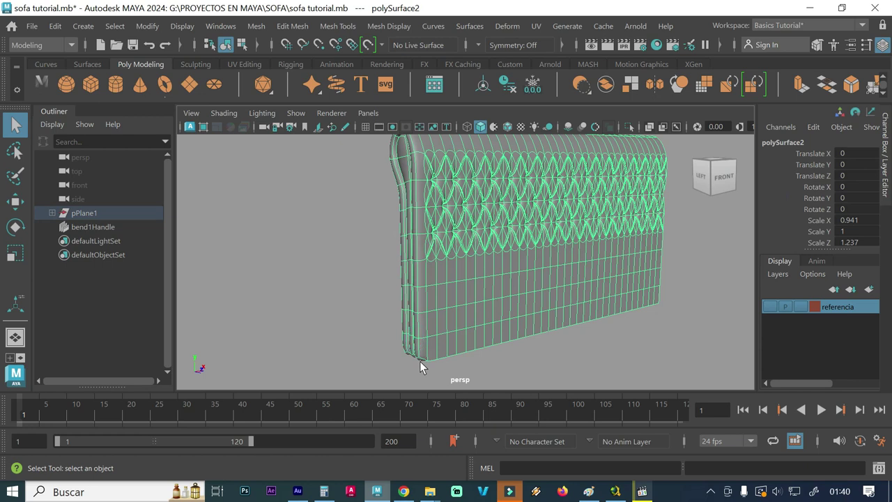
key("1")
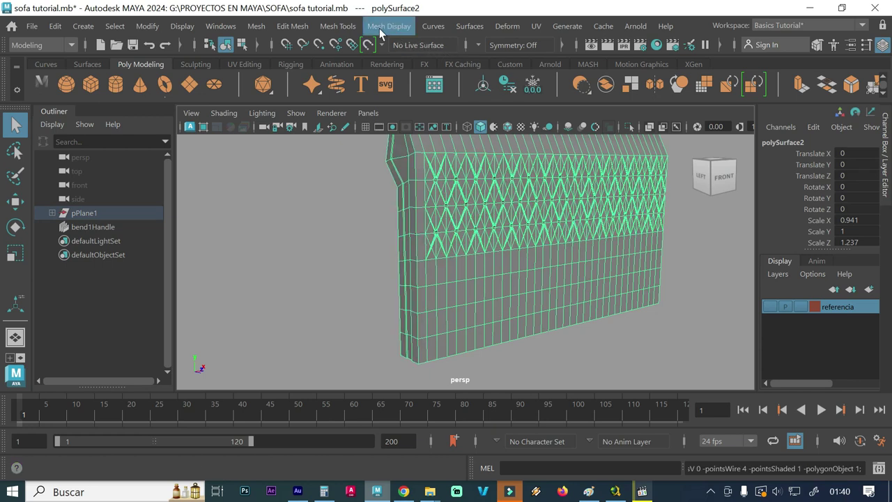
left_click(348, 26)
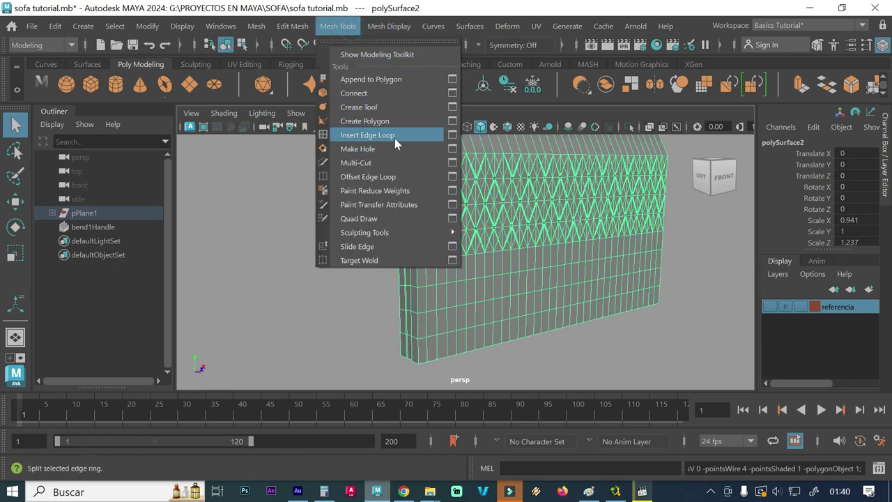
left_click(451, 135)
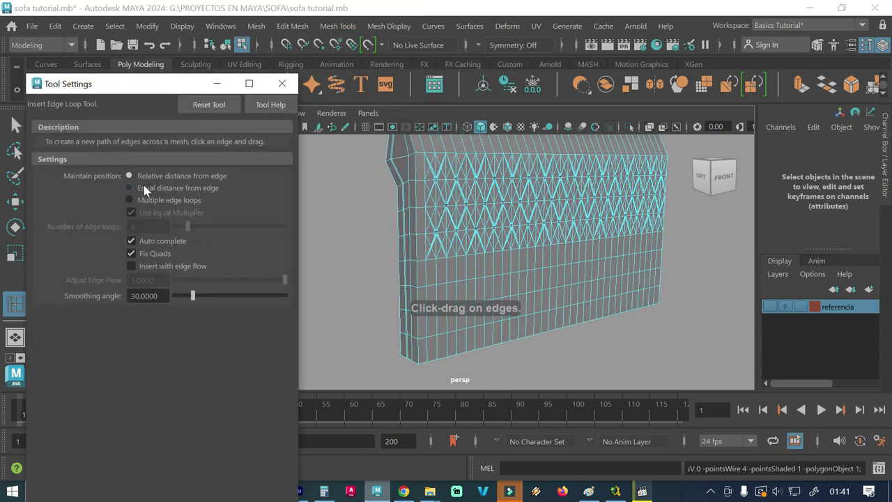
Insert a lengthwise edge loop just above the wall's base and close the tool settings
mouse_move(416, 352)
middle_mouse_down("alt")
mouse_move(430, 288)
mouse_move(391, 262)
middle_mouse_up("alt")
scroll(540, 261, "up", 3)
scroll(450, 262, "up", 2)
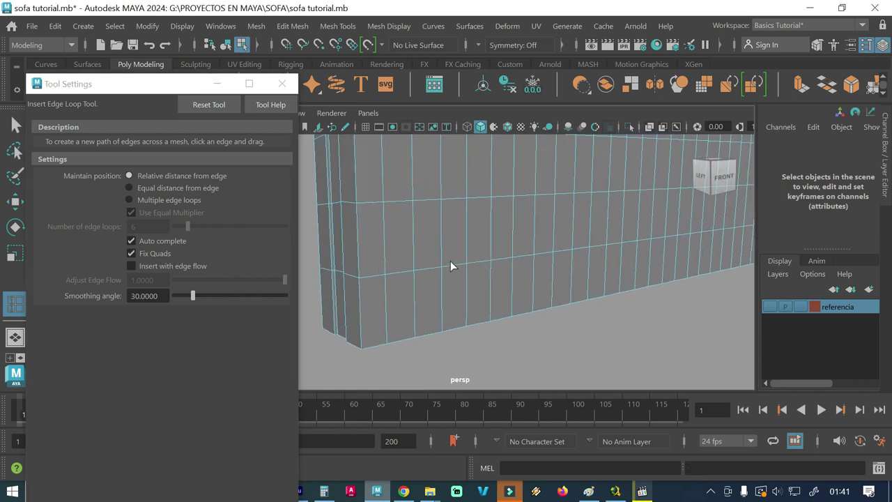
scroll(498, 254, "down", 1)
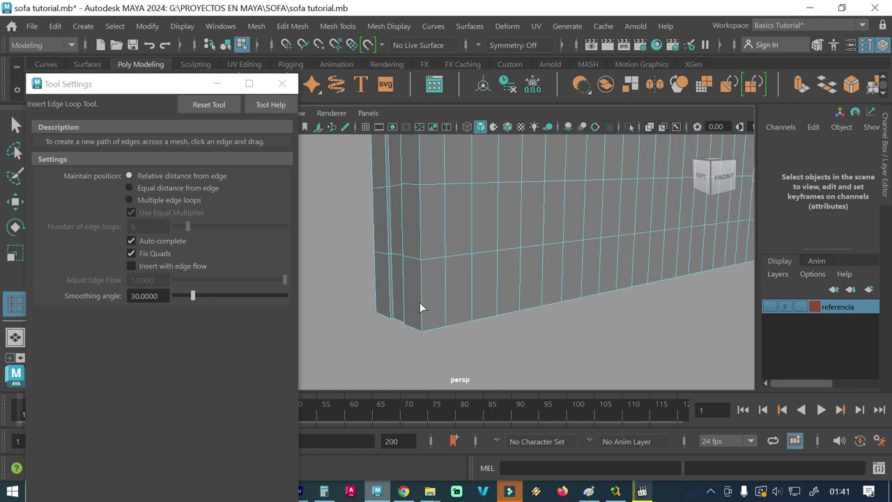
left_click_drag(420, 307, 420, 334)
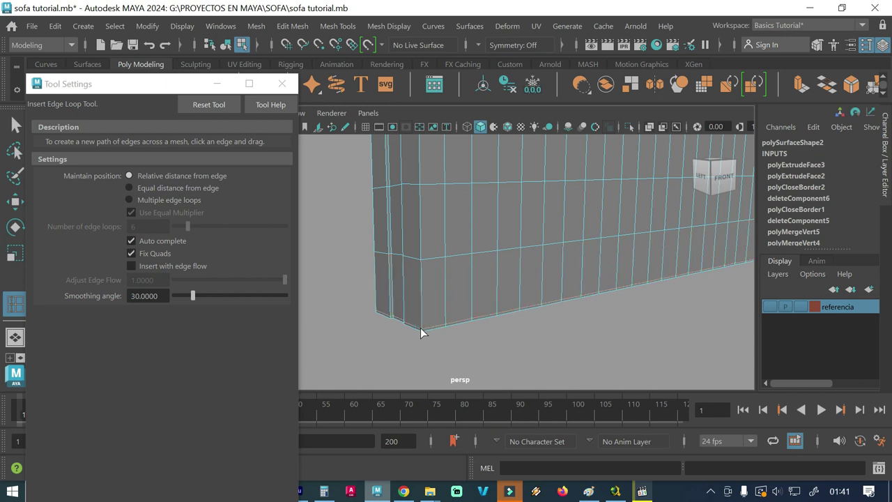
left_click_drag(420, 333, 373, 347)
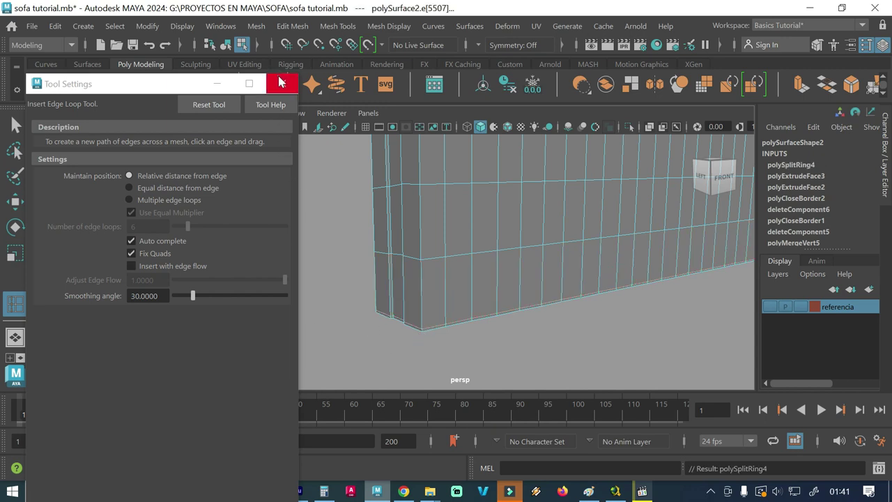
left_click(281, 83)
key("q")
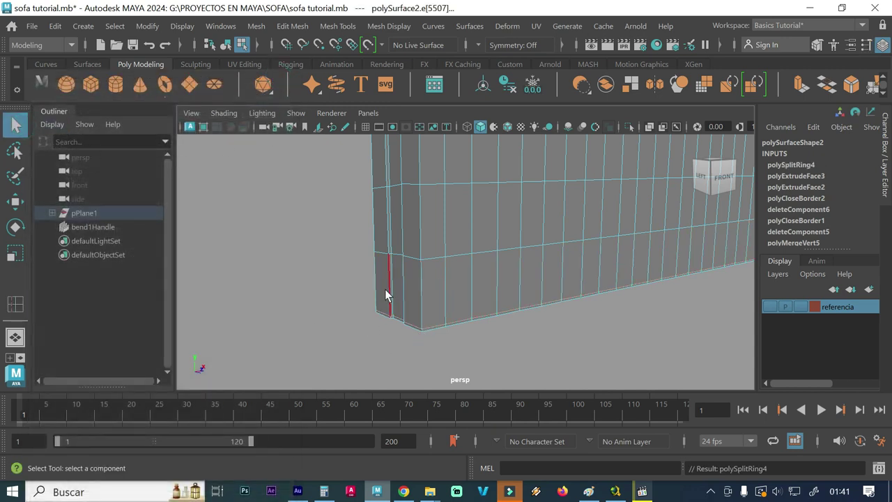
Return the panel to object mode with smooth preview, deselect it and orbit to check the rounded ridges
right_click_drag(414, 292, 487, 67)
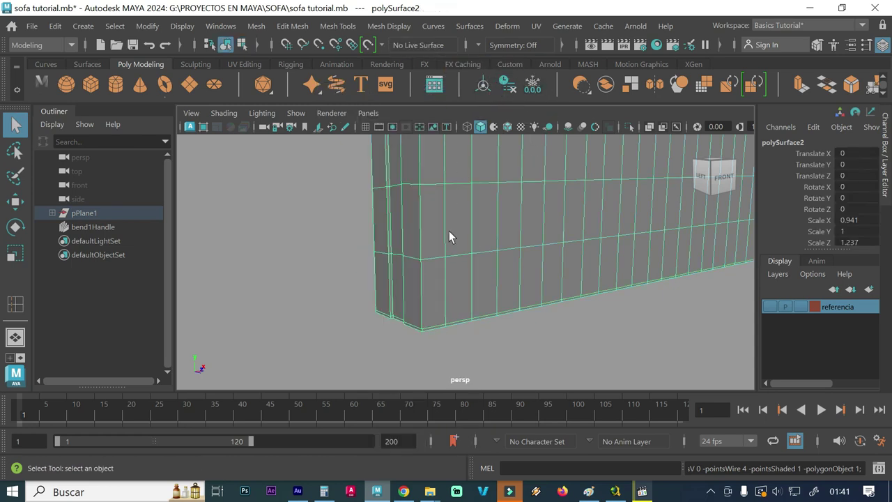
key("3")
left_click(317, 305)
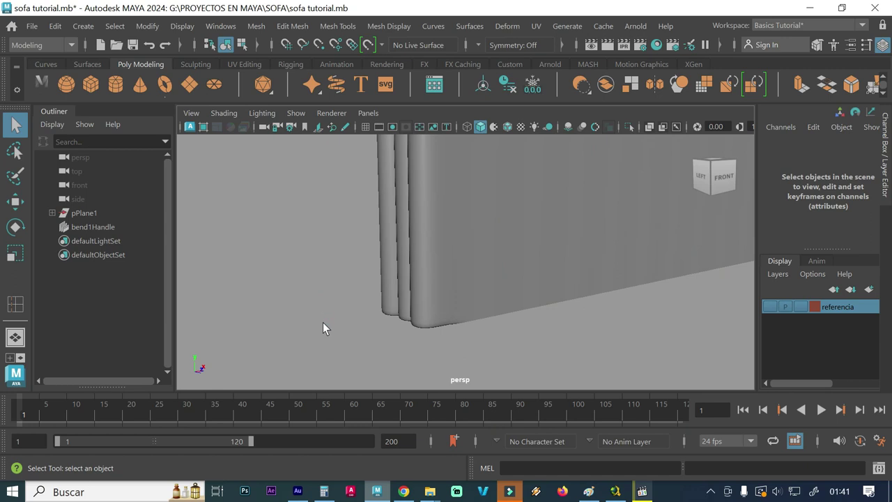
left_click_drag(287, 323, 324, 324, "alt")
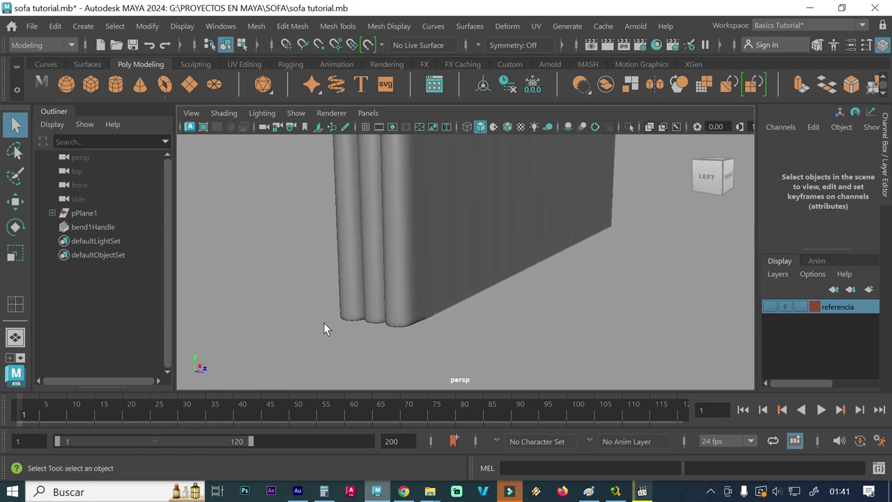
mouse_move(448, 339)
left_mouse_down("alt")
mouse_move(326, 307)
mouse_move(379, 309)
left_mouse_up("alt")
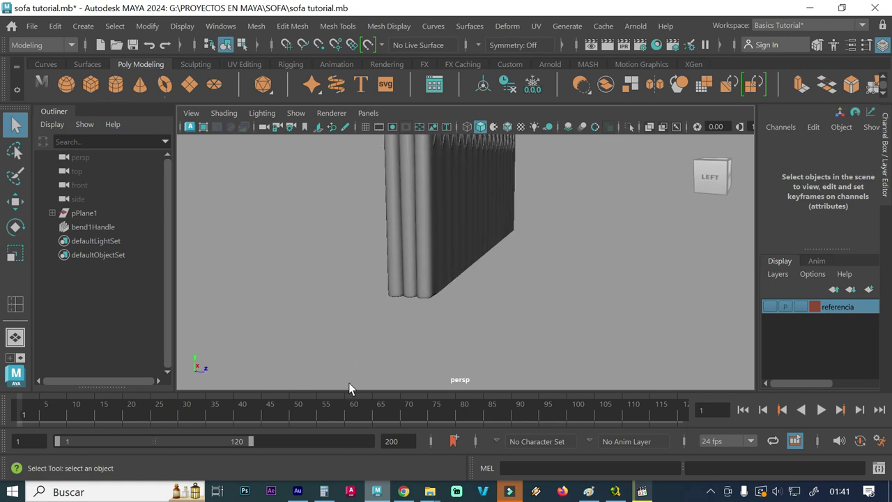
left_click(394, 492)
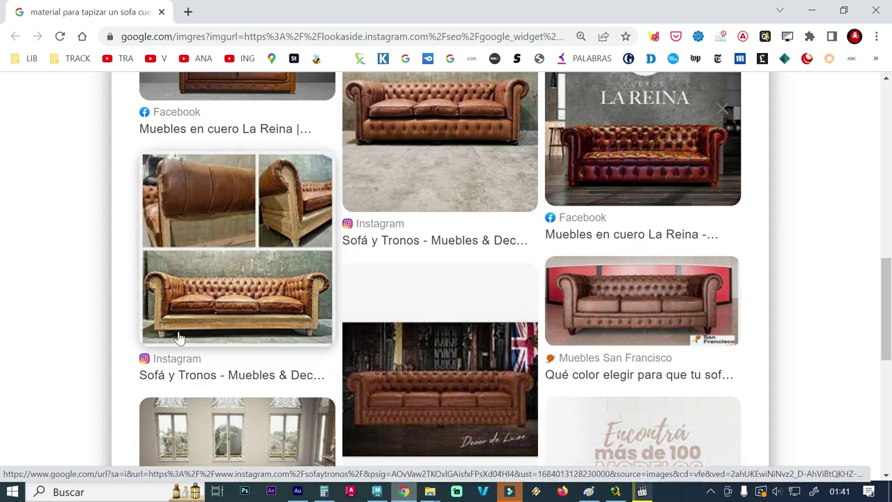
left_click(377, 491)
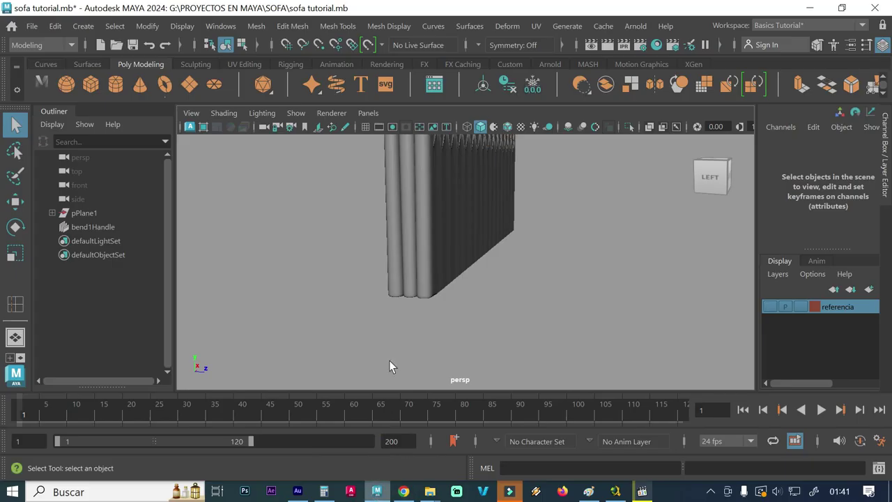
left_click_drag(423, 325, 369, 307, "alt")
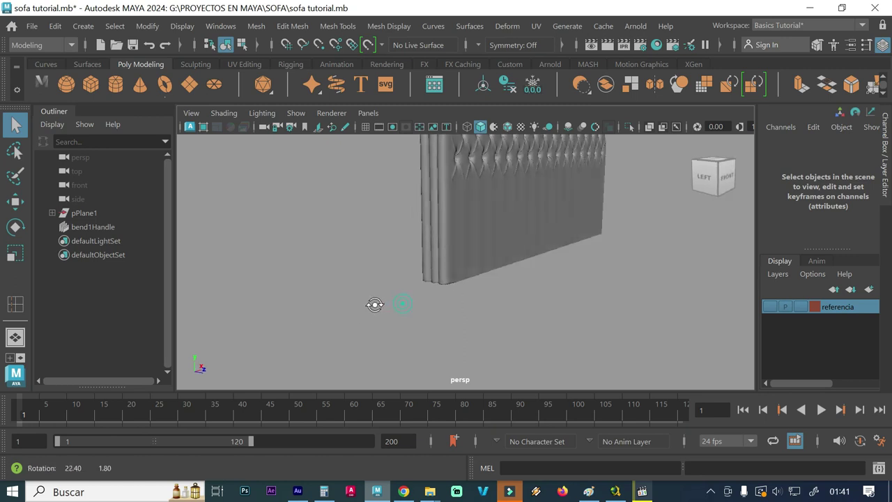
mouse_move(370, 307)
right_mouse_down("alt")
mouse_move(391, 280)
mouse_move(384, 272)
right_mouse_up("alt")
mouse_move(385, 272)
left_mouse_down("alt")
mouse_move(336, 312)
mouse_move(285, 317)
mouse_move(328, 319)
mouse_move(319, 319)
left_mouse_up("alt")
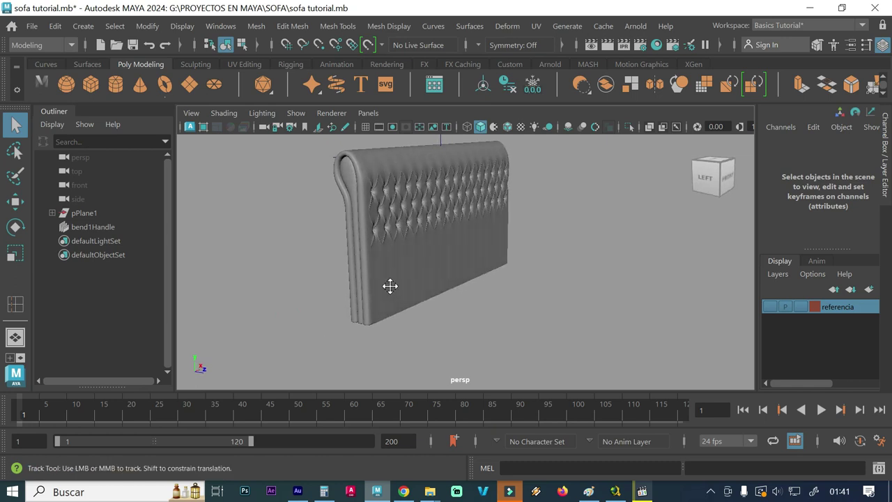
middle_click_drag(390, 285, 379, 332, "alt")
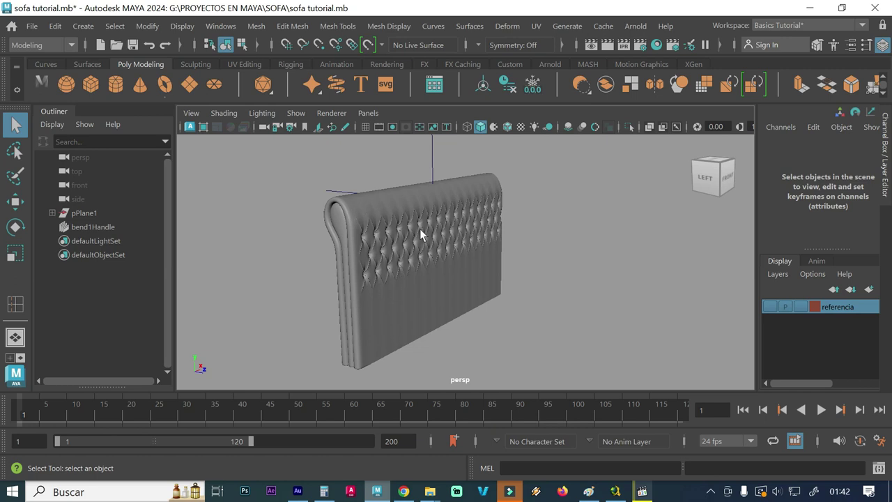
left_click_drag(429, 259, 427, 274, "alt")
middle_click_drag(408, 269, 499, 244, "alt")
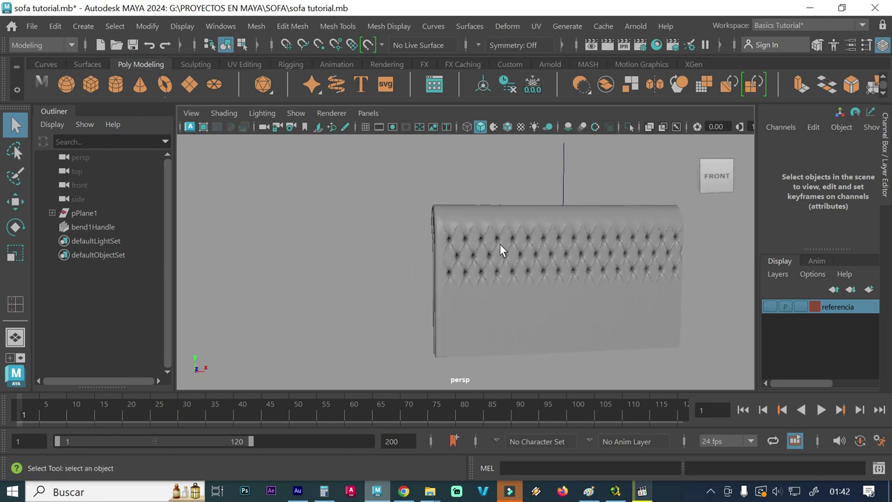
left_click(552, 206)
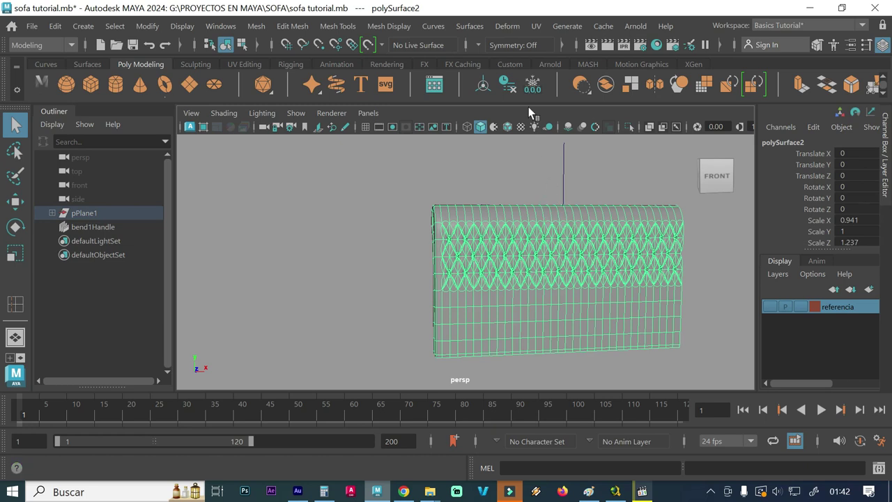
Check the deformer list, then orbit to an angled view and select the tufted headboard mesh
left_click(507, 31)
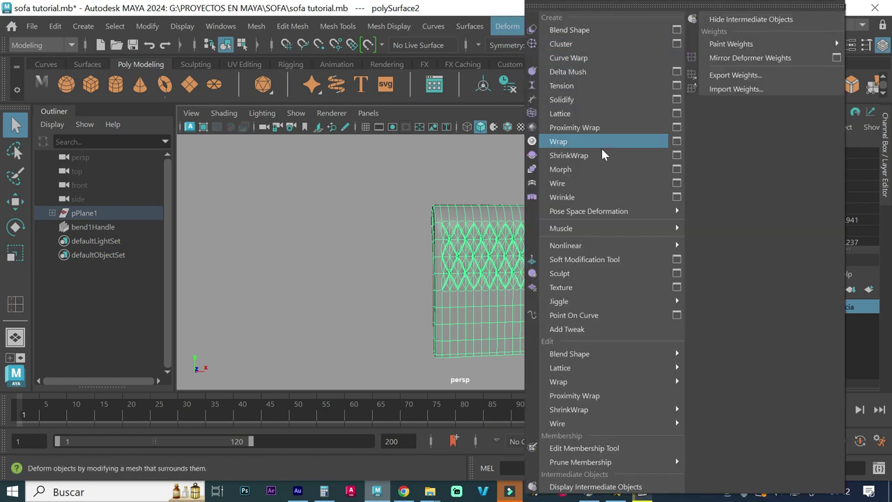
left_click(355, 212)
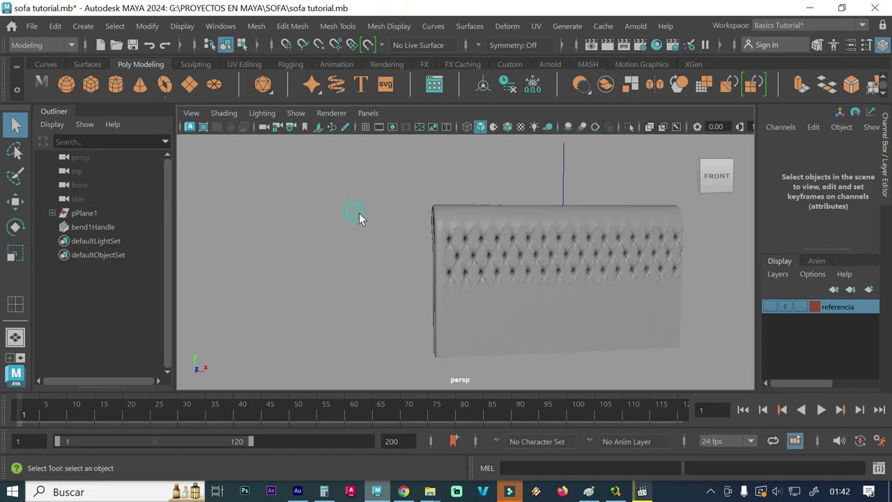
left_click_drag(422, 236, 436, 241, "alt")
right_click_drag(436, 241, 542, 234, "alt")
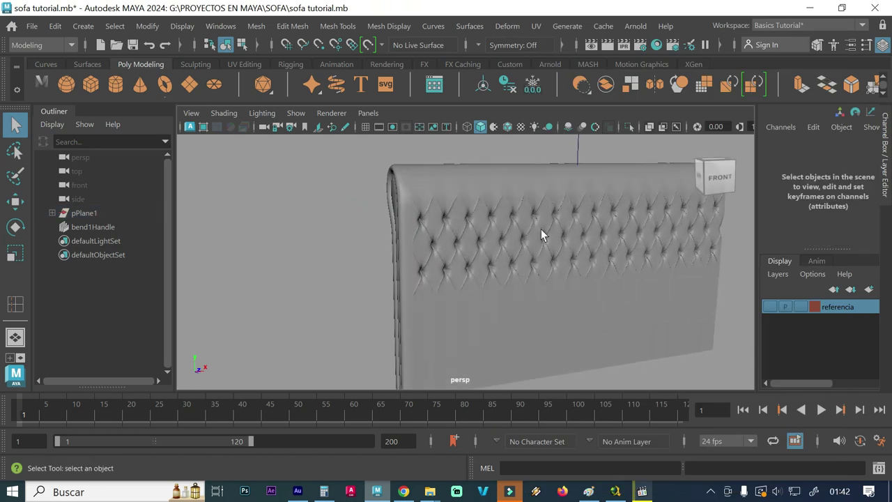
left_click(454, 183)
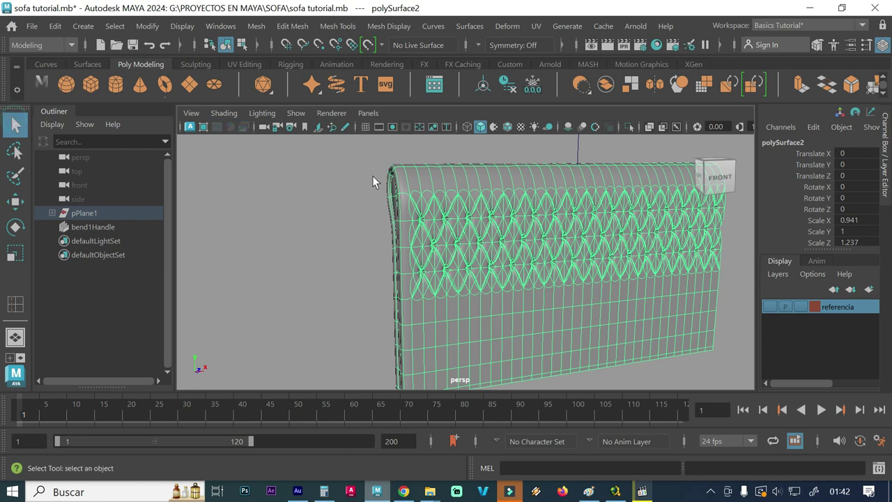
Add a second Bend deformer with Curvature 500 to the headboard
left_click(506, 27)
mouse_move(565, 245)
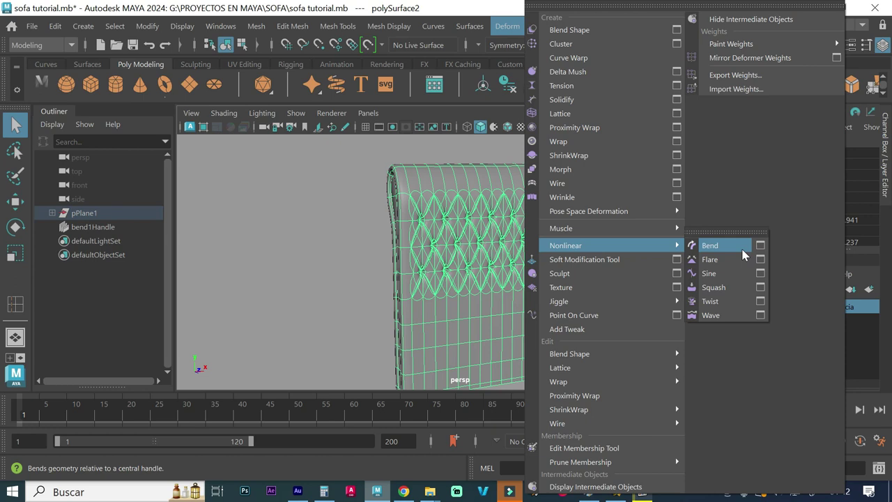
left_click(759, 245)
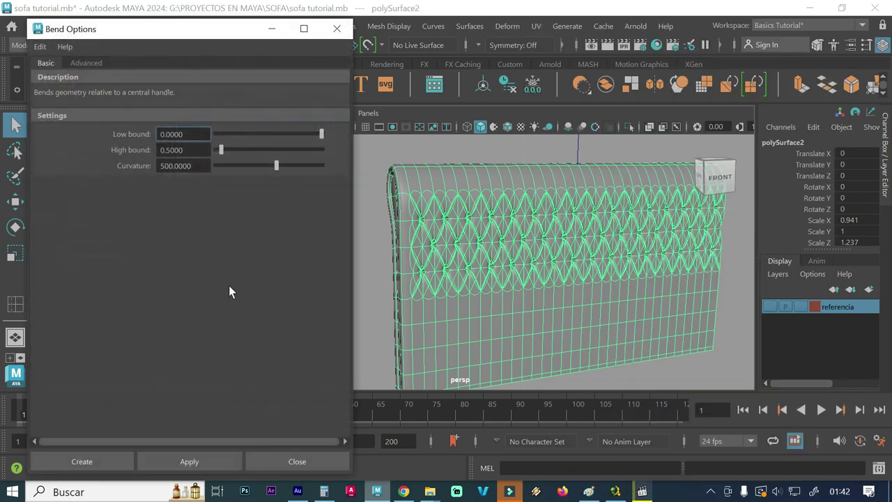
left_click(151, 456)
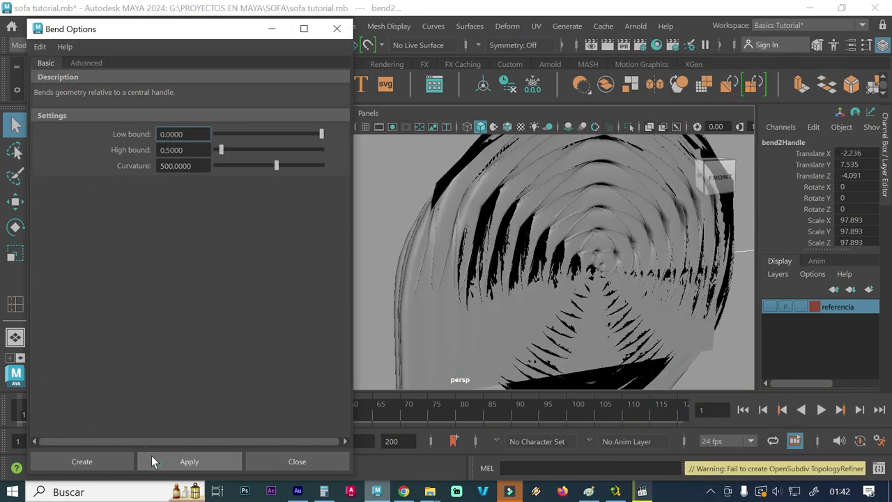
left_click(336, 29)
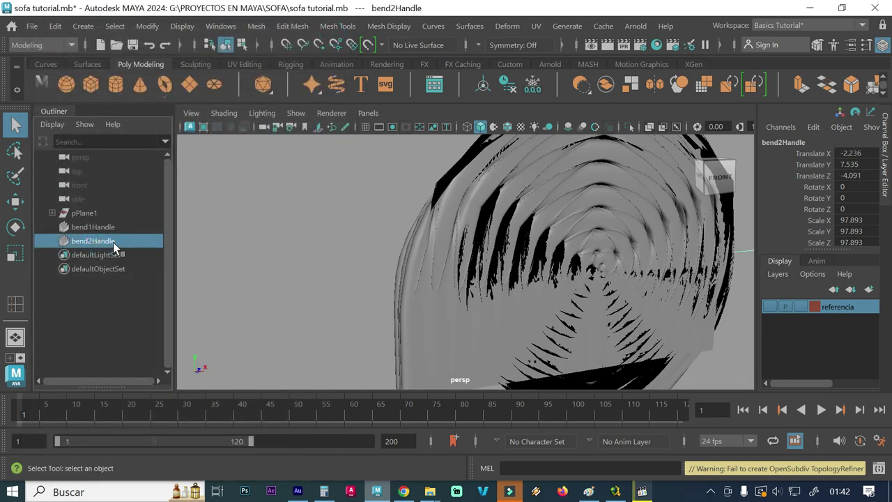
Set bend2Handle's Translate to 0, -10, 0 in the Attribute Editor
key("ctrl+a")
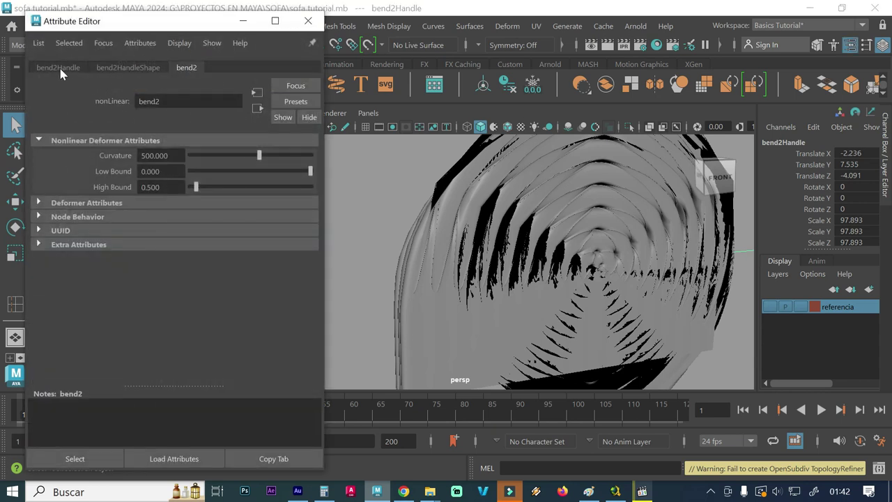
left_click(60, 69)
left_click(175, 156)
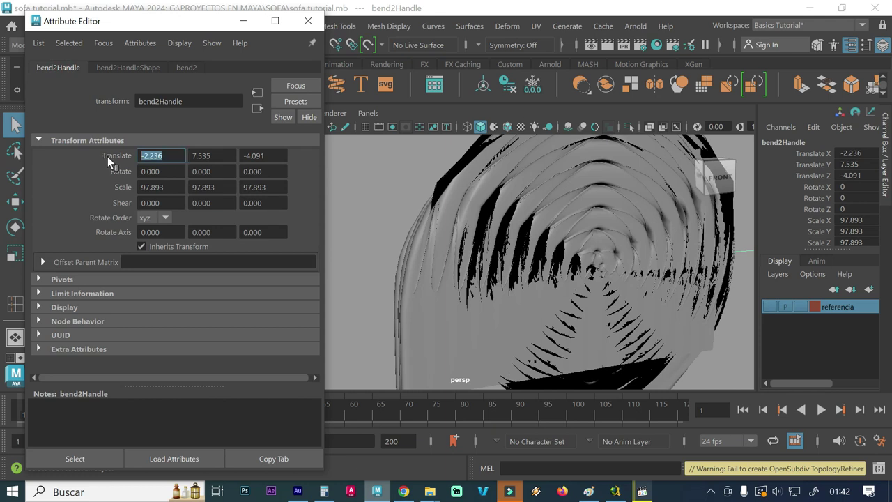
type("0")
key("Return")
left_click(209, 155)
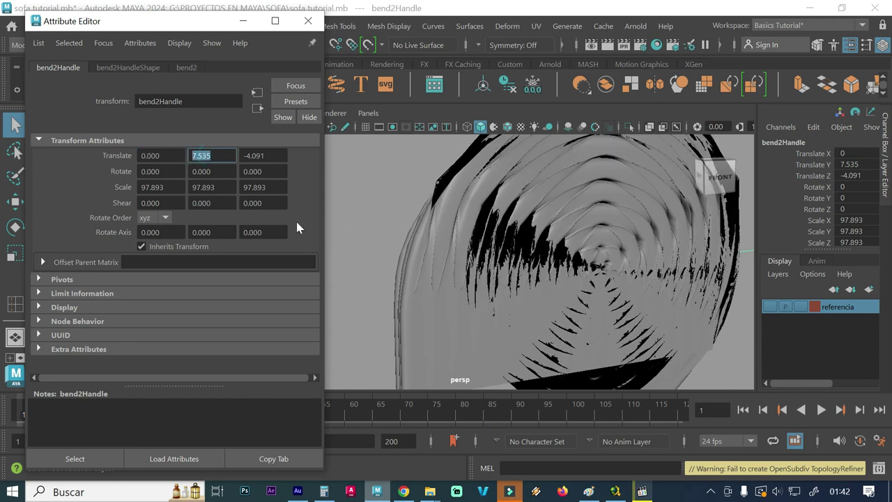
type("-10")
key("Return")
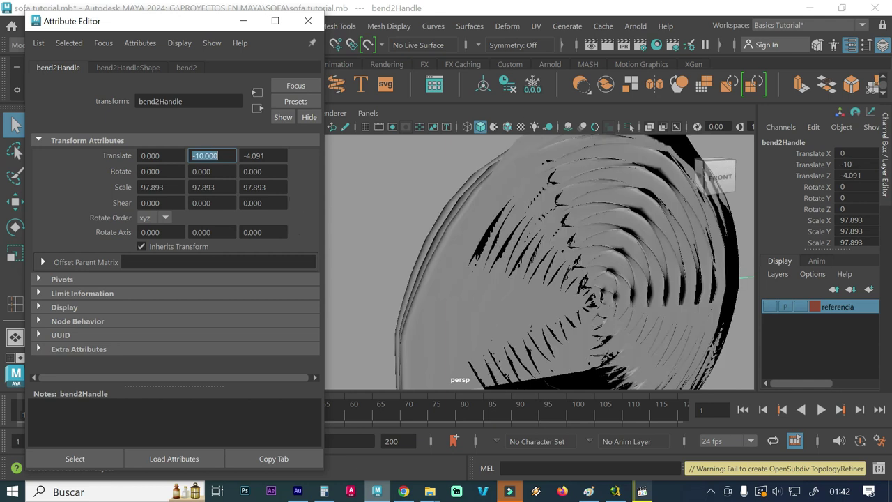
left_click(263, 156)
type("0")
key("Return")
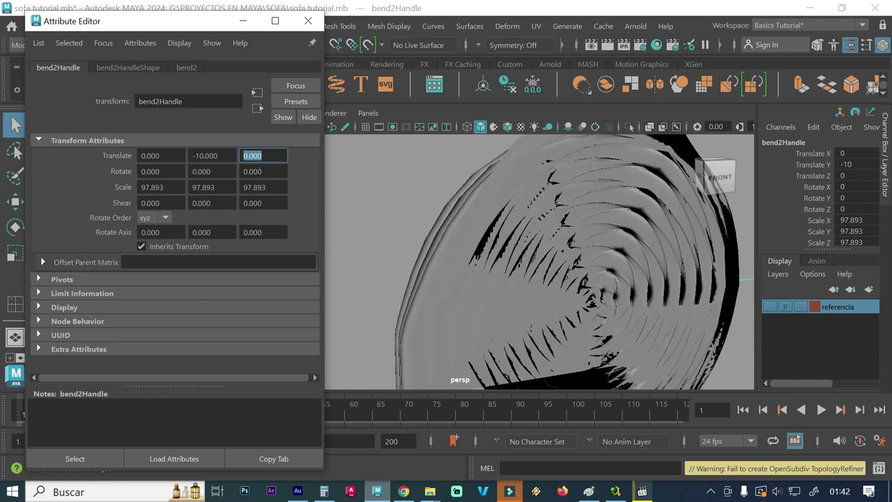
Rotate bend2Handle to 90 in X and -90 in Y, bending the panel end into an L
left_click(161, 171)
type("90")
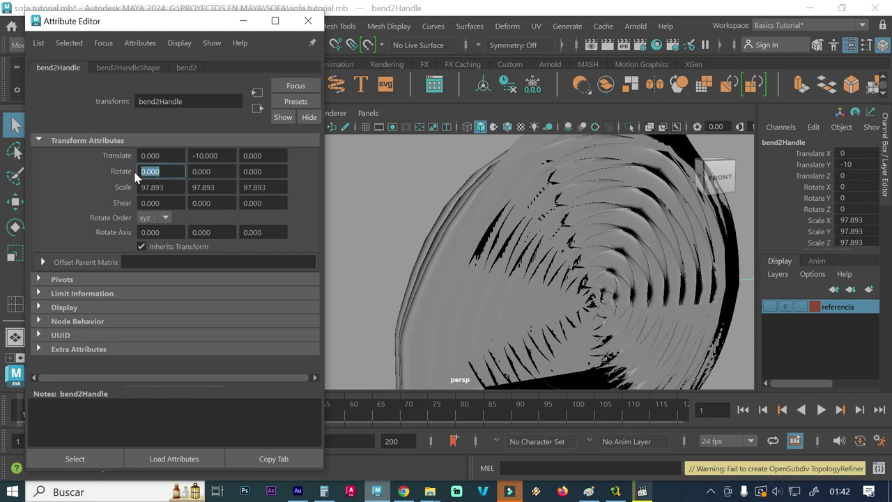
key("Tab")
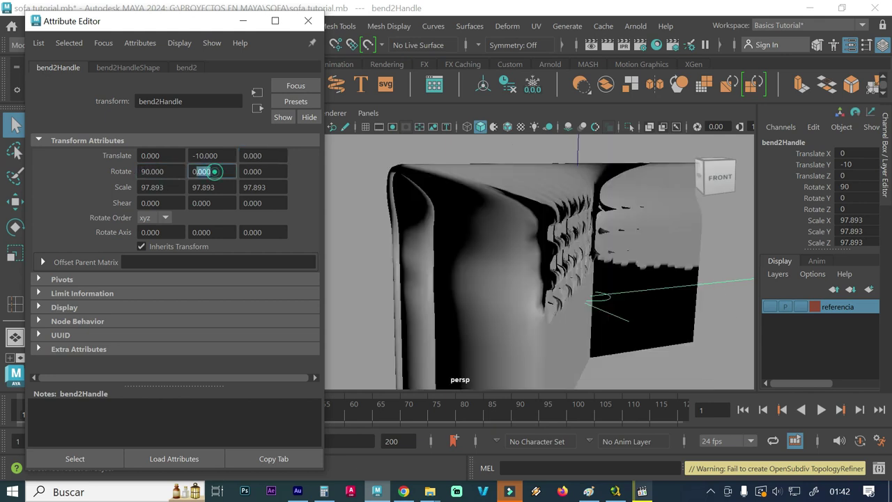
type("-90")
key("Return")
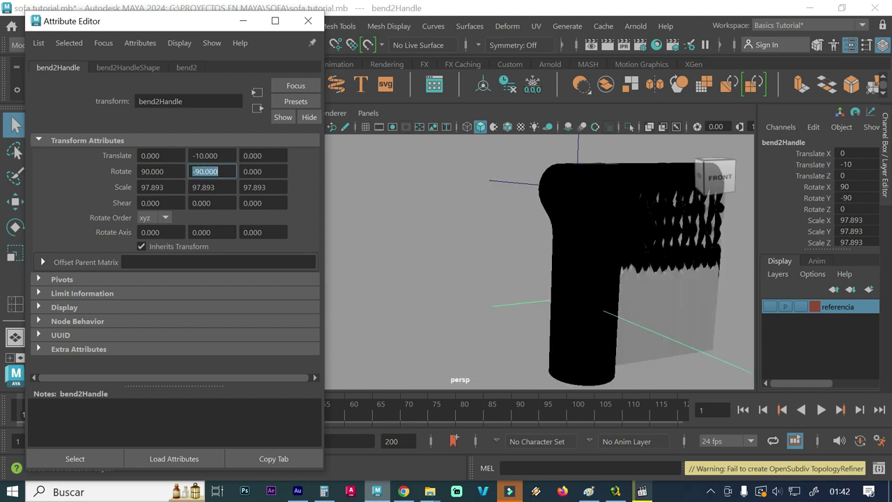
mouse_move(476, 256)
right_mouse_down("alt")
mouse_move(451, 255)
mouse_move(502, 282)
right_mouse_up("alt")
middle_click_drag(501, 282, 457, 287, "alt")
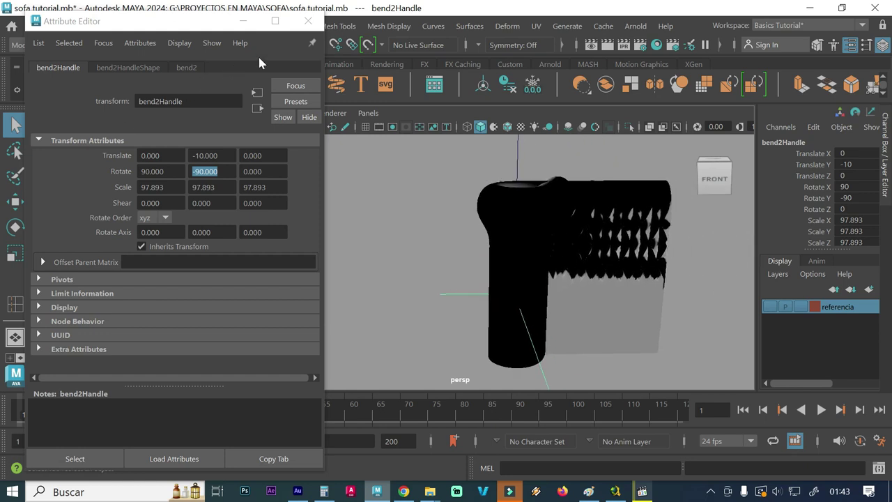
left_click(310, 25)
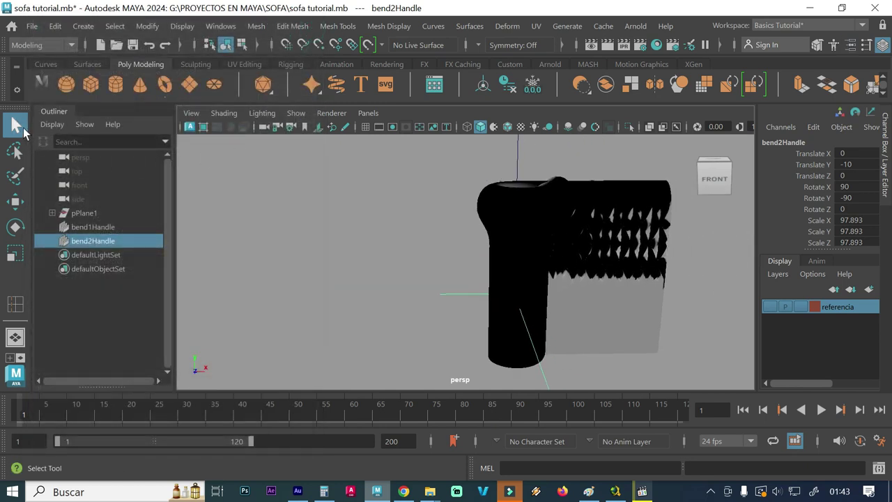
Select the sofa shell and toggle its display, leaving it in smooth preview
left_click(382, 260)
left_click_drag(454, 272, 539, 267, "alt")
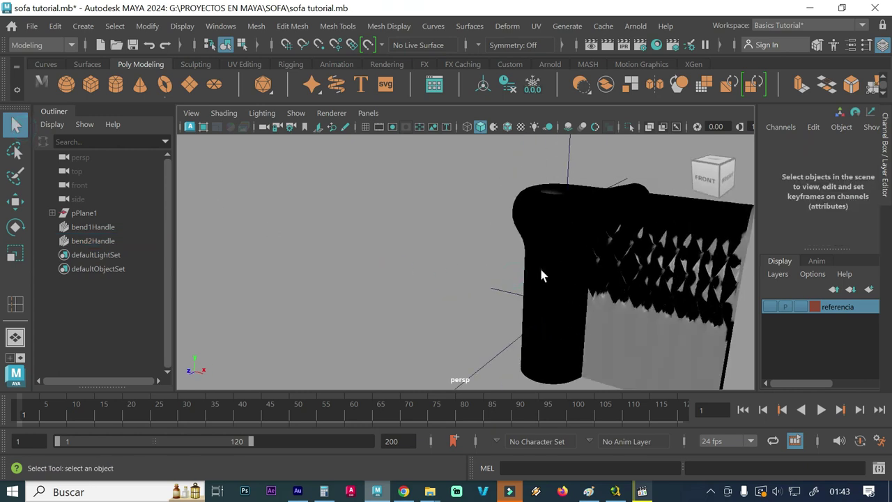
left_click(542, 275)
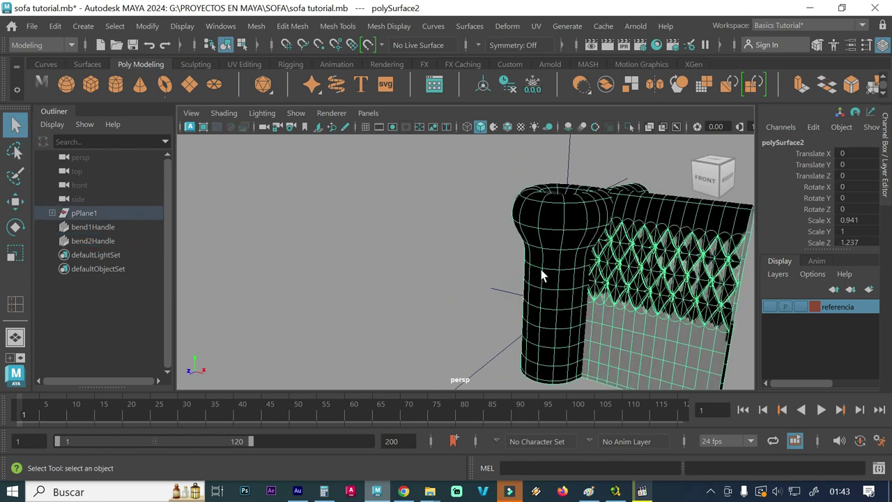
key("1")
key("3")
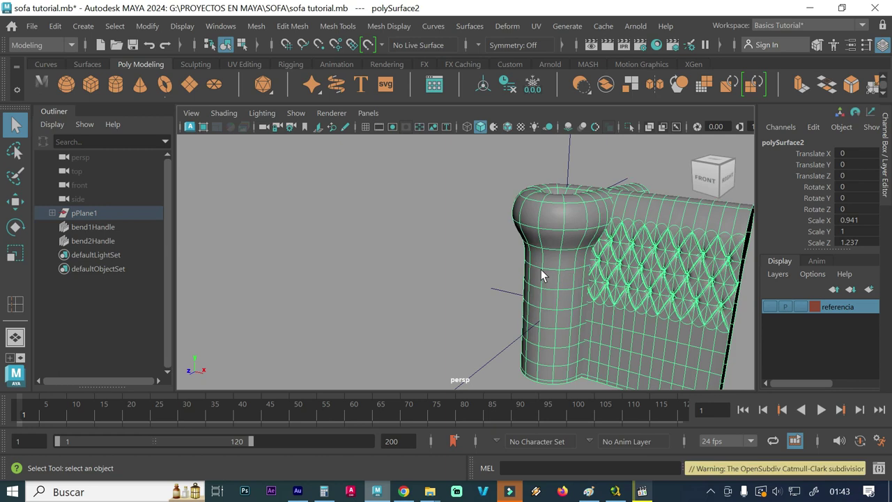
key("1")
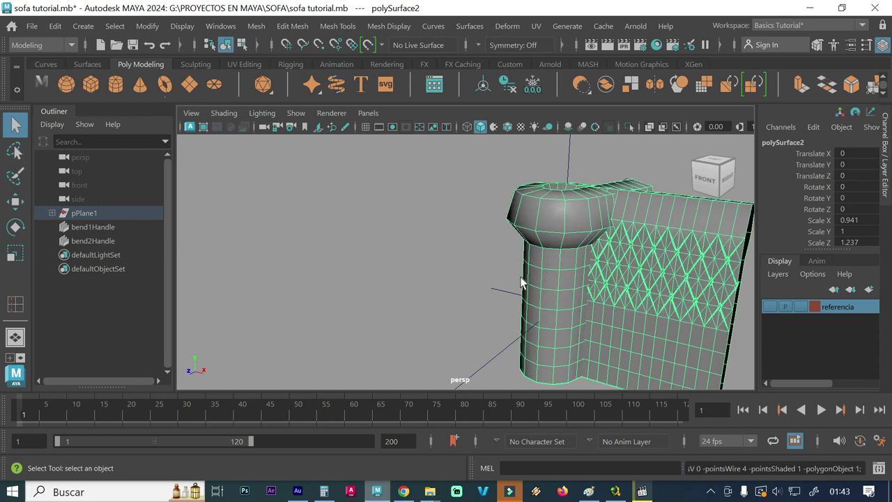
scroll(521, 278, "down", 2)
key("3")
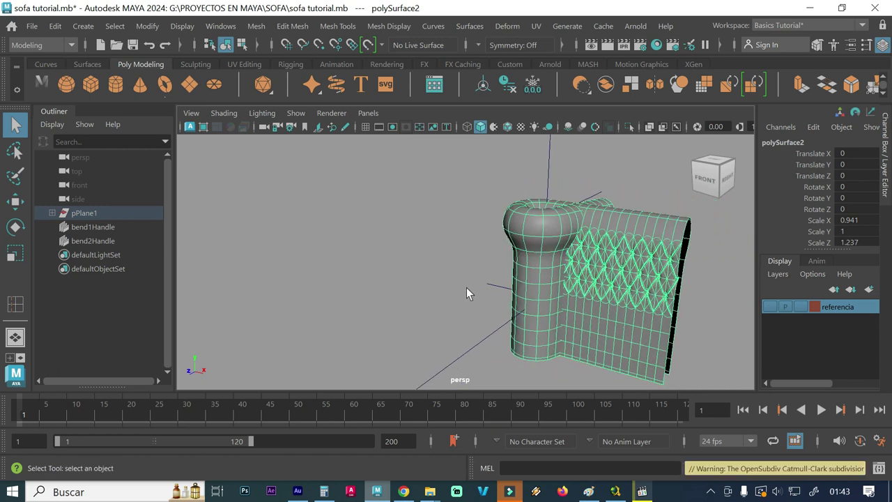
Reframe the sofa and open bend2Handle's attributes from the Outliner
left_click_drag(466, 288, 473, 292, "alt")
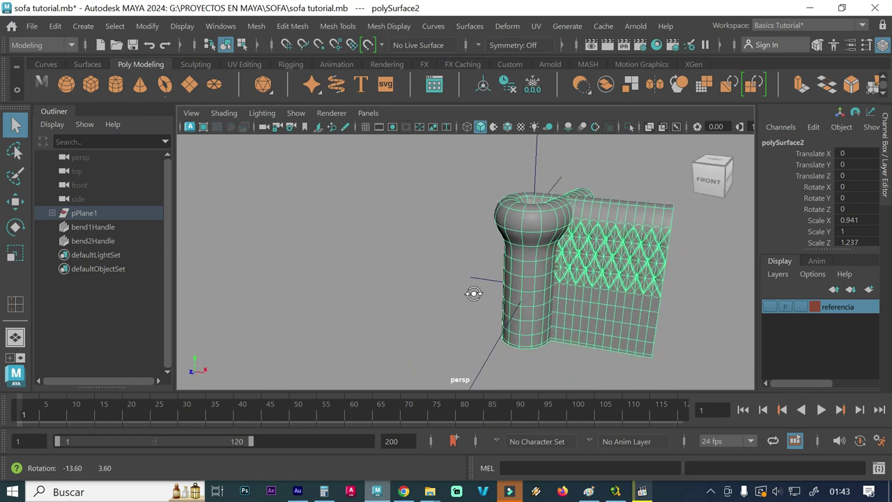
middle_click_drag(475, 291, 372, 285, "alt")
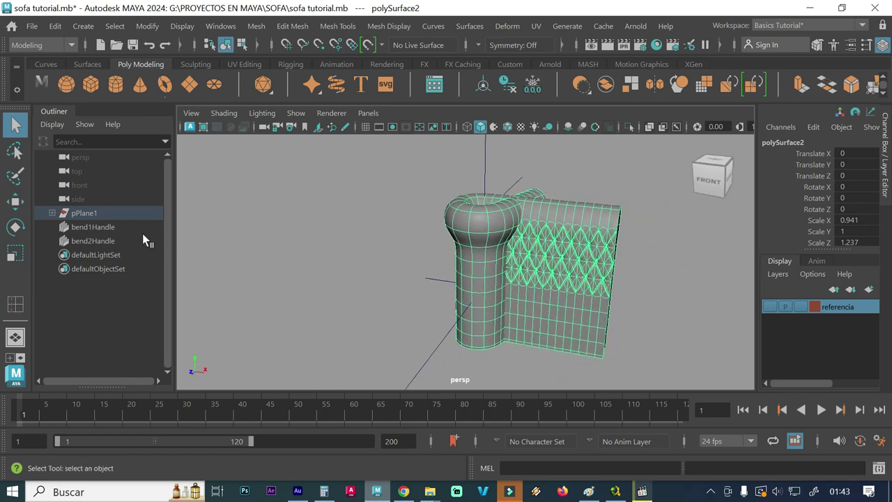
left_click(92, 241)
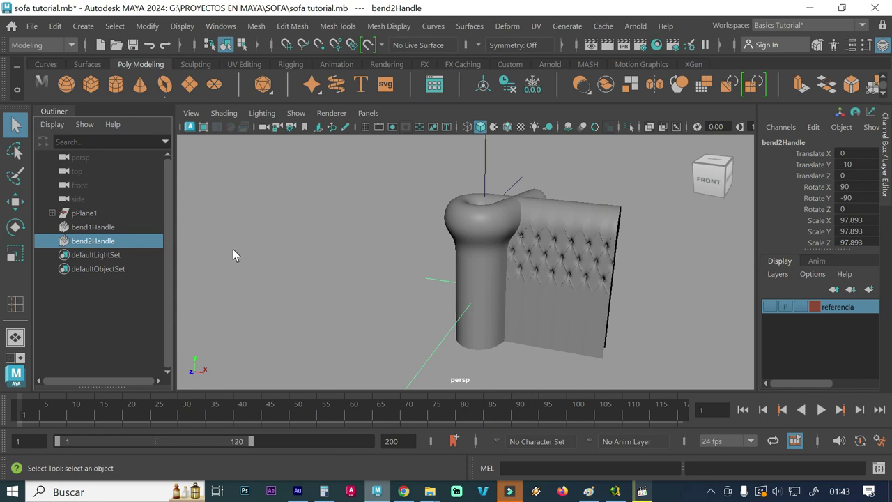
key("ctrl+a")
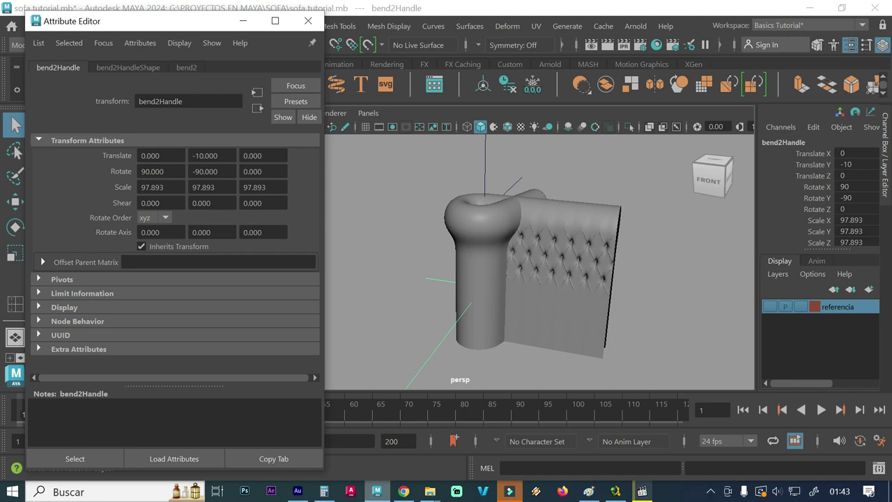
Set bend2's Curvature to 900 and High Bound to 0.1
left_click(185, 67)
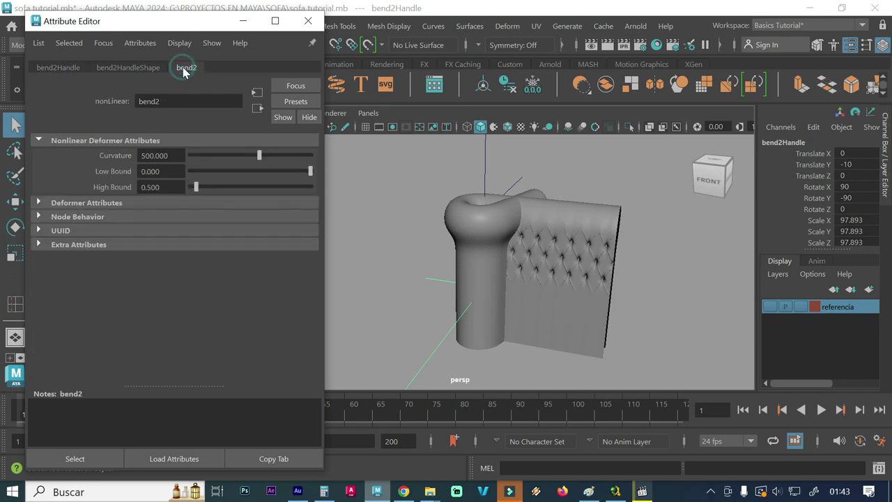
left_click(172, 154)
type("900")
left_click(162, 187)
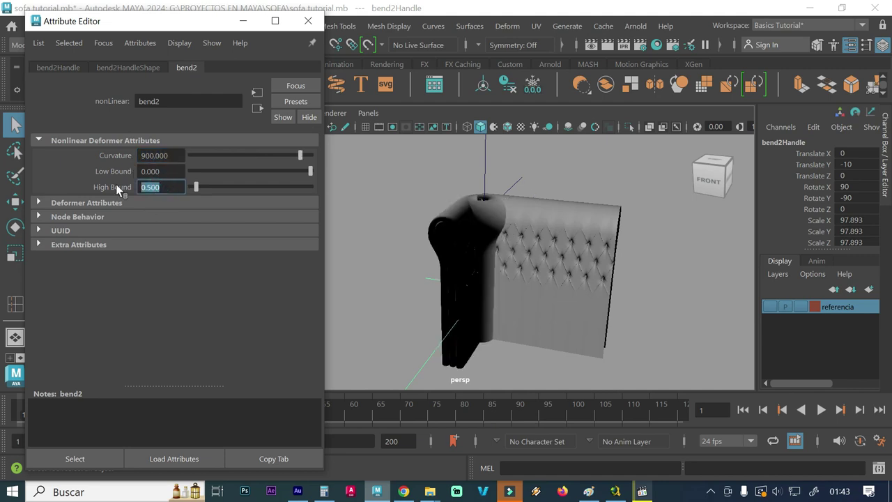
type("0.1")
key("Return")
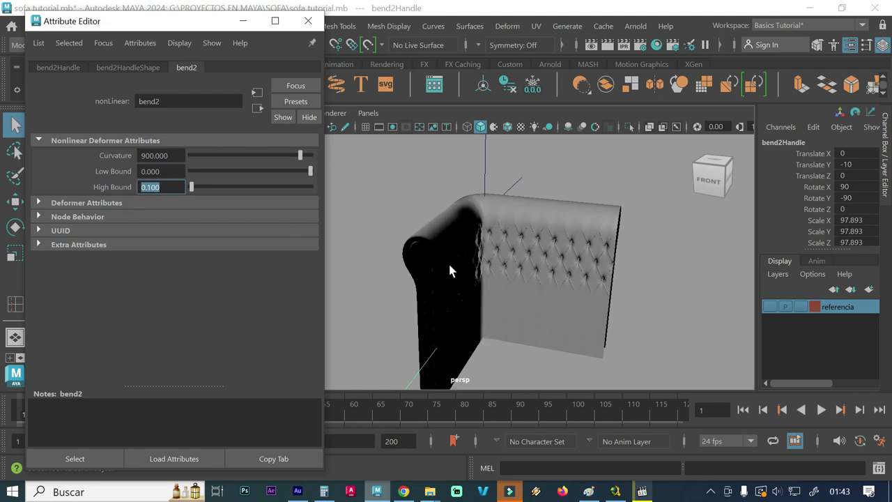
Smooth-preview the sofa shell, deselect it and orbit to inspect the rolled arm
left_click(450, 266)
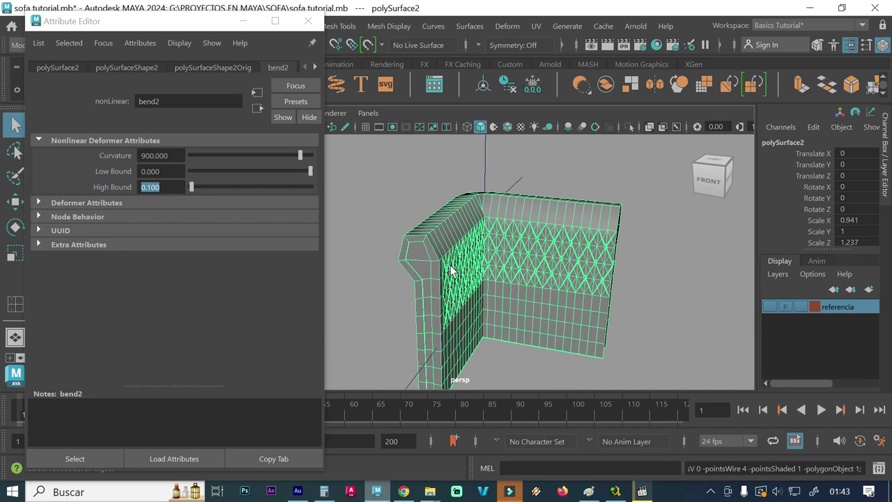
key("3")
left_click(363, 264)
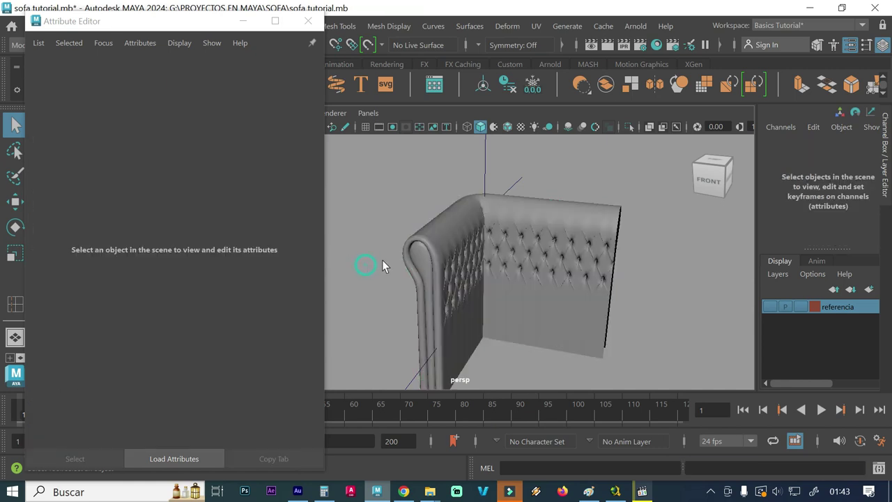
left_click_drag(477, 272, 429, 276, "alt")
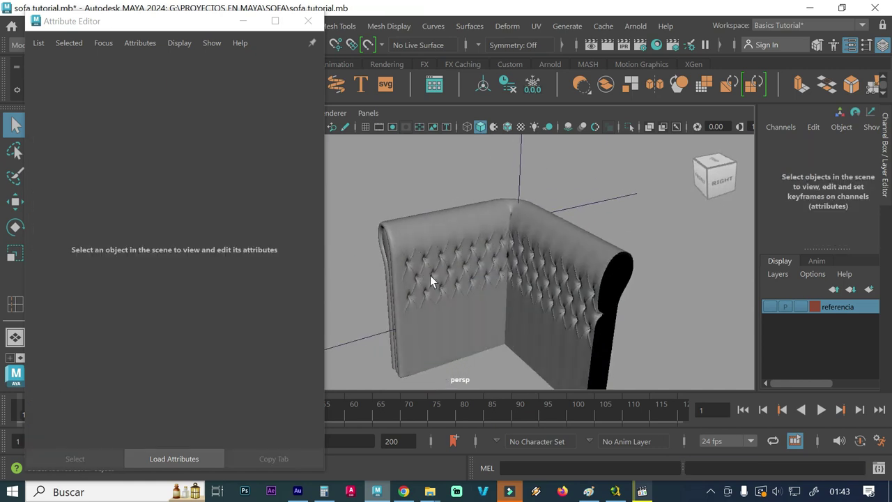
Minimize the Attribute Editor and zoom out in the maximized front view of the sofa
left_click(242, 20)
key("space")
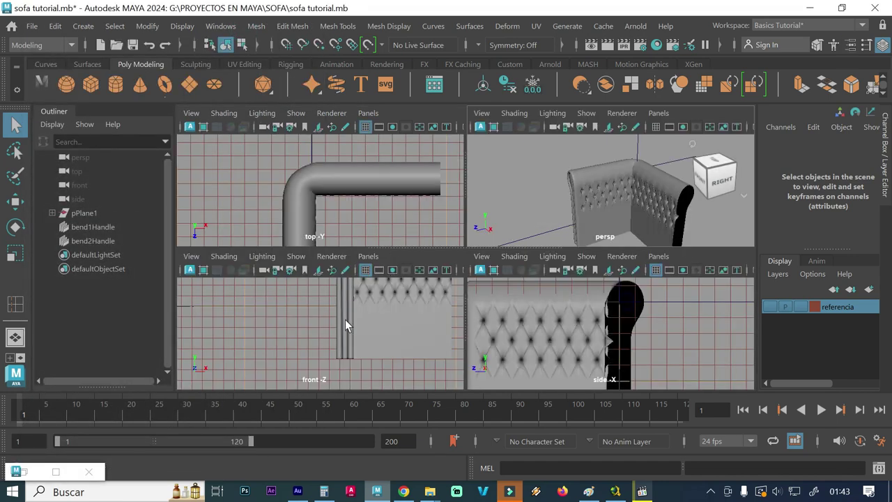
key("space")
scroll(474, 273, "down", 1)
scroll(488, 270, "down", 1)
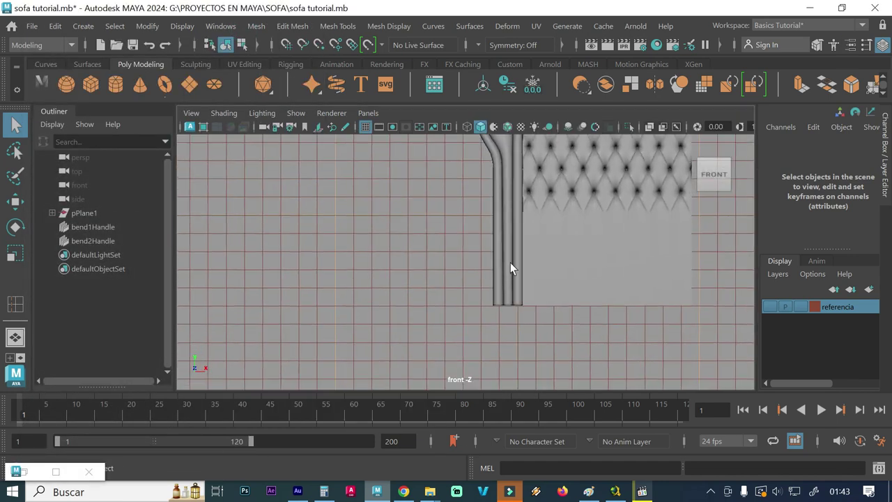
scroll(445, 263, "down", 1)
scroll(460, 271, "down", 1)
scroll(411, 296, "down", 1)
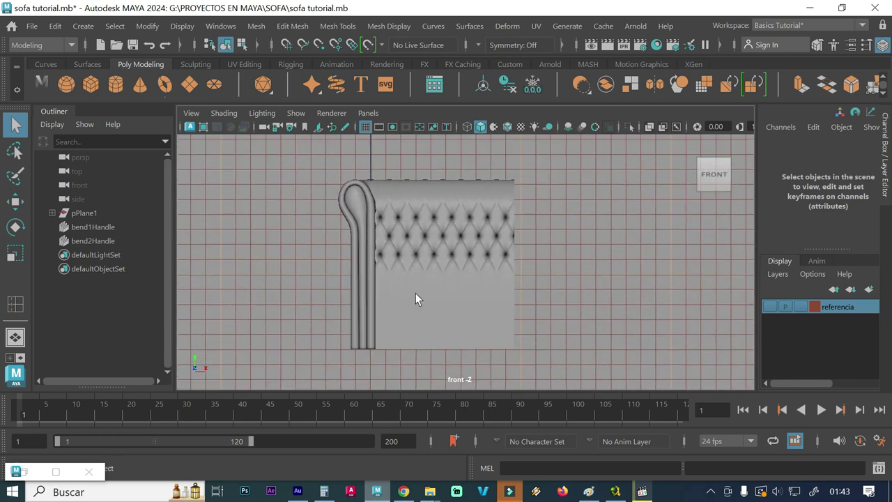
Frame the whole back in the side view, then maximize the front view again
key("space")
key("space")
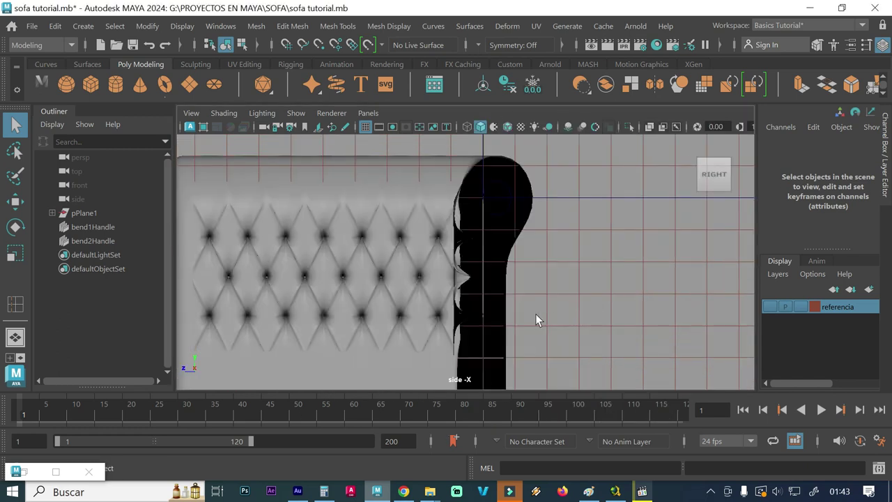
scroll(413, 308, "down", 1)
middle_click_drag(454, 294, 512, 265, "alt")
key("space")
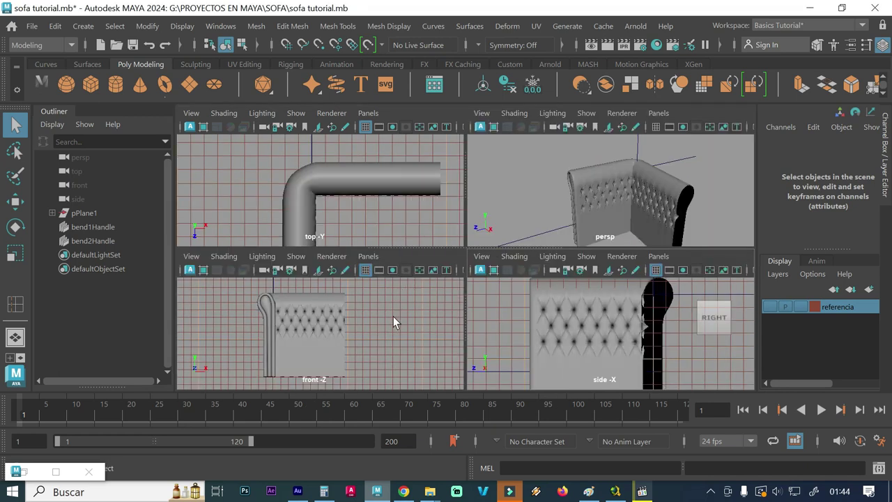
key("space")
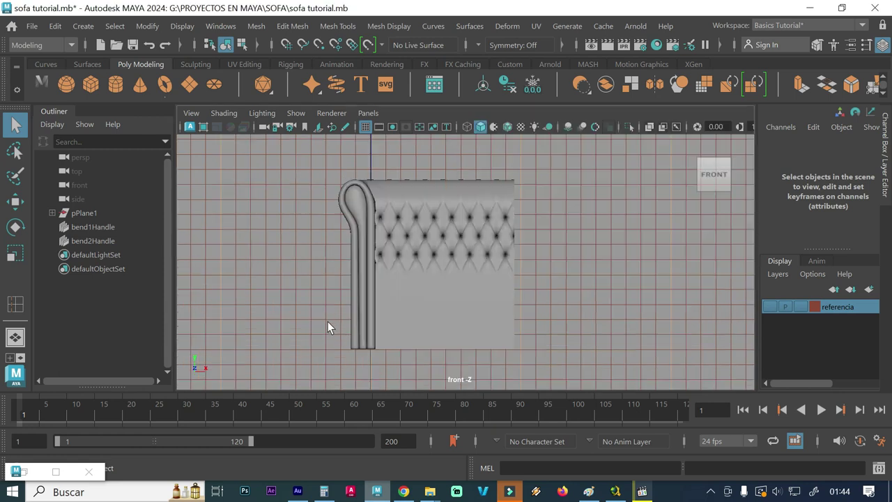
Measure the span from the arm with the Distance Tool (93.199445), then undo it
left_click(89, 28)
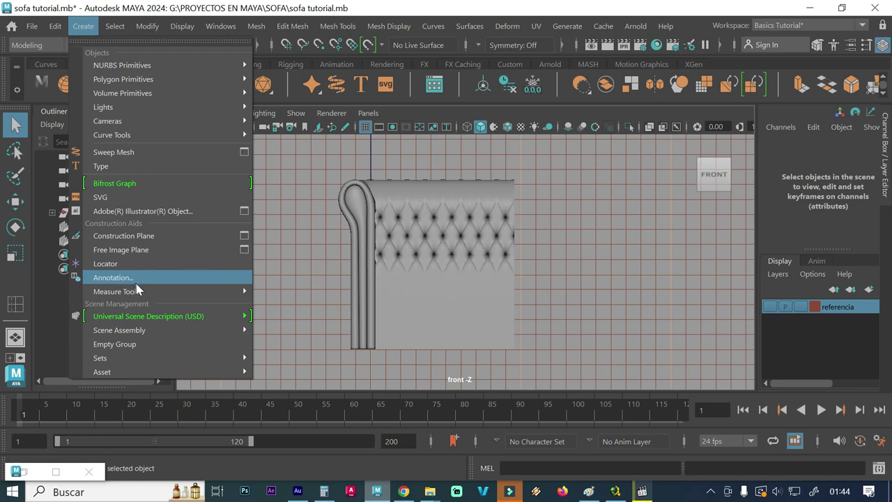
mouse_move(117, 292)
left_click(268, 290)
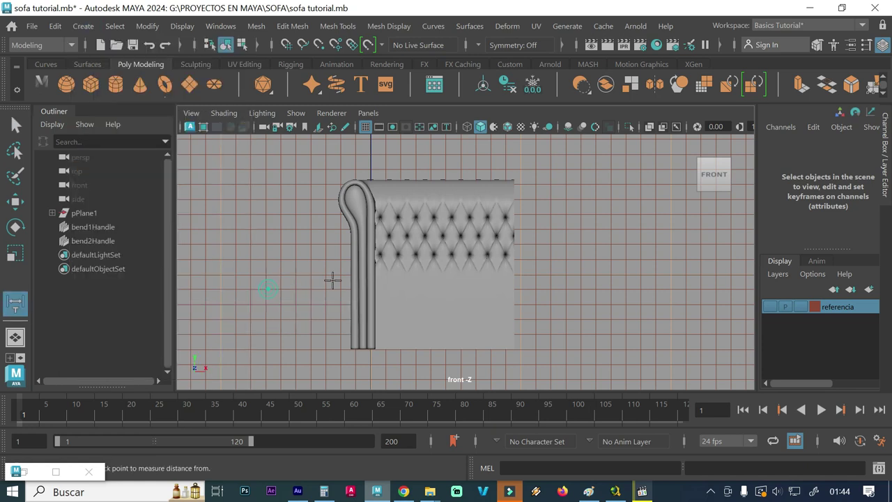
left_click(374, 279)
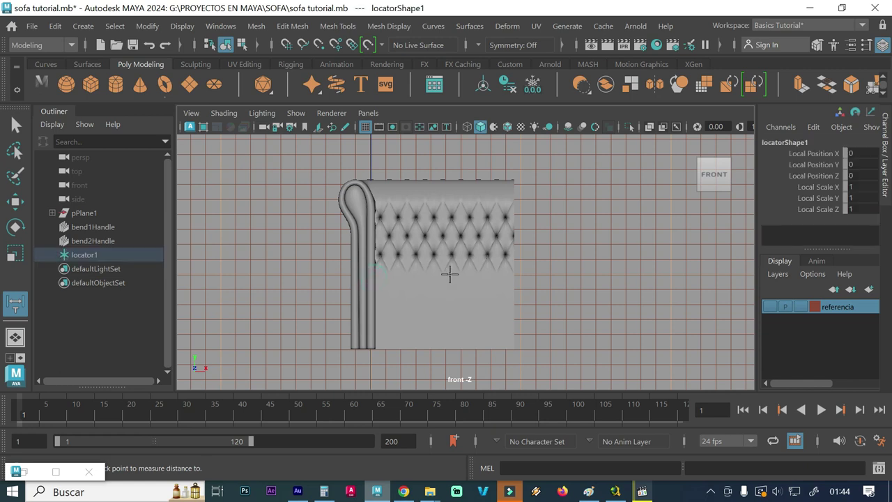
left_click(511, 278)
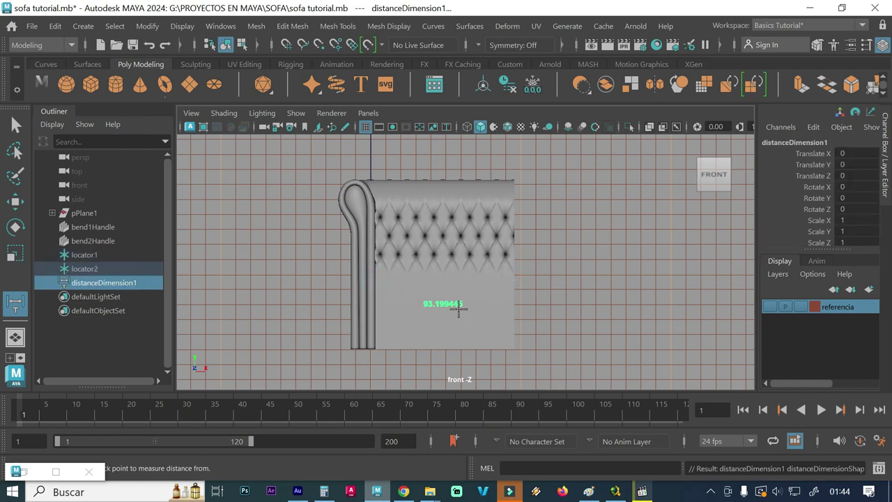
key("ctrl+z")
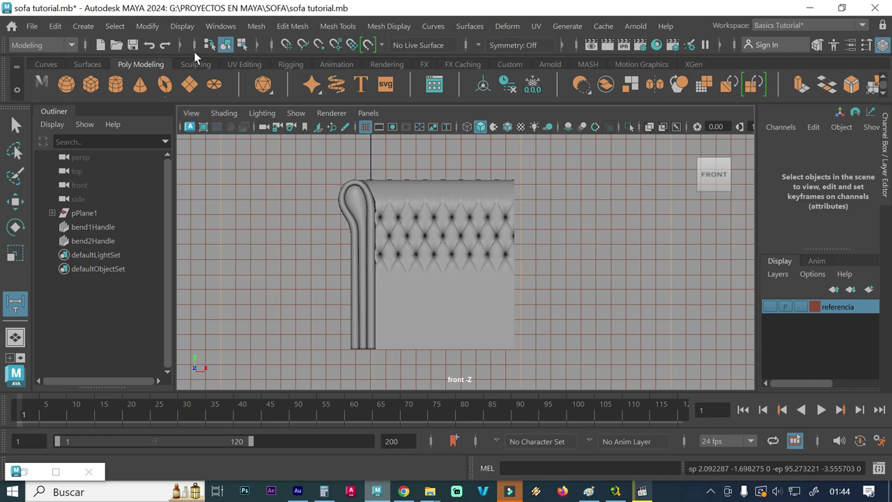
Measure the back in the side view at 87.593585, remove it, and return to perspective
key("space")
key("space")
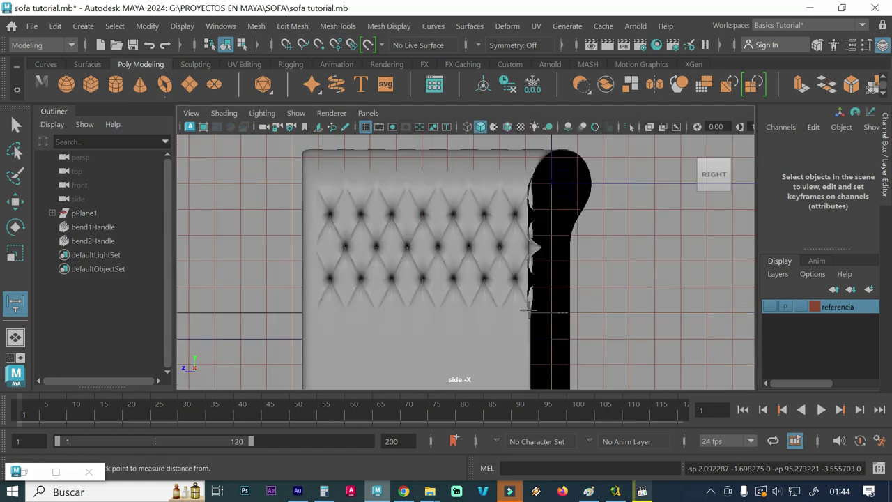
left_click(301, 263)
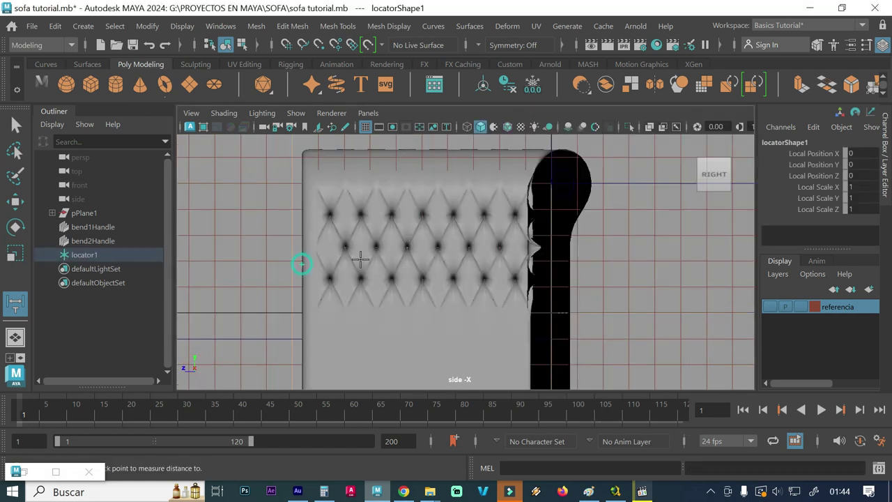
left_click(527, 266)
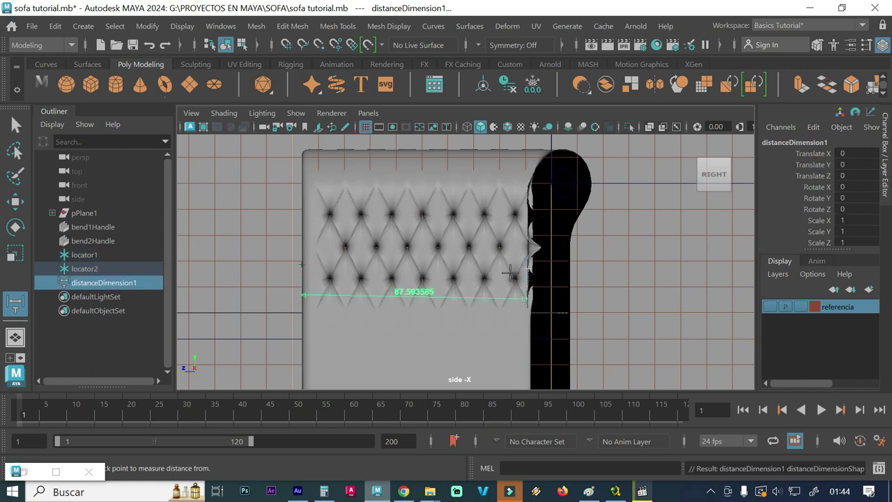
key("ctrl+z")
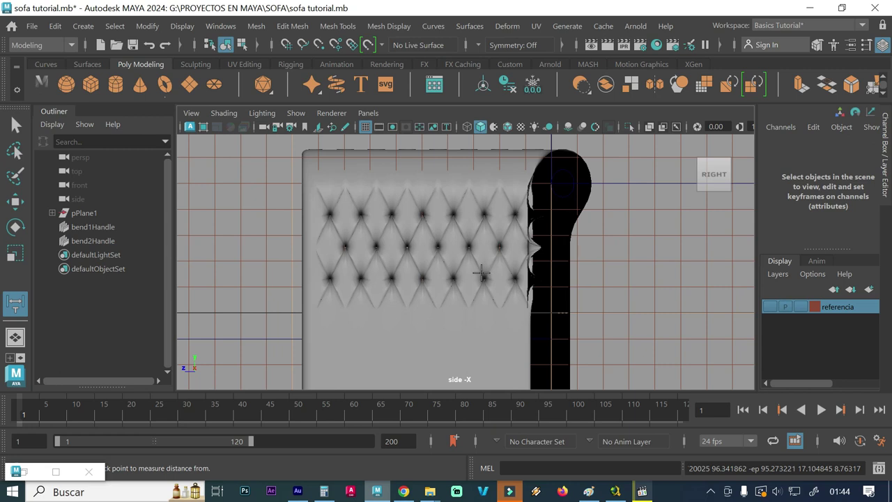
key("space")
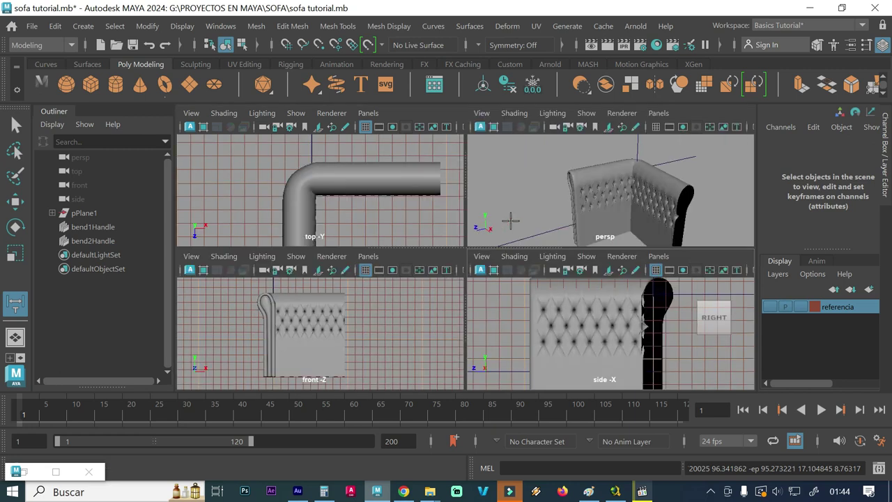
key("space")
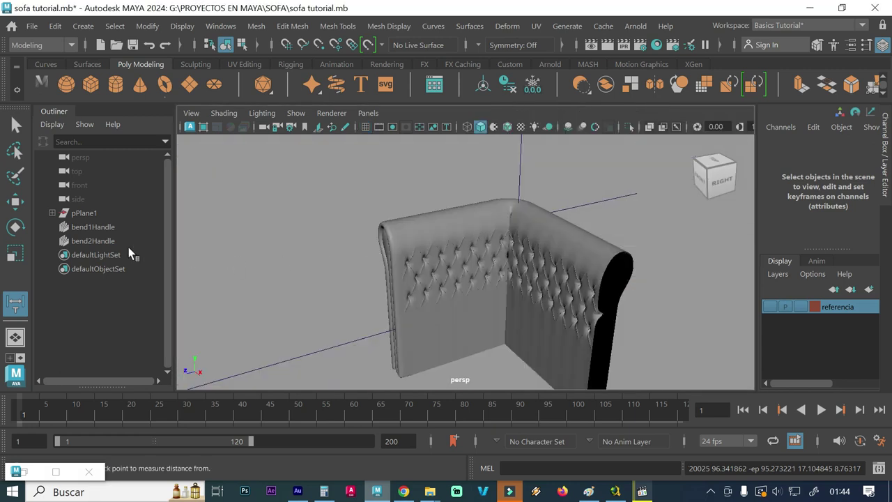
Move bend2Handle to Translate Y 0 and Translate X -30
left_click(97, 241)
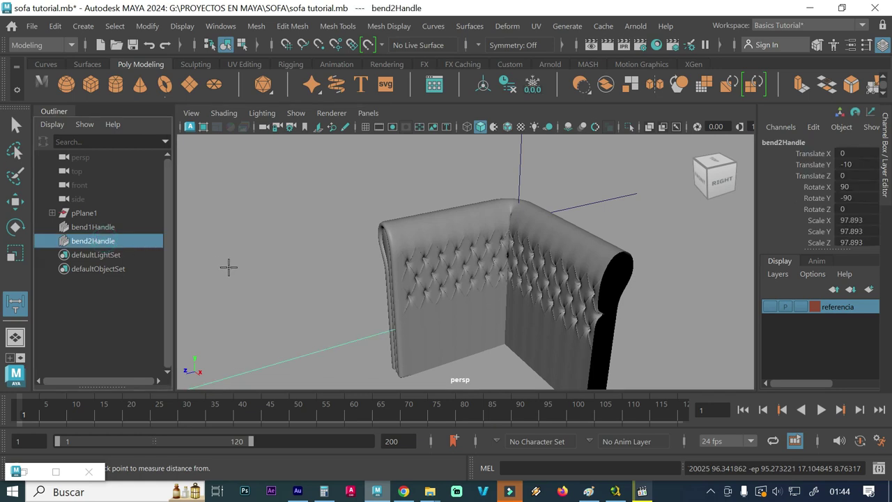
key("ctrl+a")
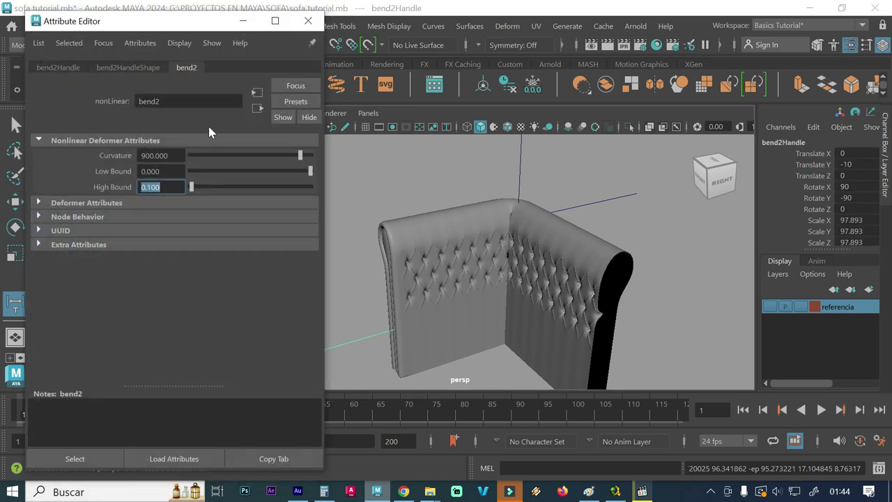
left_click(68, 70)
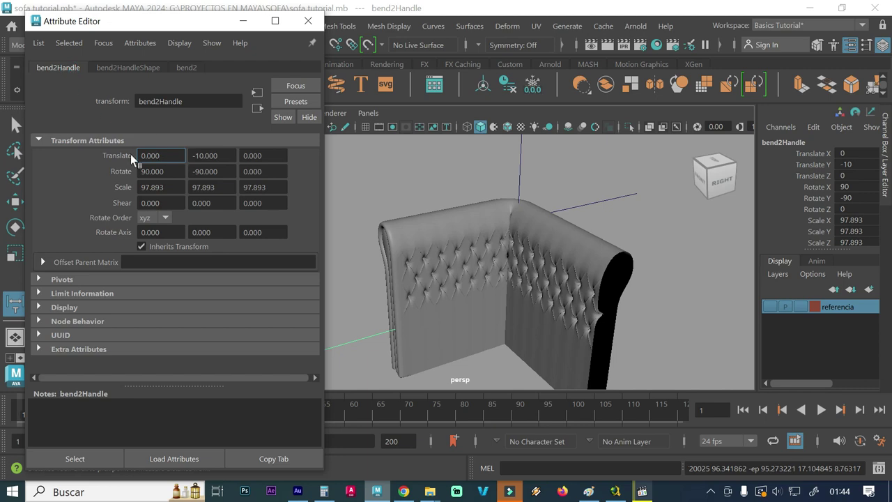
left_click(14, 124)
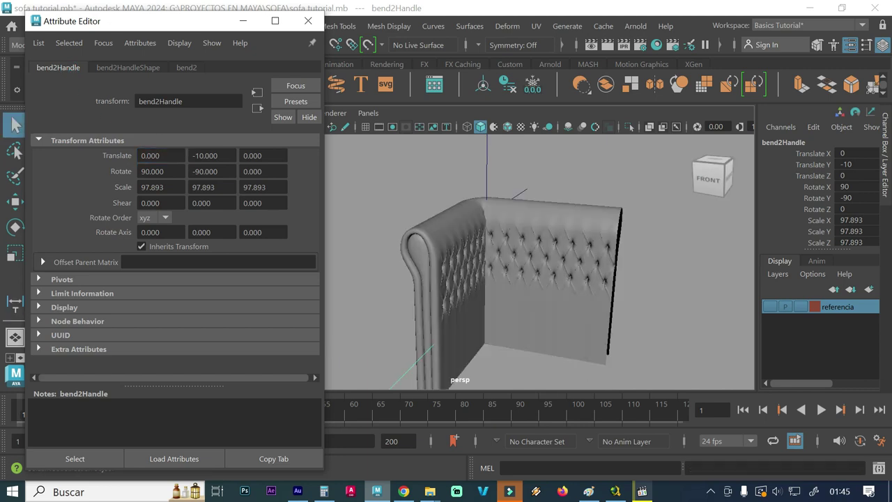
left_click(167, 156)
key("Tab")
type("0")
key("Return")
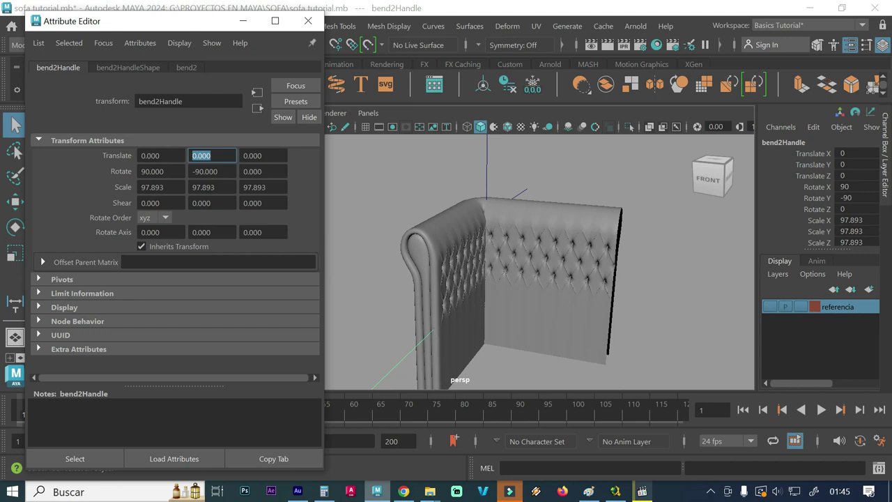
left_click(174, 157)
type("-30")
key("Return")
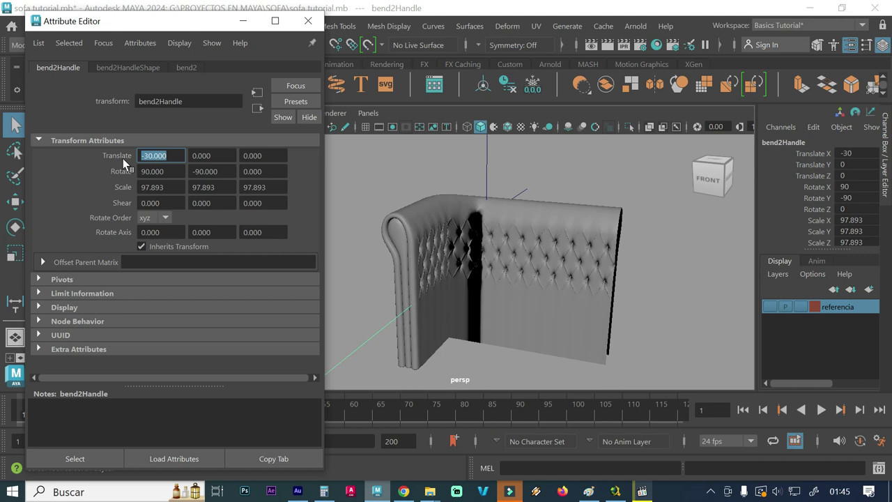
Select the sofa mesh, view it in the side view and minimize the Attribute Editor
left_click(517, 306)
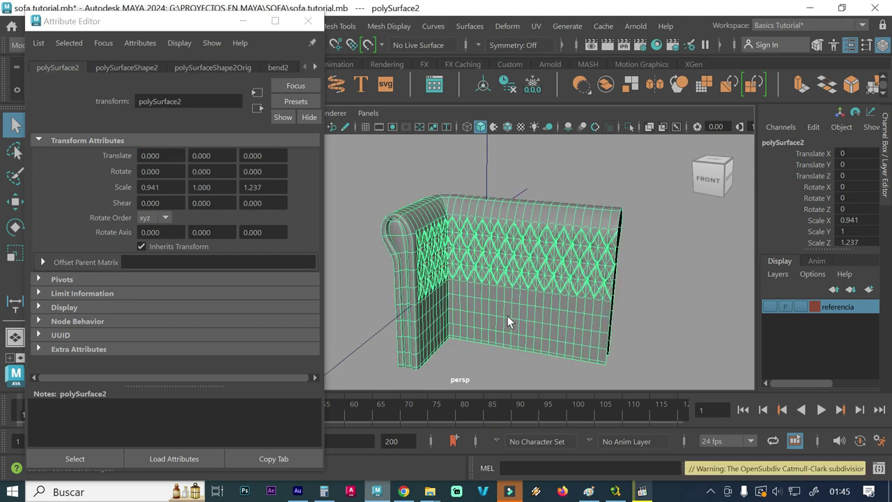
key("space")
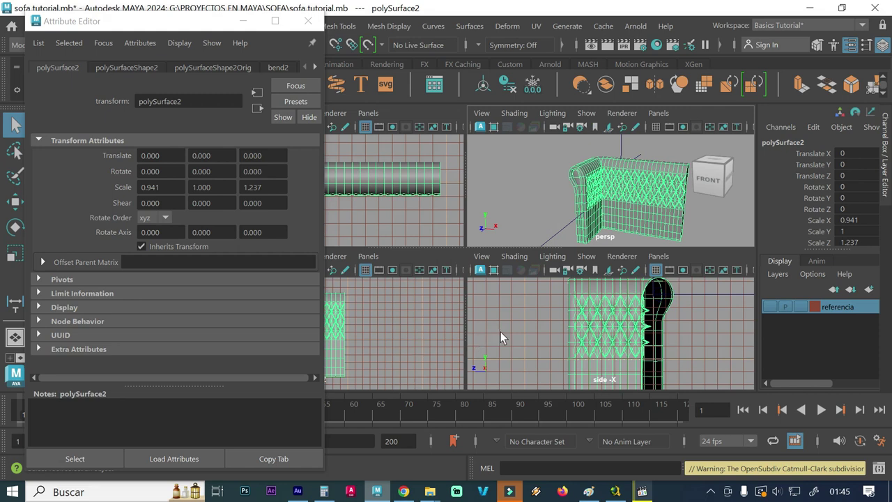
key("space")
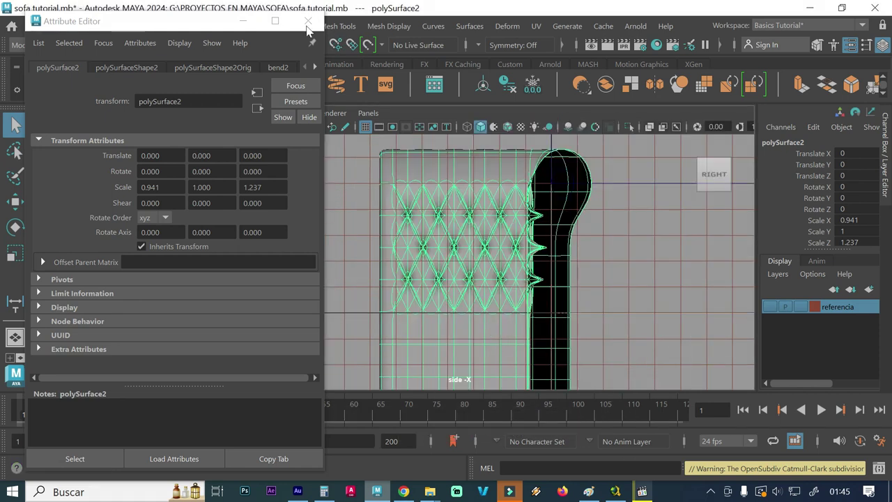
left_click(242, 21)
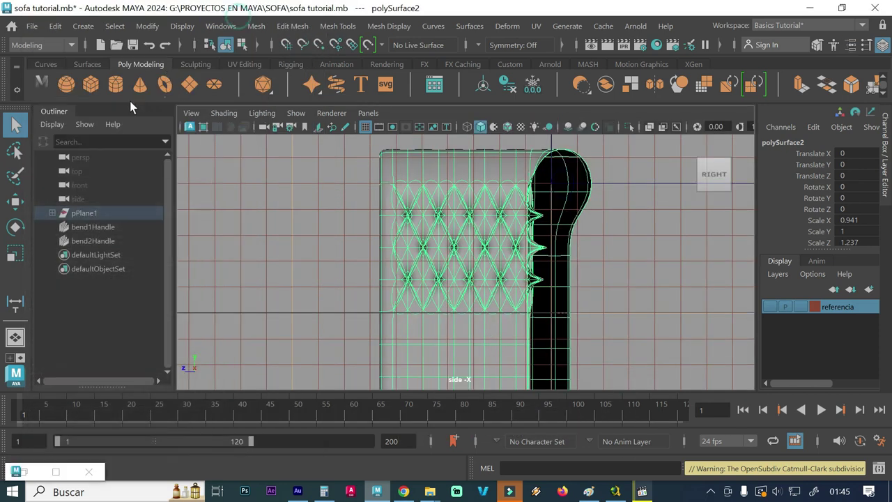
left_click(76, 28)
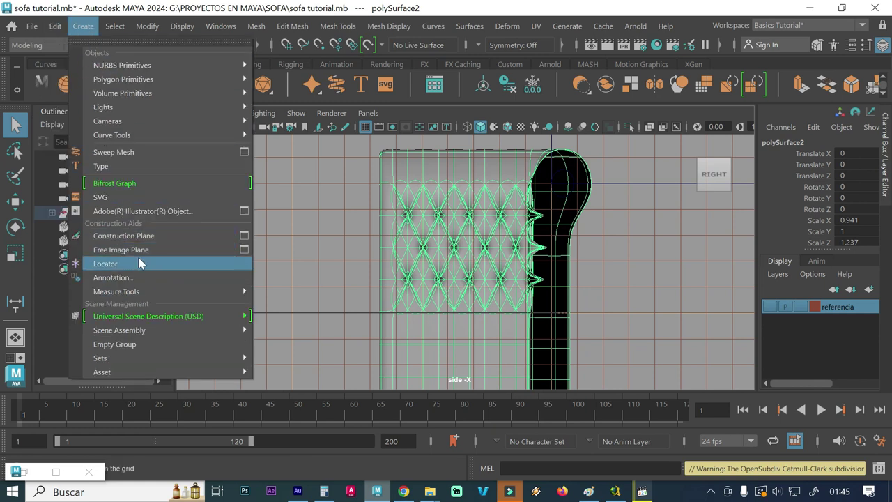
mouse_move(117, 291)
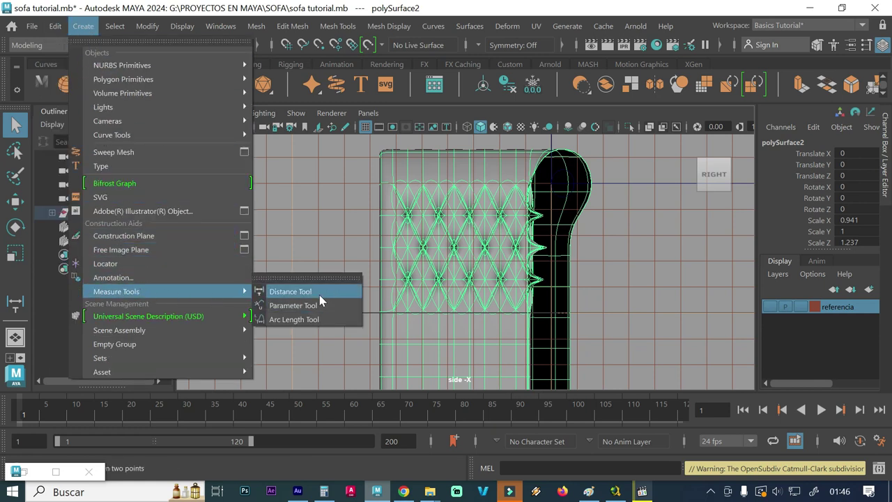
Measure the side-view span of the back with the Distance Tool, about 56.53, and undo it
left_click(319, 292)
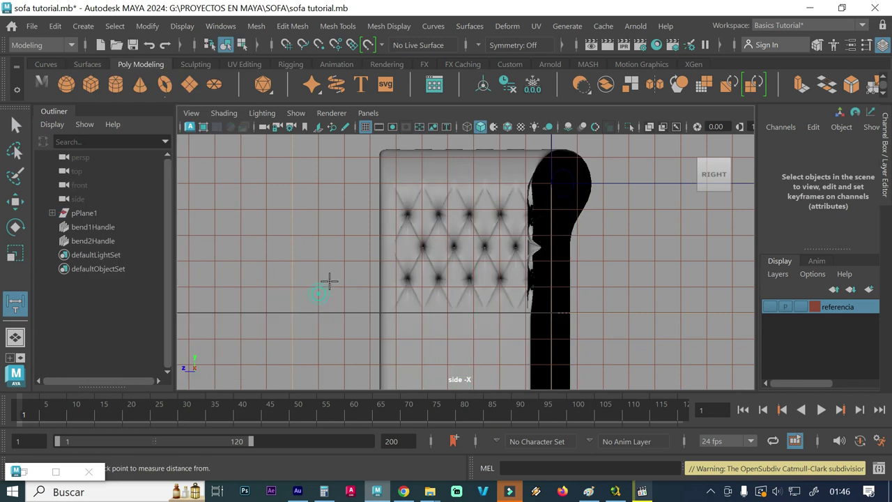
left_click(379, 235)
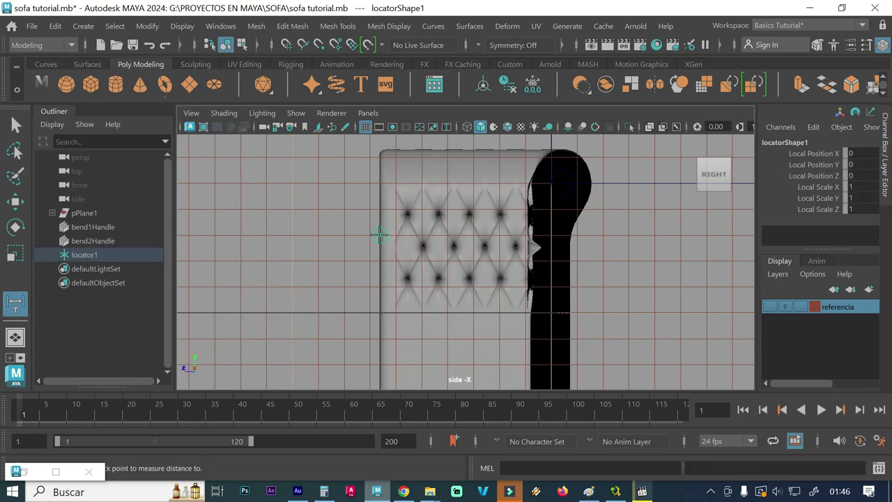
left_click(524, 236)
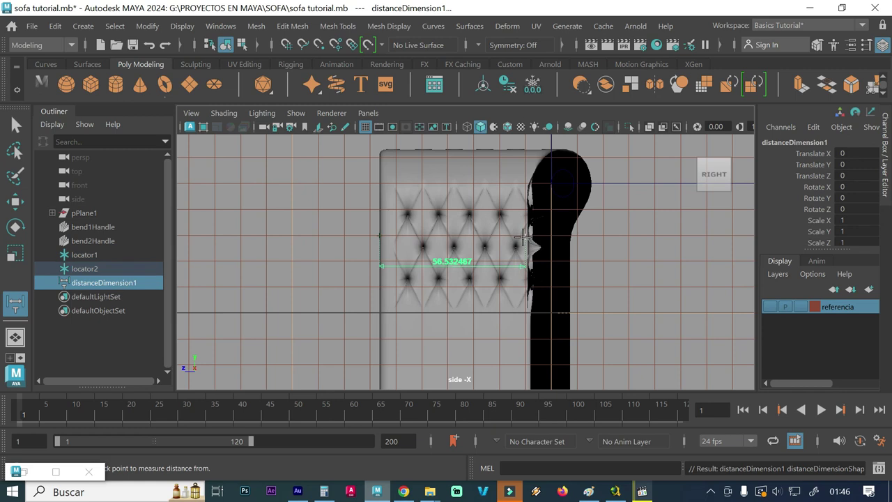
key("ctrl+z")
Measure the back's width in the front view, about 121.1 units, then reselect bend2Handle
key("space")
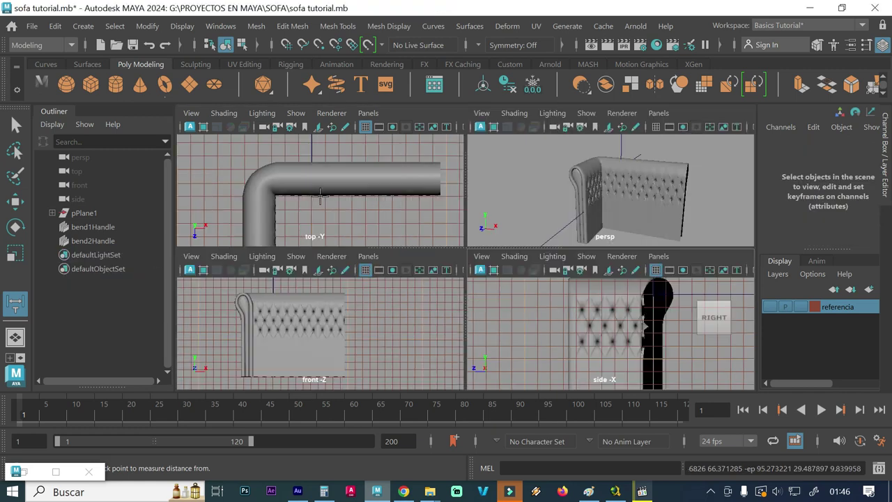
key("space")
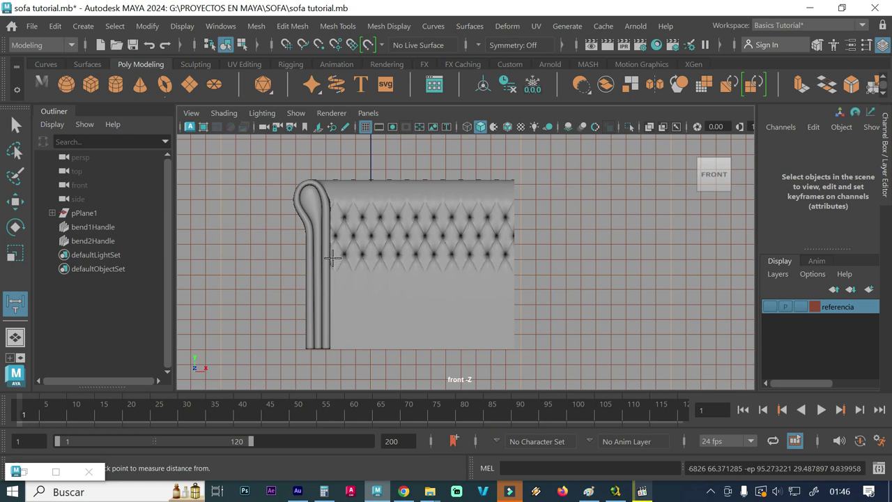
left_click(333, 259)
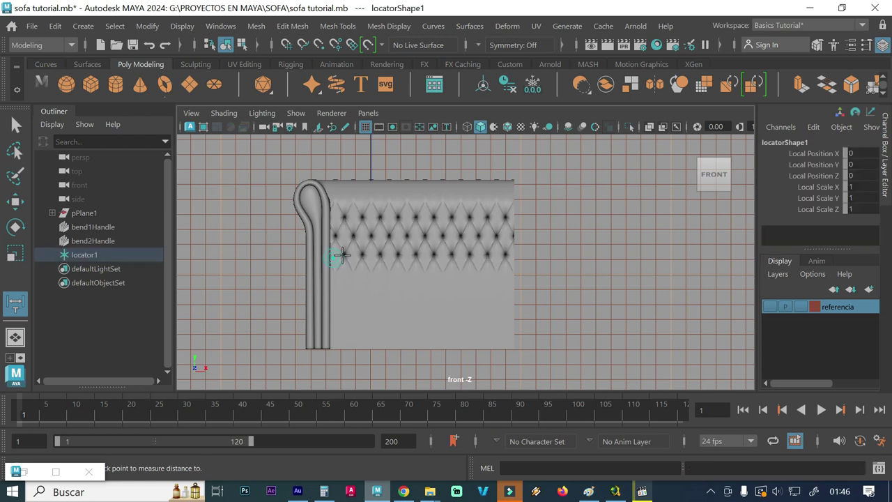
left_click(513, 266)
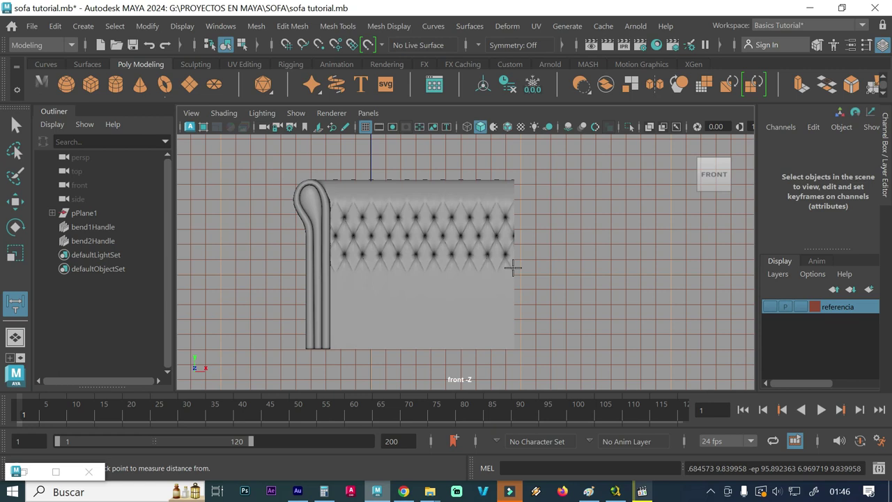
key("space")
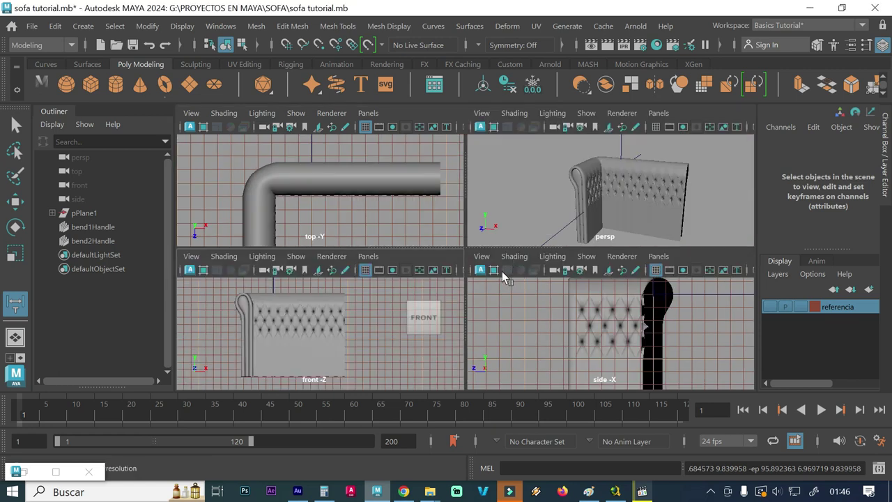
left_click(75, 241)
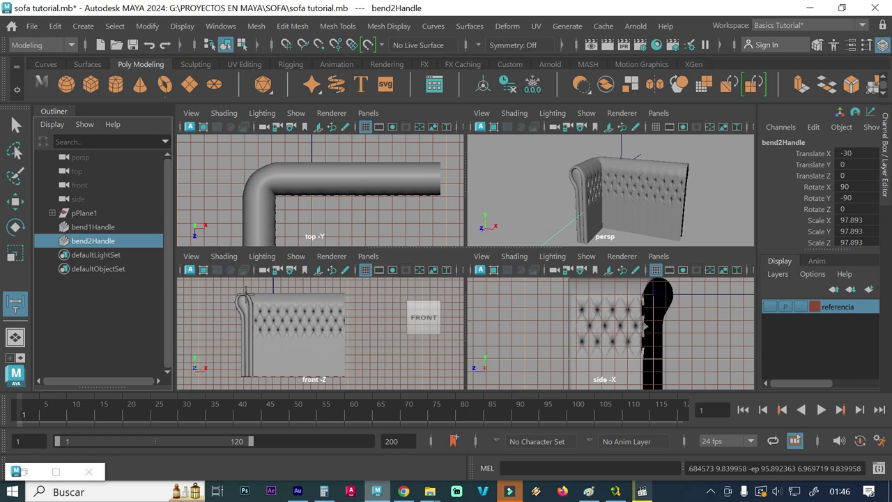
Set bend2Handle's Translate X to -25 and close the Attribute Editor
key("ctrl+a")
left_click_drag(171, 156, 135, 159)
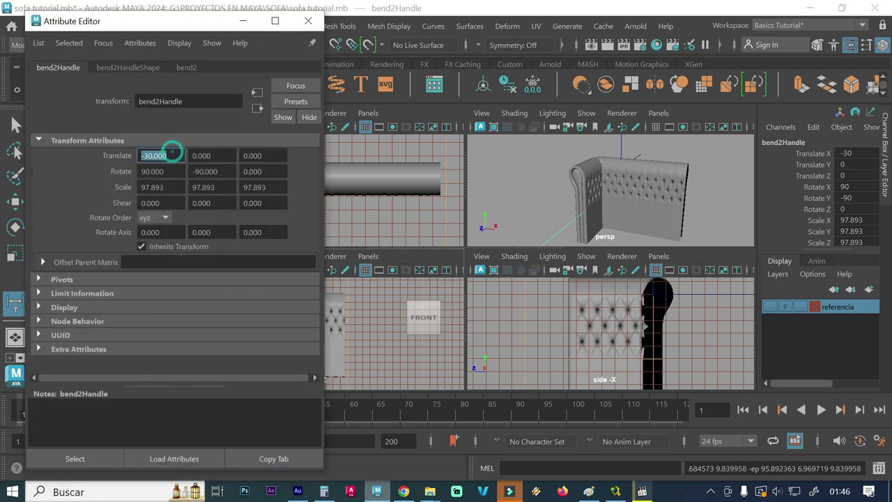
type("-25")
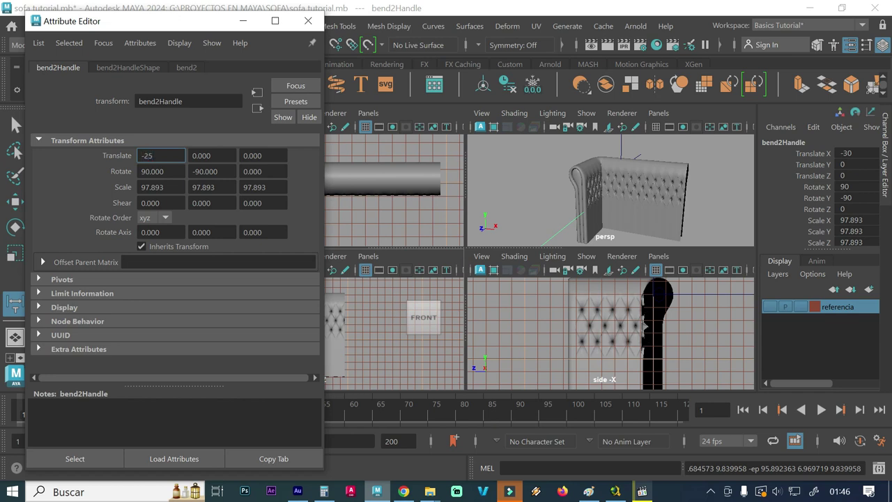
key("Return")
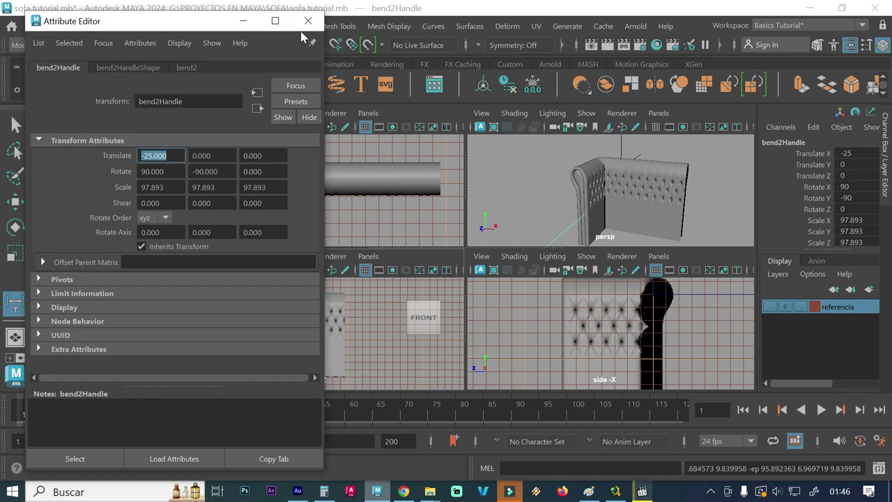
left_click(308, 24)
Re-measure the back width in the front view (about 118.59), undo it, and return to perspective
key("space")
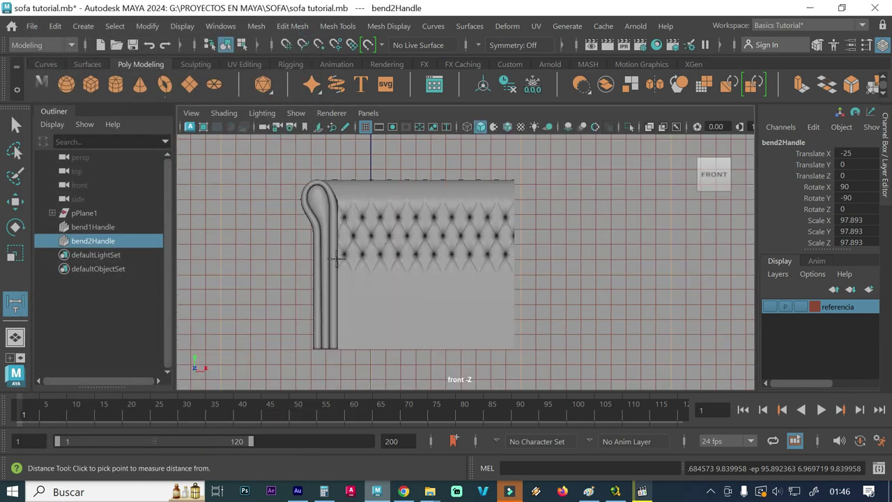
left_click(336, 258)
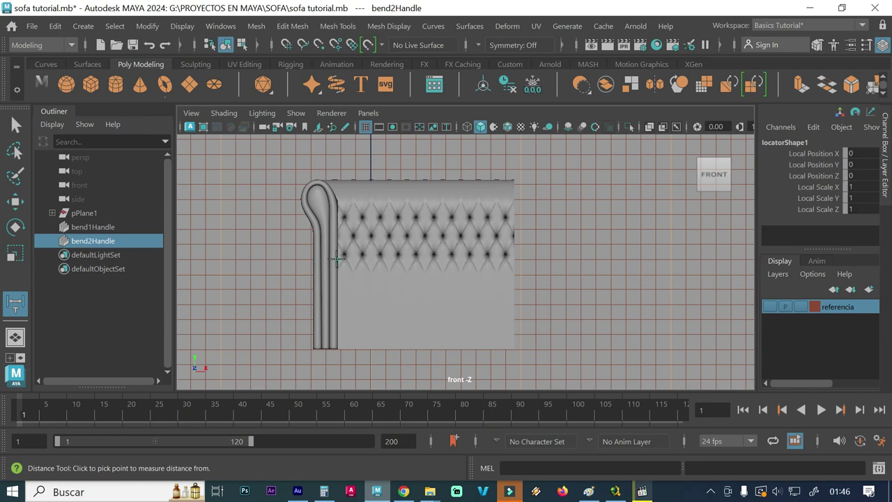
left_click(508, 263)
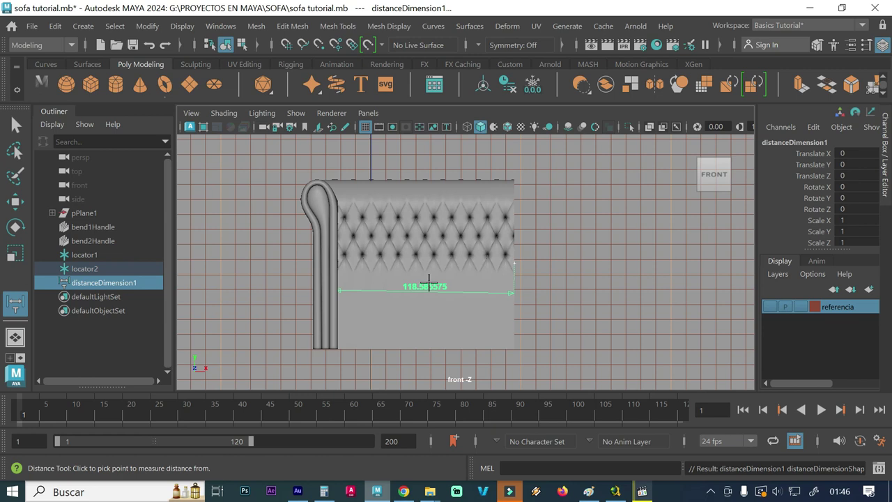
key("ctrl+z")
key("space")
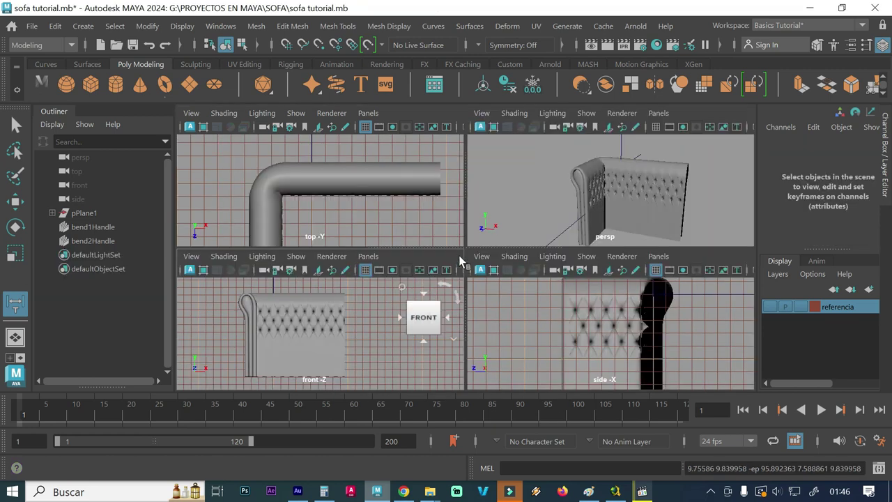
key("space")
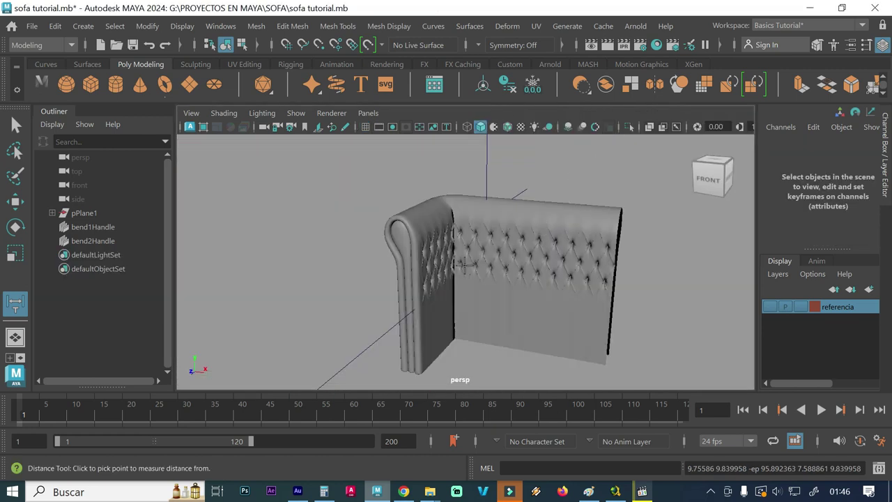
left_click(16, 124)
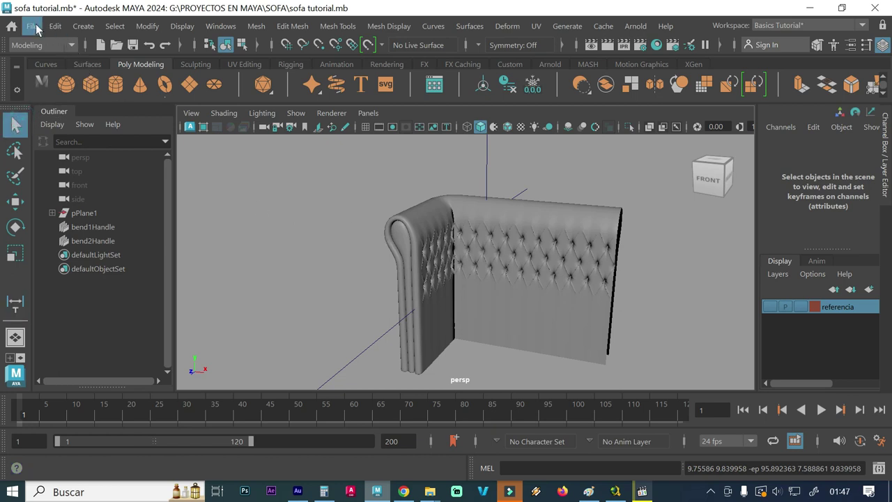
Save the sofa scene and select the polySurface2 shell mesh
left_click(33, 26)
left_click(71, 58)
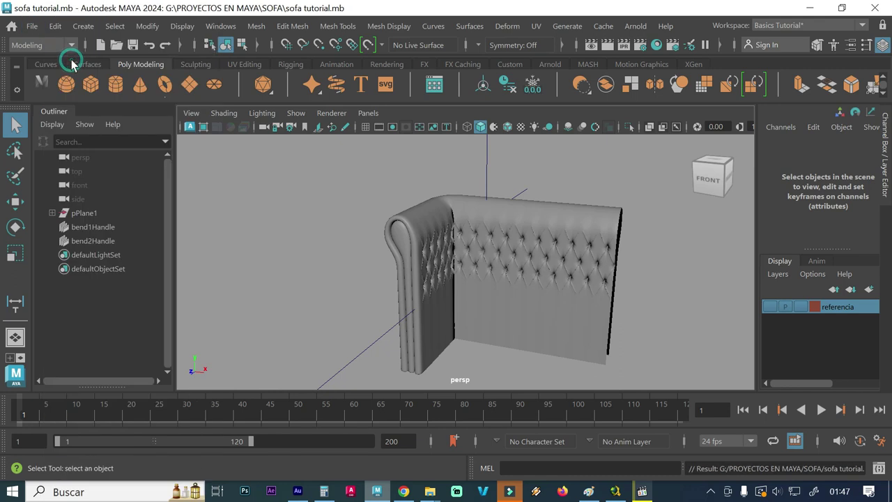
left_click_drag(353, 267, 388, 263, "alt")
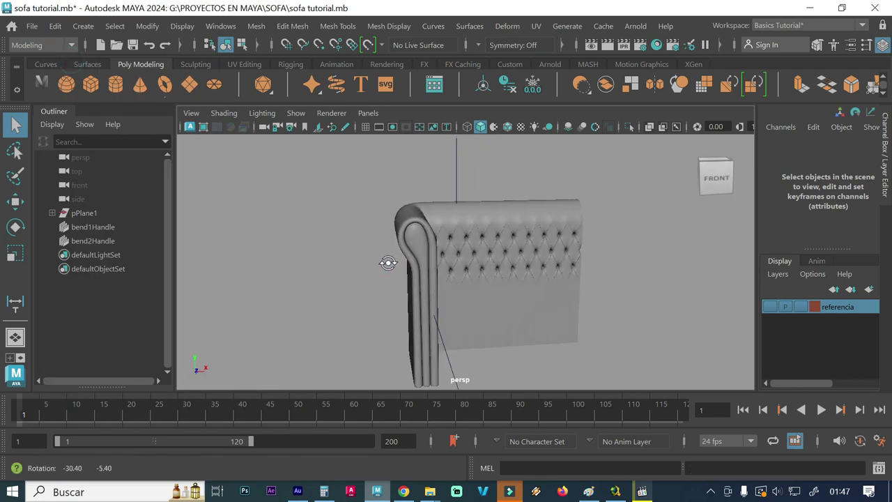
middle_click_drag(362, 277, 270, 274, "alt")
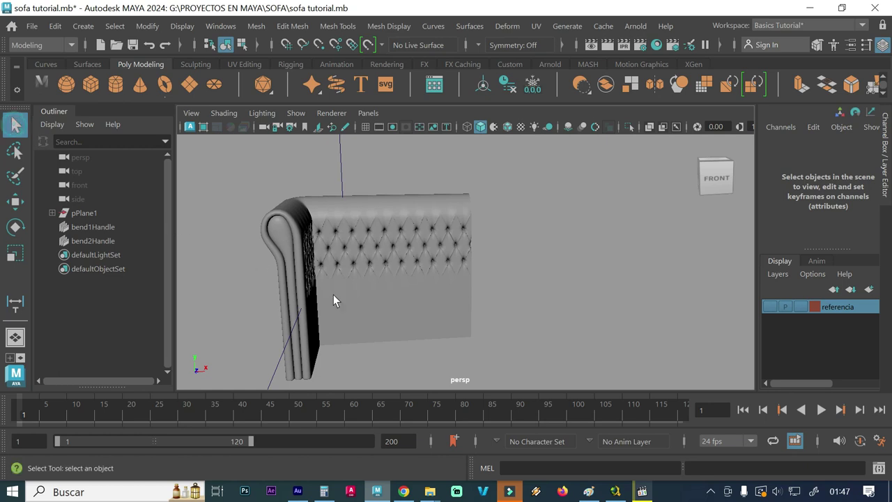
left_click(379, 309)
Frame the shell's open edge and rolled arm, then bring up the Mesh menu
left_click_drag(428, 293, 446, 293, "alt")
mouse_move(390, 300)
right_mouse_down("alt")
mouse_move(594, 259)
mouse_move(573, 249)
right_mouse_up("alt")
mouse_move(573, 249)
left_mouse_down("alt")
mouse_move(537, 259)
mouse_move(597, 234)
left_mouse_up("alt")
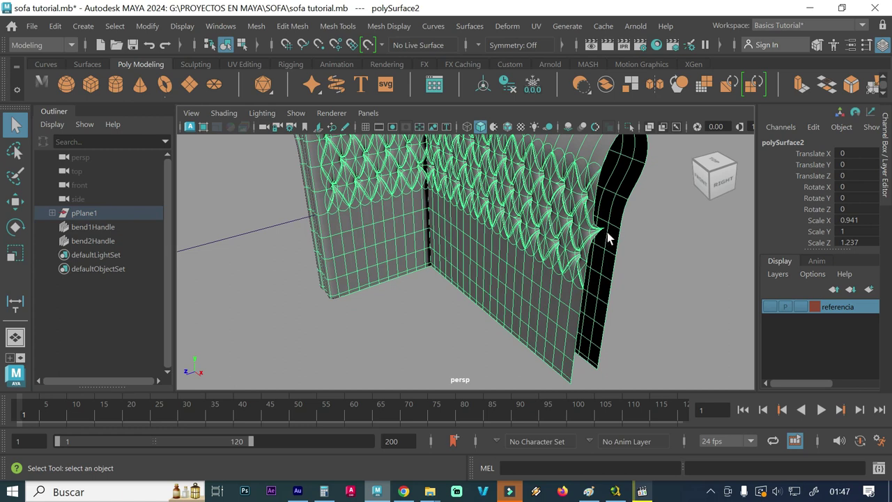
middle_click_drag(488, 201, 459, 239, "alt")
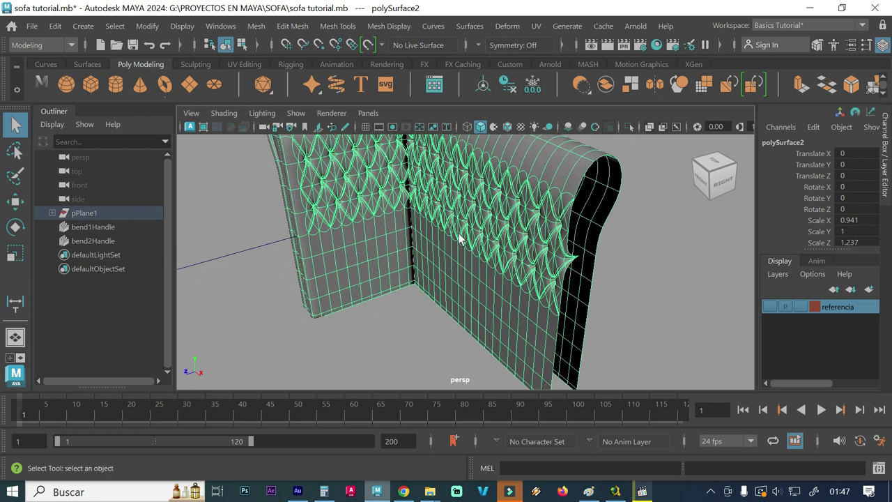
left_click(266, 27)
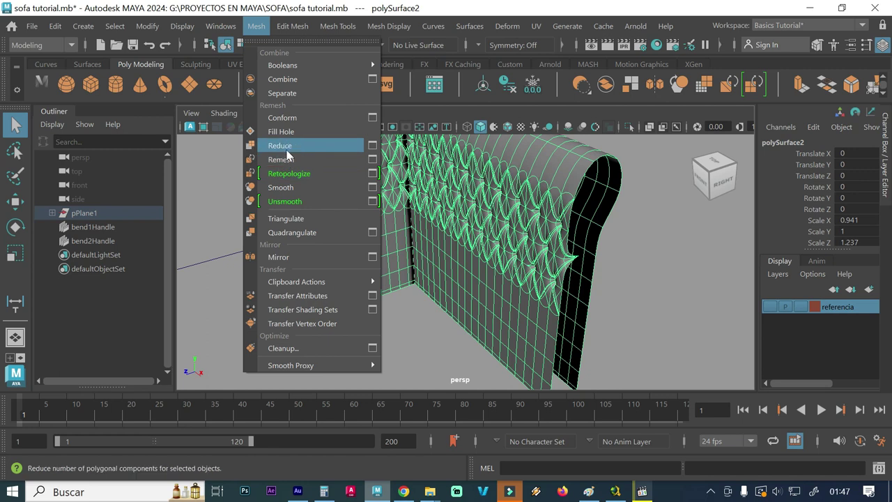
Mirror the sofa shell along +X to create the second rolled arm
left_click(372, 257)
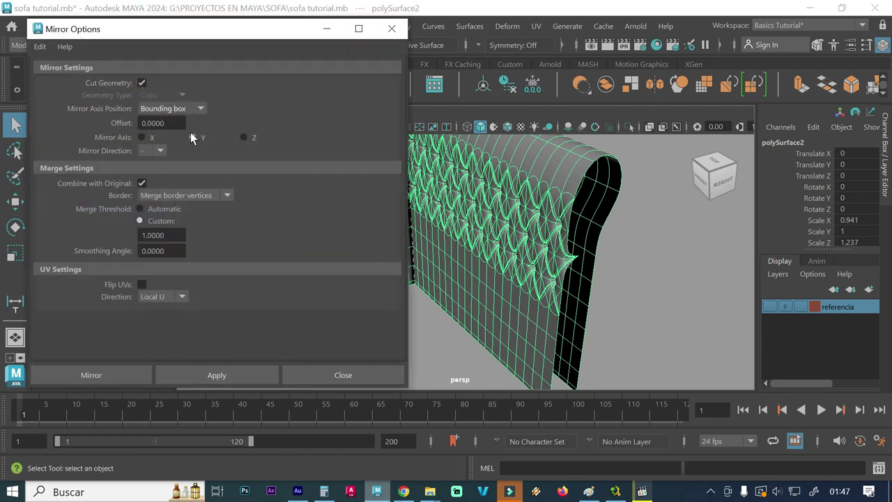
left_click(141, 137)
left_click(162, 153)
left_click(212, 373)
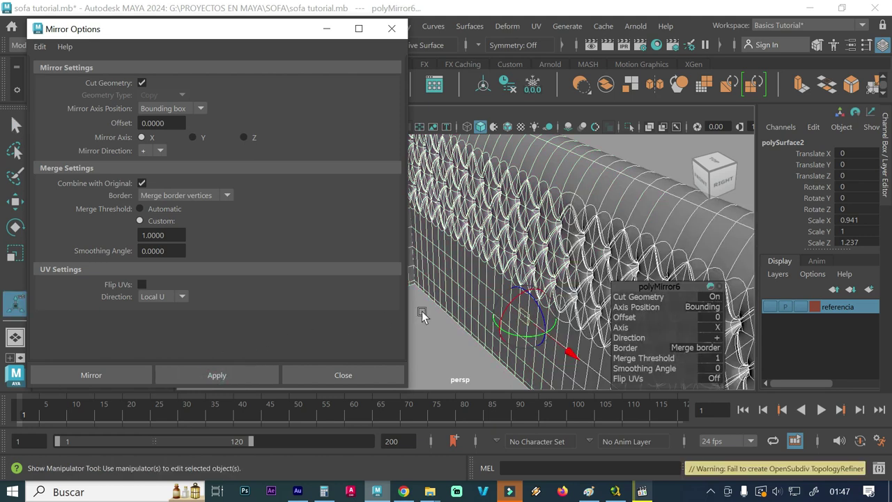
left_click(390, 29)
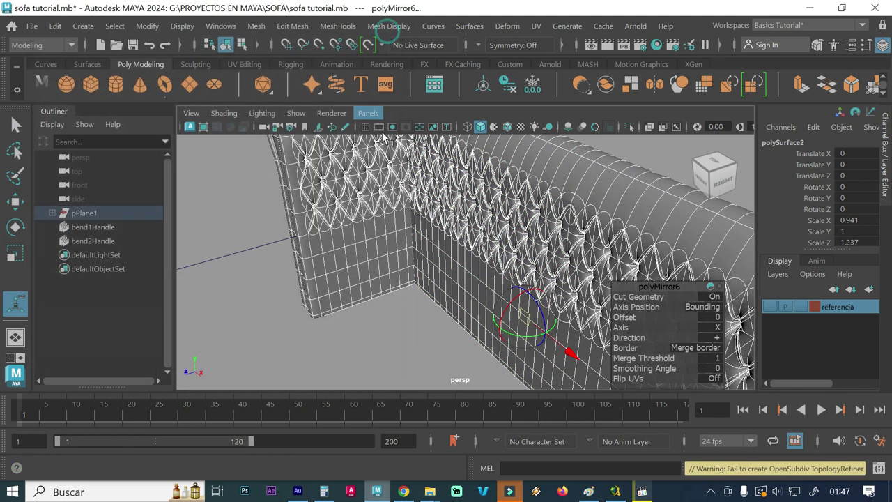
Zoom out to a front view and deselect to see the full mirrored sofa
right_click_drag(526, 263, 355, 241, "alt")
mouse_move(355, 240)
left_mouse_down("alt")
mouse_move(485, 218)
mouse_move(388, 233)
mouse_move(444, 213)
left_mouse_up("alt")
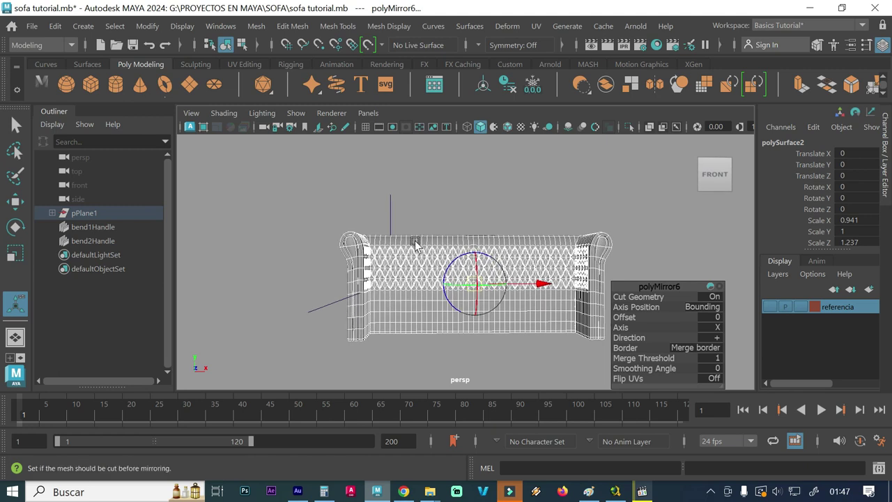
scroll(581, 231, "up", 2)
scroll(503, 215, "up", 2)
scroll(505, 188, "up", 2)
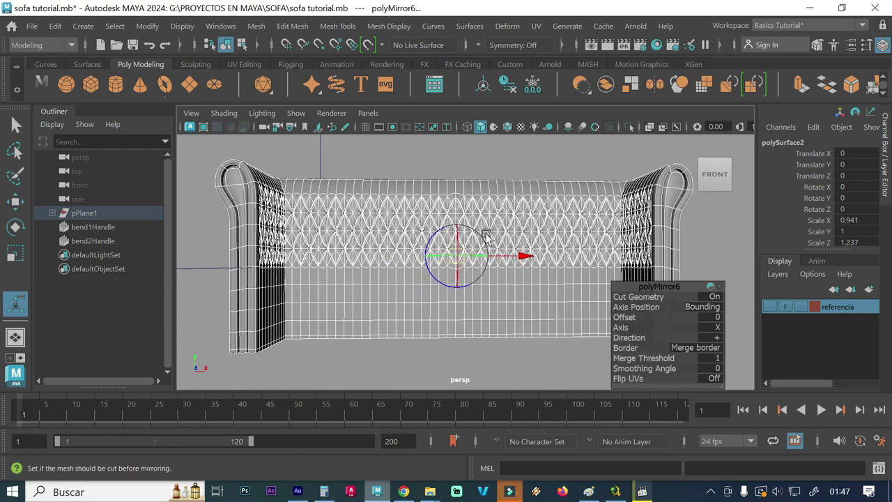
left_click(206, 228)
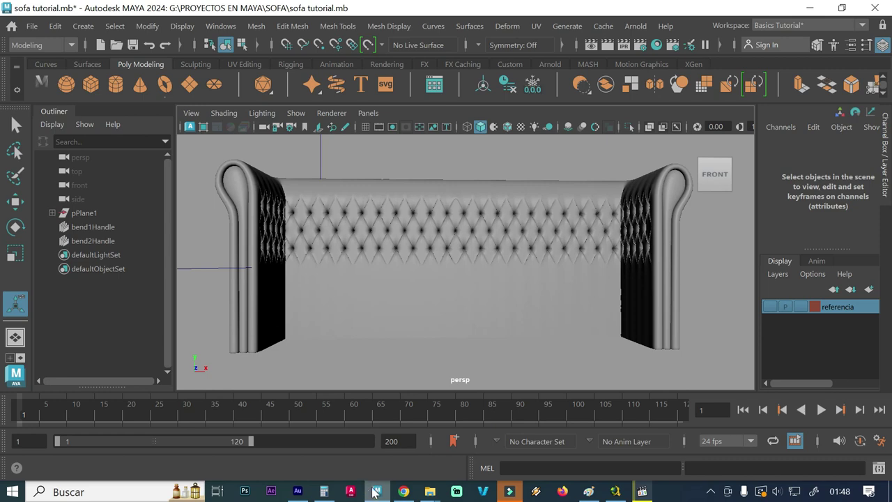
left_click(400, 491)
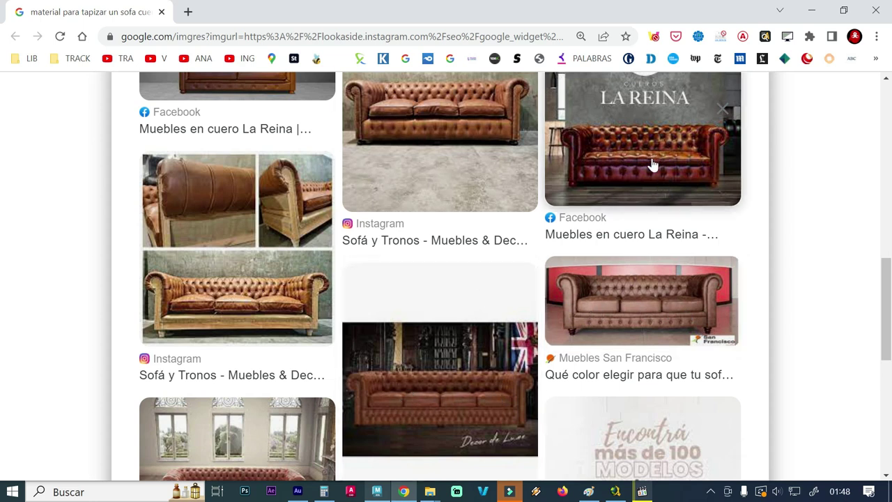
left_click(376, 492)
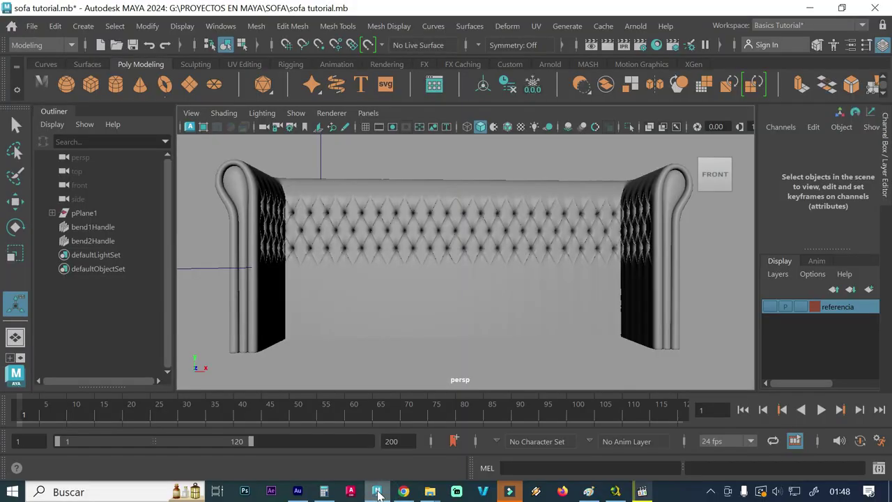
Create a 170 × 10 × 50 seat cube from the cube creation options
mouse_move(352, 300)
left_mouse_down("alt")
mouse_move(372, 281)
mouse_move(364, 299)
mouse_move(353, 299)
mouse_move(384, 297)
mouse_move(371, 285)
left_mouse_up("alt")
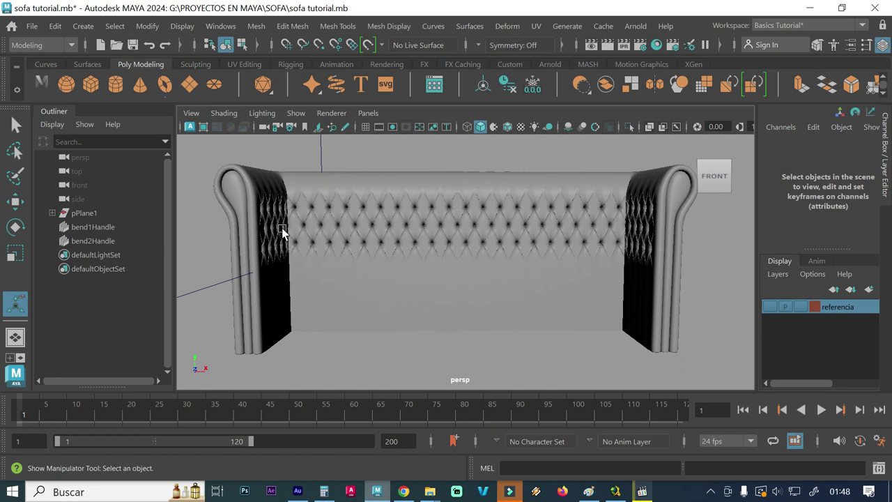
left_click(89, 30)
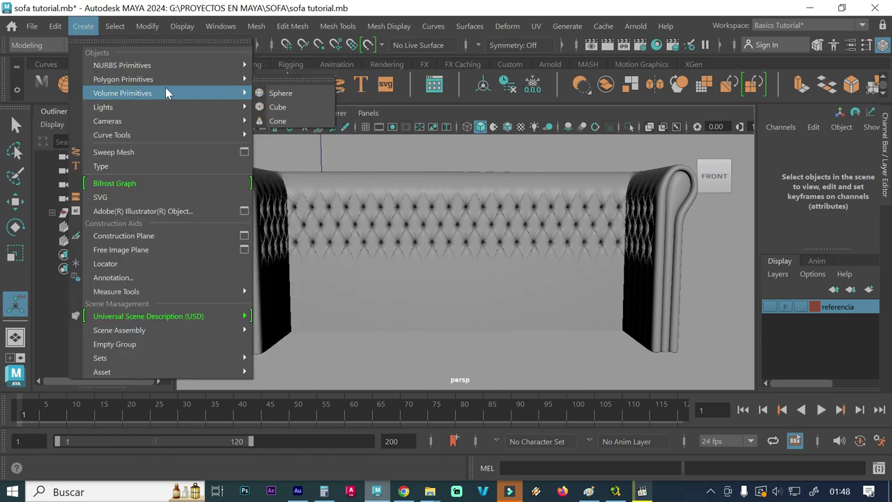
mouse_move(123, 79)
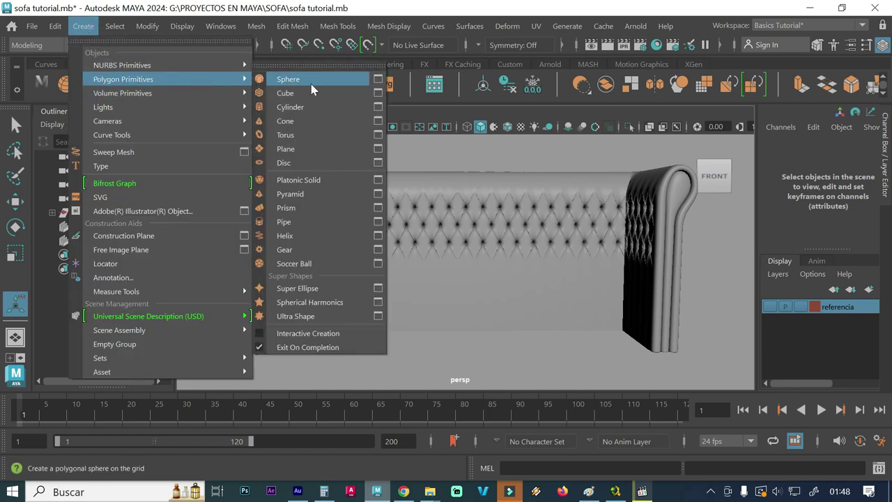
left_click(377, 94)
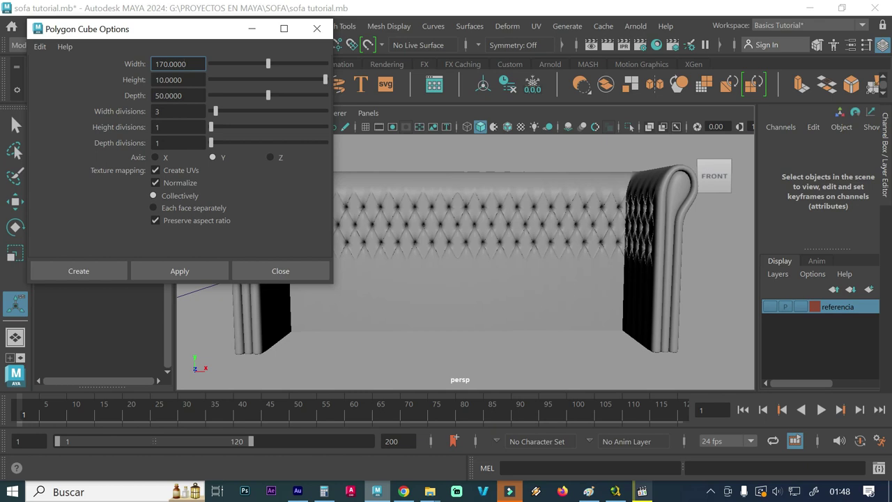
left_click(171, 269)
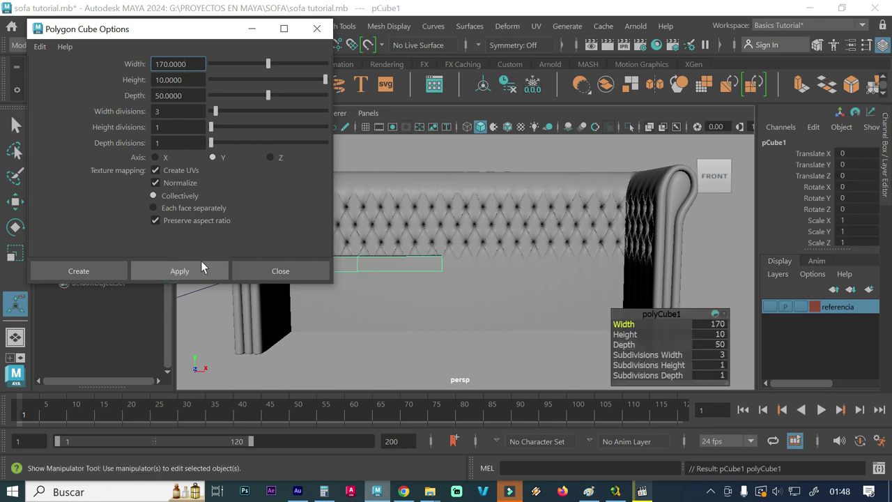
left_click(317, 29)
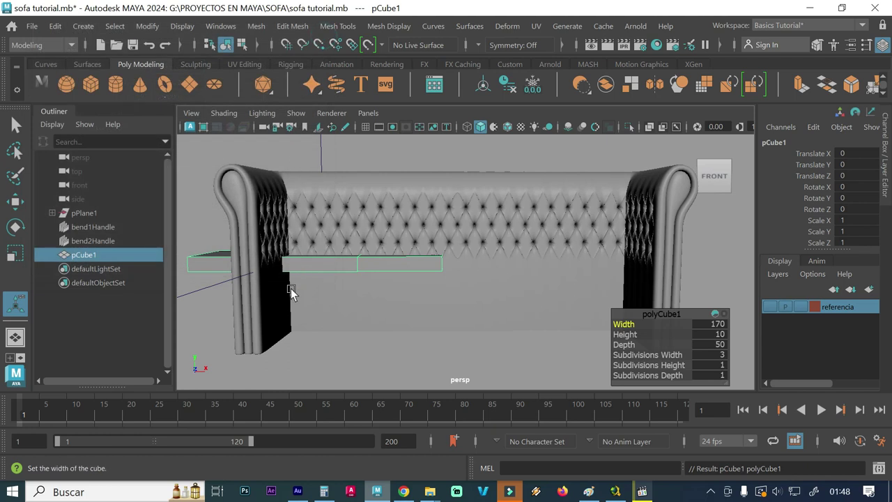
Move the seat cube between the sofa arms and widen it along X
key("w")
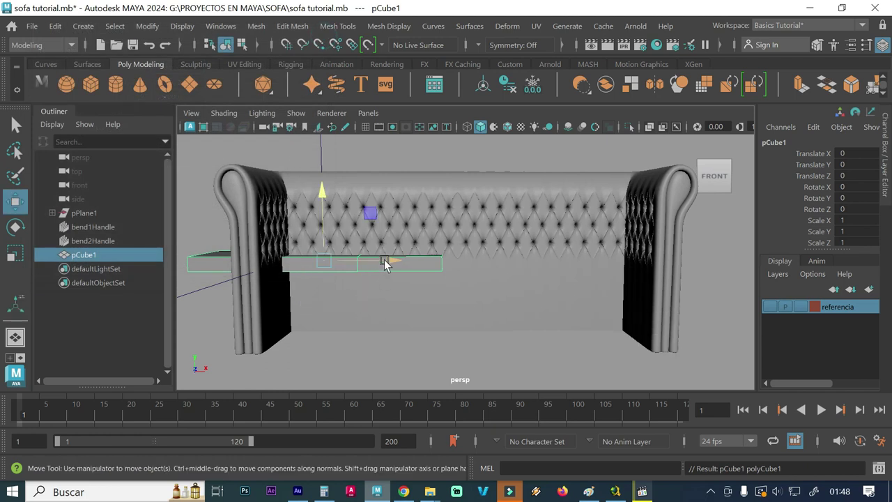
left_click_drag(384, 262, 515, 273)
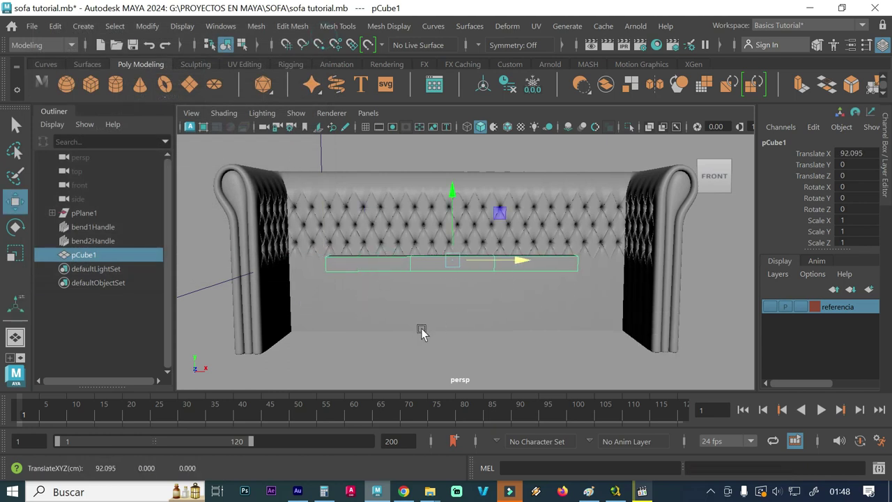
left_click_drag(421, 333, 430, 355, "alt")
left_click_drag(453, 264, 459, 327)
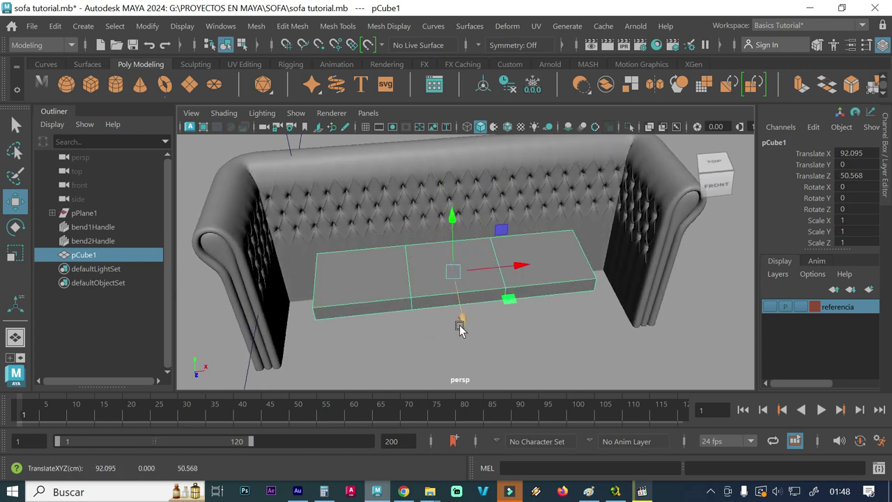
key("r")
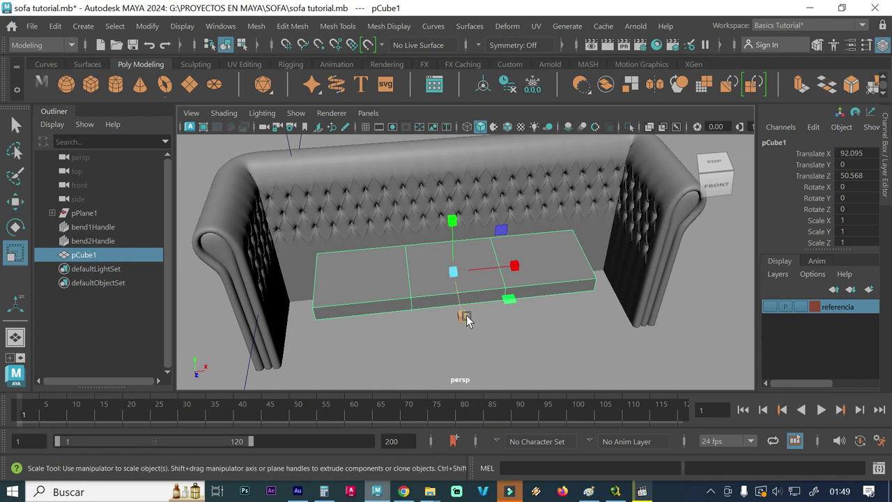
left_click_drag(513, 266, 528, 267)
key("space")
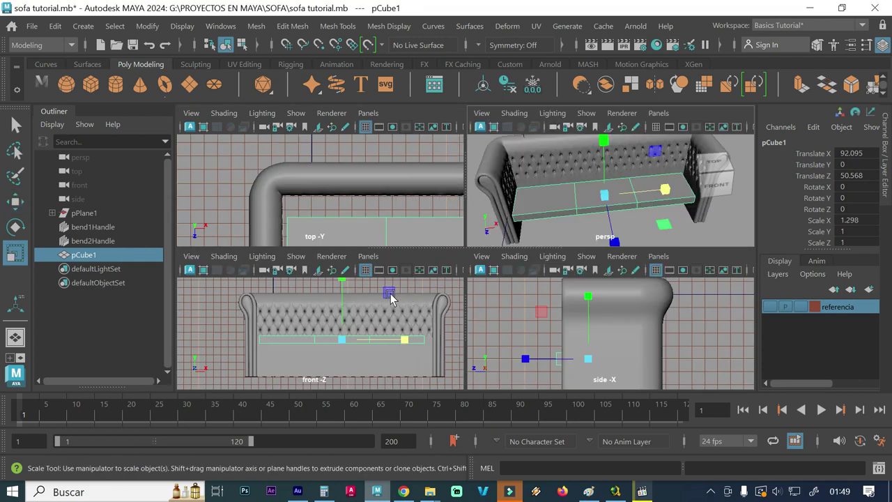
key("space")
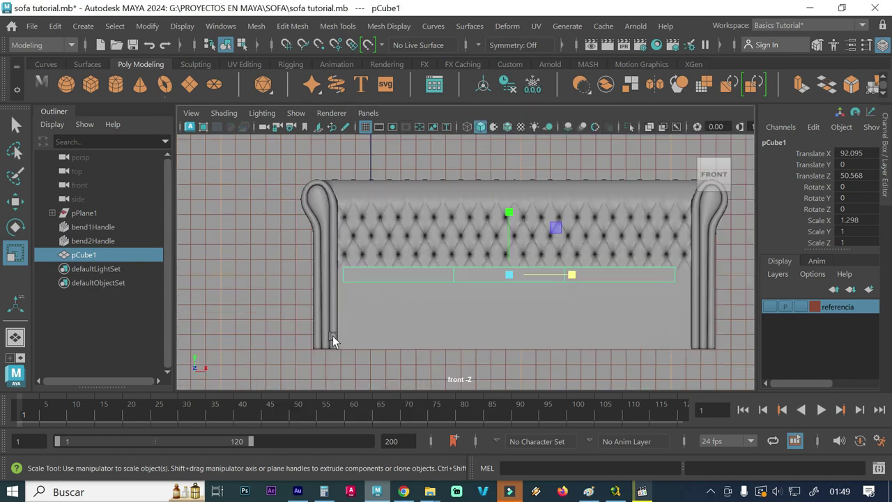
mouse_move(568, 278)
left_mouse_down()
mouse_move(576, 275)
mouse_move(569, 277)
left_mouse_up()
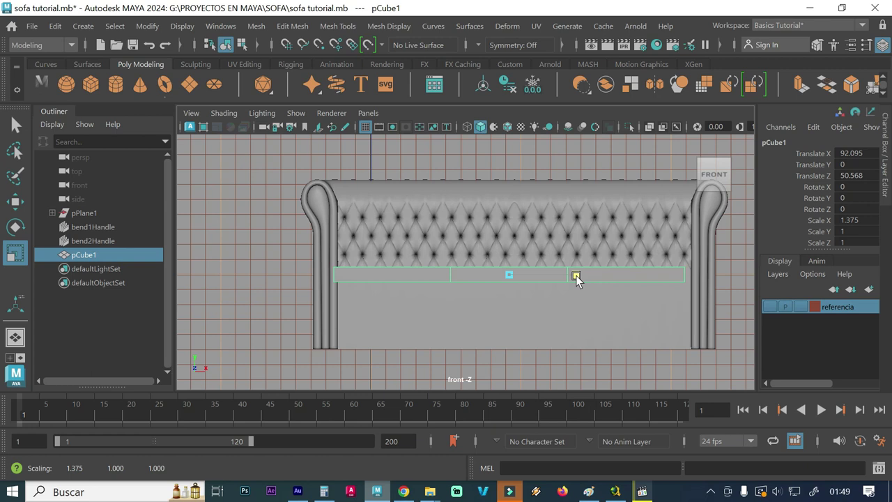
Turn on X-Ray shading so the seat cube shows through the sofa shell
left_click(338, 204)
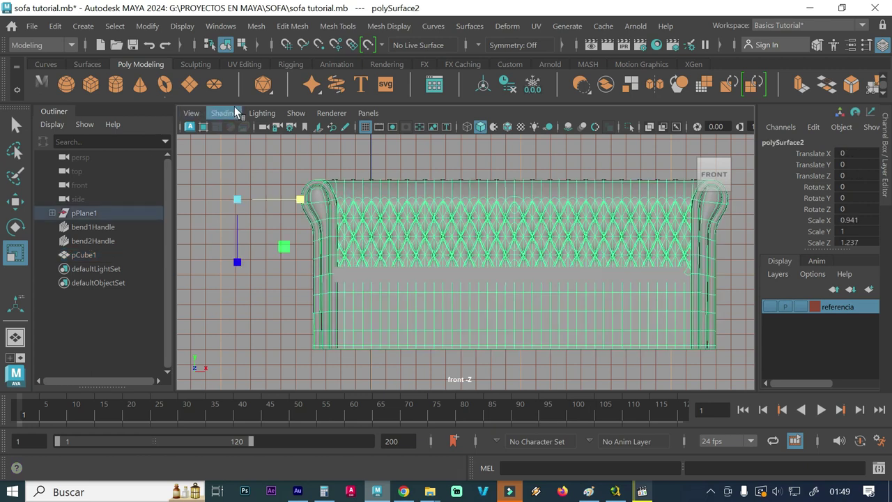
left_click(235, 112)
left_click(218, 254)
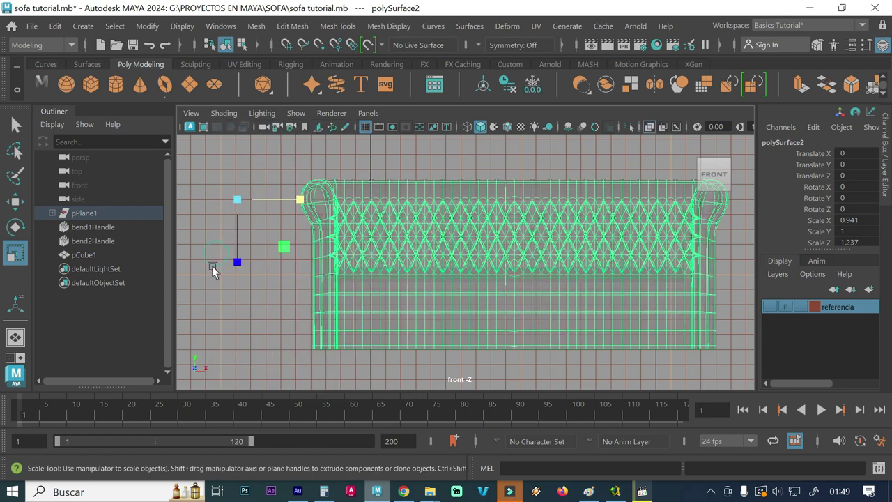
left_click(277, 317)
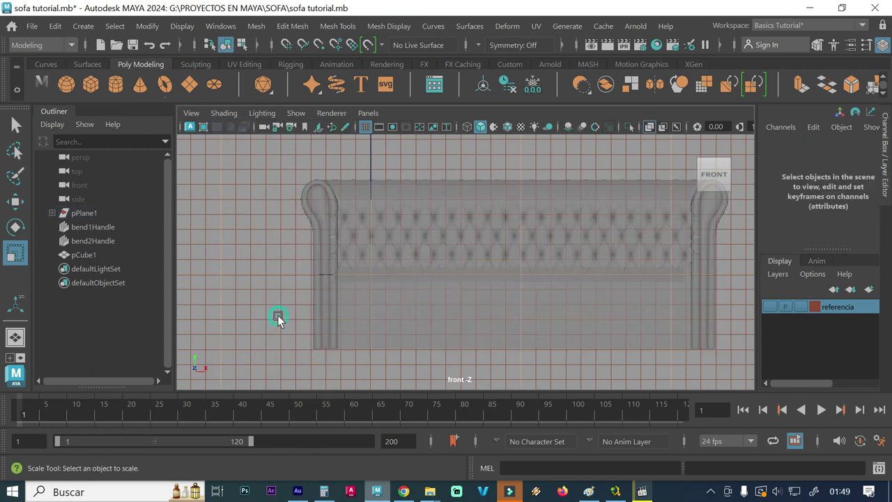
left_click(353, 271)
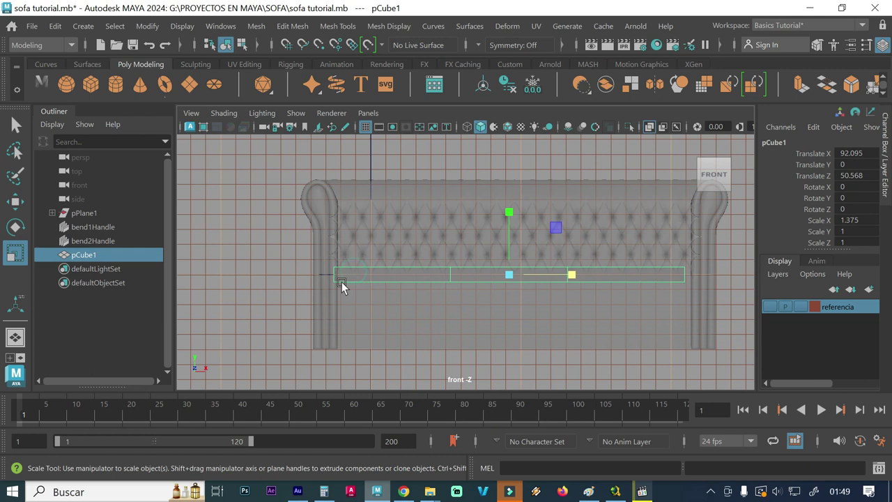
left_click(225, 113)
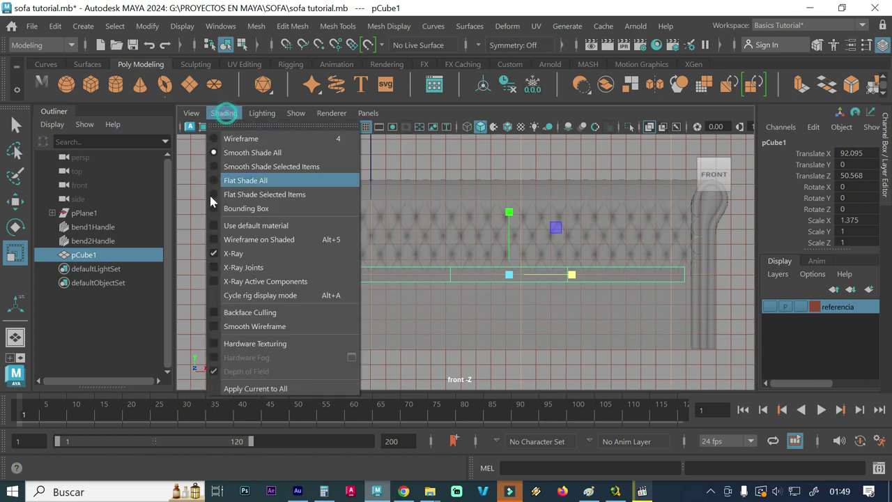
left_click(213, 250)
left_click(201, 283)
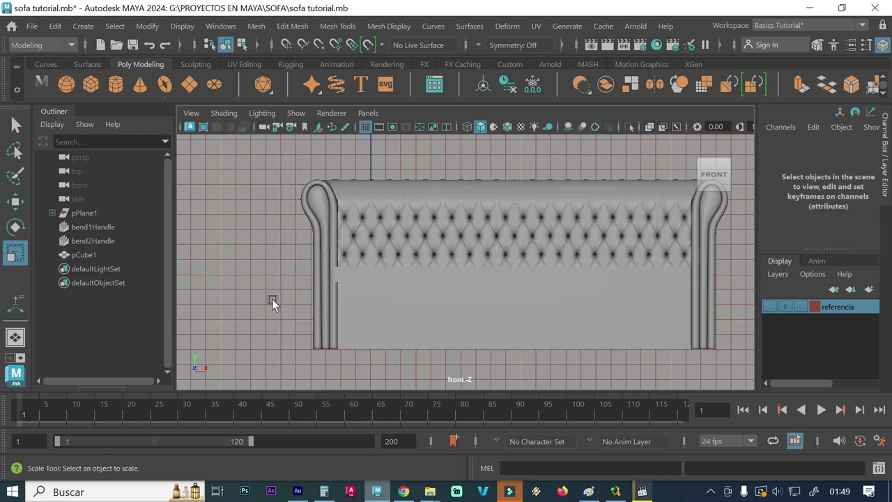
key("q")
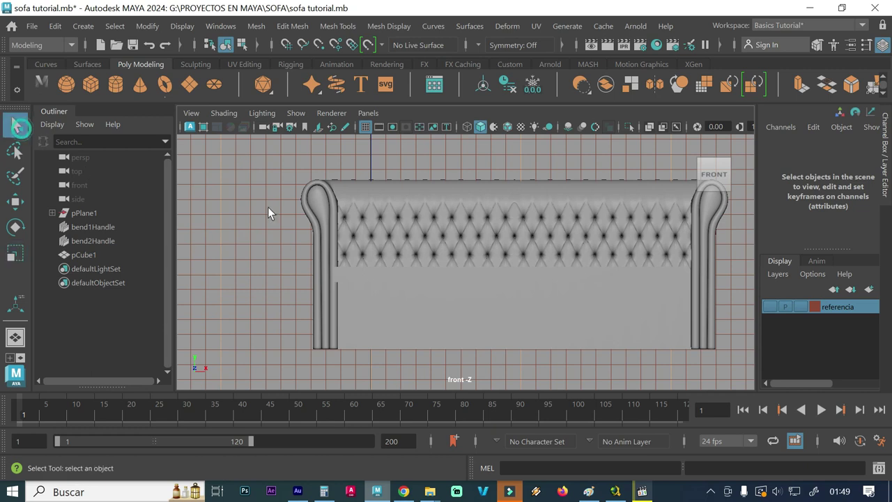
left_click(413, 221)
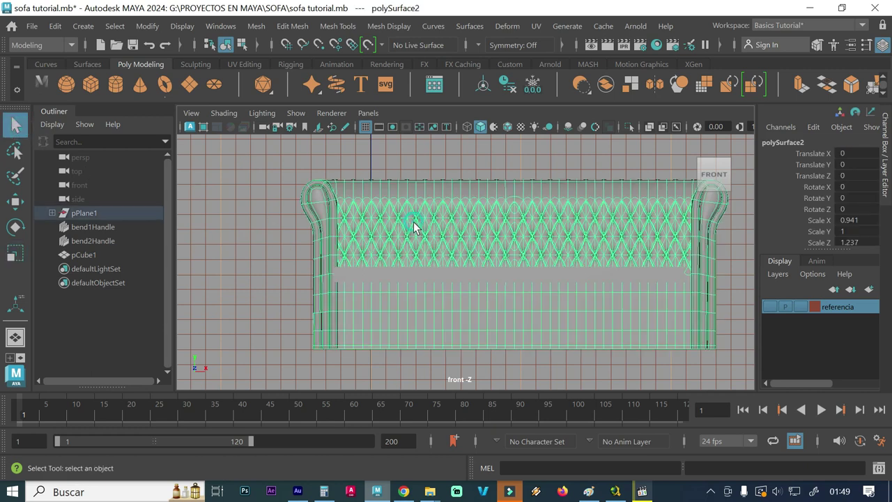
left_click(221, 114)
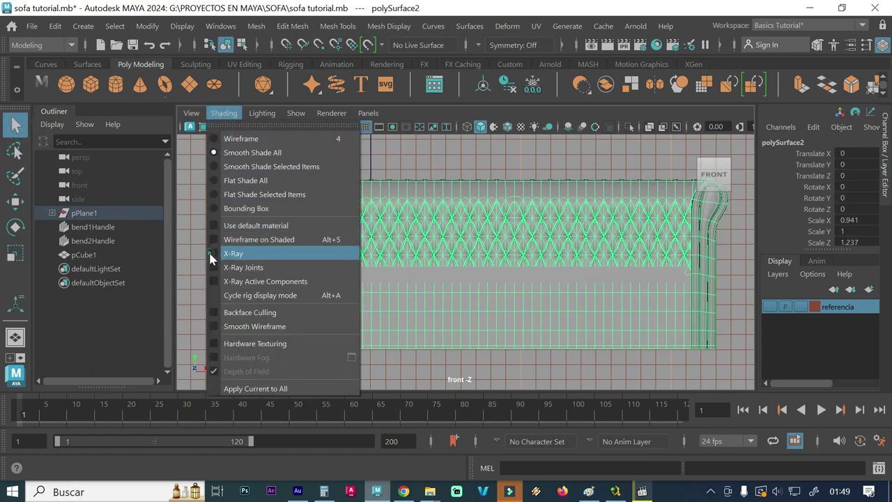
left_click(208, 253)
left_click(194, 279)
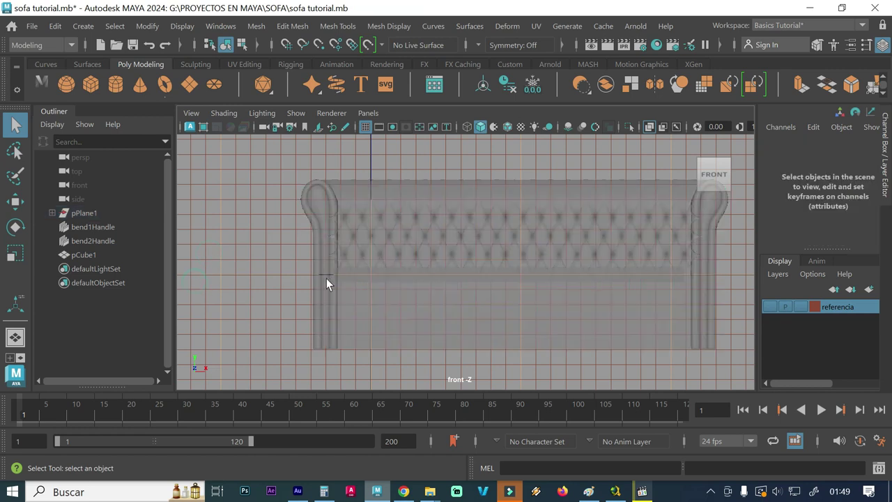
Fit pCube1 to Scale X 1.405 and centre it at Translate X 95.19
left_click(398, 282)
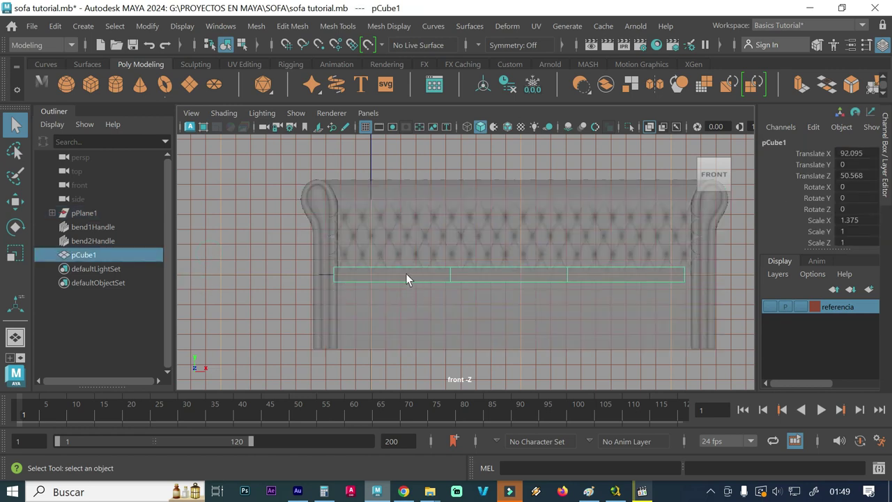
key("r")
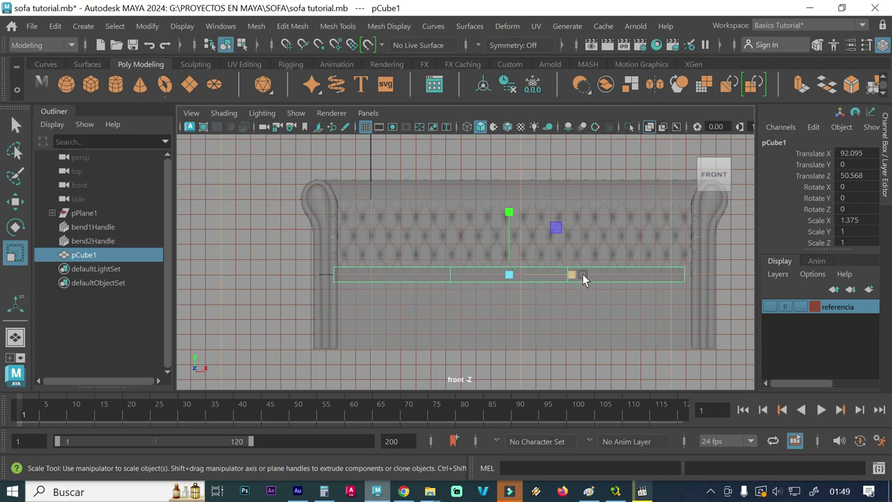
left_click_drag(577, 273, 576, 274)
key("w")
left_click_drag(578, 274, 583, 275)
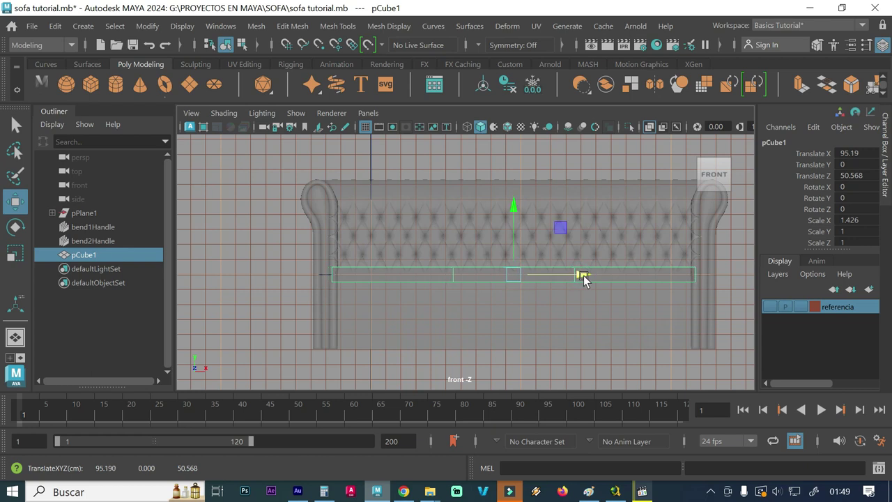
key("r")
left_click_drag(582, 275, 578, 274)
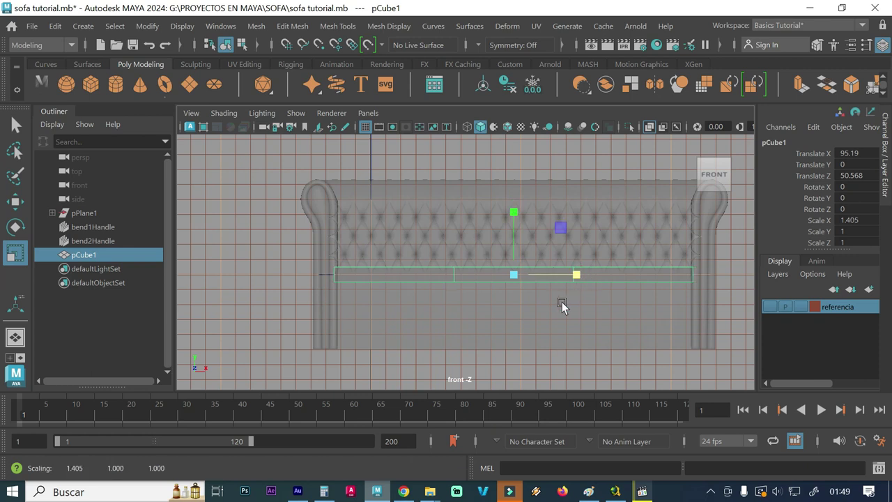
key("space")
key("space")
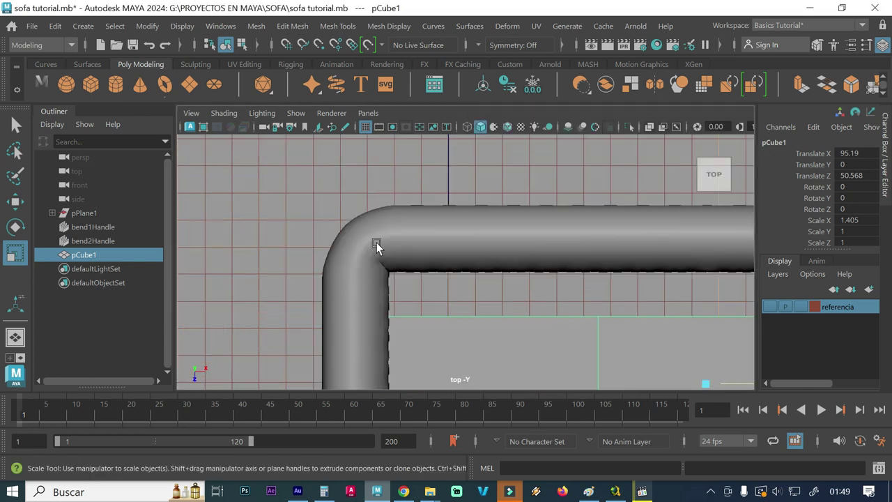
In the top view, push pCube1 back toward the backrest and enable X-Ray
key("f")
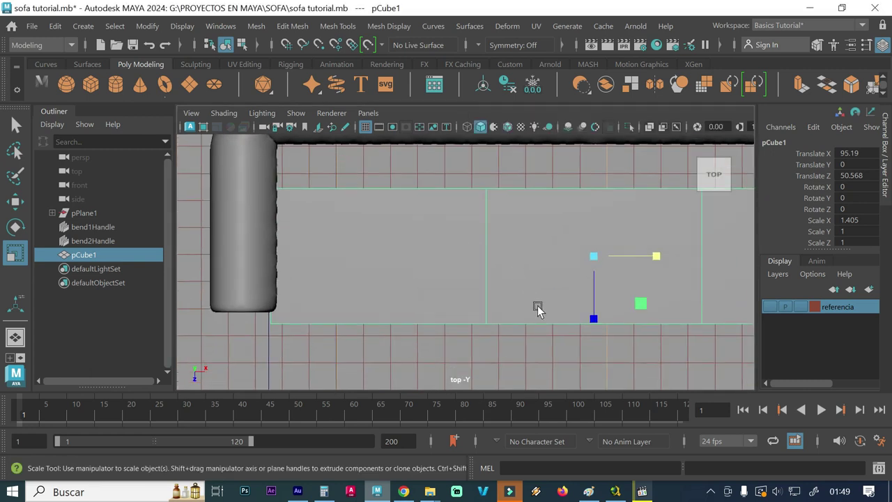
key("w")
left_click_drag(593, 319, 592, 280)
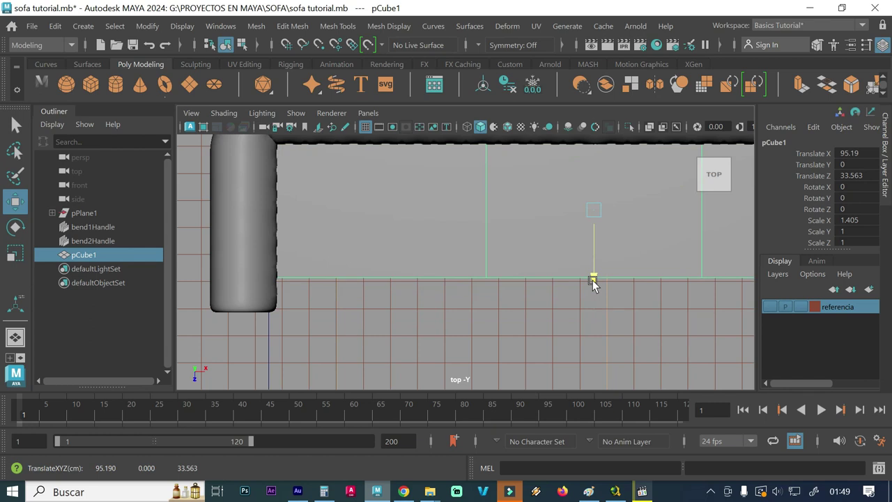
middle_click_drag(588, 291, 539, 326, "alt")
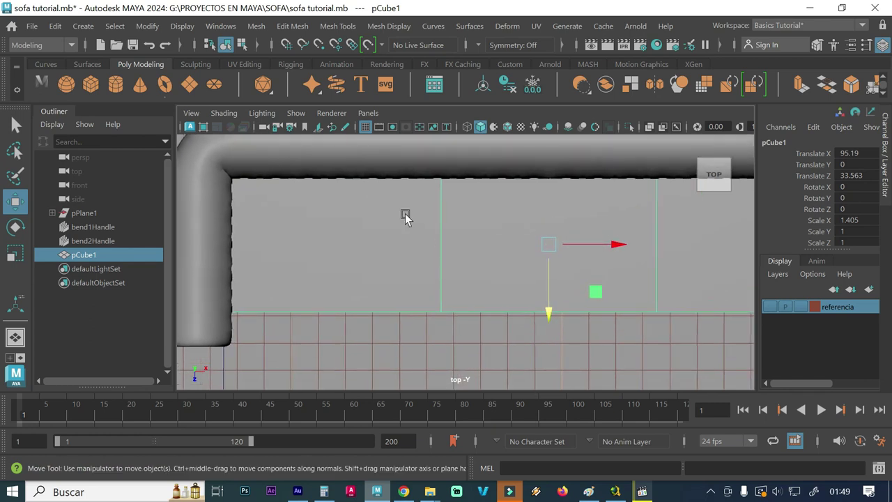
left_click(365, 173)
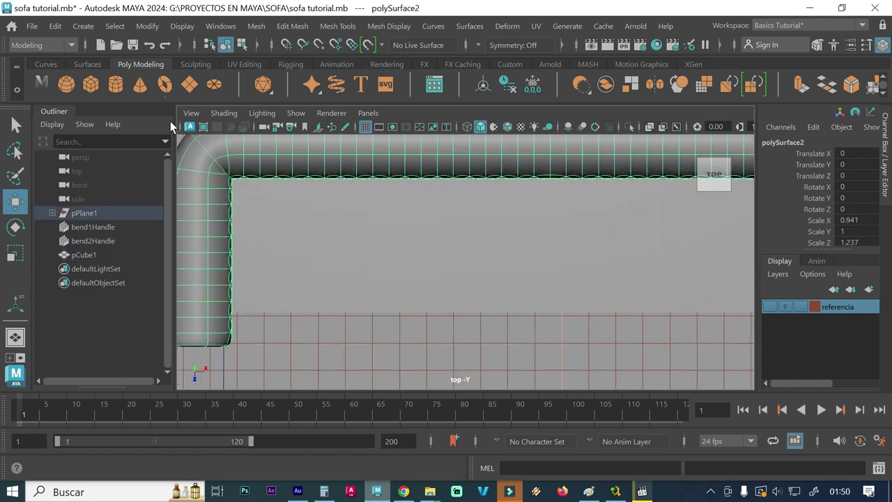
left_click(224, 113)
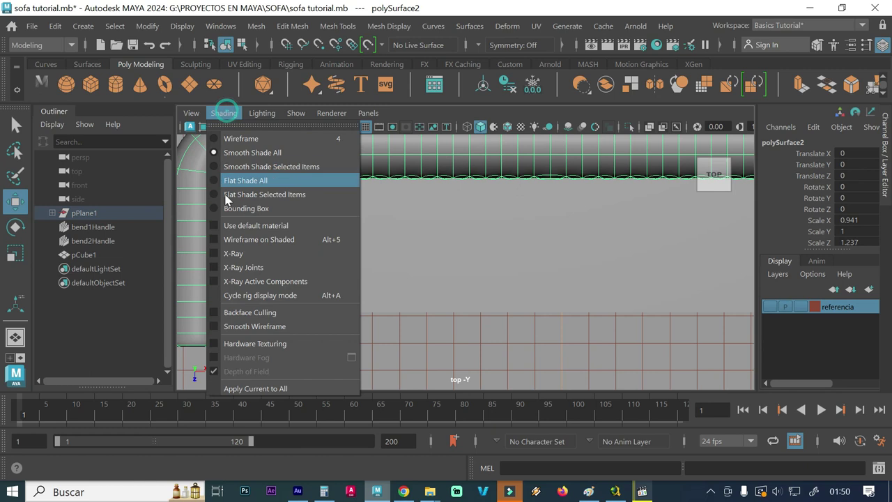
left_click(219, 255)
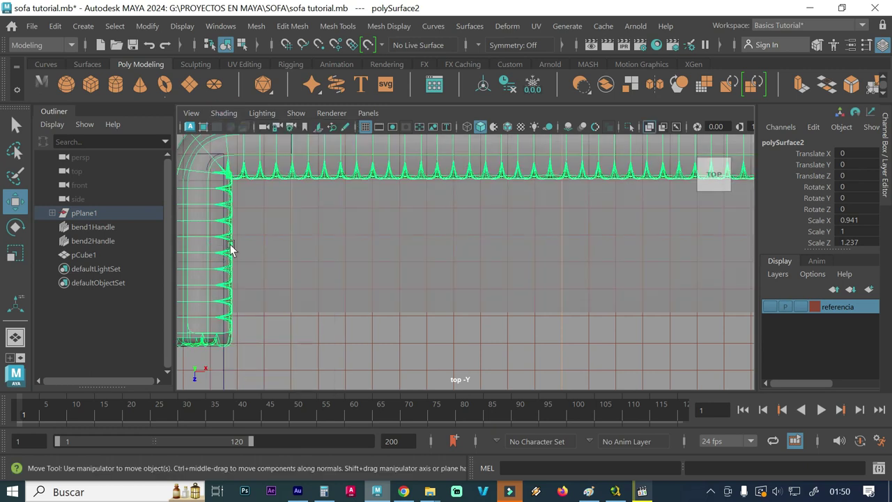
Reselect pCube1 and deepen it along Z toward the front
left_click(351, 250)
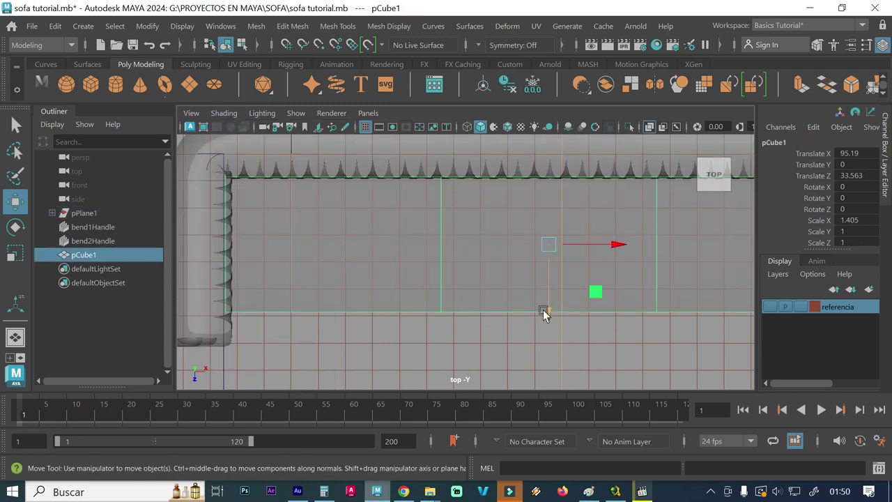
key("r")
left_click_drag(548, 309, 549, 323)
key("w")
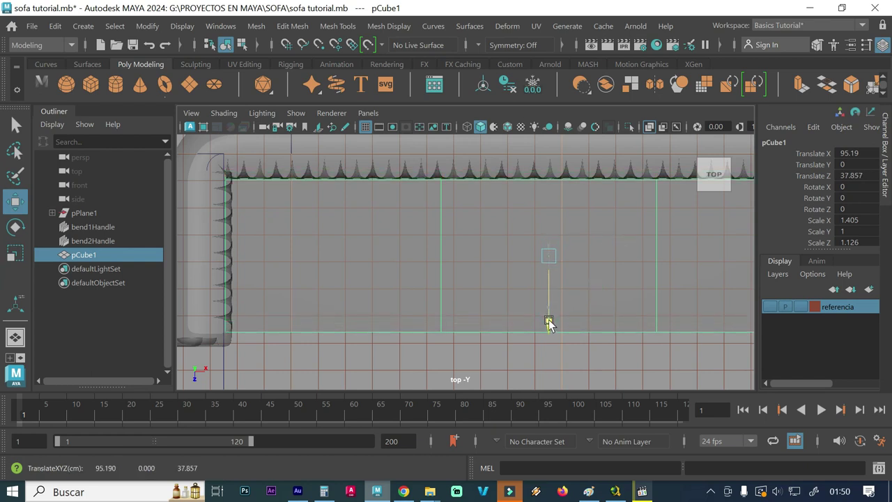
key("r")
left_click_drag(549, 318, 549, 320)
Fine-tune pCube1 to Scale Z 1.202 at Translate Z 38.888
key("w")
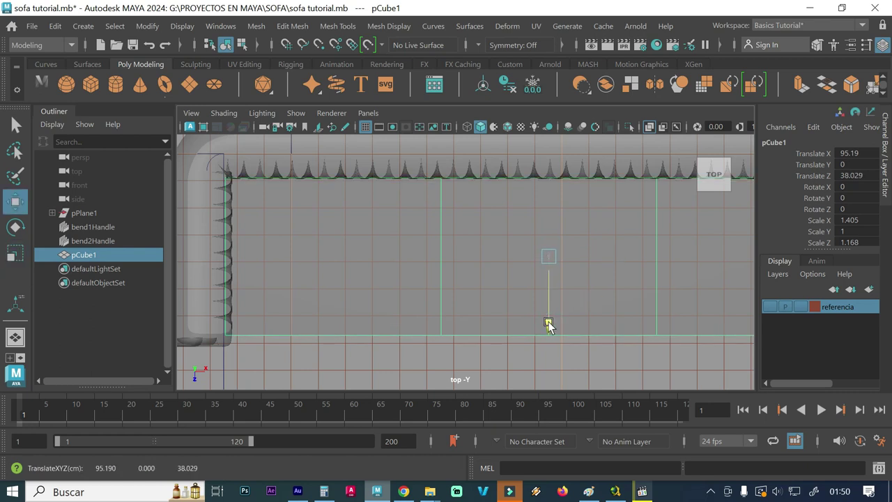
left_click_drag(549, 322, 549, 321)
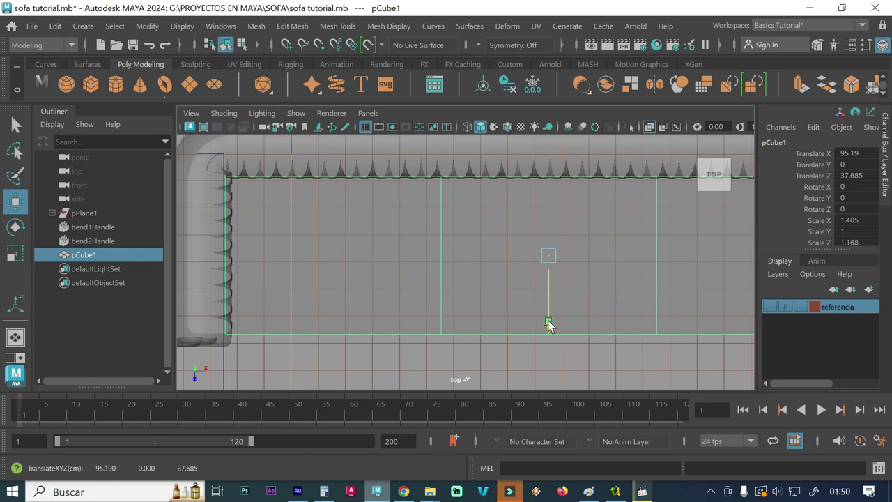
key("e")
key("r")
left_click_drag(549, 321, 551, 333)
key("w")
key("ctrl+z")
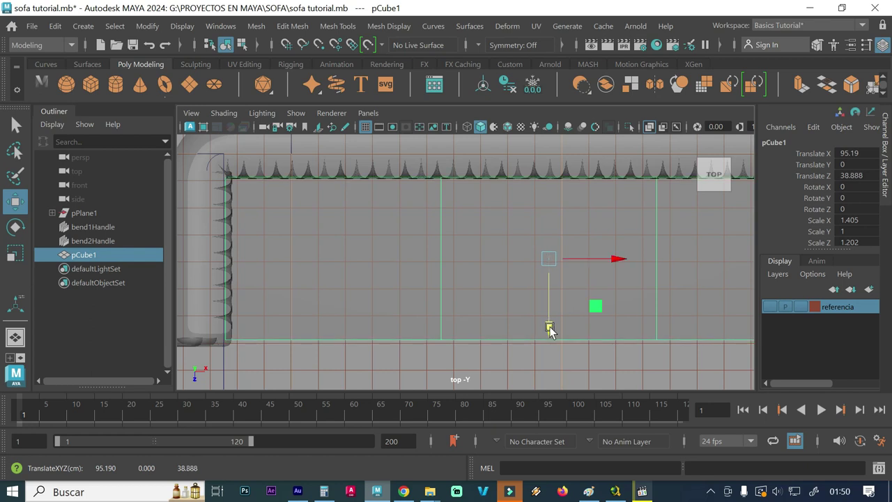
key("space")
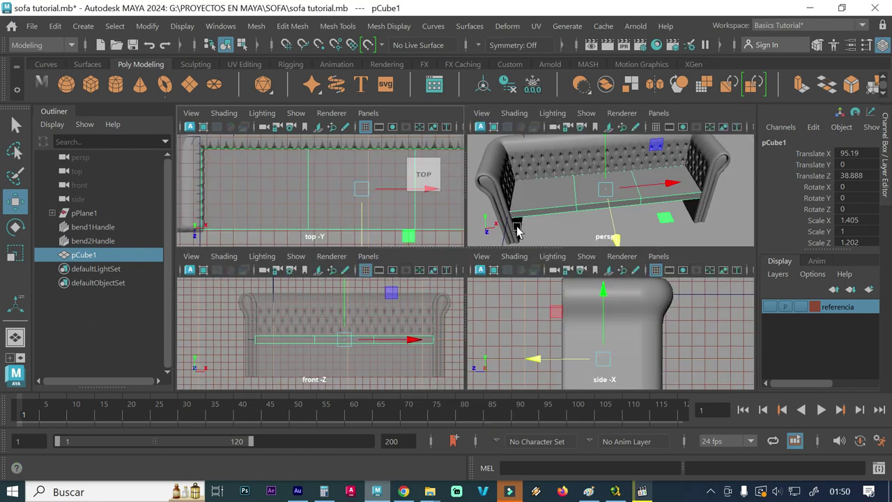
In the perspective view, thicken pCube1 to Scale Y 2.436 and lower it to Translate Y -35.466
key("space")
left_click_drag(431, 312, 428, 294, "alt")
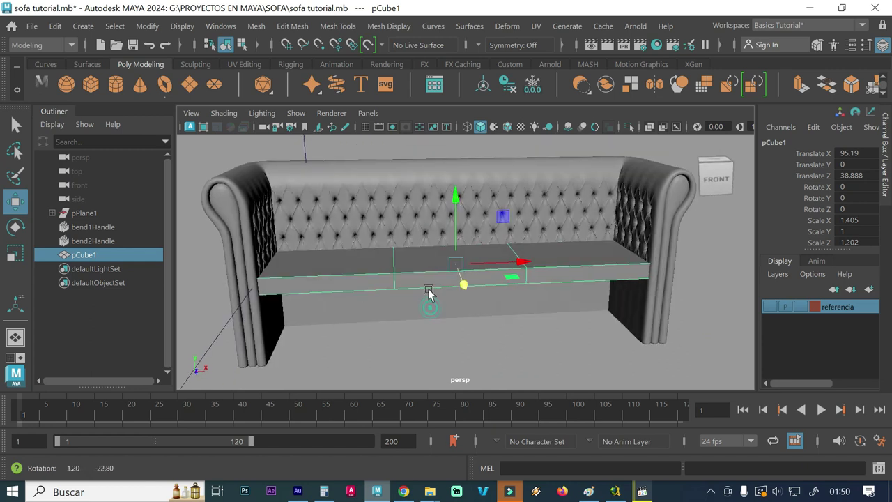
key("r")
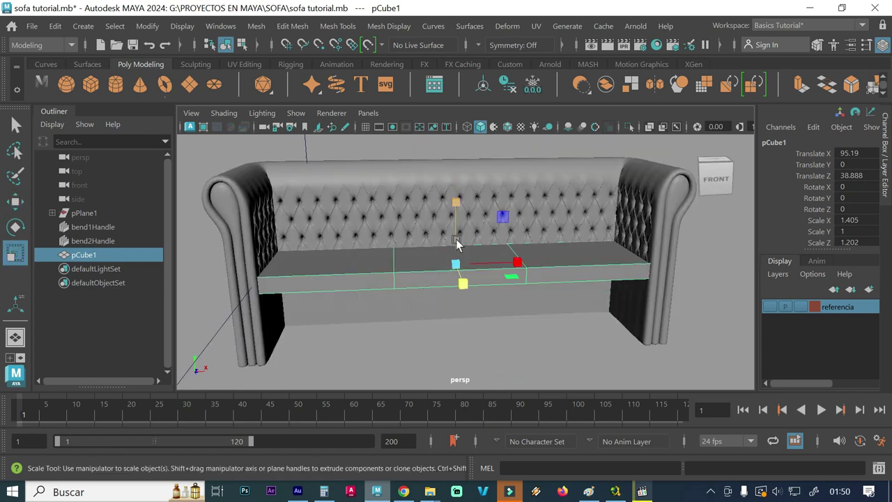
left_click(456, 201)
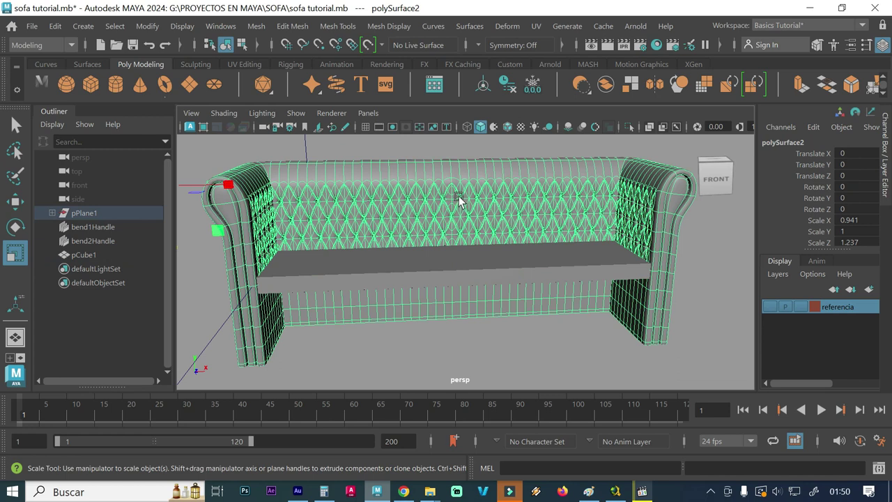
left_click(454, 283)
left_click_drag(455, 202, 468, 115)
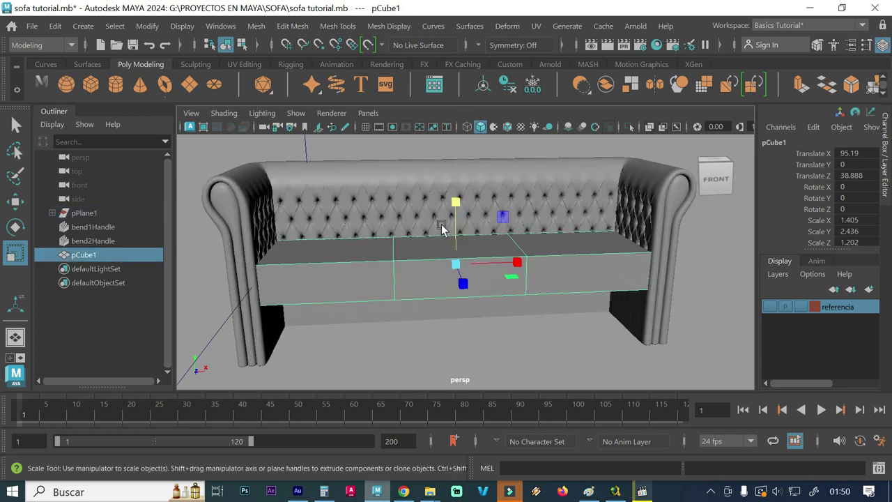
key("w")
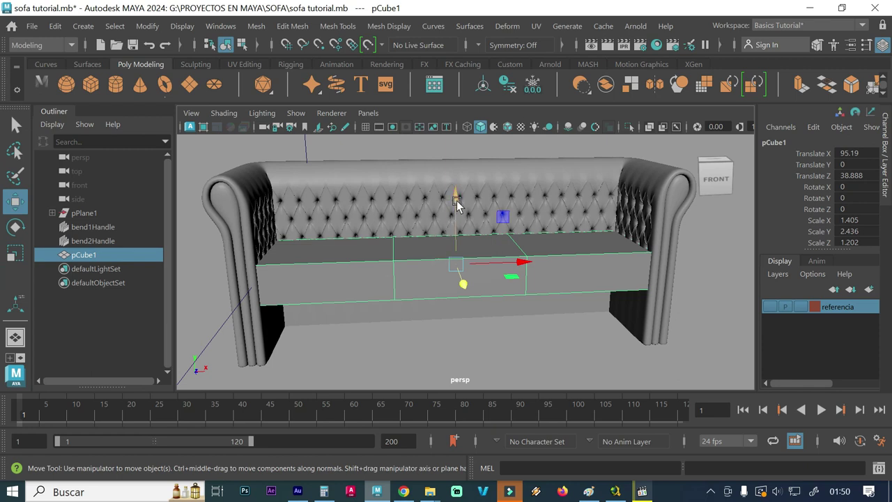
left_click_drag(456, 200, 459, 253)
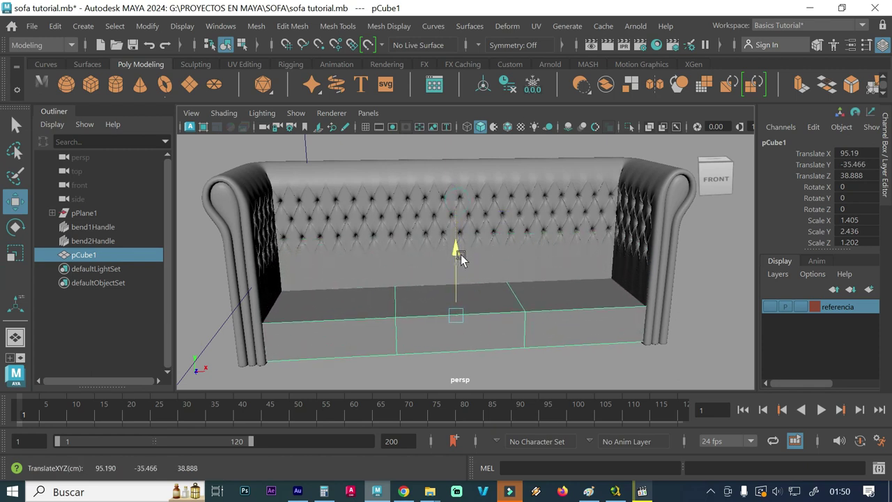
scroll(352, 328, "up", 3)
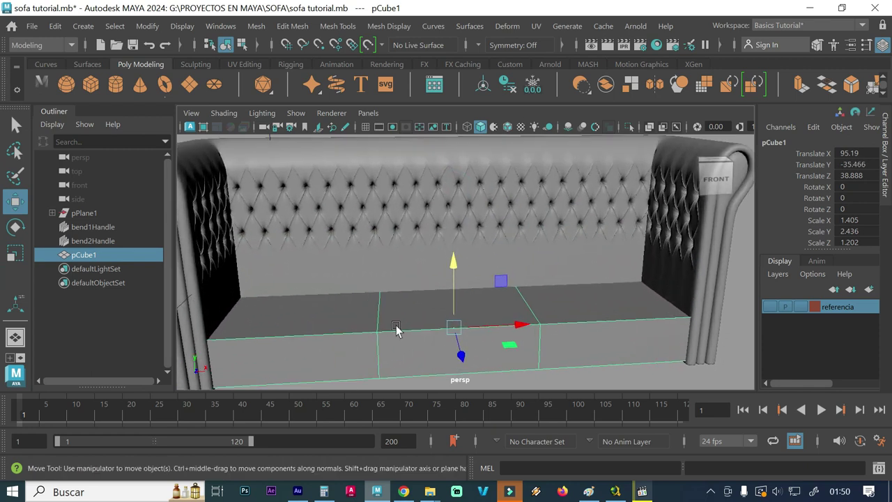
scroll(397, 328, "up", 3)
left_click_drag(366, 296, 370, 298, "alt")
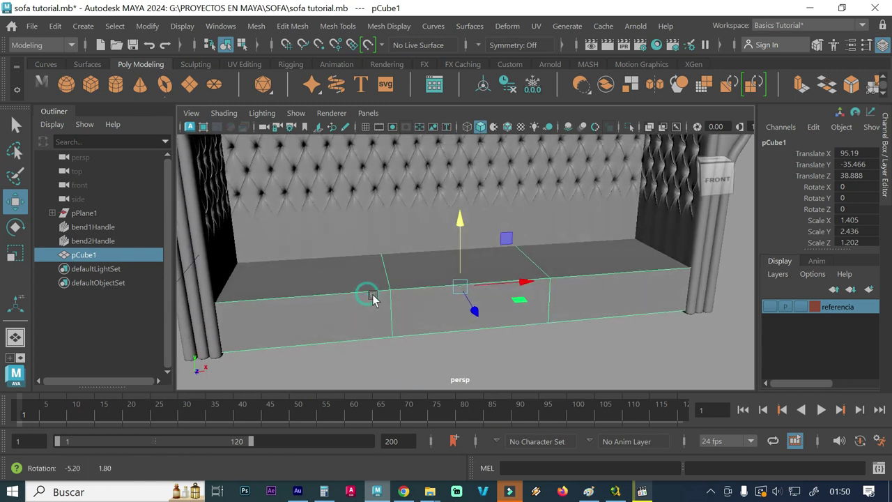
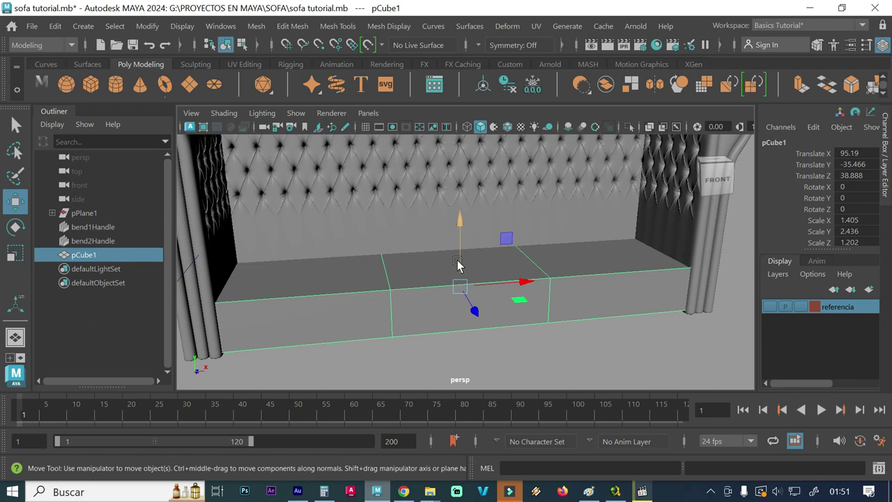
Scale the sofa base box pCube1 to Scale Y 3.071 and lower it slightly
key("e")
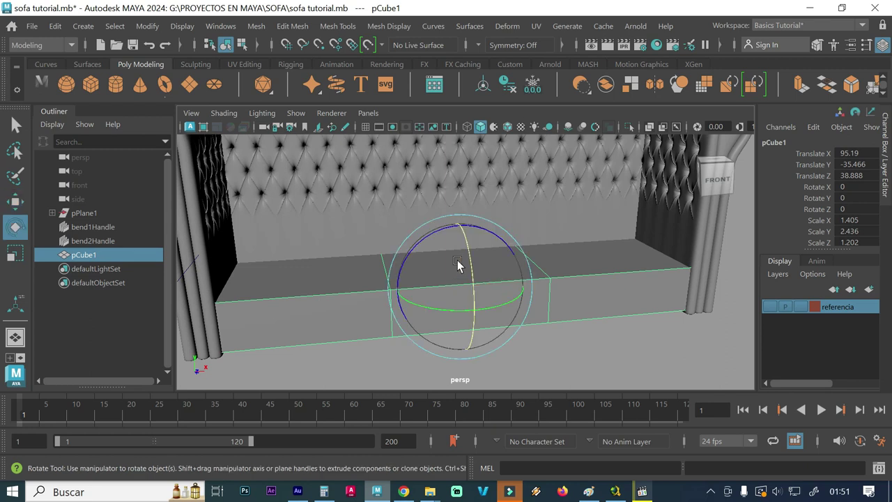
key("r")
mouse_move(457, 259)
left_mouse_down()
mouse_move(457, 216)
mouse_move(438, 279)
mouse_move(421, 262)
mouse_move(431, 271)
left_mouse_up()
key("w")
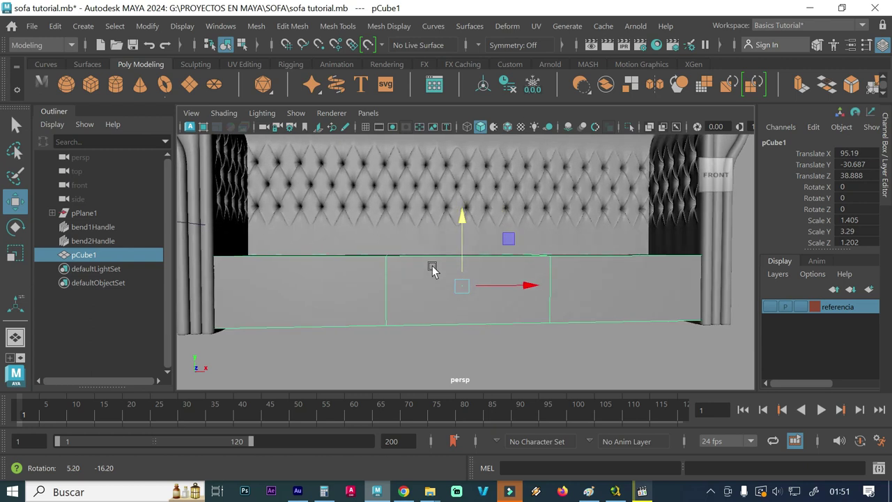
key("e")
key("r")
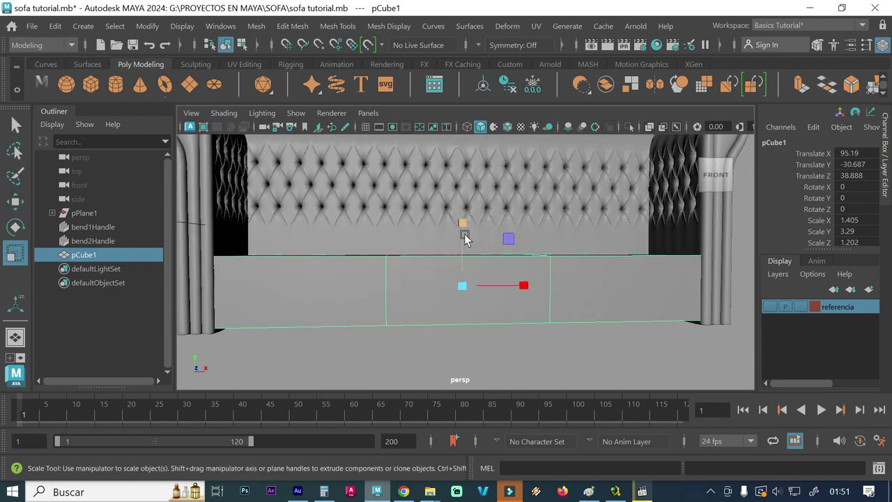
left_click_drag(462, 226, 466, 239)
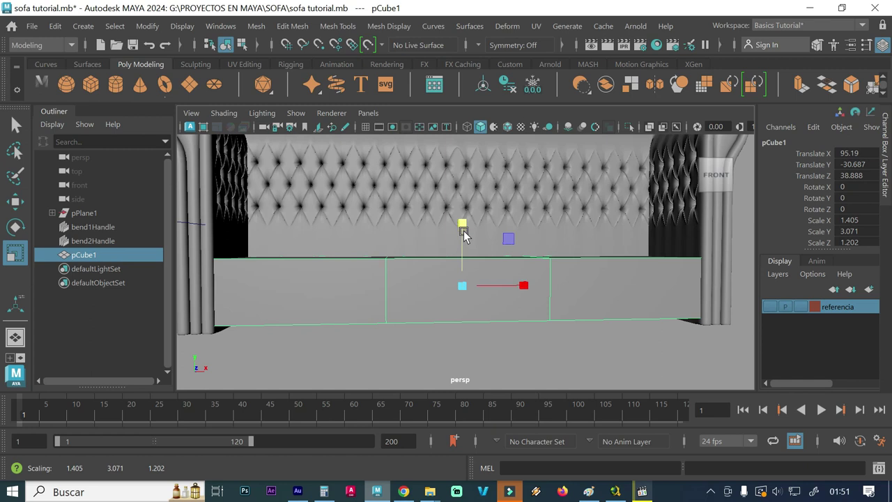
key("w")
left_click_drag(459, 231, 459, 232)
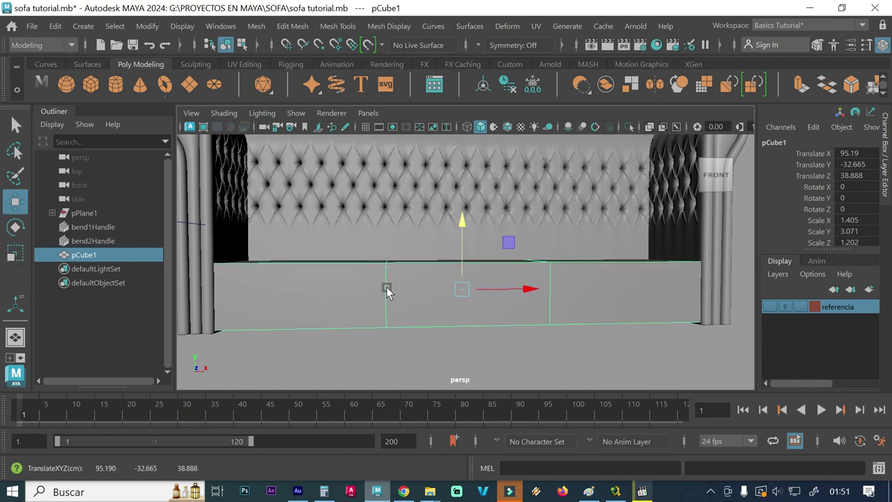
Duplicate the base box as pCube2 and raise the copy above it
left_click_drag(390, 304, 392, 317, "alt")
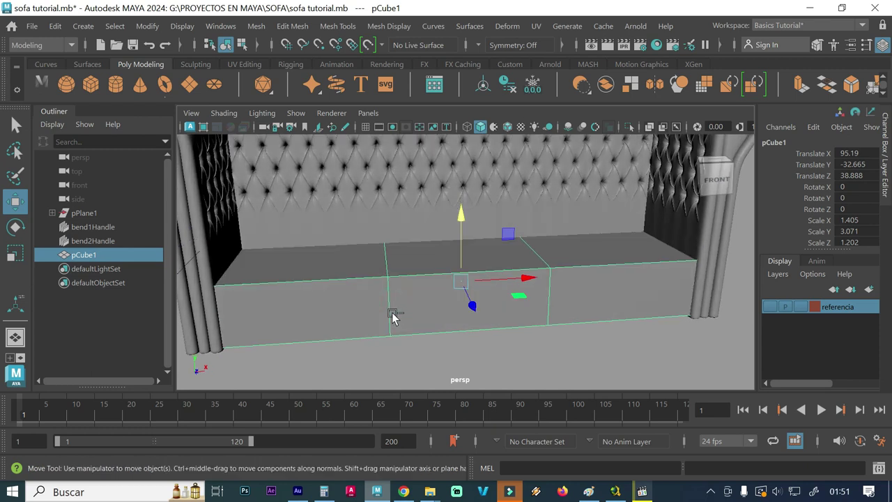
key("ctrl+d")
mouse_move(460, 231)
left_mouse_down()
mouse_move(457, 160)
mouse_move(454, 167)
left_mouse_up()
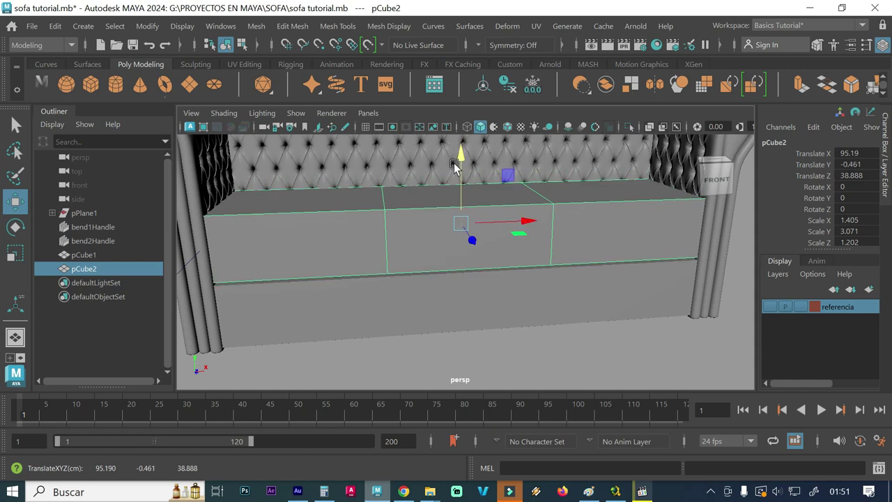
Flatten the duplicate pCube2 to Scale Y 2.039
key("r")
mouse_move(460, 164)
left_mouse_down()
mouse_move(466, 192)
mouse_move(462, 174)
mouse_move(420, 241)
left_mouse_up()
key("w")
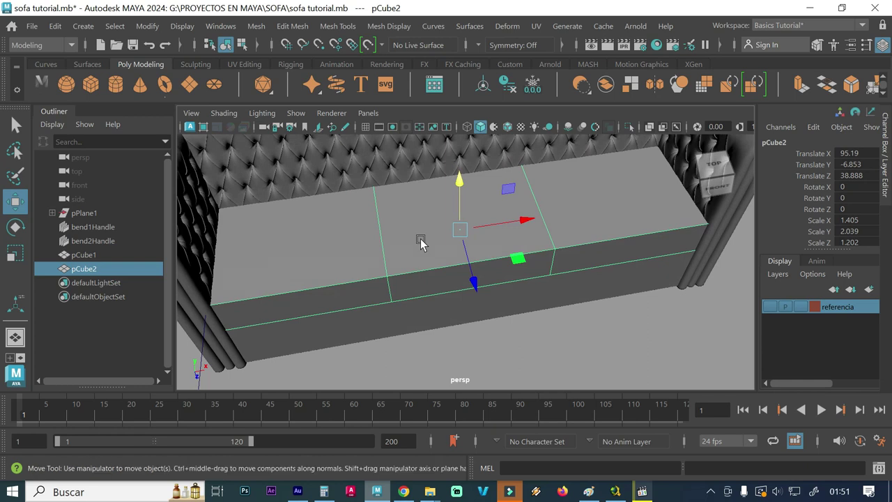
Move pCube2 forward to Translate Z 128.812, in front of the sofa
scroll(425, 242, "down", 2)
mouse_move(450, 239)
left_mouse_down("alt")
mouse_move(408, 249)
mouse_move(426, 244)
left_mouse_up("alt")
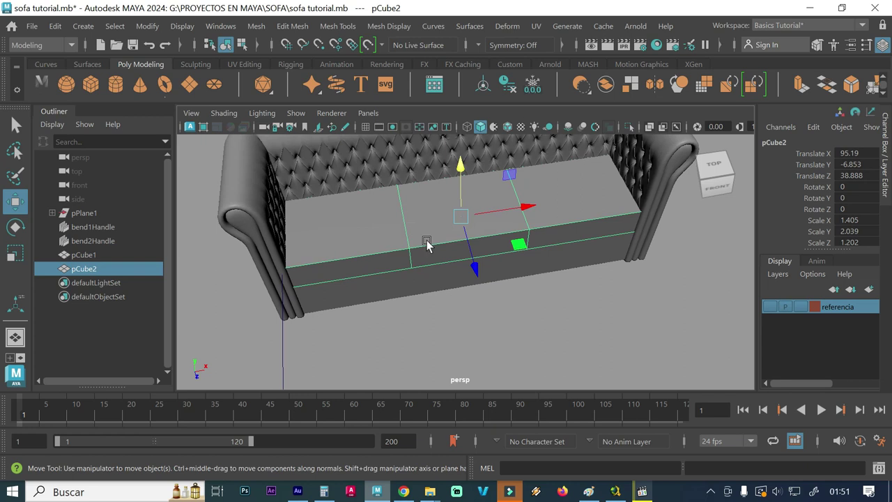
mouse_move(473, 267)
left_mouse_down()
mouse_move(488, 384)
mouse_move(522, 339)
mouse_move(508, 302)
left_mouse_up()
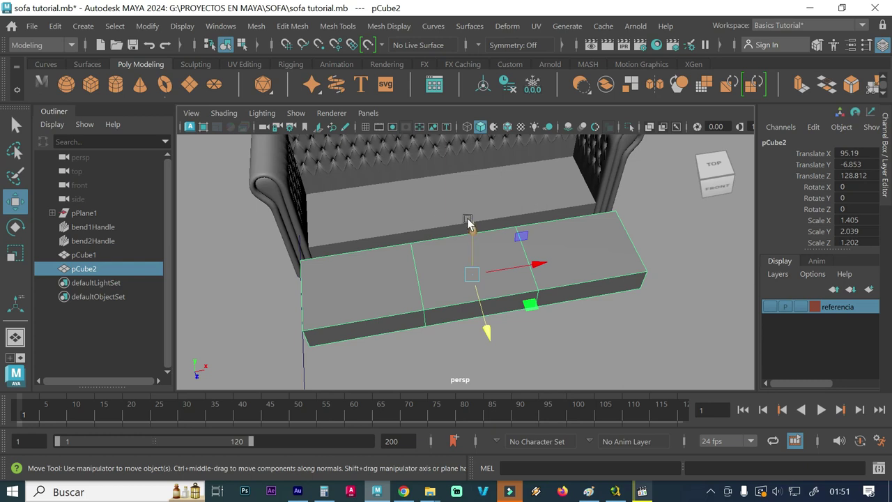
left_click_drag(420, 295, 423, 318, "alt")
right_click_drag(464, 282, 455, 132)
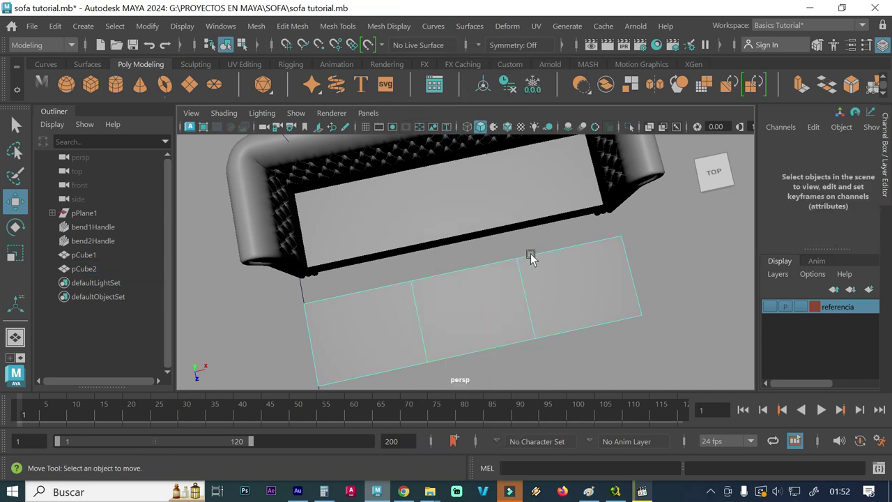
Select the extra face sections of pCube2 and frame the block's open end
left_click_drag(673, 351, 481, 255)
left_click(482, 255)
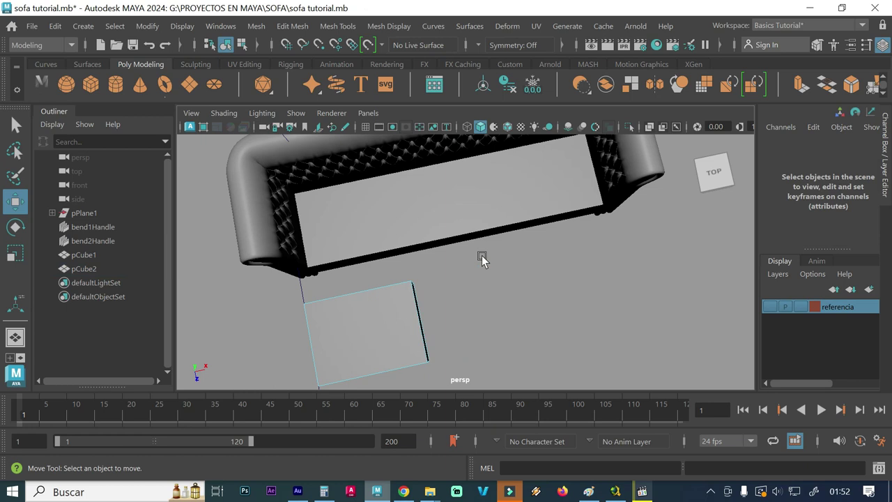
mouse_move(460, 315)
left_mouse_down("alt")
mouse_move(409, 295)
mouse_move(313, 230)
left_mouse_up("alt")
right_click_drag(313, 230, 405, 228, "alt")
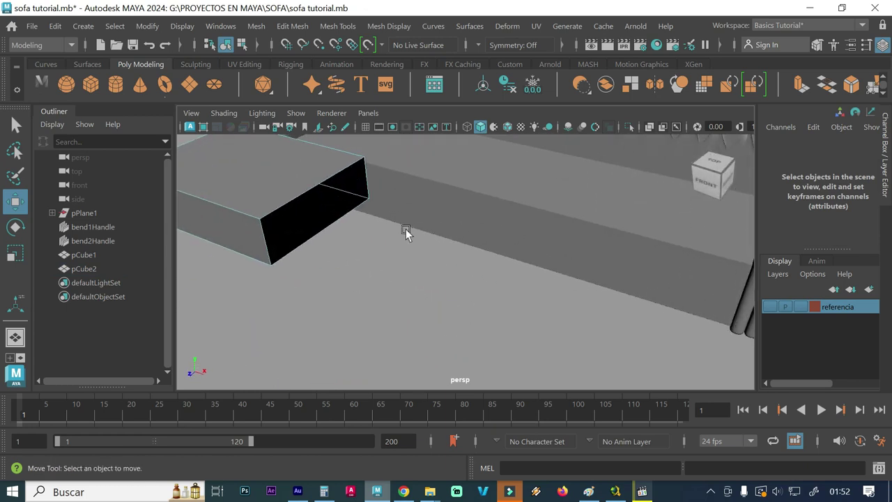
left_click_drag(405, 229, 477, 261, "alt")
Cap the block's open end with a new face using Fill Hole on a border edge
right_click(384, 249)
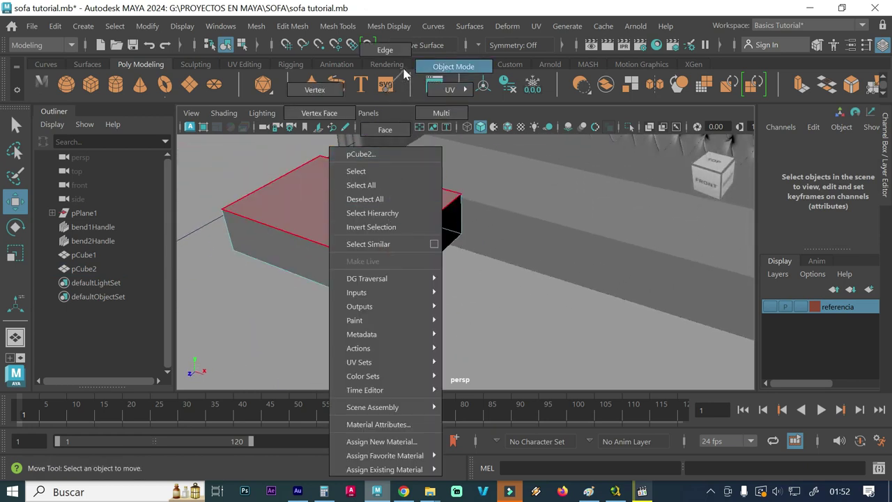
left_click(384, 49)
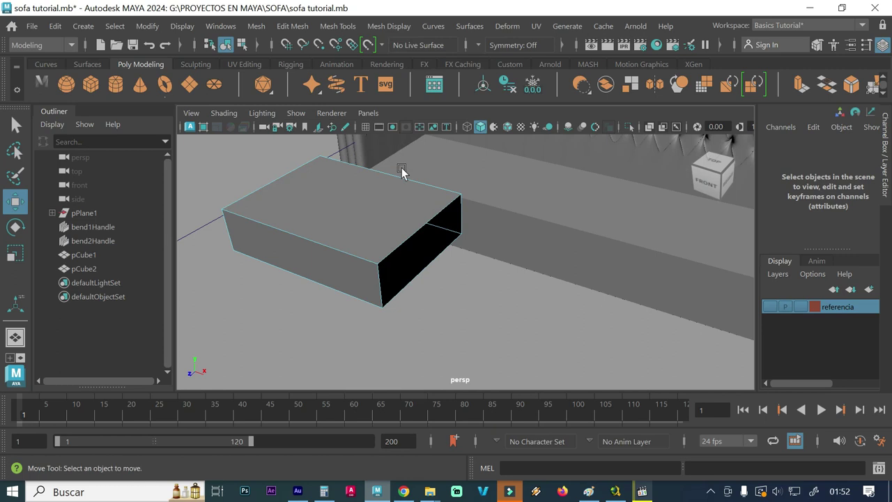
left_click(399, 247)
right_click(370, 213, "shift")
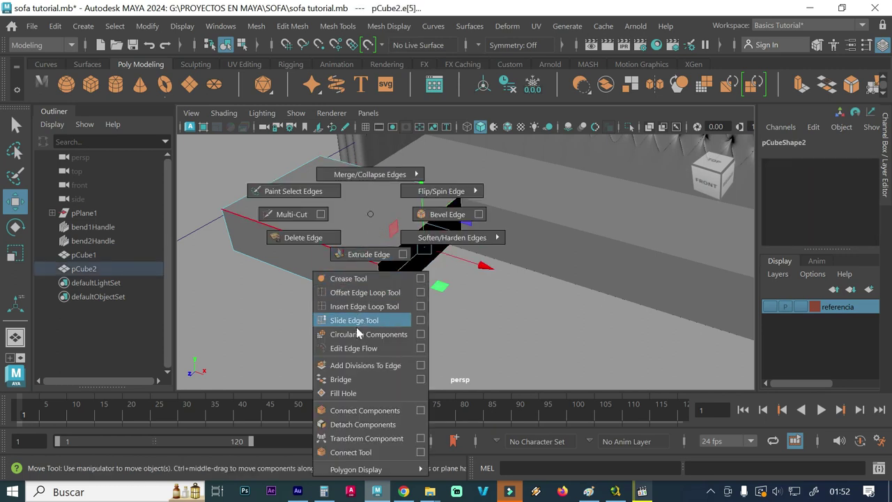
left_click(339, 393)
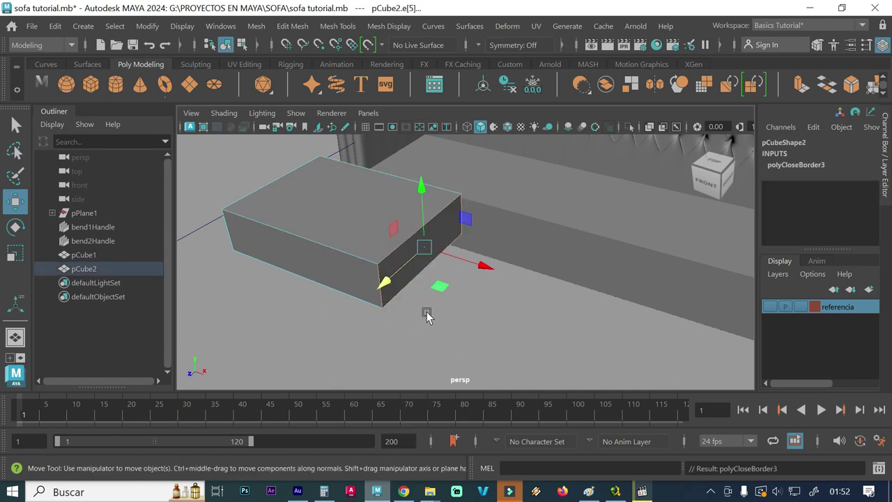
mouse_move(409, 331)
left_mouse_down("alt")
mouse_move(388, 334)
mouse_move(368, 314)
mouse_move(438, 325)
mouse_move(442, 348)
left_mouse_up("alt")
right_click_drag(369, 332, 374, 54)
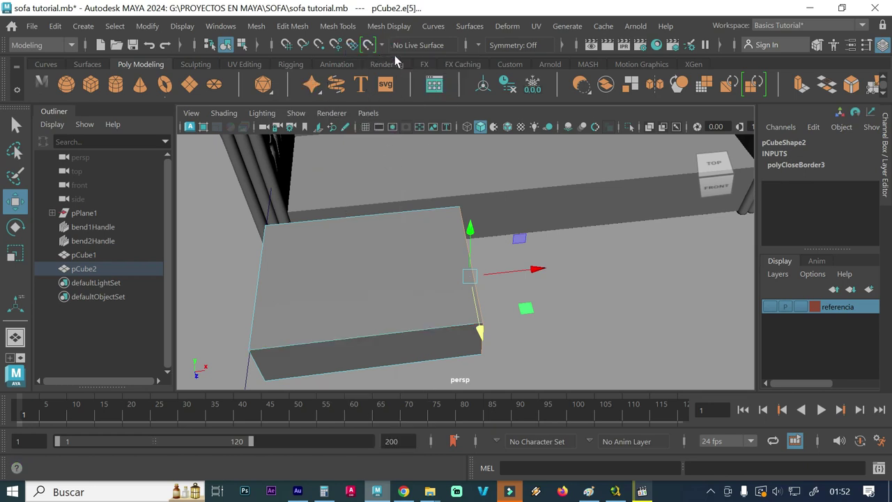
Insert 2 edge loops across pCube2 and scale them apart toward its short ends
left_click(338, 26)
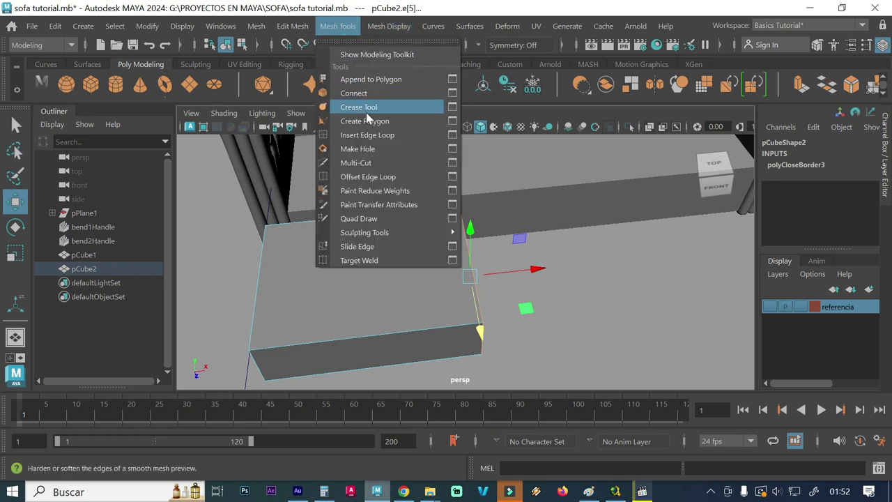
left_click(451, 135)
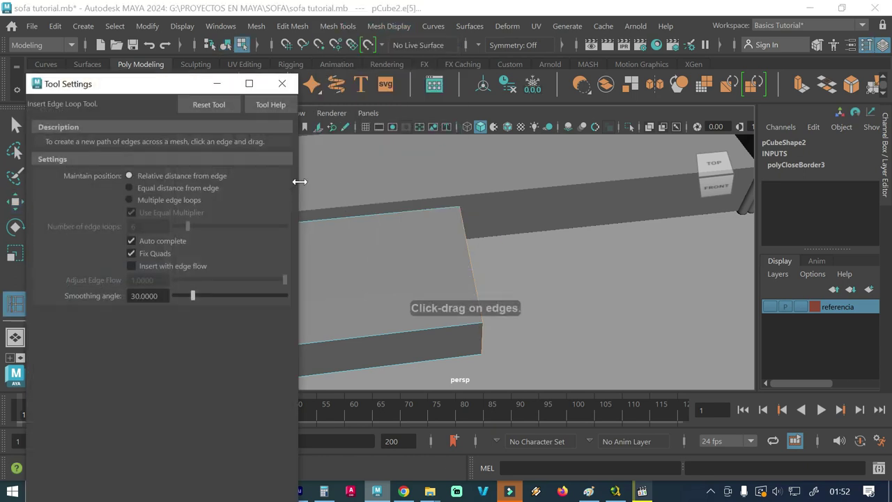
left_click(140, 200)
double_click(138, 226)
type("2")
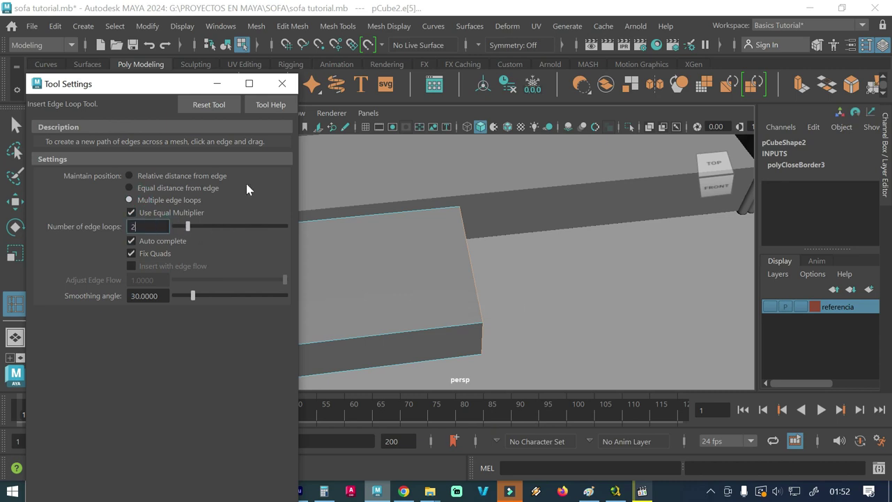
left_click_drag(374, 243, 485, 230, "alt")
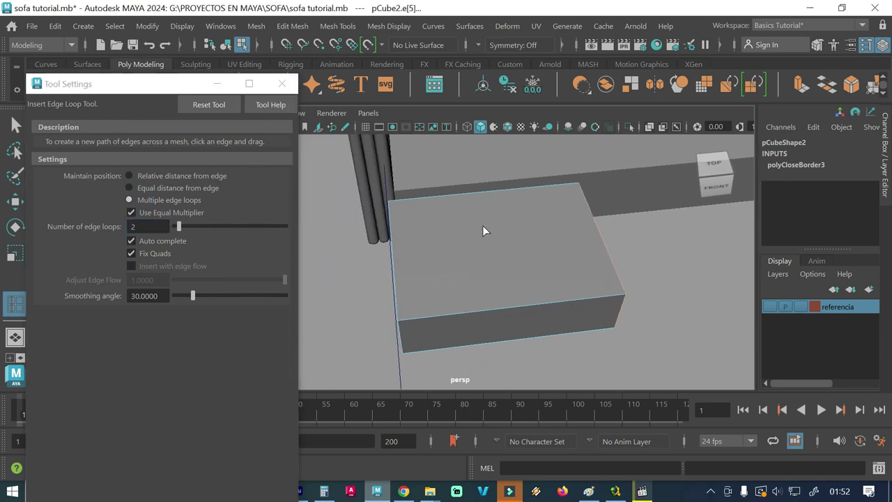
left_click(475, 317)
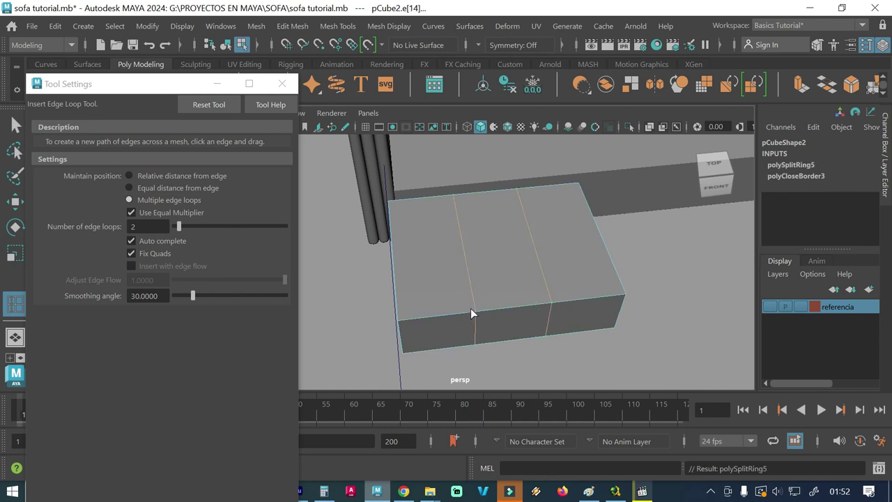
key("r")
left_click_drag(553, 253, 656, 242)
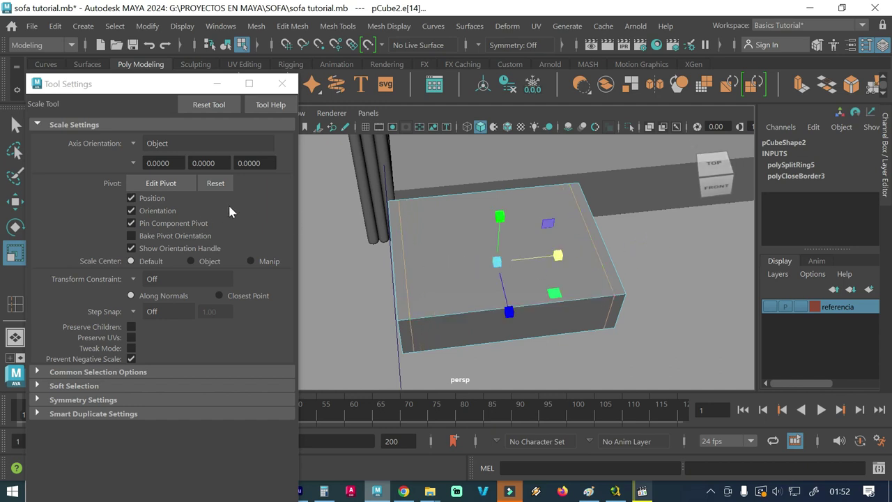
left_click(281, 83)
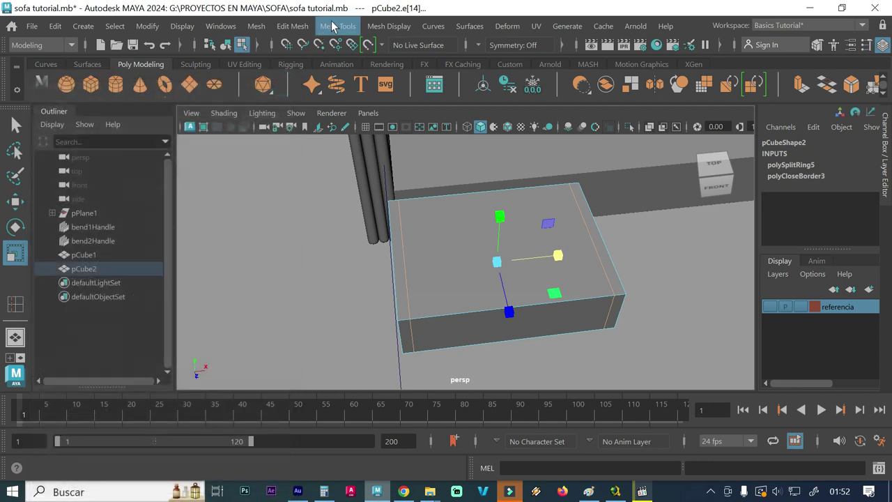
Add two lengthwise edge loops and scale them out toward the block's long sides
left_click(339, 25)
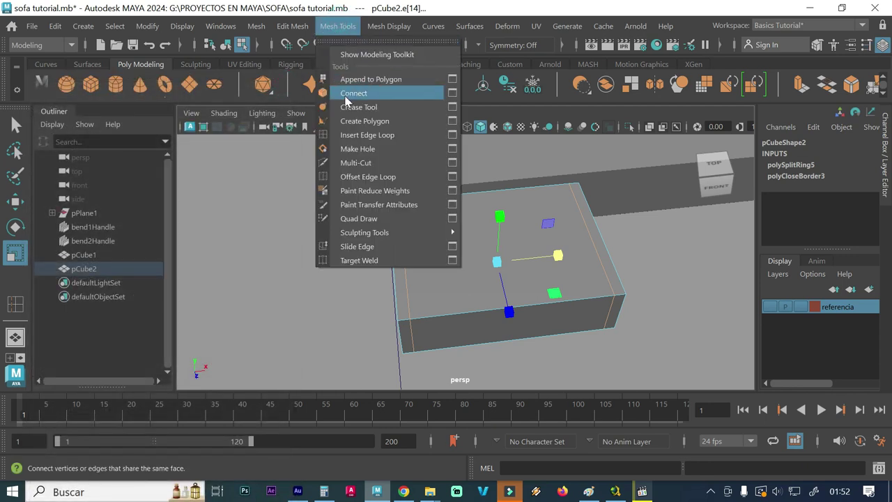
left_click(358, 136)
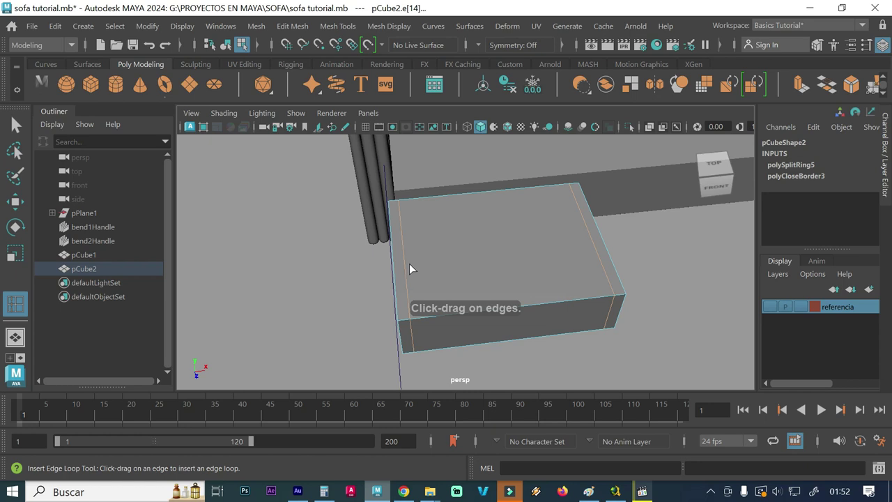
left_click(405, 262)
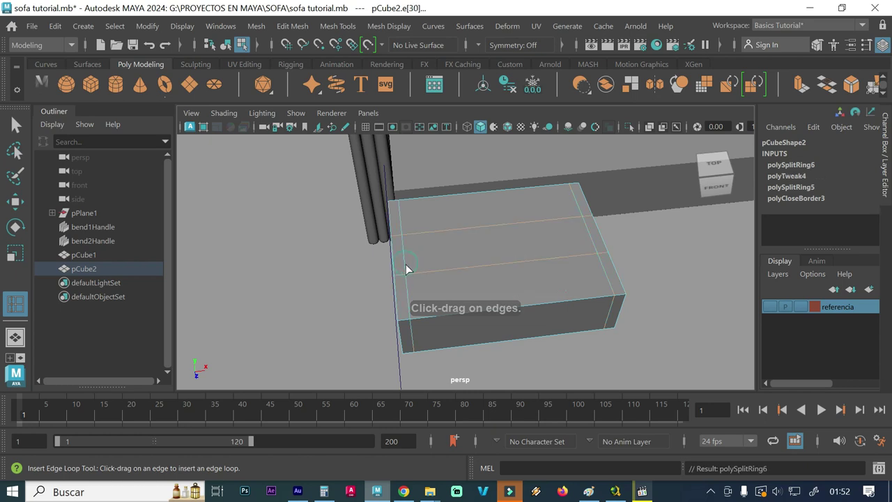
key("r")
left_click_drag(507, 309, 551, 400)
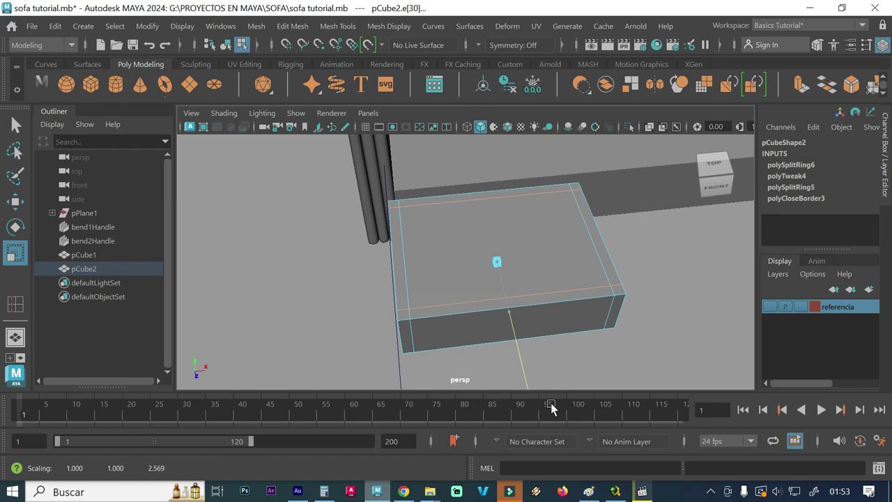
left_click_drag(550, 403, 550, 402)
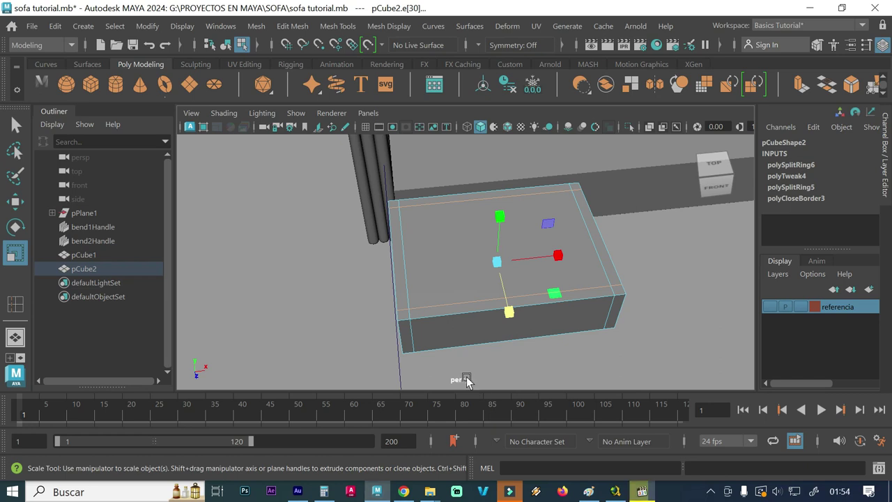
Try selecting the cushion block's front top edge and top edge loop, then clear the selection
mouse_move(450, 338)
left_mouse_down("alt")
mouse_move(423, 304)
mouse_move(456, 308)
mouse_move(459, 296)
left_mouse_up("alt")
scroll(458, 291, "up", 1)
scroll(458, 293, "up", 1)
scroll(457, 299, "up", 1)
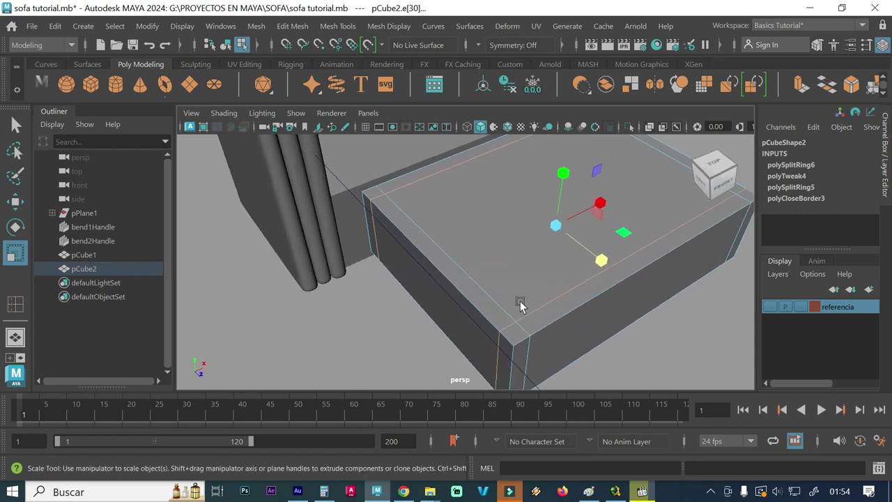
scroll(454, 304, "up", 2)
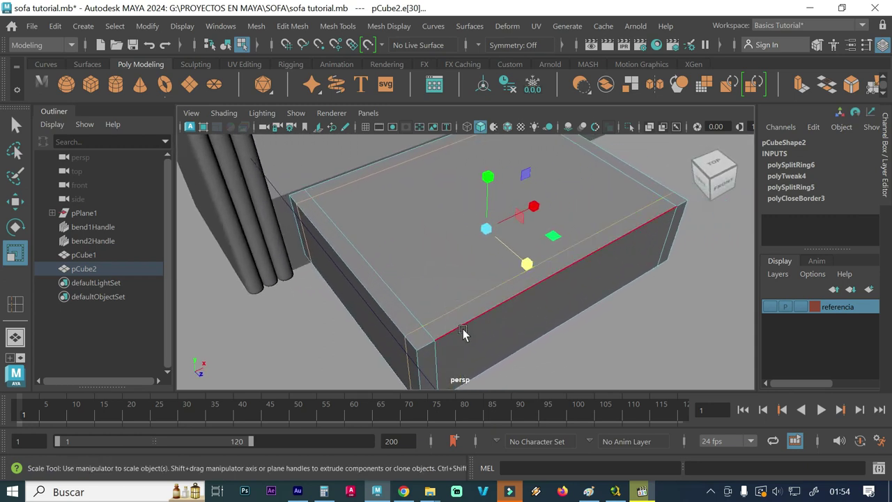
left_click(458, 327)
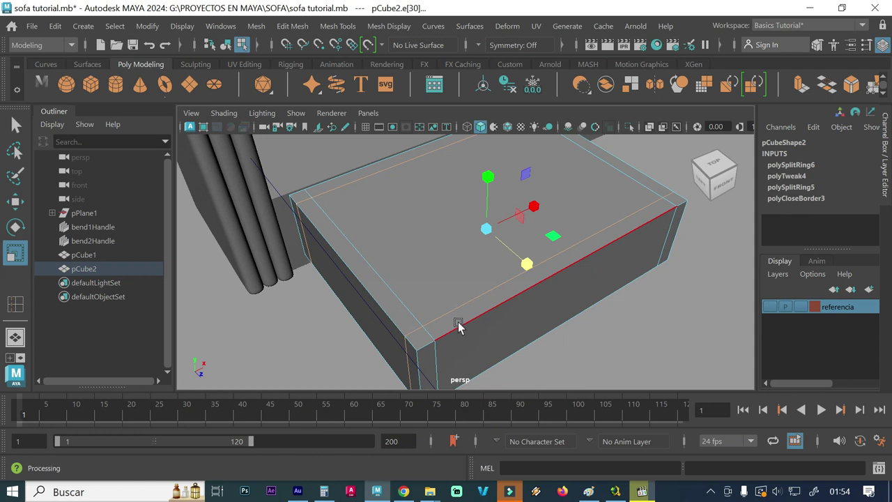
left_click(457, 330)
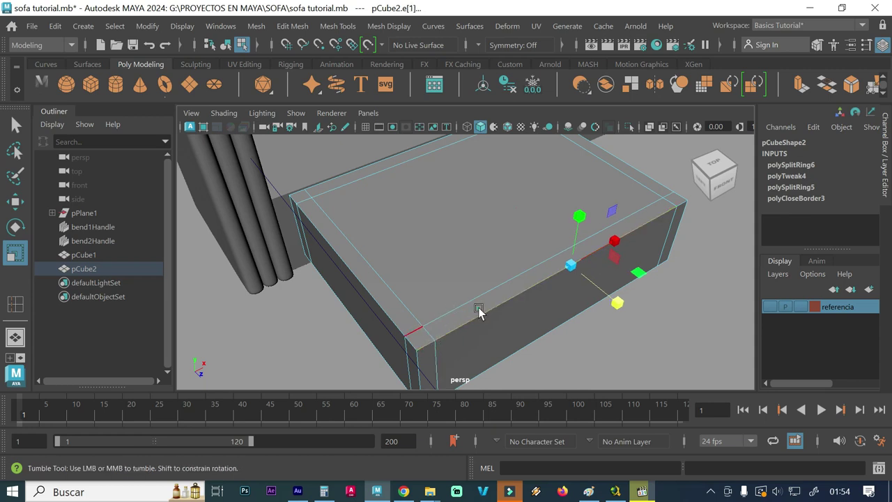
left_click_drag(478, 309, 371, 313, "alt")
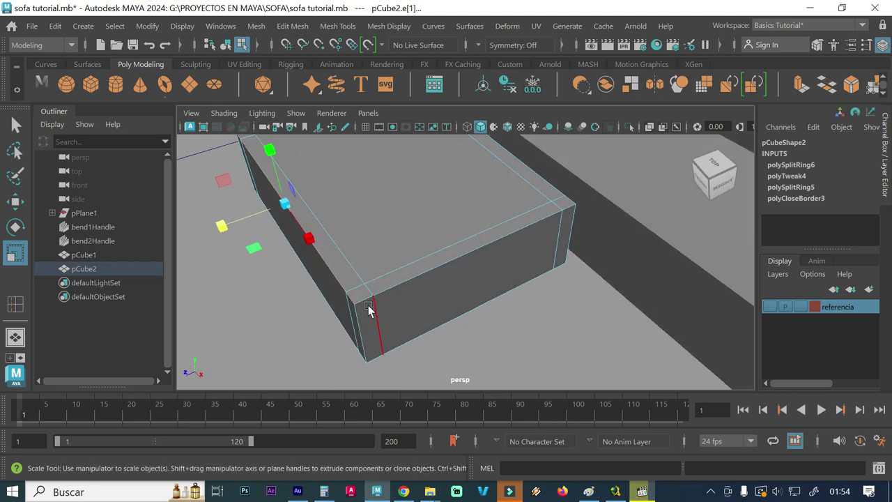
double_click(363, 304)
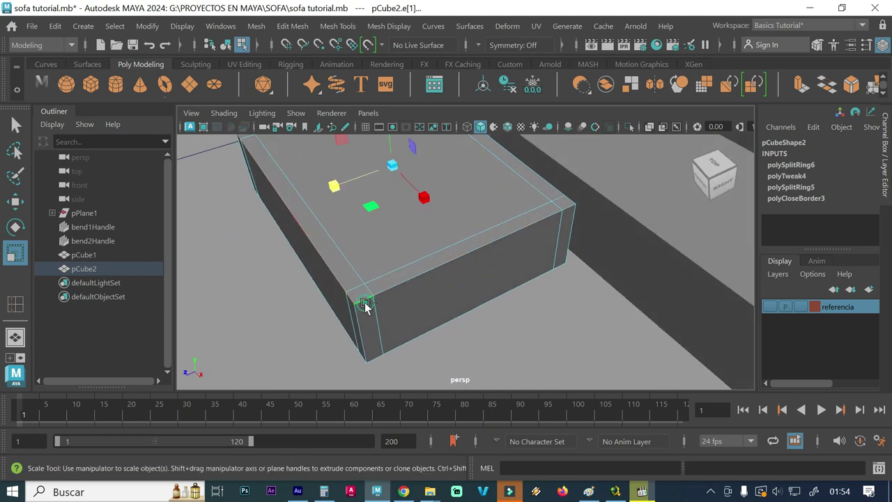
mouse_move(476, 286)
left_mouse_down("alt")
mouse_move(441, 278)
mouse_move(437, 260)
mouse_move(522, 221)
mouse_move(540, 235)
left_mouse_up("alt")
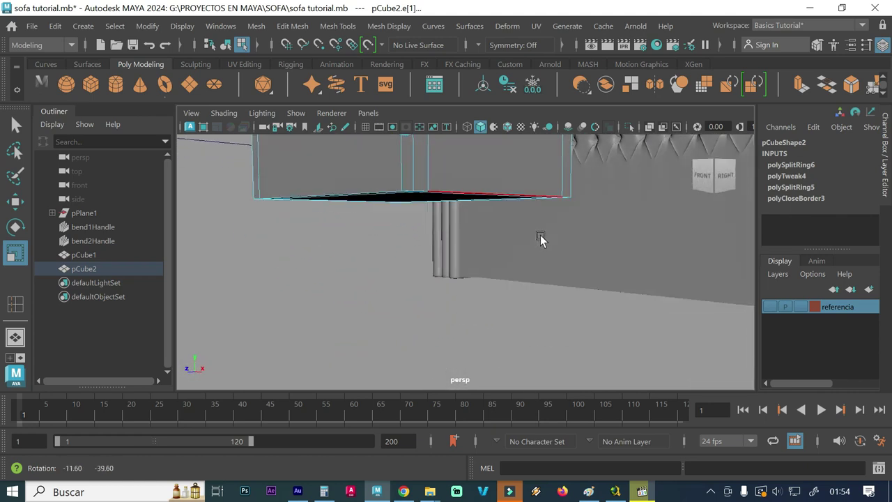
left_click(448, 265)
mouse_move(442, 243)
left_mouse_down("alt")
mouse_move(402, 249)
mouse_move(384, 307)
mouse_move(457, 307)
left_mouse_up("alt")
Select the four top border edges and open Bevel Edge options (Width 0.1, 1 segment)
left_click(374, 331)
key("Left")
mouse_move(413, 349)
left_mouse_down("alt")
mouse_move(494, 392)
mouse_move(482, 346)
mouse_move(423, 326)
left_mouse_up("alt")
left_click(502, 363)
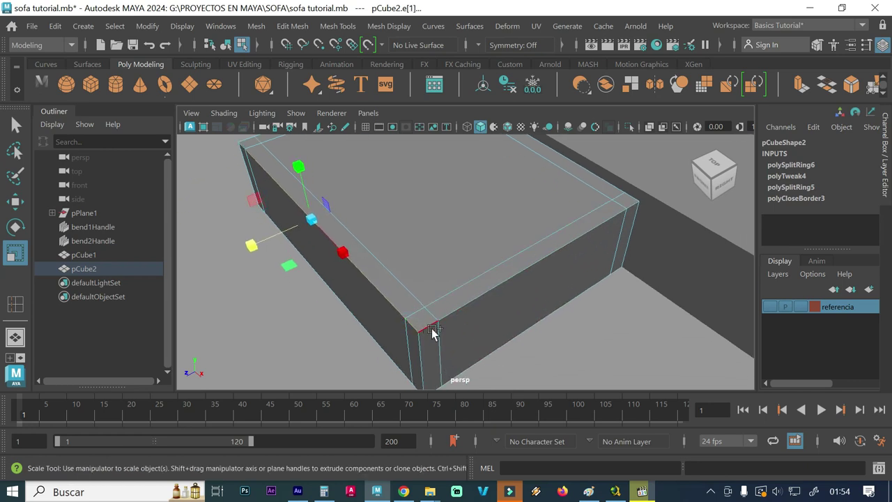
left_click_drag(429, 332, 446, 324, "alt")
mouse_move(508, 290)
left_mouse_down("alt")
mouse_move(545, 276)
mouse_move(460, 283)
mouse_move(441, 299)
left_mouse_up("alt")
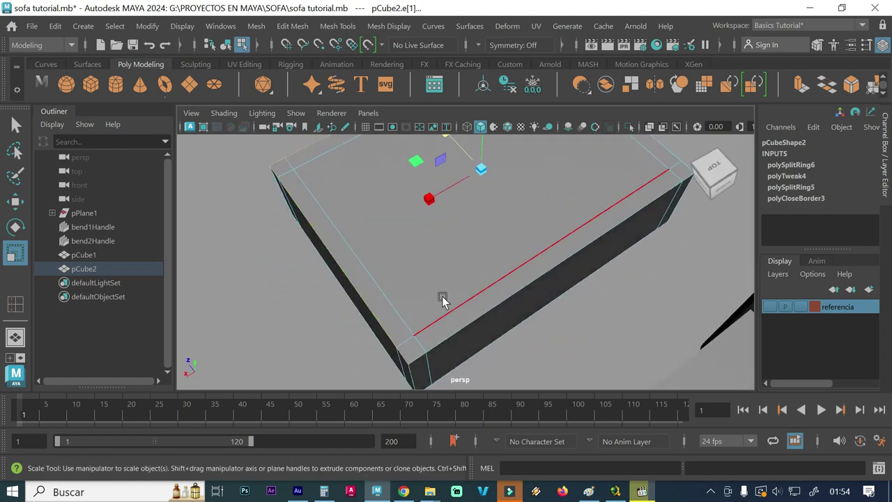
mouse_move(471, 324)
left_mouse_down("alt")
mouse_move(509, 289)
mouse_move(468, 281)
mouse_move(517, 301)
mouse_move(471, 227)
left_mouse_up("alt")
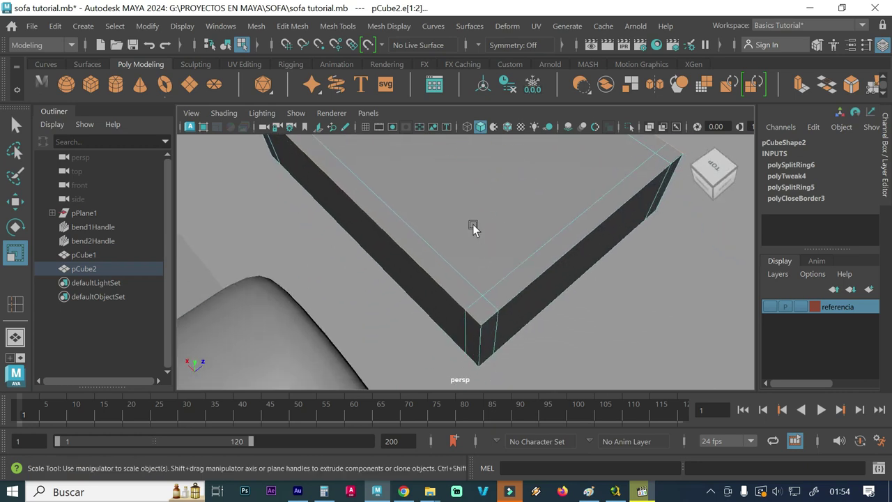
mouse_move(486, 317)
left_mouse_down("alt")
mouse_move(559, 248)
mouse_move(441, 229)
mouse_move(513, 183)
mouse_move(572, 171)
left_mouse_up("alt")
right_click_drag(572, 172, 547, 239, "alt")
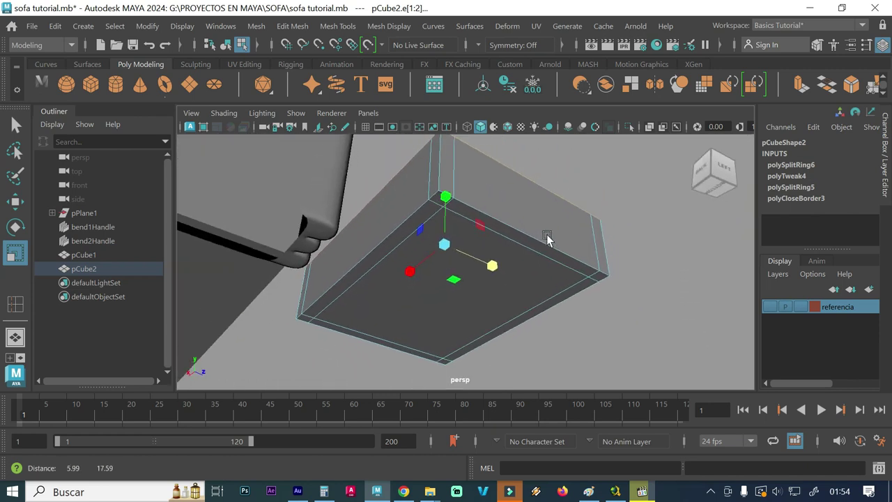
left_click(402, 228, "shift")
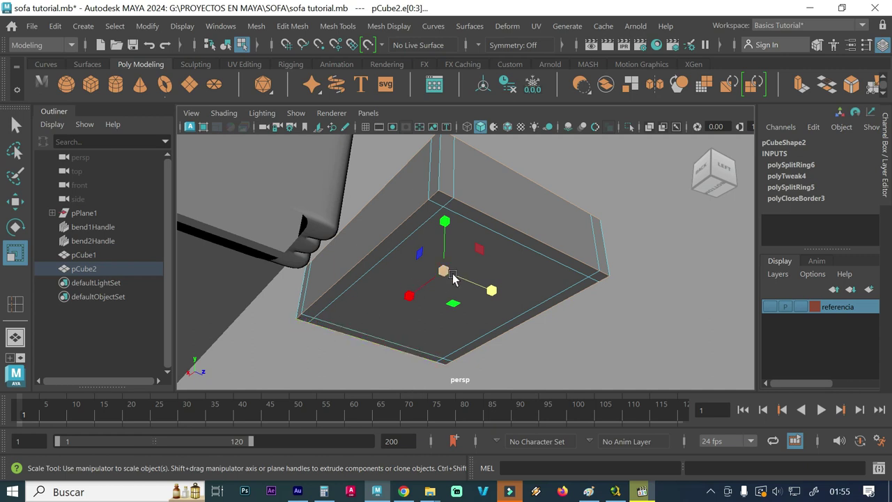
mouse_move(400, 248)
left_mouse_down("alt")
mouse_move(408, 229)
mouse_move(370, 239)
mouse_move(423, 239)
mouse_move(369, 253)
mouse_move(467, 251)
mouse_move(438, 289)
mouse_move(501, 274)
mouse_move(455, 273)
mouse_move(402, 257)
left_mouse_up("alt")
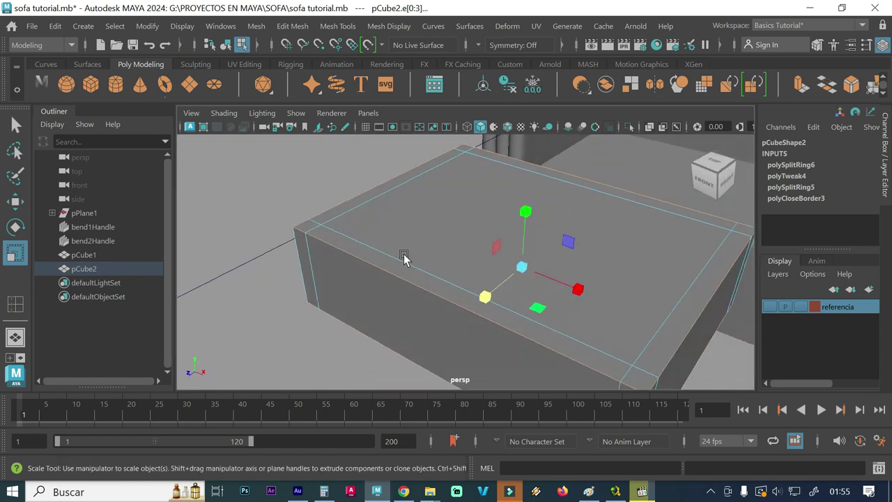
right_click_drag(309, 214, 416, 214, "shift")
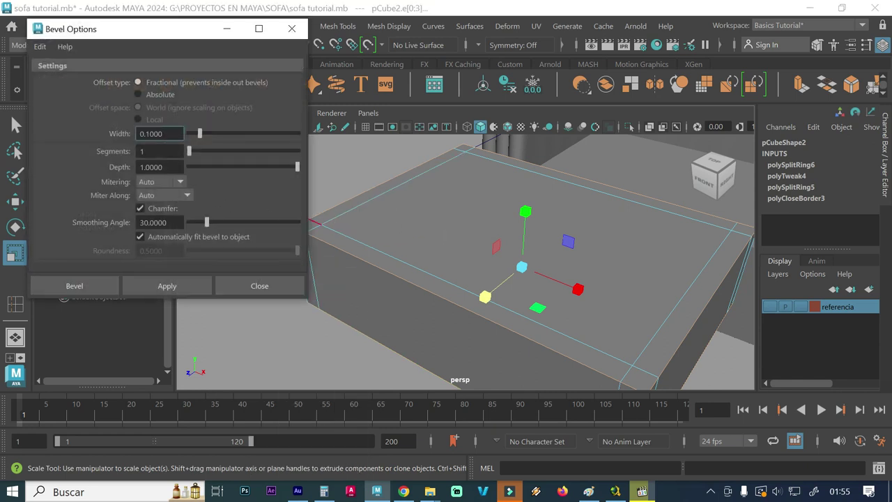
Bevel the top border edges at fraction 0.1 with 1 segment
left_click(168, 286)
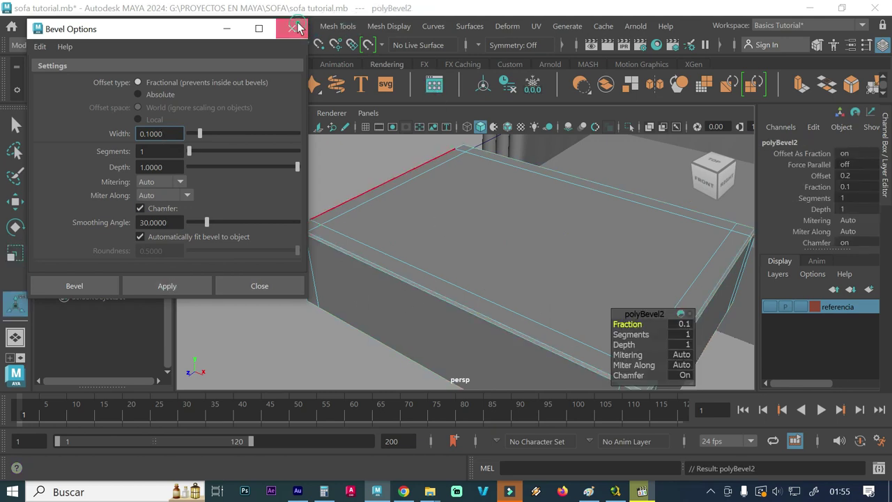
left_click(292, 28)
mouse_move(303, 260)
left_mouse_down("alt")
mouse_move(406, 267)
mouse_move(453, 261)
mouse_move(488, 241)
mouse_move(450, 249)
left_mouse_up("alt")
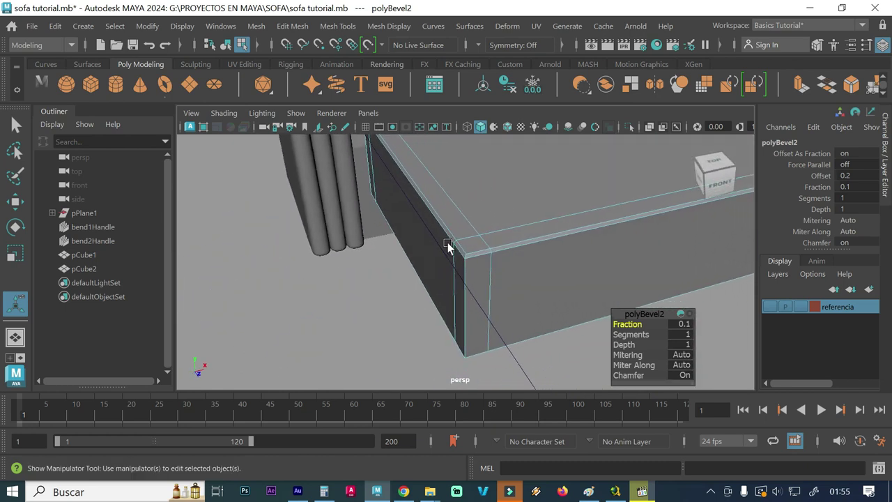
left_click_drag(507, 245, 527, 244, "alt")
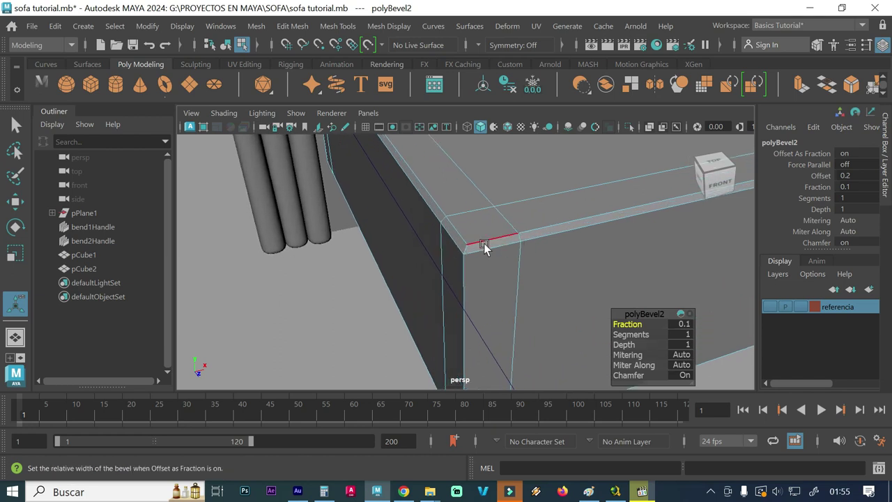
right_click_drag(486, 245, 494, 132)
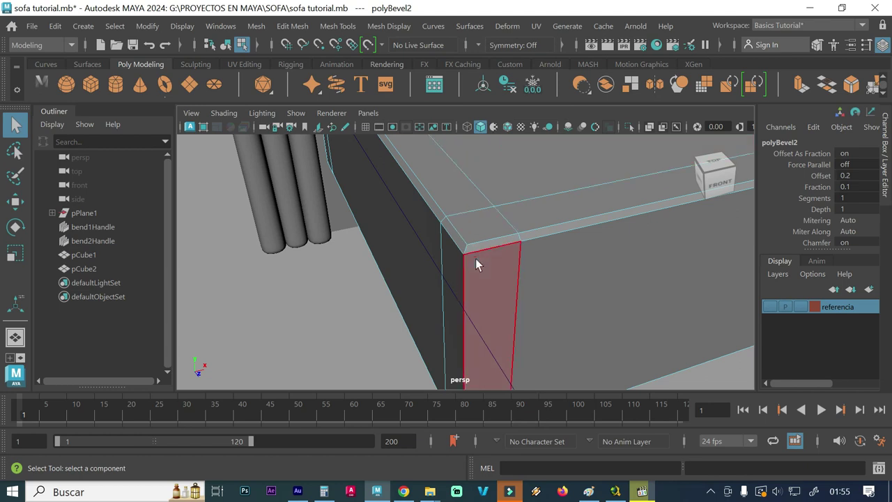
Select the bevel's chamfer face loop and extrude it
left_click(460, 239)
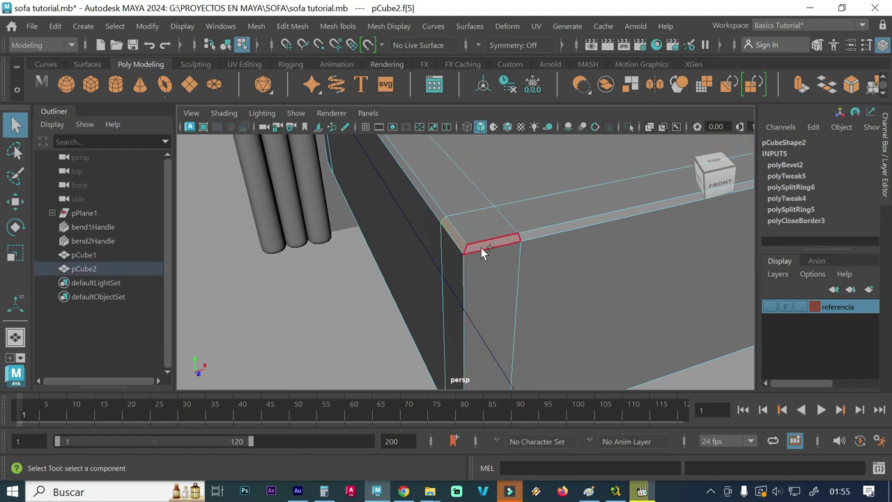
double_click(480, 247)
mouse_move(484, 249)
left_mouse_down("alt")
mouse_move(480, 298)
mouse_move(483, 249)
mouse_move(552, 213)
mouse_move(481, 171)
mouse_move(481, 229)
mouse_move(469, 235)
left_mouse_up("alt")
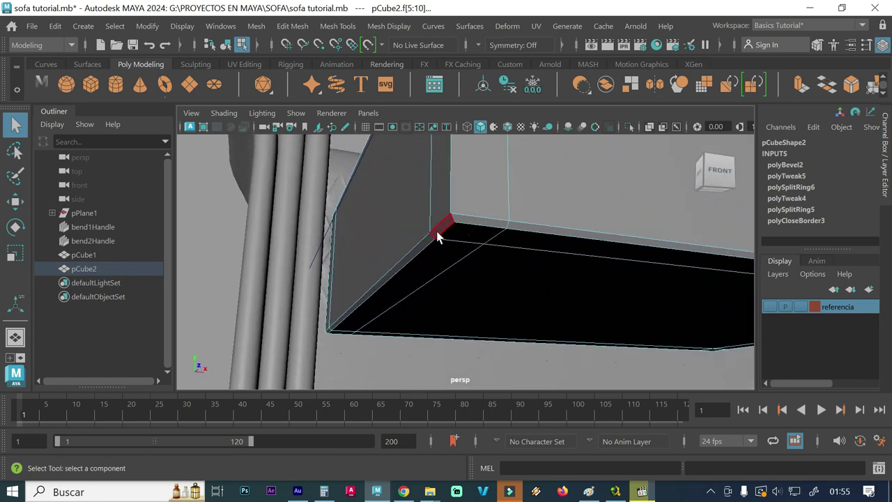
left_click(437, 236)
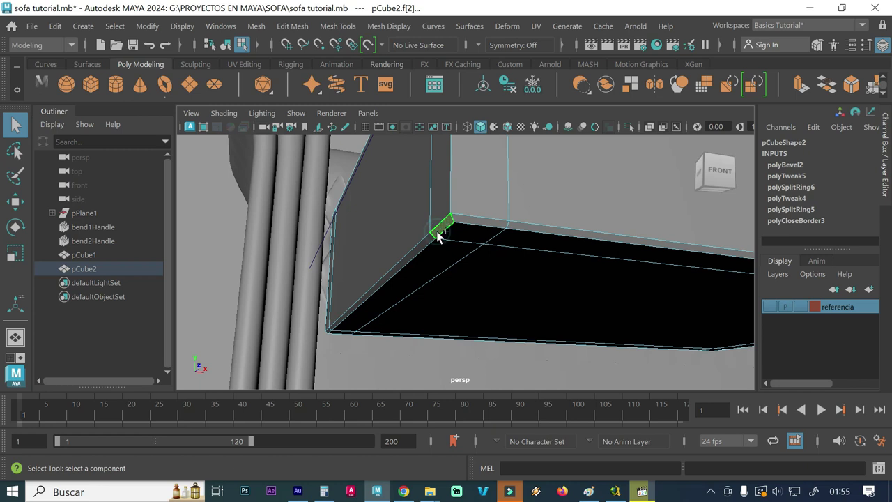
double_click(471, 223, "shift")
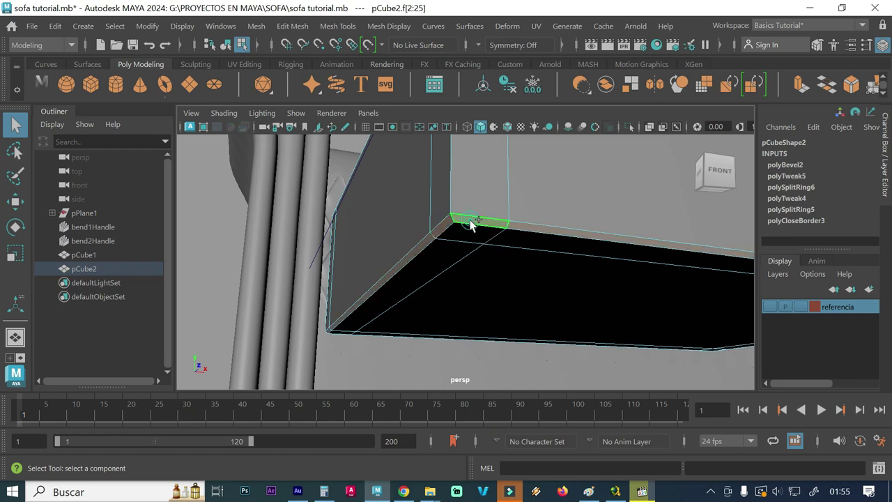
mouse_move(521, 203)
left_mouse_down("alt")
mouse_move(497, 194)
mouse_move(470, 239)
left_mouse_up("alt")
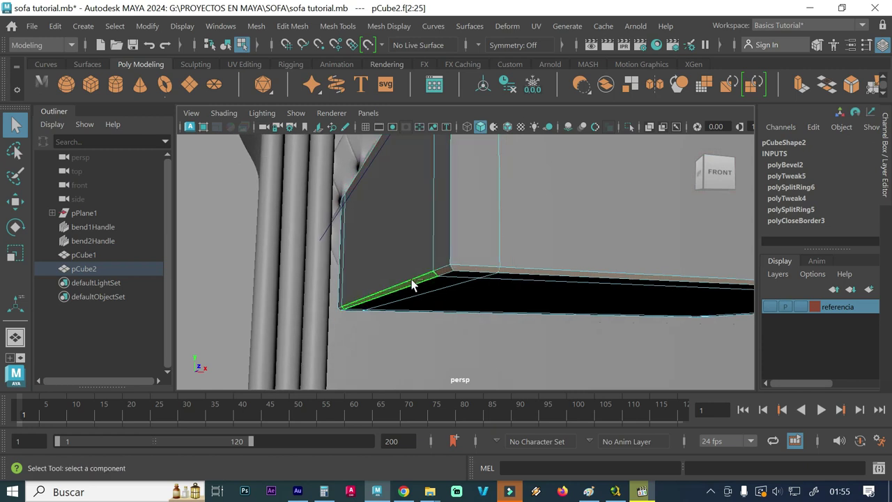
right_click_drag(383, 272, 382, 185, "shift")
left_click_drag(411, 304, 408, 310)
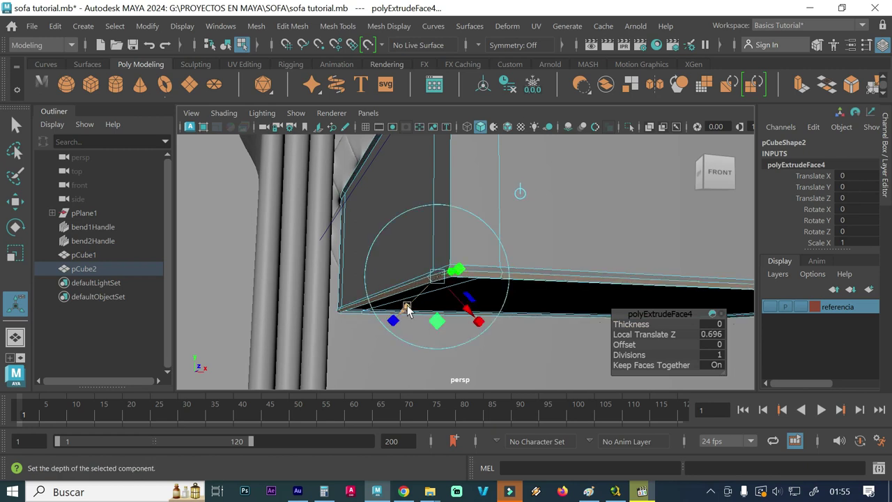
Pull the chamfer extrusion out to Local Translate Z 1.221, forming a raised rim
mouse_move(462, 339)
left_mouse_down("alt")
mouse_move(448, 313)
mouse_move(509, 293)
left_mouse_up("alt")
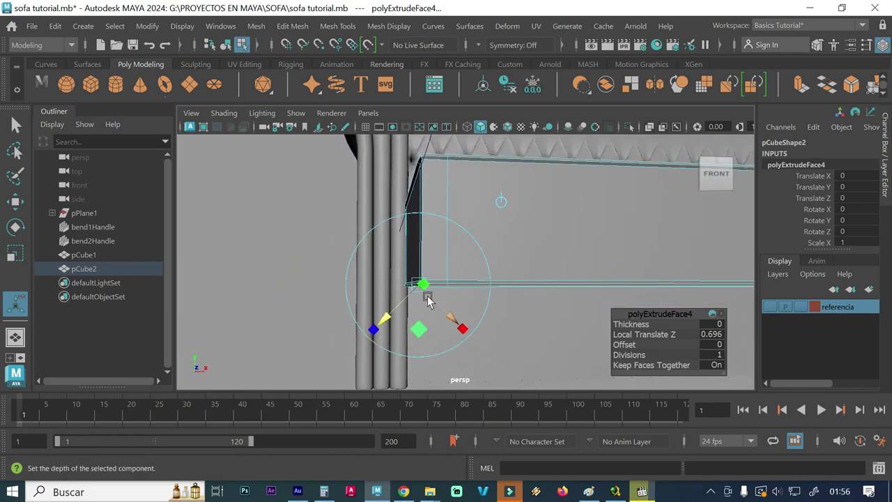
left_click(390, 318)
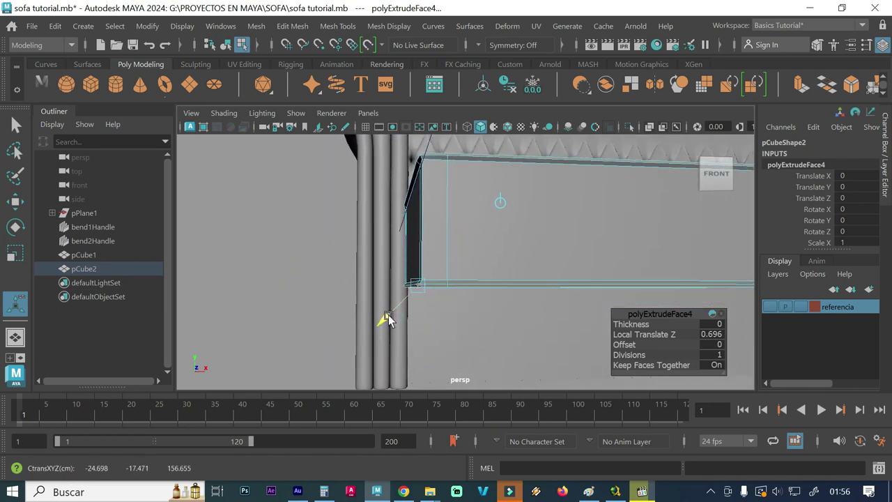
left_click_drag(386, 315, 390, 315)
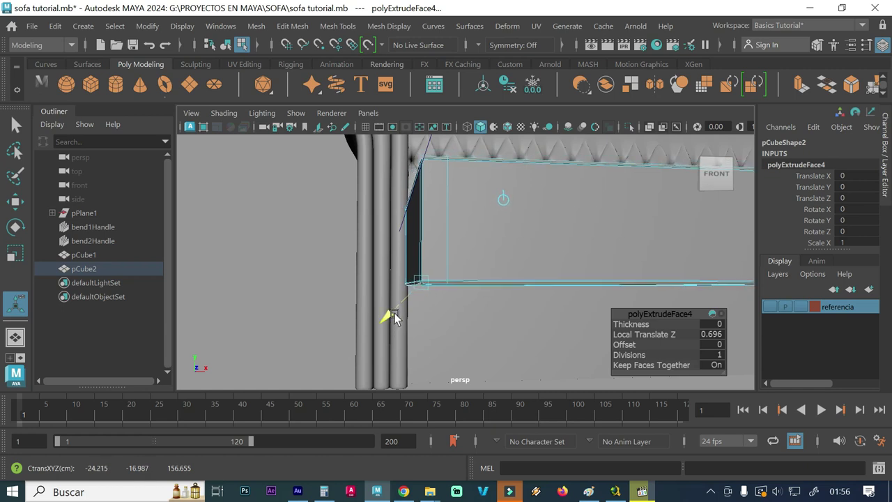
left_click_drag(390, 319, 384, 318)
left_click_drag(494, 309, 494, 289, "alt")
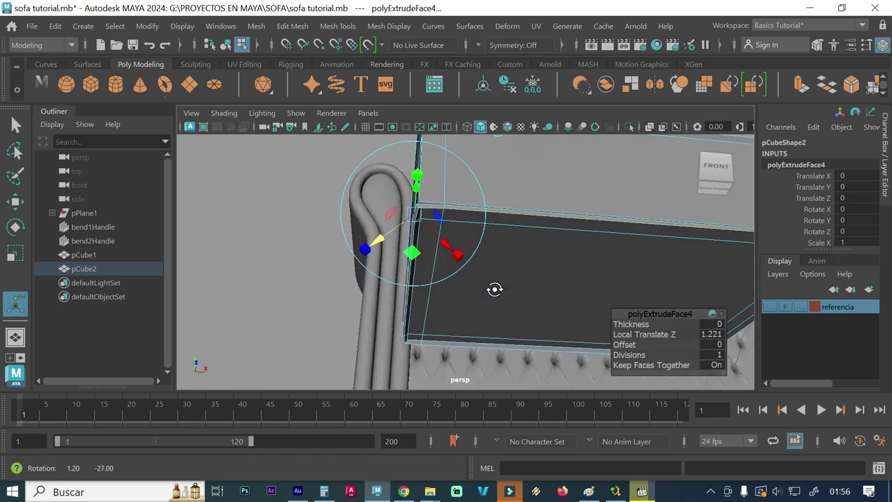
Orbit and zoom around the sofa frame to inspect the extruded rim and corners
scroll(501, 223, "up", 4)
mouse_move(481, 225)
left_mouse_down("alt")
mouse_move(480, 270)
mouse_move(481, 248)
mouse_move(464, 245)
mouse_move(577, 244)
mouse_move(578, 234)
left_mouse_up("alt")
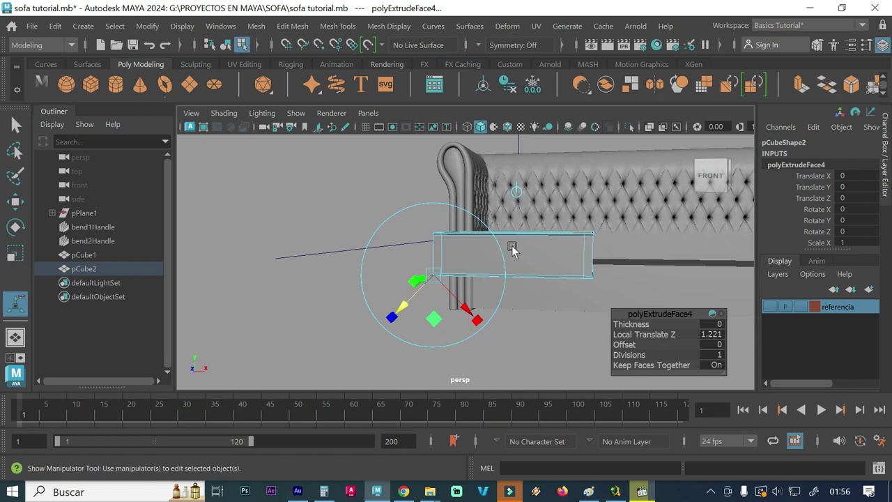
scroll(640, 243, "up", 2)
scroll(472, 249, "up", 2)
scroll(465, 236, "up", 2)
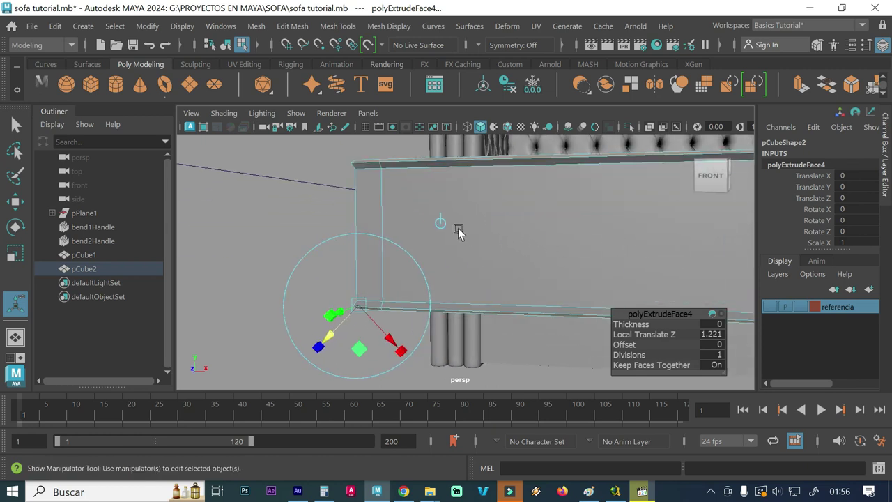
scroll(467, 234, "up", 2)
scroll(434, 218, "up", 1)
scroll(435, 218, "up", 1)
scroll(446, 218, "up", 1)
scroll(450, 219, "up", 1)
scroll(453, 209, "up", 2)
mouse_move(432, 196)
left_mouse_down("alt")
mouse_move(440, 202)
mouse_move(439, 193)
left_mouse_up("alt")
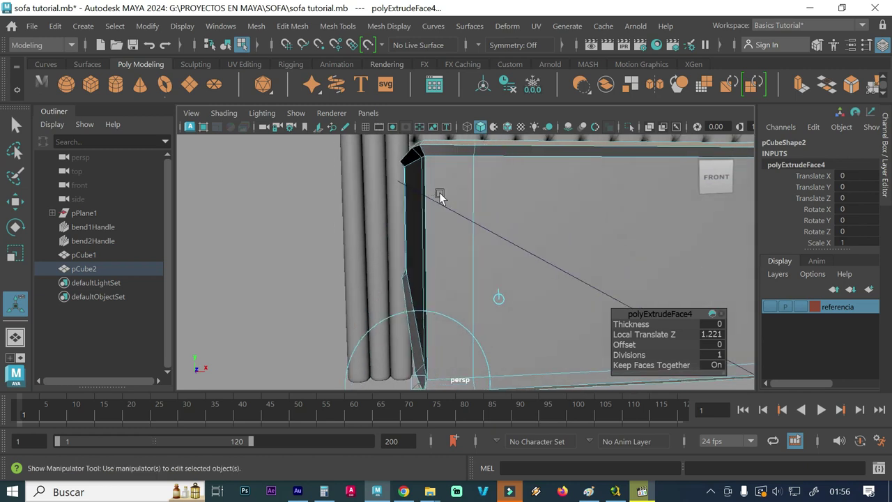
mouse_move(439, 195)
left_mouse_down("alt")
mouse_move(389, 232)
mouse_move(442, 237)
left_mouse_up("alt")
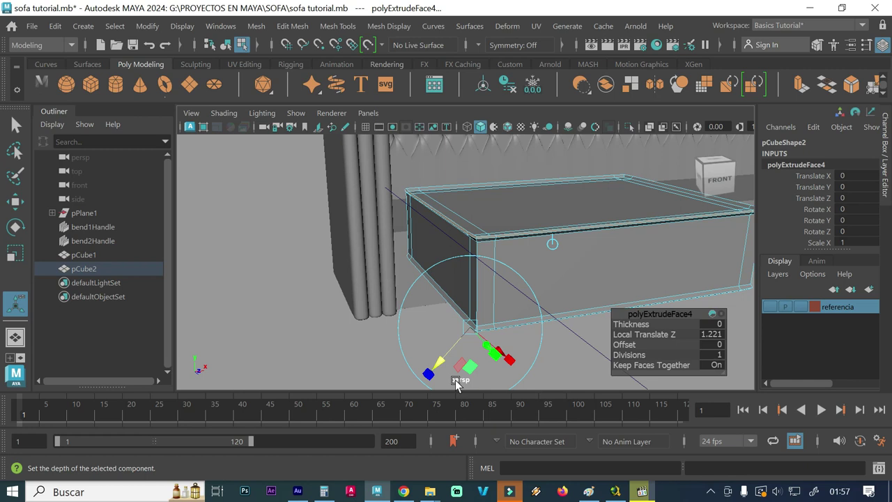
mouse_move(473, 340)
left_mouse_down("alt")
mouse_move(470, 305)
mouse_move(458, 309)
left_mouse_up("alt")
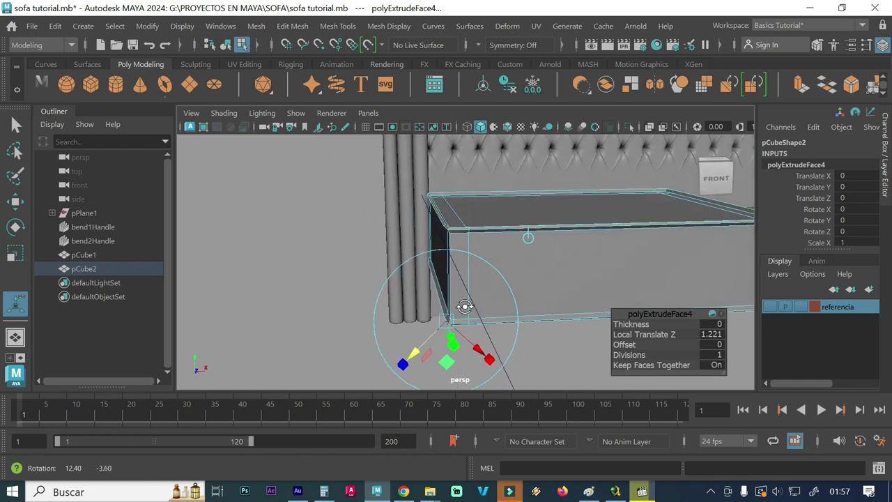
scroll(501, 240, "up", 2)
scroll(501, 240, "up", 1)
scroll(503, 234, "up", 2)
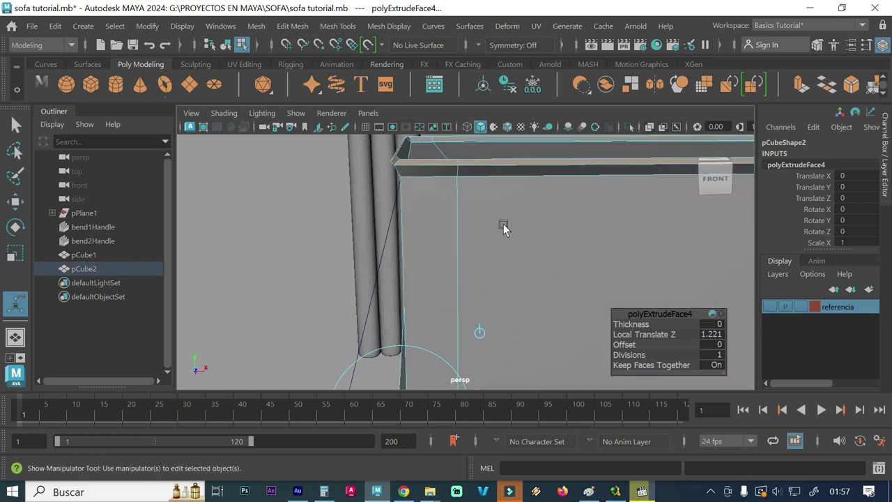
scroll(501, 239, "up", 2)
mouse_move(468, 255)
left_mouse_down("alt")
mouse_move(455, 232)
mouse_move(458, 241)
left_mouse_up("alt")
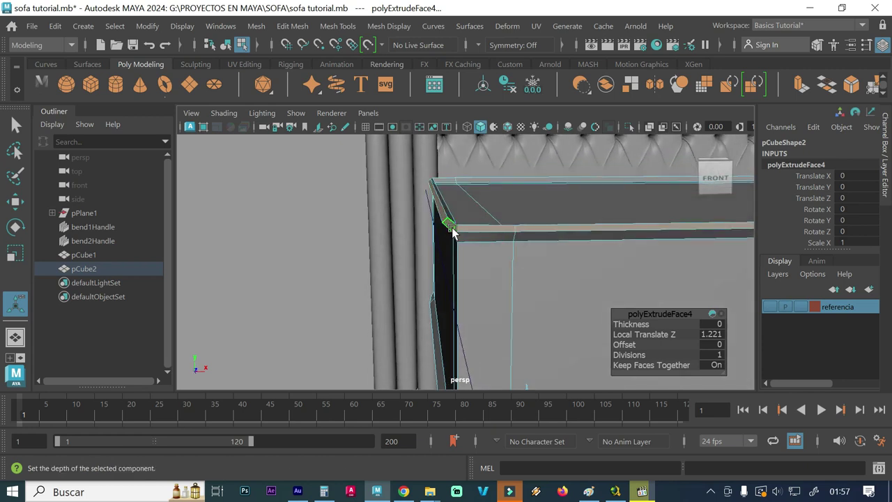
left_click_drag(456, 234, 452, 223, "alt")
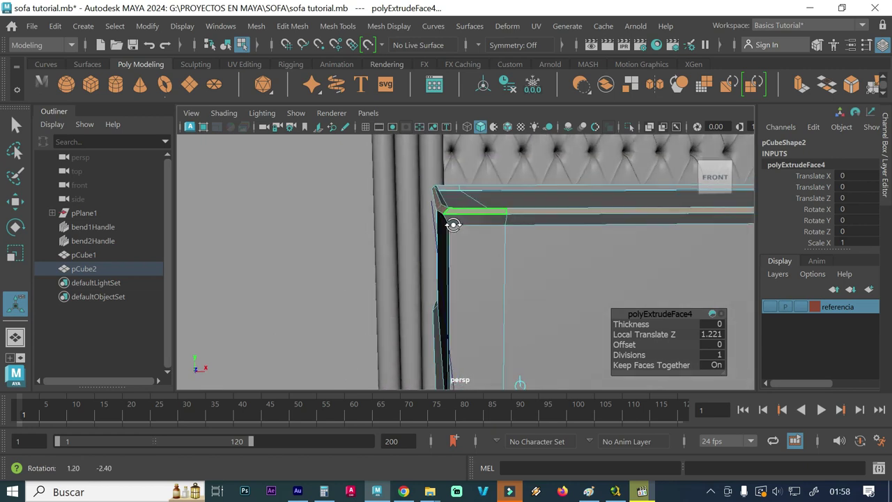
left_click_drag(438, 189, 480, 199, "alt")
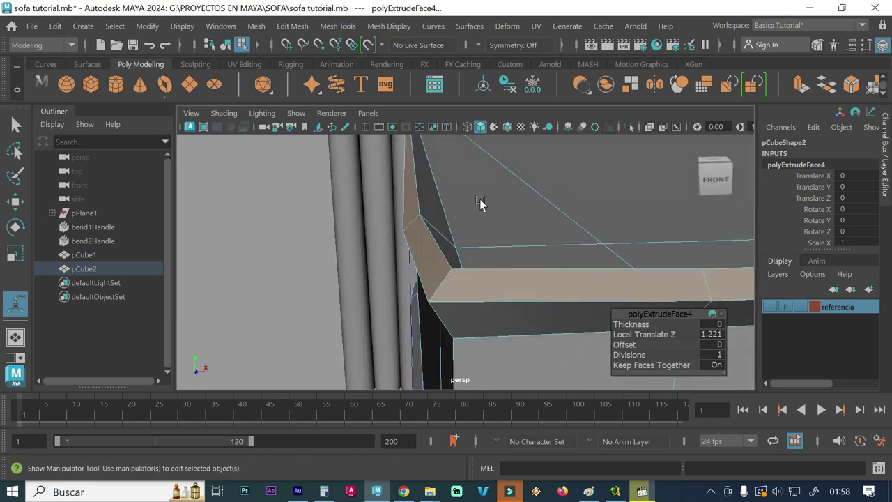
mouse_move(498, 230)
left_mouse_down("alt")
mouse_move(425, 209)
mouse_move(406, 216)
left_mouse_up("alt")
left_click_drag(471, 237, 418, 233, "alt")
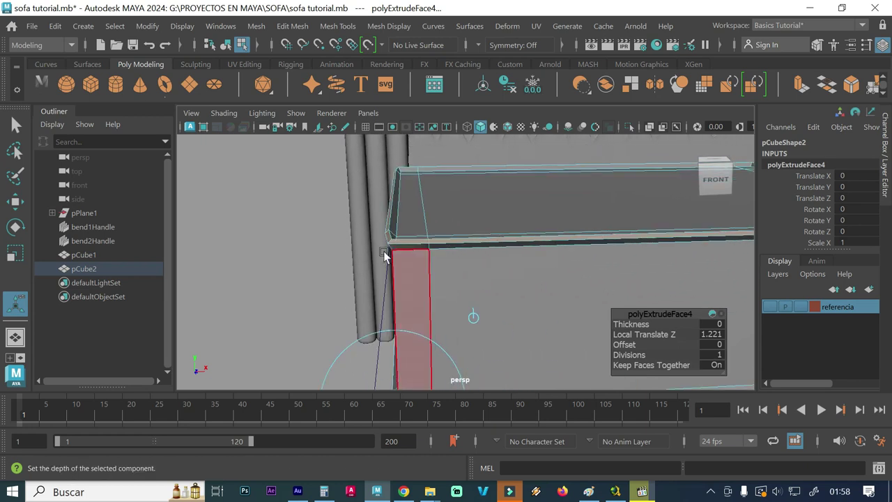
Select the seat cushion pCube2 and show it as its hard-edged low-poly cage (display mode 1)
left_click(319, 265)
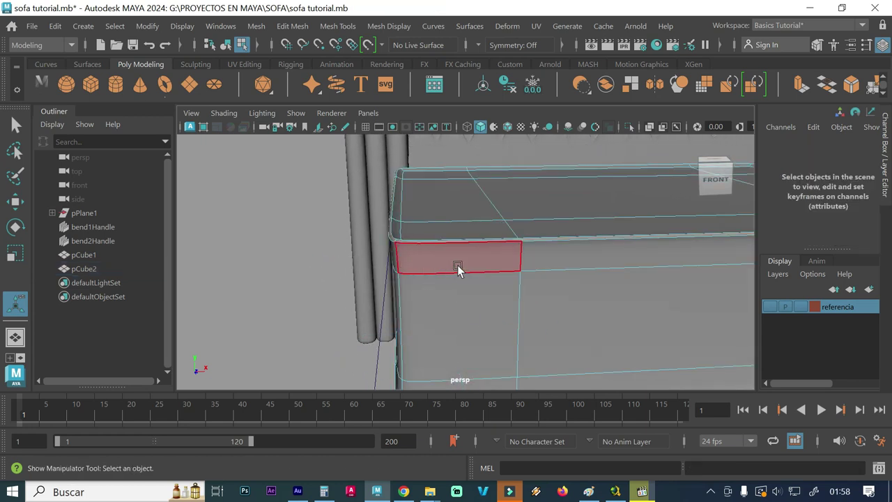
left_click_drag(491, 267, 516, 267, "alt")
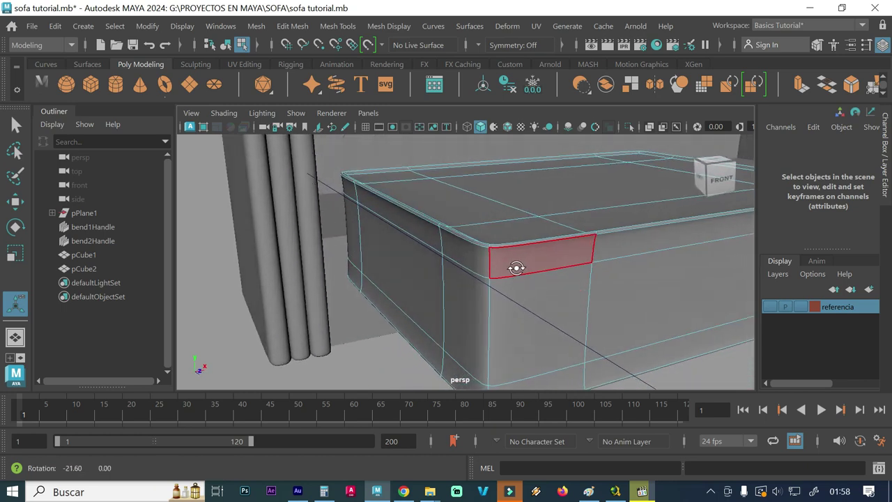
mouse_move(509, 272)
right_mouse_down()
mouse_move(543, 206)
mouse_move(576, 66)
right_mouse_up()
left_click(237, 286)
left_click_drag(378, 298, 326, 297, "alt")
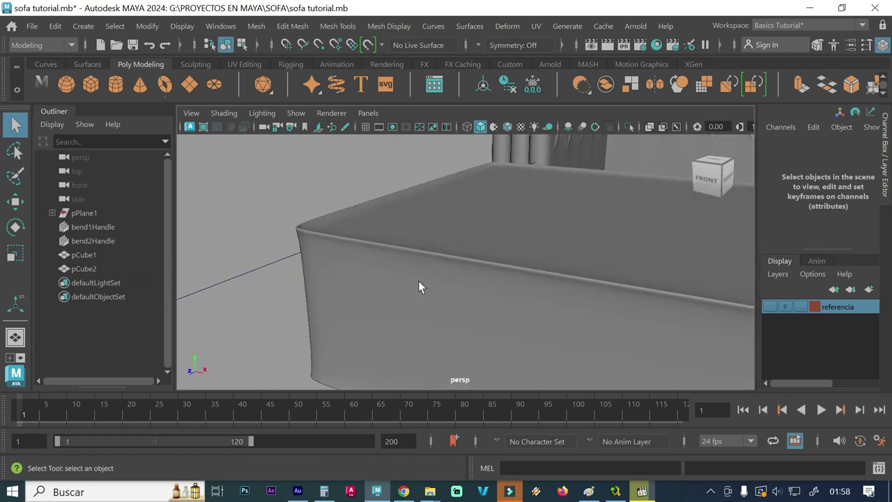
scroll(370, 256, "down", 3)
mouse_move(456, 258)
left_mouse_down("alt")
mouse_move(492, 257)
mouse_move(455, 261)
left_mouse_up("alt")
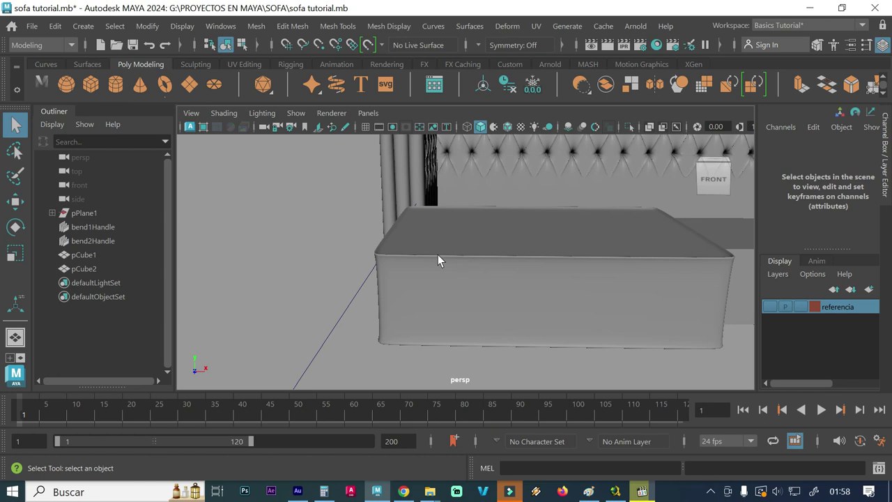
left_click(437, 259)
key("1")
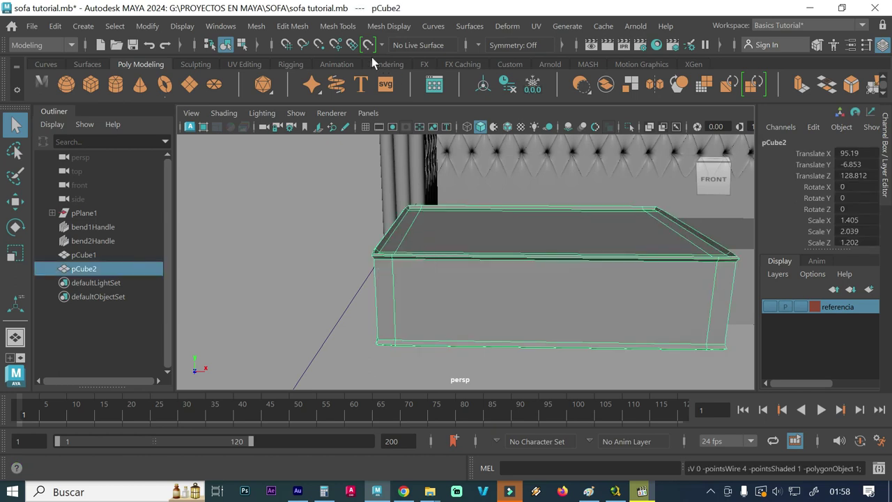
Insert two edge loops across the cushion top and scale the pair apart
left_click(340, 33)
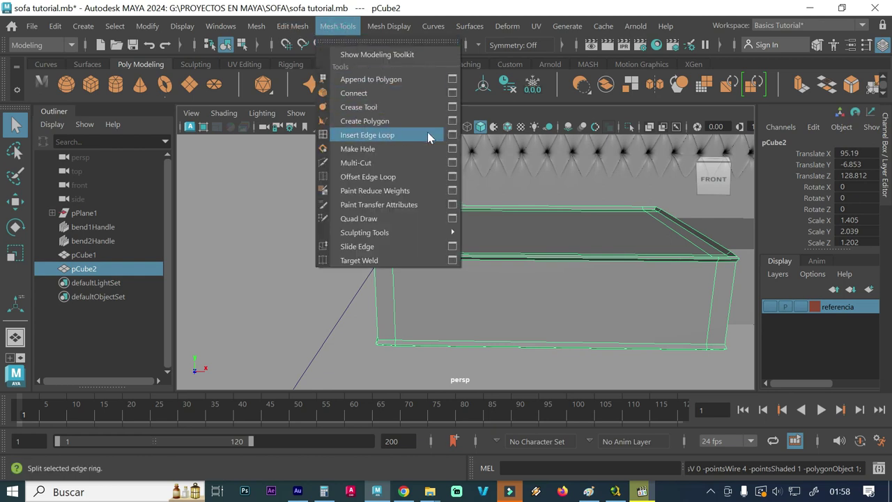
left_click(452, 137)
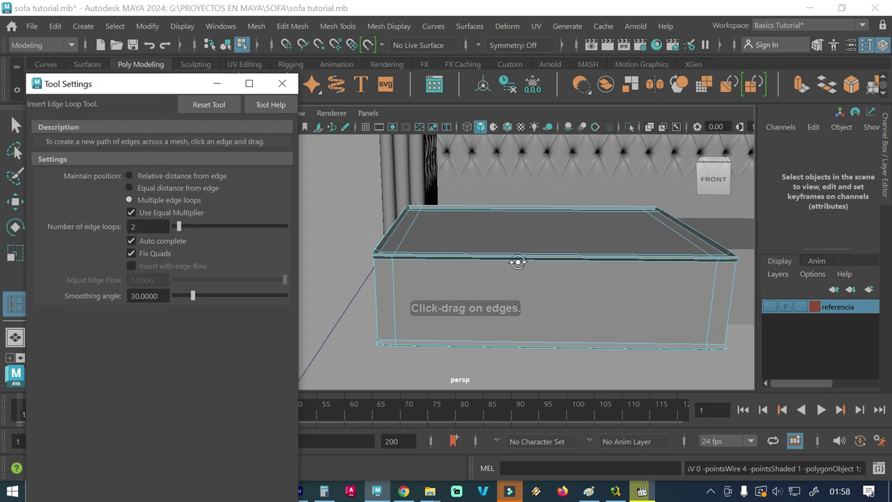
left_click_drag(507, 290, 500, 301, "alt")
left_click(500, 307)
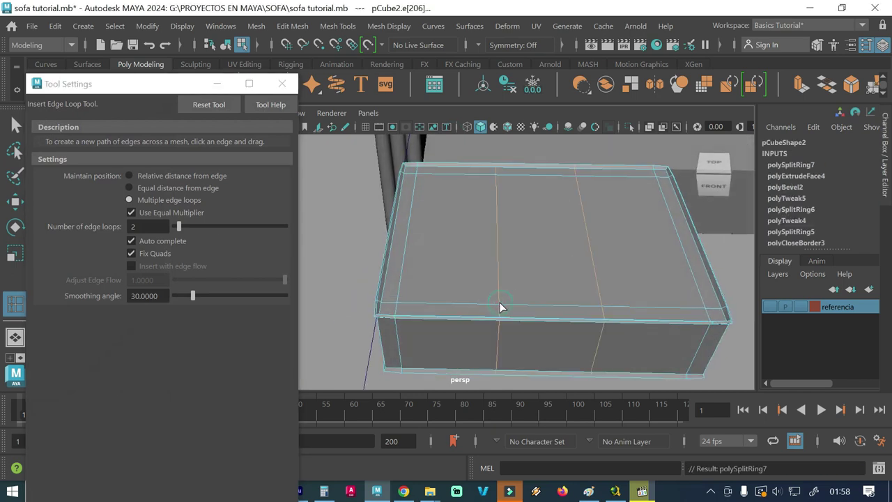
key("r")
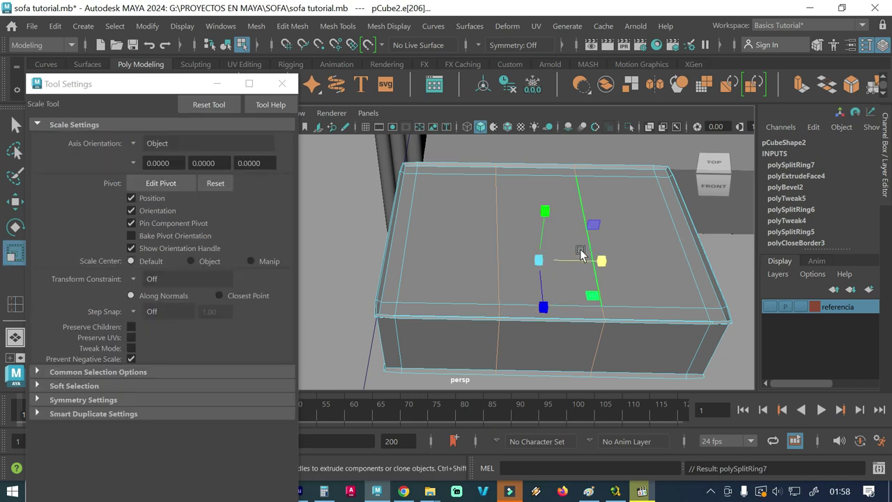
left_click_drag(603, 260, 677, 257)
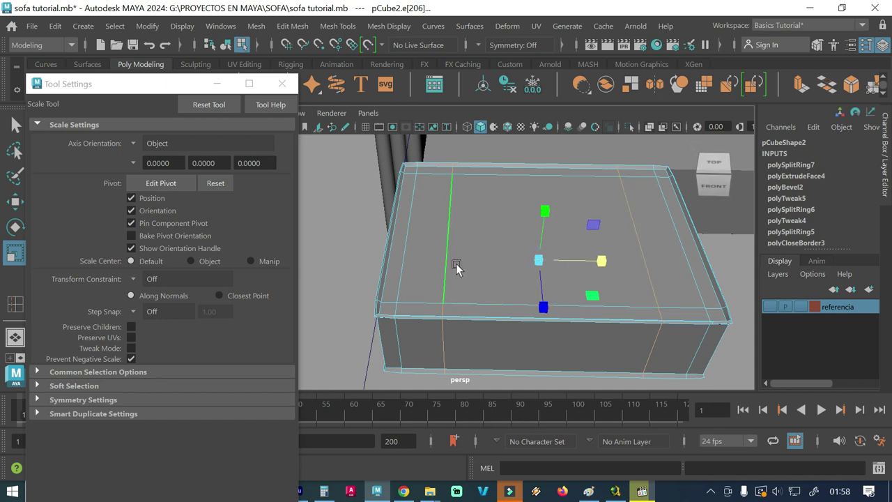
Insert two edge loops along the cushion's length and spread them toward front and back
left_click(352, 27)
left_click(358, 131)
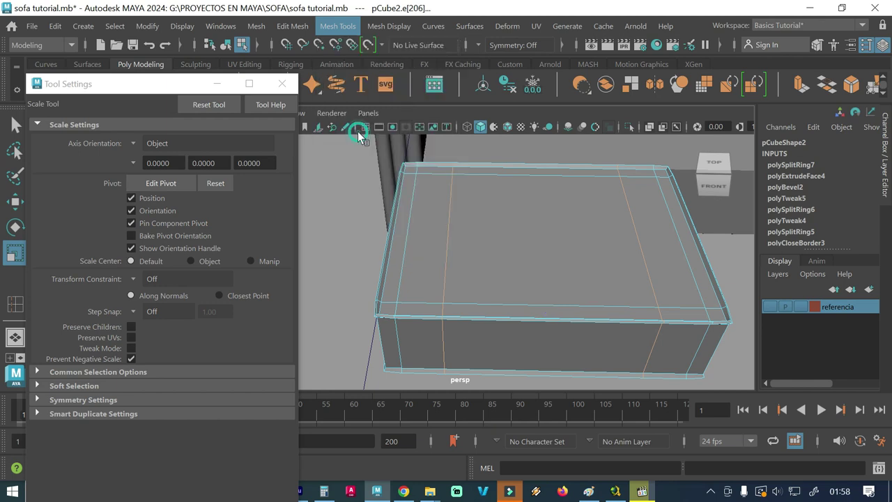
left_click(449, 232)
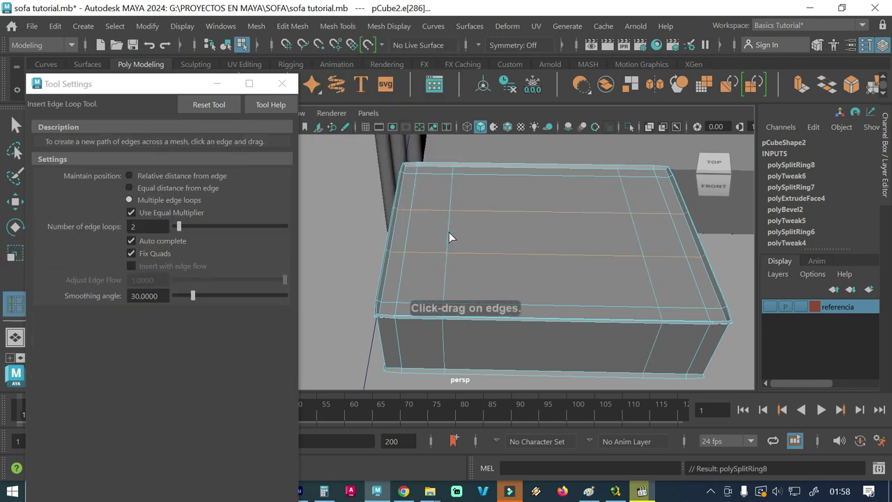
key("r")
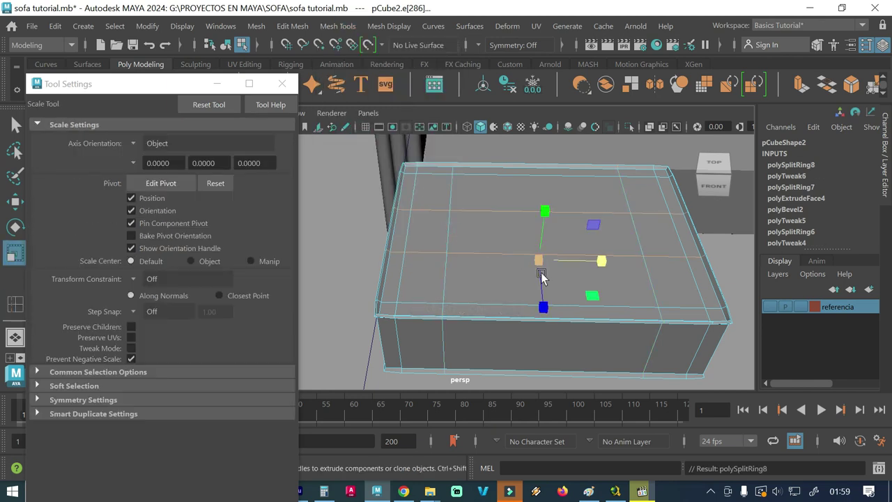
left_click_drag(544, 304, 540, 378)
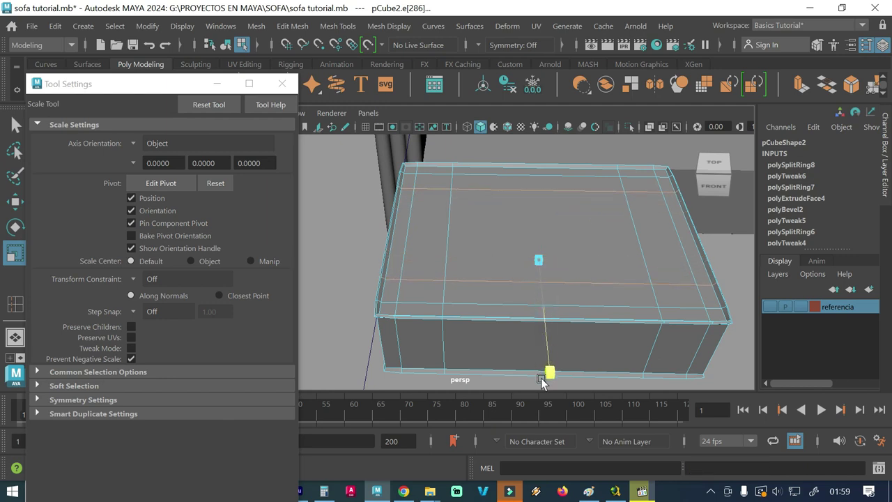
left_click_drag(541, 378, 541, 384)
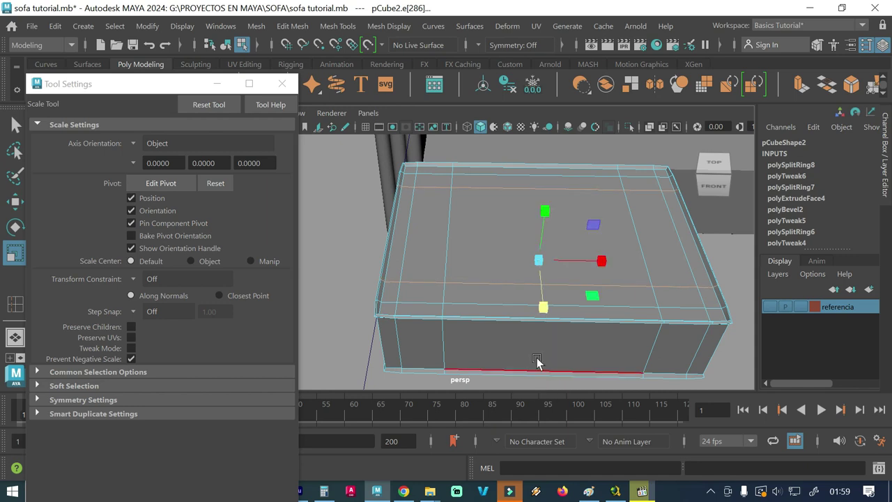
Select the cushion's top face in face mode and raise it upward in Y
left_click(281, 83)
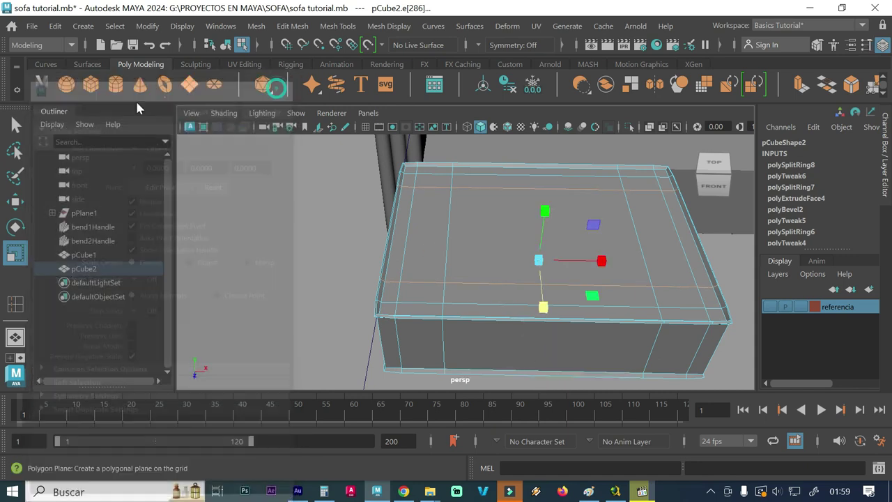
left_click(17, 127)
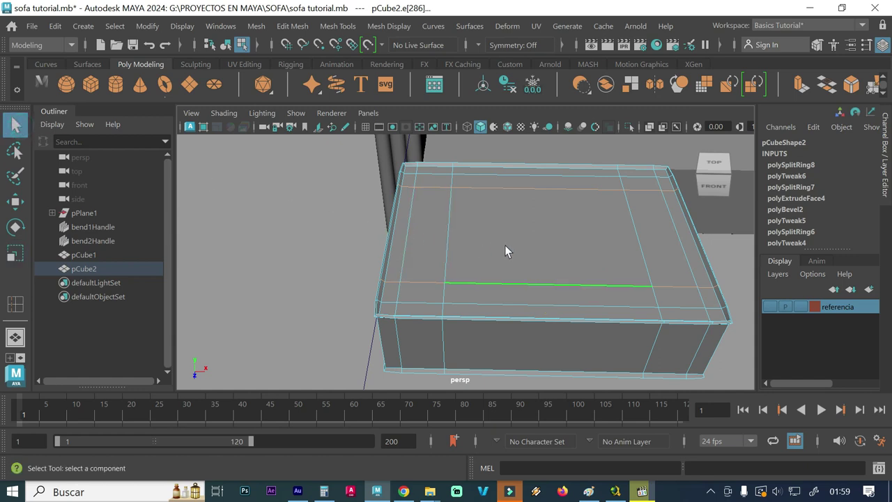
right_click_drag(505, 245, 499, 129)
left_click(514, 238)
left_click(514, 238)
mouse_move(563, 289)
left_mouse_down("alt")
mouse_move(502, 271)
mouse_move(510, 239)
mouse_move(518, 251)
left_mouse_up("alt")
key("w")
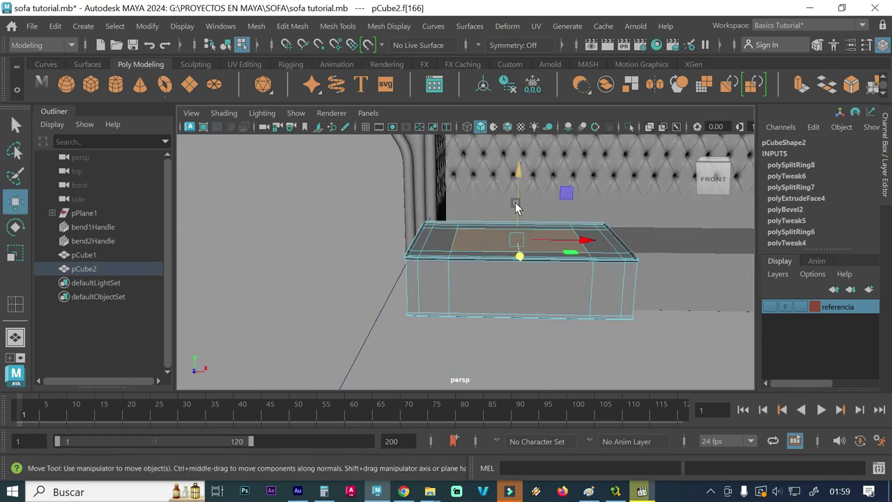
left_click_drag(517, 201, 516, 185)
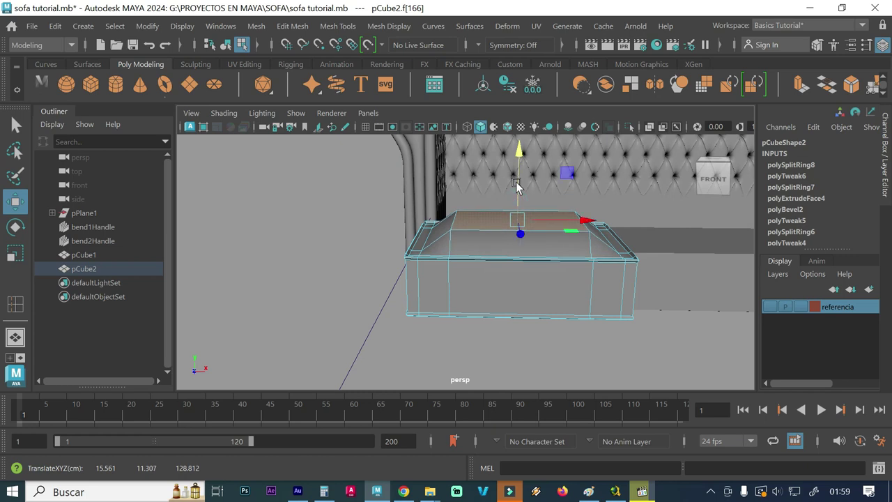
Preview the cushion smoothed and push its bottom face downward
key("3")
mouse_move(500, 269)
left_mouse_down("alt")
mouse_move(497, 255)
mouse_move(506, 286)
left_mouse_up("alt")
left_click(505, 295)
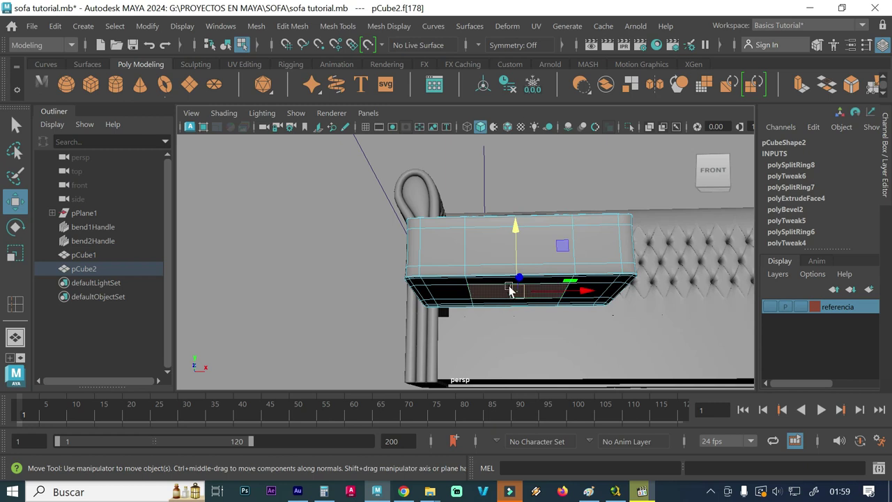
left_click_drag(515, 241, 515, 249)
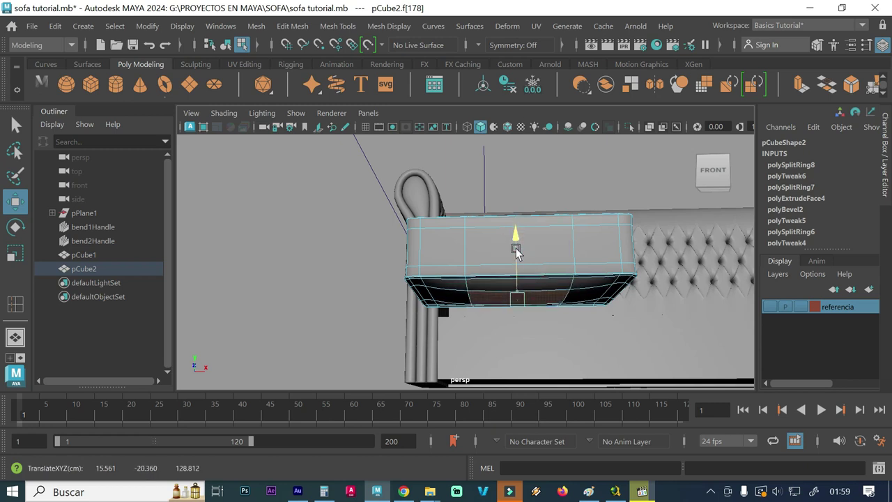
Raise the top face a bit more, then view the leather sofa images in Chrome
left_click_drag(500, 285, 501, 295, "alt")
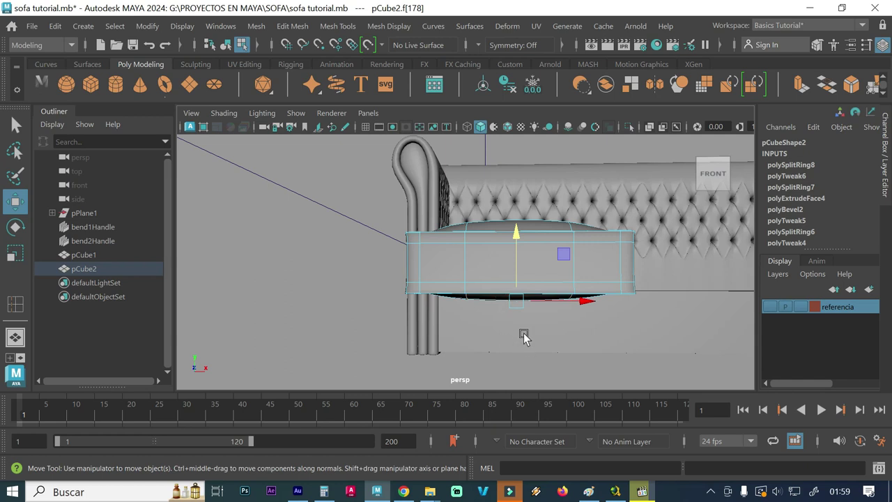
left_click_drag(492, 291, 483, 306, "alt")
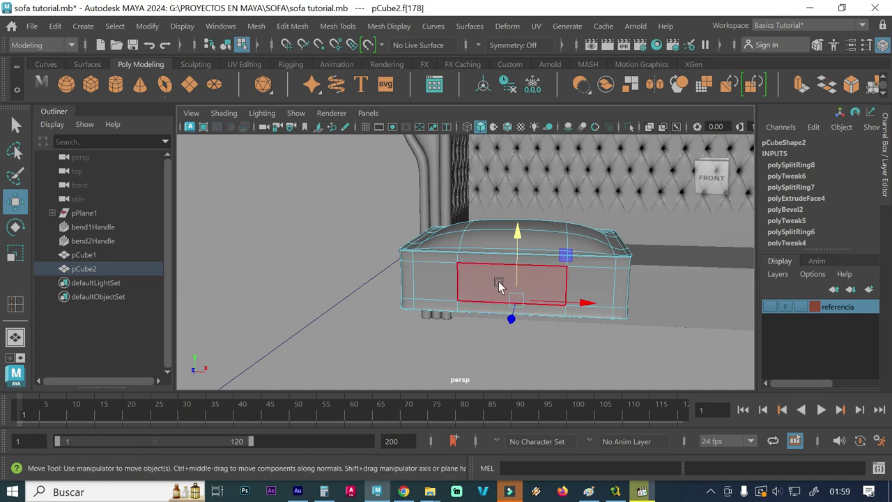
left_click_drag(504, 281, 519, 241, "alt")
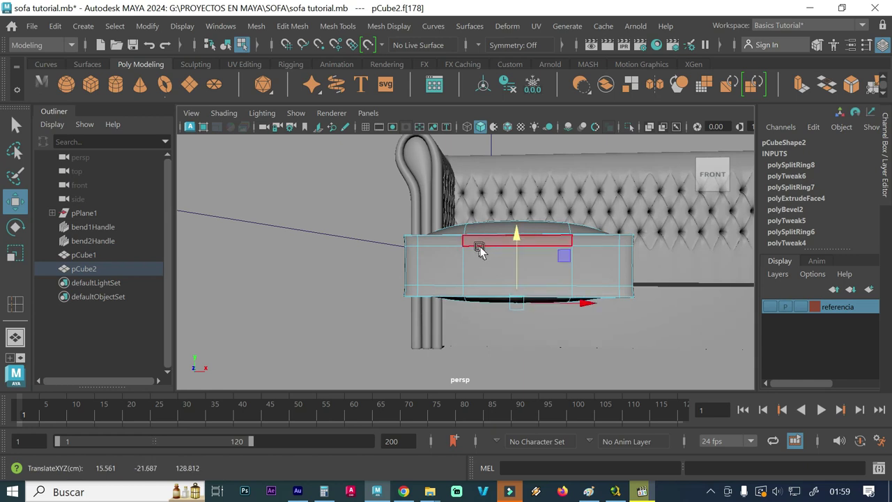
left_click_drag(484, 251, 484, 268, "alt")
left_click(497, 224)
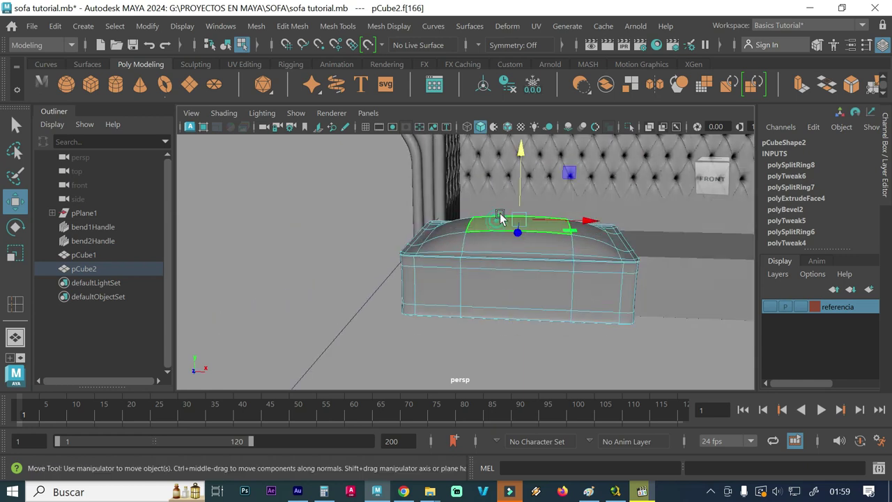
left_click_drag(520, 194, 520, 193)
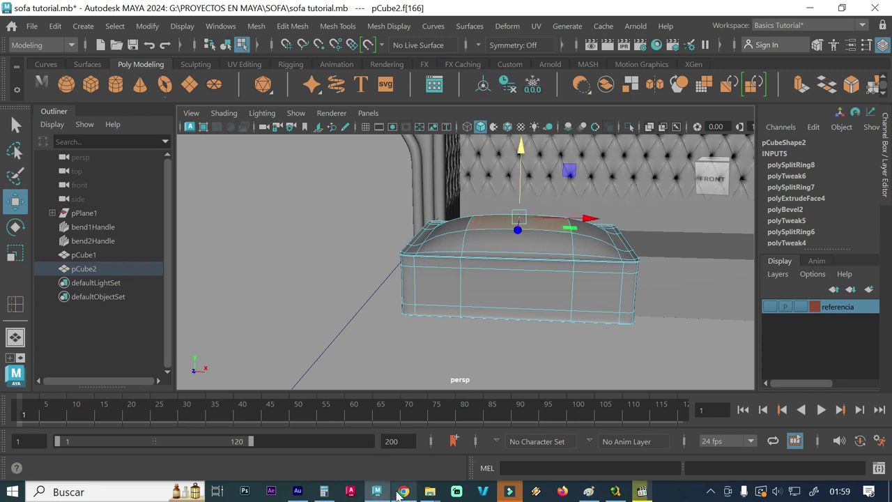
left_click(401, 491)
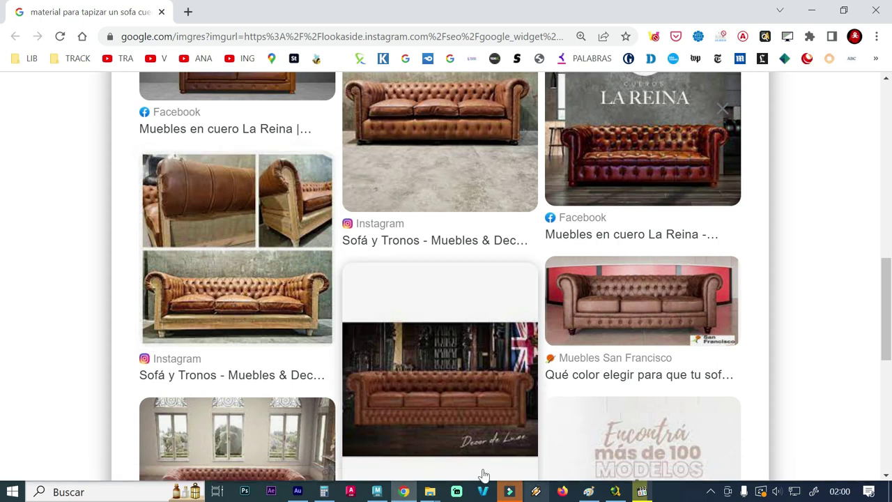
Back in Maya, undo the last cushion top edit and frame the cushion's front corner
left_click(364, 491)
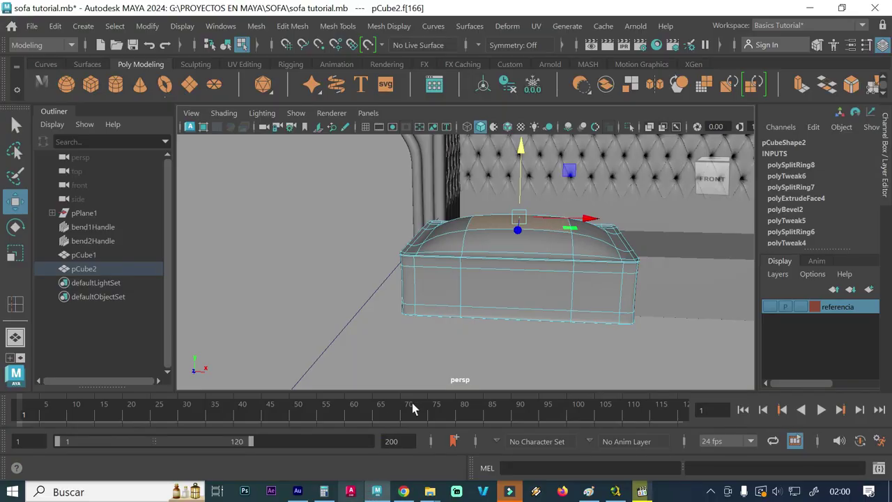
key("ctrl+z")
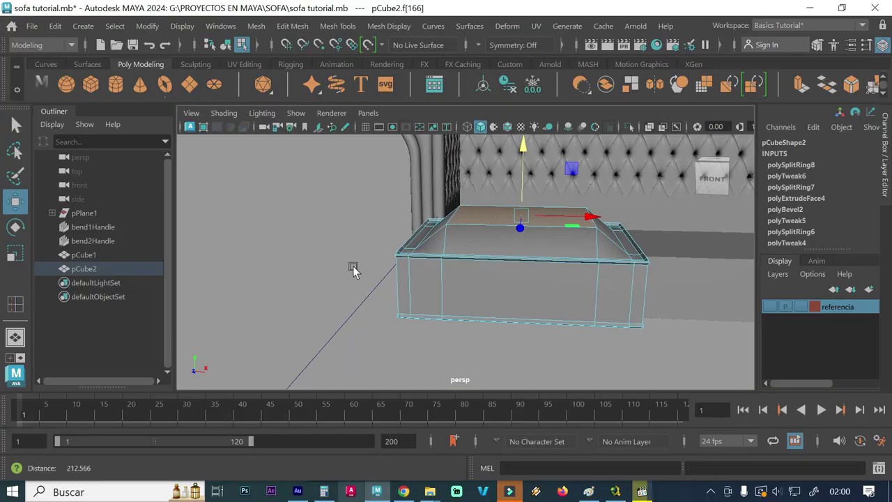
right_click_drag(353, 270, 529, 272, "alt")
mouse_move(390, 274)
left_mouse_down("alt")
mouse_move(333, 274)
mouse_move(363, 278)
mouse_move(348, 271)
left_mouse_up("alt")
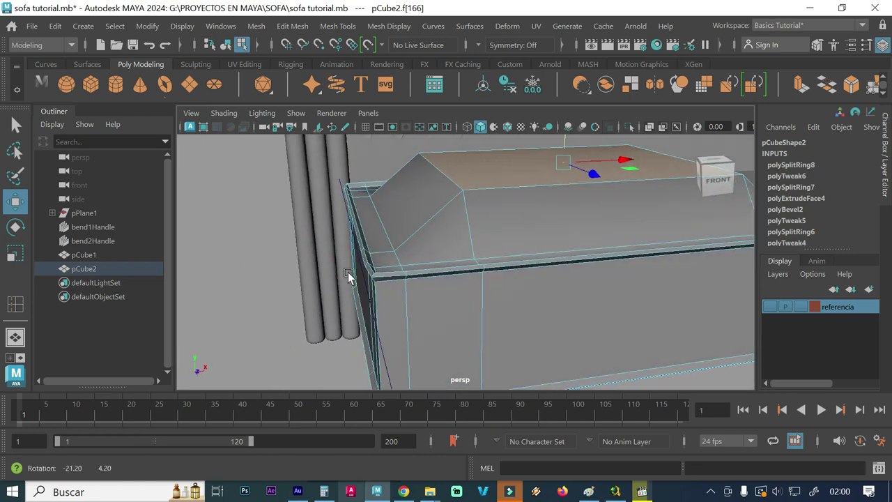
mouse_move(347, 272)
right_mouse_down("alt")
mouse_move(465, 281)
mouse_move(361, 277)
mouse_move(375, 273)
right_mouse_up("alt")
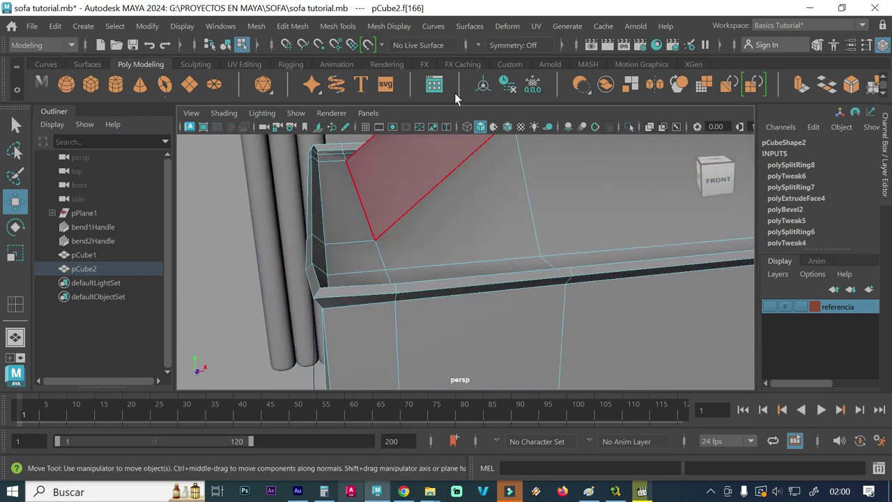
Insert an edge loop along the top rim using Relative distance from edge
left_click(340, 26)
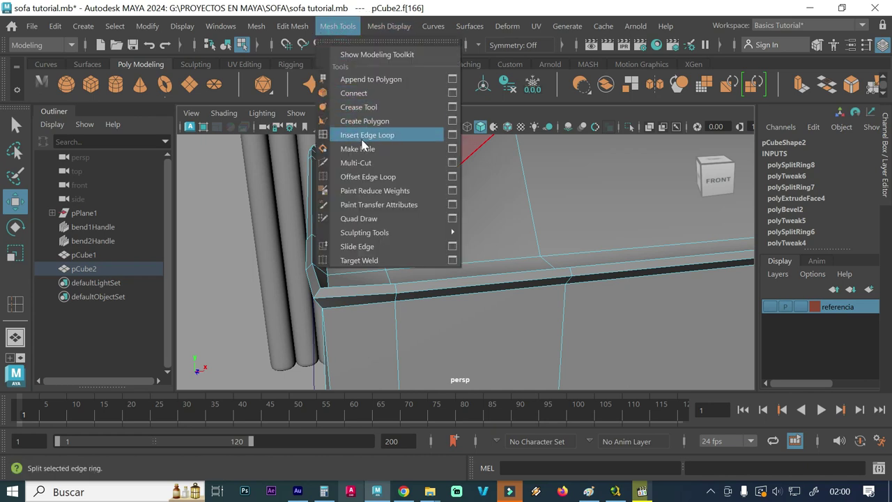
left_click(452, 135)
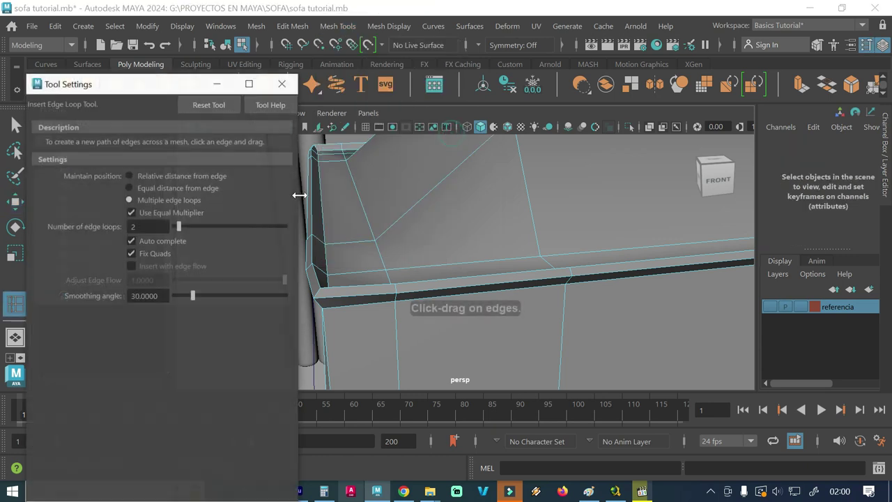
left_click(166, 177)
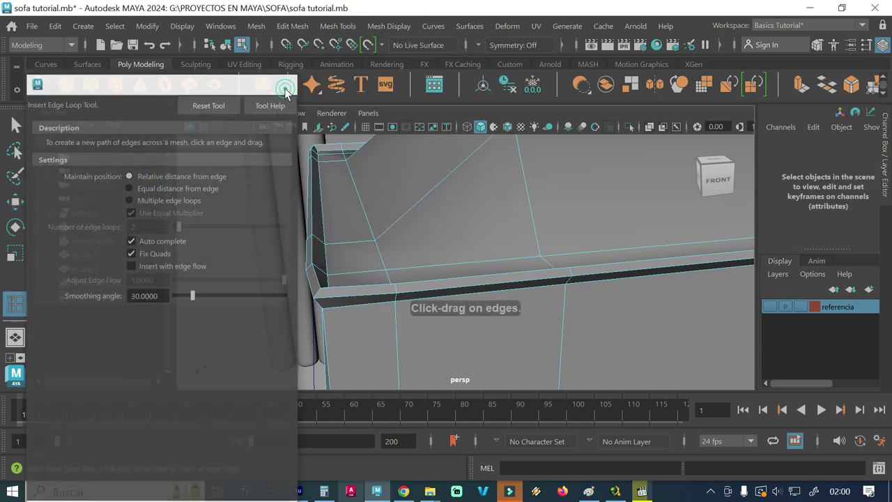
left_click(282, 83)
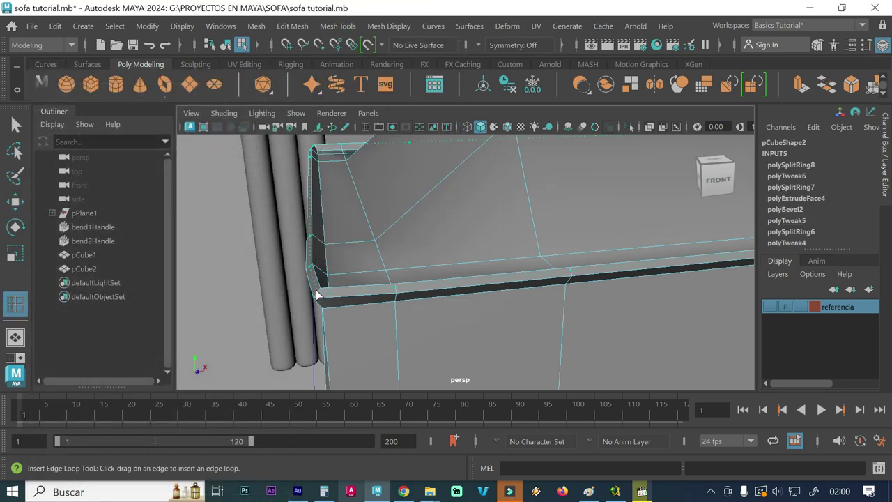
left_click(316, 293)
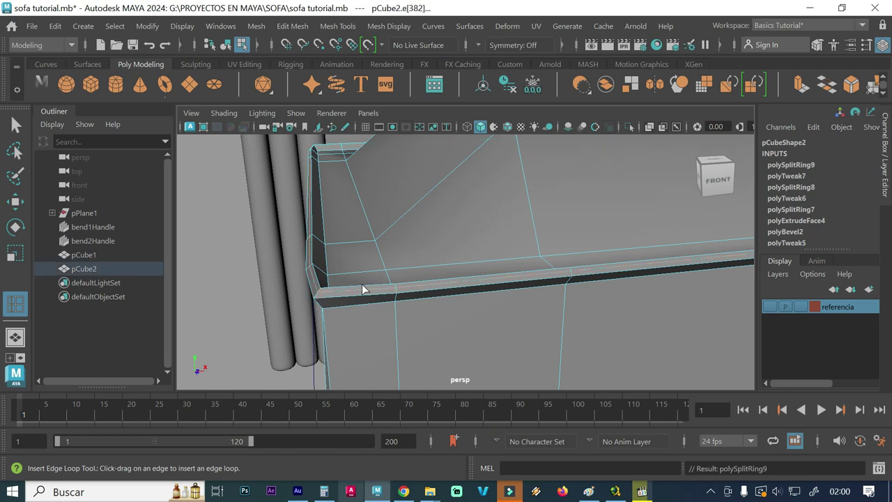
left_click_drag(362, 289, 402, 282, "alt")
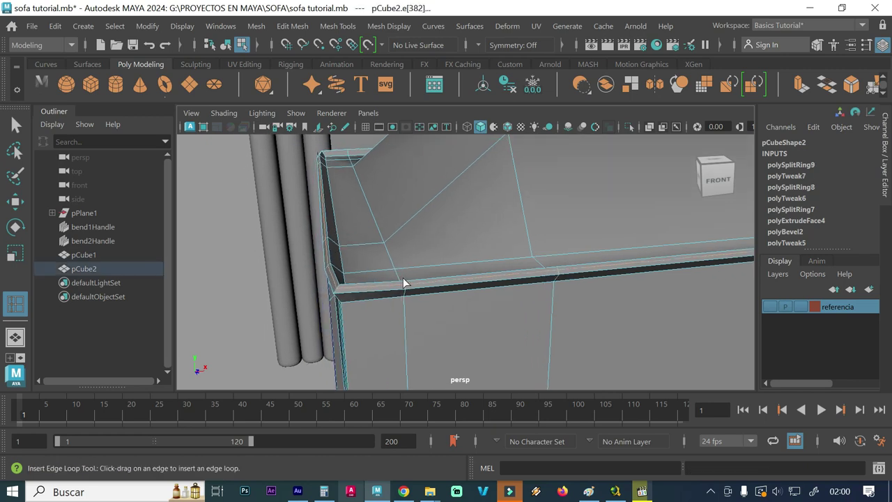
key("r")
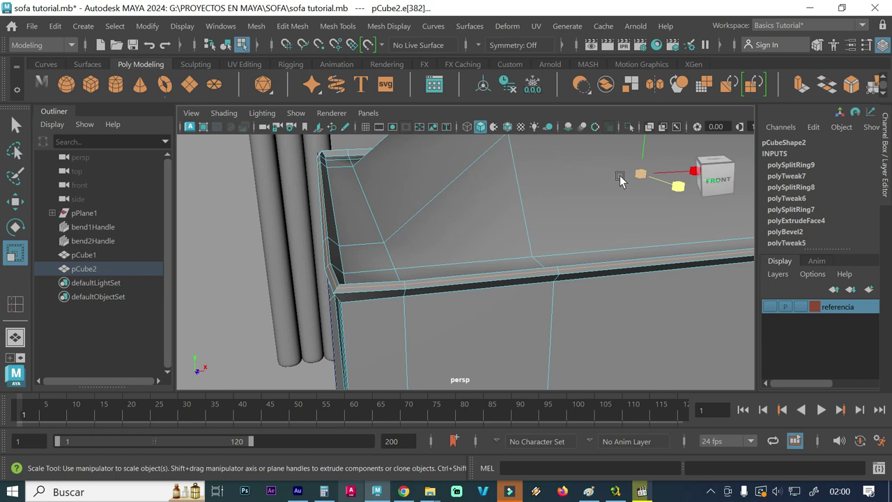
left_click_drag(636, 177, 638, 179)
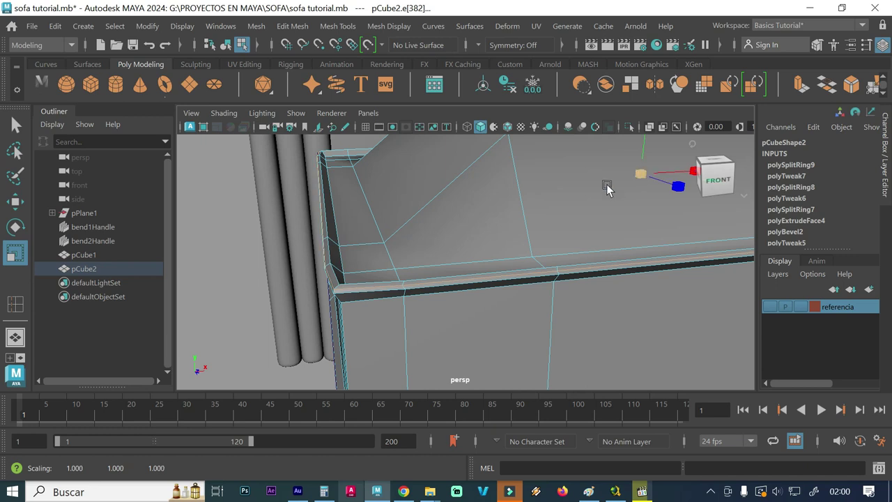
left_click_drag(453, 225, 453, 215, "alt")
mouse_move(328, 184)
left_mouse_down("alt")
mouse_move(351, 180)
mouse_move(322, 197)
mouse_move(391, 244)
mouse_move(372, 263)
left_mouse_up("alt")
mouse_move(372, 263)
right_mouse_down("alt")
mouse_move(392, 205)
mouse_move(412, 265)
right_mouse_up("alt")
left_click_drag(413, 266, 422, 235, "alt")
mouse_move(349, 243)
left_mouse_down("alt")
mouse_move(388, 233)
mouse_move(401, 217)
mouse_move(394, 230)
mouse_move(386, 215)
mouse_move(424, 193)
left_mouse_up("alt")
right_click_drag(424, 193, 410, 226, "alt")
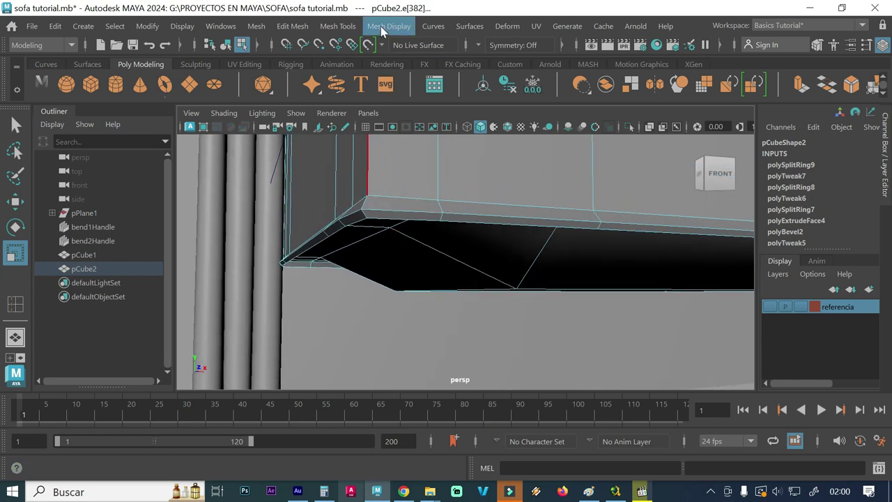
Insert an edge loop along the cushion's lower bevel, scale it slightly, and reselect the new edge
left_click(337, 26)
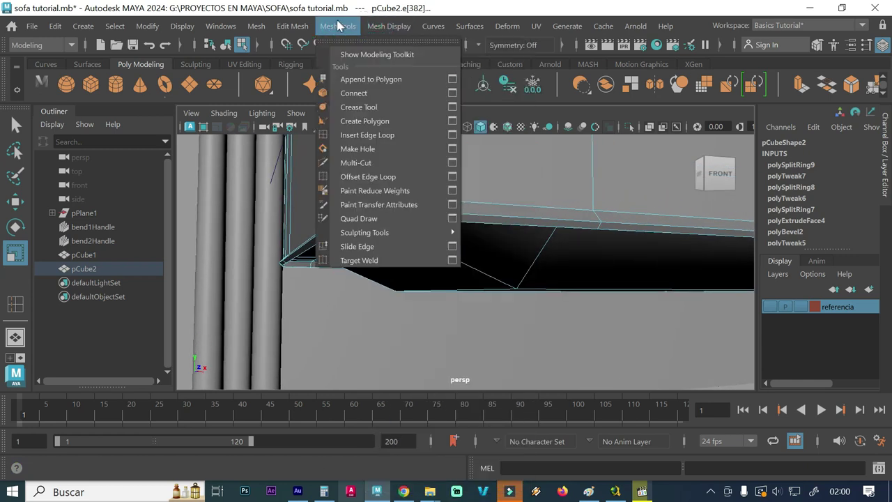
left_click(378, 136)
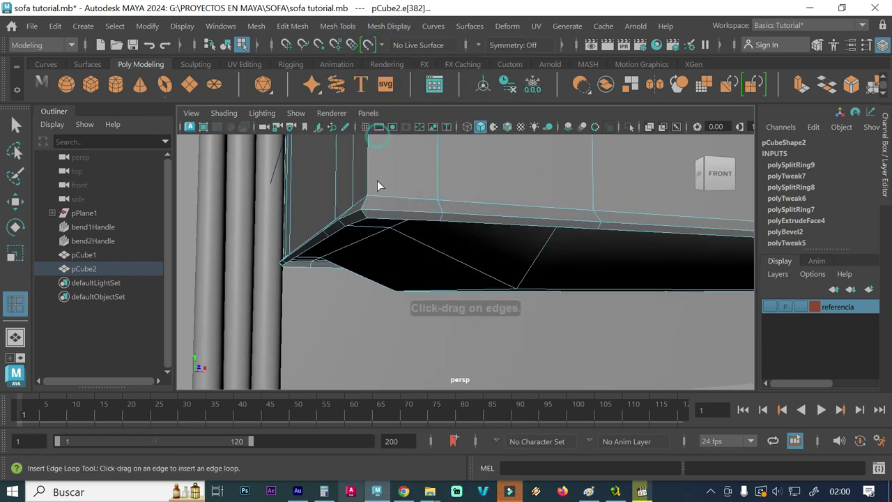
left_click(363, 214)
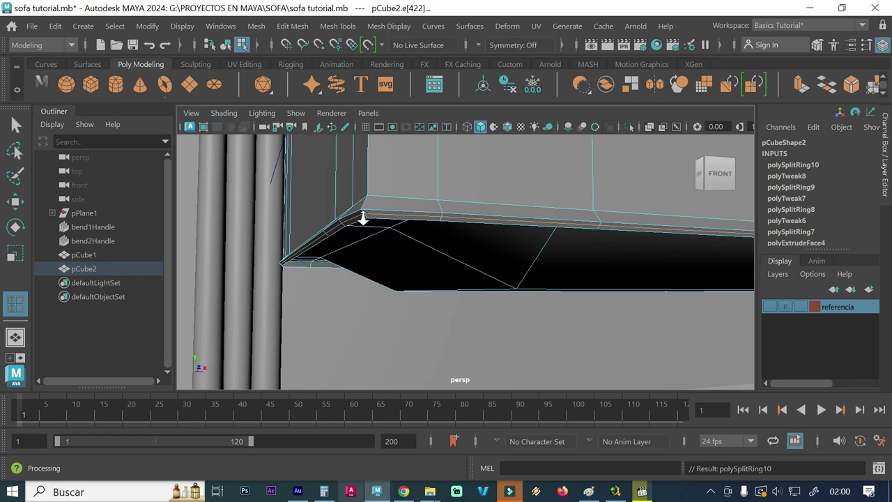
right_click_drag(362, 215, 398, 220, "alt")
key("r")
left_click_drag(497, 235, 474, 237, "alt")
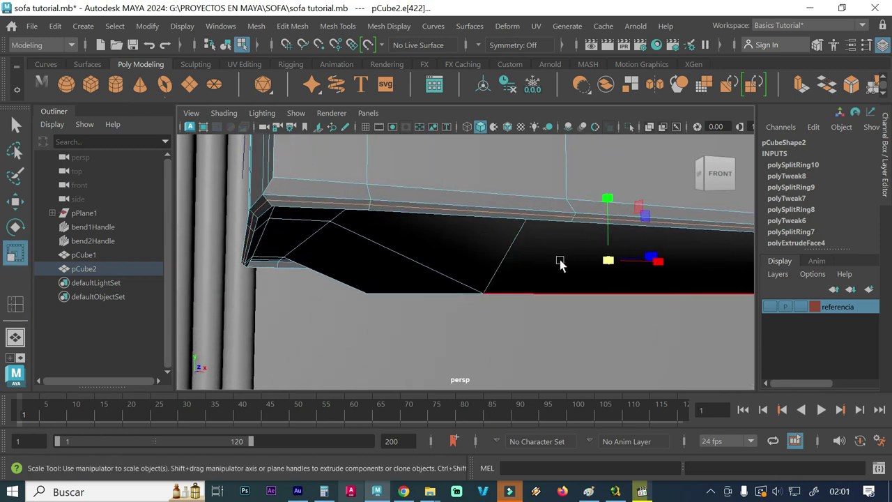
left_click_drag(612, 265, 613, 265)
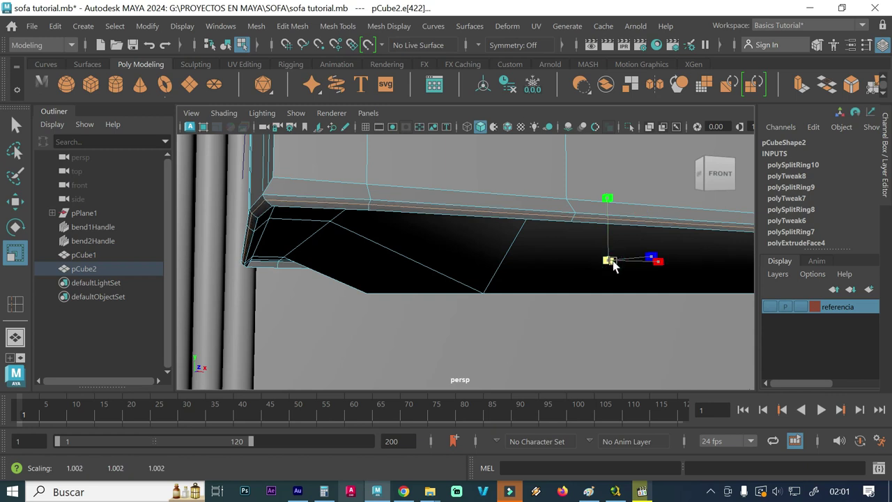
left_click(611, 262)
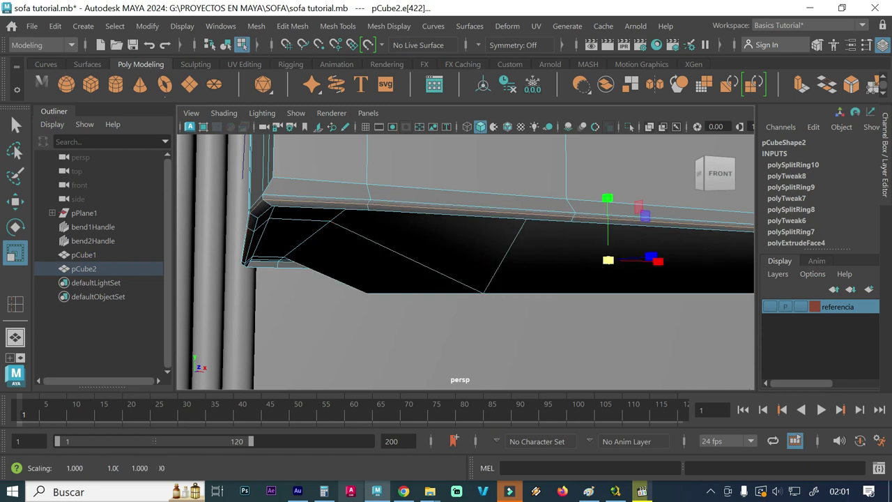
key("q")
left_click(355, 328)
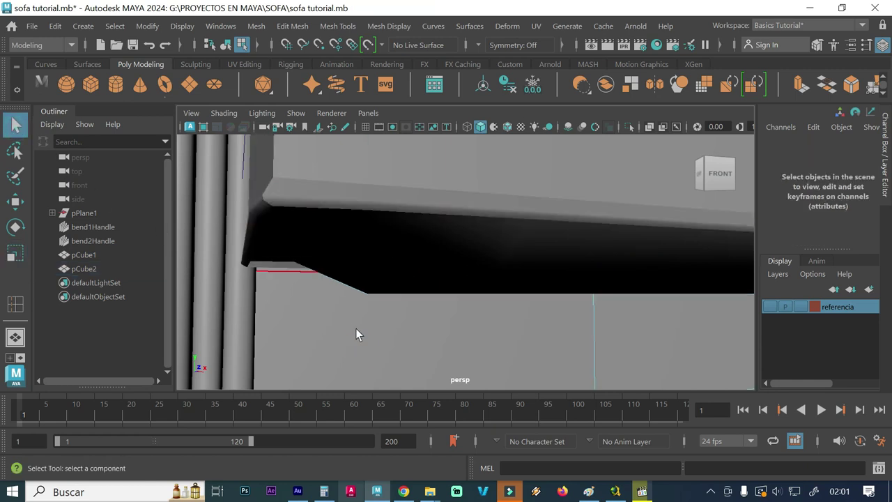
left_click(377, 235)
key("3")
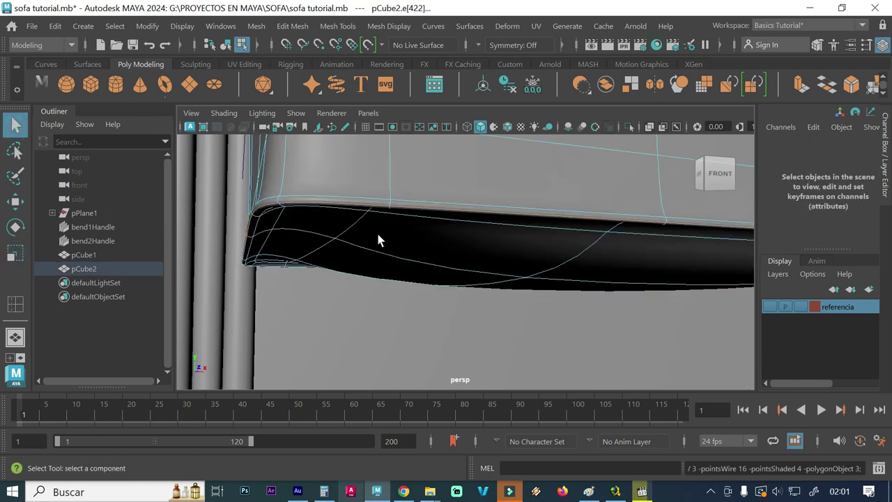
left_click(372, 310)
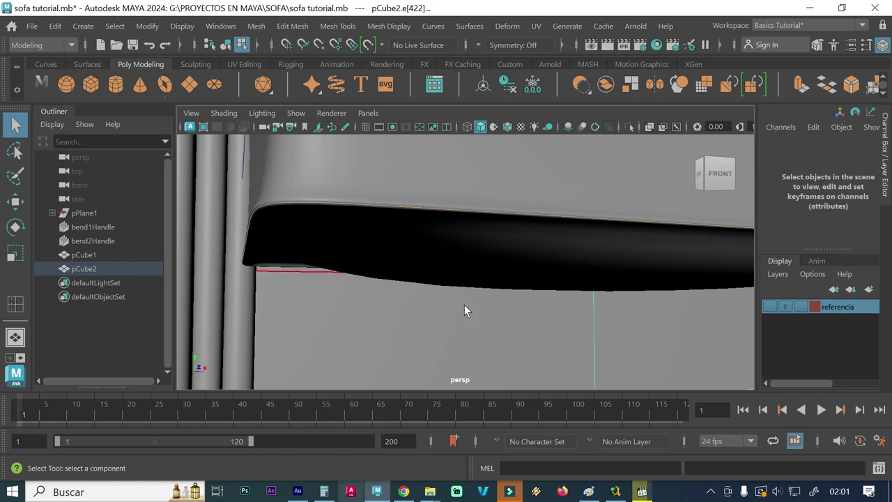
right_click_drag(464, 308, 265, 305, "alt")
mouse_move(265, 304)
left_mouse_down("alt")
mouse_move(445, 230)
mouse_move(438, 234)
left_mouse_up("alt")
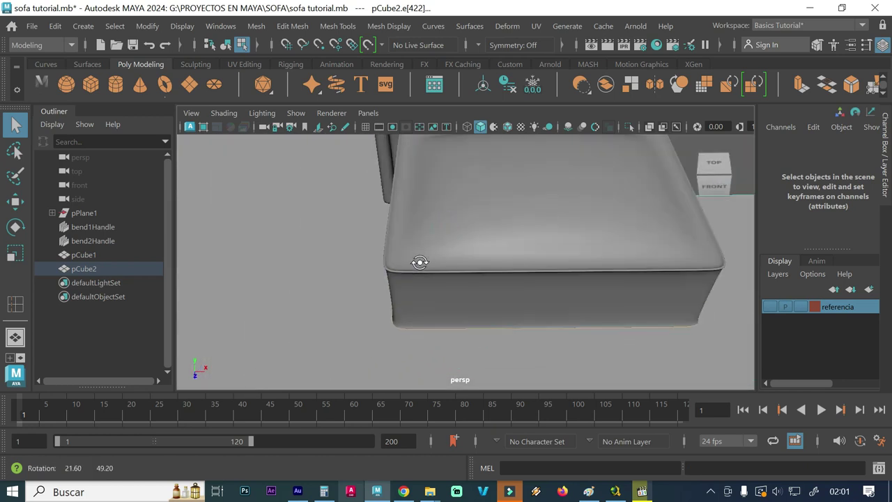
right_click_drag(390, 275, 497, 257, "alt")
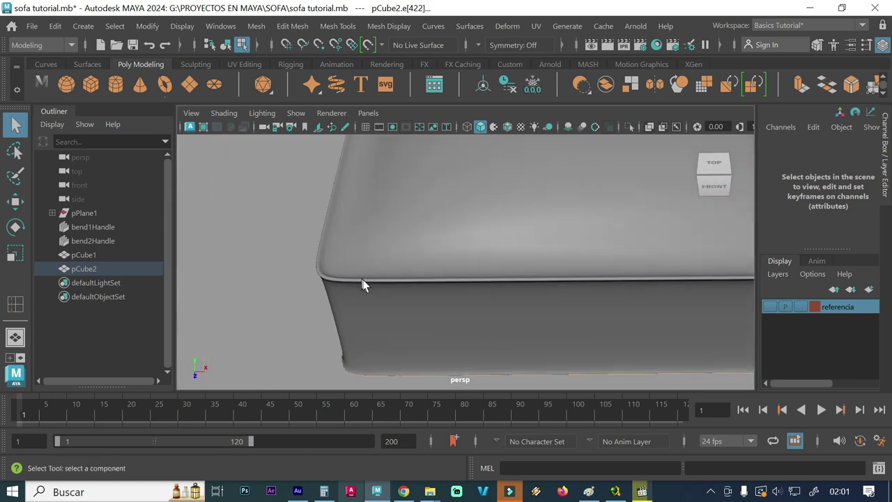
left_click_drag(396, 289, 409, 273, "alt")
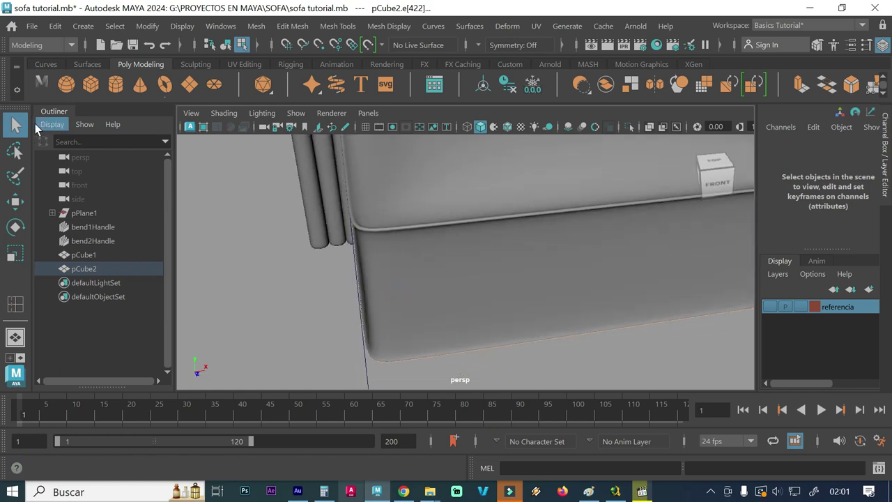
scroll(305, 257, "down", 3)
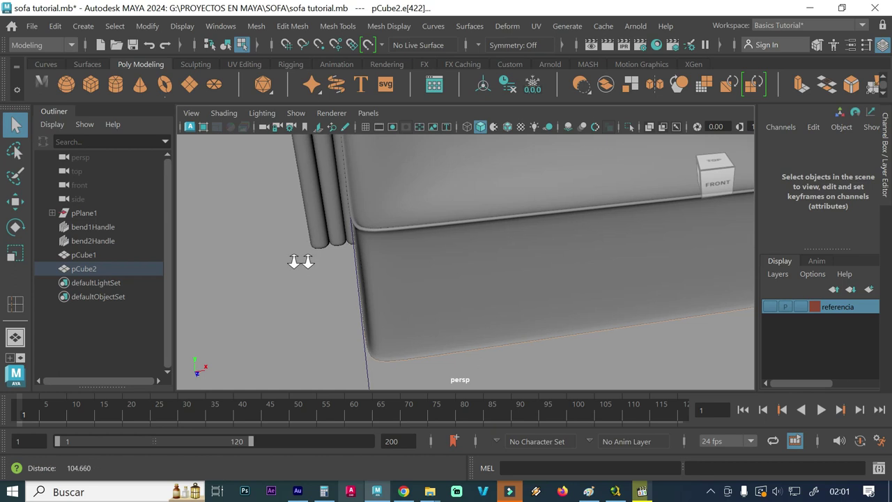
left_click_drag(426, 238, 436, 243, "alt")
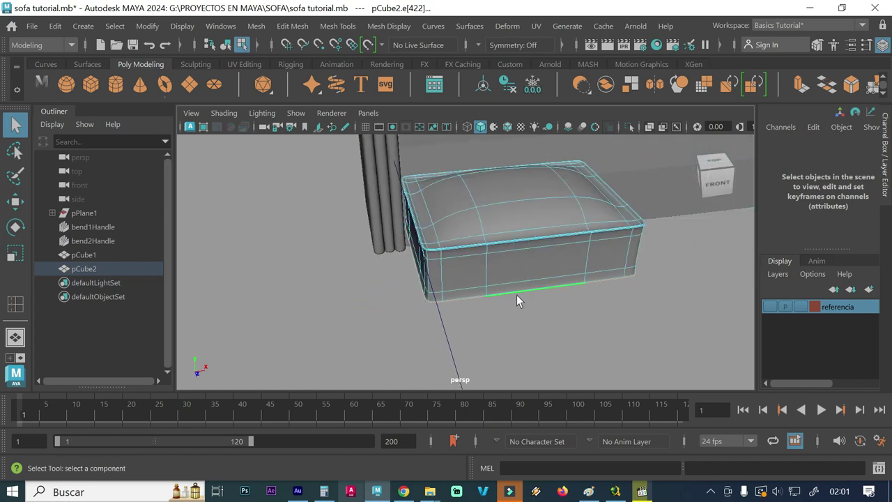
left_click_drag(517, 294, 508, 305, "alt")
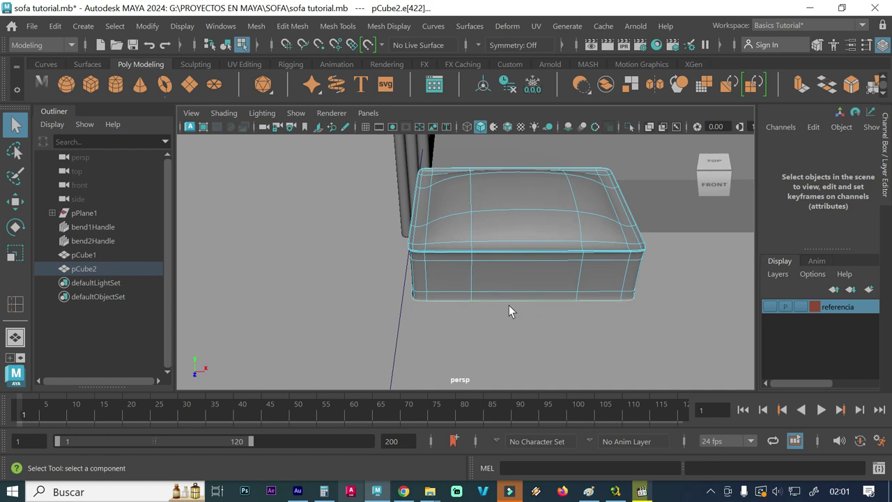
In the maximised top view, move the selected cushion components toward the back
key("w")
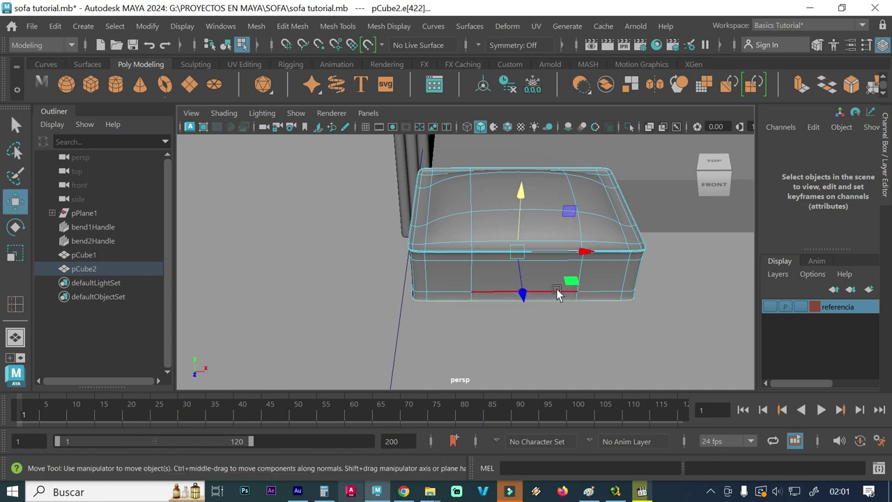
key("space")
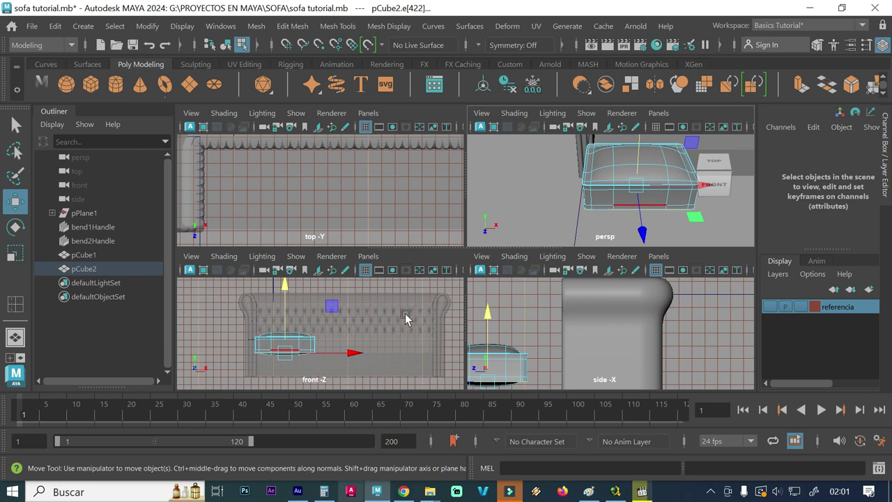
key("space")
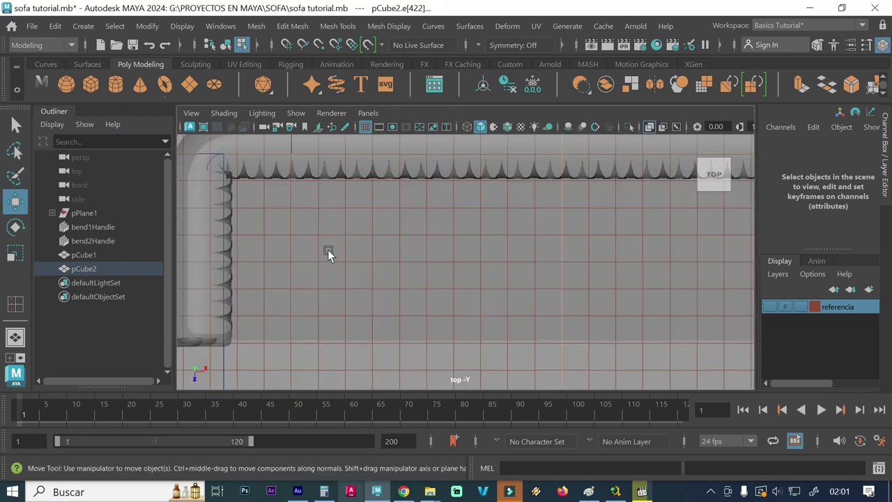
scroll(345, 284, "down", 3)
scroll(359, 271, "down", 1)
middle_click_drag(365, 248, 397, 195, "alt")
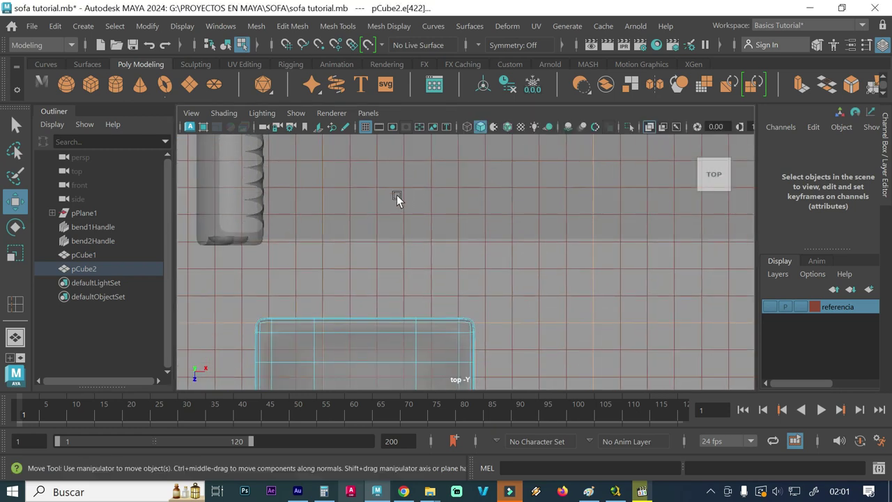
middle_click_drag(393, 278, 461, 220, "alt")
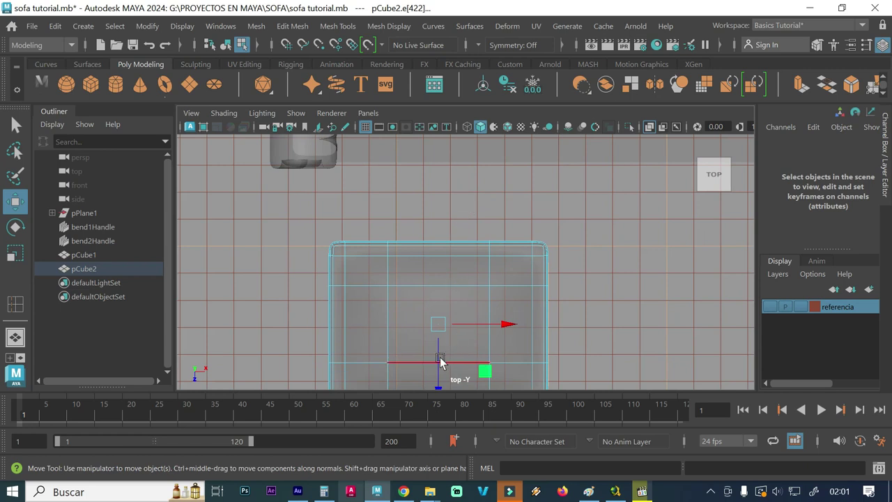
left_click_drag(436, 360, 451, 181)
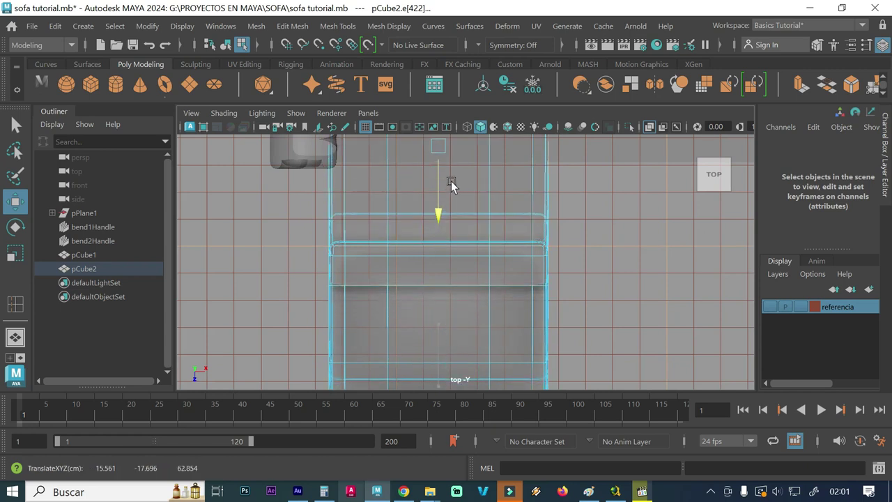
Trial-lower the cushion's edges in perspective, undo it, and return to Object Mode
key("space")
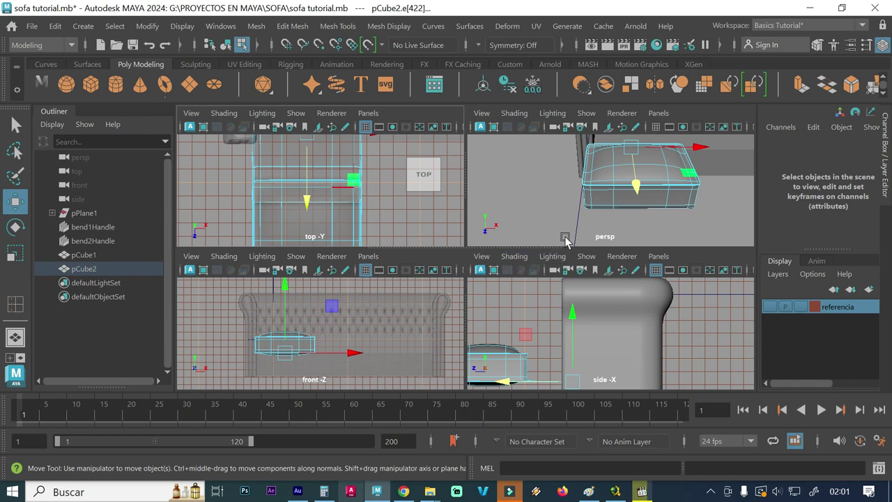
key("space")
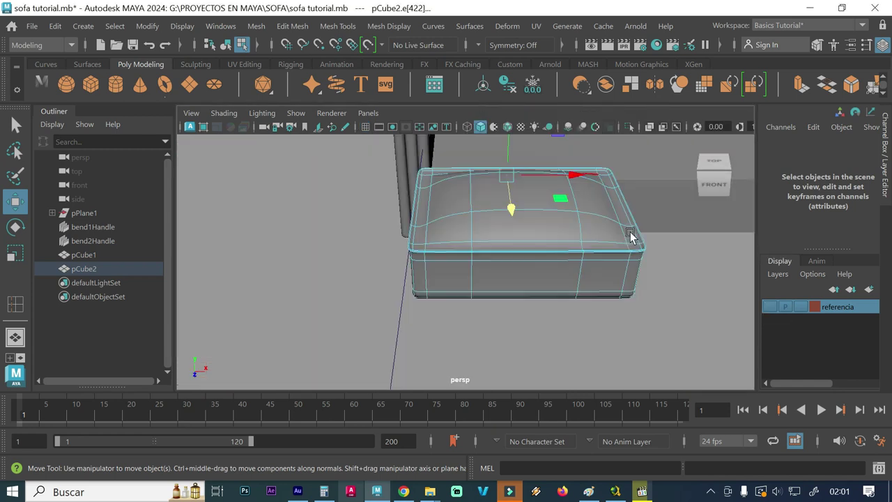
right_click_drag(618, 235, 425, 235, "alt")
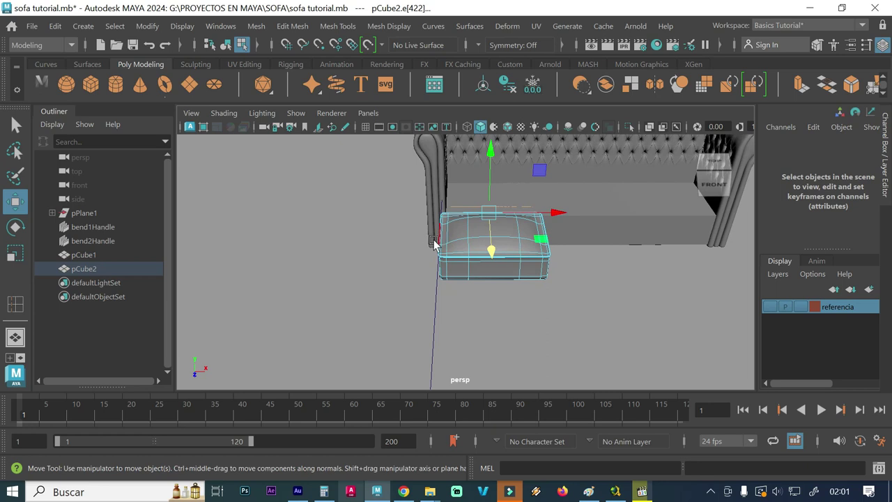
left_click_drag(491, 252, 505, 433)
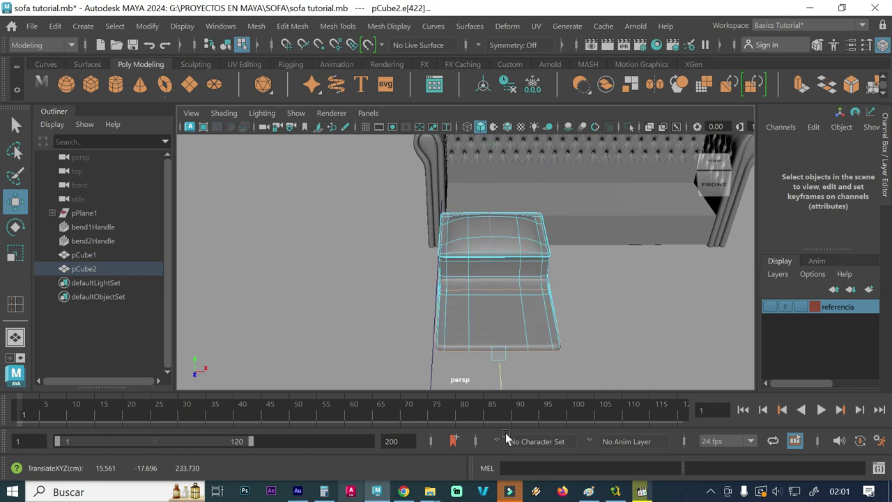
key("ctrl+z")
key("ctrl+z")
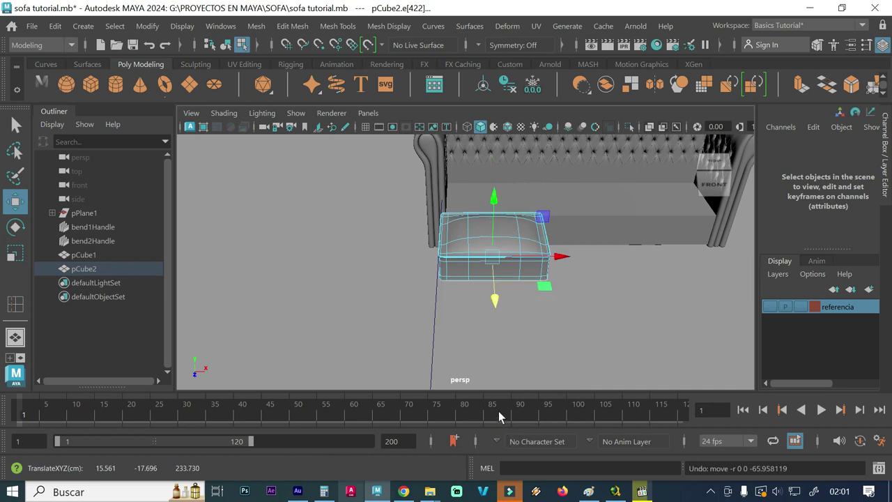
mouse_move(457, 238)
right_mouse_down()
mouse_move(523, 44)
mouse_move(526, 66)
right_mouse_up()
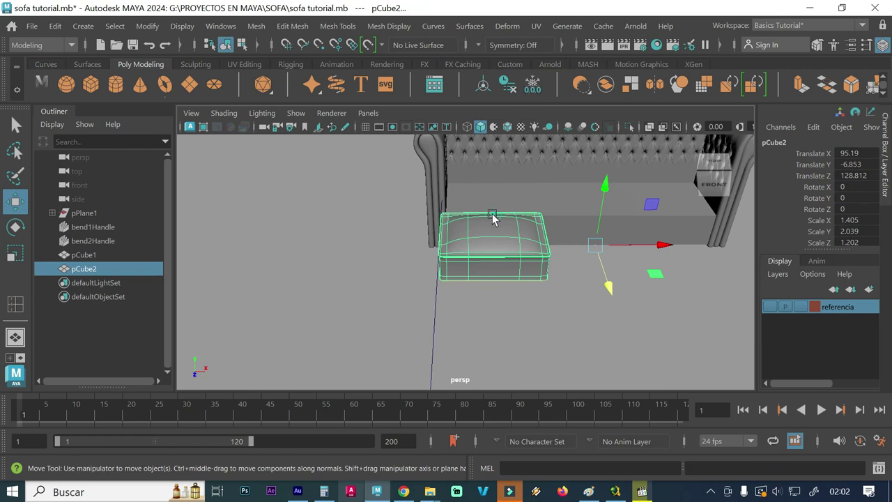
Center the cushion's pivot and slide it back in Z onto the sofa seat
left_click(147, 25)
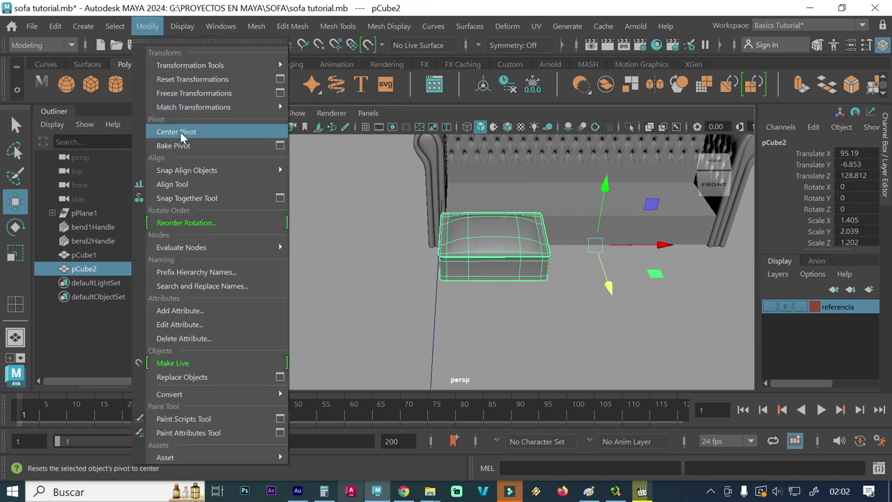
left_click(175, 132)
left_click_drag(494, 284, 480, 220)
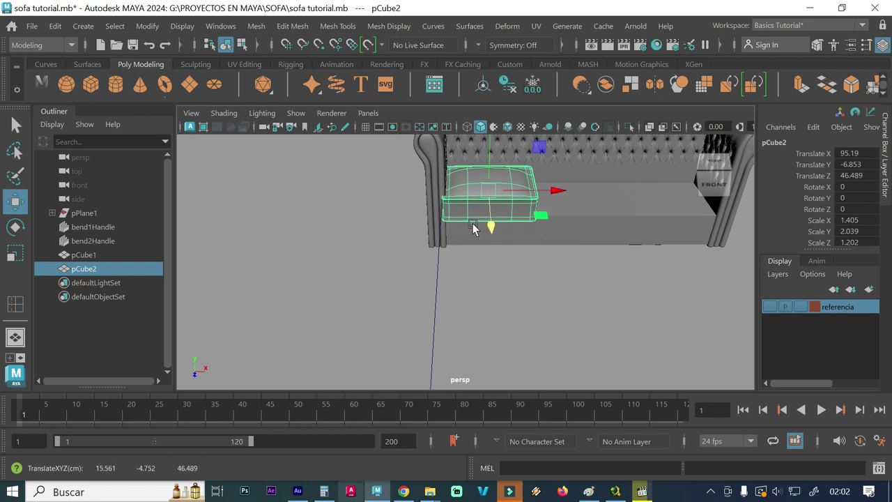
key("space")
key("space")
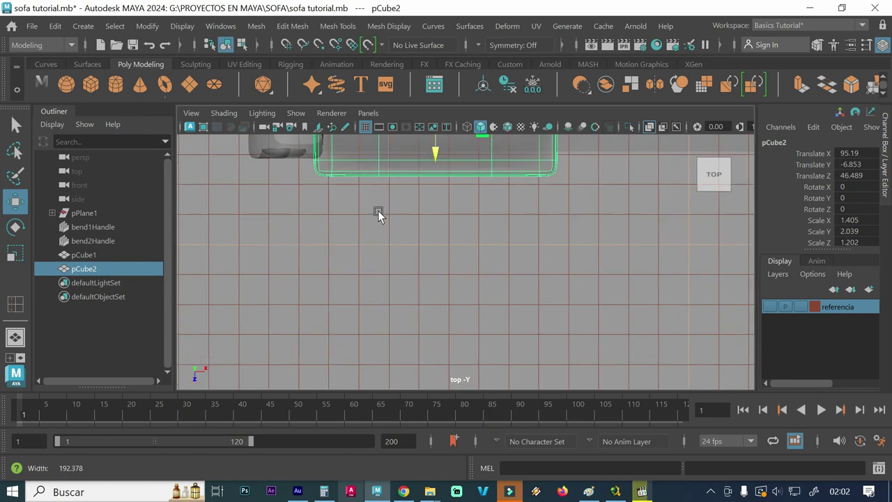
scroll(450, 317, "up", 3)
scroll(463, 272, "down", 1)
scroll(474, 261, "down", 1)
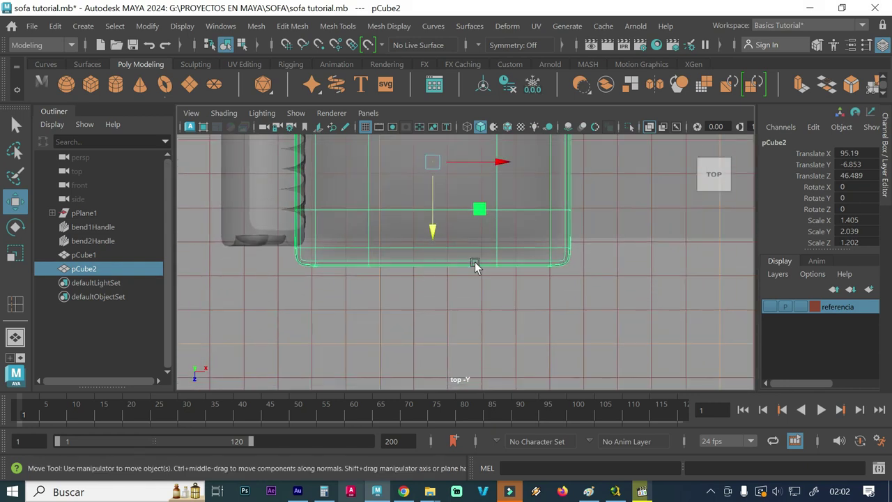
scroll(419, 261, "down", 1)
scroll(415, 250, "down", 1)
middle_click_drag(416, 249, 404, 335, "alt")
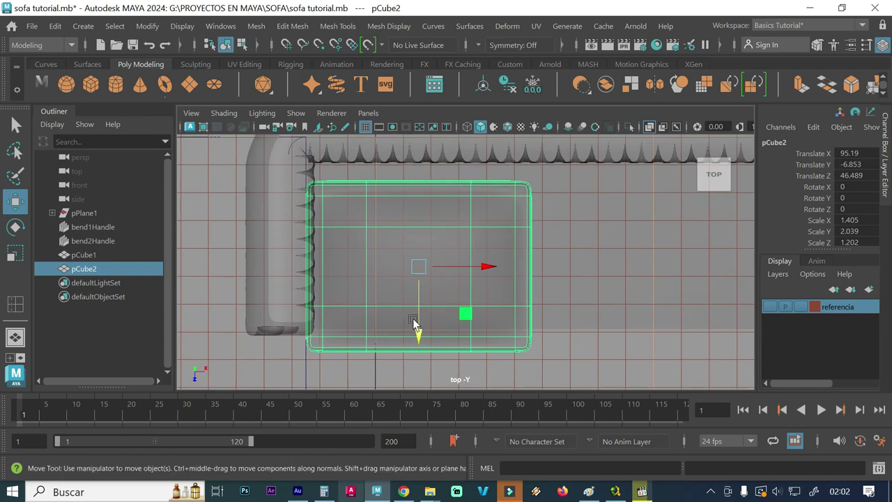
left_click_drag(417, 335, 418, 321)
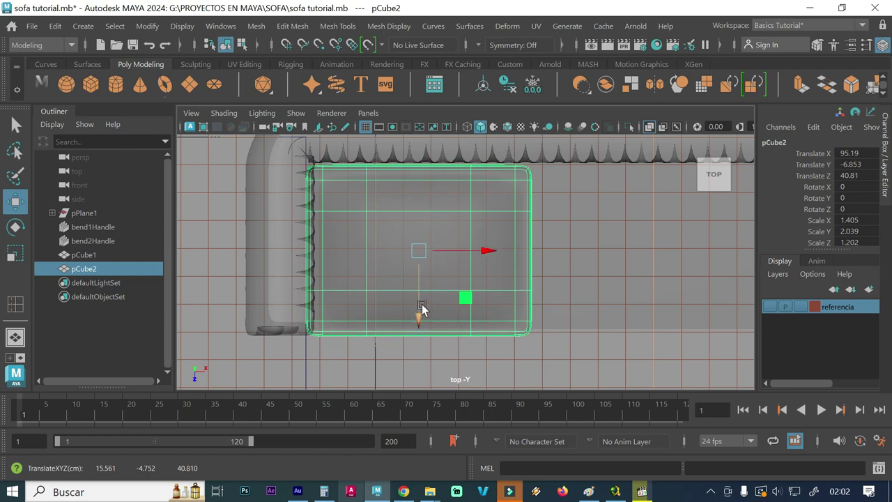
Narrow the cushion to Scale X 1.353 and shift it to Translate X 97.529
key("r")
left_click_drag(483, 250, 481, 250)
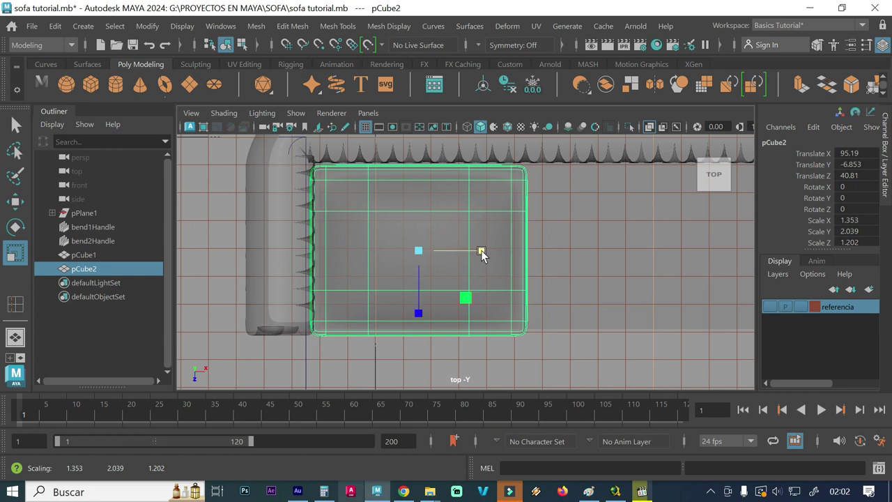
key("w")
left_click_drag(483, 251, 490, 253)
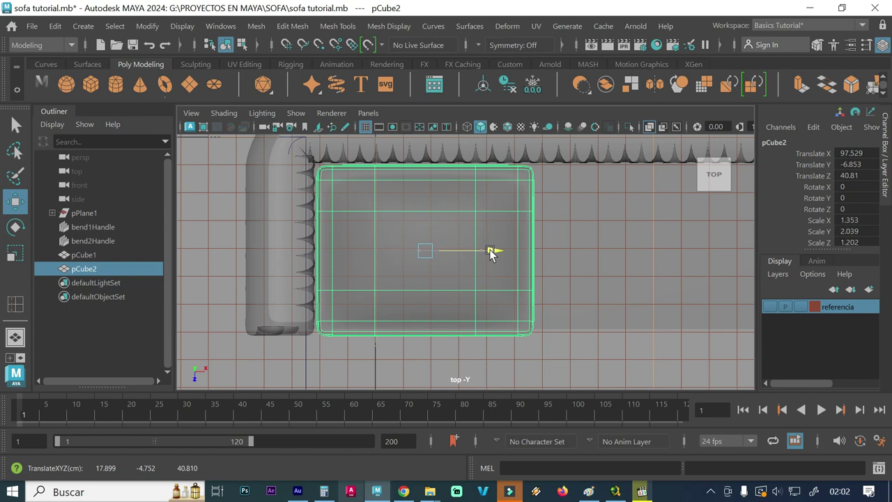
Duplicate the cushion twice, placing the copies in the middle and right of the seat
middle_click_drag(487, 281, 367, 263, "alt")
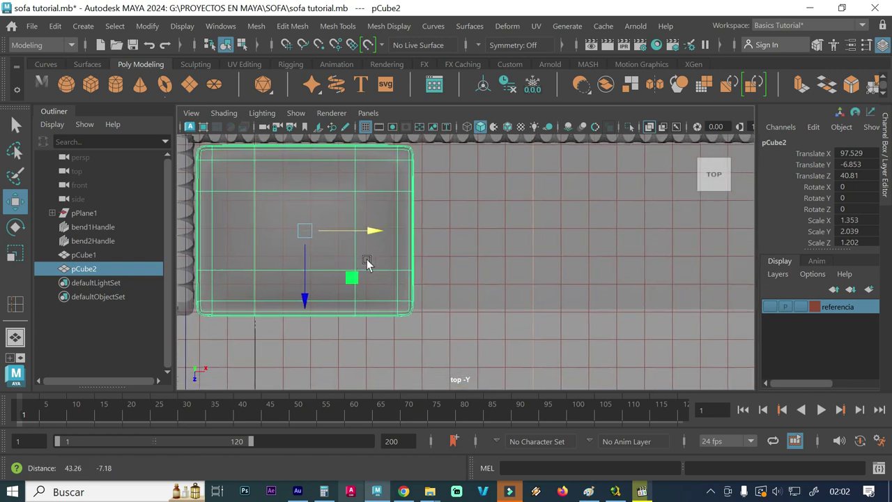
scroll(451, 261, "down", 3)
middle_click_drag(472, 255, 419, 262, "alt")
key("ctrl+d")
mouse_move(350, 239)
left_mouse_down()
mouse_move(537, 240)
mouse_move(519, 240)
left_mouse_up()
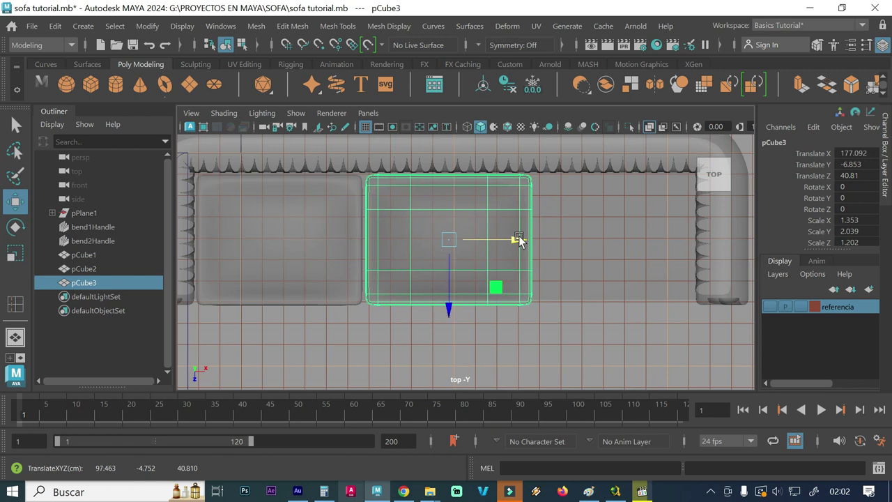
key("ctrl+d")
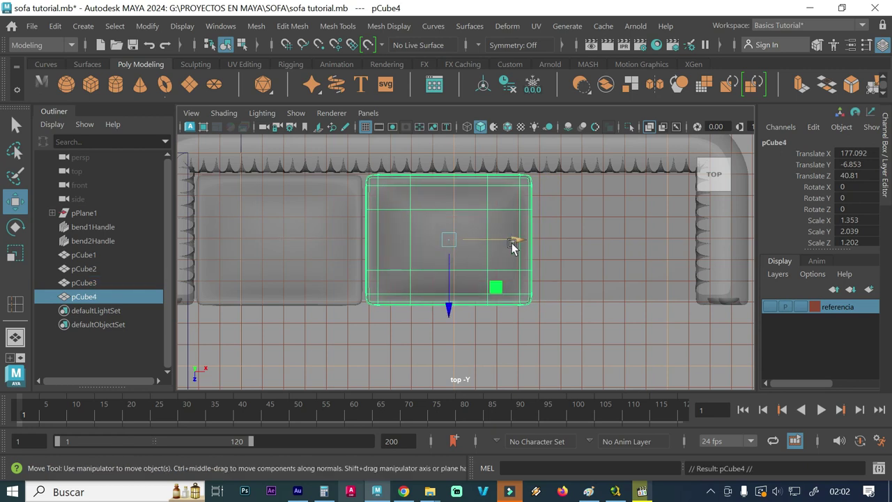
left_click_drag(512, 248, 674, 252)
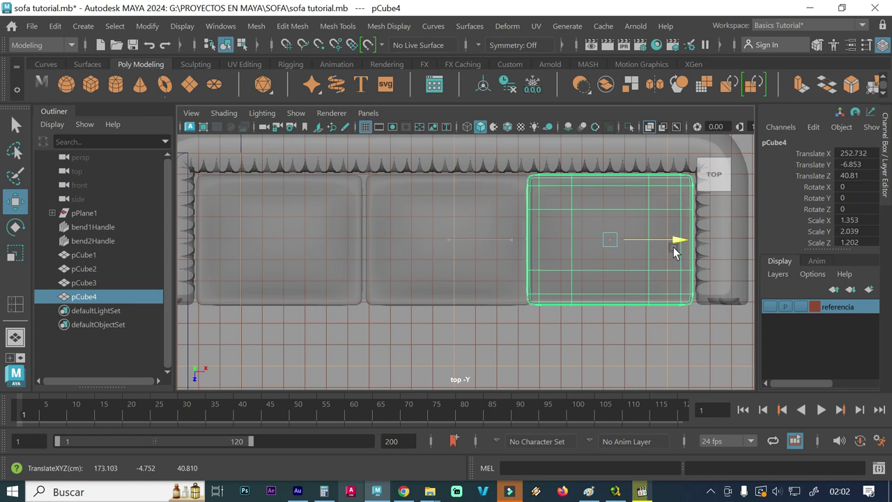
left_click_drag(674, 252, 676, 250)
middle_click_drag(620, 254, 569, 255, "alt")
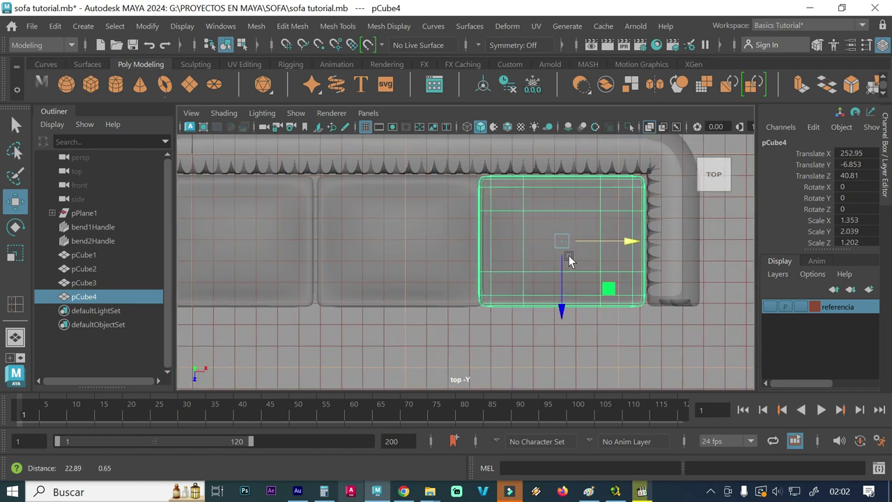
Shift the middle cushion slightly left and narrow the right cushion to Scale X 1.303
left_click(393, 247)
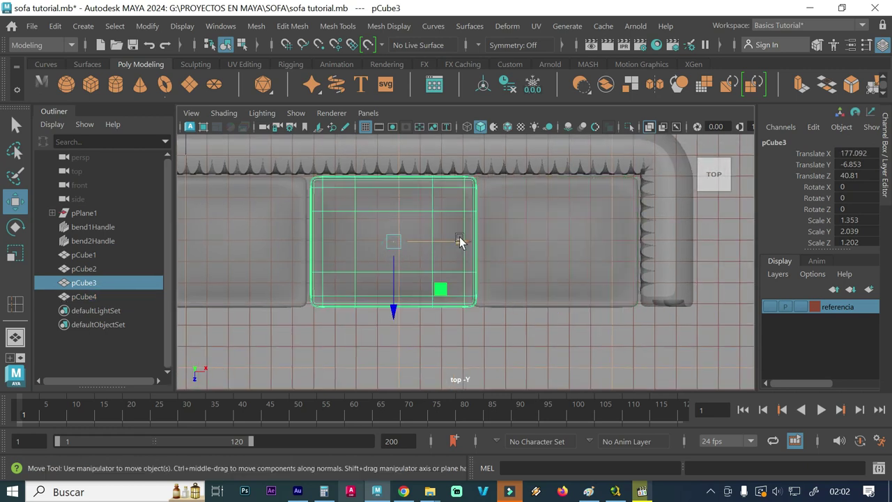
left_click_drag(459, 241, 459, 242)
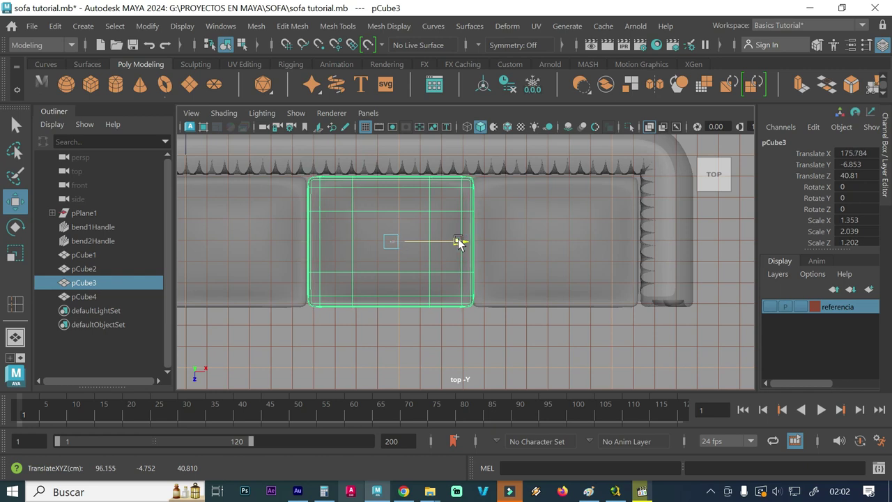
left_click(534, 242)
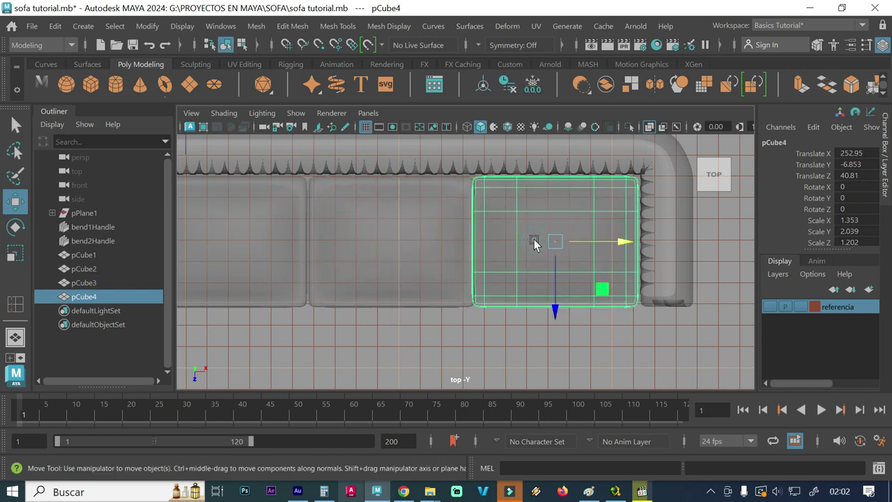
scroll(574, 260, "up", 2)
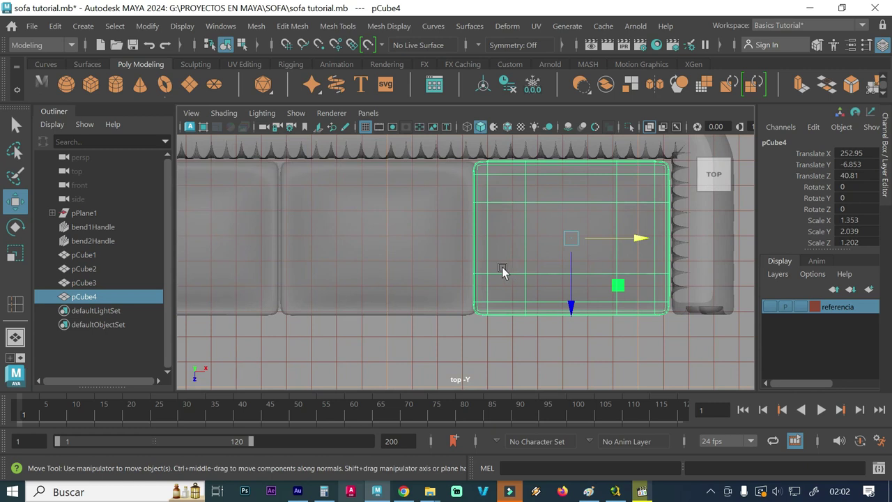
key("r")
left_click_drag(632, 239, 629, 240)
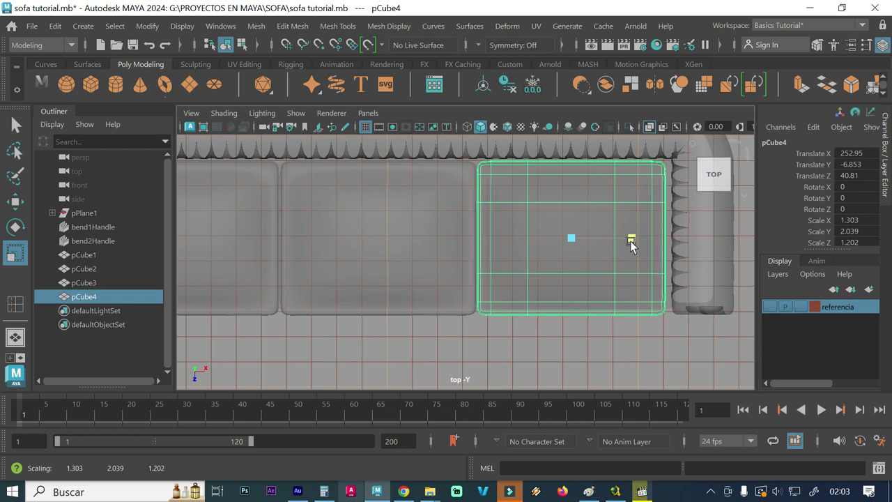
Narrow the middle cushion slightly and shift the right cushion a little right
left_click(412, 245)
left_click_drag(440, 237, 439, 239)
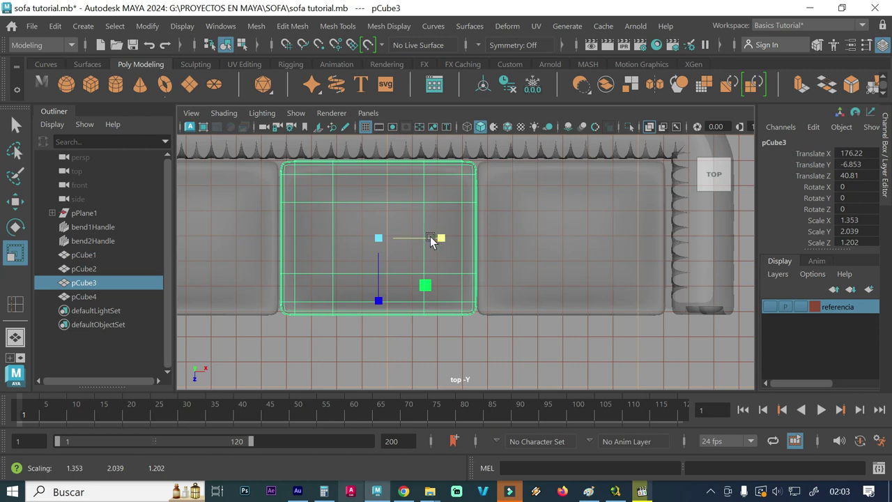
left_click_drag(440, 237, 439, 239)
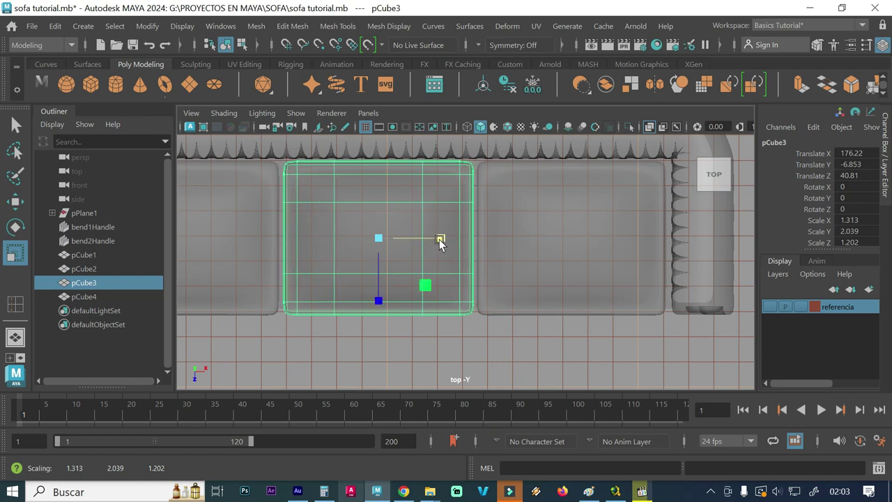
key("w")
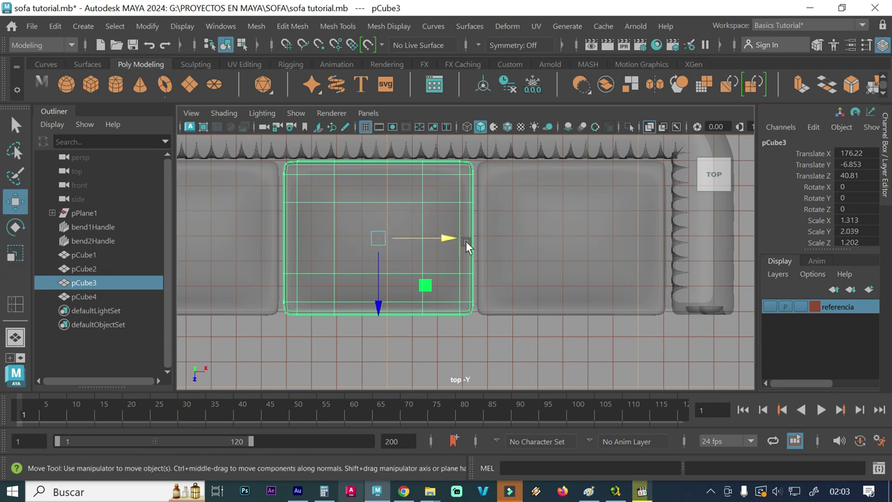
left_click(559, 253)
left_click_drag(629, 239, 637, 239)
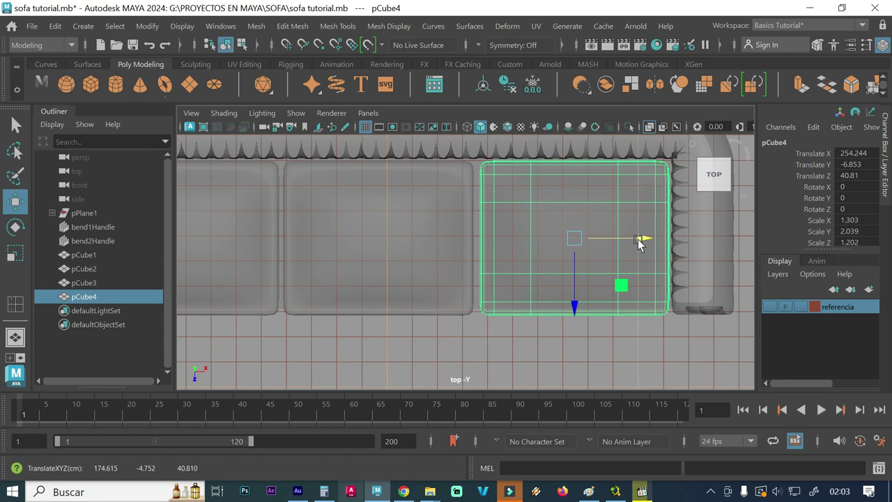
Widen the middle cushion slightly, nudge pCube4 to Translate X 254.429, and view in perspective
left_click(433, 248)
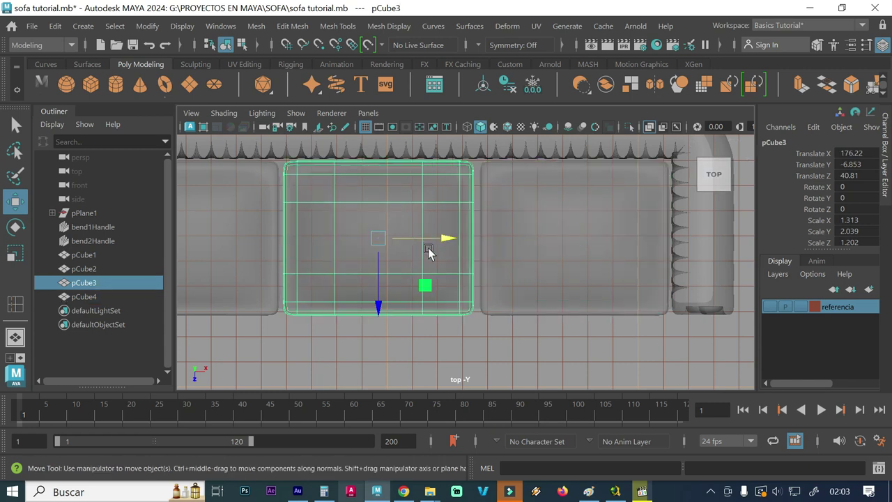
key("r")
left_click_drag(442, 241, 444, 239)
key("w")
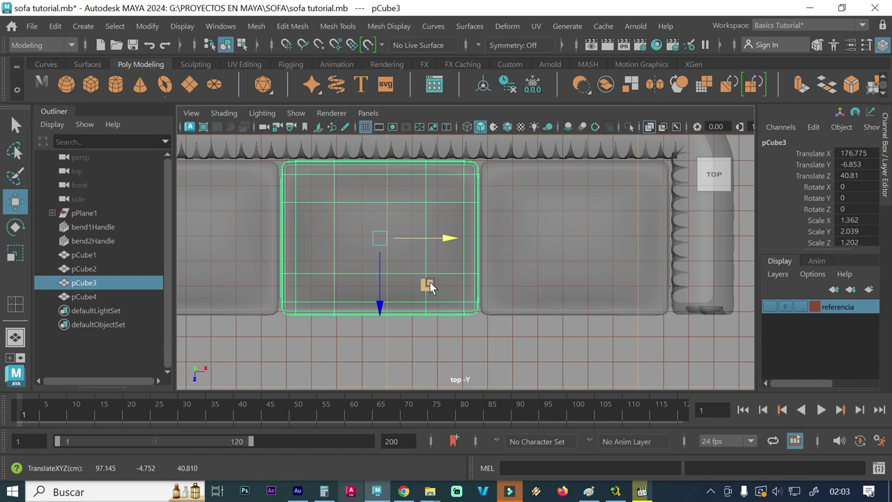
left_click(613, 275)
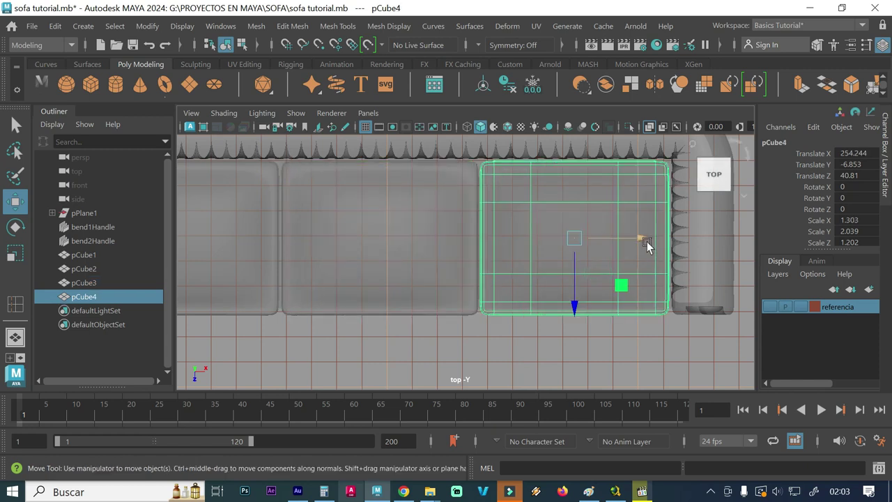
left_click_drag(646, 241, 647, 241)
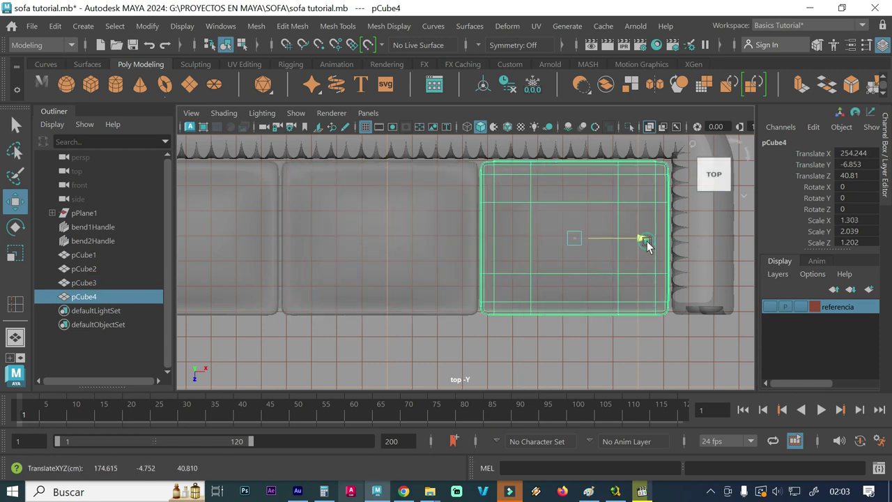
left_click(418, 252)
scroll(441, 299, "down", 2)
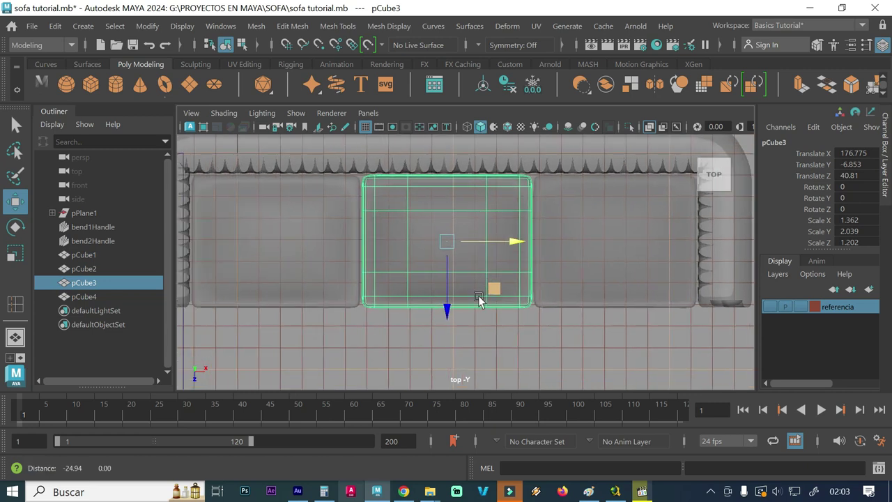
key("space")
key("space")
mouse_move(536, 222)
left_mouse_down("alt")
mouse_move(384, 231)
mouse_move(441, 291)
left_mouse_up("alt")
Select cushions pCube2, pCube3 and pCube4 and scale their height down
left_click(446, 299)
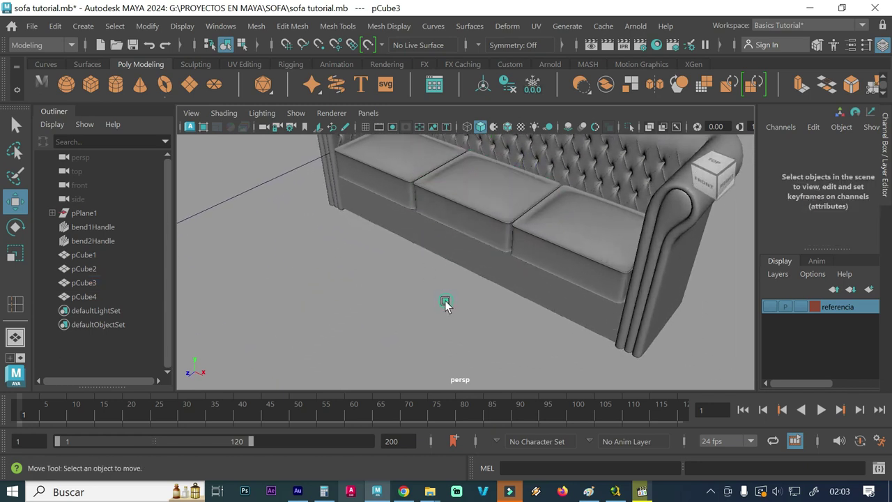
right_click_drag(479, 297, 453, 293, "alt")
mouse_move(453, 292)
left_mouse_down("alt")
mouse_move(400, 304)
mouse_move(385, 323)
mouse_move(395, 329)
mouse_move(501, 283)
mouse_move(485, 269)
left_mouse_up("alt")
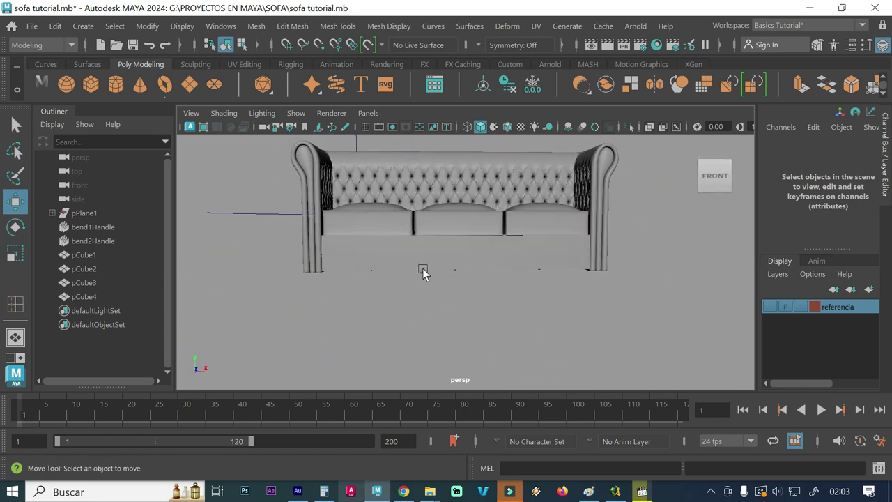
scroll(453, 271, "up", 3)
right_click_drag(383, 271, 389, 323, "alt")
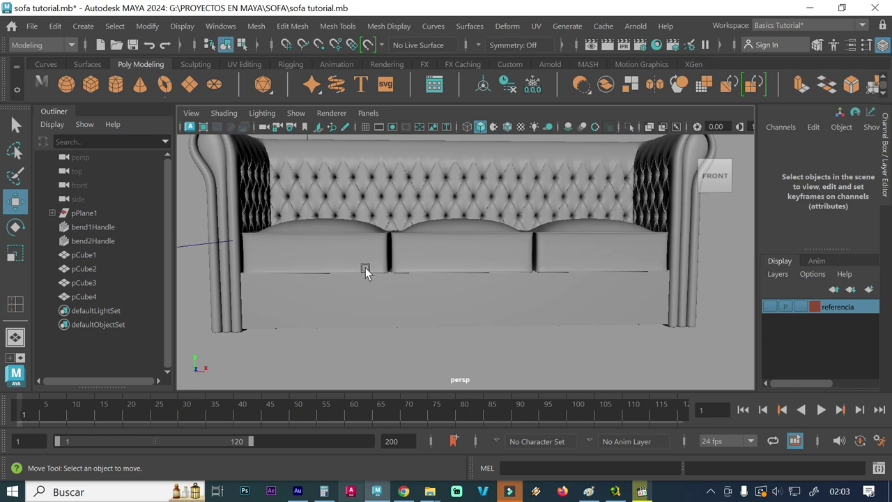
left_click(362, 260)
key("alt")
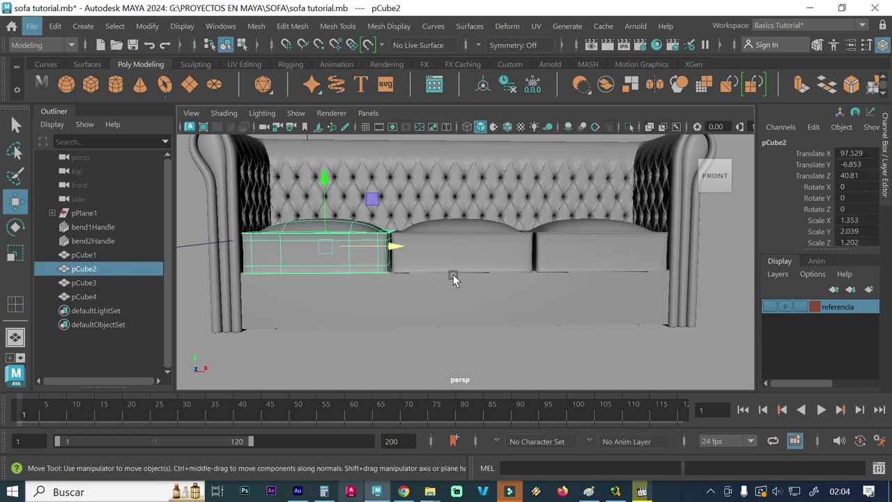
left_click(466, 254, "shift")
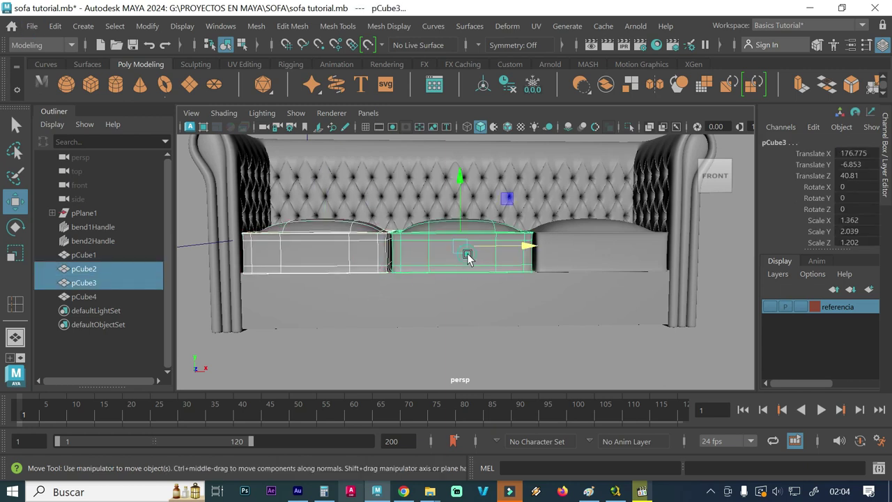
left_click(555, 255, "shift")
key("r")
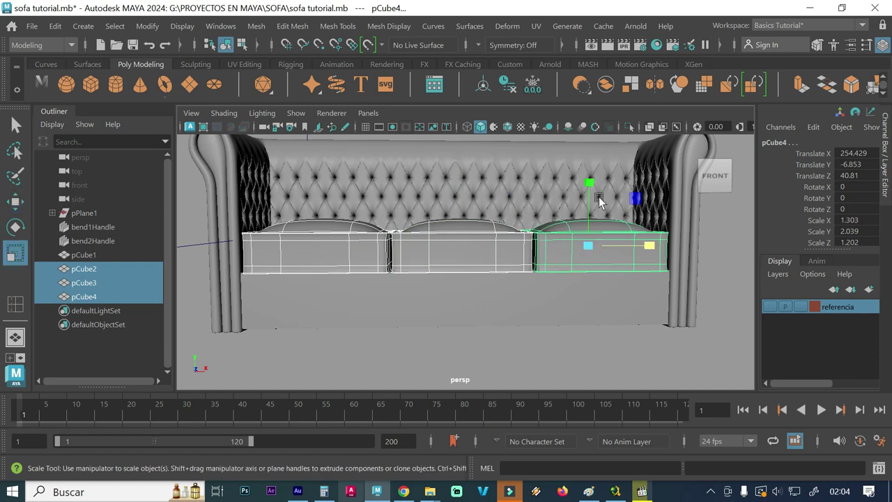
left_click(591, 183)
left_click_drag(591, 183, 595, 200)
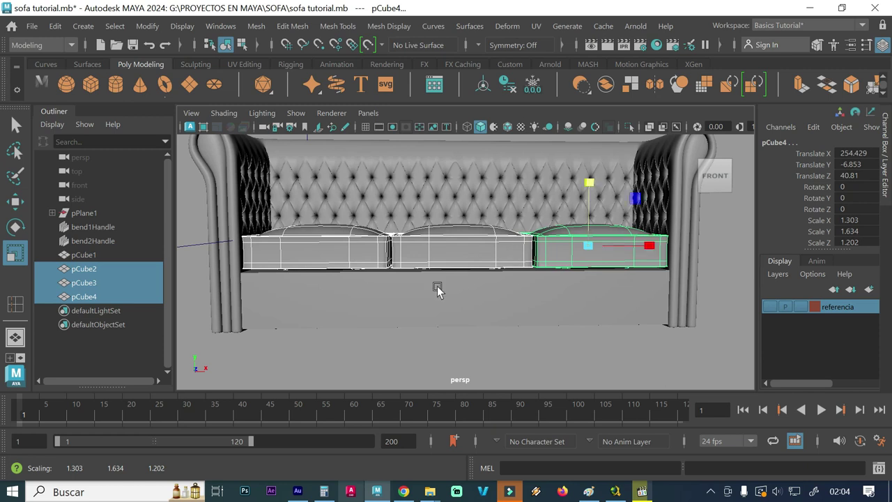
Undo the height reduction and raise the three cushions to Translate Y -4.21
left_click(409, 335)
mouse_move(408, 335)
left_mouse_down("alt")
mouse_move(449, 334)
mouse_move(435, 339)
left_mouse_up("alt")
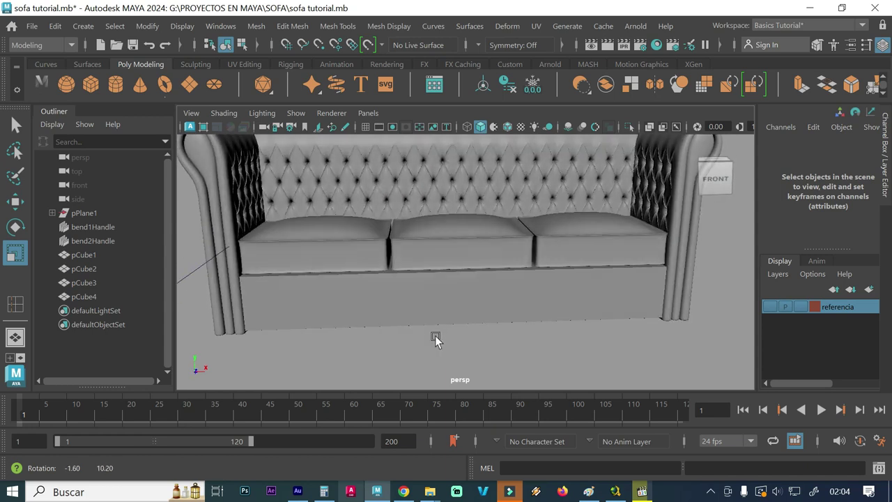
key("ctrl+z")
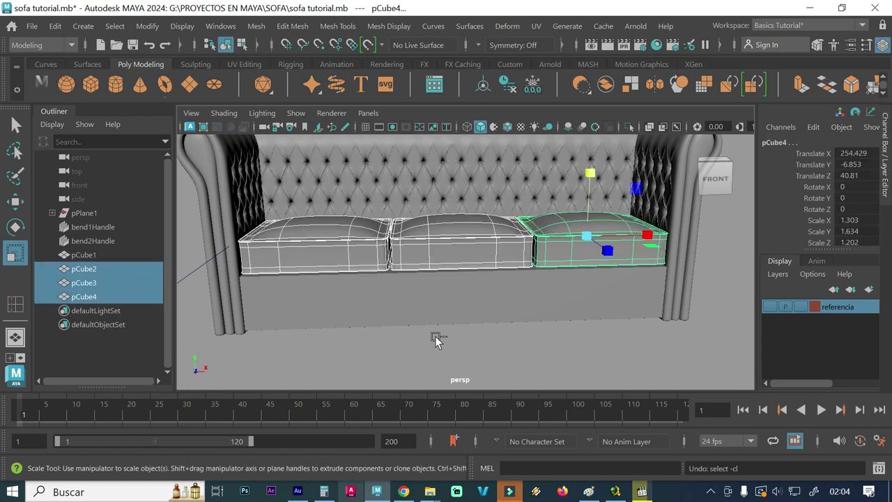
key("ctrl+z")
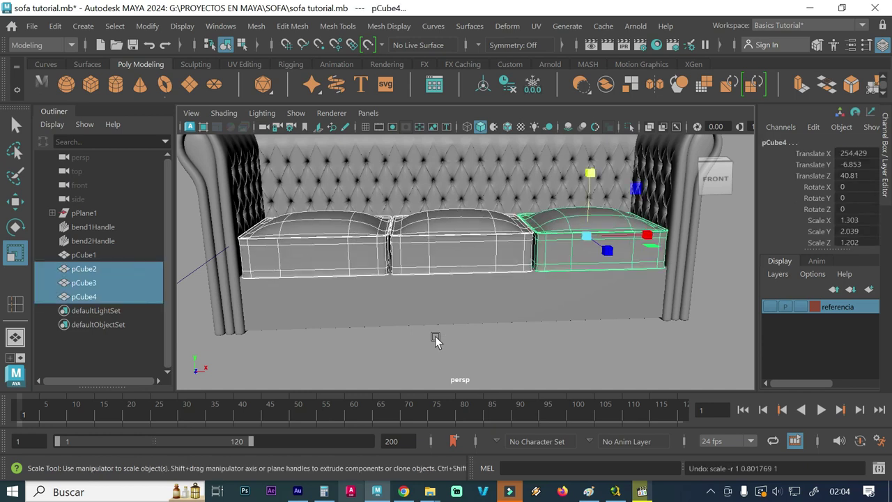
key("w")
left_click_drag(590, 185, 581, 175)
left_click_drag(490, 253, 482, 241, "alt")
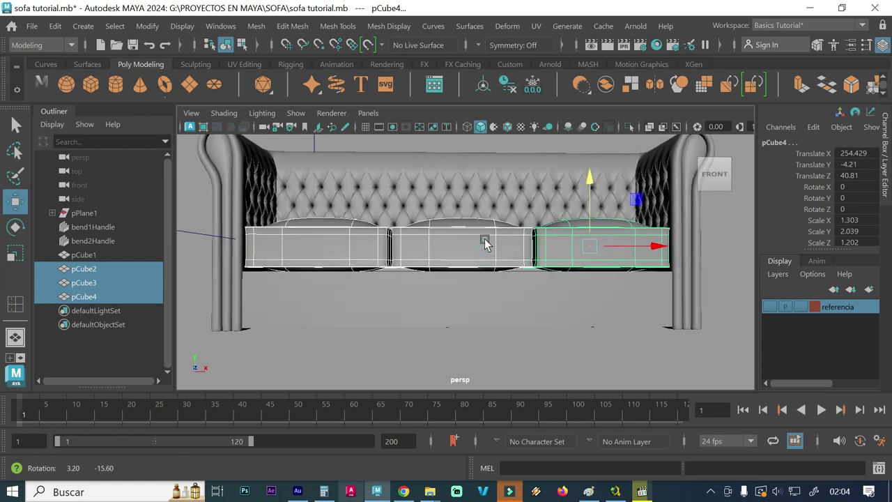
right_click_drag(315, 272, 423, 282, "alt")
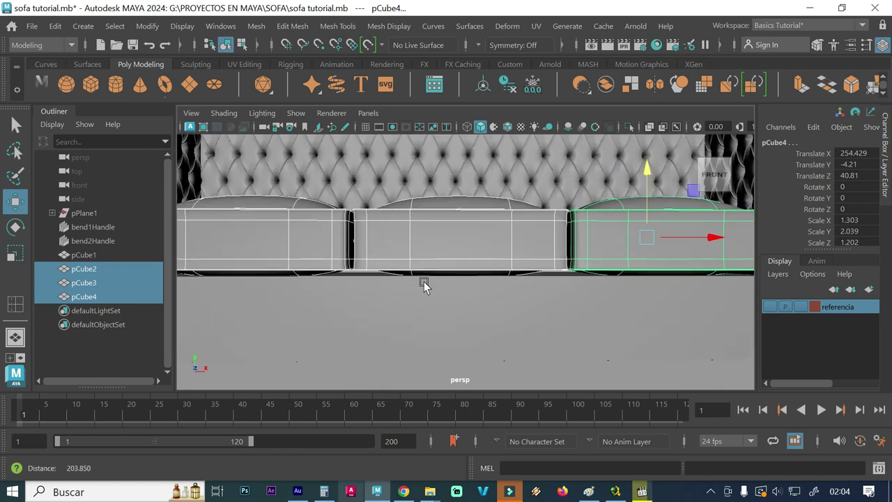
left_click_drag(423, 282, 418, 286, "alt")
right_click_drag(477, 287, 414, 283, "alt")
left_click_drag(414, 282, 420, 299, "alt")
left_click_drag(446, 253, 467, 197, "alt")
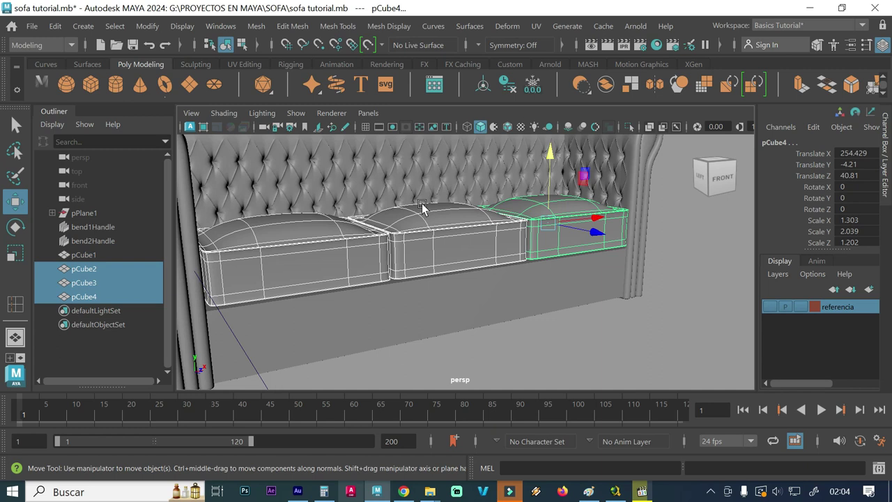
Save the scene as sofa tutorial.mb
left_click(42, 26)
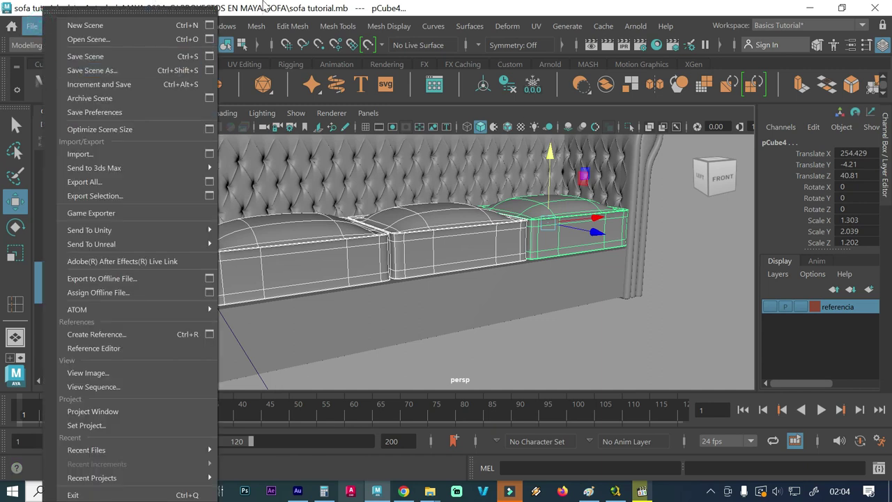
left_click(264, 5)
left_click(56, 27)
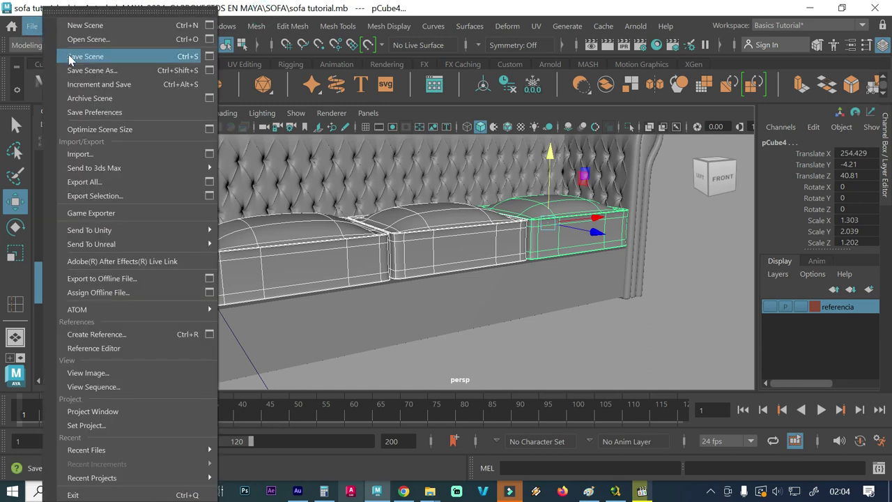
left_click(70, 57)
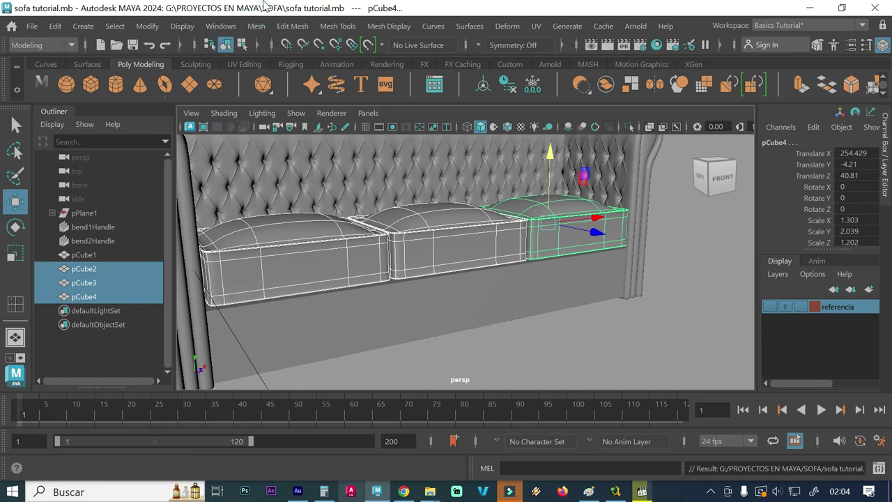
Push the sofa base box pCube1 forward along Z to 93.929
left_click(468, 340)
mouse_move(471, 330)
left_mouse_down("alt")
mouse_move(556, 310)
mouse_move(533, 308)
left_mouse_up("alt")
left_click(471, 304)
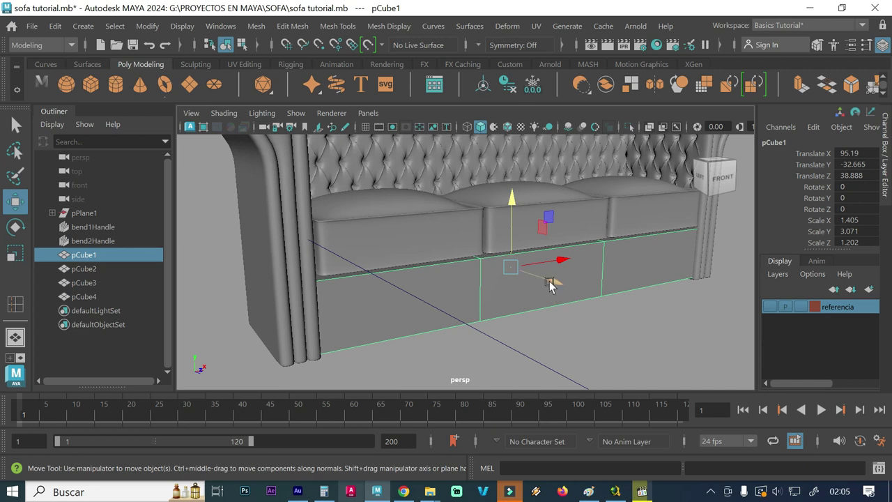
left_click_drag(549, 284, 624, 340)
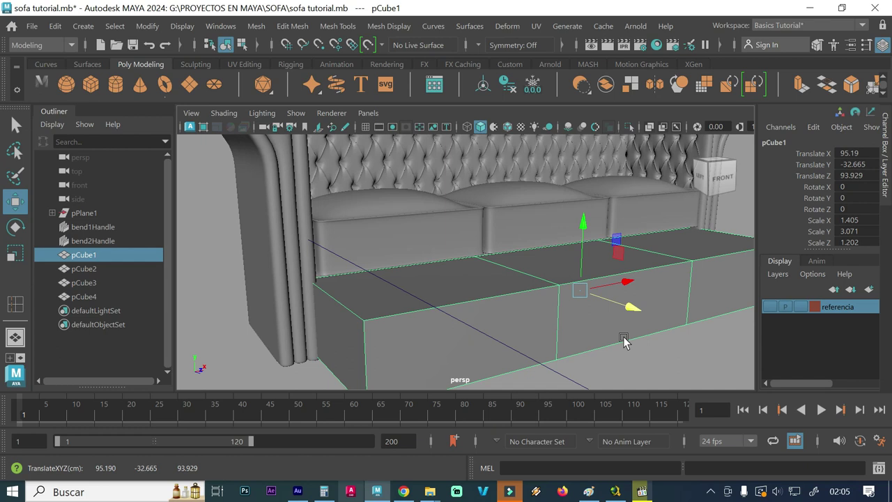
Create a 190×50 polygon plane with 30×5 subdivisions
left_click(83, 25)
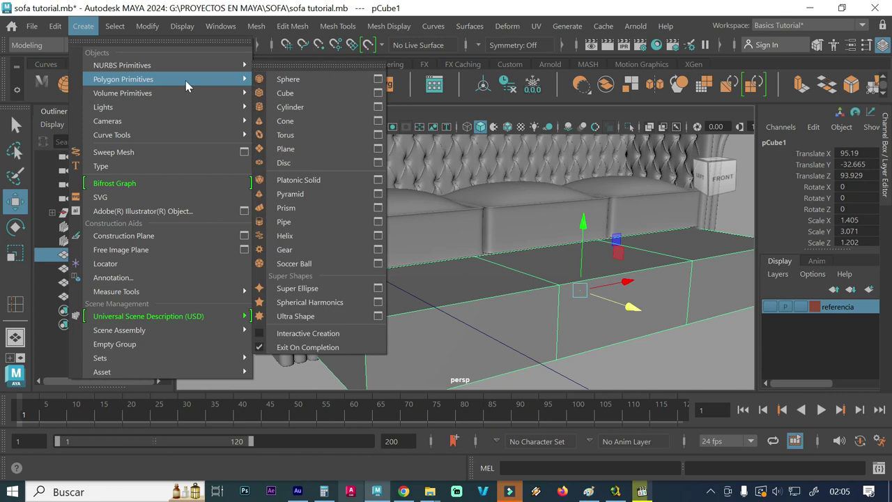
mouse_move(123, 79)
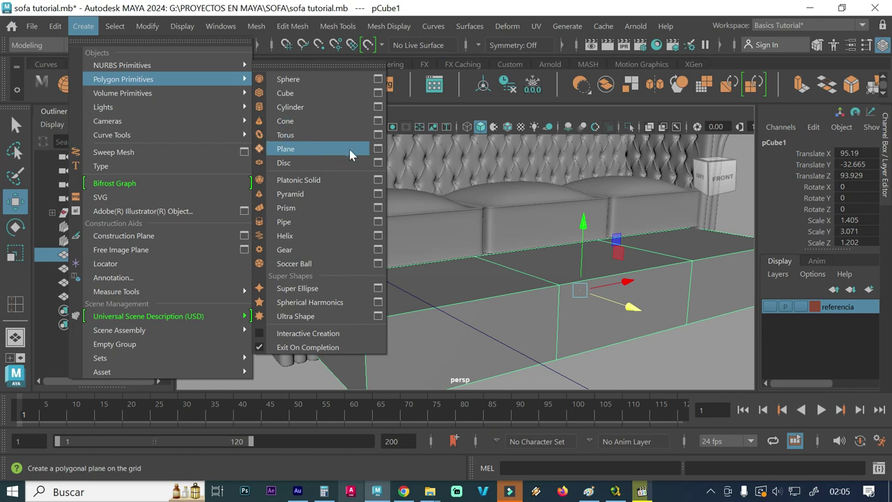
left_click(376, 151)
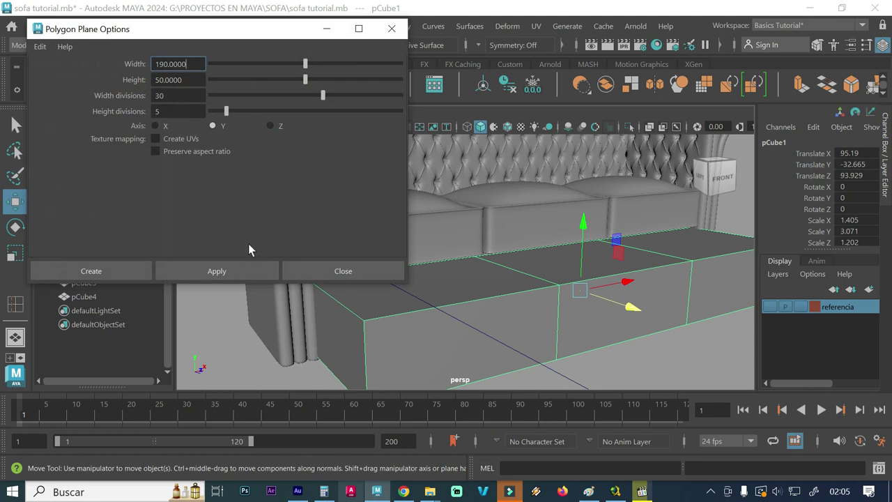
left_click(247, 270)
left_click(315, 270)
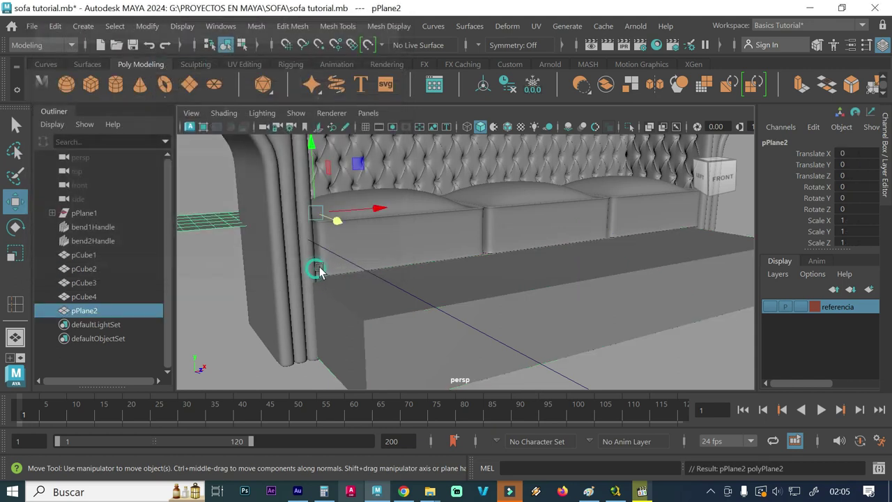
Move the new plane out in front of the sofa
right_click_drag(454, 284, 342, 281, "alt")
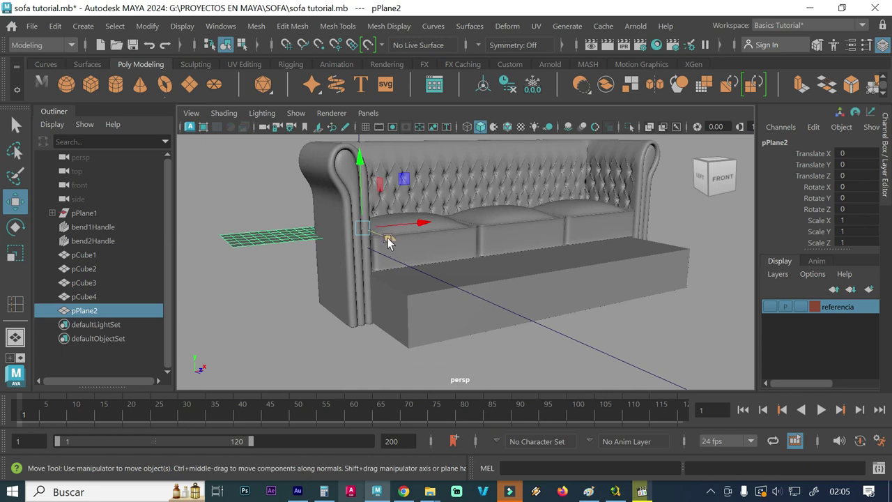
left_click_drag(388, 240, 566, 385)
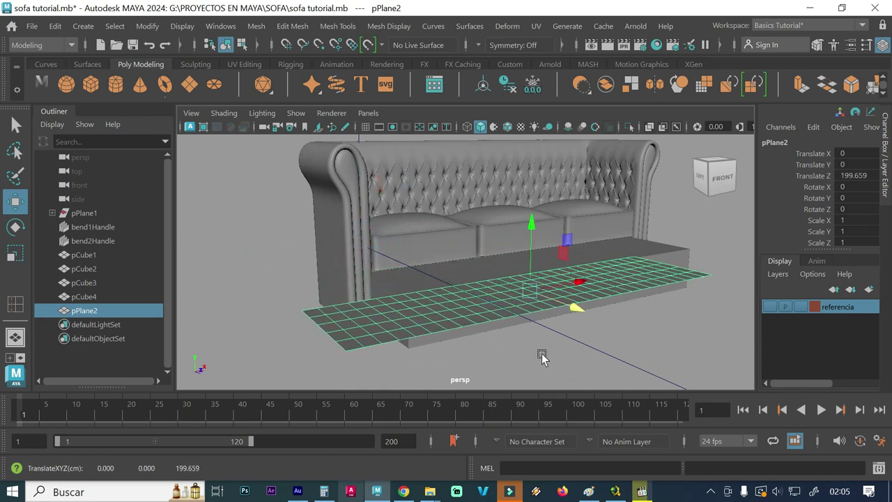
left_click(541, 353)
mouse_move(475, 324)
left_mouse_down("alt")
mouse_move(506, 301)
mouse_move(479, 341)
mouse_move(463, 342)
left_mouse_up("alt")
left_click(467, 338)
mouse_move(471, 328)
right_mouse_down("alt")
mouse_move(506, 265)
mouse_move(507, 274)
right_mouse_up("alt")
Stand the plane upright with Rotate X set to 90
key("e")
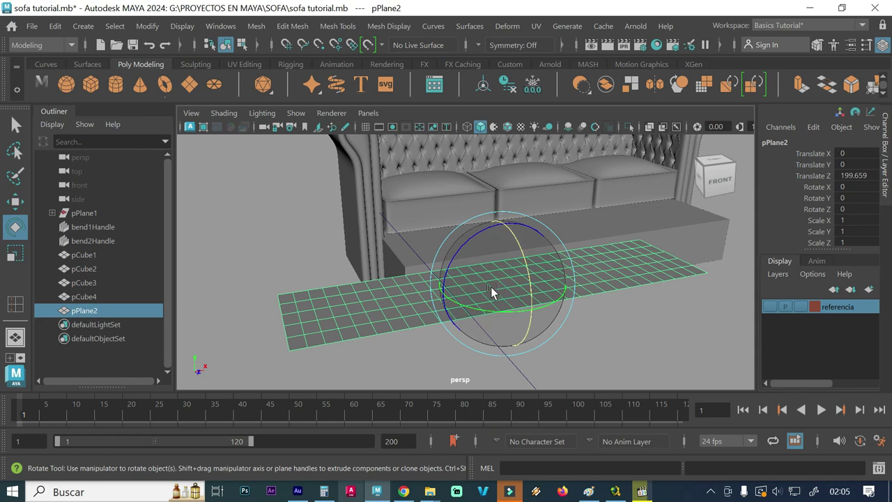
left_click_drag(514, 239, 524, 273)
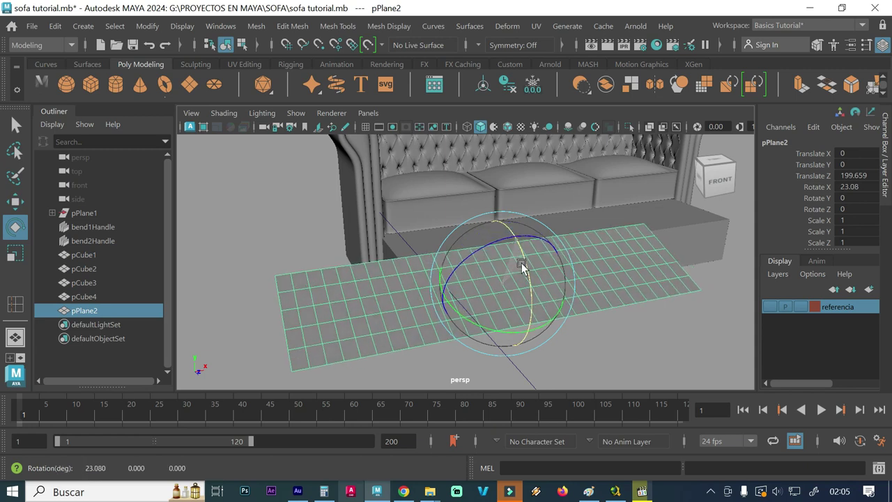
double_click(850, 187)
type("90")
key("Return")
Delete the sofa base box pCube1
mouse_move(501, 292)
left_mouse_down("alt")
mouse_move(462, 325)
mouse_move(438, 319)
mouse_move(449, 324)
mouse_move(578, 274)
left_mouse_up("alt")
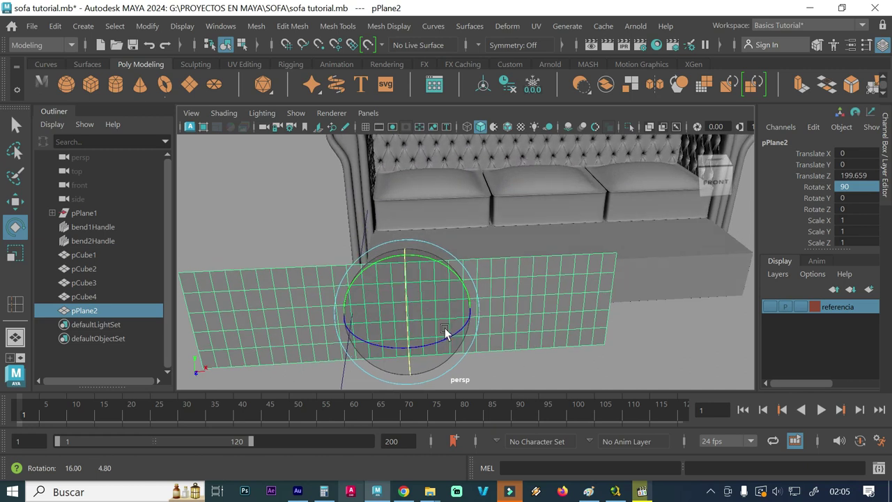
left_click(639, 263)
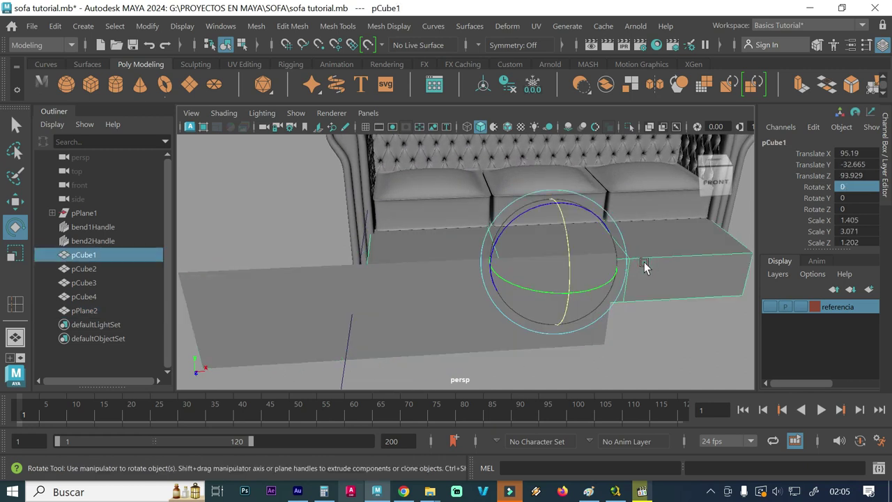
key("Delete")
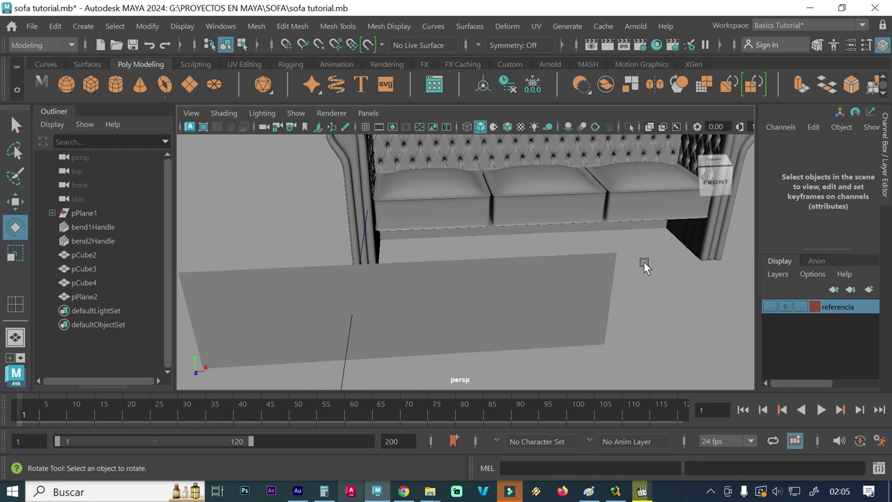
Slide the upright plane along X to 72.32, centring it under the cushions
left_click(582, 296)
key("w")
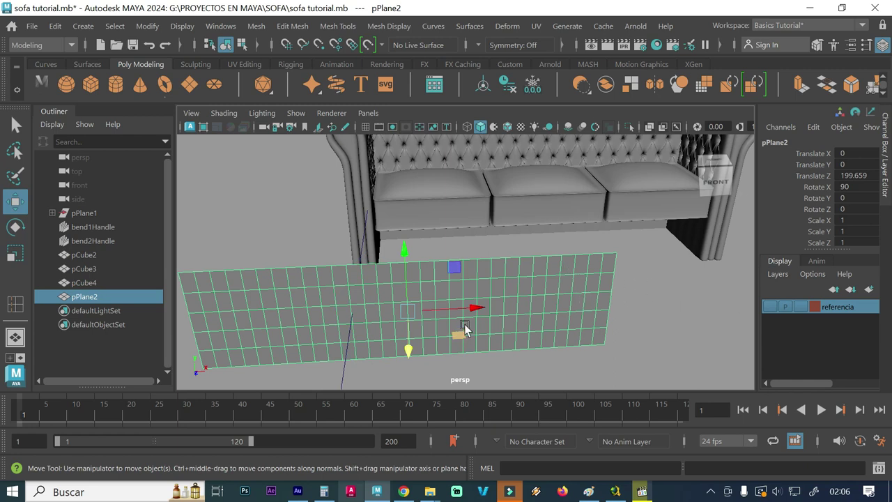
left_click_drag(475, 309, 627, 305)
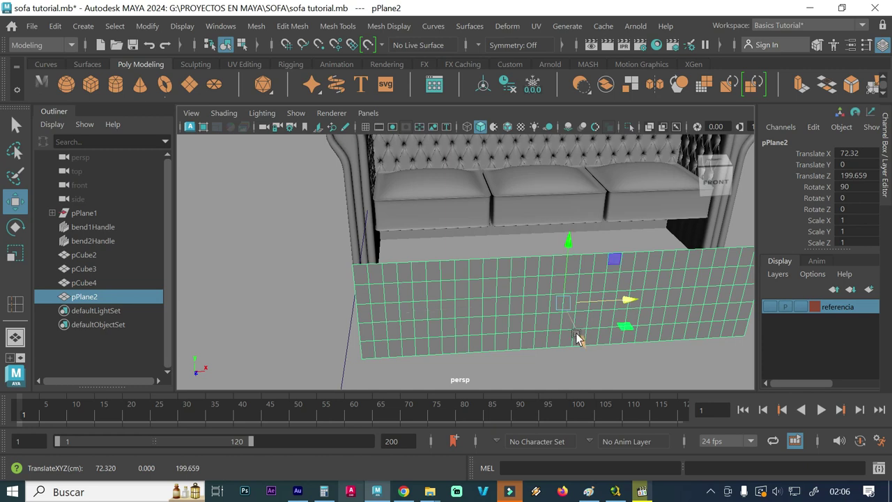
key("space")
key("space")
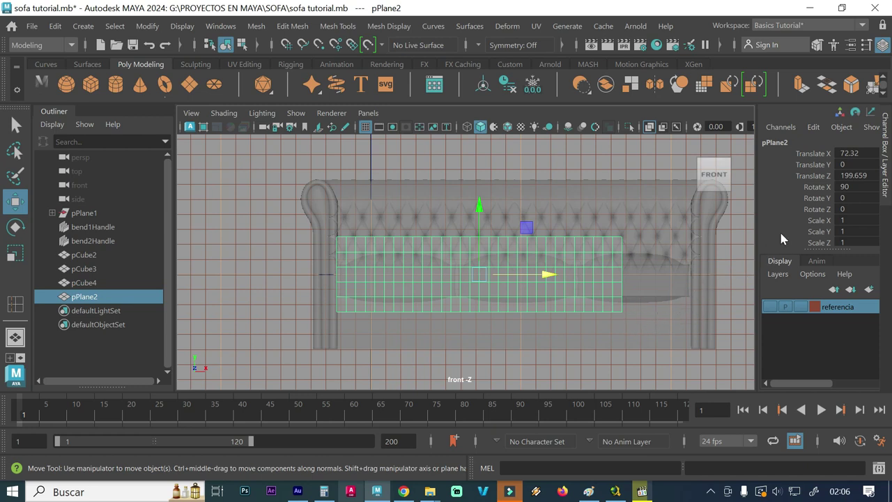
Set the plane's polyPlane2 Width to 220
scroll(781, 238, "down", 3)
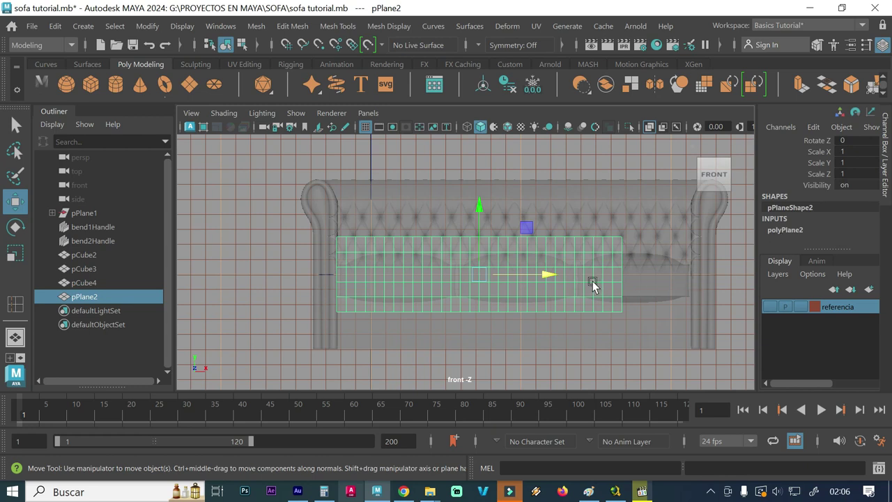
left_click(778, 235)
scroll(811, 216, "down", 3)
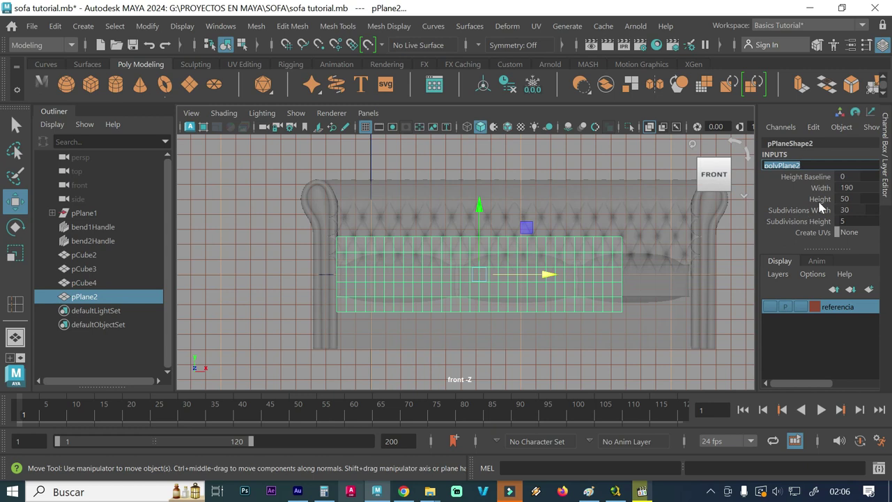
left_click(844, 187)
type("220")
key("Return")
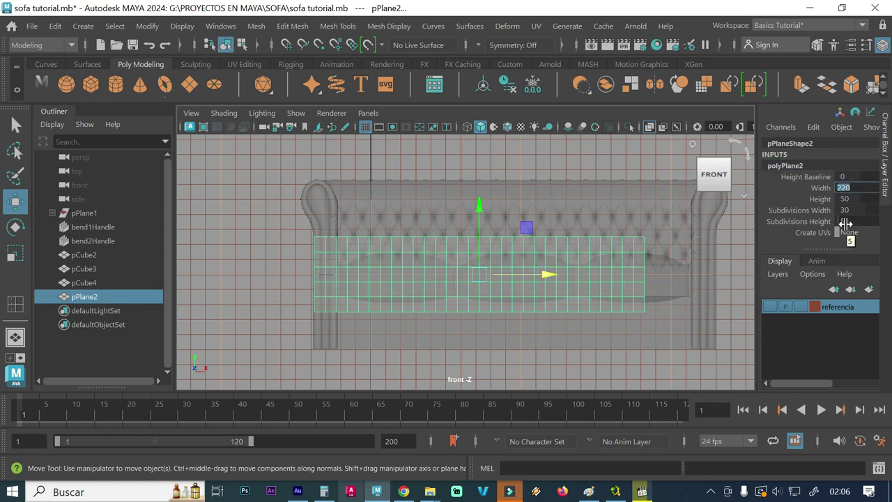
Shift the plane right and stretch it slightly in X to Scale X 1.059
mouse_move(547, 274)
left_mouse_down()
mouse_move(590, 275)
mouse_move(575, 277)
left_mouse_up()
key("r")
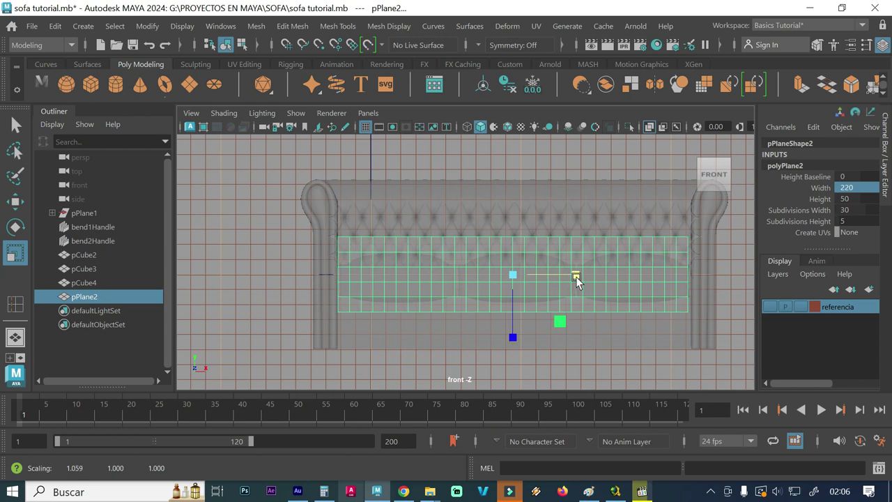
key("w")
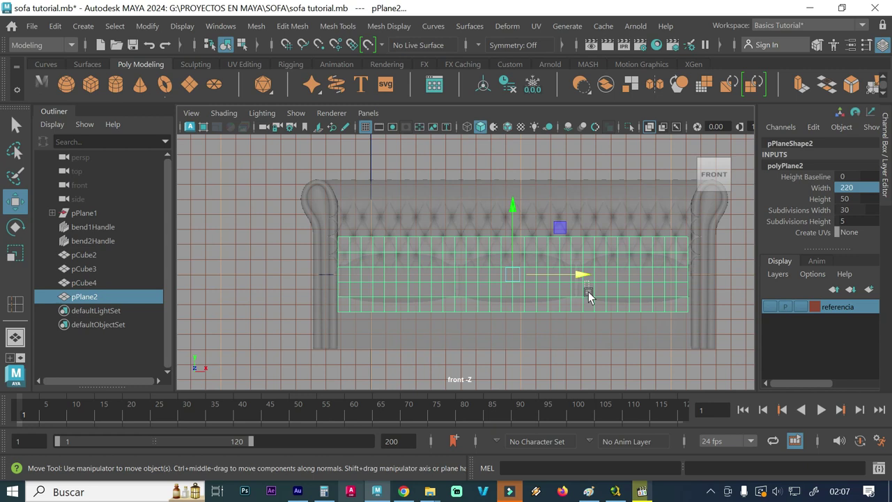
left_click(588, 291, "shift")
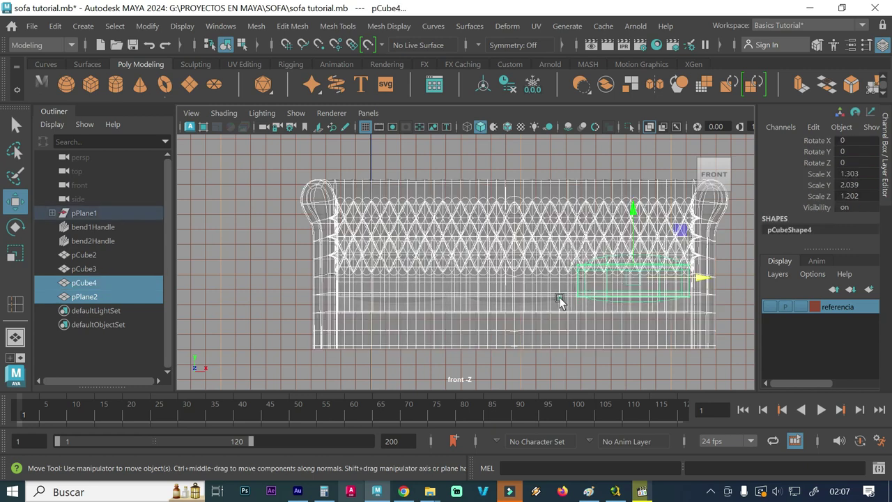
left_click(562, 299)
left_click_drag(587, 273, 588, 275)
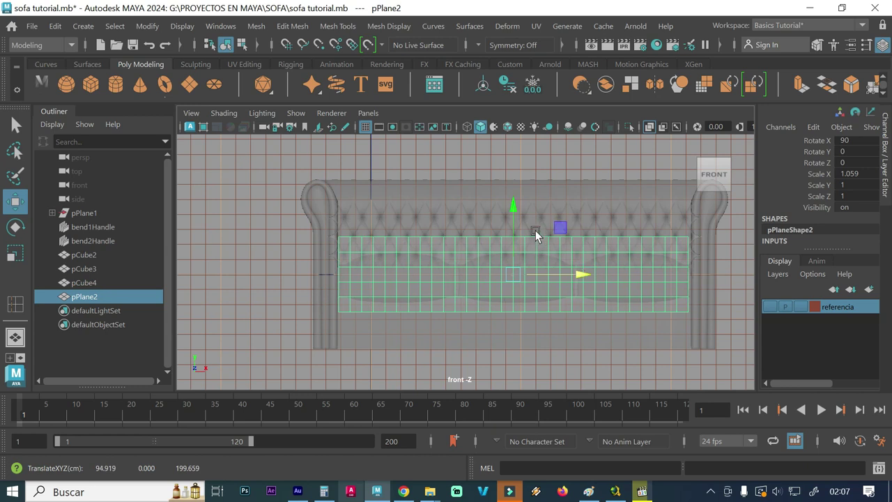
Lower the plane to Y -23.527 and return to a full-size perspective view
left_click_drag(515, 209, 512, 243)
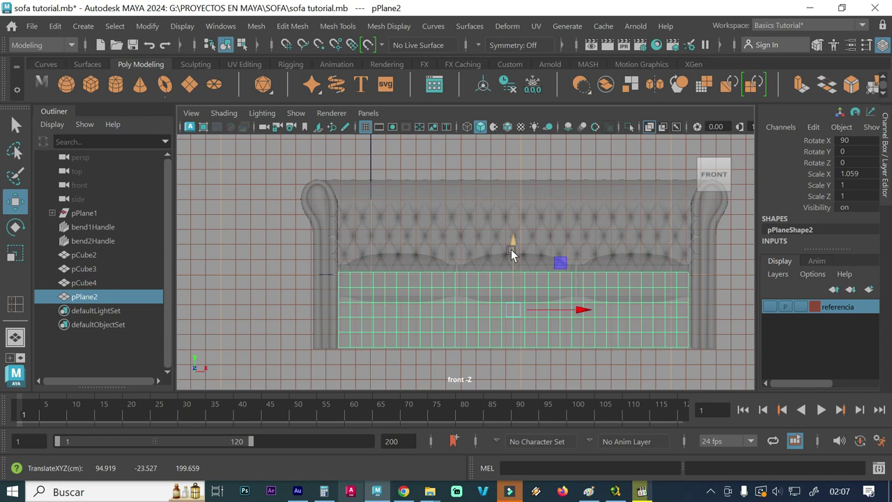
key("space")
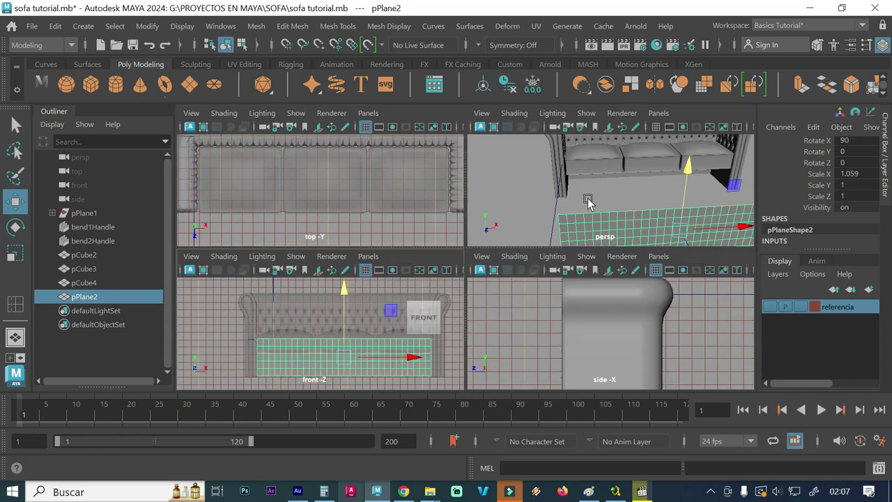
key("space")
mouse_move(397, 261)
left_mouse_down("alt")
mouse_move(470, 186)
mouse_move(448, 264)
left_mouse_up("alt")
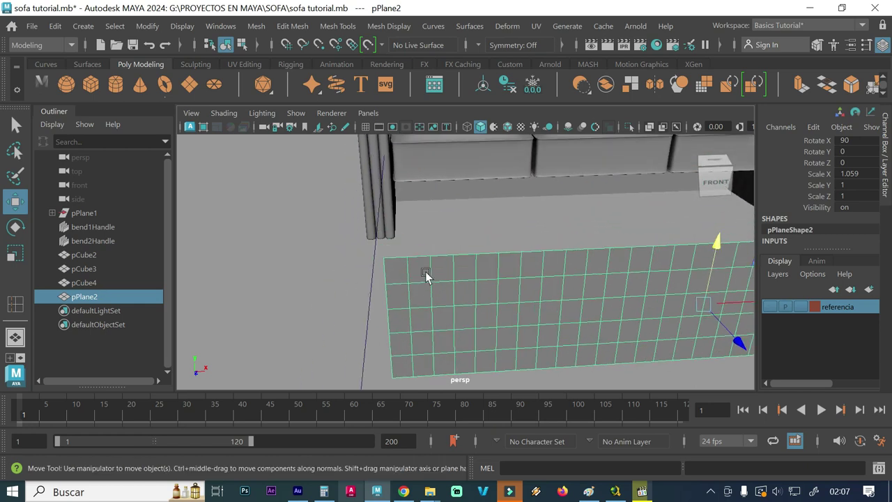
right_click_drag(426, 275, 432, 130)
Duplicate four faces of the grid plane as a separate patch
left_click(414, 285)
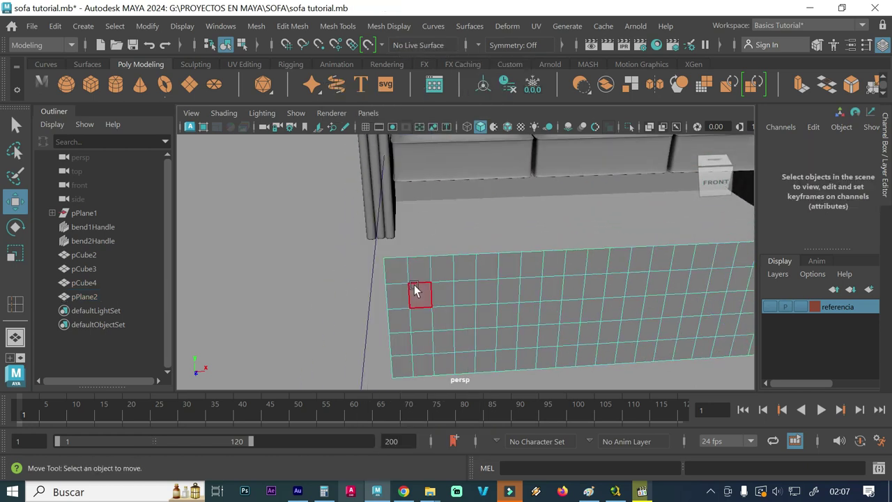
left_click_drag(414, 285, 418, 289)
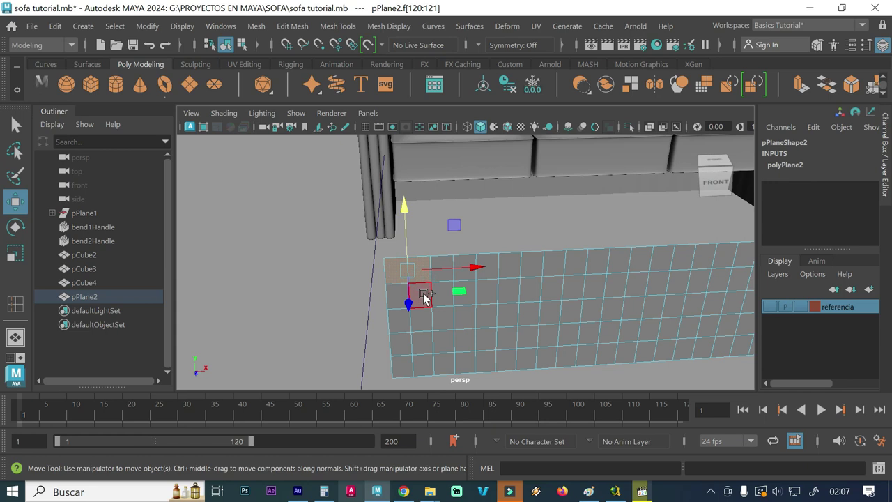
left_click(404, 294)
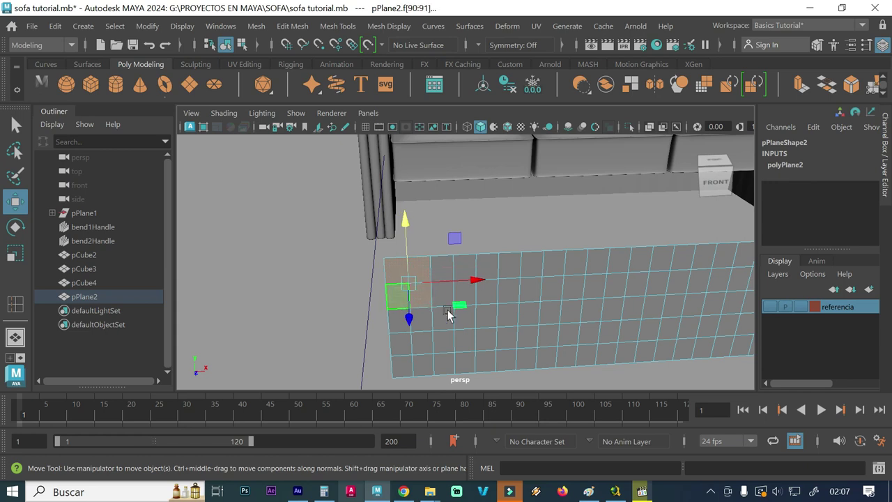
right_click_drag(349, 145, 353, 248, "shift")
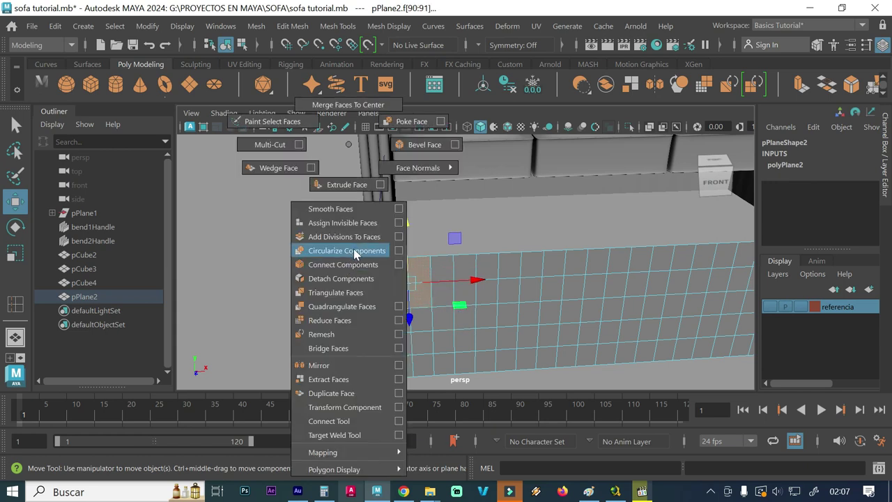
left_click(351, 394)
Pull the duplicated patch 21.405 along local Z off the plane
mouse_move(298, 302)
left_mouse_down("alt")
mouse_move(387, 301)
mouse_move(332, 302)
mouse_move(390, 285)
mouse_move(308, 268)
left_mouse_up("alt")
key("t")
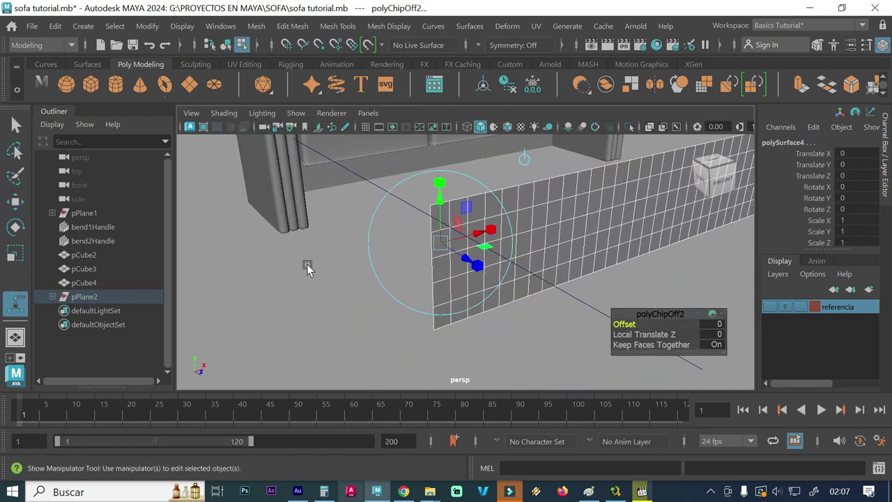
left_click_drag(471, 263, 490, 298)
mouse_move(428, 277)
left_mouse_down("alt")
mouse_move(498, 278)
mouse_move(478, 255)
mouse_move(412, 235)
left_mouse_up("alt")
mouse_move(407, 203)
right_mouse_down()
mouse_move(369, 105)
mouse_move(336, 89)
right_mouse_up()
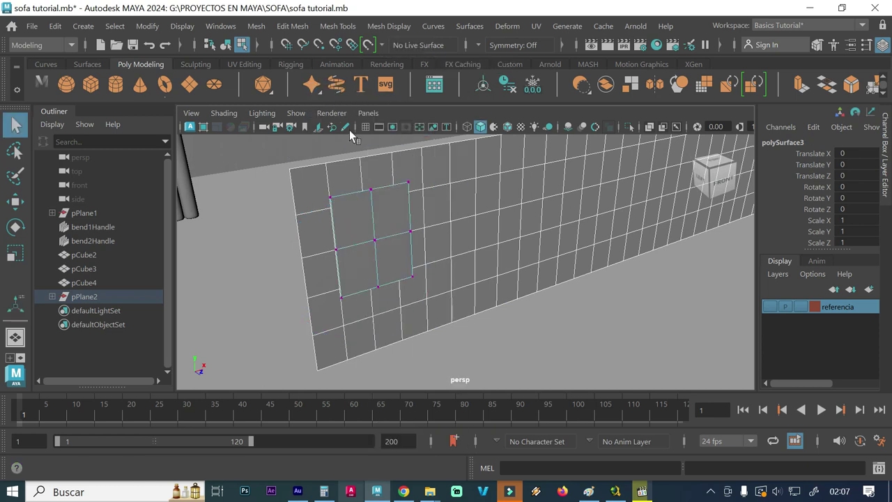
Try extruding the patch's four corner and centre vertices, then undo it
left_click(331, 199)
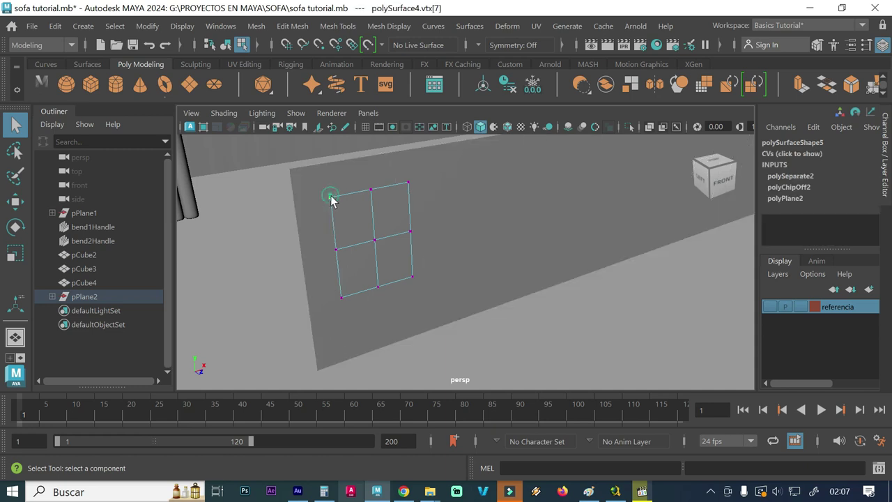
left_click(409, 183, "shift")
left_click(413, 276, "shift")
left_click(342, 297, "shift")
left_click(374, 239, "shift")
right_click_drag(250, 278, 248, 317, "shift")
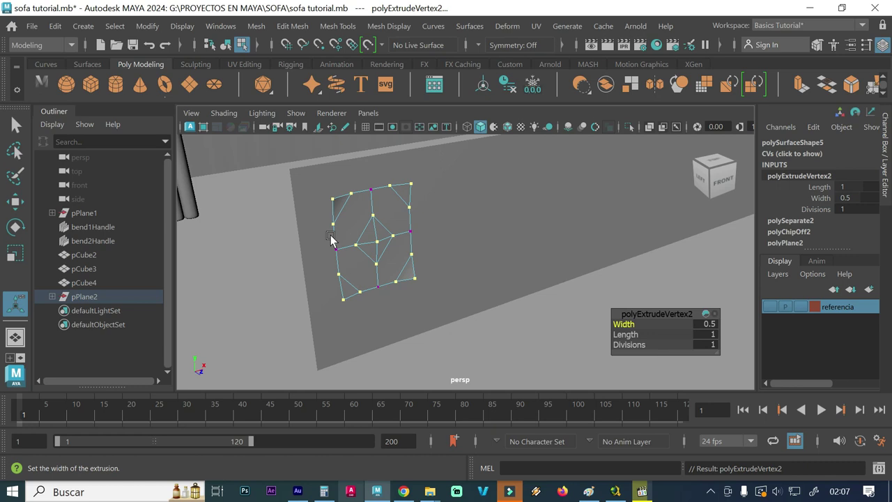
key("ctrl+z")
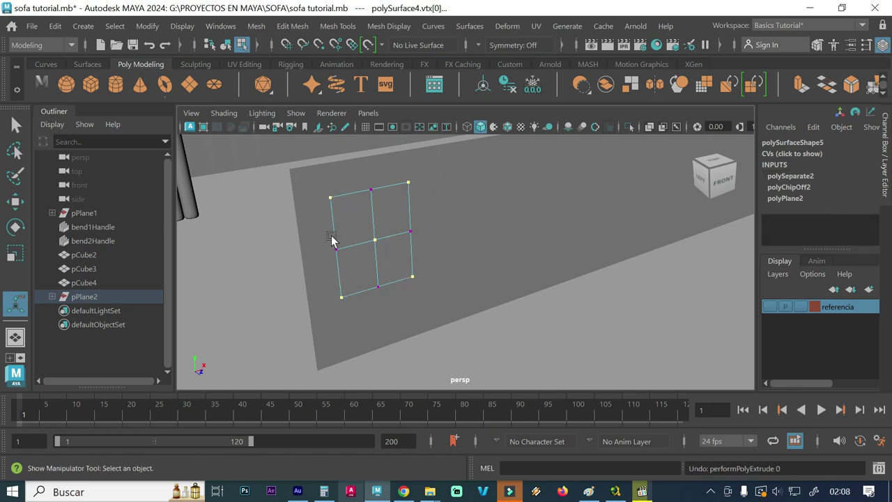
Poke the patch's 2×2 faces to add a centre point in each
left_click(304, 244)
left_click(359, 233)
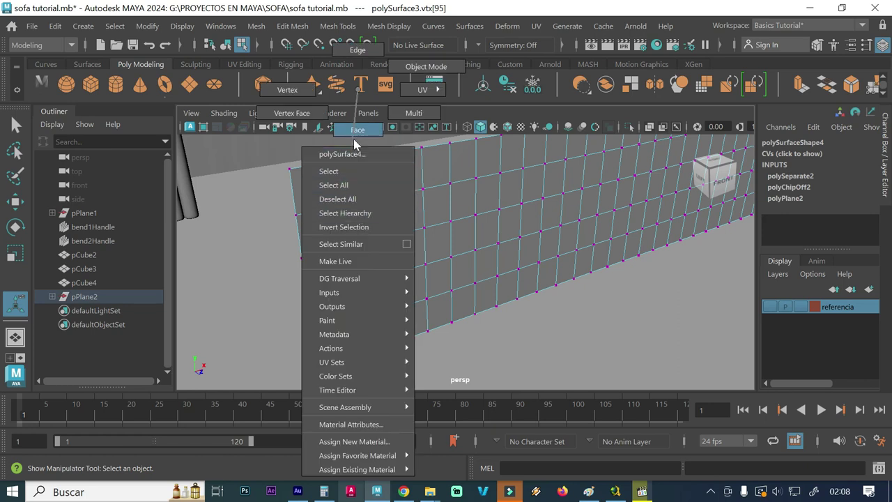
right_click_drag(355, 201, 353, 138)
left_click(351, 230)
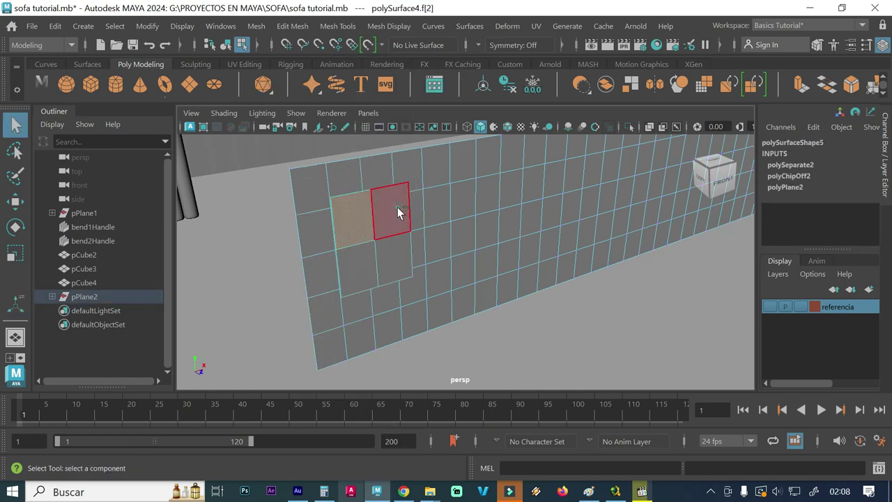
left_click(388, 209, "shift")
left_click(392, 257, "shift")
left_click(357, 263, "shift")
mouse_move(348, 144)
right_mouse_down("shift")
mouse_move(361, 193)
mouse_move(415, 124)
right_mouse_up("shift")
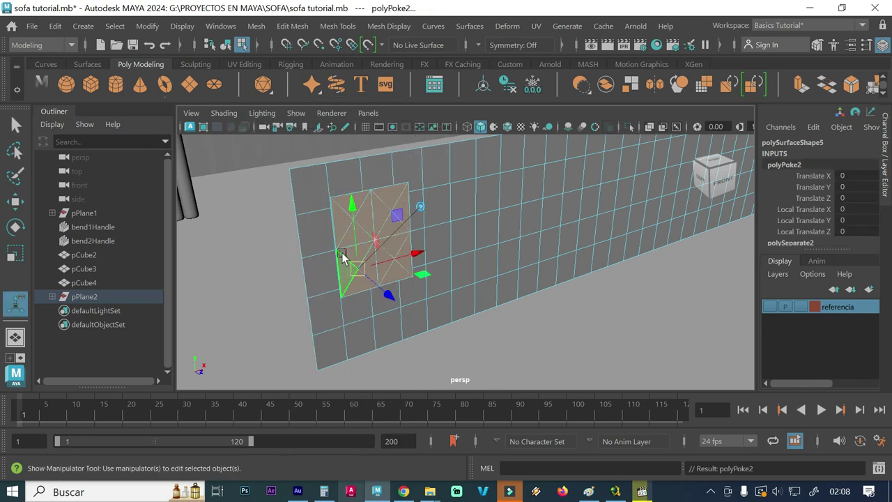
Extrude the patch's corner and centre vertices at Width 0.5, then return to object mode
right_click_drag(346, 138, 277, 92)
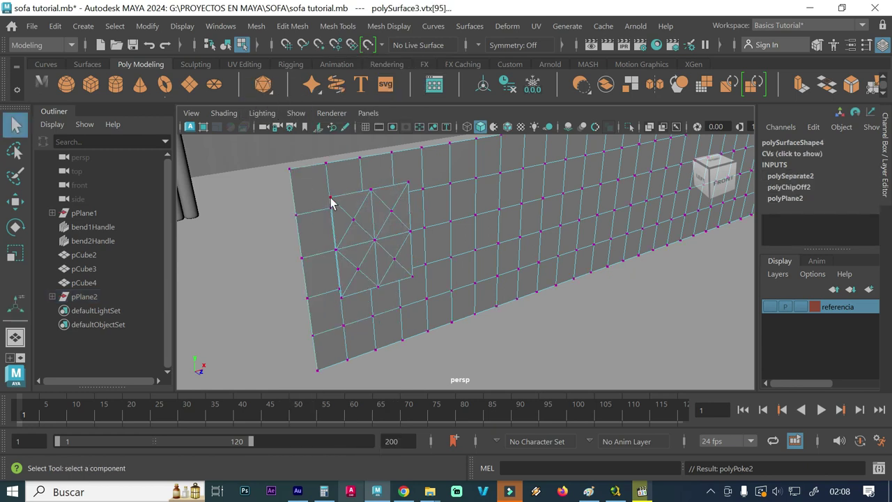
left_click(330, 200)
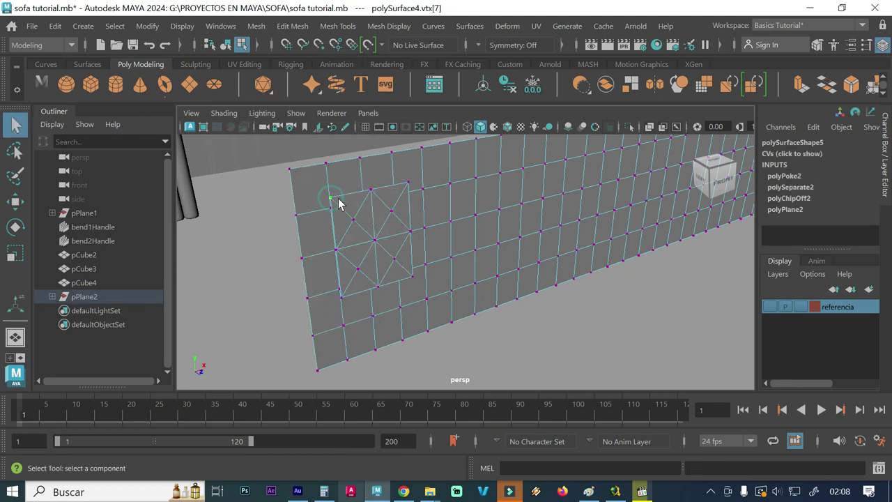
left_click(409, 185, "shift")
left_click(374, 240, "shift")
right_click(256, 243, "shift")
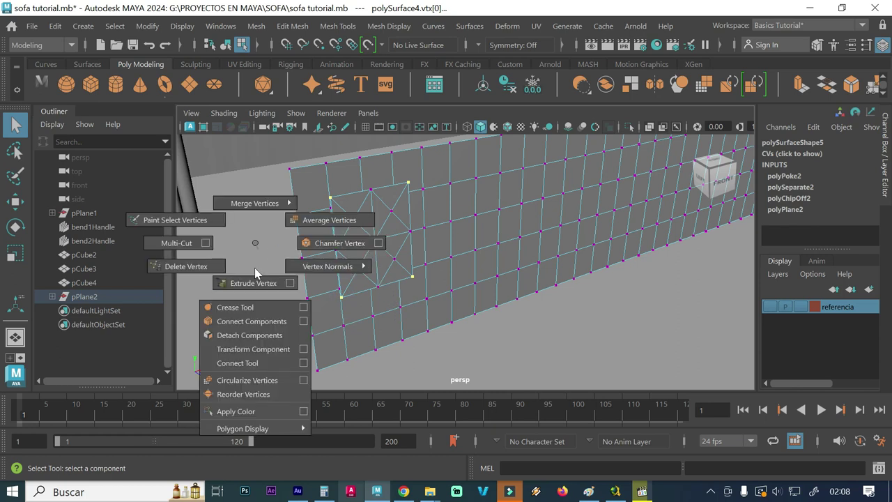
left_click(254, 287)
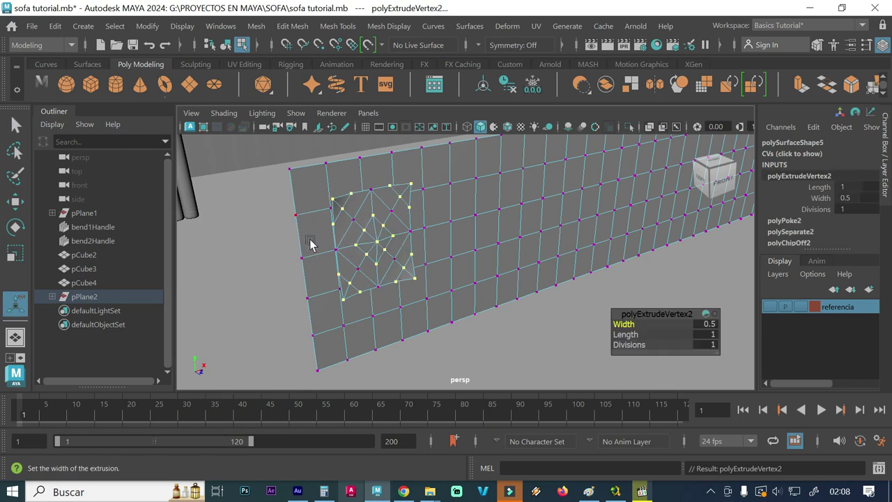
right_click(477, 241)
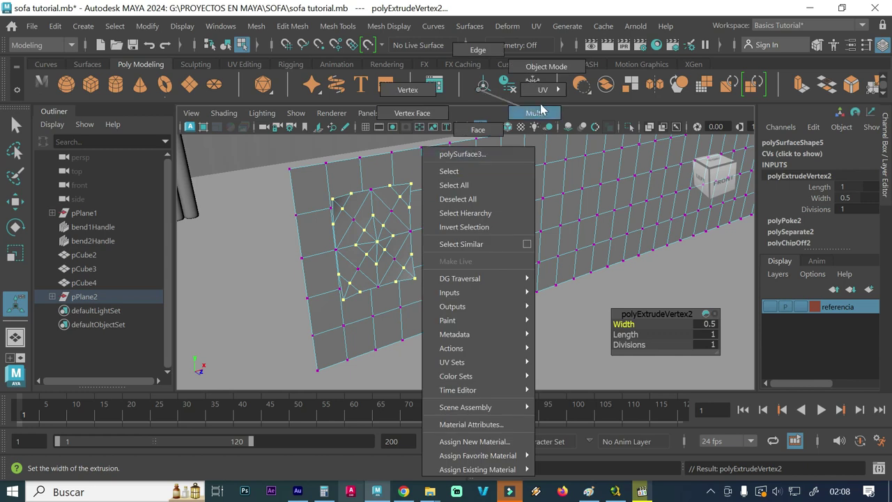
left_click(546, 67)
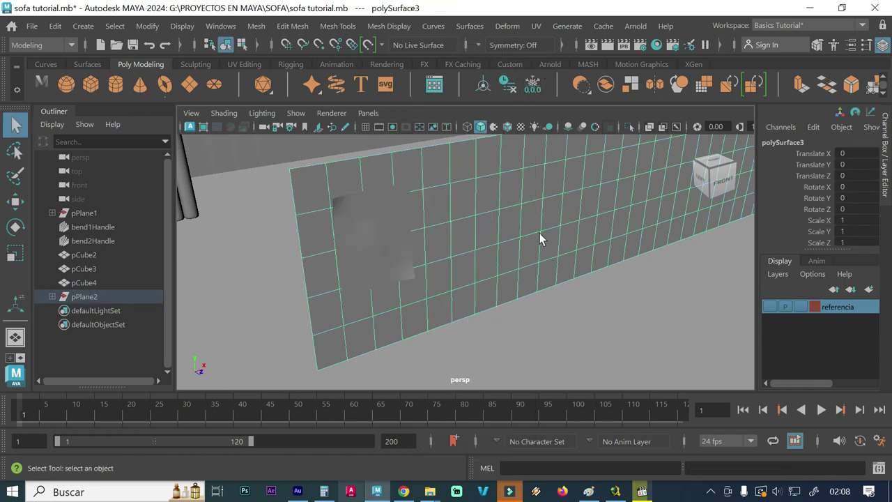
Move the grid plane into the hidden referencia layer and pick three corner vertices of the patch
right_click(828, 303)
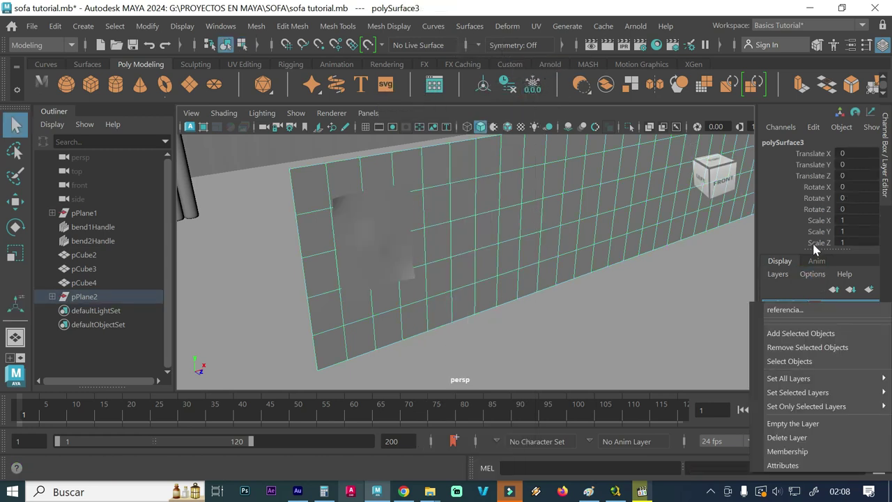
left_click(801, 331)
left_click(394, 251)
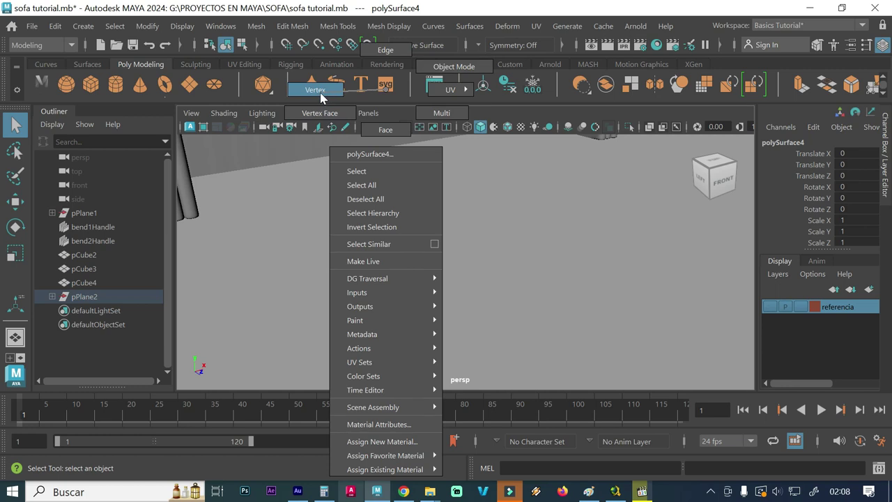
right_click_drag(329, 148, 313, 104)
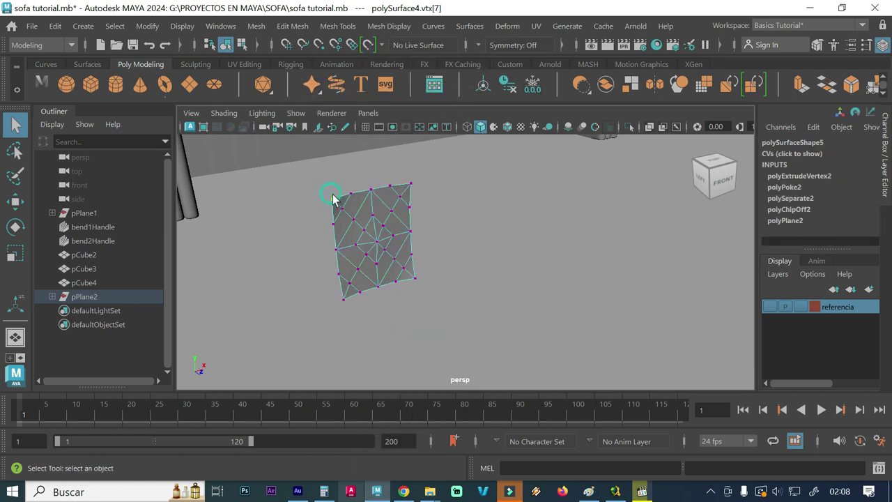
left_click(411, 186, "shift")
left_click(417, 277, "shift")
left_click(343, 301, "shift")
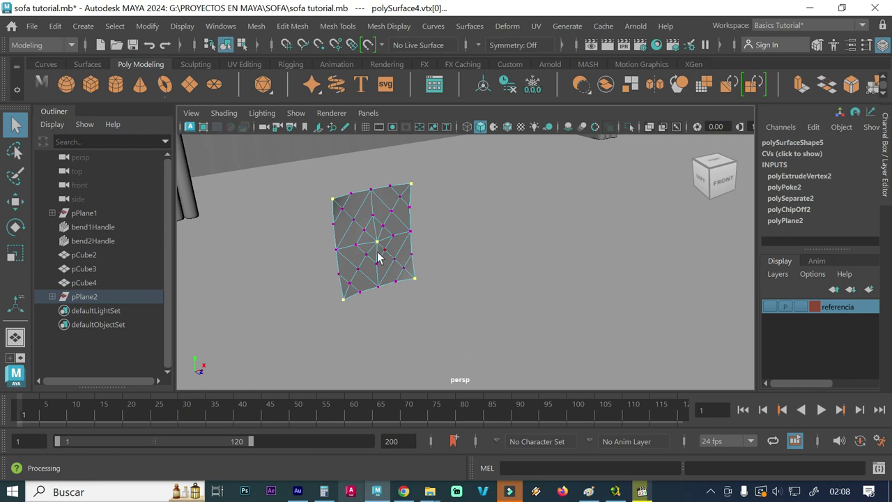
Reduce the polyExtrudeVertex2 Width from 0.5 to 0.2 for a tighter tuft
key("w")
left_click_drag(383, 295, 461, 302, "alt")
right_click_drag(462, 302, 427, 279, "alt")
left_click_drag(442, 279, 441, 279, "alt")
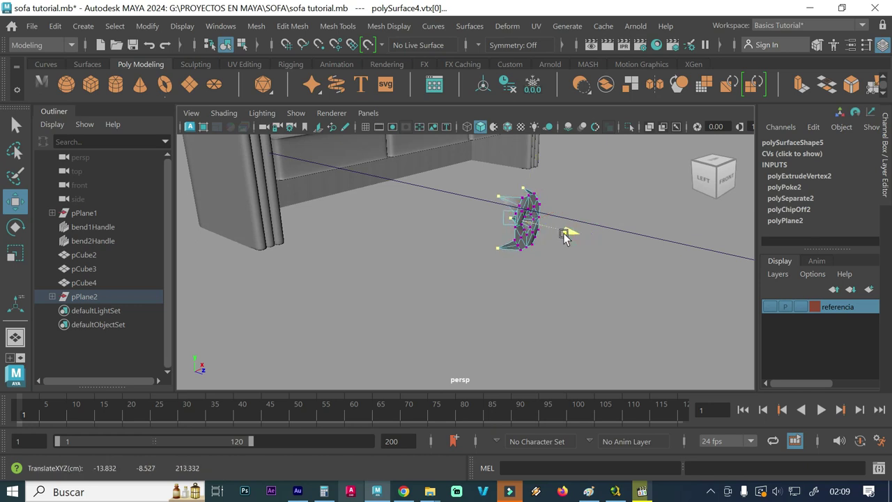
left_click_drag(502, 268, 518, 264, "alt")
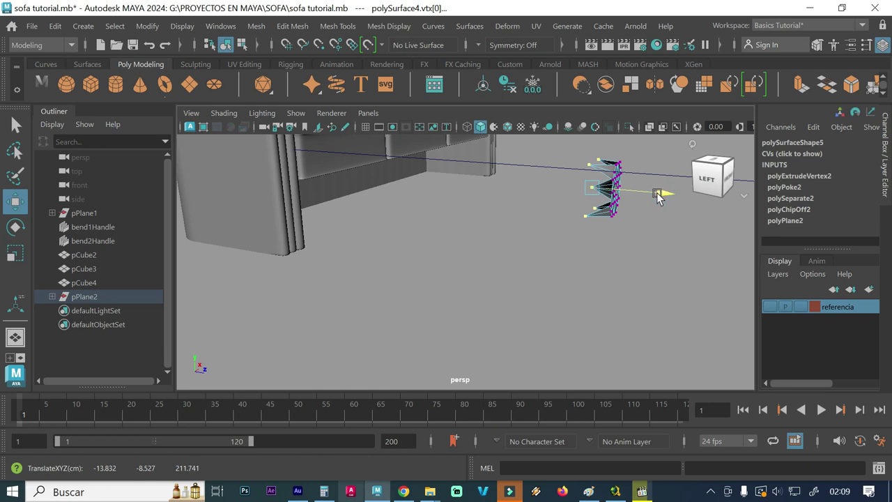
mouse_move(657, 195)
left_mouse_down("alt")
mouse_move(601, 246)
mouse_move(581, 241)
left_mouse_up("alt")
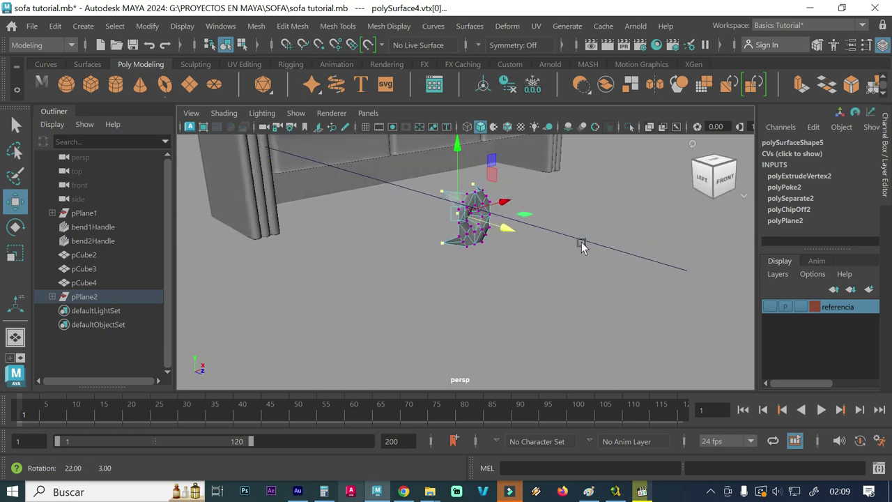
left_click_drag(442, 245, 564, 249, "alt")
left_click(822, 179)
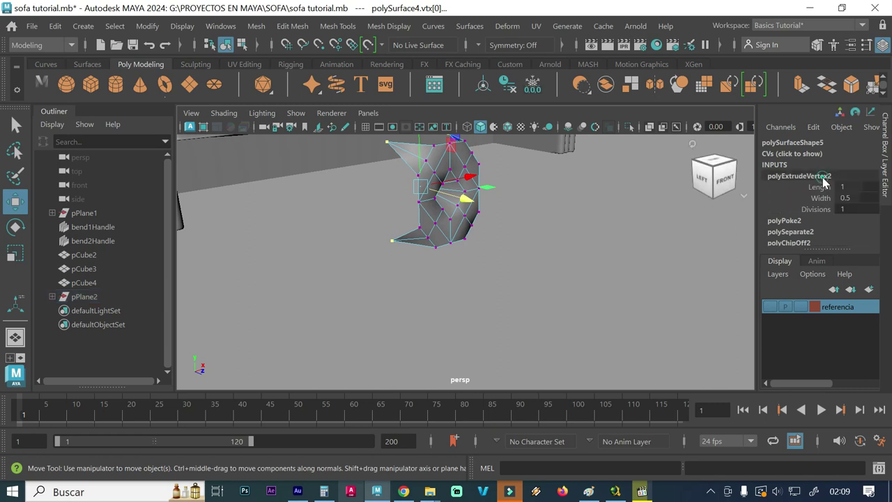
left_click(842, 198)
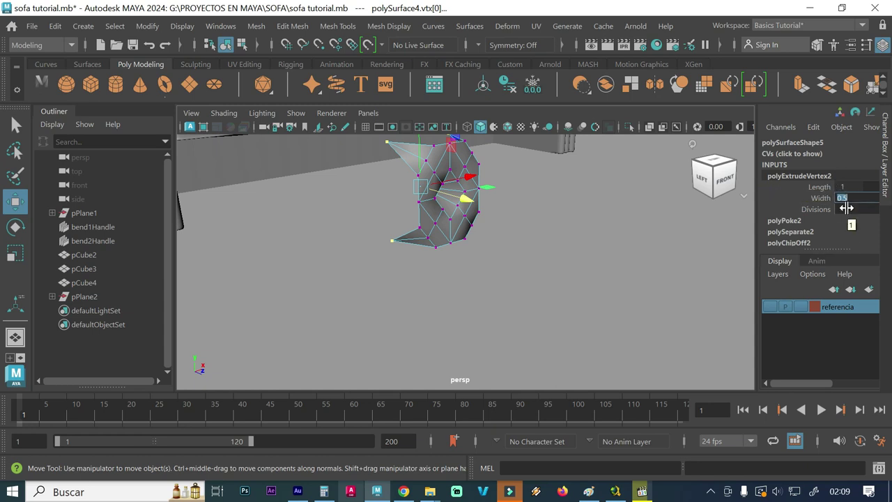
type("0.2")
key("Return")
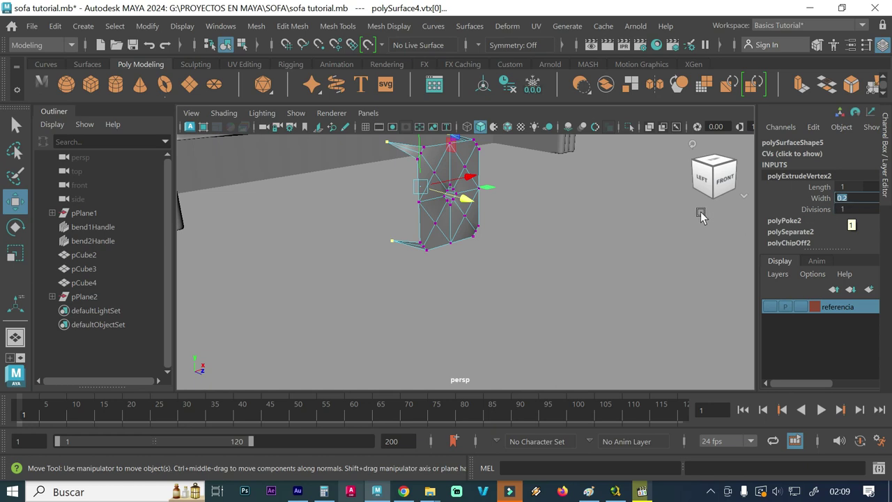
Frame the selected vertices, then clear the selection and return to object mode
mouse_move(553, 269)
left_mouse_down("alt")
mouse_move(519, 272)
mouse_move(506, 252)
left_mouse_up("alt")
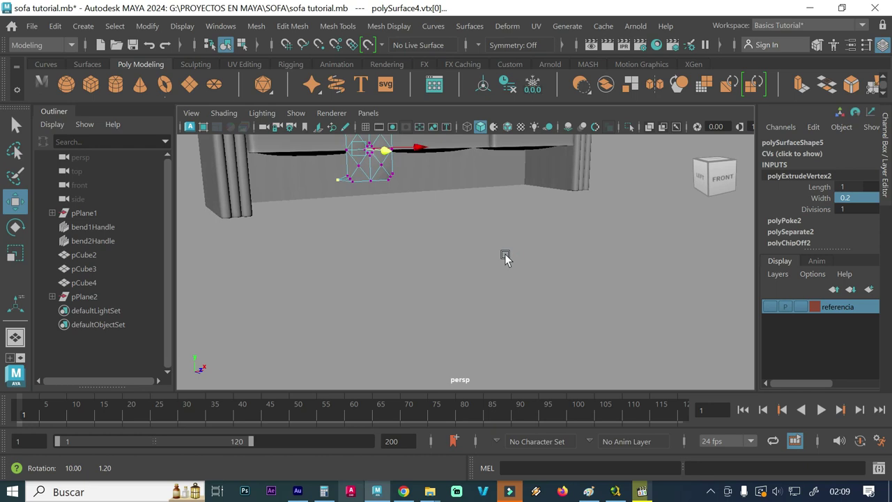
key("f")
scroll(488, 264, "down", 2)
scroll(445, 272, "up", 2)
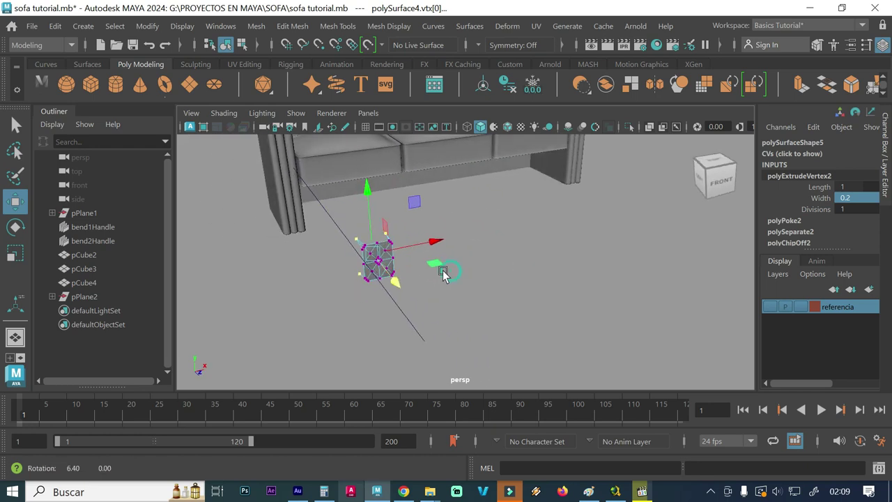
scroll(438, 272, "up", 1)
scroll(453, 277, "up", 3)
scroll(480, 277, "down", 1)
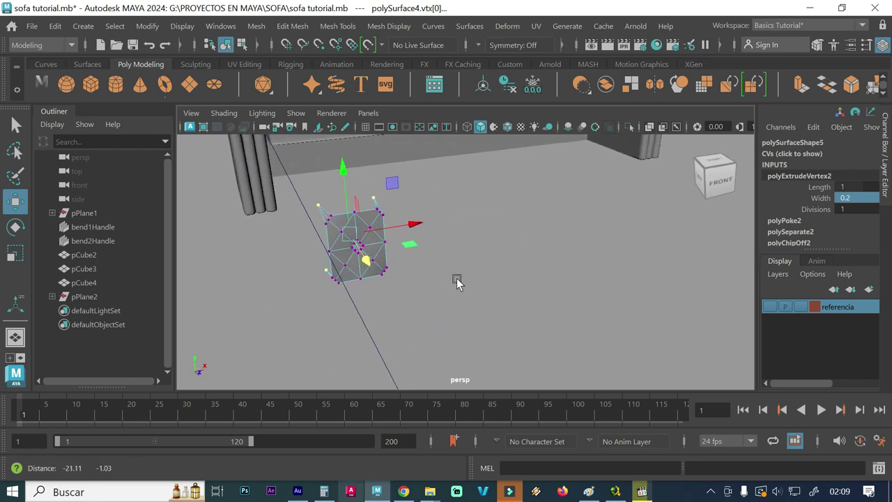
scroll(439, 271, "down", 1)
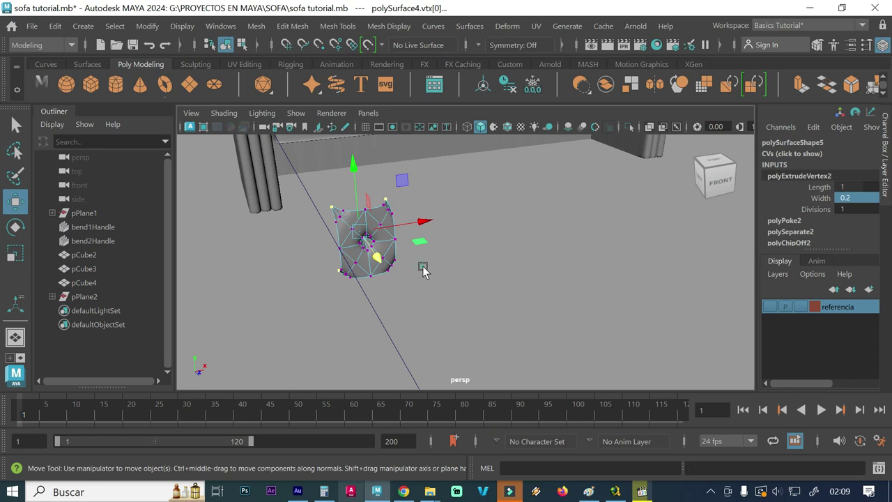
left_click(428, 272)
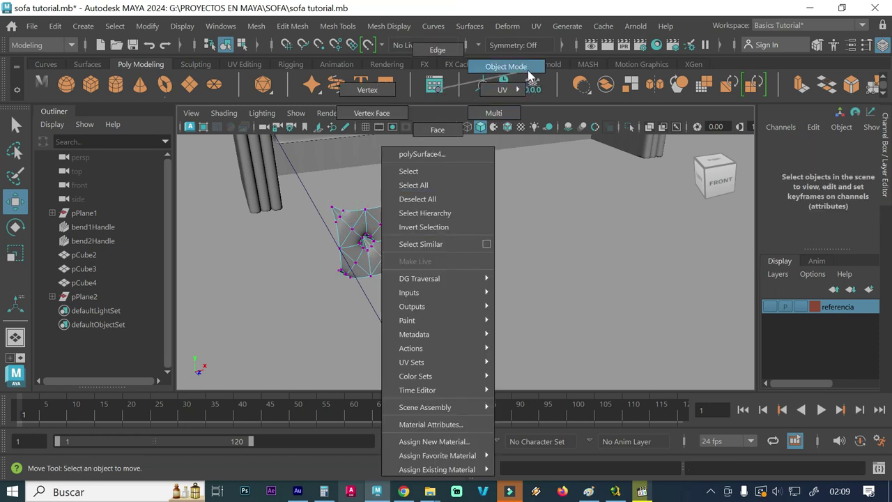
right_click_drag(437, 280, 476, 224)
left_click(465, 251)
Select the cushion patch polySurface4 and turn off smooth preview to show its cage
left_click_drag(427, 285, 356, 265, "alt")
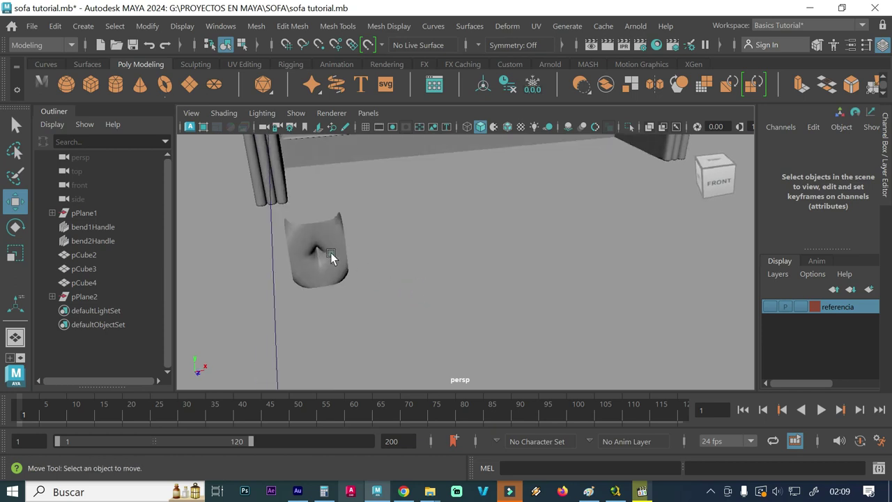
left_click(330, 255)
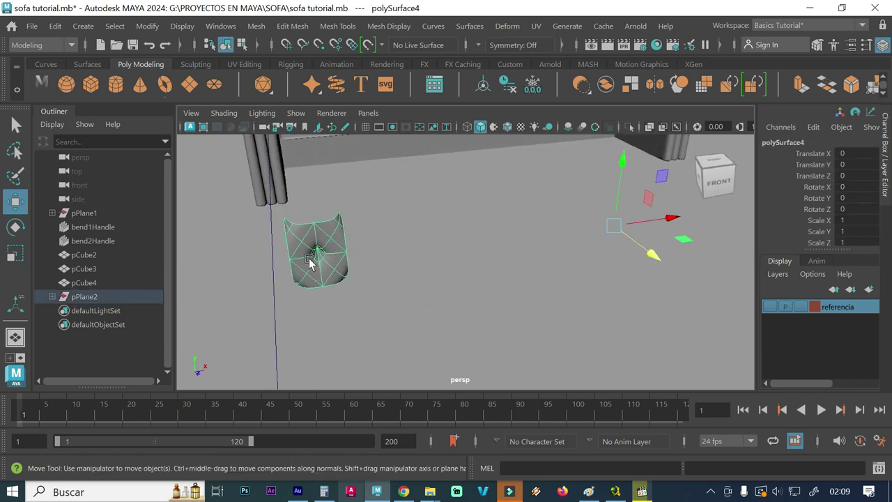
left_click_drag(310, 261, 370, 263, "alt")
scroll(370, 263, "up", 3)
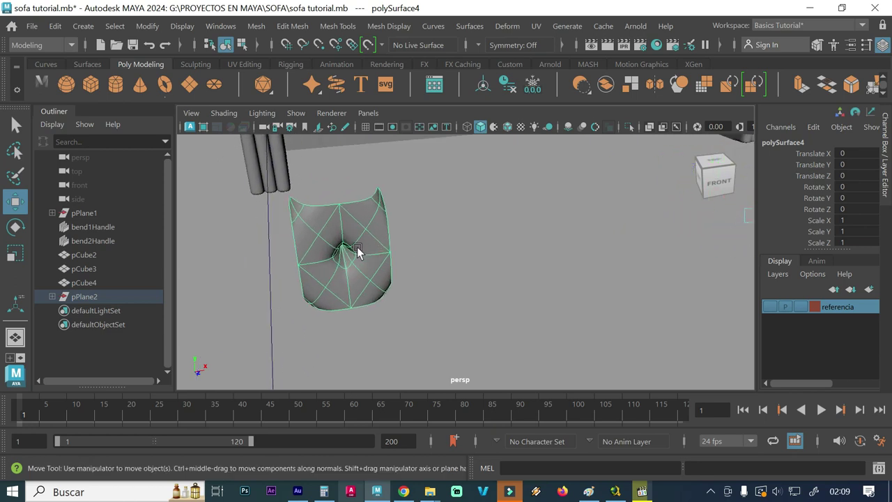
key("1")
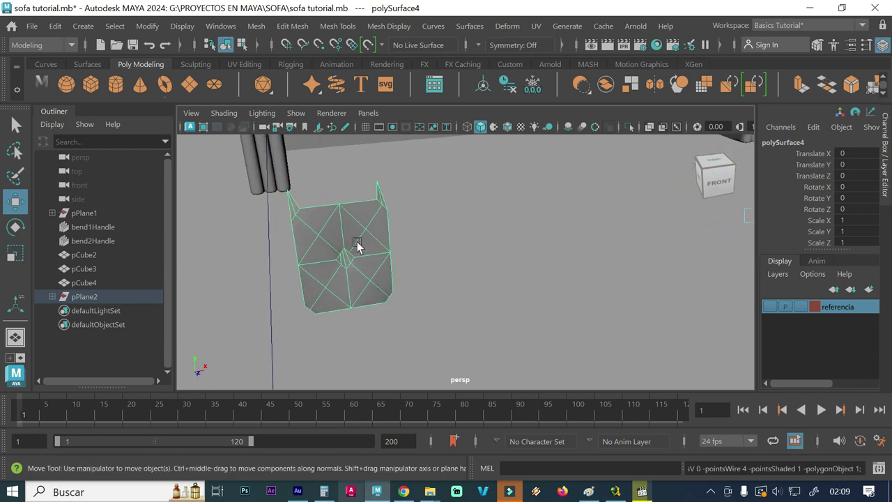
Select the two diagonal edges through the central tuft and open Bevel options at width 0.1
right_click_drag(356, 245, 359, 64)
left_click(376, 219)
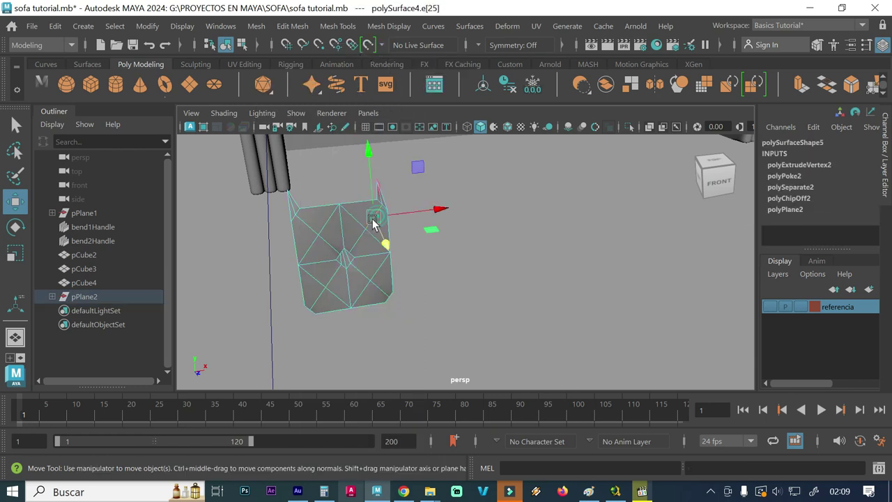
left_click(322, 294)
left_click(315, 291, "shift")
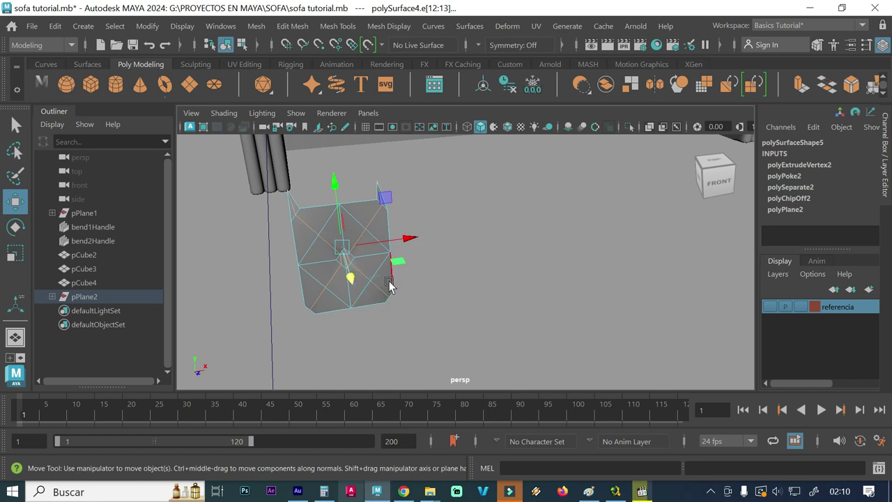
right_click_drag(423, 214, 532, 216, "shift")
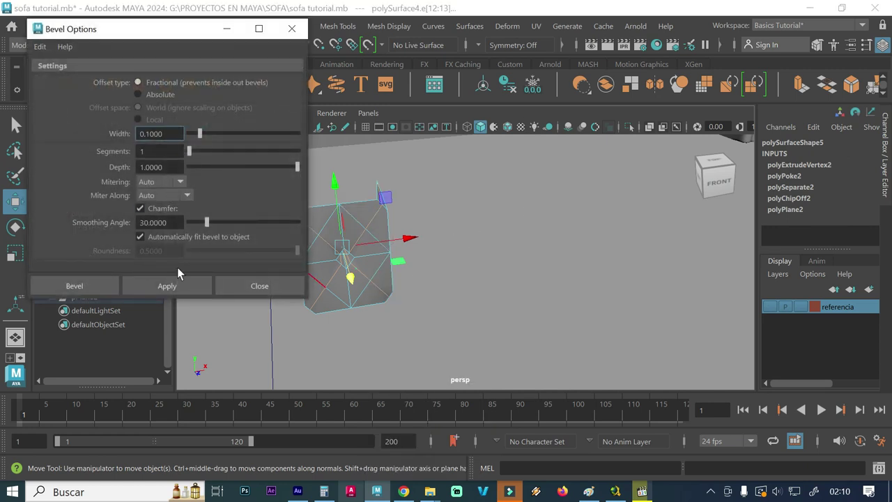
Bevel the two diagonal edges into thin strips at fraction 0.1
left_click(181, 285)
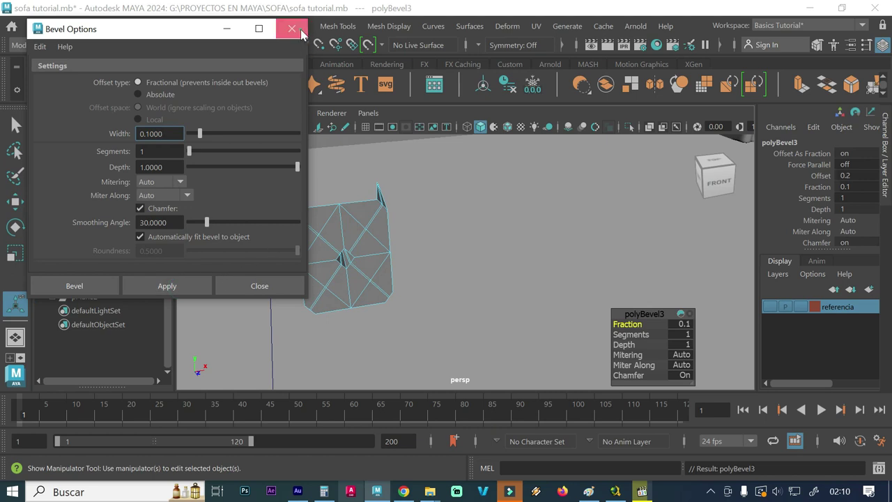
left_click(291, 28)
mouse_move(339, 259)
right_mouse_down("alt")
mouse_move(368, 233)
mouse_move(288, 230)
mouse_move(365, 231)
mouse_move(349, 232)
right_mouse_up("alt")
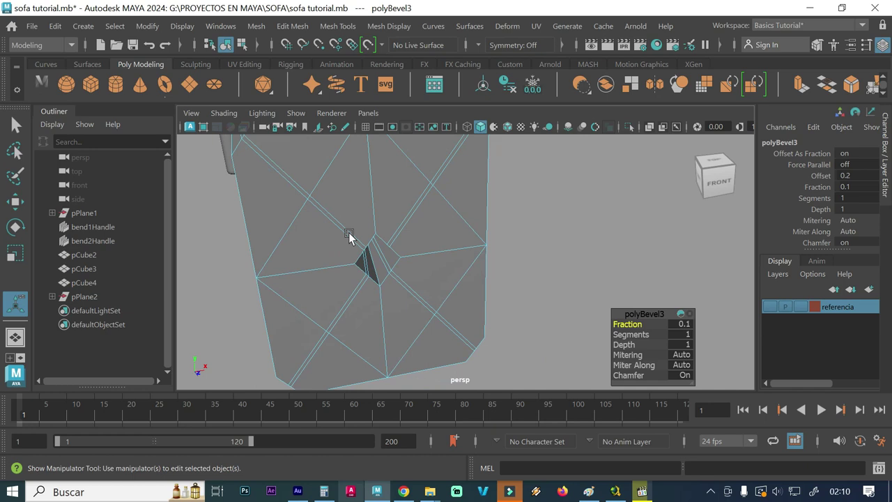
Select the faces of both diagonal bevel strips and extrude them
right_click_drag(402, 209, 394, 154)
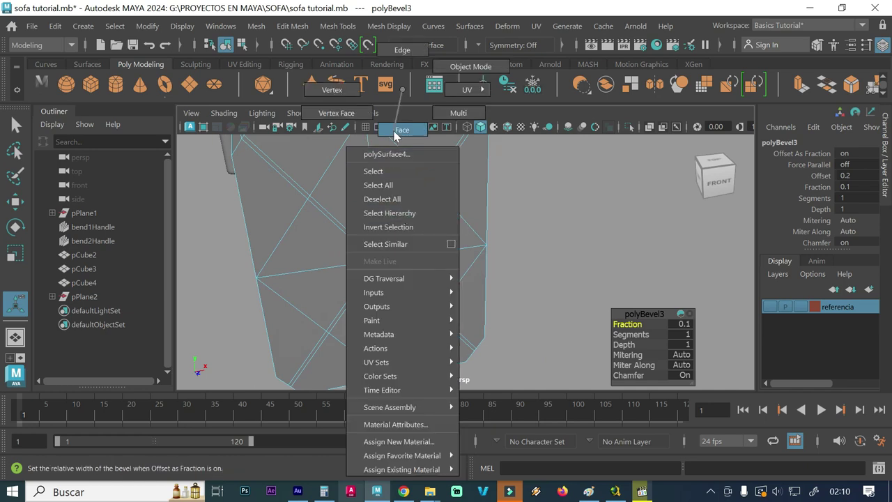
left_click(453, 178)
left_click(442, 165)
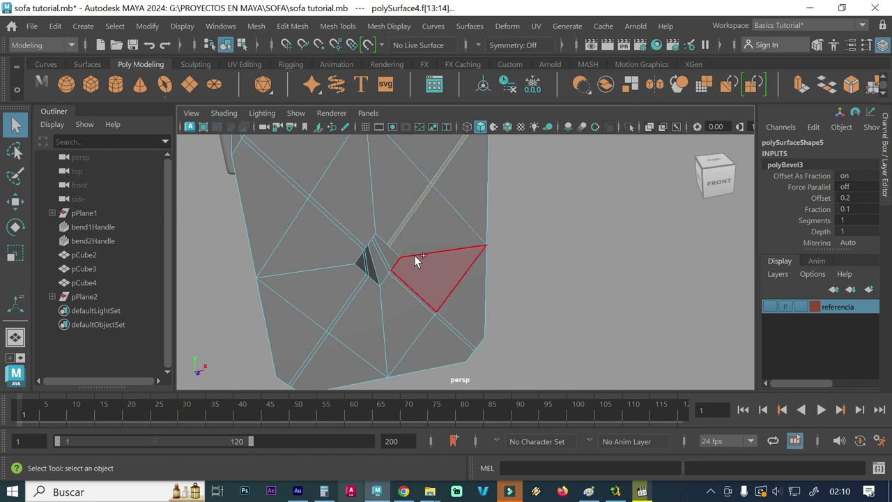
double_click(406, 227)
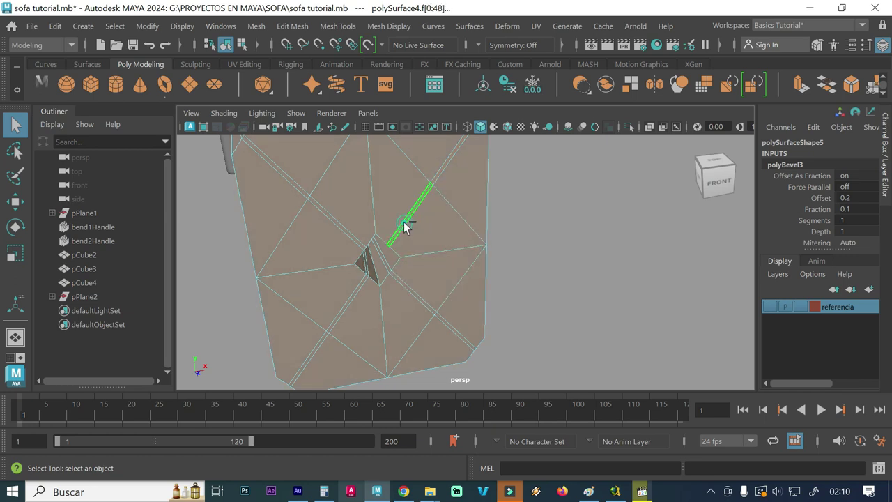
left_click(406, 227)
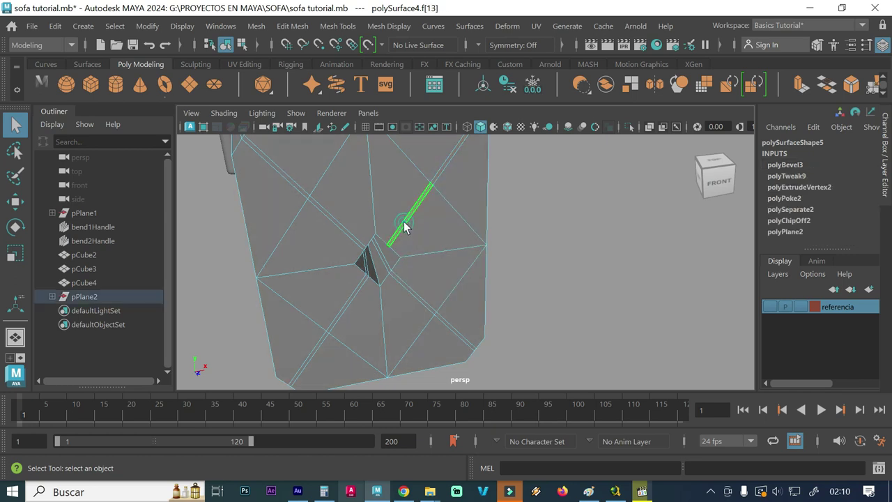
left_click(425, 192)
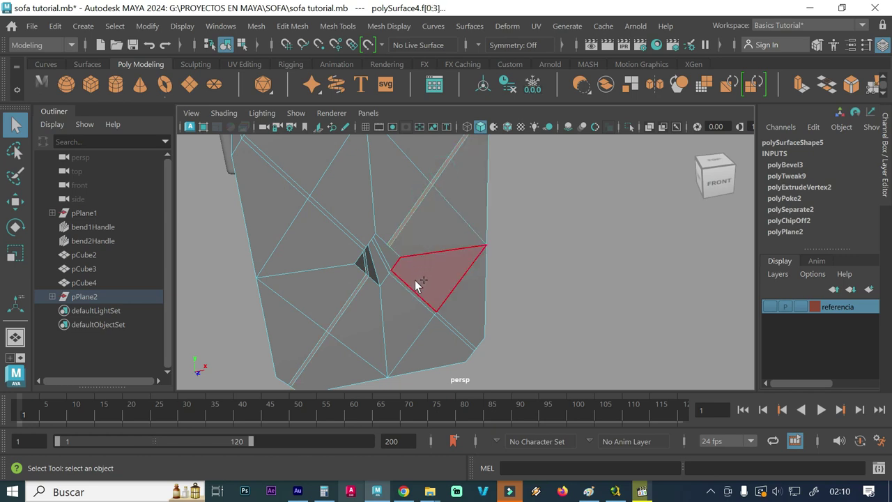
double_click(444, 320, "shift")
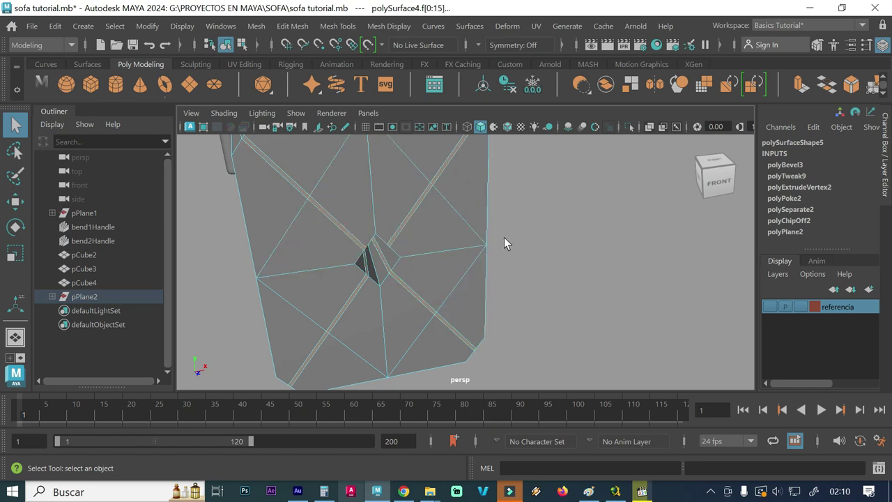
right_click_drag(504, 237, 506, 189, "shift")
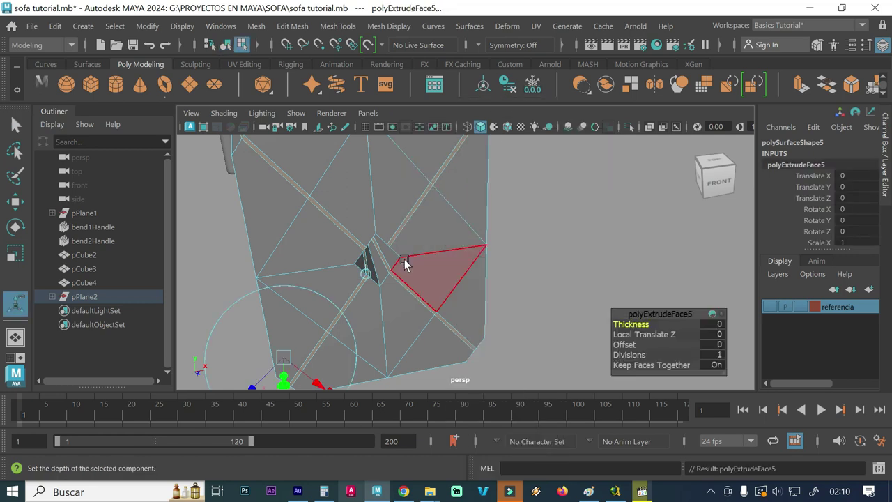
Push the extruded tuft strip faces outward, checking the shape in smooth preview
key("t")
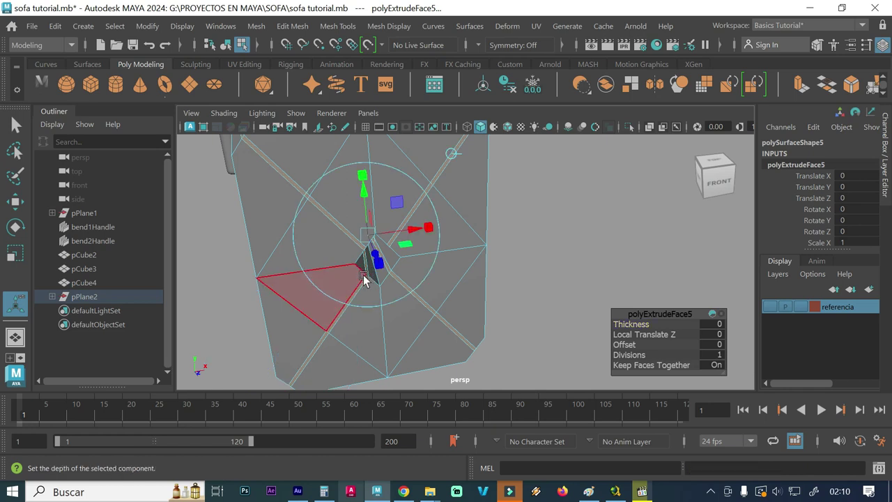
mouse_move(364, 305)
middle_mouse_down("alt")
mouse_move(386, 280)
mouse_move(366, 279)
middle_mouse_up("alt")
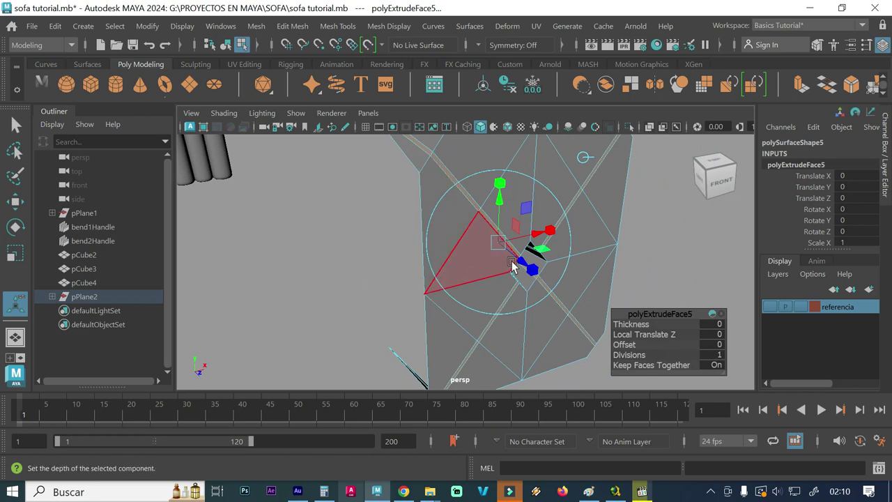
left_click_drag(519, 264, 524, 266)
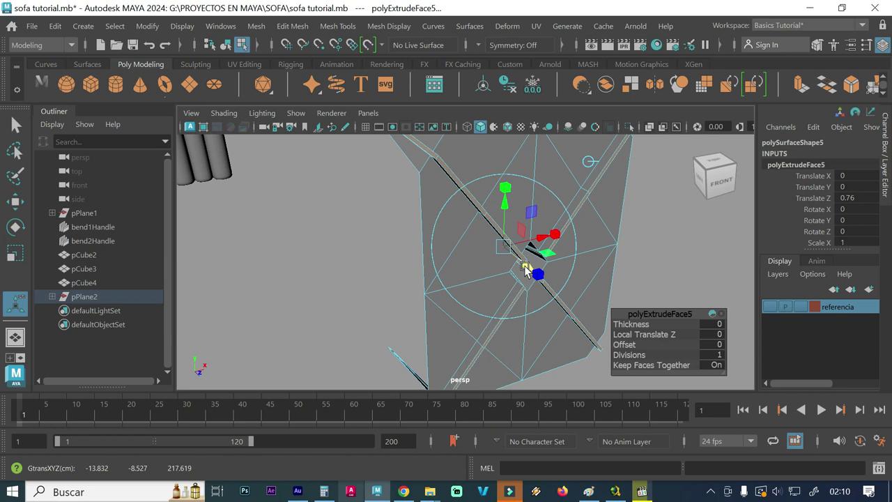
key("3")
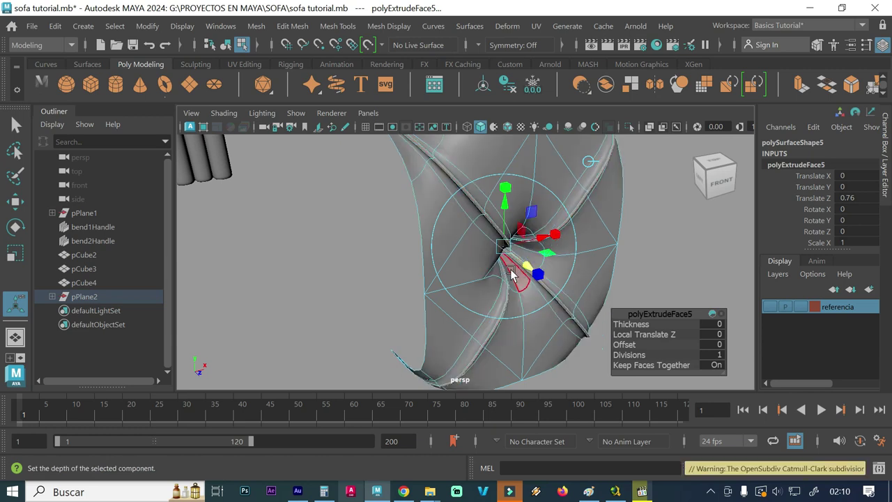
left_click_drag(524, 269, 526, 271)
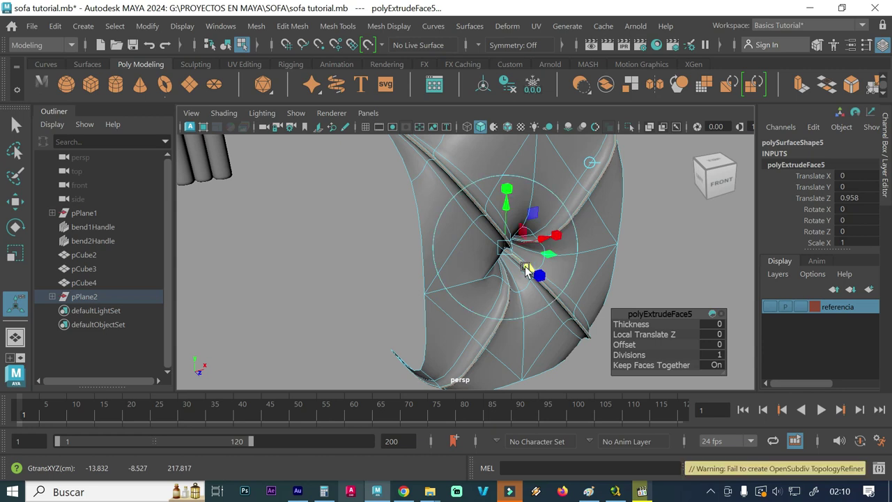
key("1")
Reduce the extrusion to Translate Z 0.748, preview it smoothed, and select a crease face
mouse_move(526, 272)
right_mouse_down("alt")
mouse_move(414, 255)
mouse_move(502, 261)
right_mouse_up("alt")
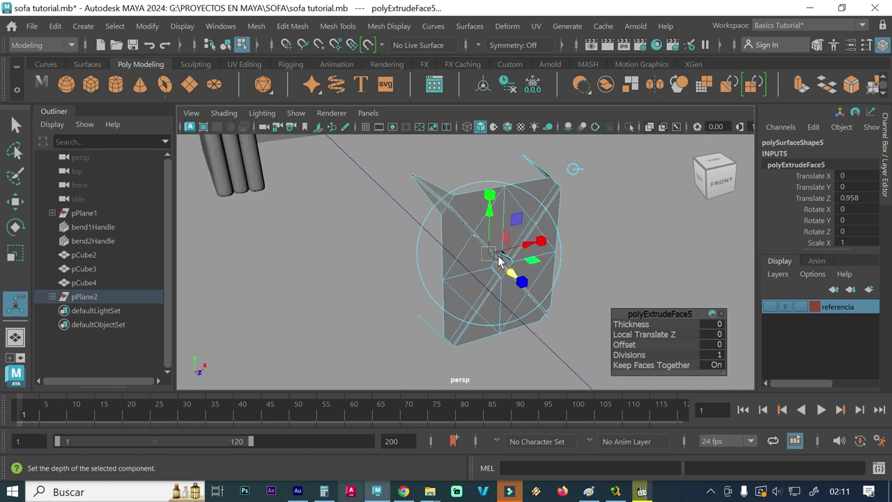
left_click_drag(509, 272, 466, 259)
key("3")
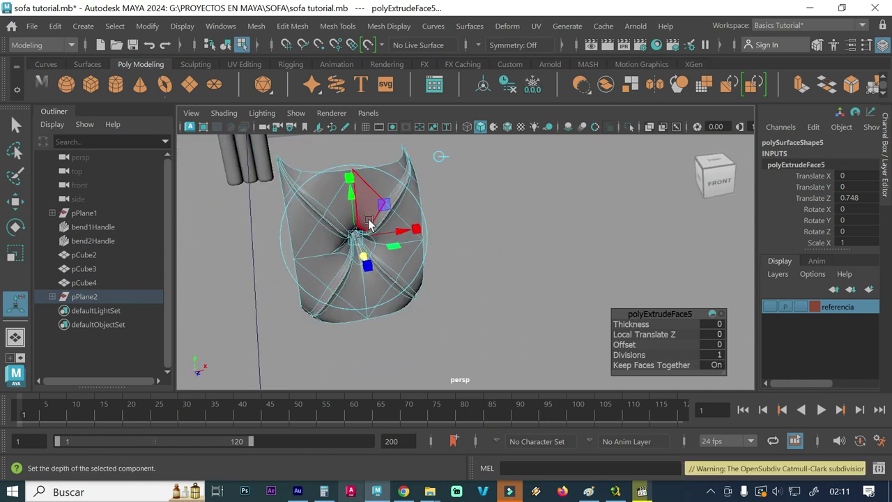
right_click_drag(350, 234, 388, 237, "alt")
left_click_drag(418, 237, 495, 238, "alt")
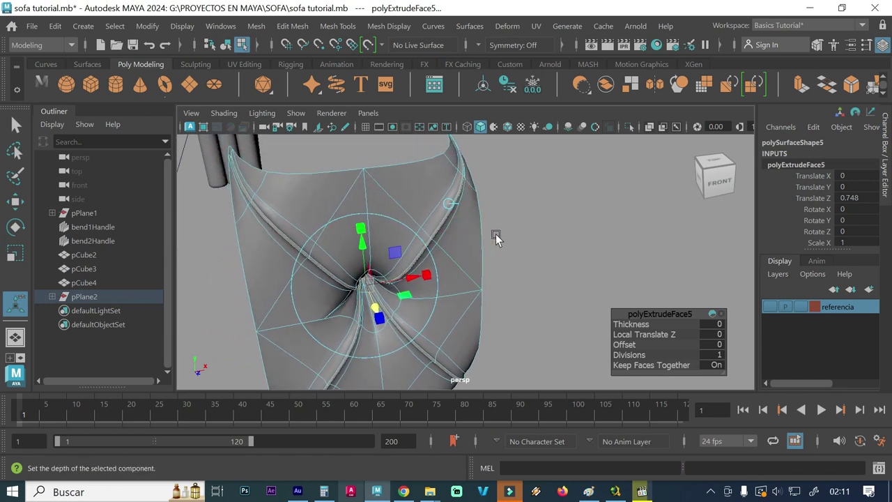
left_click(440, 228)
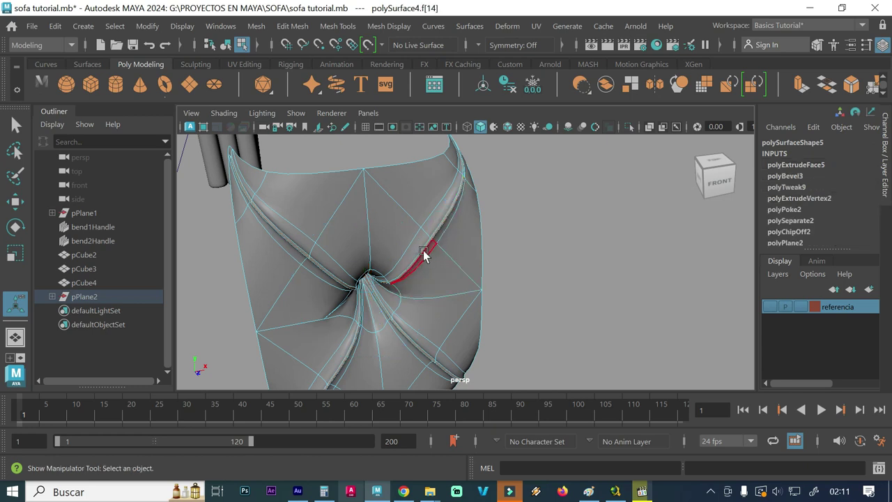
Select two neighbouring crease faces and frame them in a full-size front view
left_click(427, 251, "shift")
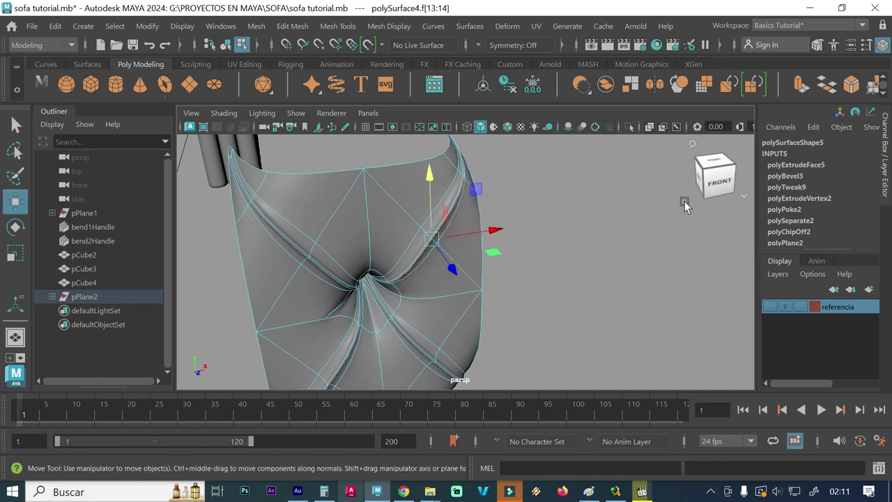
left_click(719, 185)
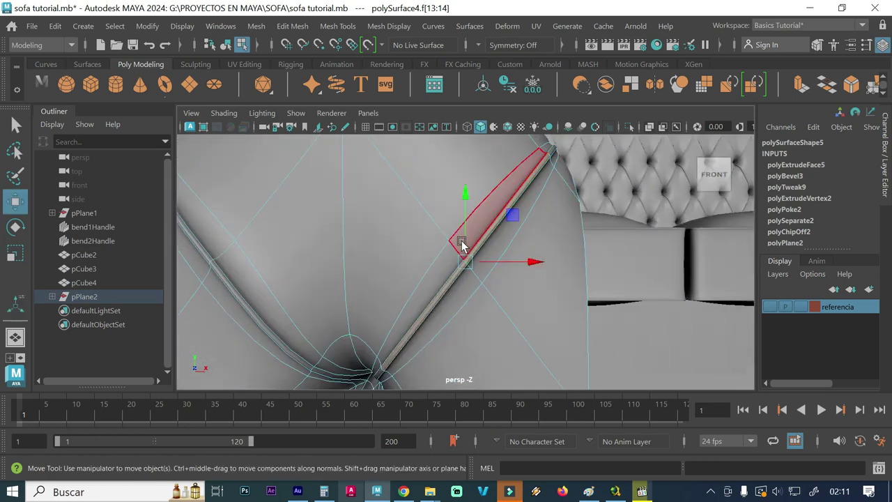
key("space")
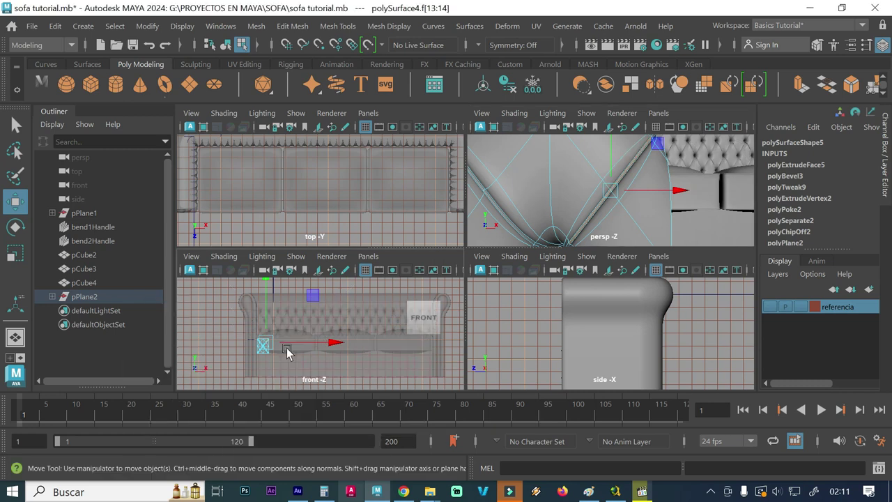
key("space")
scroll(291, 342, "up", 10)
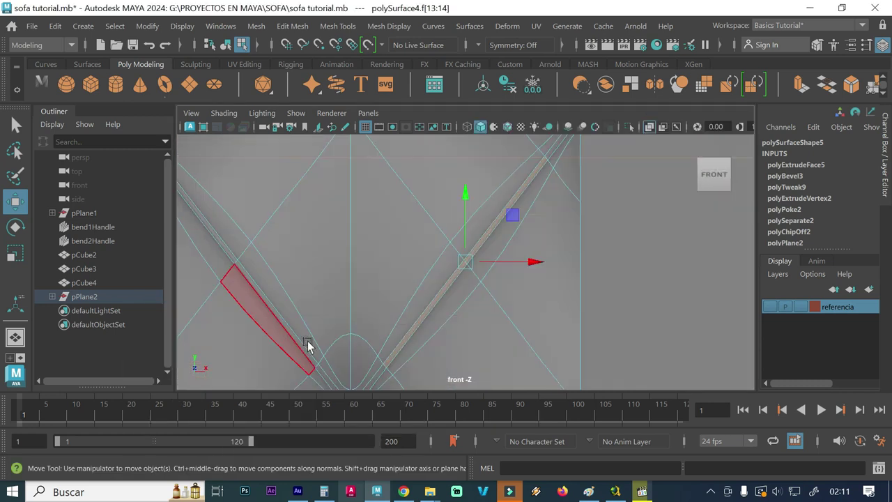
middle_click_drag(402, 318, 437, 271, "alt")
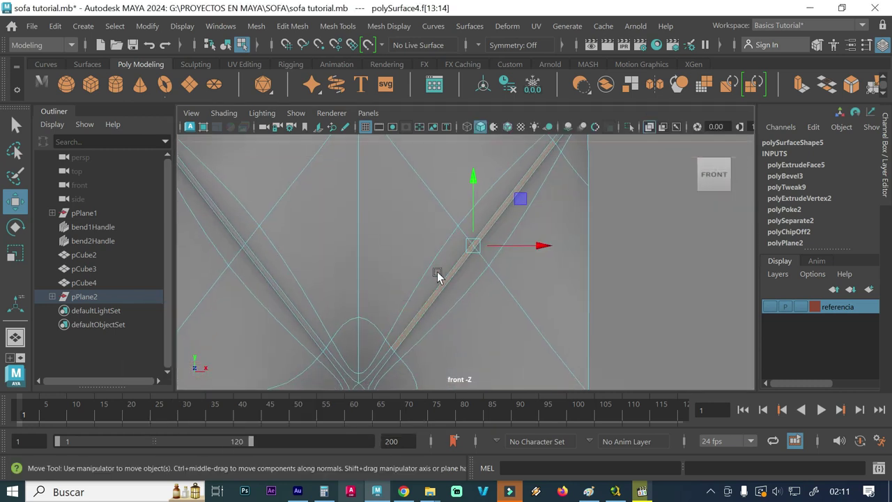
Shift the lower crease strip face slightly left, after undoing a trial move
left_click(478, 248)
left_click_drag(477, 248, 483, 257)
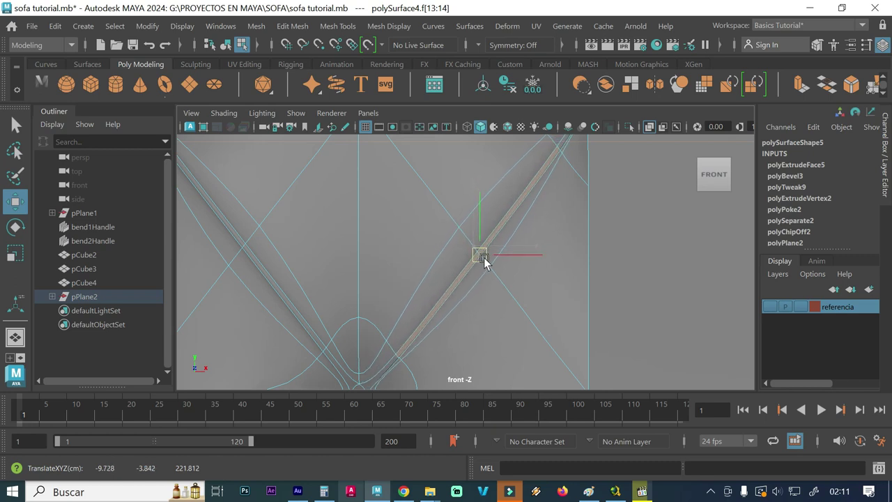
key("ctrl+z")
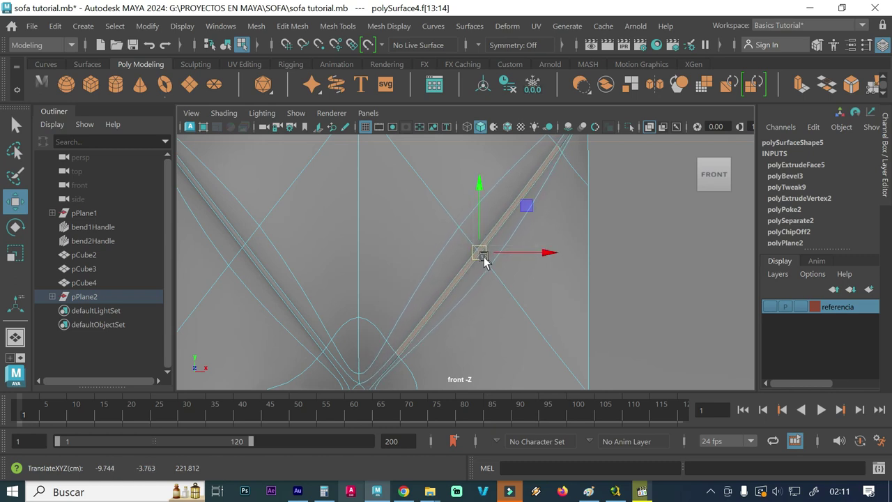
middle_click_drag(483, 302, 491, 193, "alt")
middle_click_drag(476, 243, 451, 251, "alt")
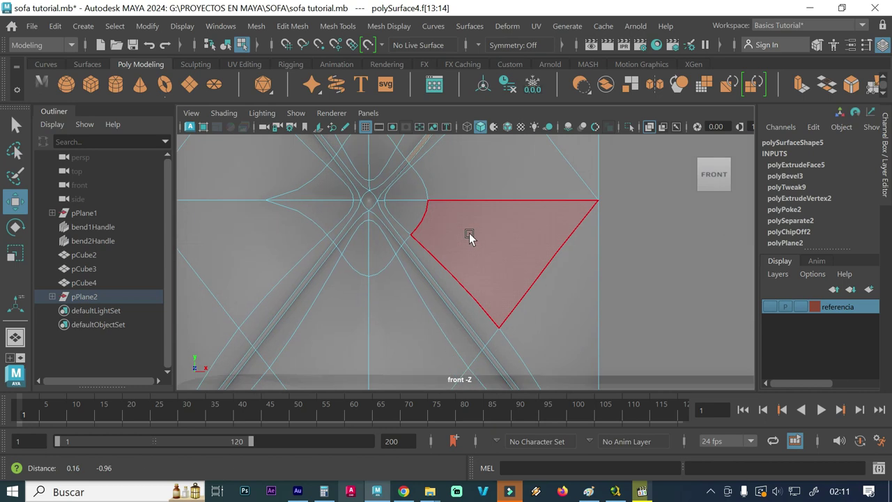
left_click(447, 256)
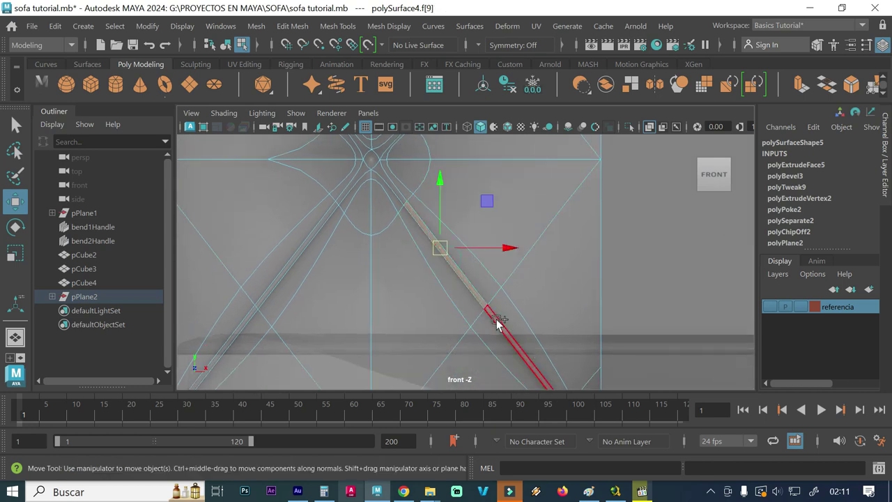
left_click(497, 318)
left_click_drag(481, 309, 468, 309)
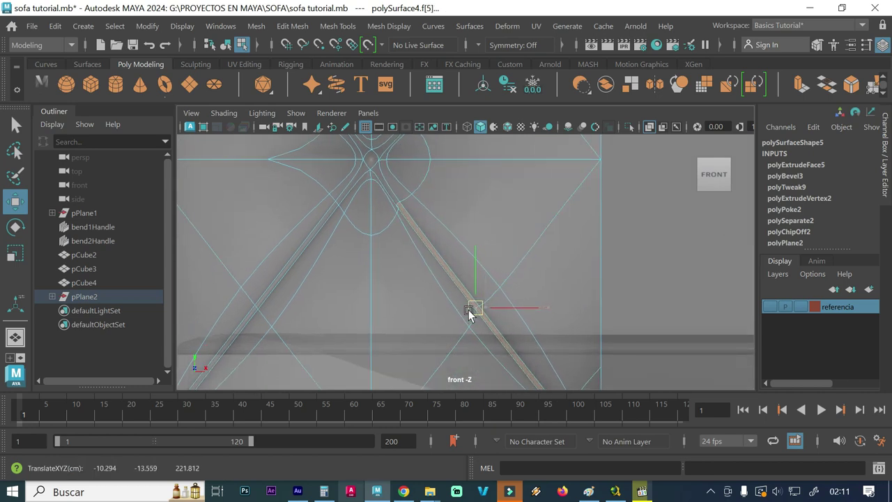
Nudge the left strip faces up-left and reposition the thin diagonal crease face
left_click(288, 265)
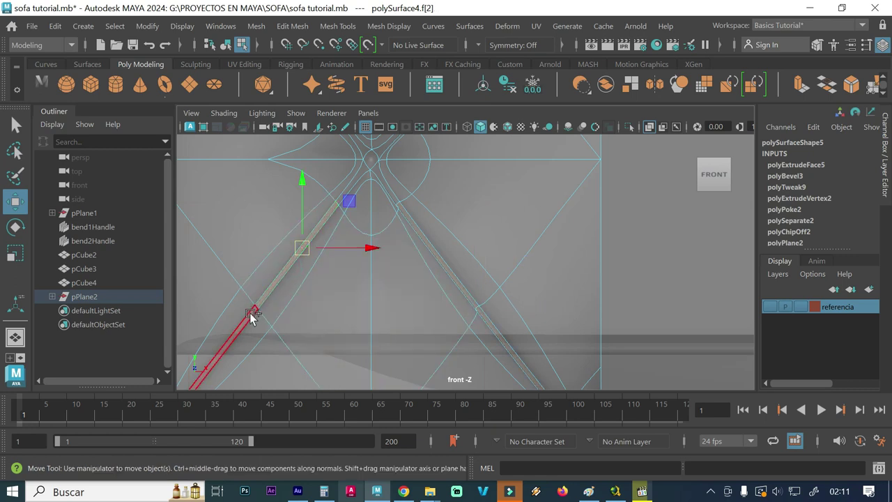
left_click(249, 316, "shift")
left_click_drag(252, 301, 249, 297)
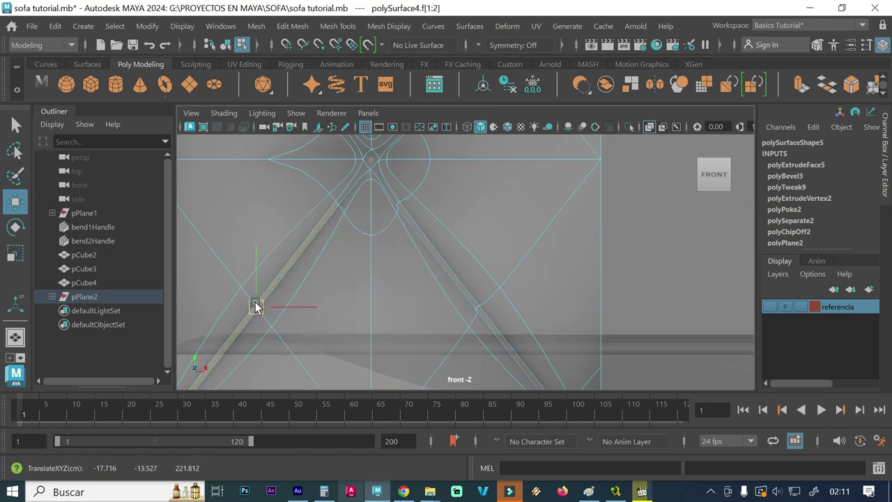
middle_click_drag(248, 296, 394, 338, "alt")
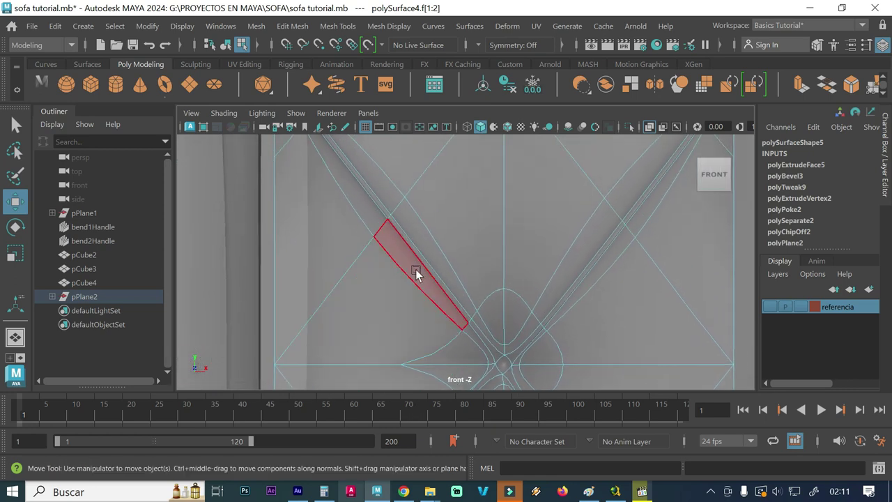
left_click(418, 255)
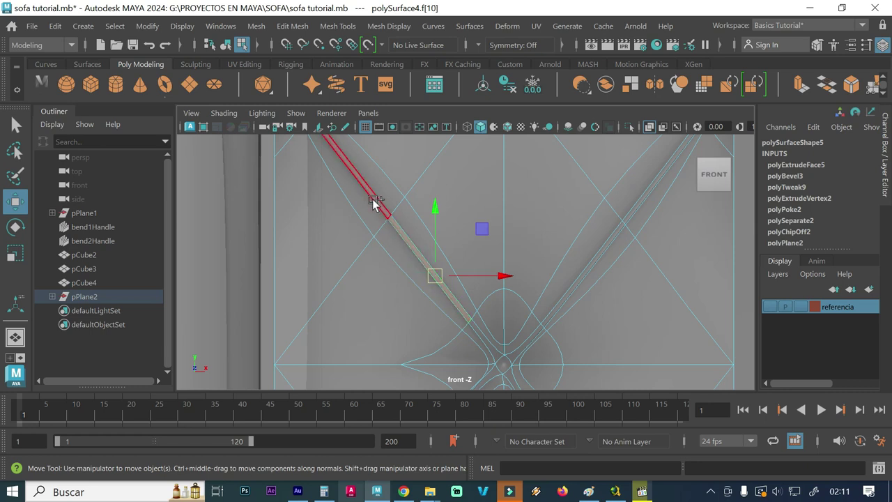
middle_click_drag(374, 195, 394, 209)
Return to a full-size perspective view and zoom out to see the cushion
key("space")
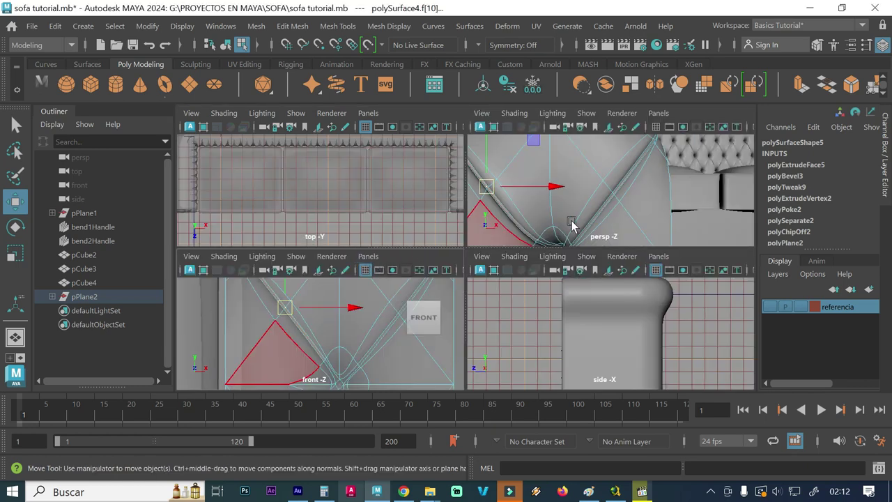
key("space")
scroll(553, 297, "down", 3)
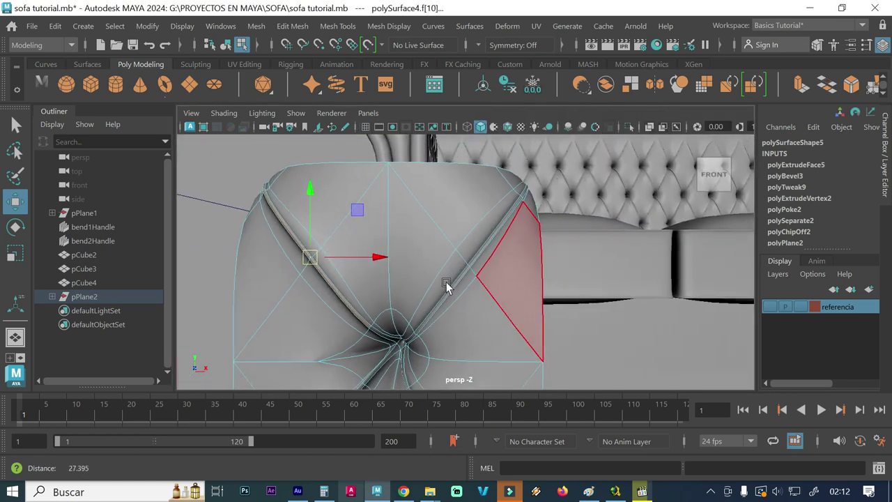
scroll(446, 283, "down", 2)
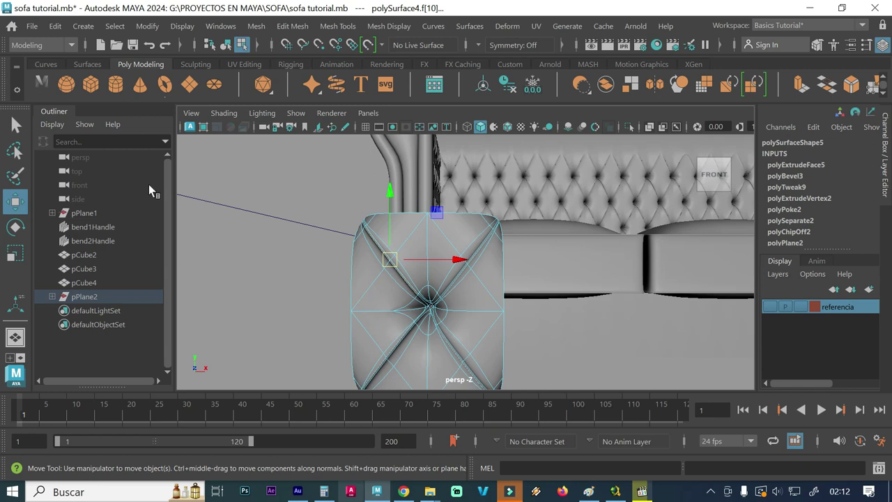
Switch polySurface4 to Object Mode, select the whole cushion, and open the Mesh menu
left_click(19, 128)
left_click(323, 310)
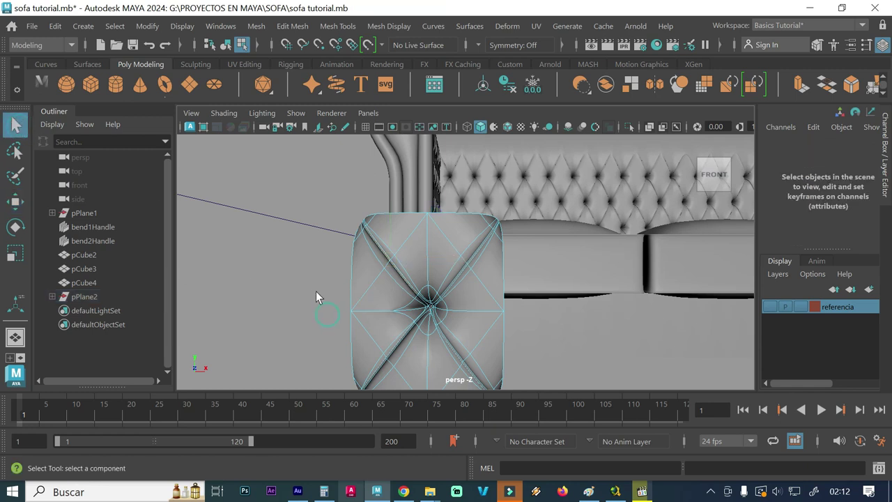
left_click(369, 308)
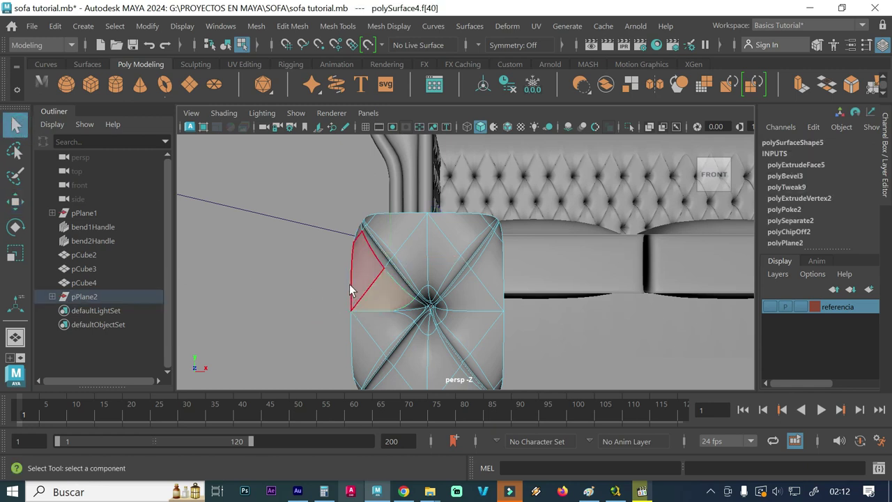
right_click_drag(428, 140, 445, 66)
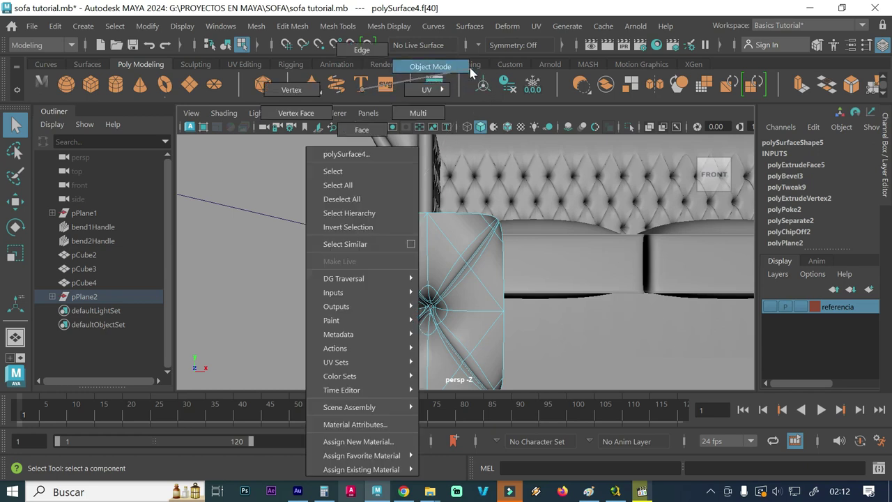
left_click(283, 308)
mouse_move(283, 307)
left_mouse_down("alt")
mouse_move(301, 302)
mouse_move(276, 300)
left_mouse_up("alt")
left_click(390, 294)
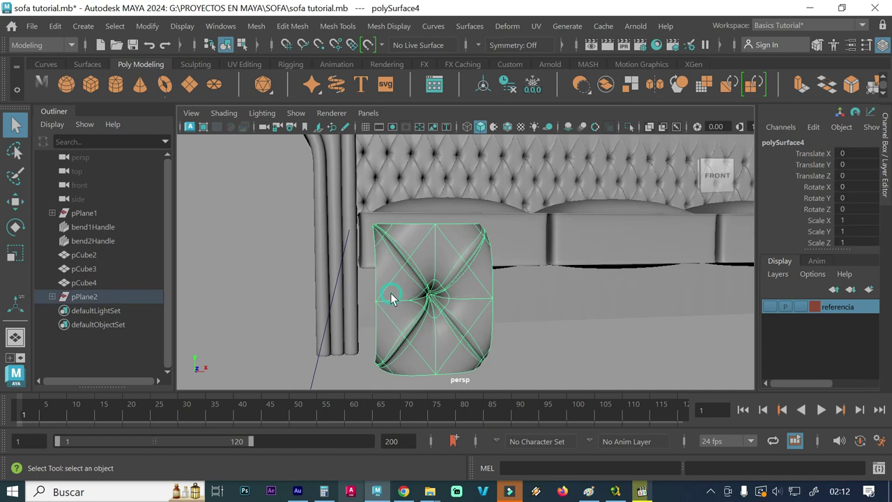
left_click(255, 25)
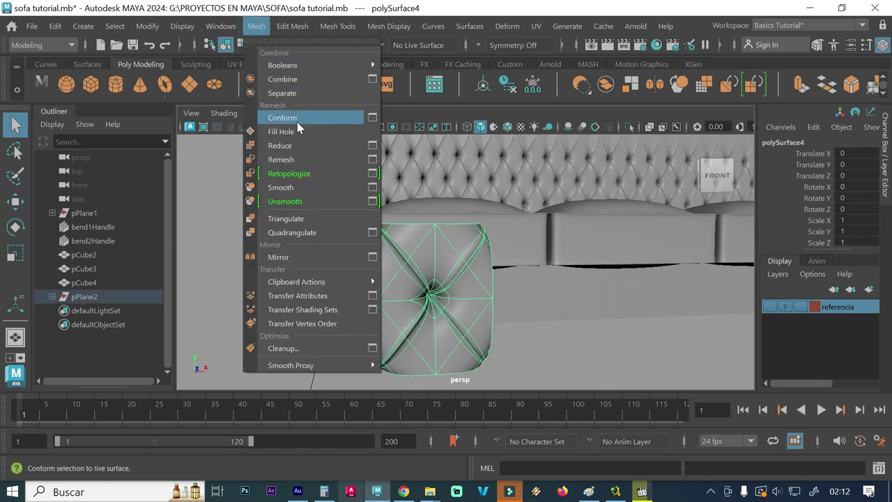
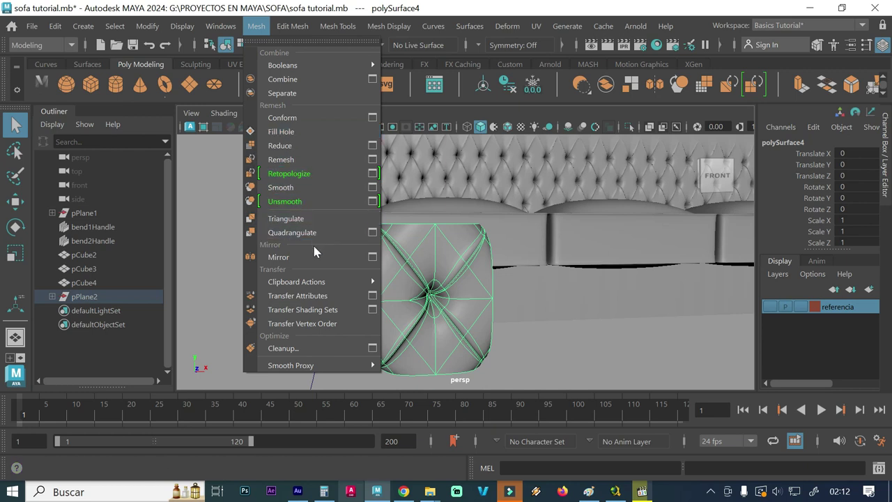
Mirror the tufted panel four times along +X so it spans the sofa's width
left_click(374, 258)
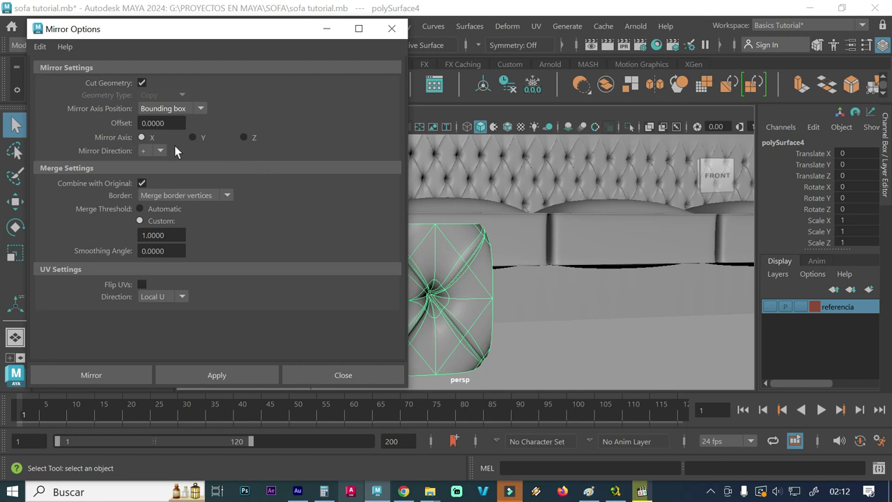
scroll(488, 230, "down", 3)
scroll(432, 219, "down", 2)
scroll(445, 224, "down", 2)
scroll(519, 242, "down", 1)
key("a")
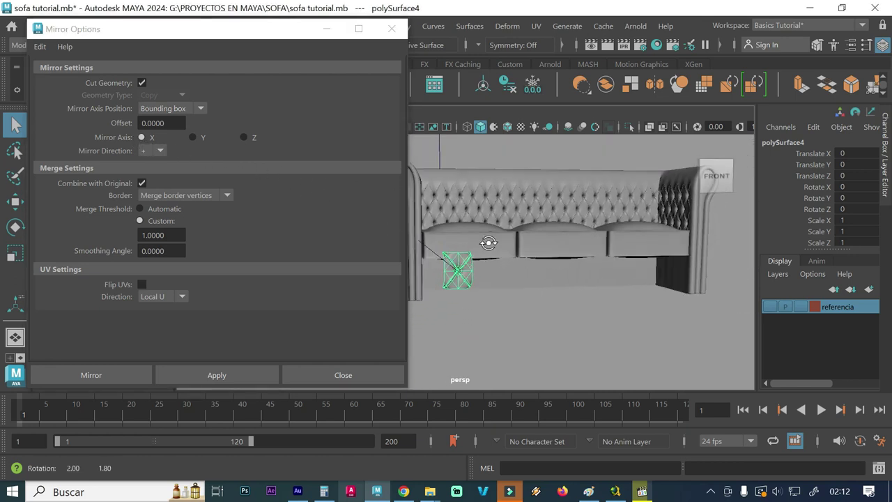
left_click(202, 368)
left_click(202, 368)
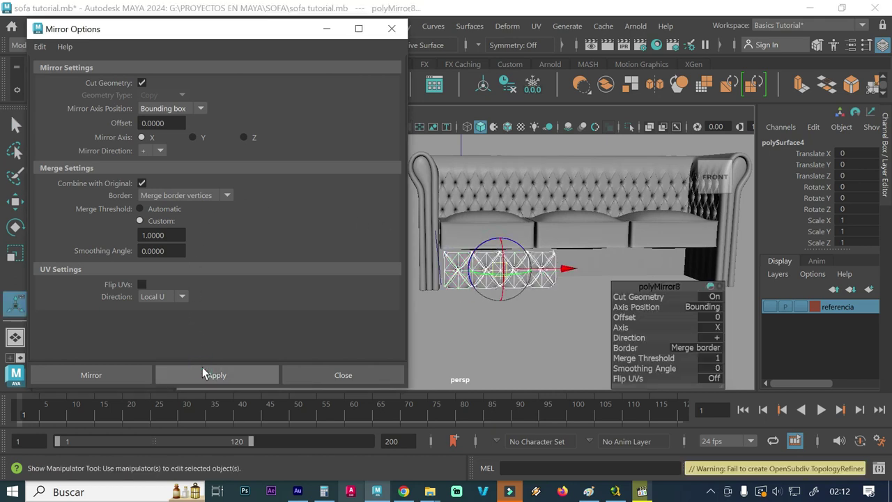
left_click(202, 368)
left_click(202, 368)
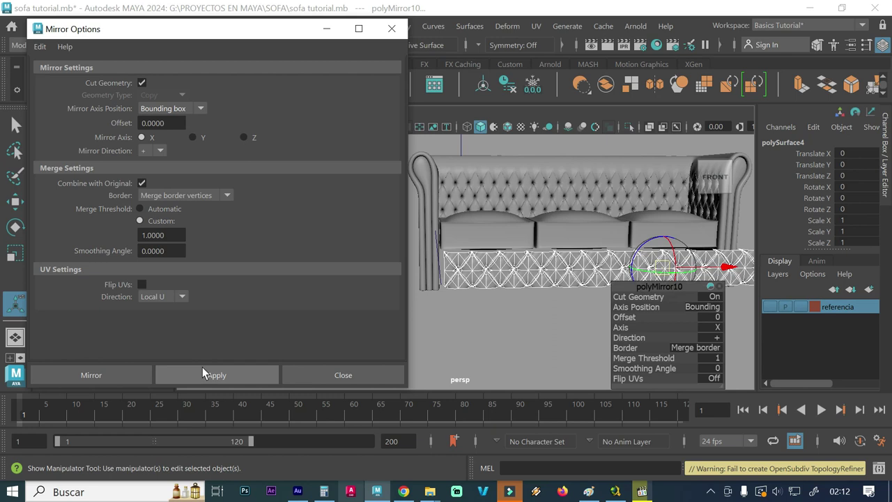
Mirror the panel along the Y axis in the negative direction to add a second row below
key("space")
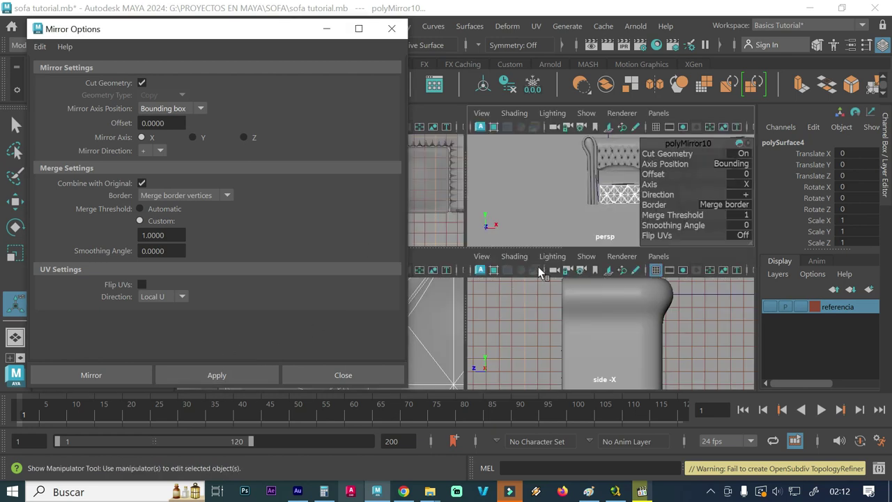
middle_click_drag(531, 202, 507, 203, "alt")
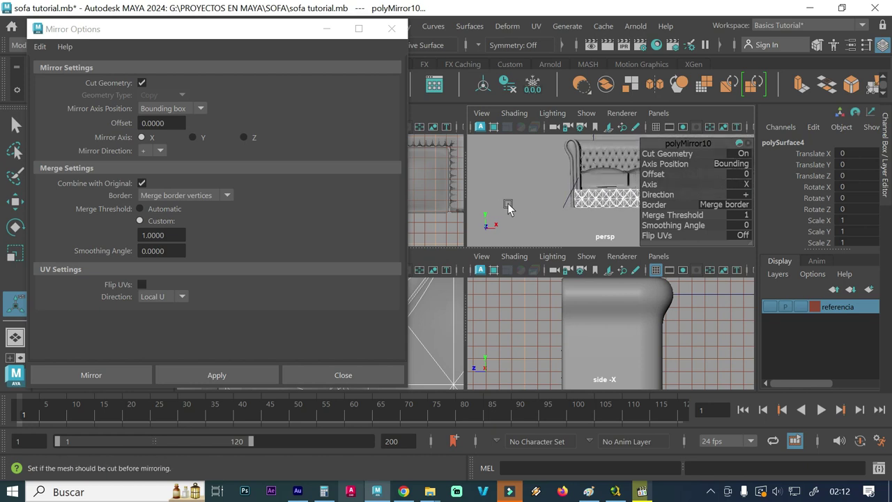
key("space")
scroll(577, 220, "down", 2)
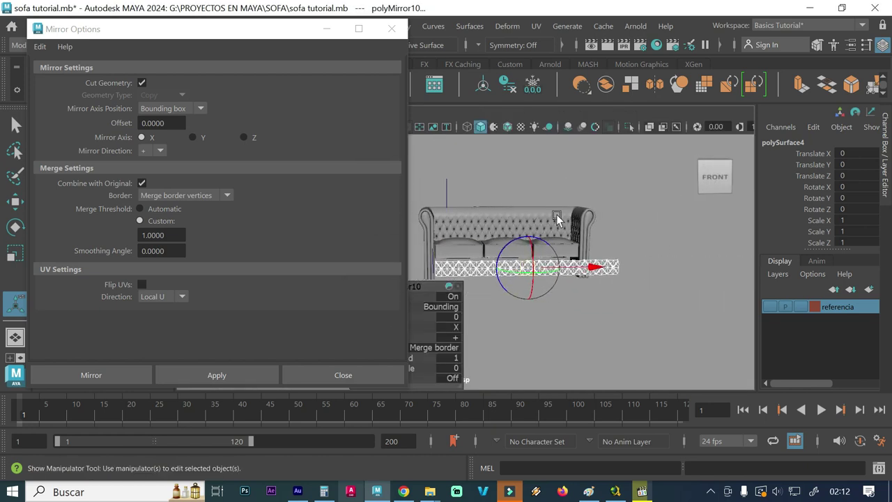
left_click_drag(535, 248, 526, 245, "alt")
key("space")
key("space")
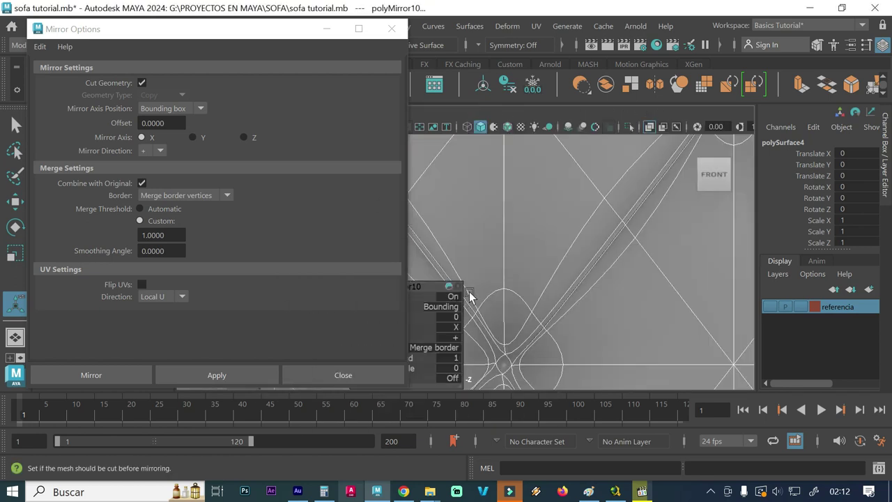
scroll(501, 248, "down", 2)
scroll(579, 229, "down", 2)
scroll(592, 236, "down", 1)
scroll(592, 236, "down", 2)
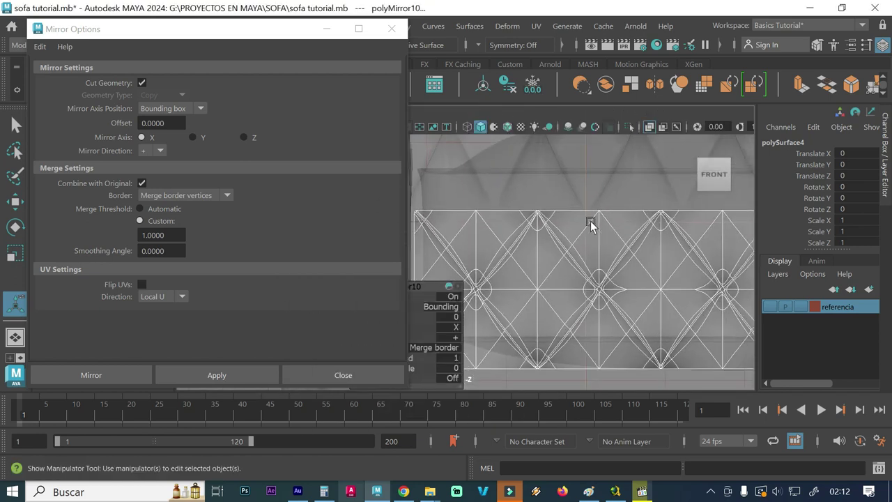
scroll(589, 225, "down", 2)
scroll(461, 225, "down", 1)
scroll(461, 225, "down", 2)
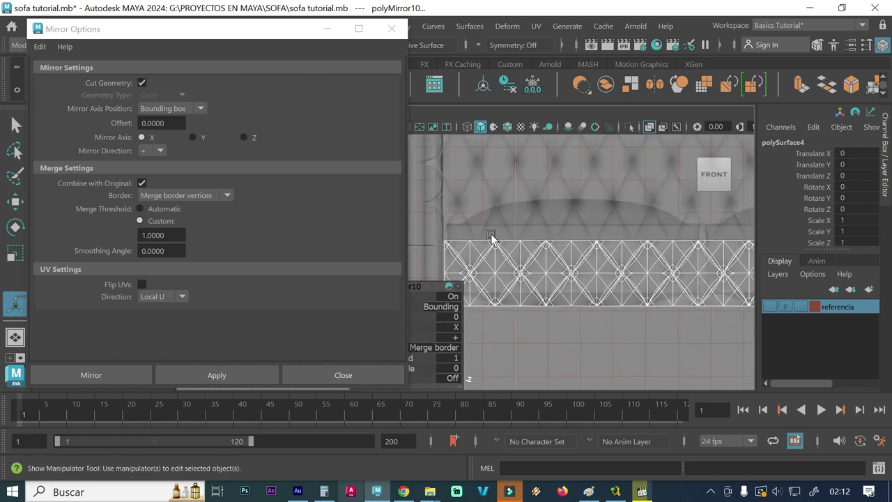
scroll(492, 235, "down", 1)
scroll(469, 245, "down", 1)
scroll(467, 249, "down", 1)
scroll(482, 252, "down", 1)
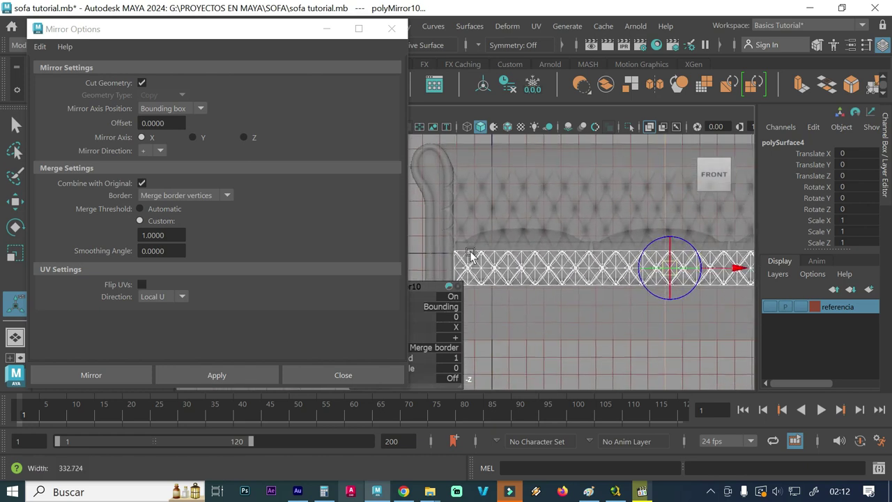
scroll(486, 250, "down", 1)
scroll(491, 248, "down", 1)
scroll(508, 252, "down", 1)
scroll(508, 252, "down", 1)
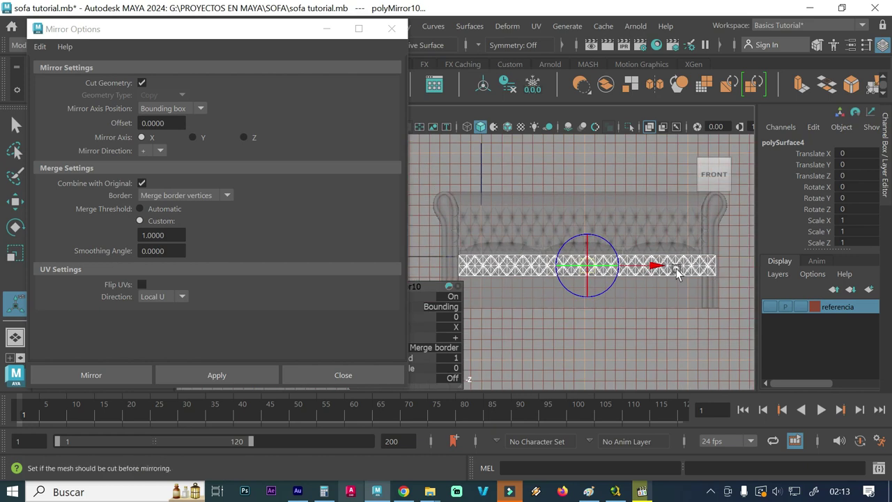
left_click(196, 141)
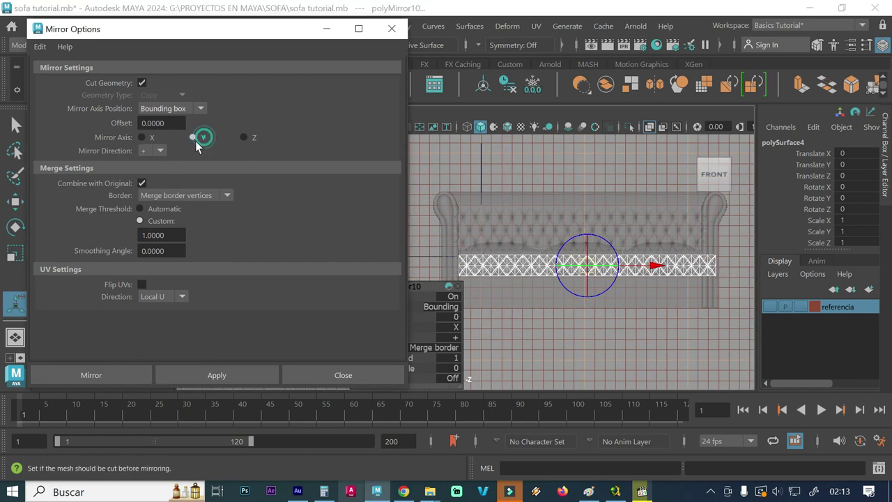
left_click(161, 151)
left_click(258, 369)
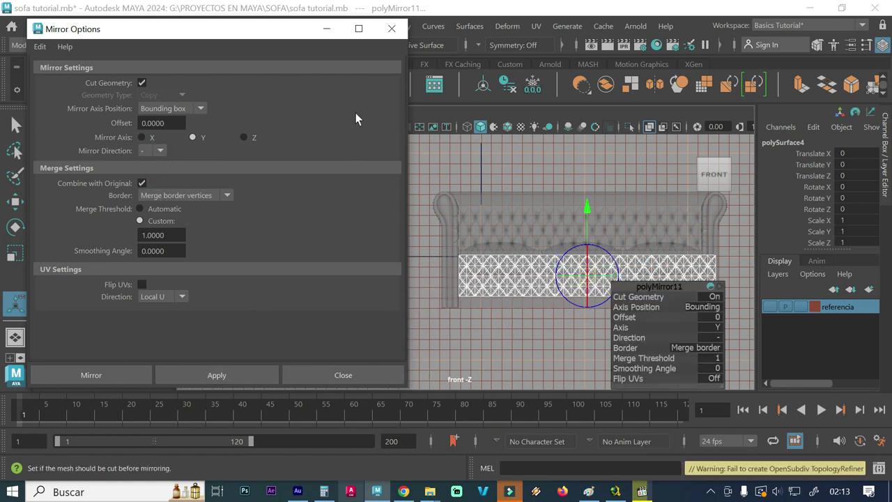
Close the mirror settings and frame the tufted panel in the front view
left_click(388, 32)
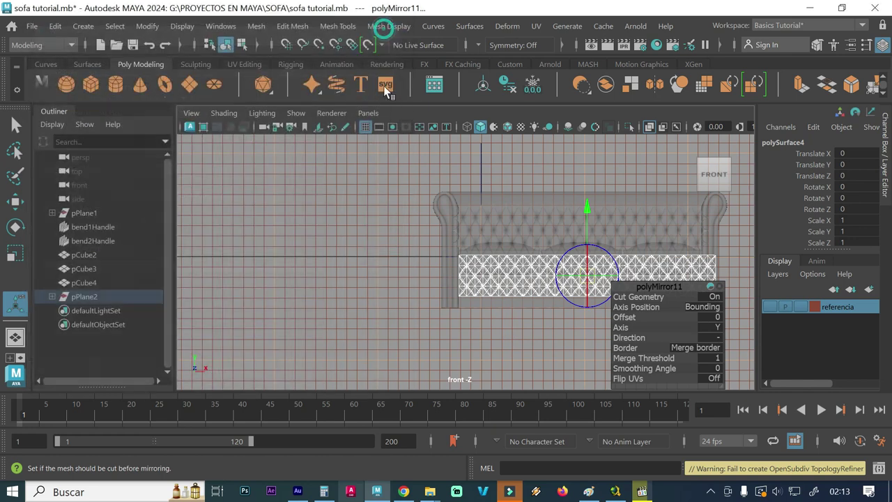
key("space")
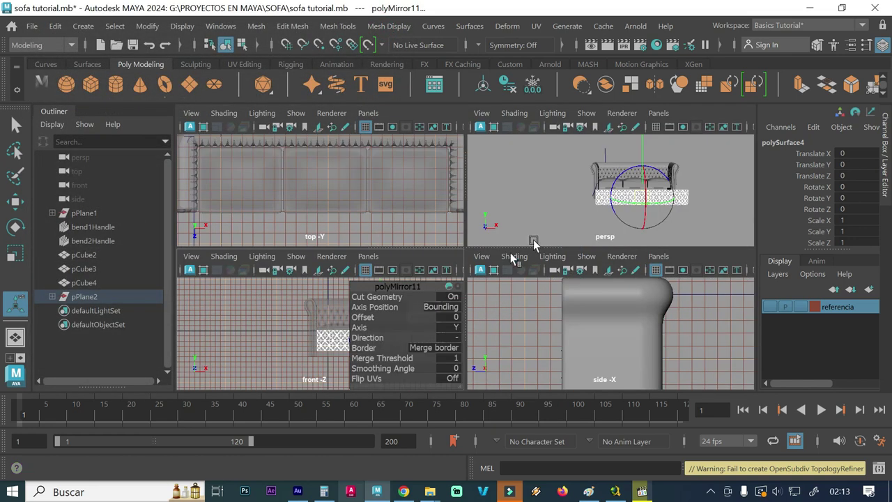
key("space")
key("space")
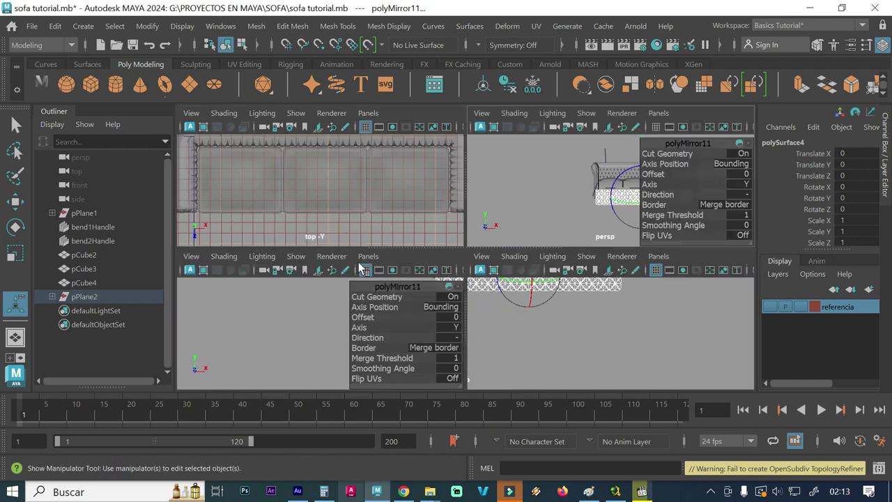
key("space")
scroll(543, 292, "up", 3)
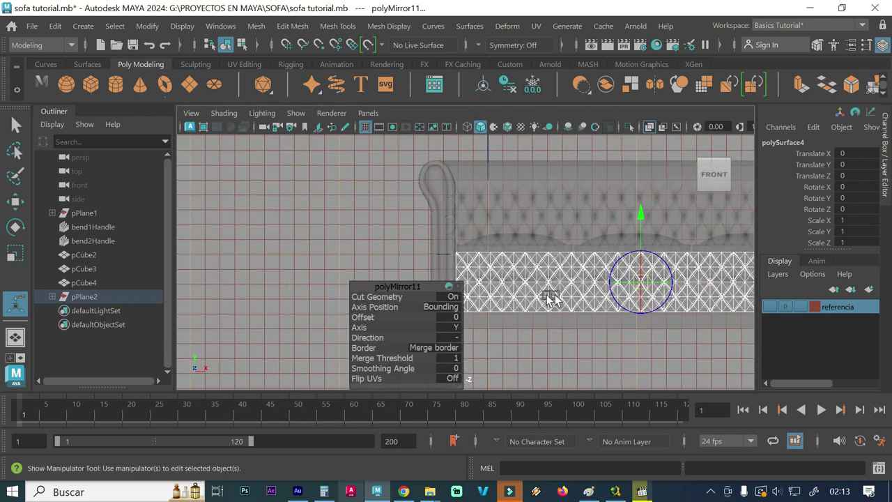
scroll(498, 286, "up", 2)
middle_click_drag(498, 286, 359, 252, "alt")
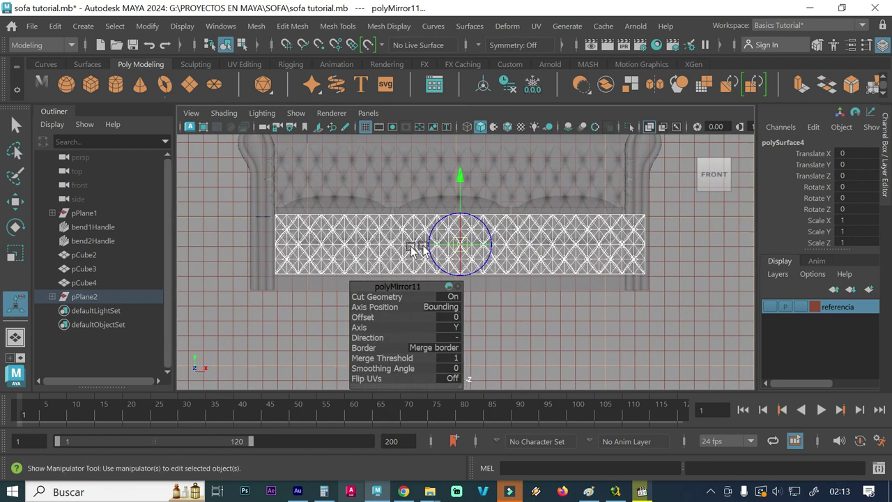
mouse_move(465, 249)
right_mouse_down("alt")
mouse_move(433, 232)
mouse_move(477, 225)
right_mouse_up("alt")
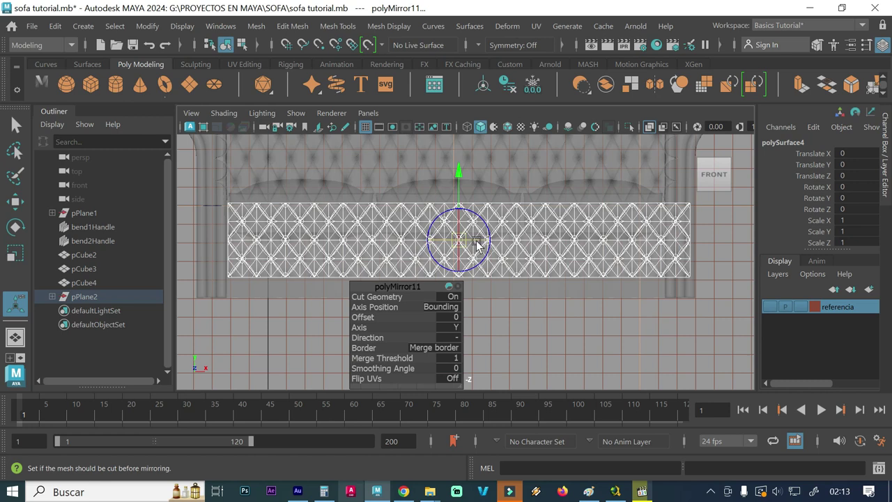
Reselect the tufted panel mesh with the Move tool and open the Modify menu
key("w")
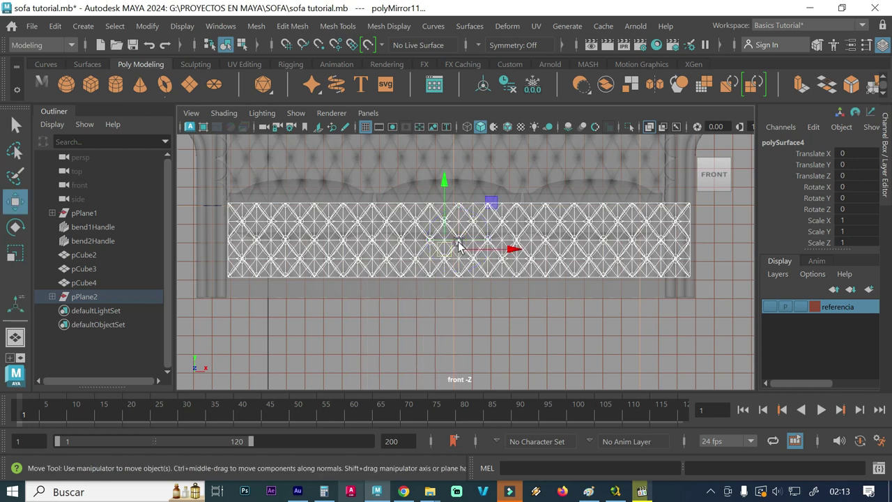
left_click(477, 329)
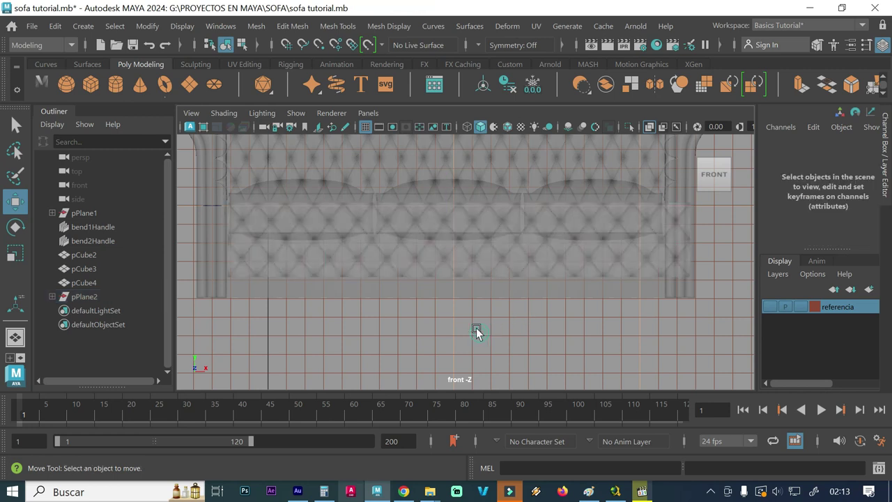
left_click(380, 255)
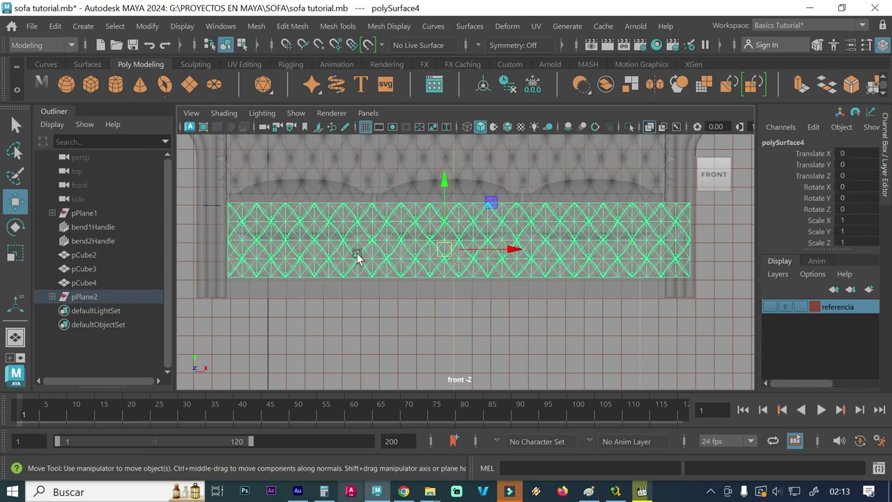
left_click(147, 26)
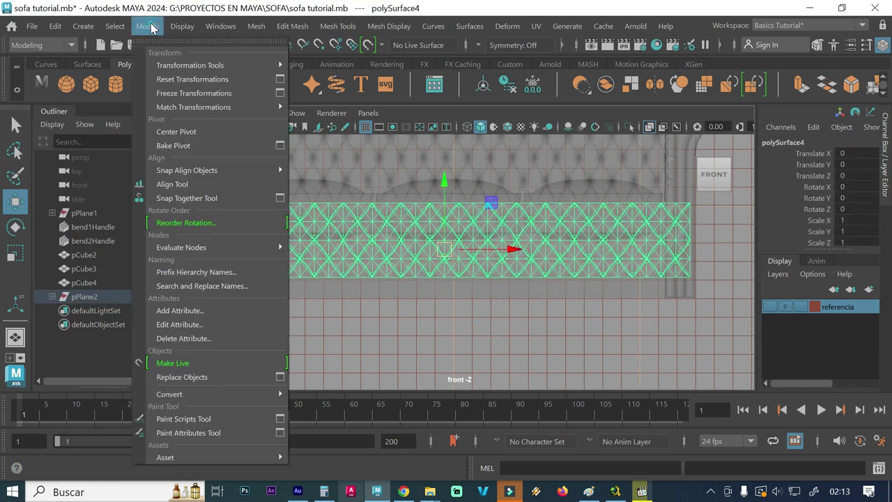
Snap the panel's pivot to its left edge and narrow its width to 0.926
left_click(193, 132)
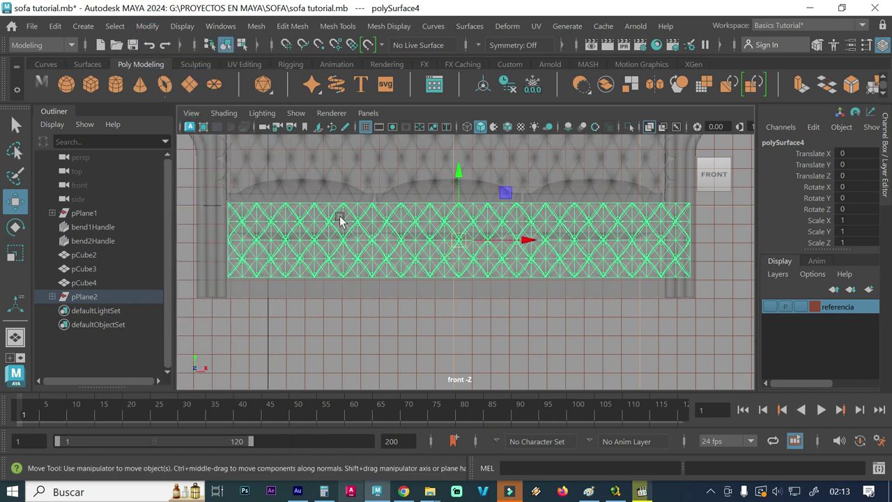
key("d")
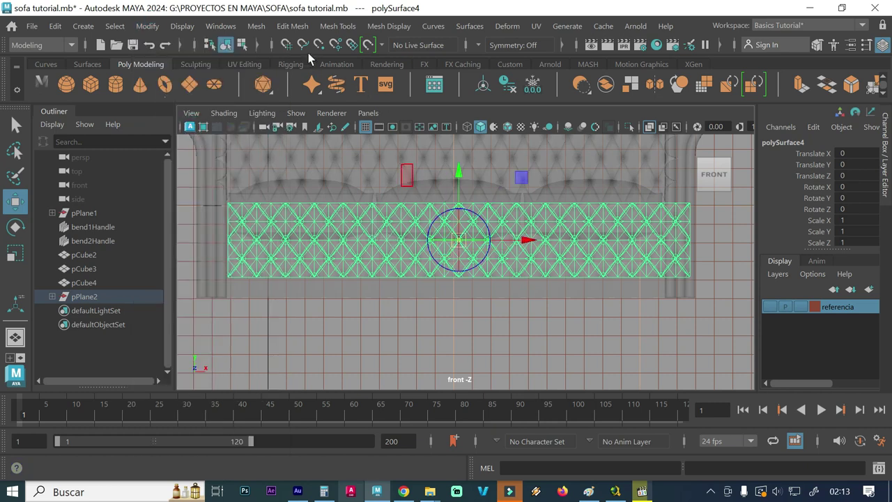
left_click(318, 45)
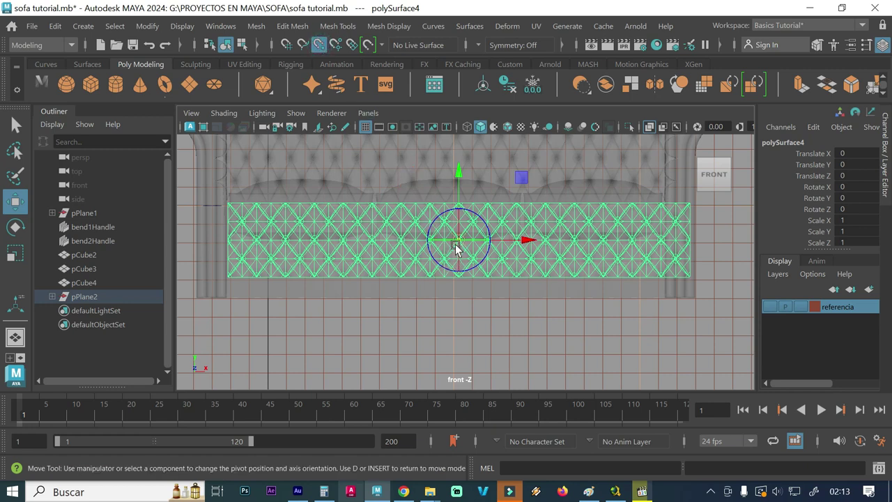
left_click_drag(454, 239, 228, 220)
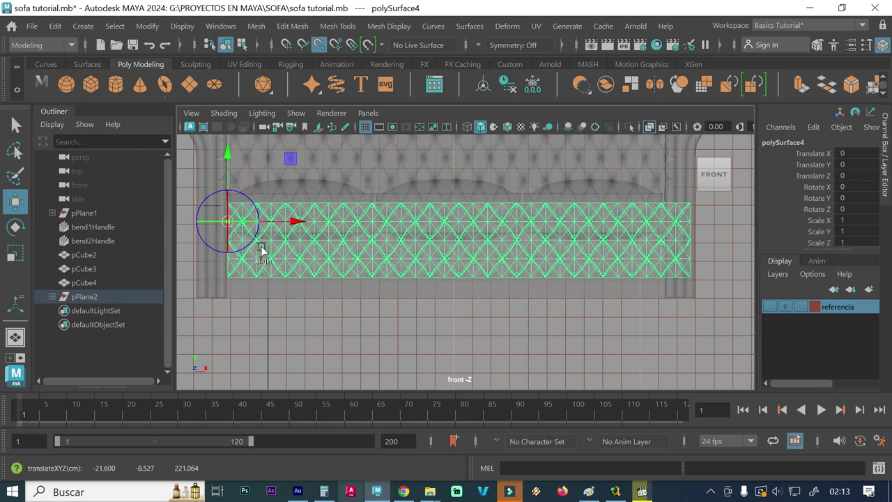
key("r")
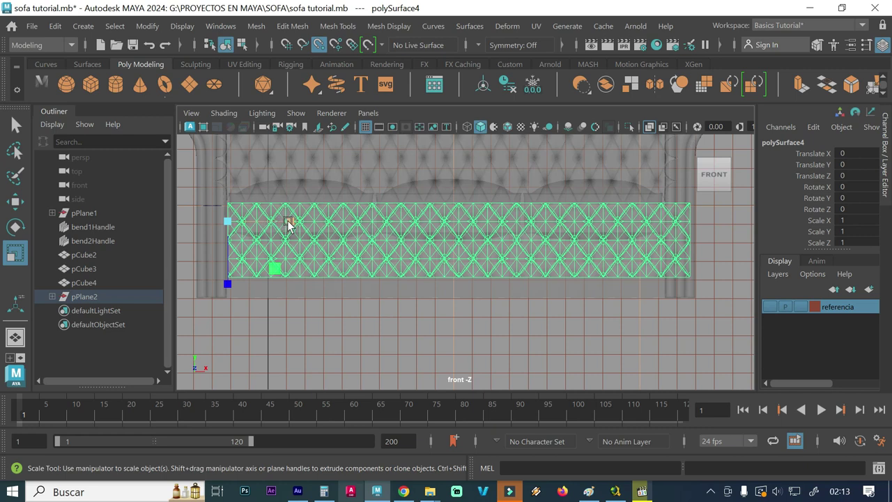
left_click_drag(288, 222, 284, 220)
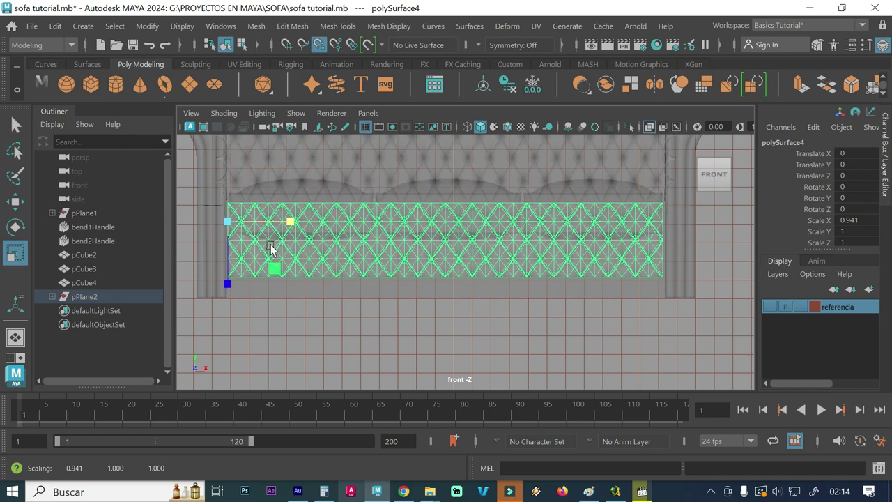
Move the pivot to the panel's top-left edge and adjust Scale Z to about 1.007
key("w")
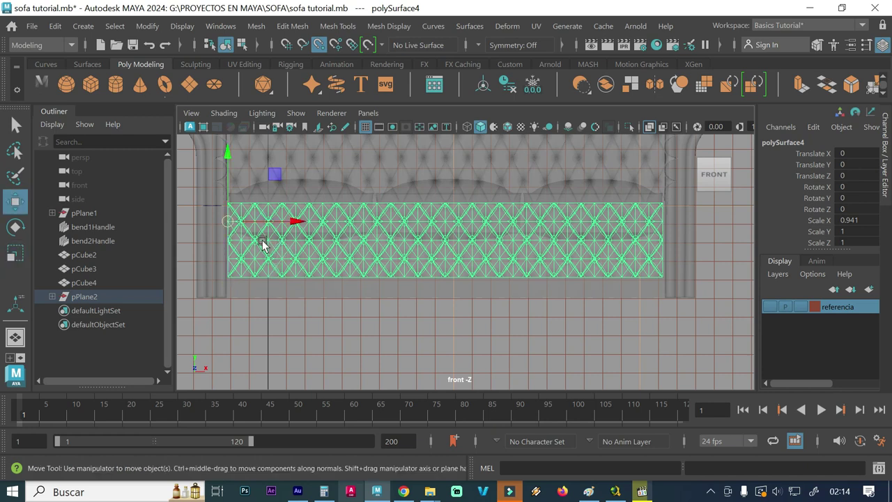
key("d")
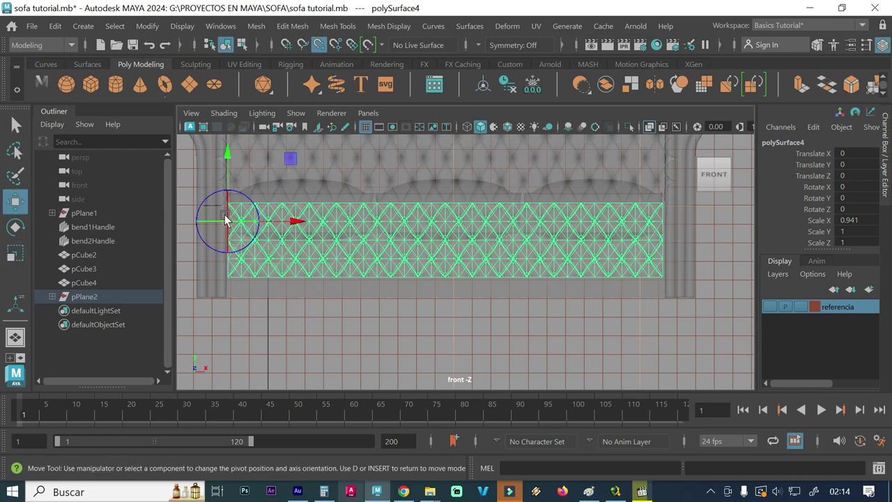
left_click_drag(230, 222, 243, 209)
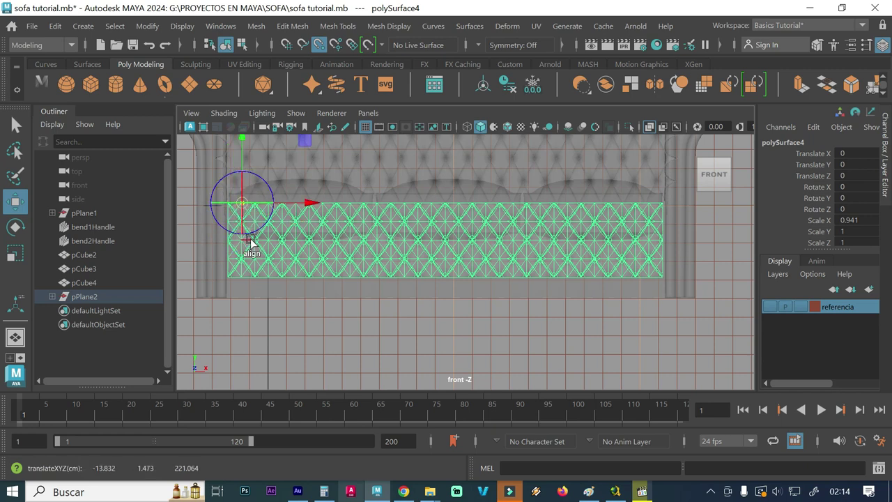
key("r")
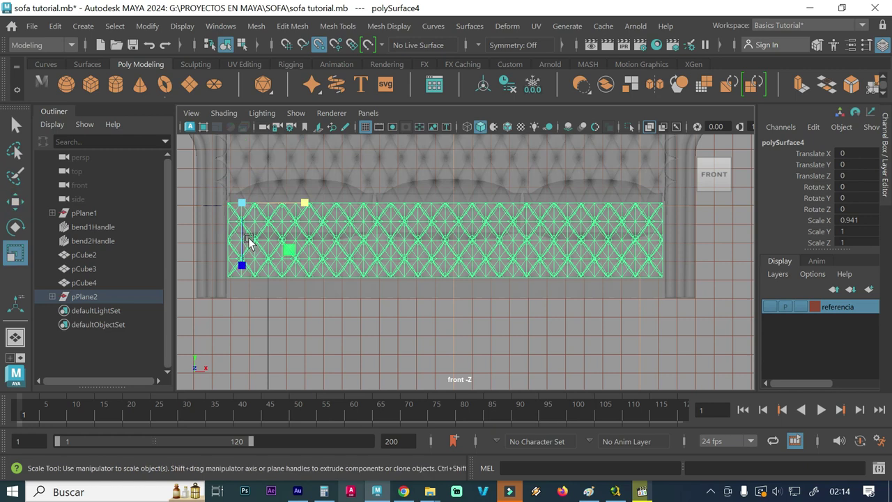
left_click_drag(245, 271, 245, 287)
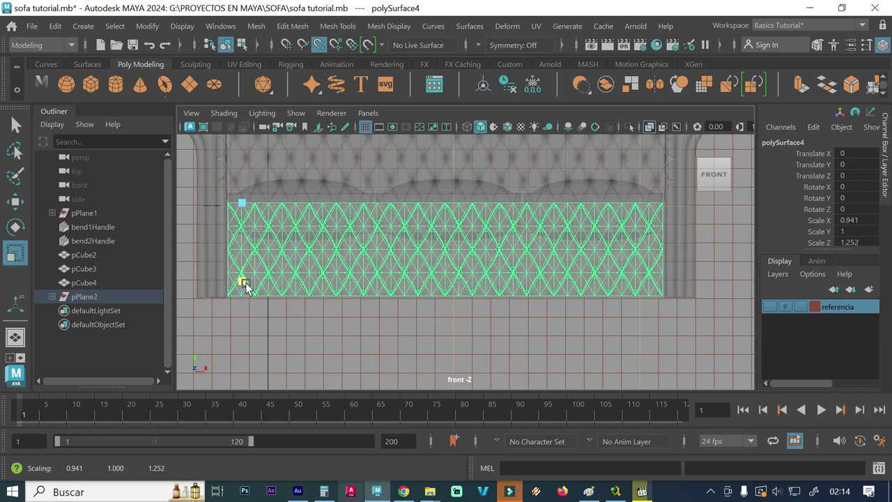
left_click_drag(245, 285, 244, 272)
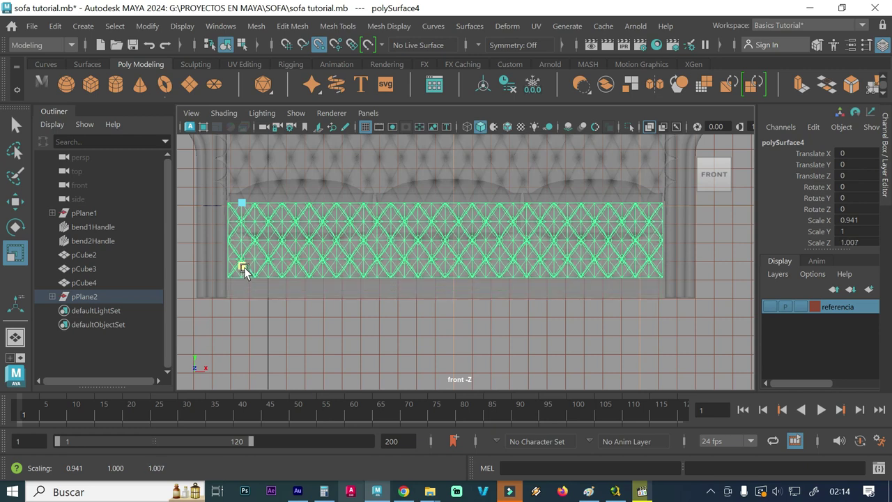
Lower the panel beneath the seat cushions and make it shorter
key("w")
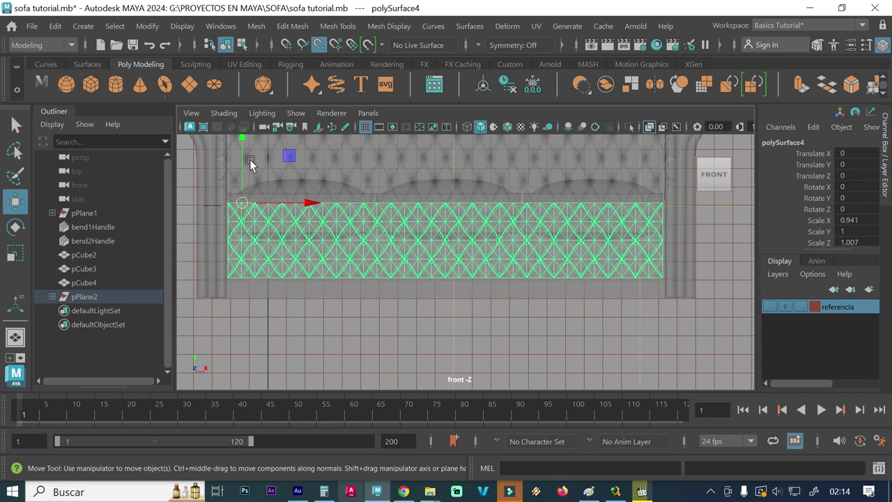
mouse_move(238, 154)
left_mouse_down()
mouse_move(232, 222)
mouse_move(232, 206)
left_mouse_up()
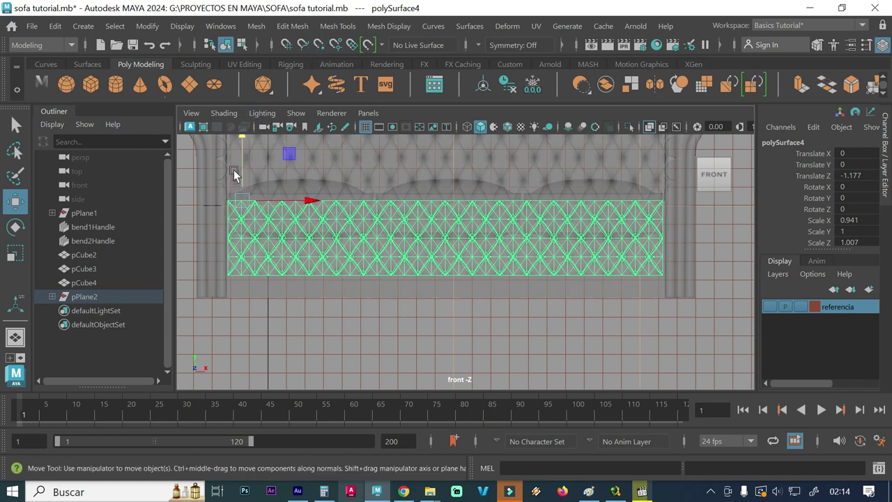
left_click_drag(240, 160, 232, 201)
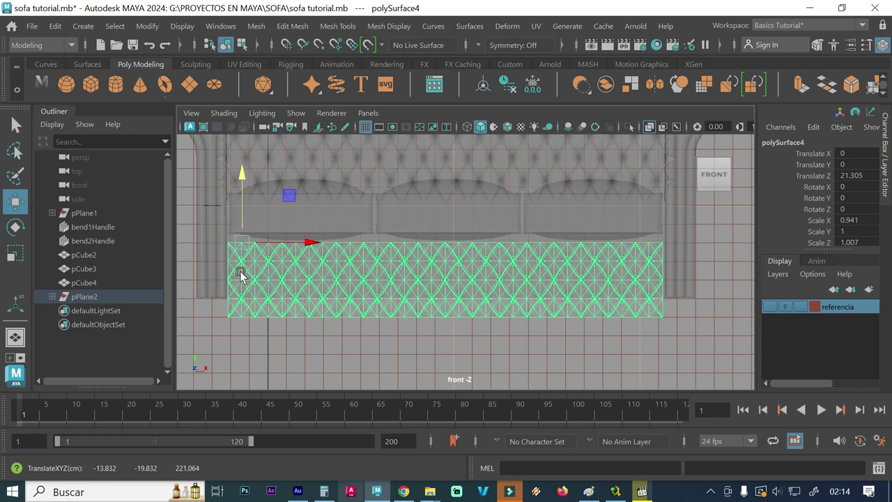
key("r")
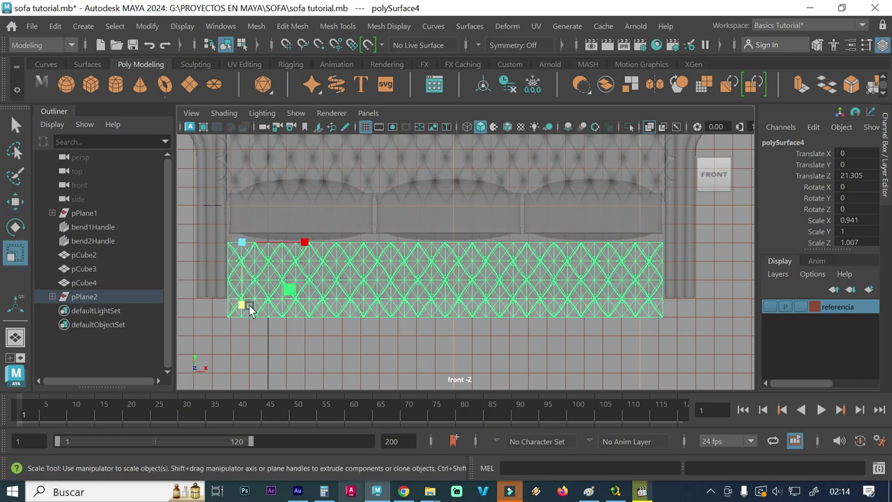
left_click_drag(243, 306, 242, 291)
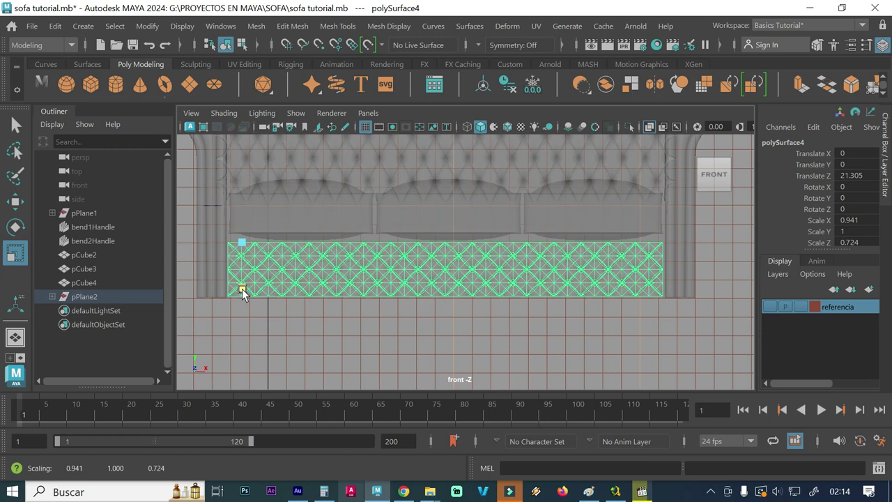
left_click_drag(241, 290, 242, 290)
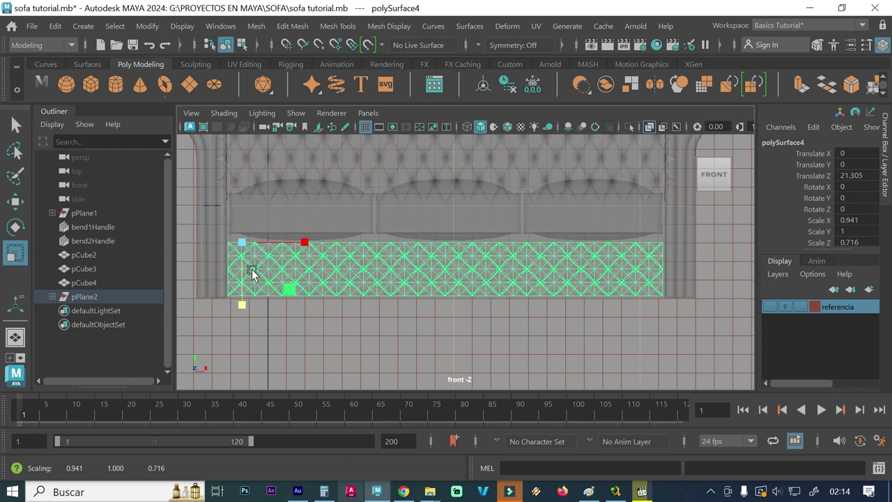
Raise the panel to Translate Z 18.057 under the cushions and set Scale Z to 0.817
key("w")
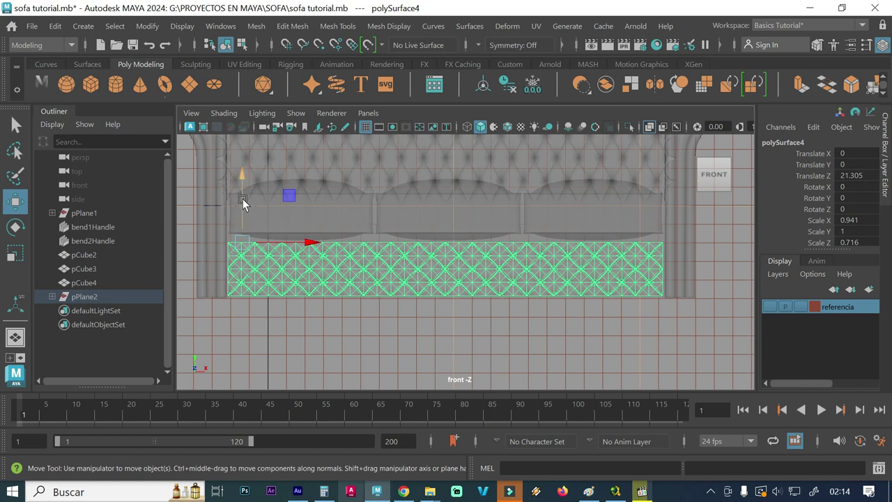
left_click_drag(243, 199, 240, 192)
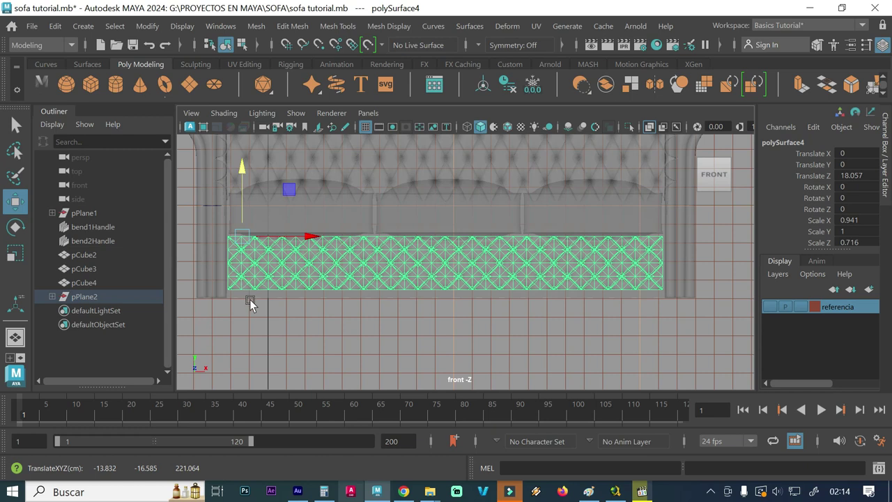
key("r")
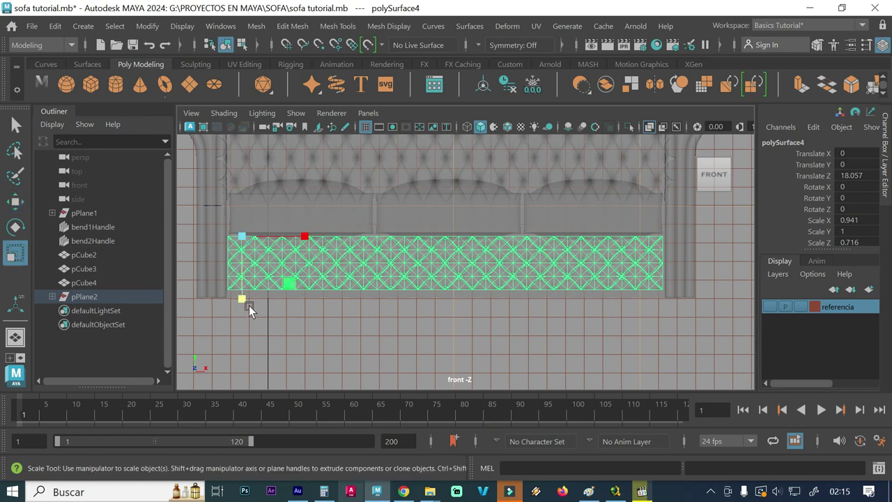
left_click_drag(242, 299, 242, 308)
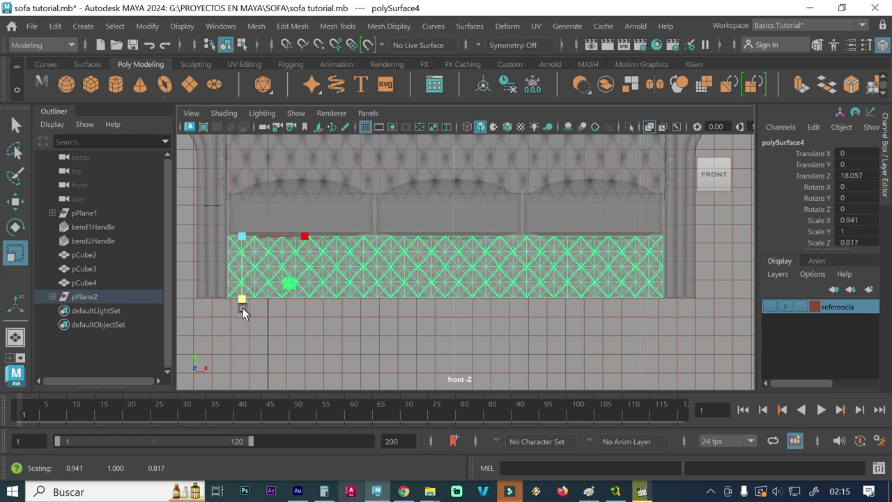
left_click(14, 124)
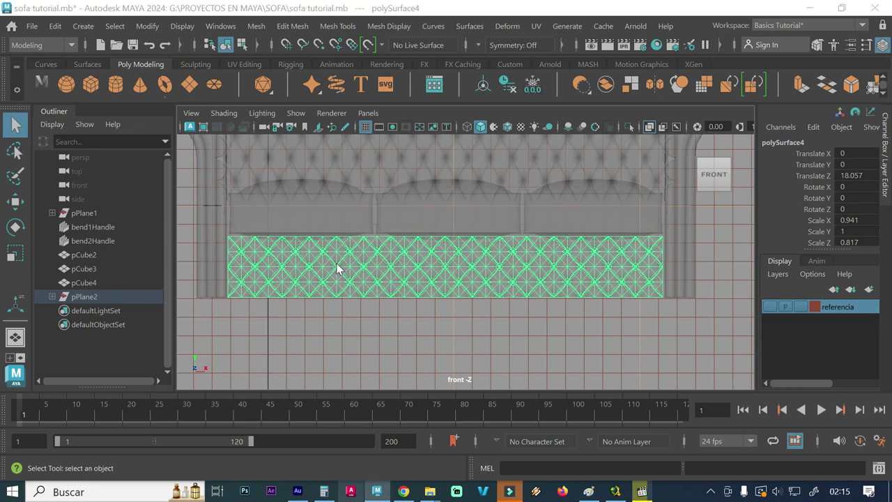
Move the tufted panel up into the sofa base to Translate Y -142.343
key("space")
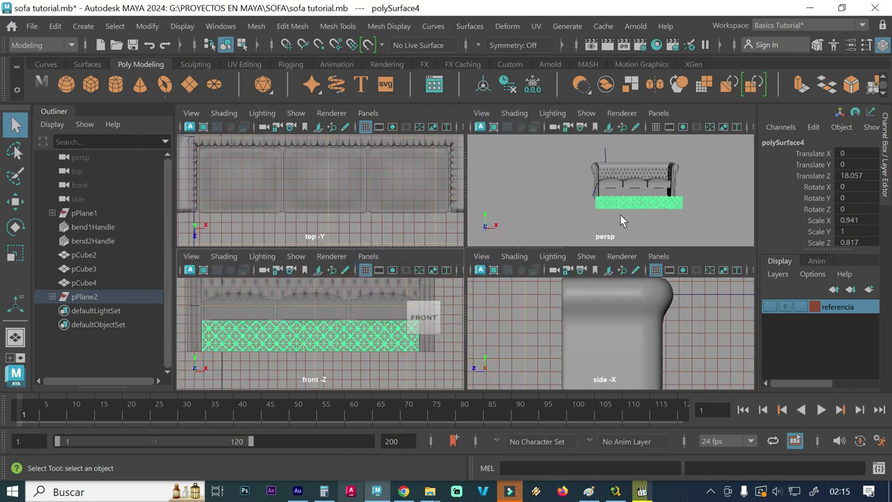
key("space")
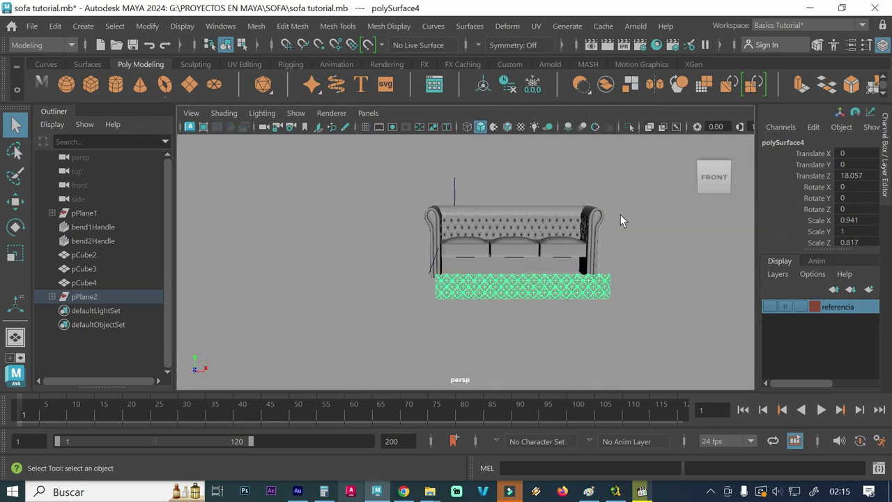
scroll(445, 247, "up", 1)
scroll(420, 255, "up", 2)
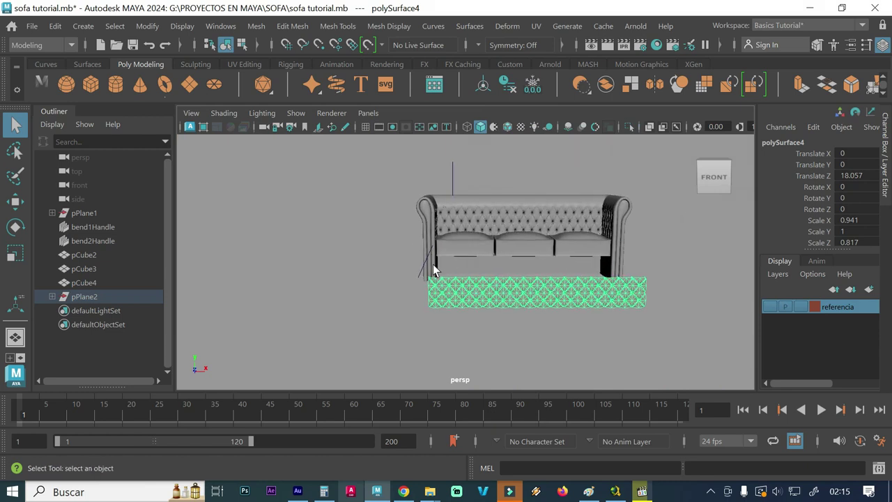
key("w")
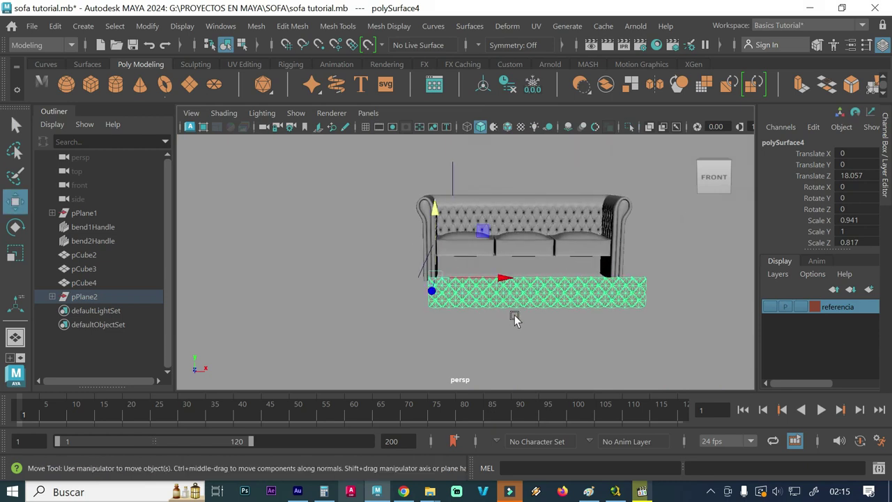
mouse_move(432, 297)
left_mouse_down()
mouse_move(430, 265)
mouse_move(402, 269)
left_mouse_up()
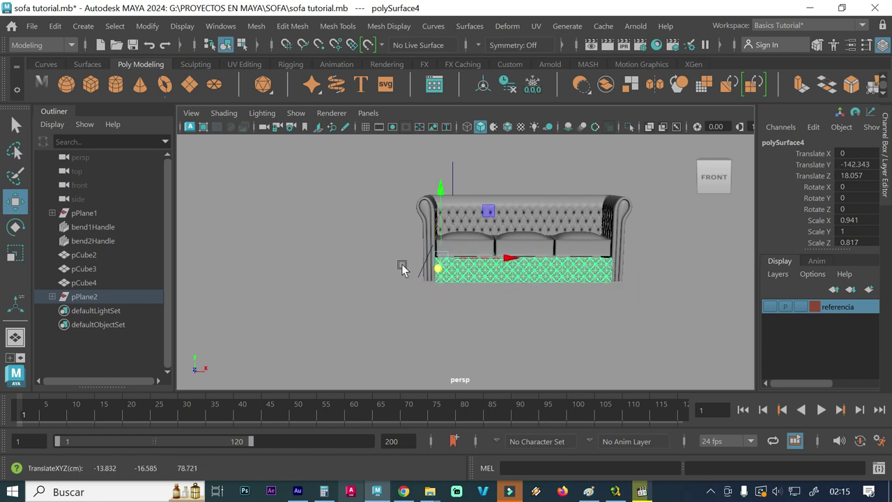
left_click(334, 289)
Inspect the tufted base from an angled view, then reselect the panel in the front view
right_click_drag(348, 289, 442, 277, "alt")
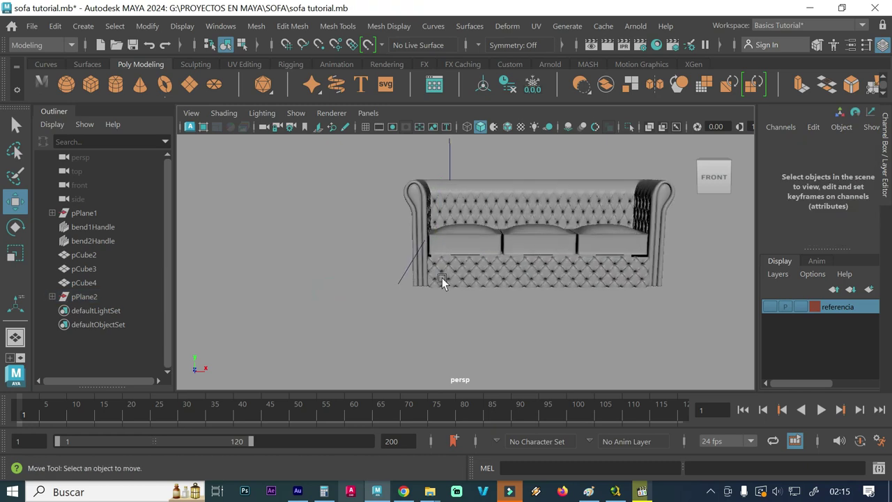
mouse_move(429, 290)
left_mouse_down("alt")
mouse_move(342, 294)
mouse_move(354, 294)
left_mouse_up("alt")
mouse_move(354, 295)
right_mouse_down("alt")
mouse_move(454, 292)
mouse_move(344, 297)
mouse_move(462, 293)
right_mouse_up("alt")
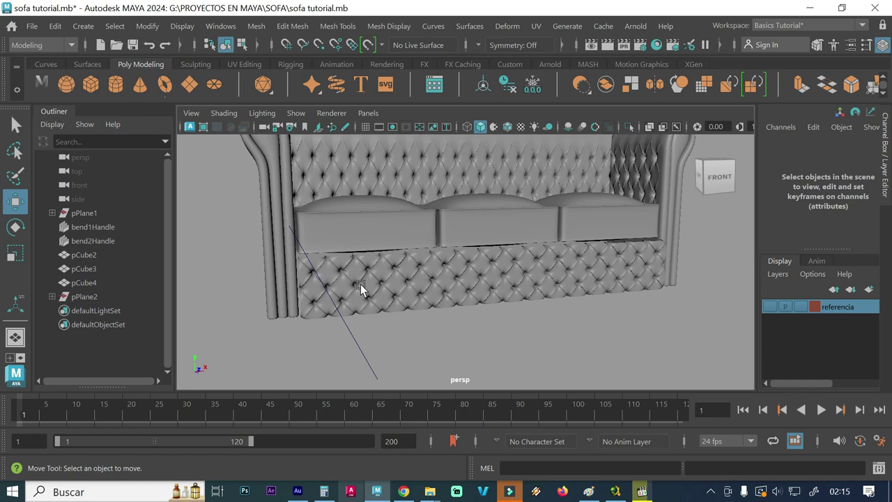
key("space")
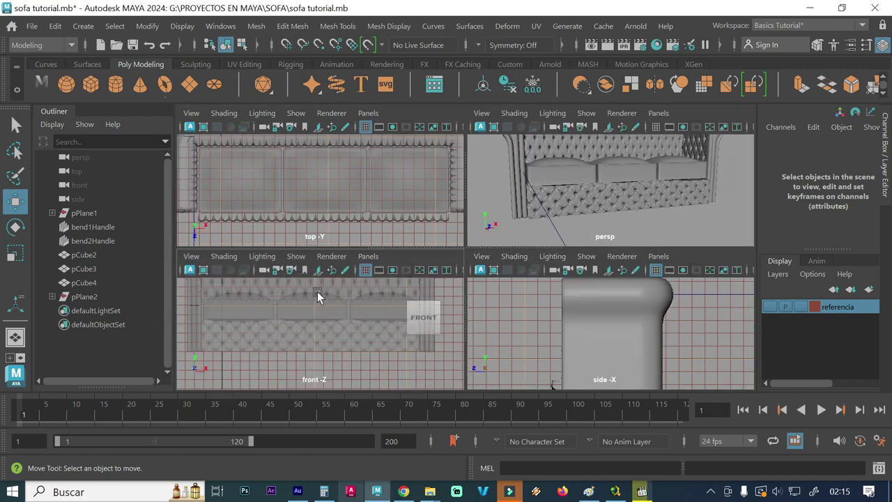
key("space")
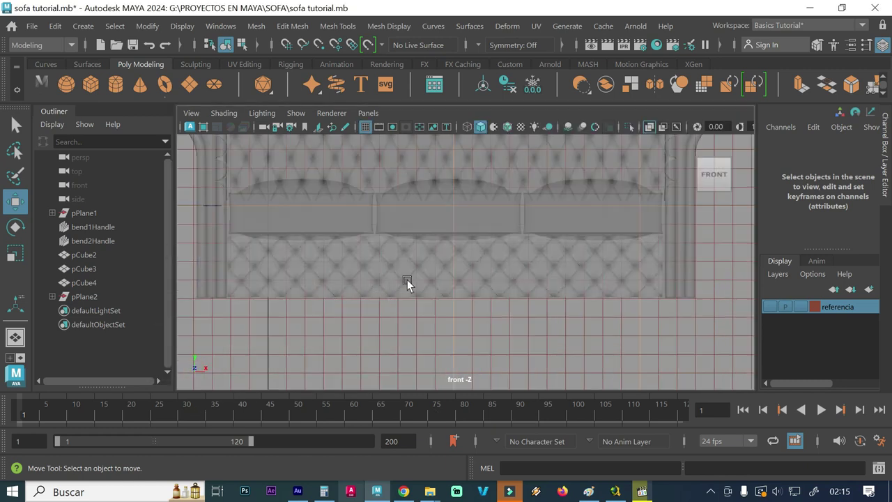
left_click(407, 279)
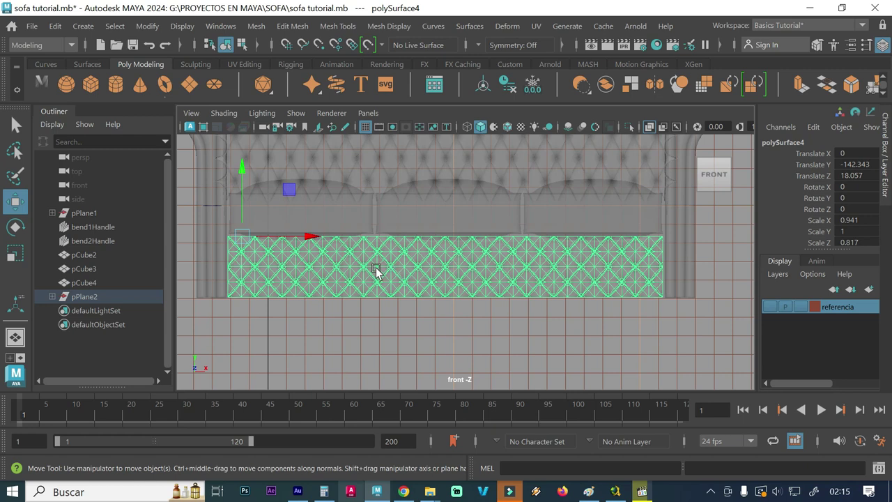
Switch the panel to component mode and frame its edge in the side view
scroll(460, 272, "up", 2)
scroll(587, 272, "up", 1)
scroll(585, 272, "down", 1)
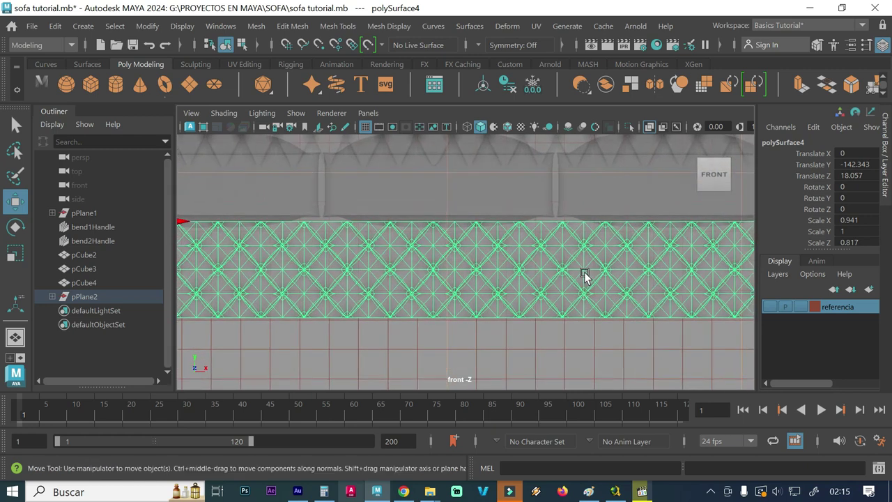
right_click_drag(487, 273, 425, 91)
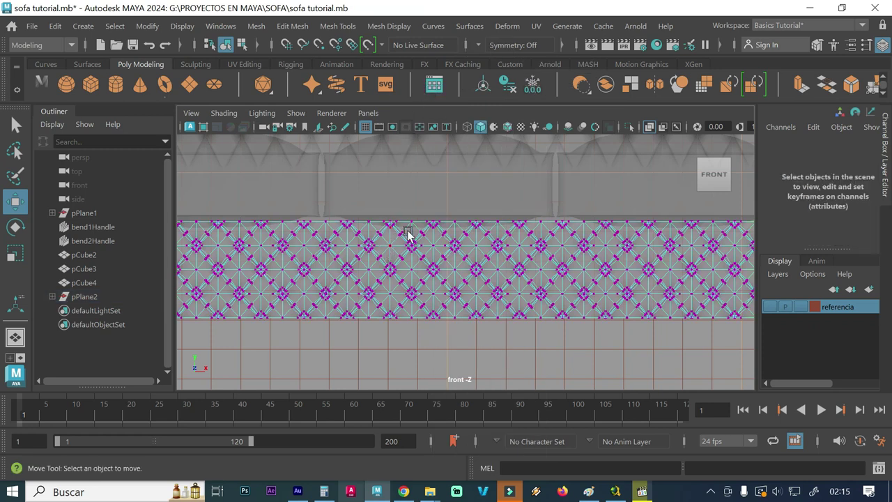
scroll(432, 248, "down", 1)
scroll(463, 248, "down", 1)
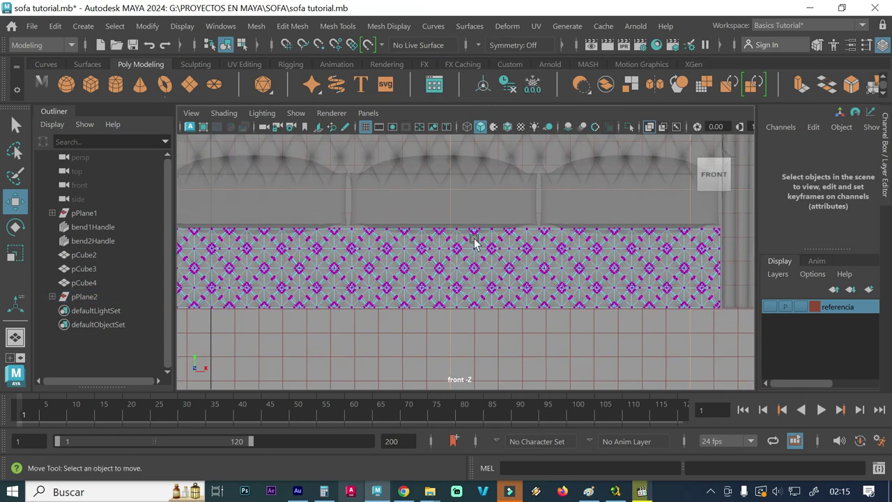
scroll(383, 240, "down", 1)
middle_click_drag(329, 248, 367, 249, "alt")
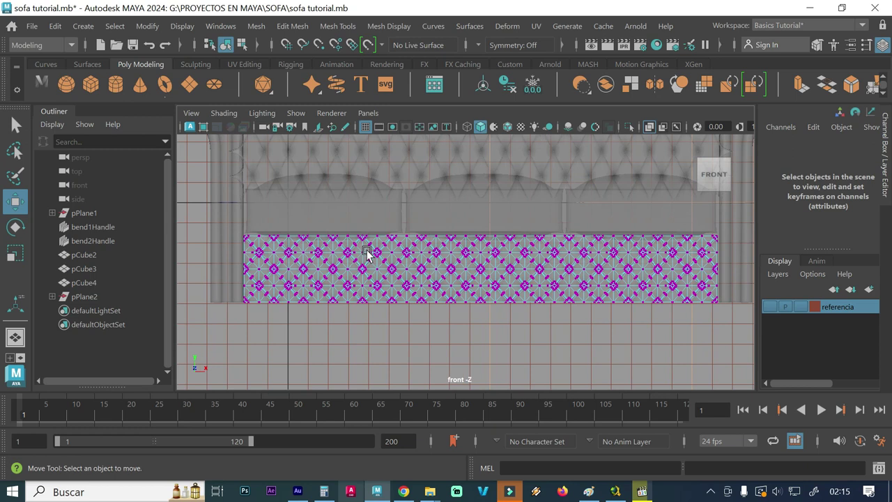
key("space")
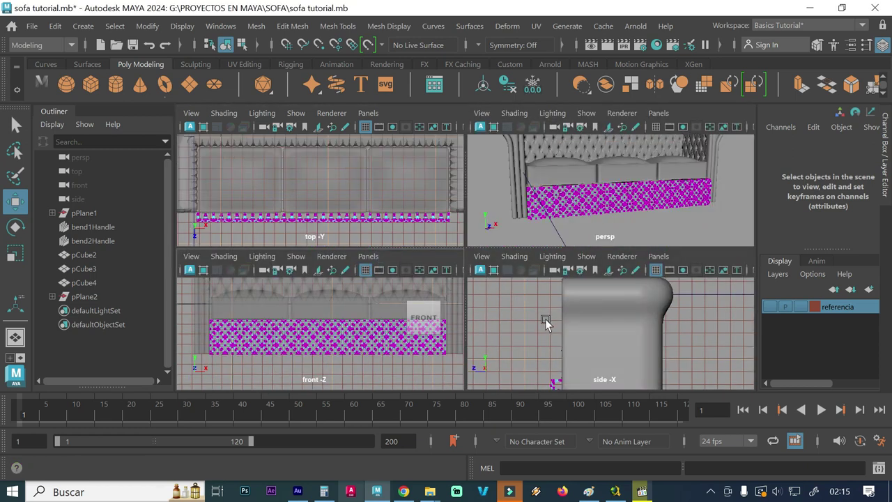
key("space")
scroll(410, 307, "down", 1)
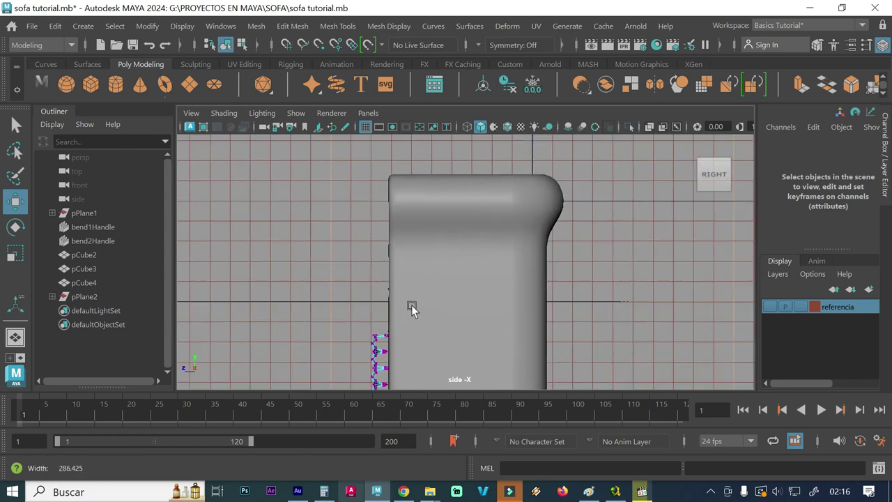
scroll(307, 300, "down", 2)
right_click_drag(398, 304, 556, 323, "alt")
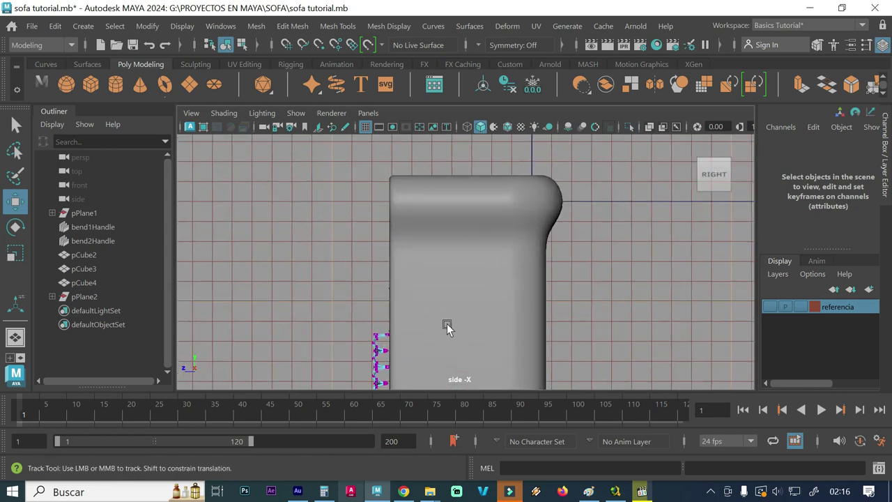
middle_click_drag(447, 324, 308, 253, "alt")
right_click_drag(309, 253, 754, 257, "alt")
middle_click_drag(498, 264, 604, 219, "alt")
right_click_drag(603, 219, 404, 223, "alt")
Turn off smooth preview and select the panel's top and bottom border vertices
key("1")
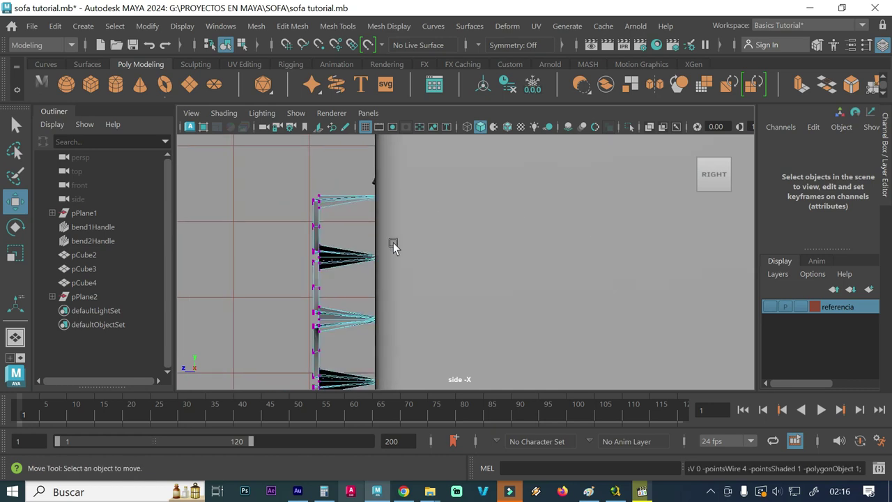
left_click_drag(280, 188, 400, 215)
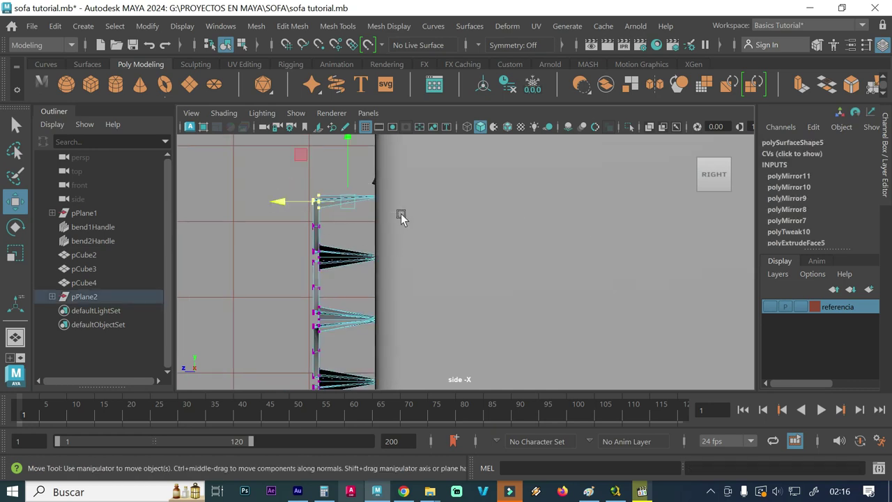
middle_click_drag(382, 232, 382, 205, "alt")
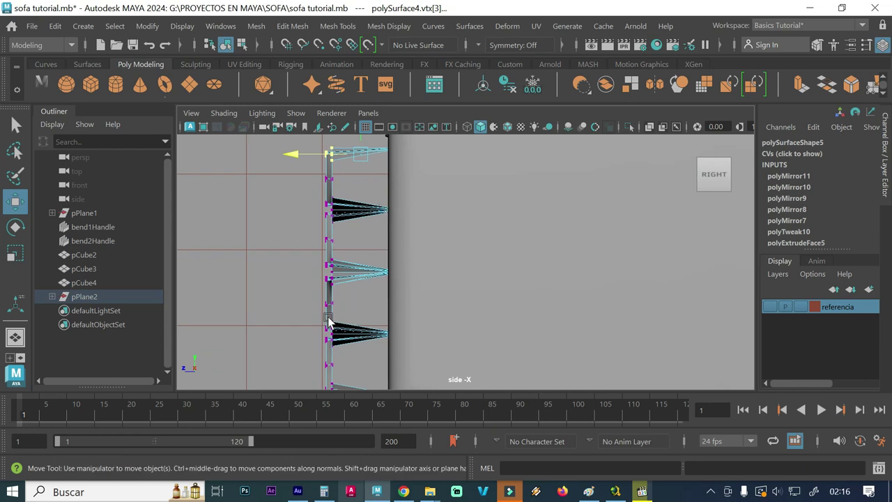
middle_click_drag(330, 318, 338, 218, "alt")
left_click_drag(312, 279, 425, 319)
key("space")
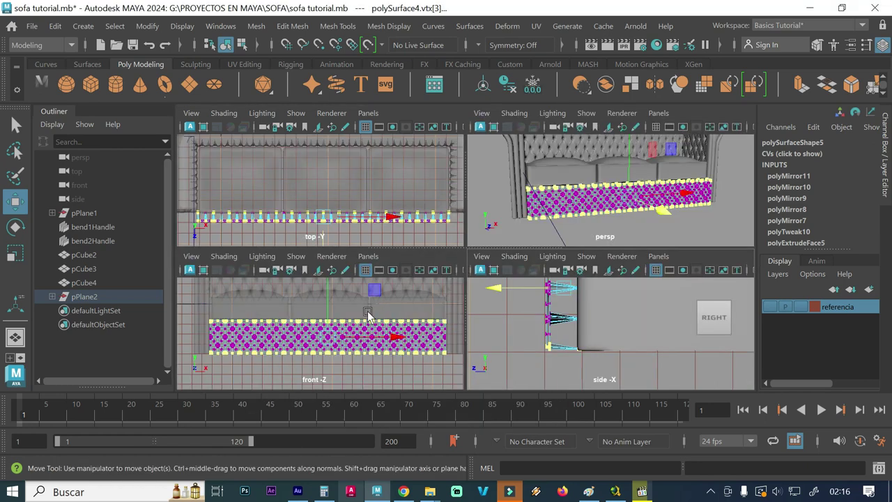
key("space")
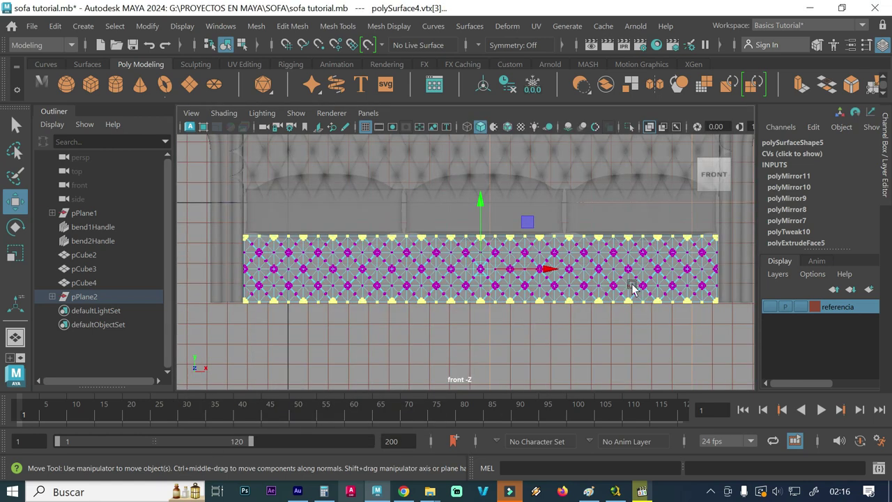
Add the panel's right-edge vertex to the selected border vertices in the front view
middle_click_drag(631, 289, 566, 289, "alt")
scroll(631, 256, "up", 2)
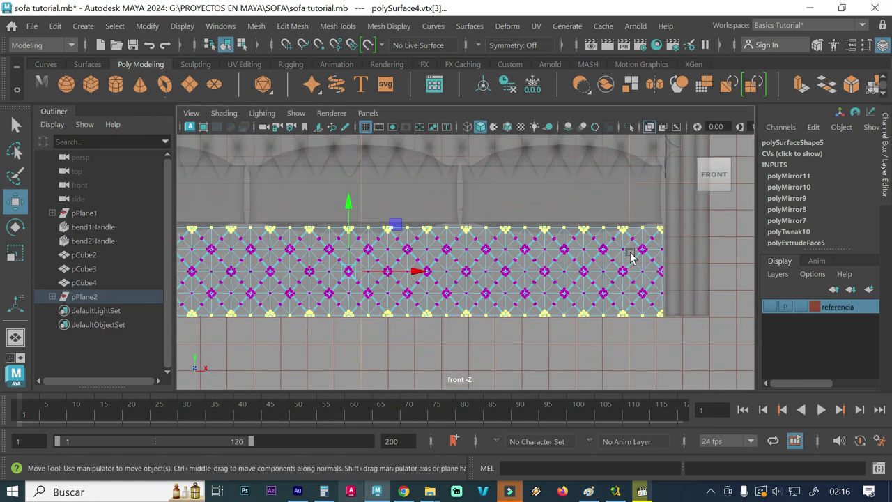
scroll(631, 256, "up", 1)
scroll(567, 265, "up", 1)
scroll(557, 253, "up", 2)
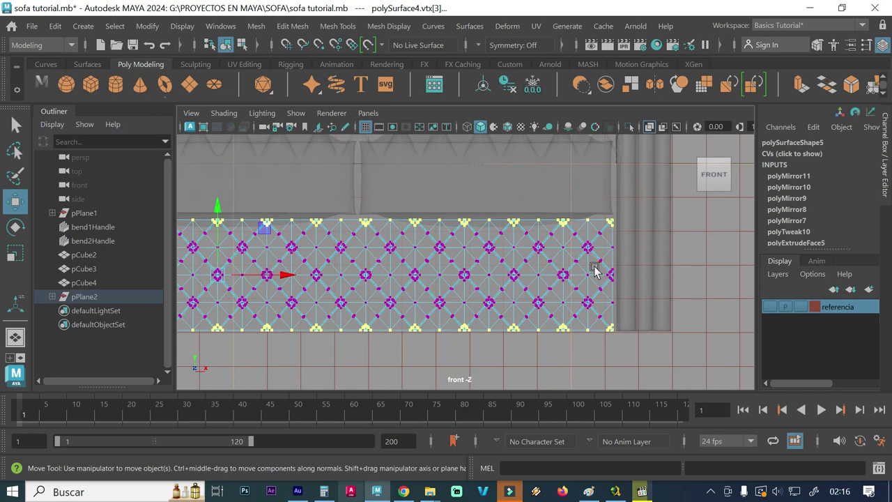
left_click(610, 274, "shift")
middle_click_drag(271, 323, 582, 332, "alt")
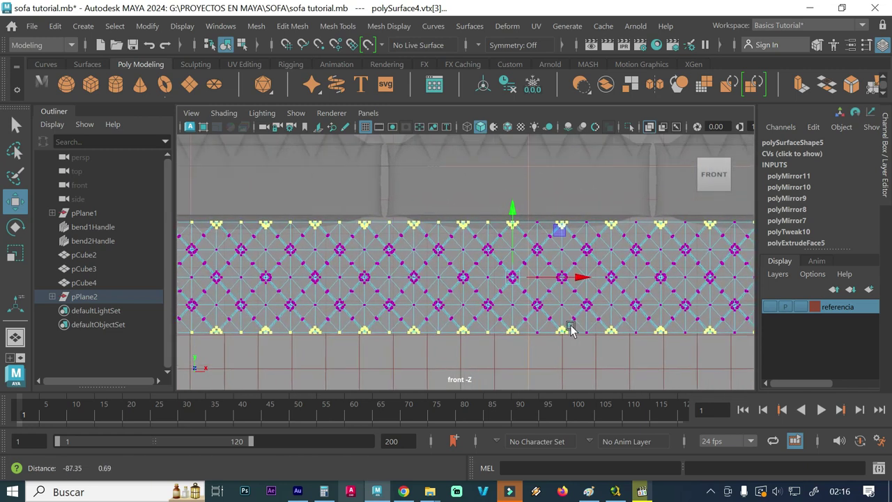
right_click_drag(582, 332, 542, 338, "alt")
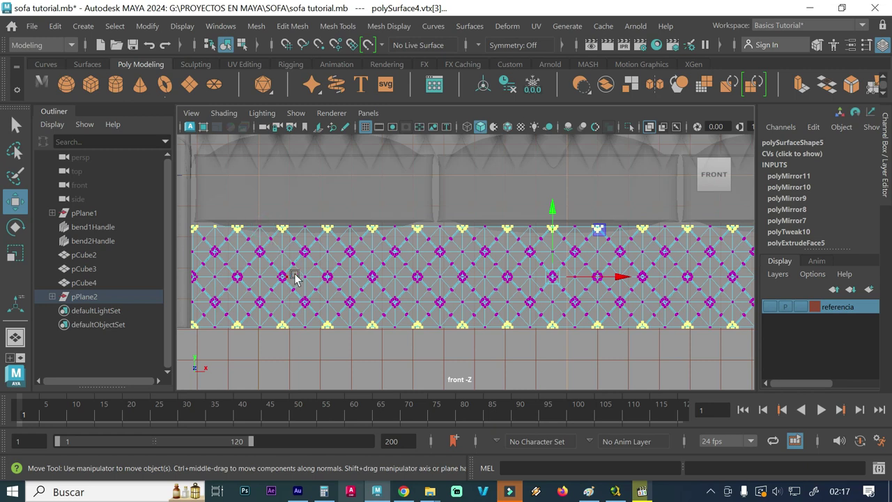
middle_click_drag(285, 275, 352, 281, "alt")
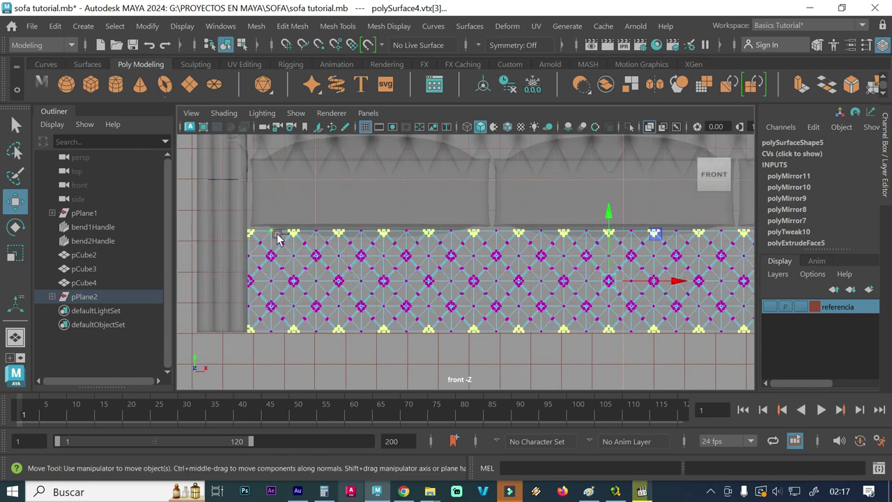
scroll(335, 314, "up", 1)
scroll(335, 314, "up", 1)
scroll(313, 316, "up", 1)
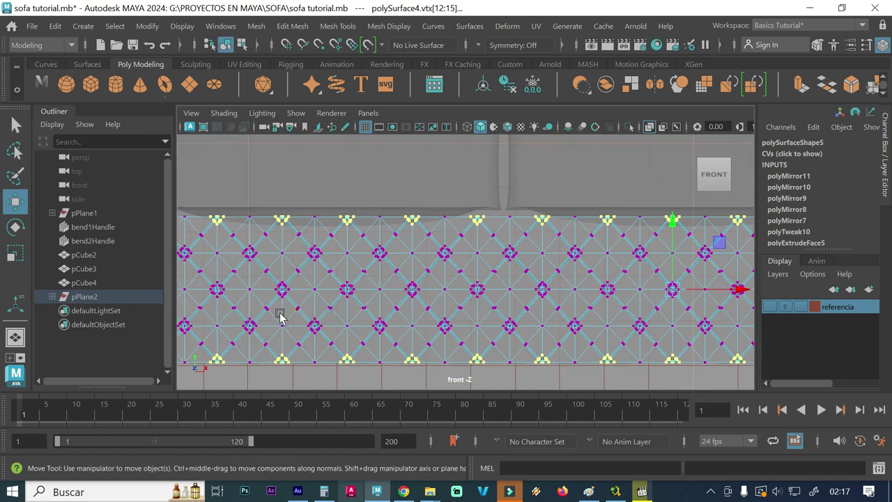
Add the left-edge vertex, merge the border vertices at a 1.8 distance threshold, and select the top-left corner vertex
middle_click_drag(279, 314, 344, 326, "alt")
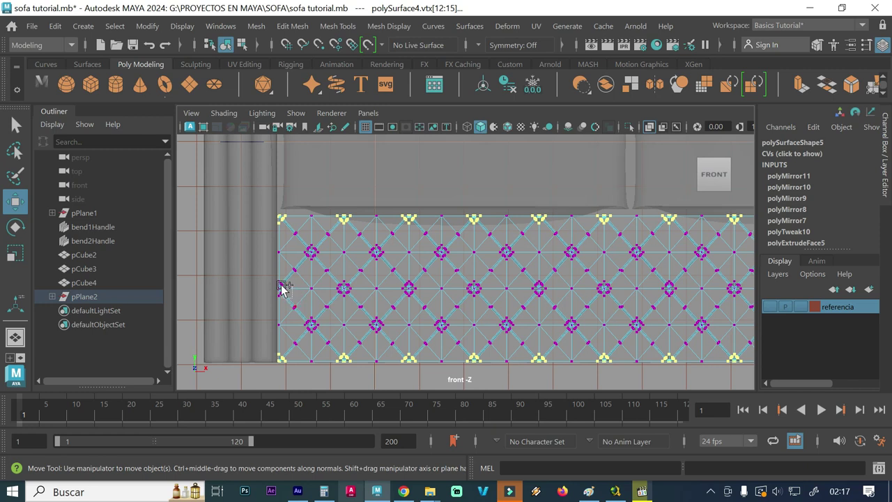
left_click_drag(275, 280, 273, 282)
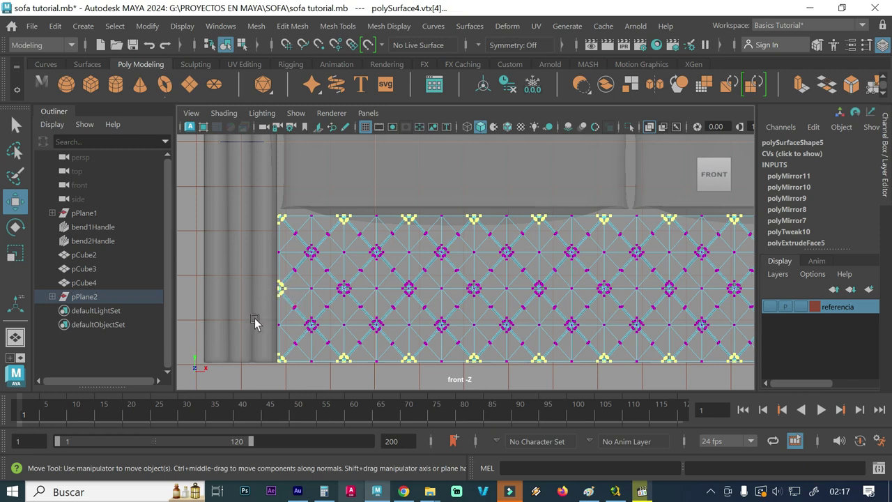
mouse_move(197, 283)
right_mouse_down("shift")
mouse_move(209, 259)
mouse_move(259, 226)
right_mouse_up("shift")
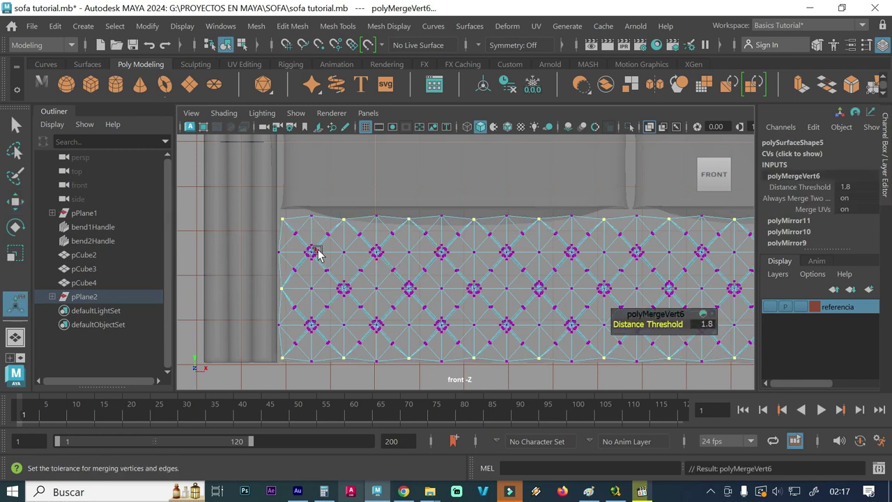
key("w")
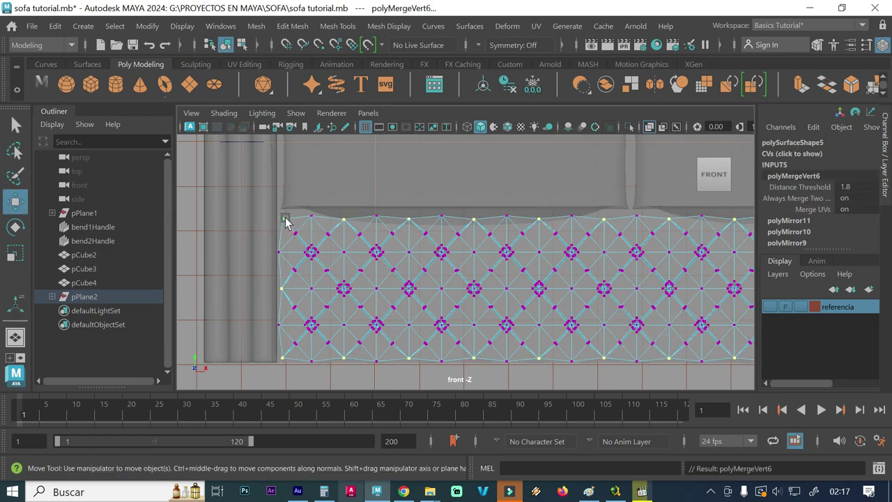
left_click(282, 219)
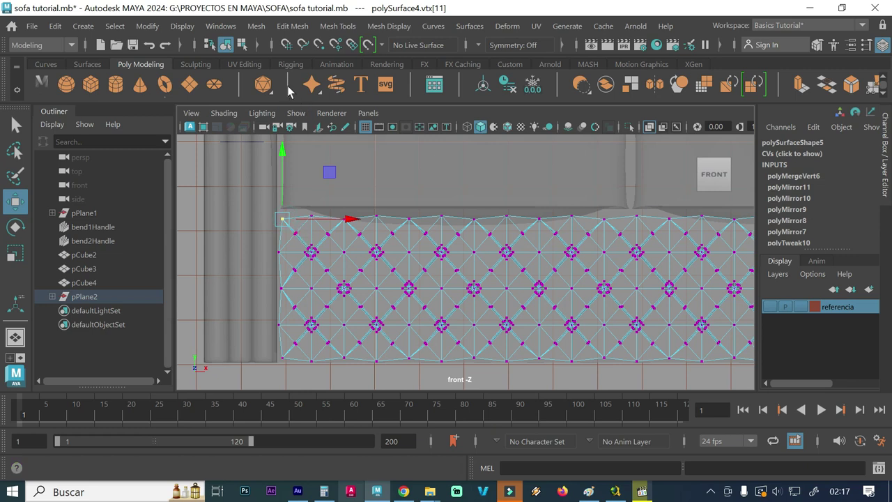
With point snapping on, snap the top-left corner, left-edge middle and bottom-left corner vertices into line
key("v")
mouse_move(304, 232)
middle_mouse_down()
mouse_move(287, 175)
mouse_move(314, 215)
middle_mouse_up()
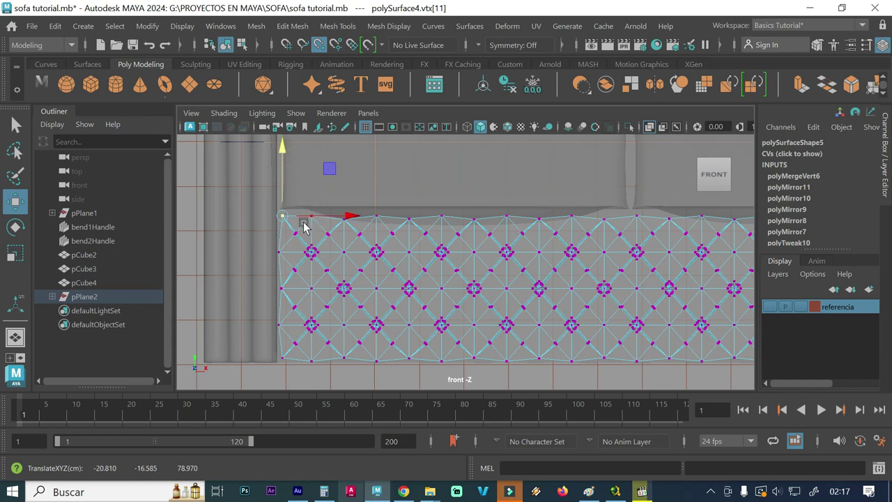
left_click_drag(344, 222, 275, 252)
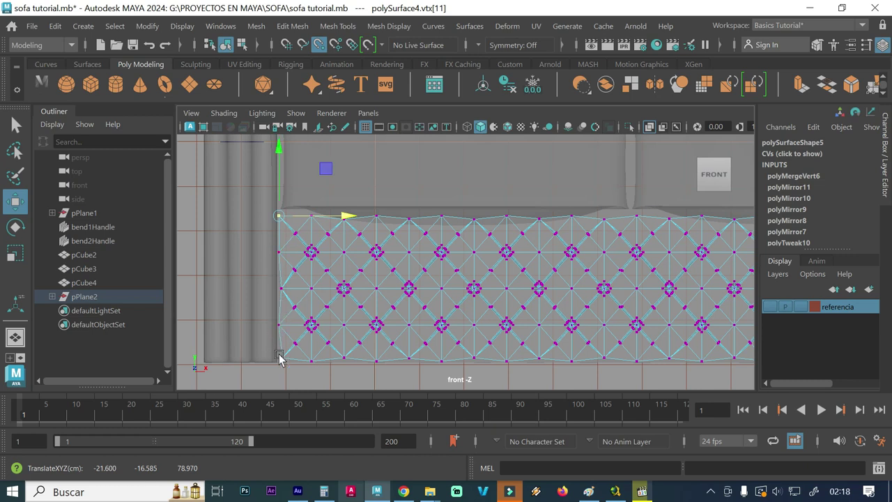
left_click(283, 291)
middle_click_drag(272, 321, 273, 325)
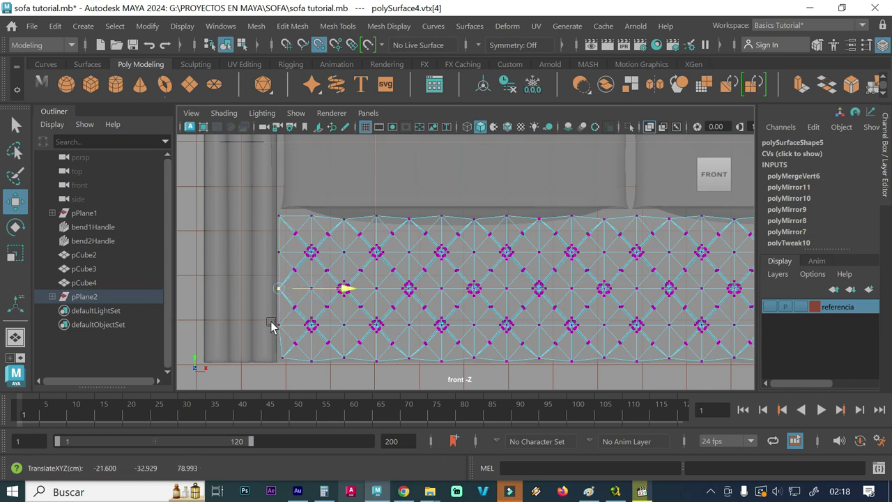
left_click(281, 358)
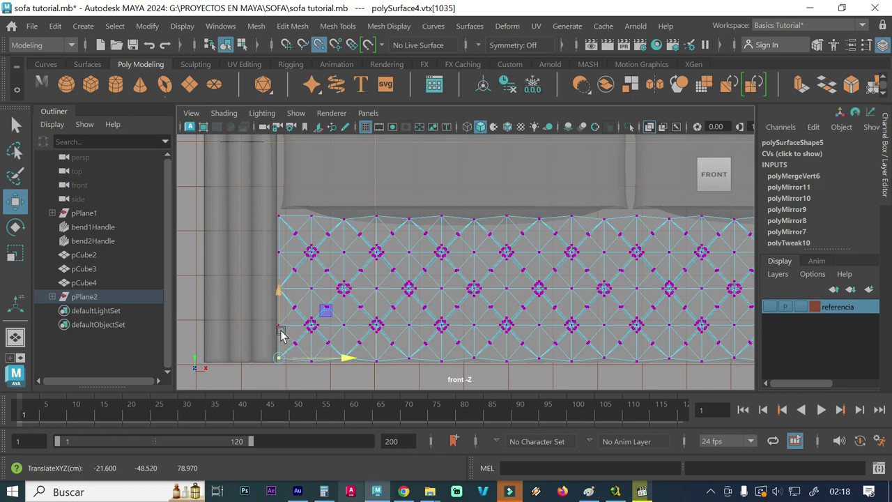
middle_click_drag(314, 368, 314, 372)
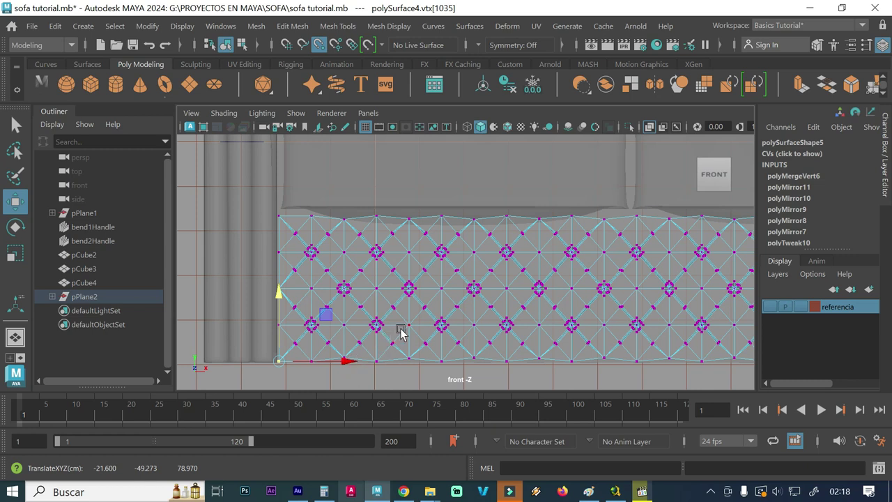
Align the next bottom-row vertices, undo the stray upward move, and return to four views
middle_click_drag(367, 334, 325, 302, "alt")
scroll(324, 302, "up", 2)
scroll(411, 314, "up", 1)
middle_click_drag(411, 313, 403, 335, "alt")
left_click(363, 323)
left_click_drag(363, 323, 364, 327)
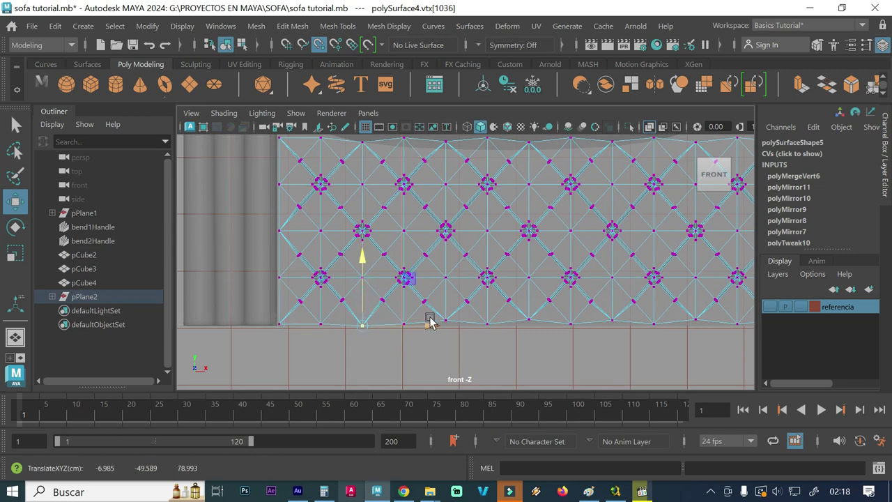
left_click(446, 300)
left_click_drag(443, 301, 418, 325)
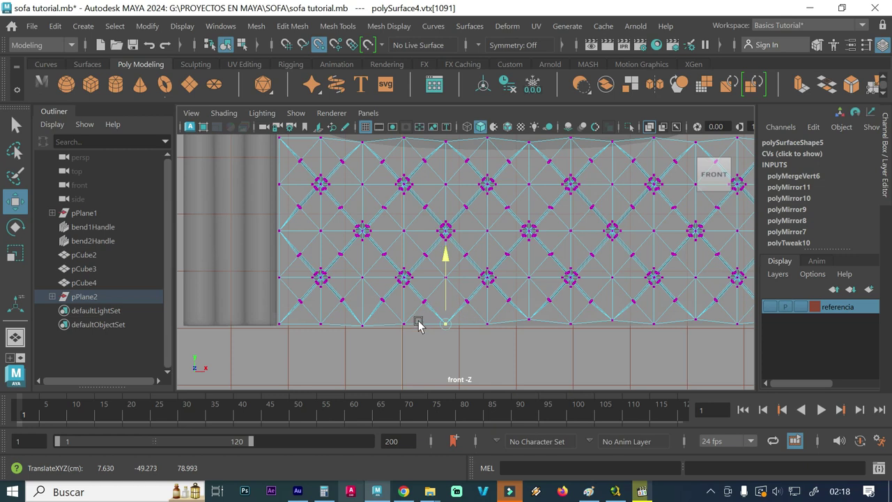
left_click(361, 325)
left_click_drag(362, 310, 404, 317)
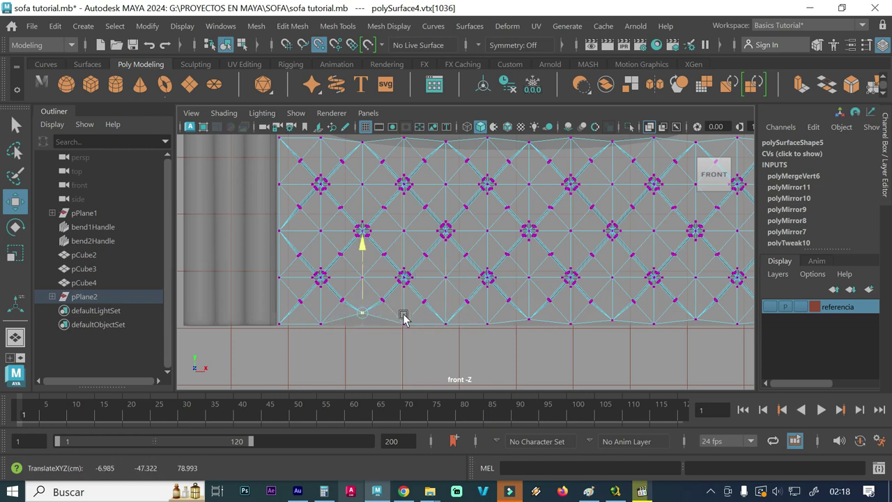
key("ctrl+z")
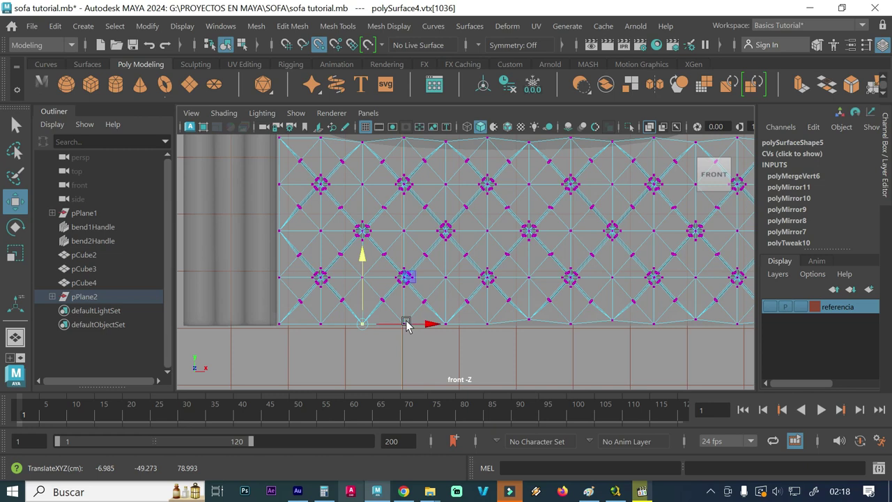
key("space")
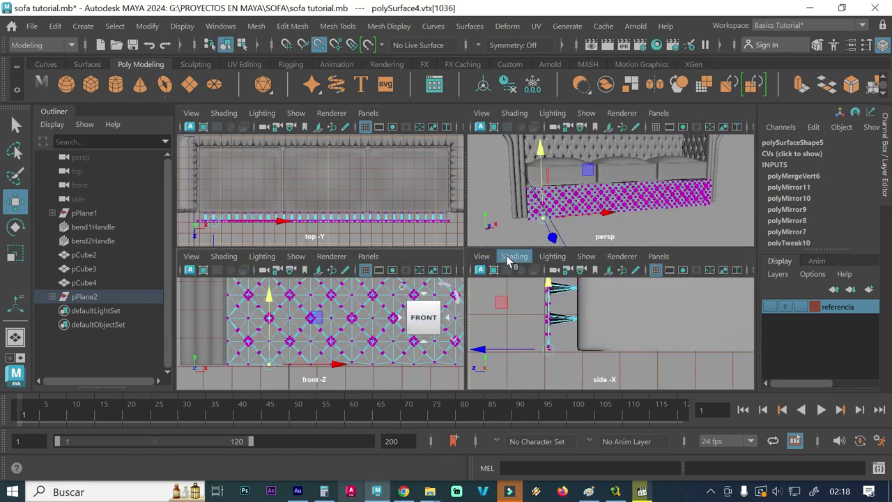
Create a display layer named 'sofa' in magenta beside the referencia layer
left_click(494, 202)
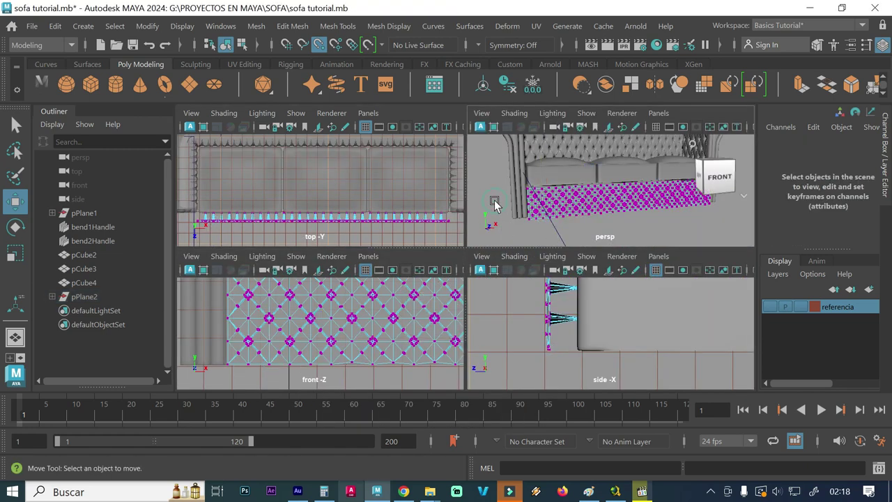
left_click(815, 341)
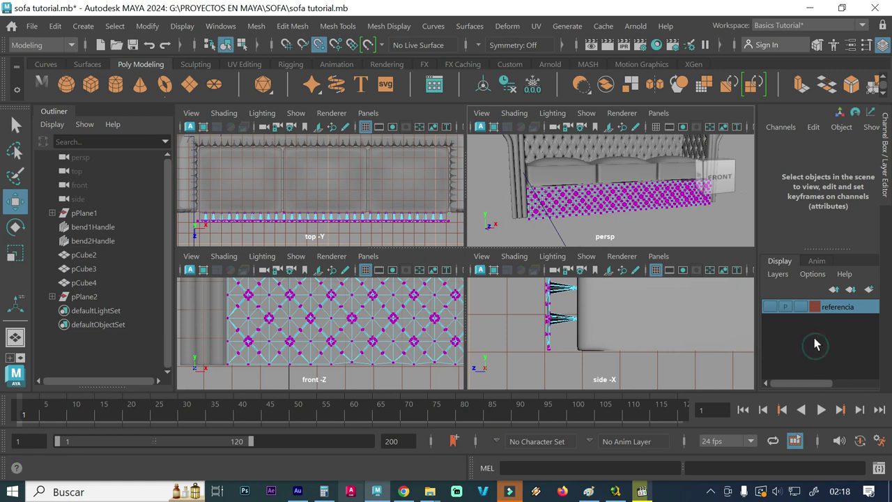
left_click(869, 291)
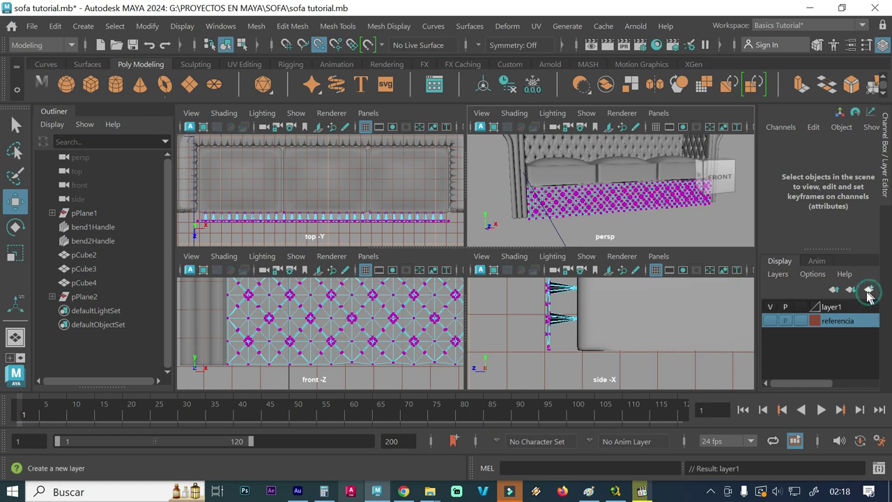
double_click(829, 309)
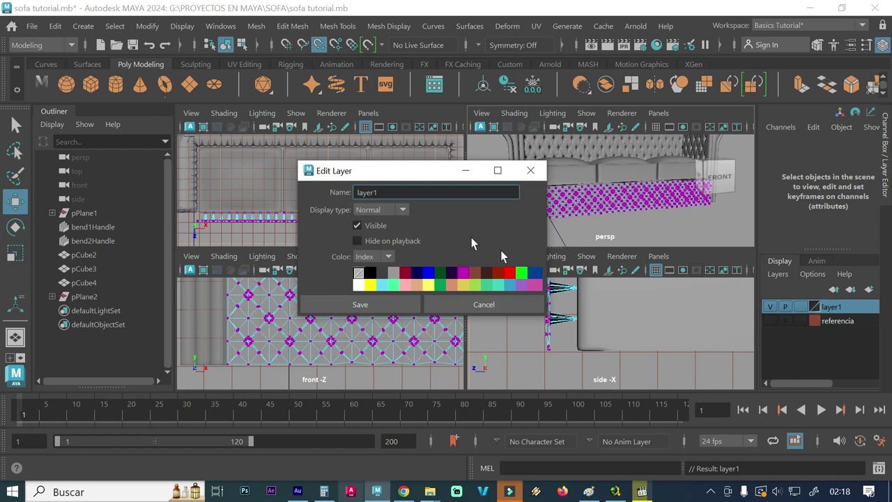
double_click(415, 195)
type("sofa")
left_click(463, 272)
left_click(404, 305)
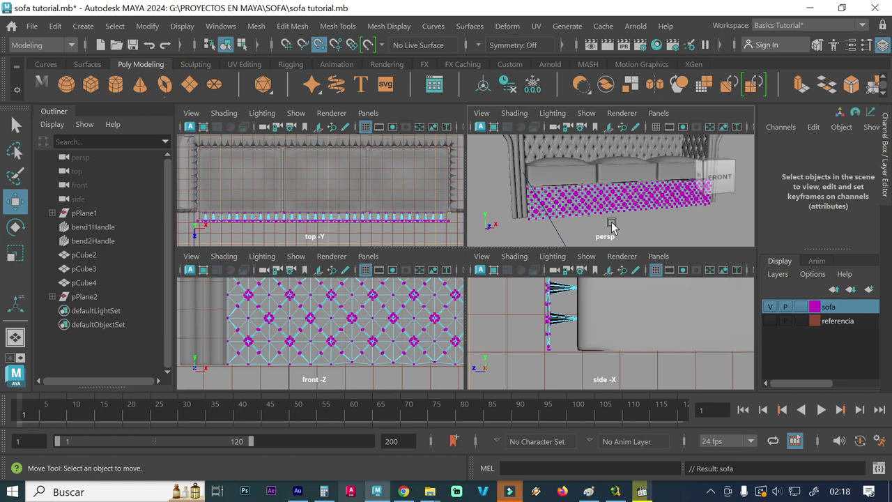
left_click_drag(622, 221, 588, 238, "alt")
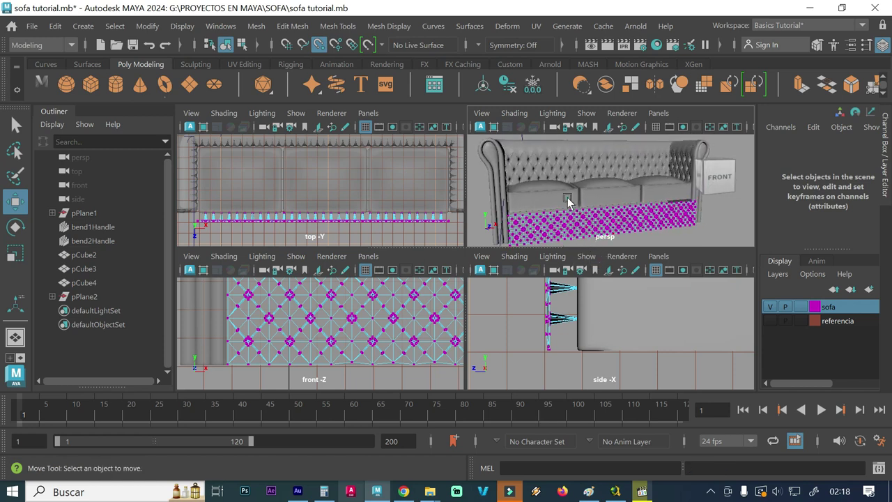
left_click(568, 201)
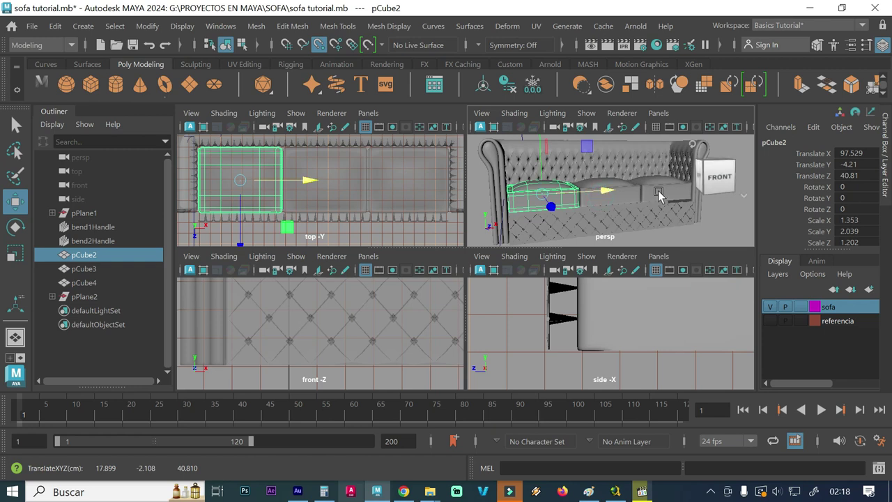
Add the three seat cushions and sofa back to the sofa layer, hide it, and select the panel
left_click(657, 191)
left_click(592, 198, "shift")
left_click(544, 199, "shift")
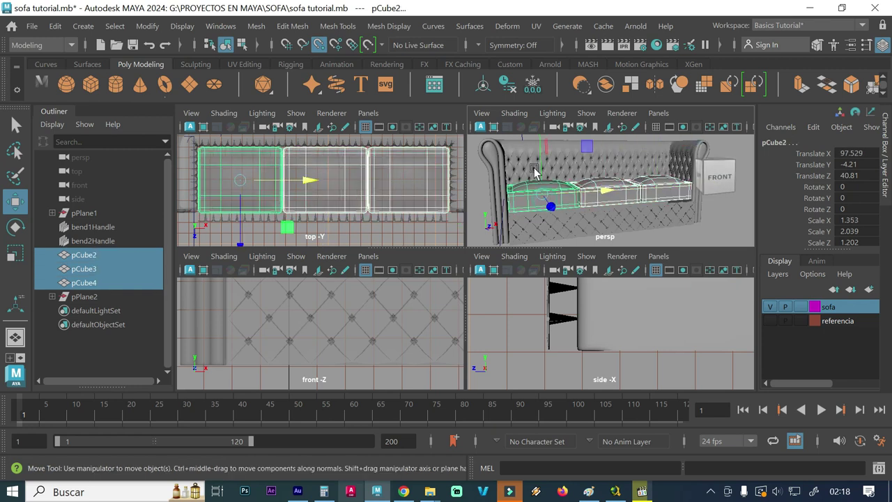
left_click(618, 160, "shift")
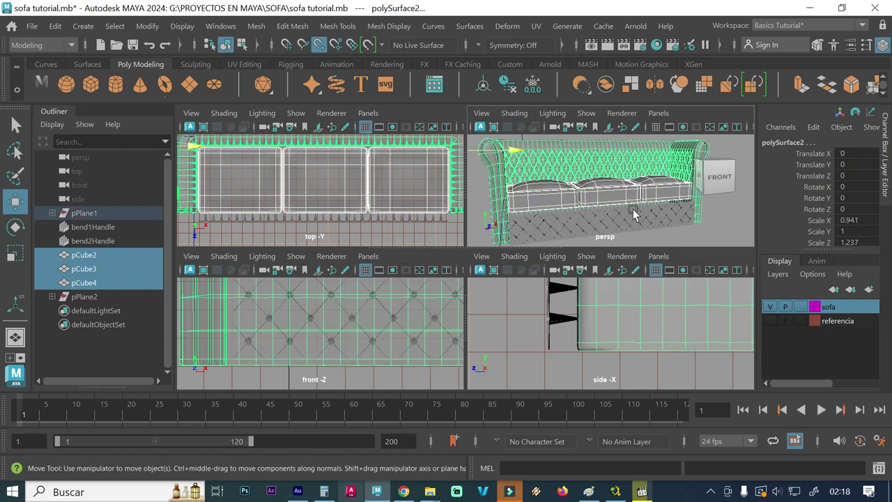
right_click(821, 312)
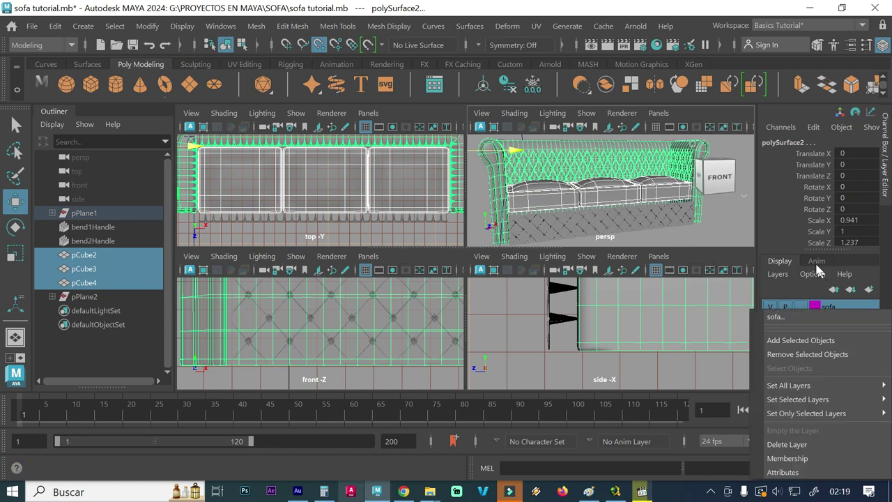
left_click(781, 340)
left_click(770, 307)
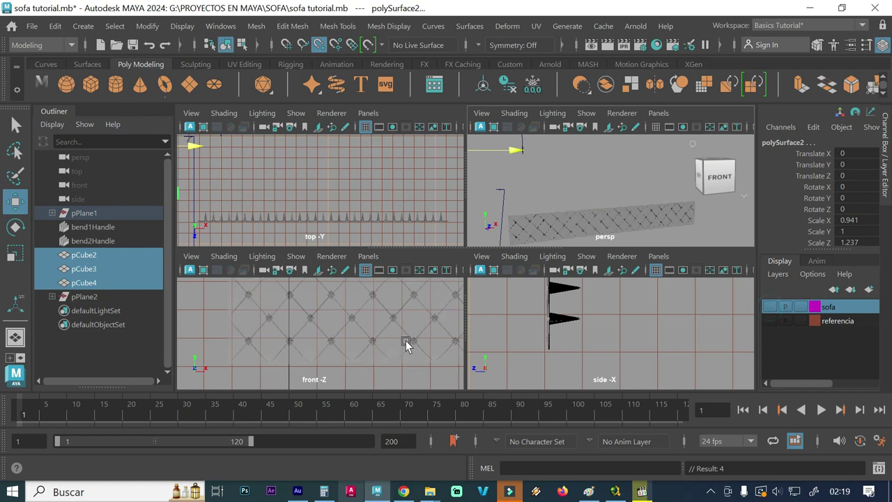
left_click(355, 345)
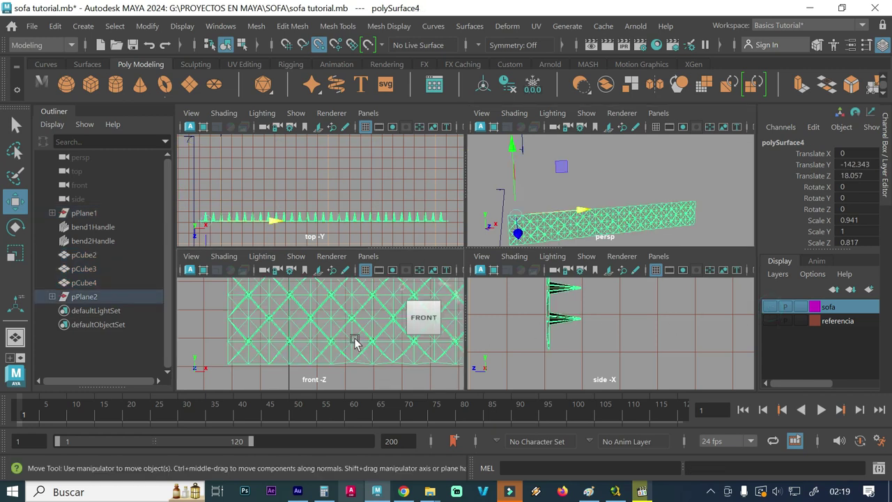
mouse_move(355, 89)
right_mouse_down()
mouse_move(361, 147)
mouse_move(284, 90)
right_mouse_up()
Maximize the front view and undo an accidental extrude on a bottom-edge vertex
key("space")
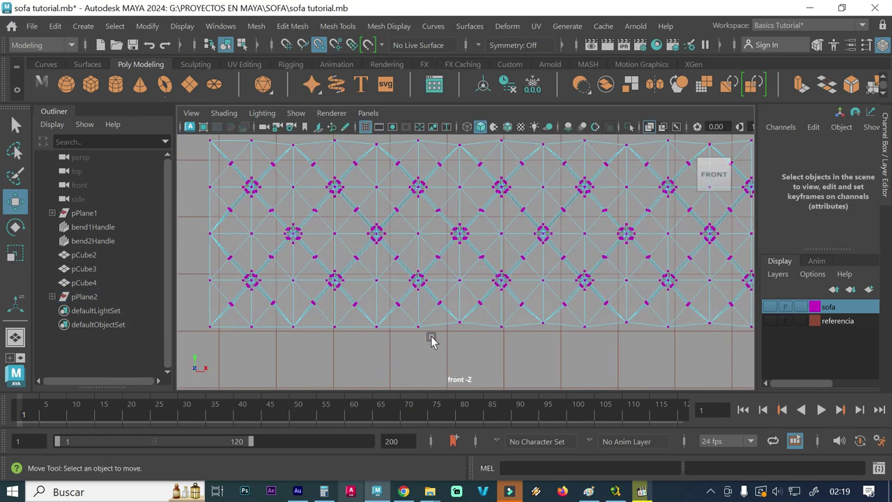
left_click(462, 326)
left_click_drag(460, 306, 444, 335, "shift")
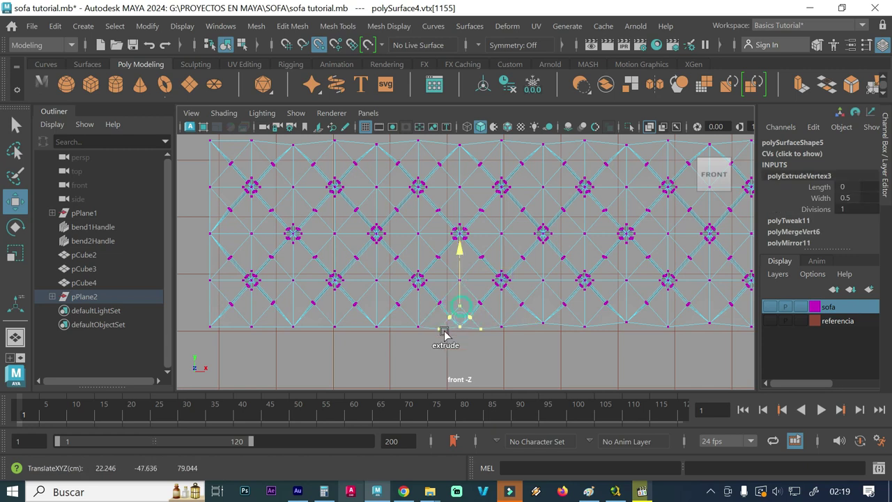
right_click_drag(444, 334, 446, 338, "shift")
key("ctrl+z")
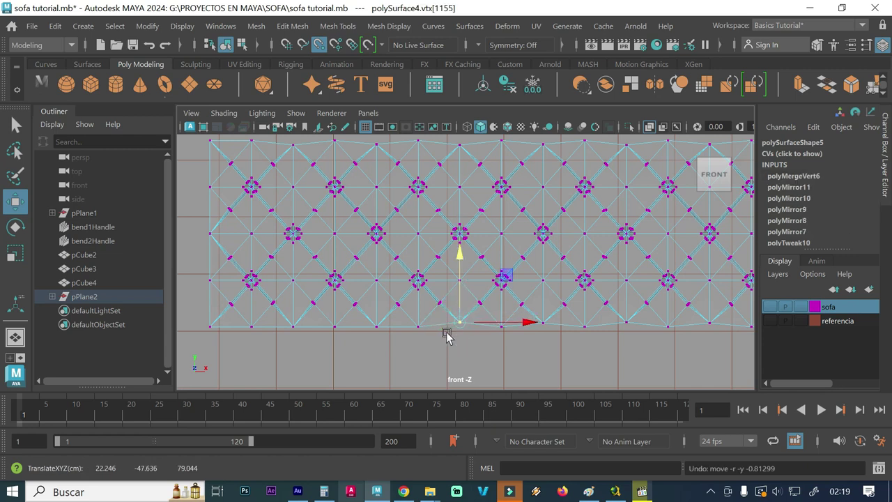
scroll(475, 356, "up", 2)
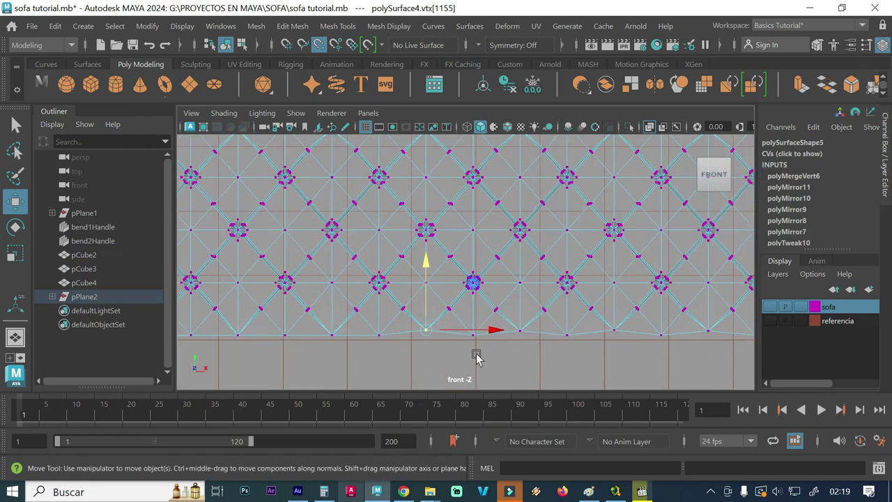
Pull two bottom-edge vertices down into line with the panel's lower edge
left_click(522, 328)
left_click(425, 331)
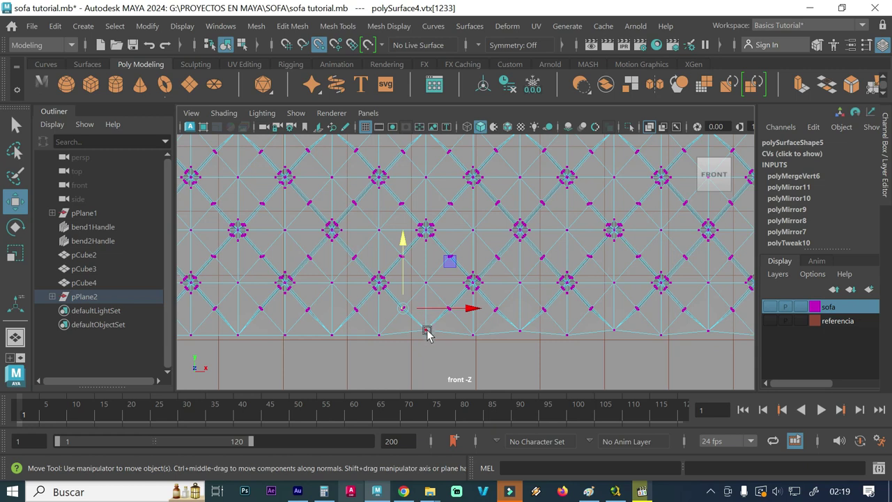
left_click_drag(427, 311, 431, 352)
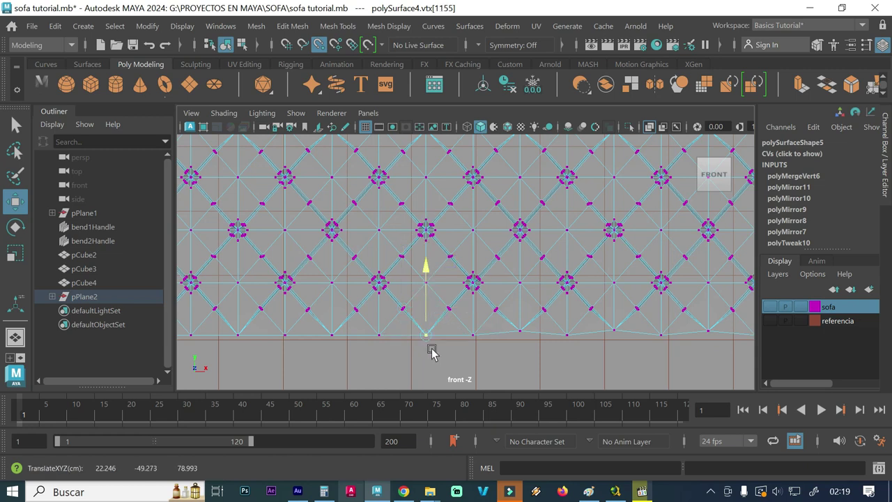
left_click(519, 331)
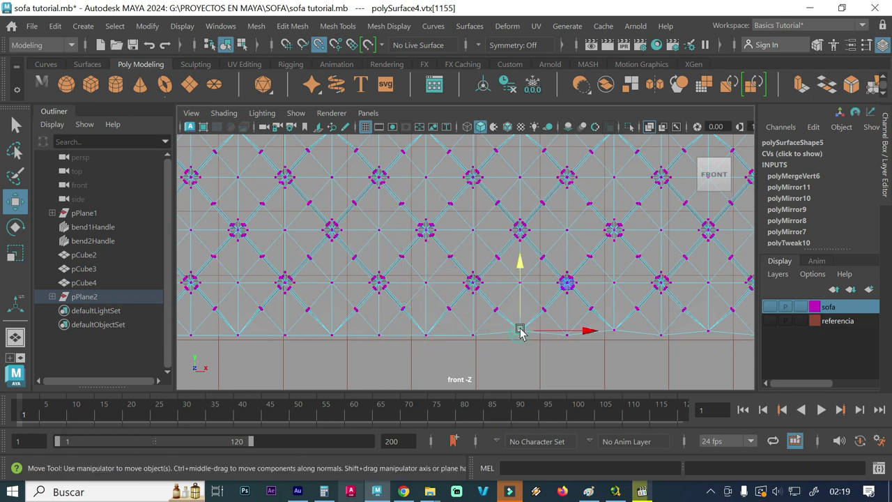
mouse_move(521, 316)
left_mouse_down()
mouse_move(521, 339)
mouse_move(488, 358)
left_mouse_up()
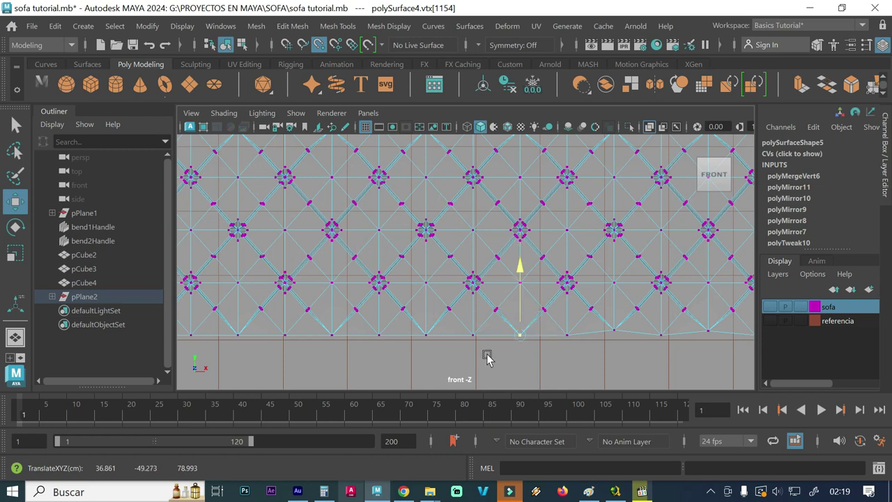
Line up a right-edge vertex and the bottom-right corner vertex with the panel border
scroll(567, 328, "down", 3)
scroll(571, 279, "down", 2)
middle_click_drag(571, 278, 219, 288, "alt")
scroll(478, 289, "down", 1)
scroll(373, 310, "down", 1)
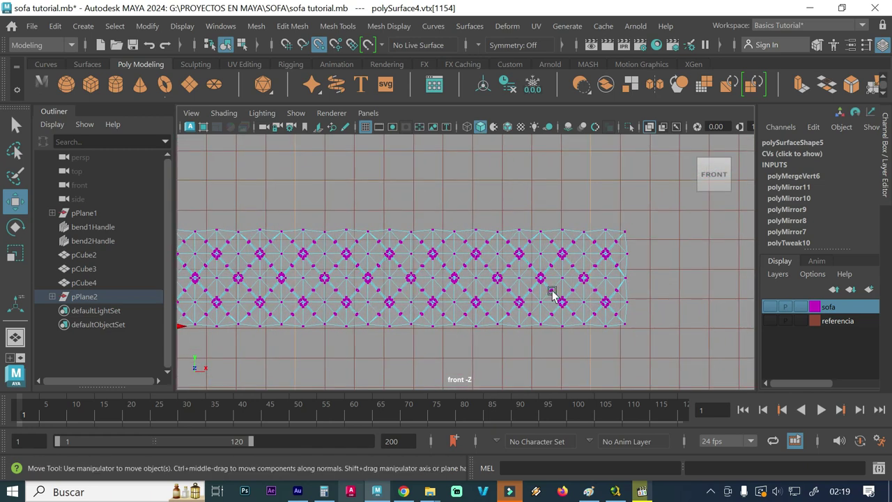
middle_click_drag(551, 293, 438, 269, "alt")
scroll(556, 232, "up", 2)
left_click(487, 224)
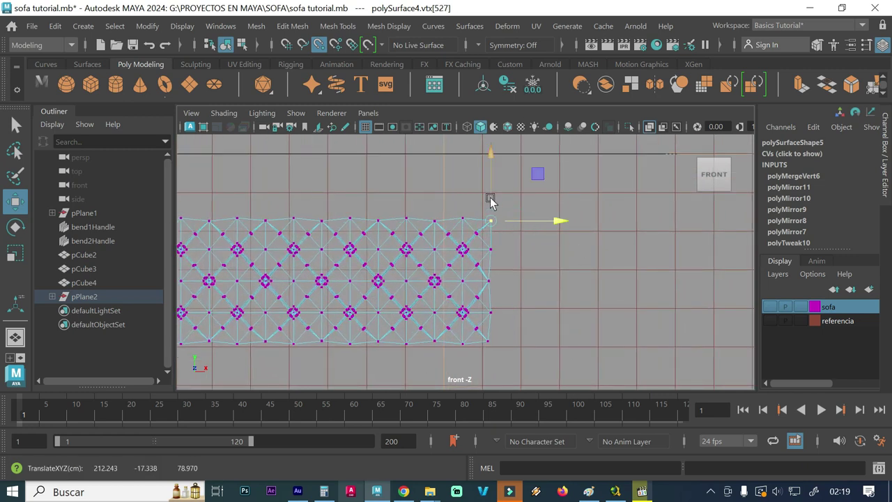
left_click(485, 282)
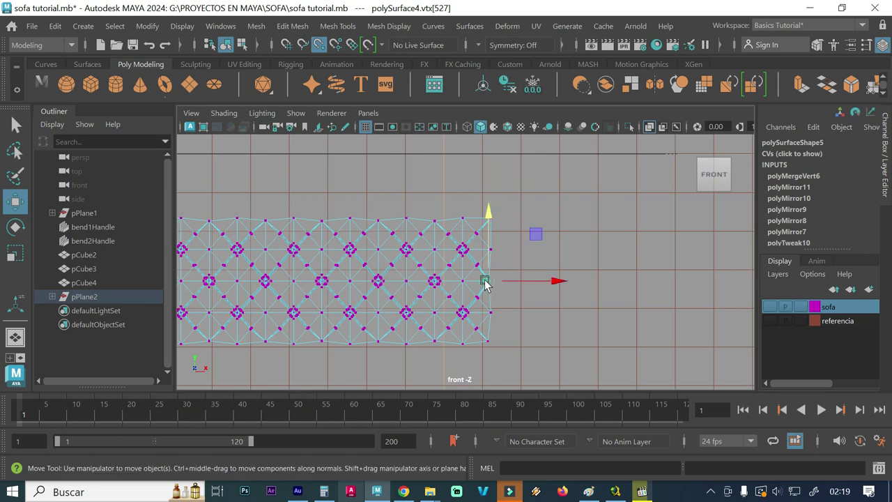
left_click_drag(513, 282, 519, 283)
left_click(491, 345)
left_click_drag(490, 313, 492, 375)
Move the next bottom-edge vertex into line and step through further bottom-edge vertices leftward
left_click(430, 342)
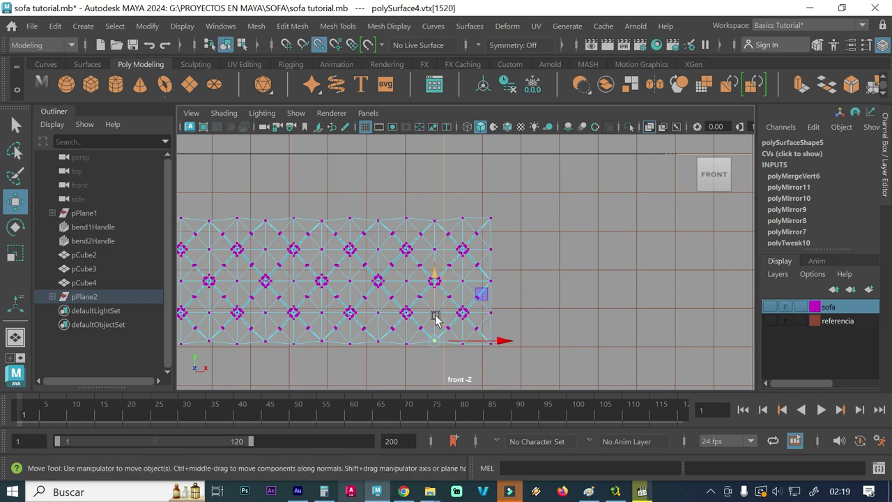
left_click_drag(433, 368, 414, 349)
left_click(376, 338)
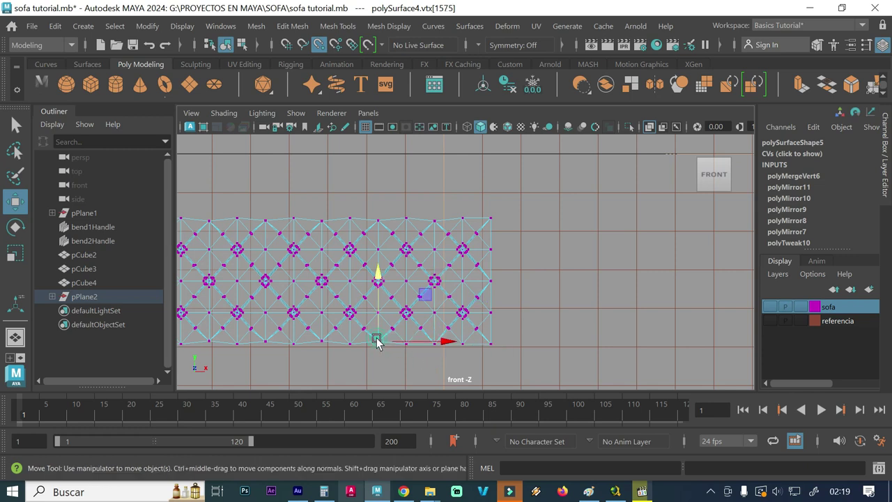
left_click(319, 341)
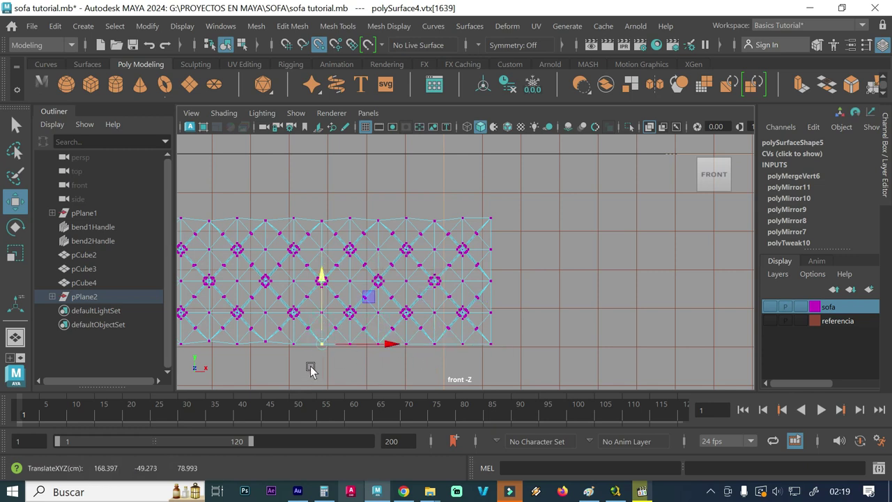
left_click(263, 342)
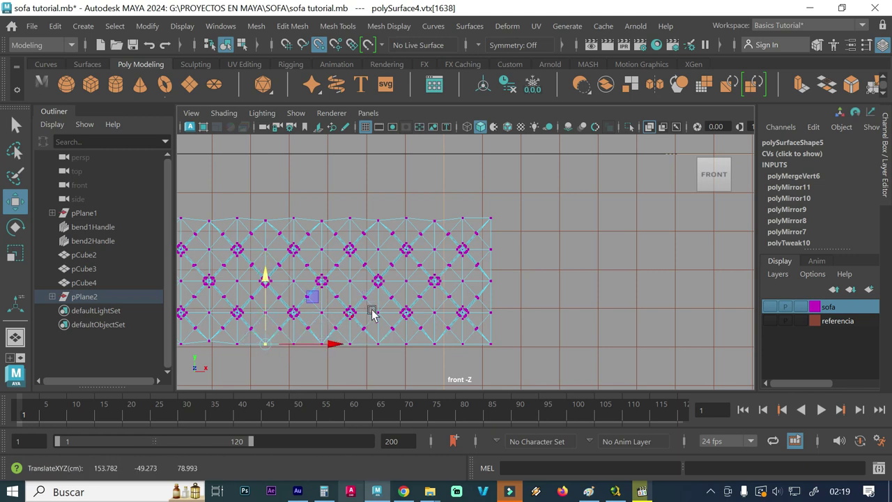
middle_click_drag(404, 315, 468, 319, "alt")
scroll(621, 249, "up", 2)
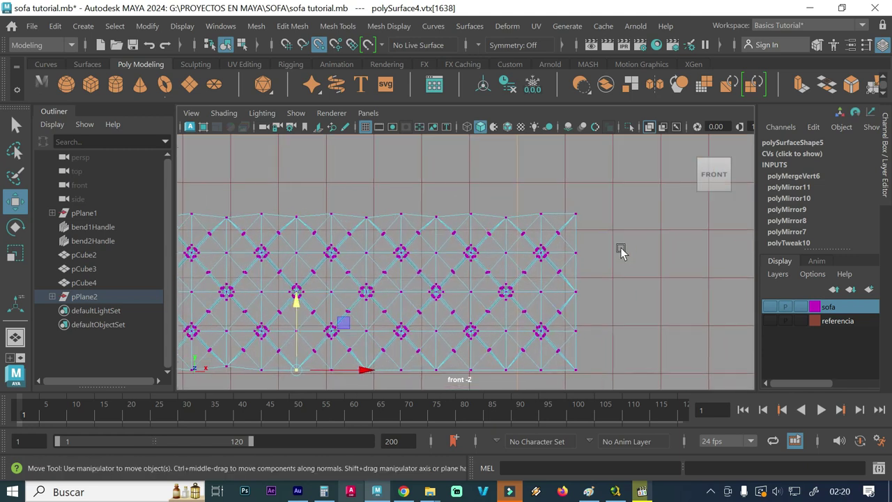
Check the first run of top-edge vertices one by one along the panel
left_click(503, 215)
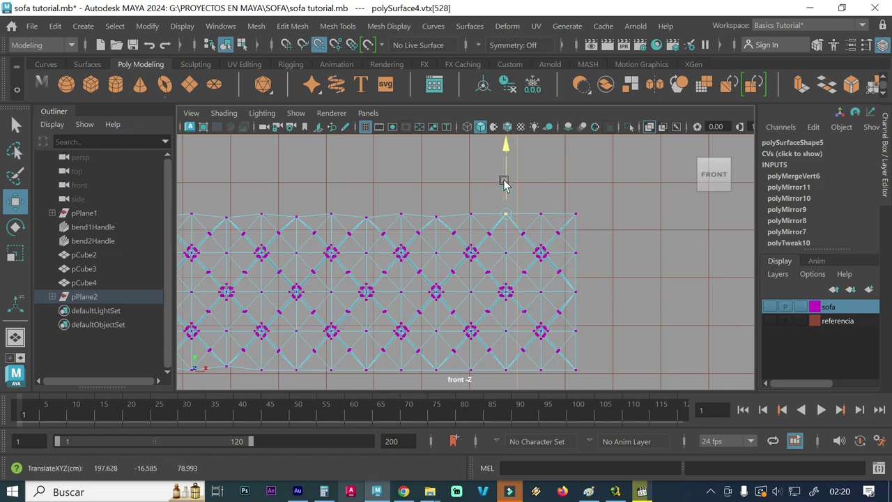
left_click(436, 215)
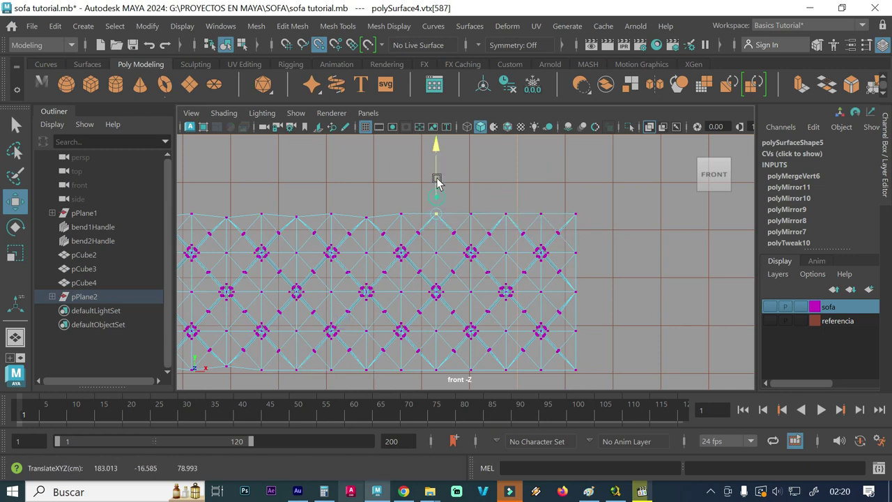
left_click(366, 216)
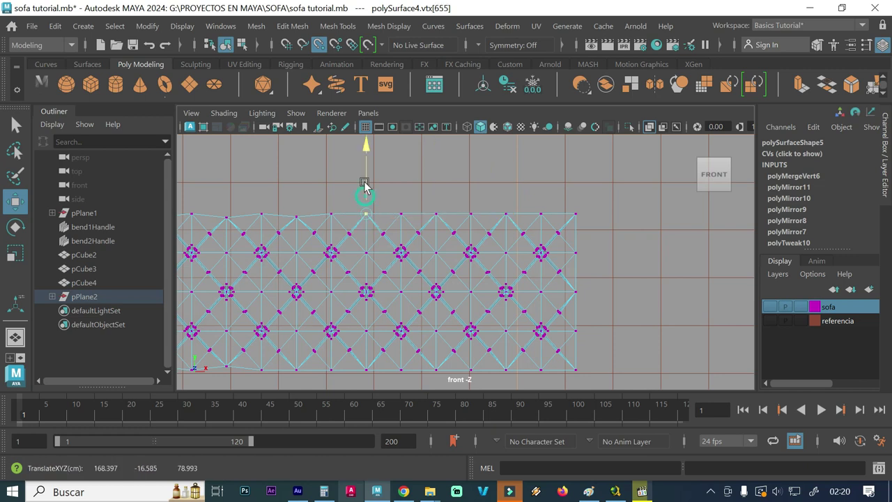
middle_click_drag(343, 237, 448, 237, "alt")
left_click(402, 216)
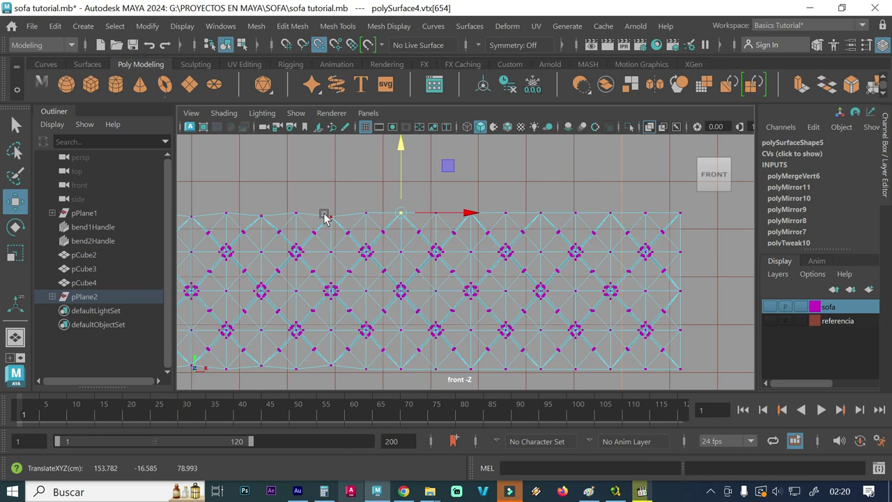
left_click(327, 216)
mouse_move(355, 257)
middle_mouse_down("alt")
mouse_move(402, 259)
mouse_move(411, 245)
middle_mouse_up("alt")
left_click(371, 217)
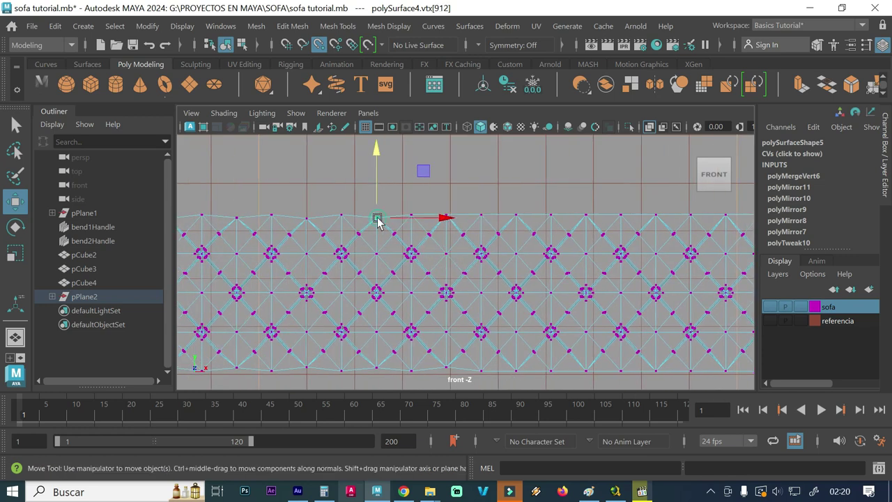
middle_click_drag(351, 225, 477, 247, "alt")
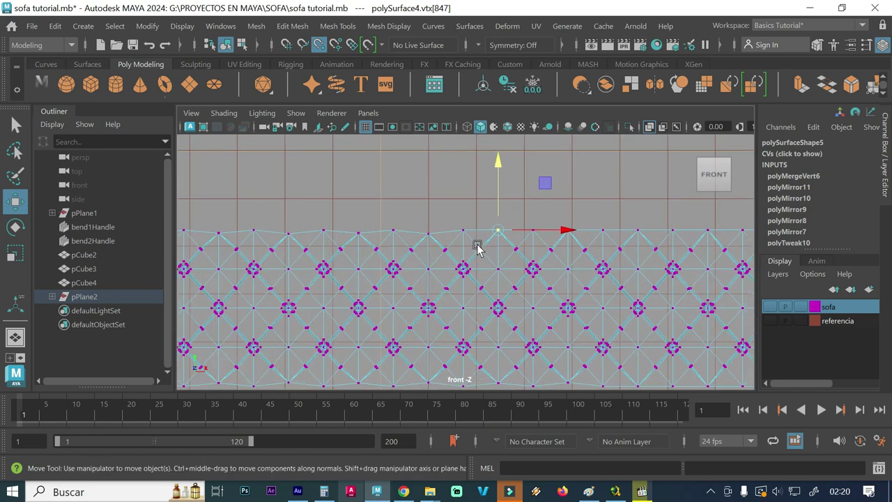
left_click(426, 230)
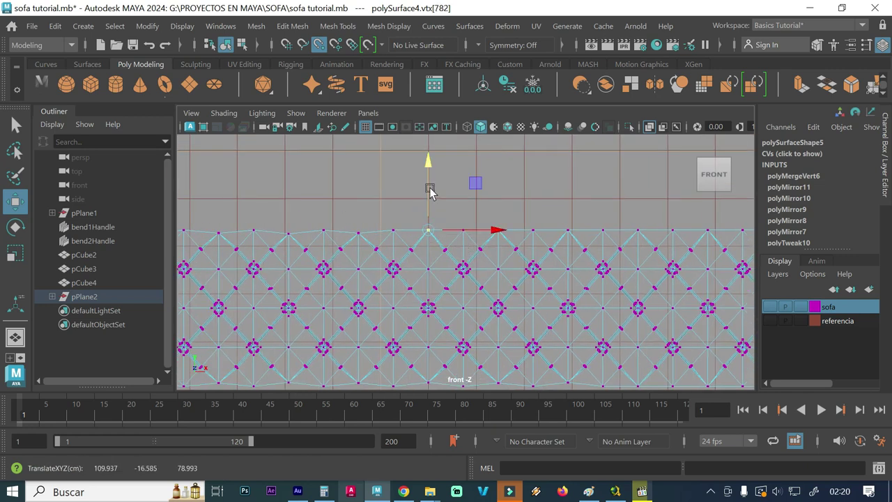
left_click(359, 229)
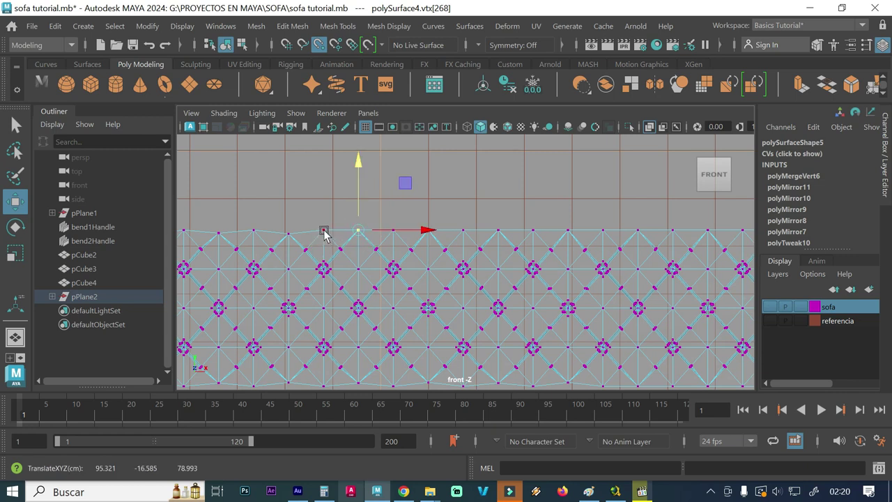
left_click(290, 232)
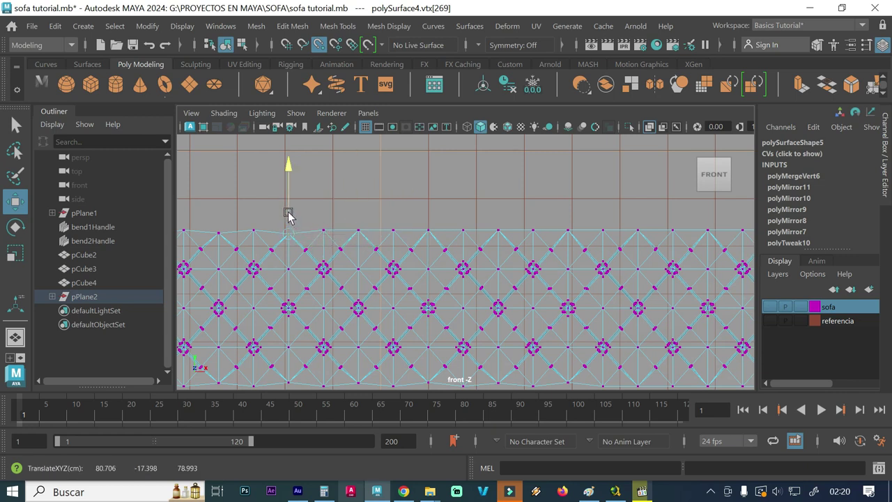
left_click(218, 230)
Check the remaining top-edge vertices up to the panel's left end
scroll(380, 259, "down", 1)
scroll(380, 259, "down", 1)
middle_click_drag(317, 273, 509, 281, "alt")
left_click(387, 235)
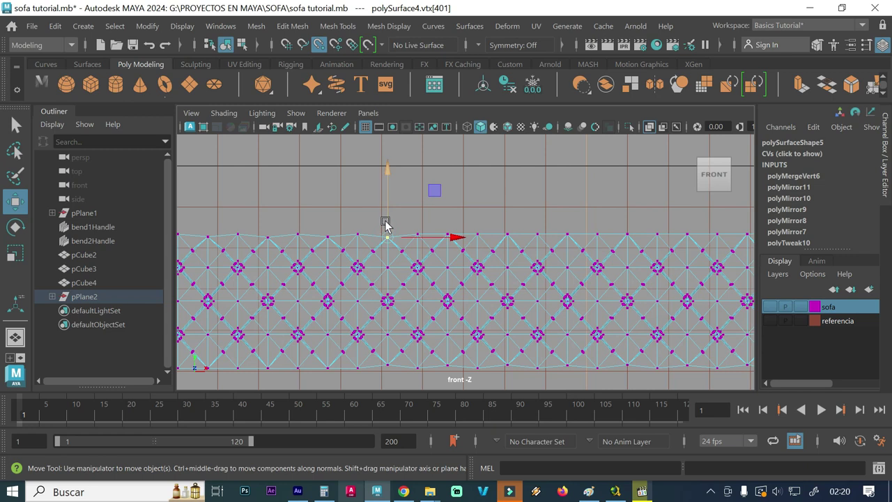
left_click(325, 236)
middle_click_drag(327, 238, 418, 267, "alt")
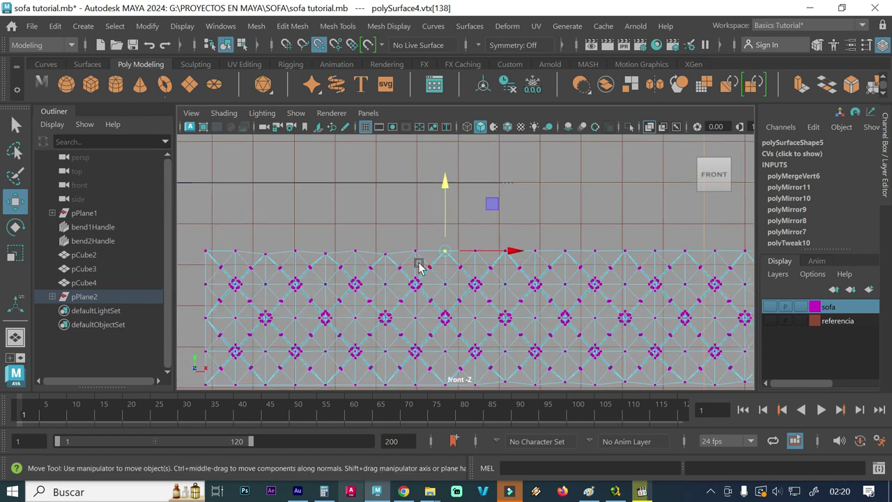
left_click(384, 254)
left_click(325, 251)
left_click(263, 252)
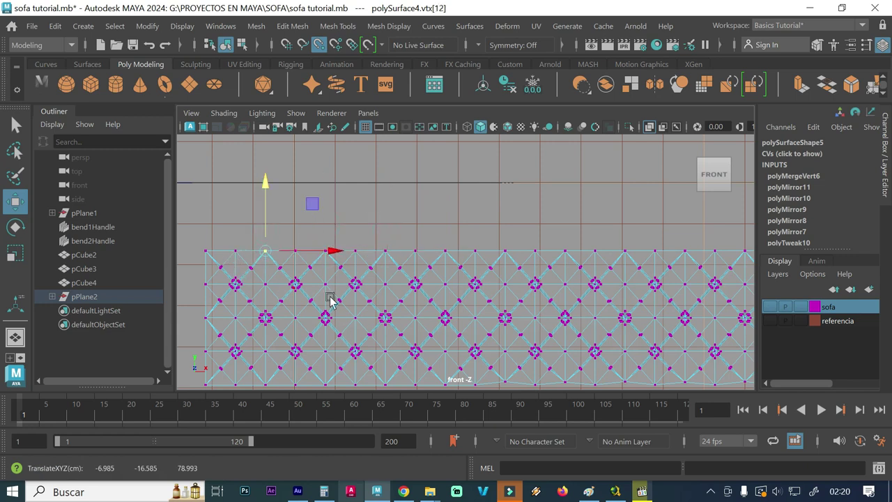
Check the bottom-edge vertices and lower one slightly into line
scroll(331, 299, "down", 1)
middle_click_drag(339, 298, 342, 269, "alt")
middle_click_drag(513, 312, 448, 304, "alt")
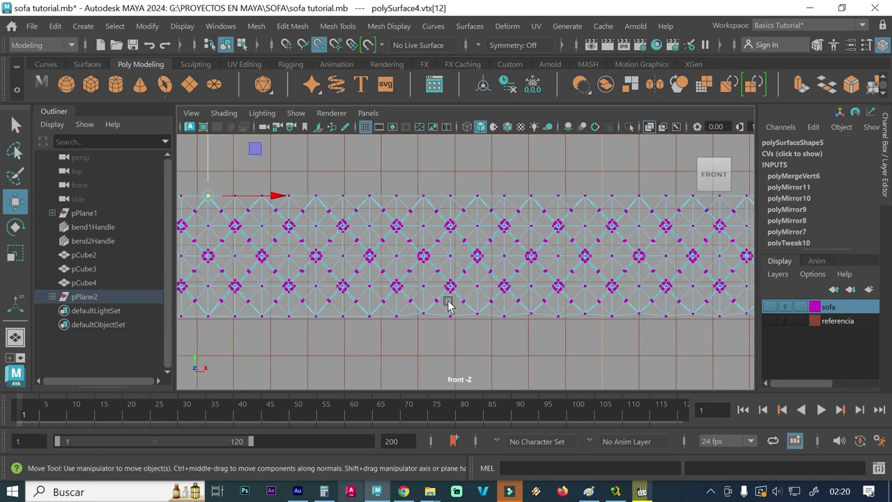
scroll(534, 331, "up", 2)
left_click(408, 331)
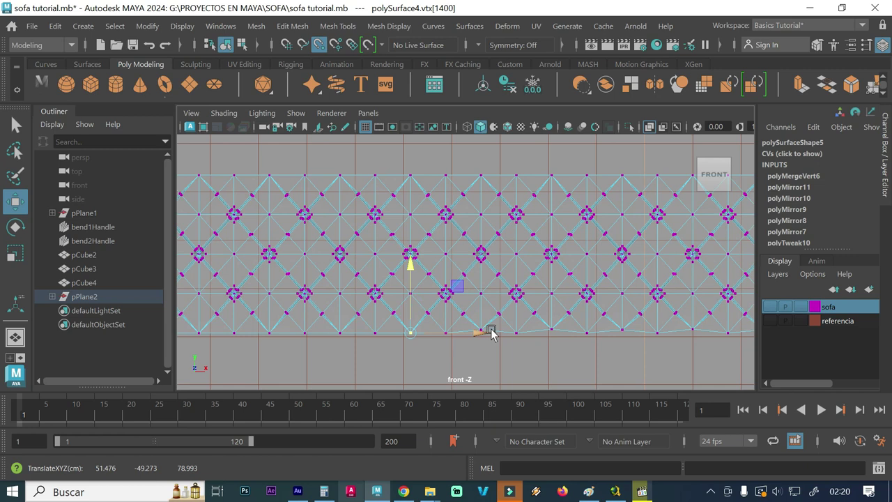
left_click(550, 331)
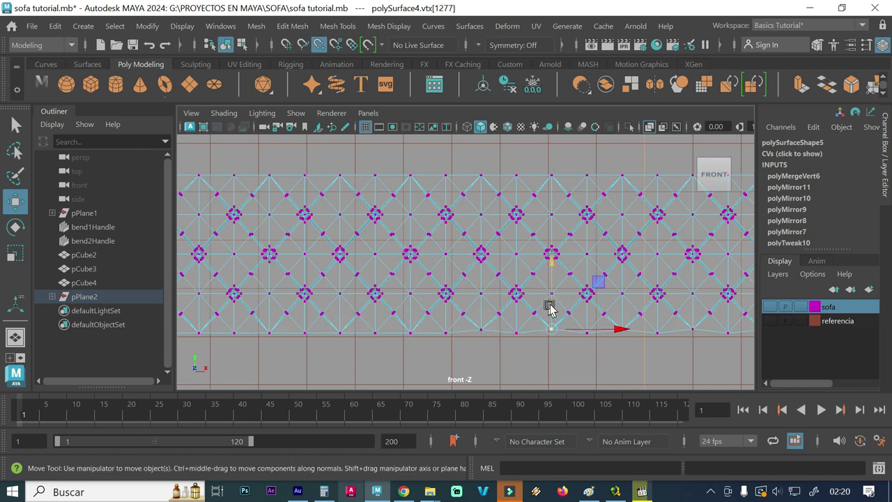
left_click(480, 331)
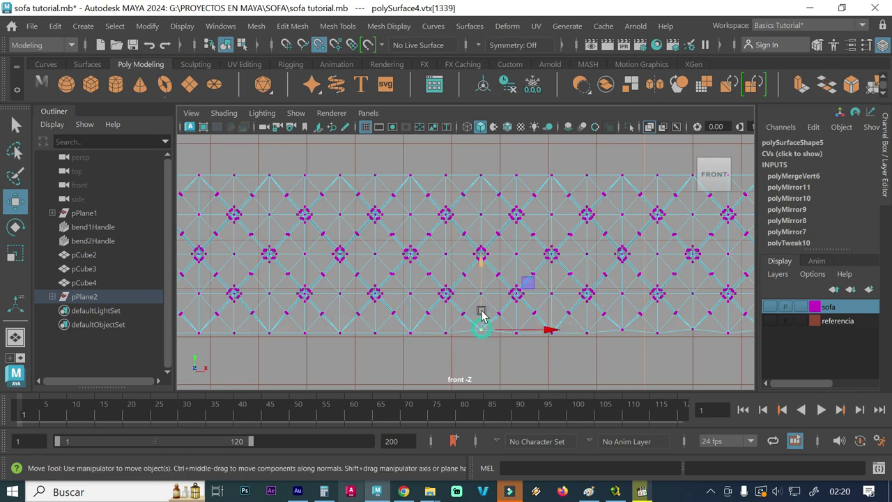
middle_click_drag(565, 318, 363, 329, "alt")
middle_click_drag(551, 341, 396, 344, "alt")
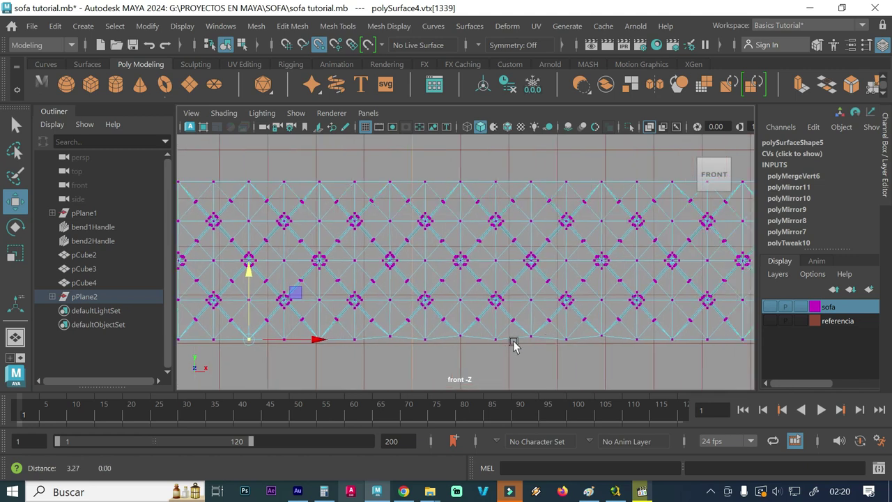
middle_click_drag(568, 345, 449, 354, "alt")
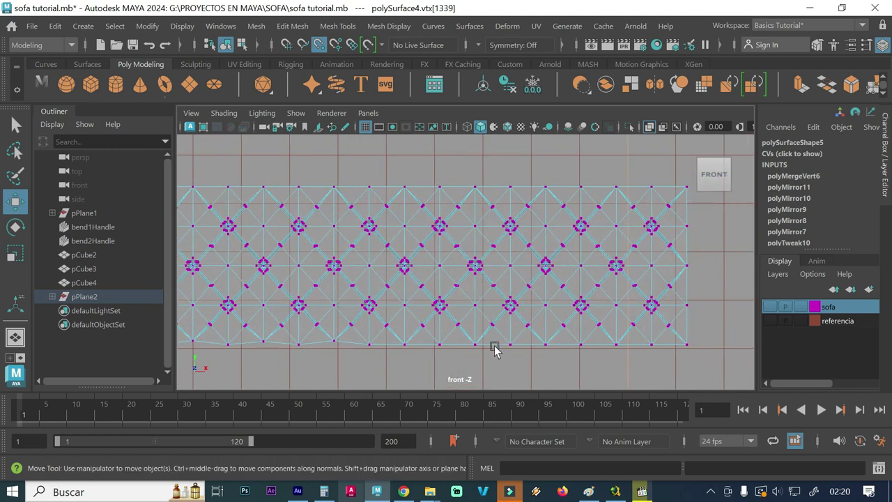
left_click(334, 342)
middle_click_drag(384, 345, 506, 342, "alt")
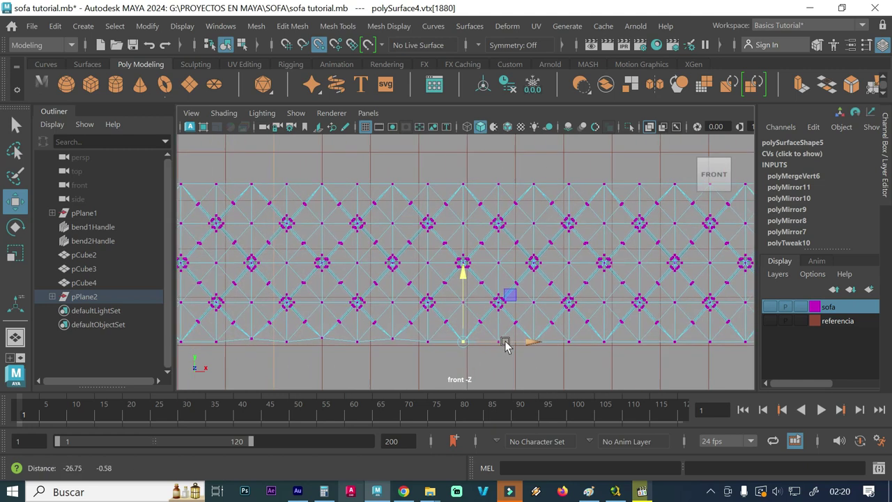
left_click(391, 341)
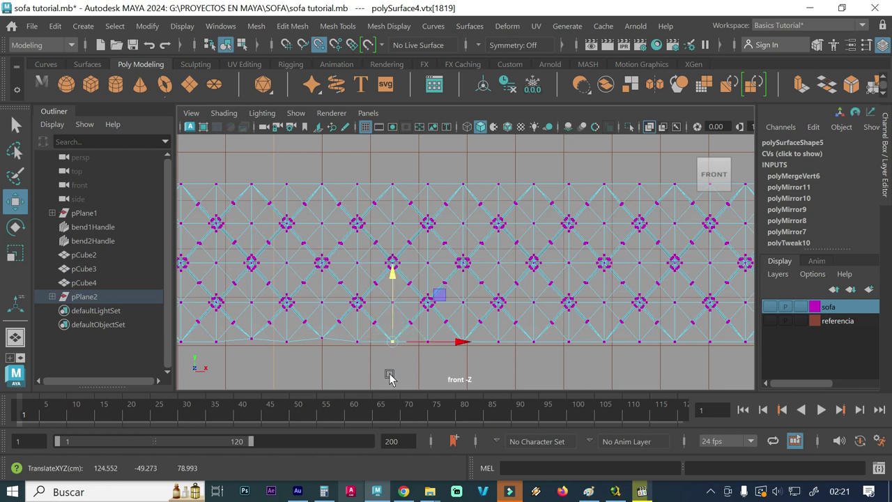
left_click(322, 339)
left_click_drag(322, 311, 323, 365)
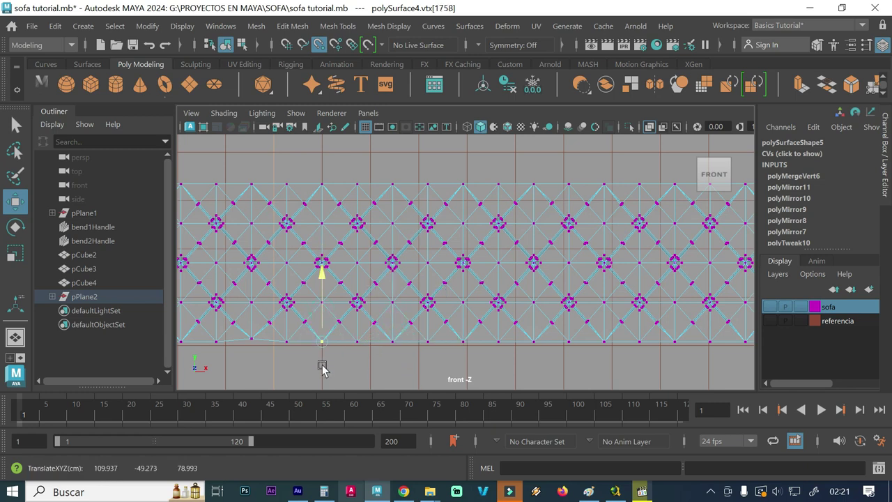
left_click(248, 340)
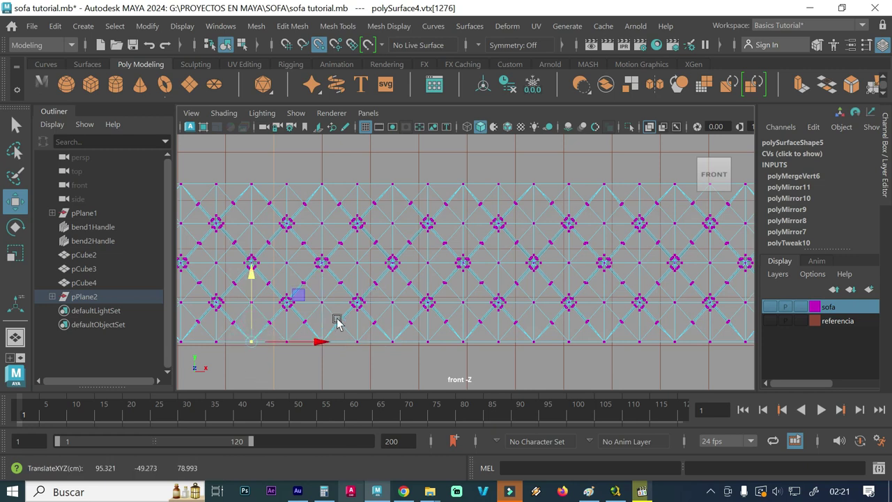
Zoom out to the whole panel, clear the selection and return to four views
middle_click_drag(337, 322, 553, 322, "alt")
mouse_move(591, 296)
right_mouse_down("alt")
mouse_move(364, 302)
mouse_move(243, 294)
right_mouse_up("alt")
mouse_move(368, 295)
right_mouse_down("alt")
mouse_move(293, 294)
mouse_move(300, 290)
right_mouse_up("alt")
right_click_drag(354, 290, 312, 291, "alt")
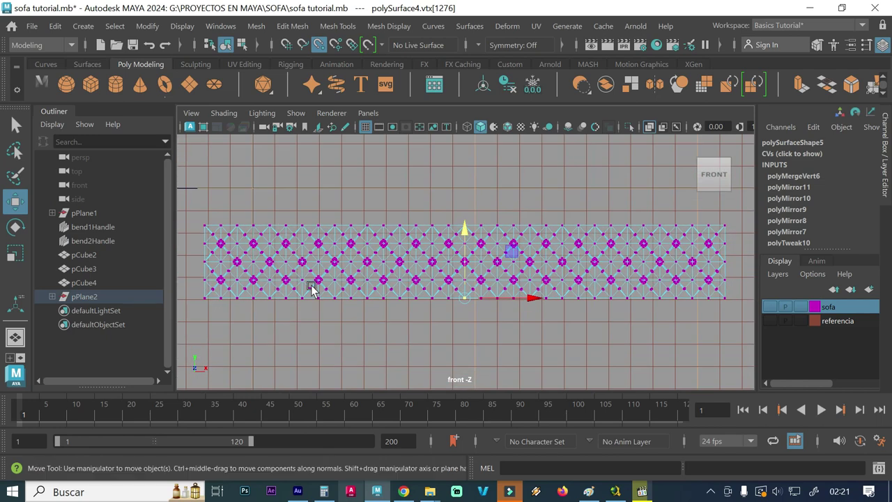
left_click(500, 190)
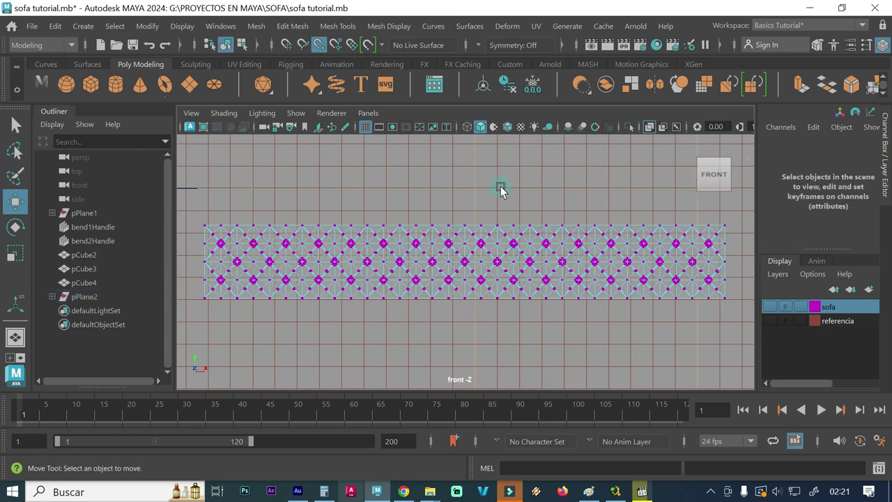
key("space")
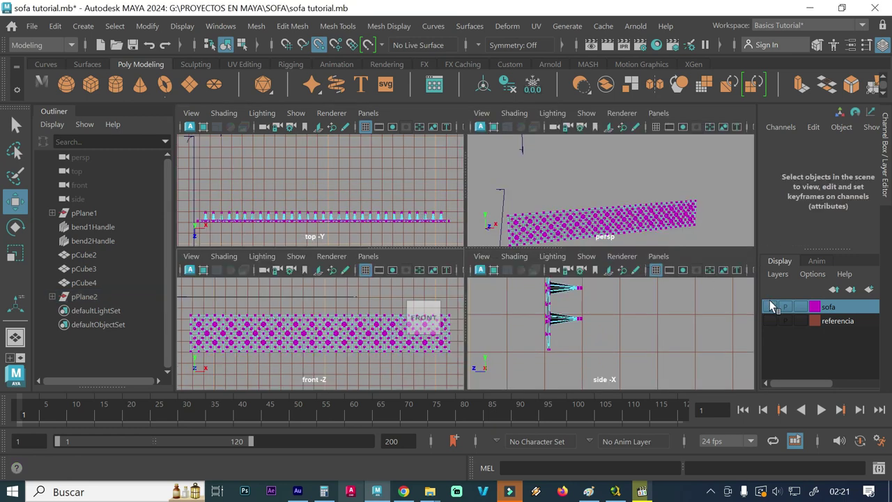
Show the sofa layer again and inspect the smoothed tufted panel under the three cushions
left_click(770, 307)
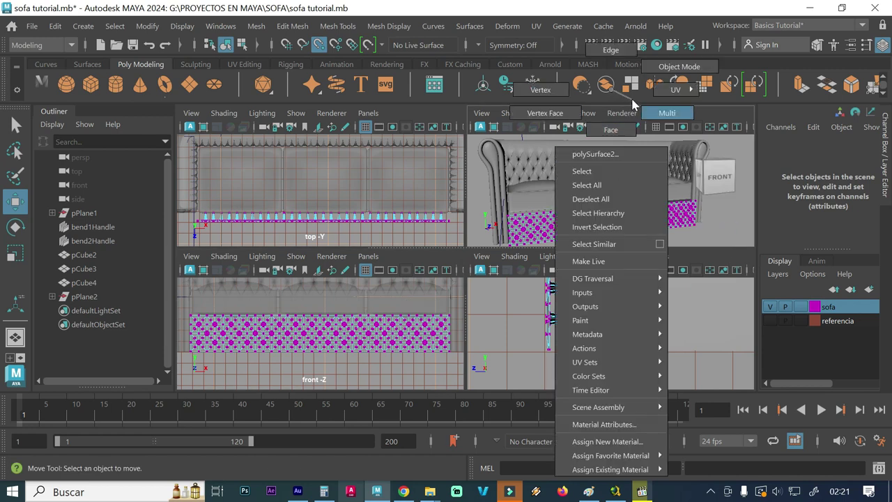
right_click_drag(612, 153, 676, 67)
left_click(710, 231)
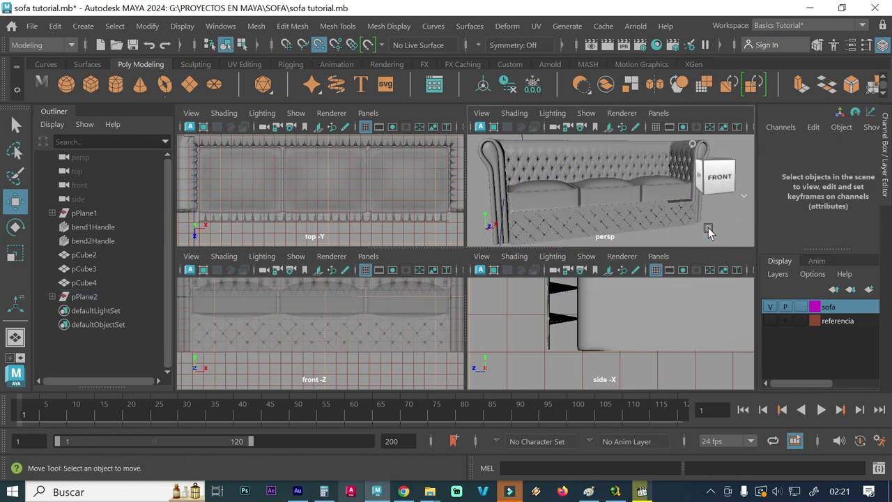
key("space")
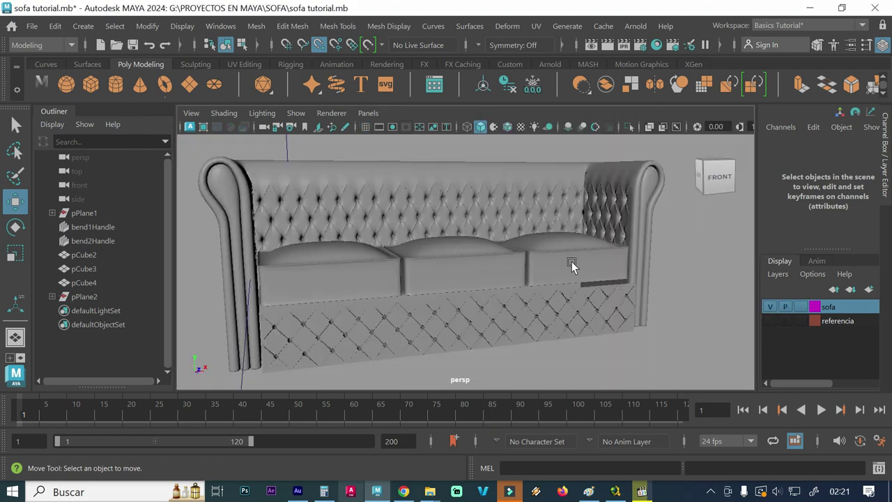
left_click_drag(420, 333, 413, 336, "alt")
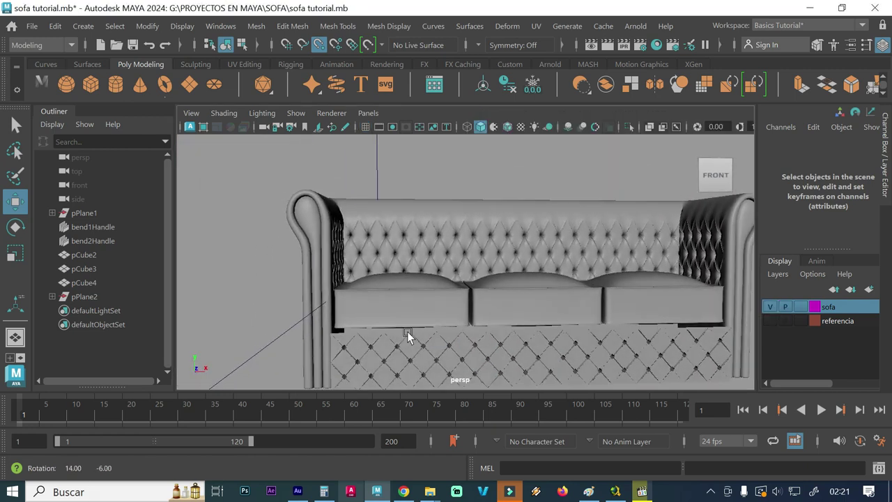
left_click(358, 355)
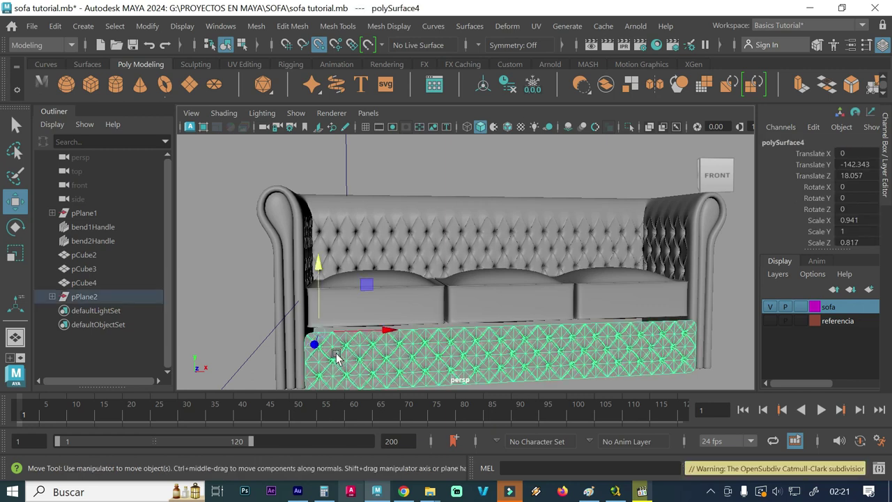
left_click(264, 345)
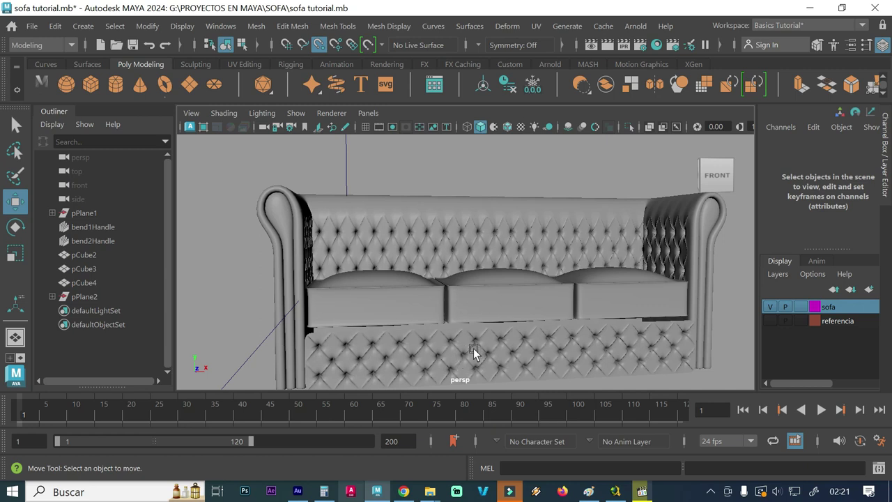
key("space")
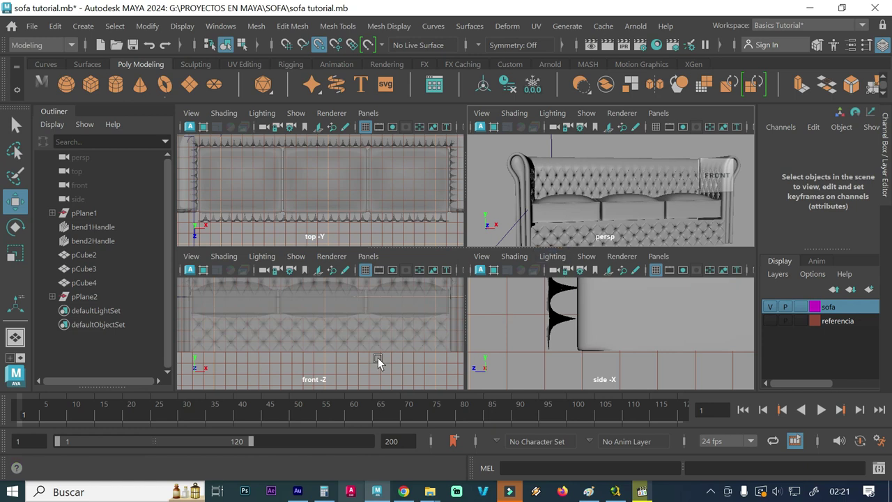
Hide the sofa layer and switch the tufted panel to edge mode in the maximized front view
left_click(772, 307)
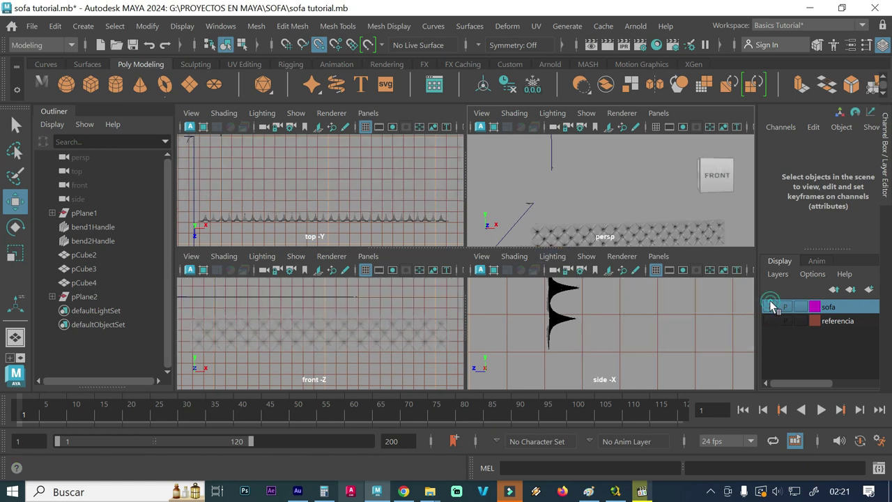
key("space")
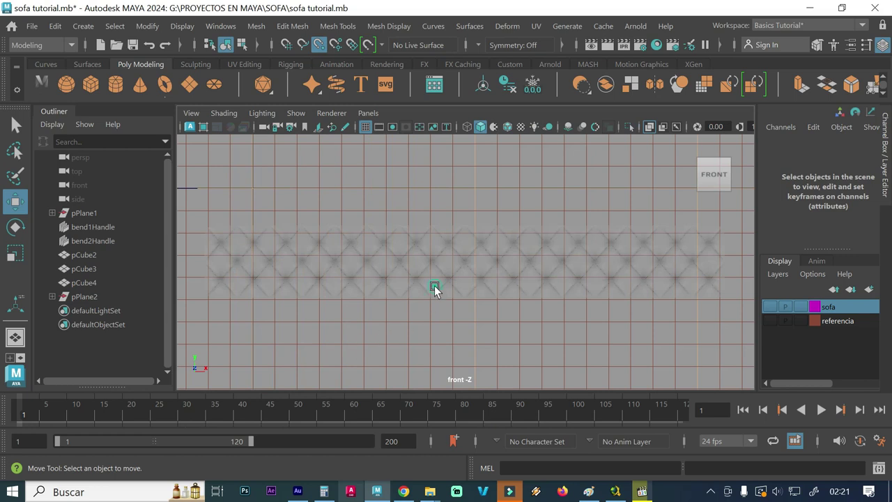
left_click(434, 289)
right_click(409, 258)
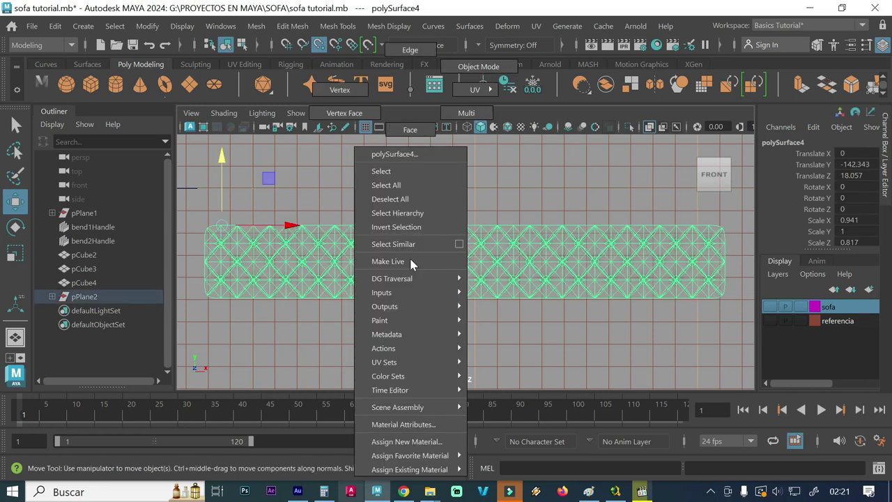
left_click(410, 54)
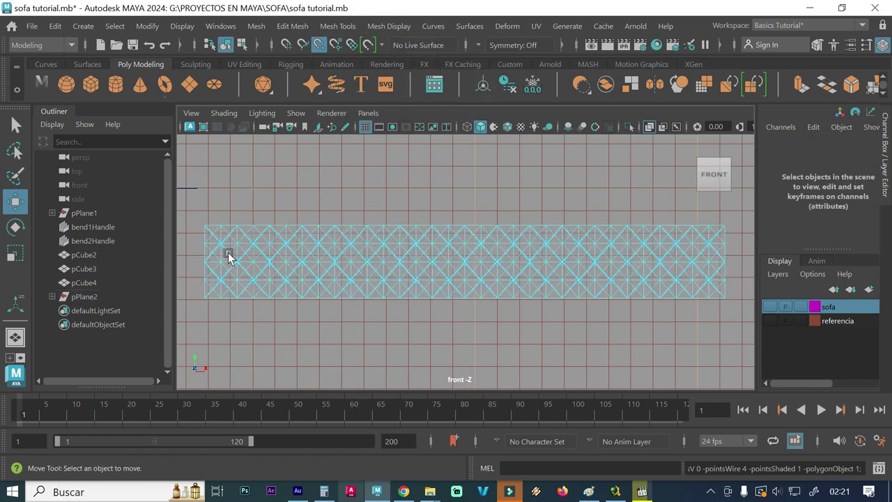
Select the panel's whole border edge loop and view it in a single perspective view
left_click(208, 222)
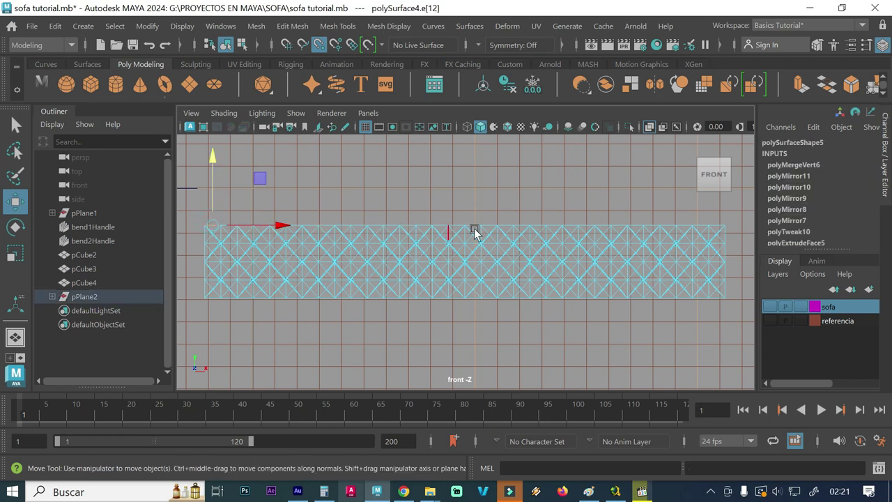
double_click(204, 236)
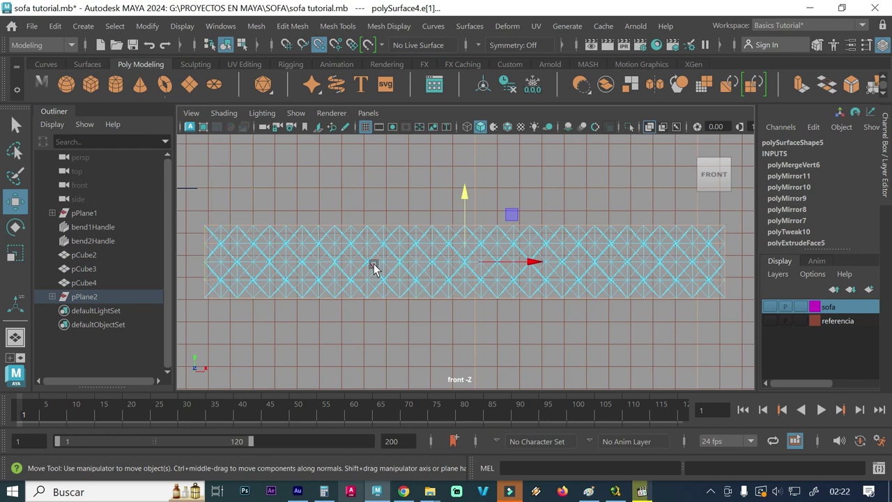
key("space")
key("space")
mouse_move(549, 275)
left_mouse_down("alt")
mouse_move(475, 289)
mouse_move(522, 292)
mouse_move(432, 314)
mouse_move(583, 256)
left_mouse_up("alt")
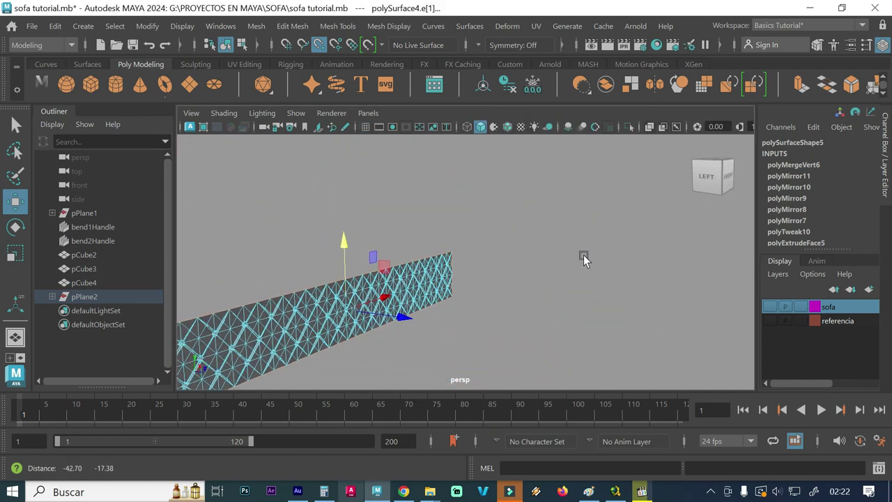
Extrude the panel's selected border edges and pull them out into a thick side
key("f")
right_click_drag(279, 306, 279, 261, "shift")
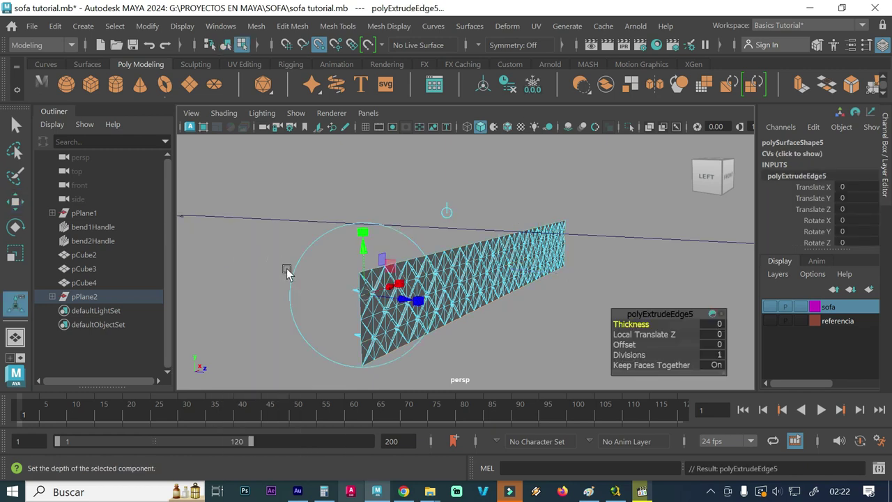
mouse_move(328, 285)
left_mouse_down("alt")
mouse_move(355, 309)
mouse_move(377, 307)
mouse_move(357, 297)
left_mouse_up("alt")
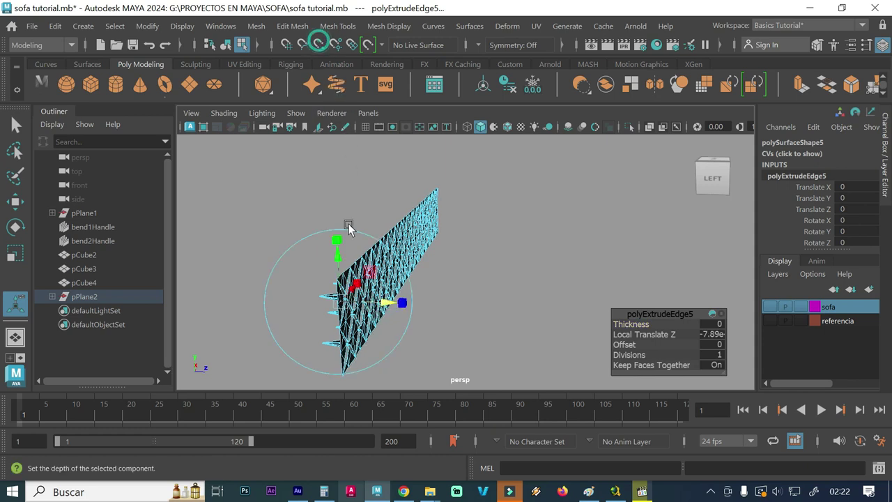
mouse_move(384, 302)
left_mouse_down()
mouse_move(313, 301)
mouse_move(308, 342)
mouse_move(199, 330)
mouse_move(219, 335)
left_mouse_up()
Show the sofa layer to check the extrusion, then undo the layer toggle and depth change
key("space")
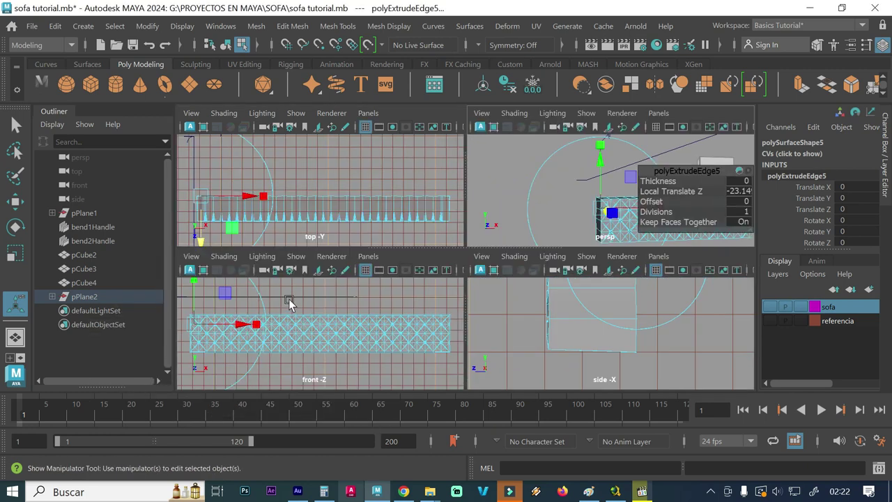
left_click(769, 306)
key("space")
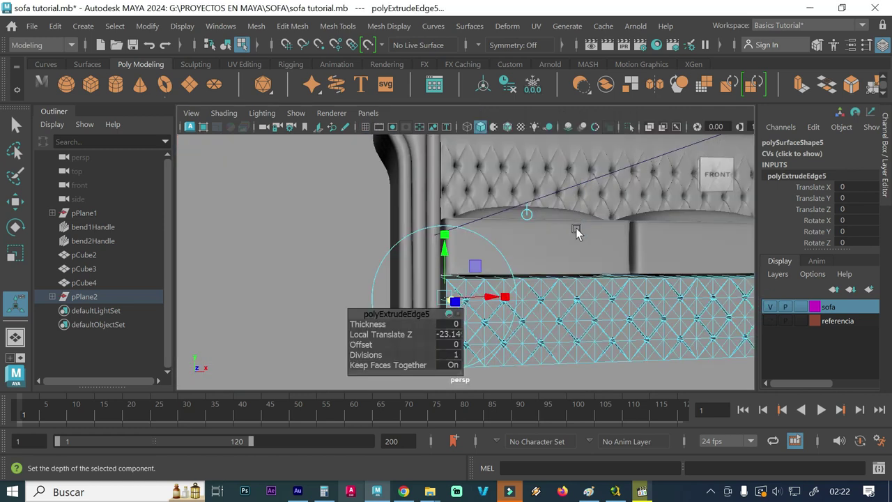
left_click_drag(527, 327, 512, 303, "alt")
middle_click_drag(519, 310, 531, 176, "alt")
mouse_move(532, 176)
left_mouse_down("alt")
mouse_move(526, 227)
mouse_move(540, 194)
left_mouse_up("alt")
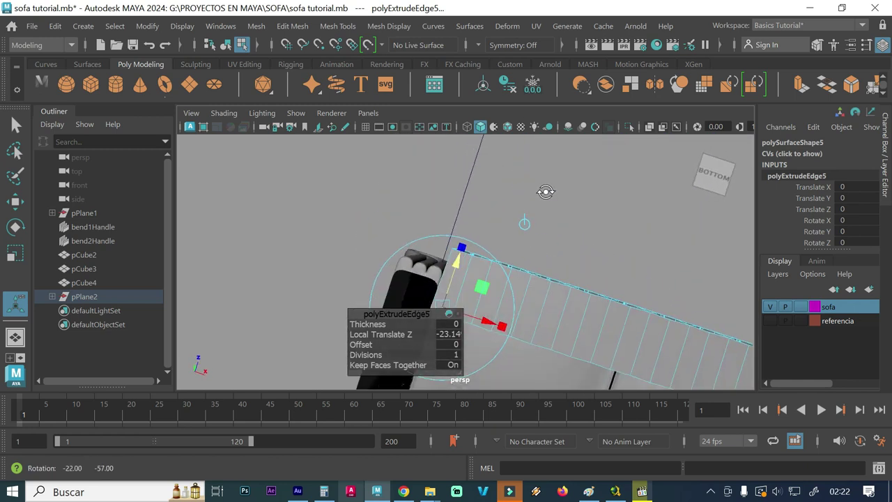
left_click_drag(512, 281, 506, 308, "alt")
key("ctrl+z")
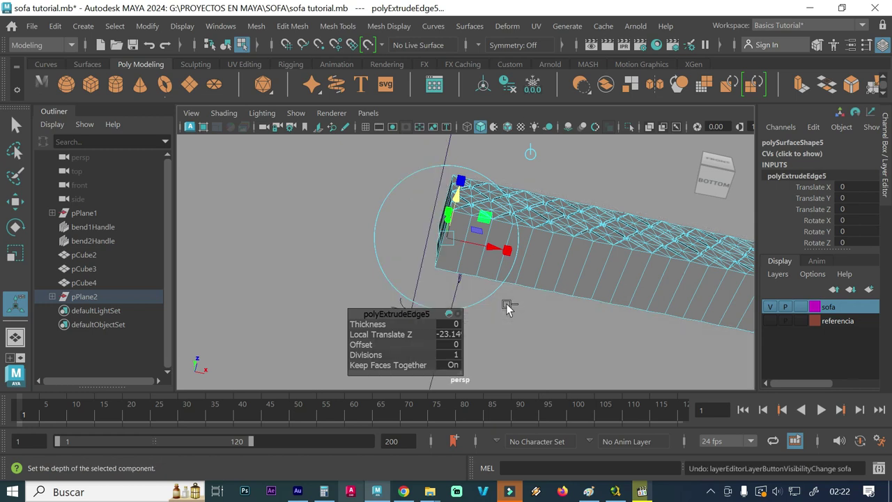
key("ctrl+z")
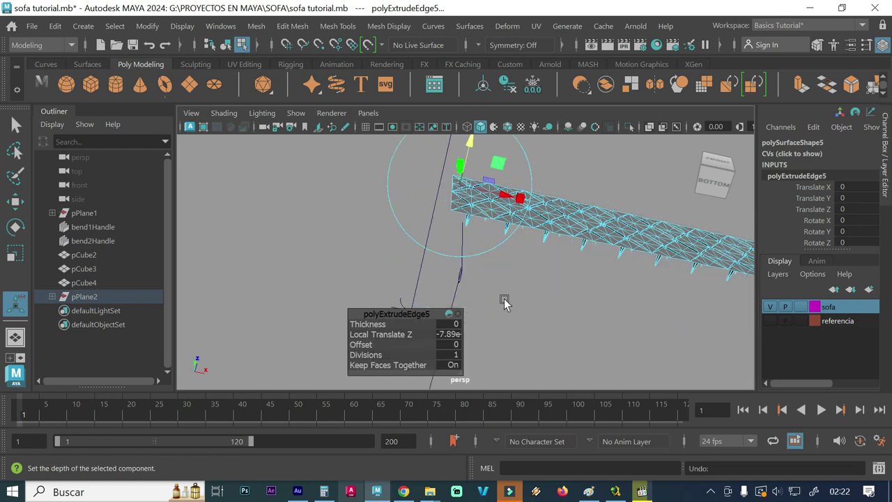
Pull the extruded edge along its Z handle to Translate Z -59.236
mouse_move(509, 269)
left_mouse_down("alt")
mouse_move(512, 295)
mouse_move(562, 250)
mouse_move(475, 252)
left_mouse_up("alt")
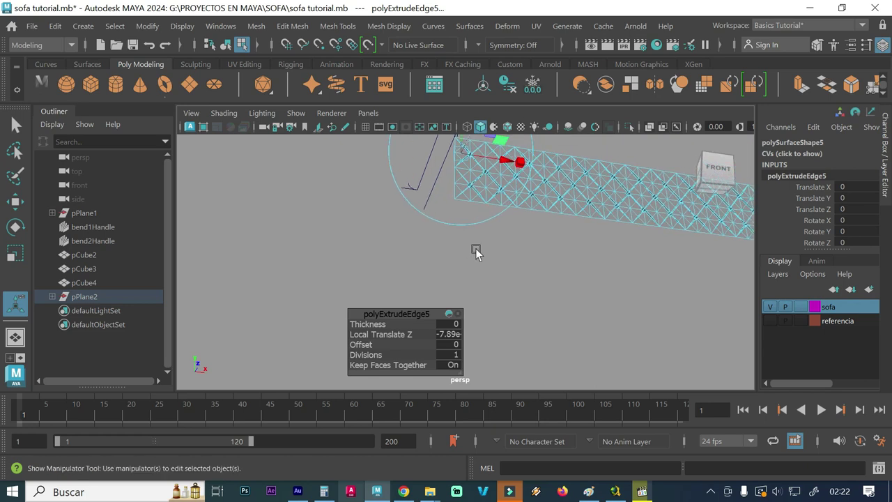
middle_click_drag(488, 269, 498, 358, "alt")
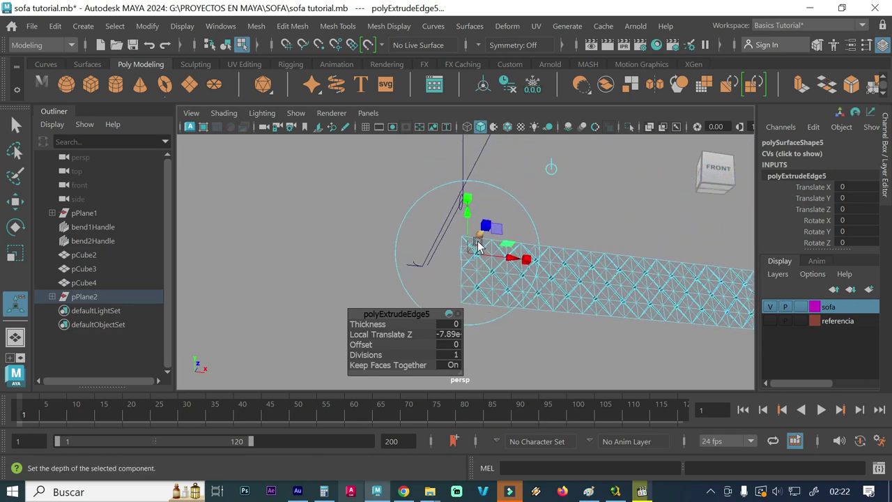
left_click_drag(478, 235, 464, 248)
key("ctrl+z")
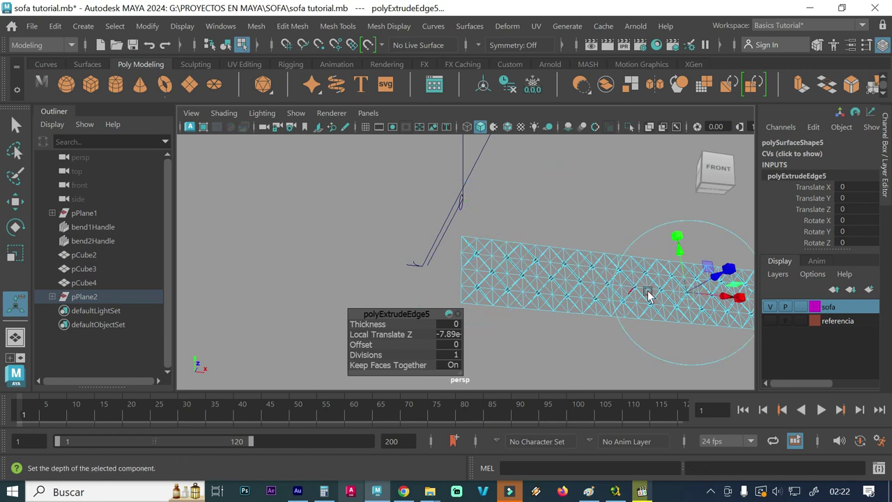
left_click(714, 280)
left_click_drag(714, 280, 653, 319)
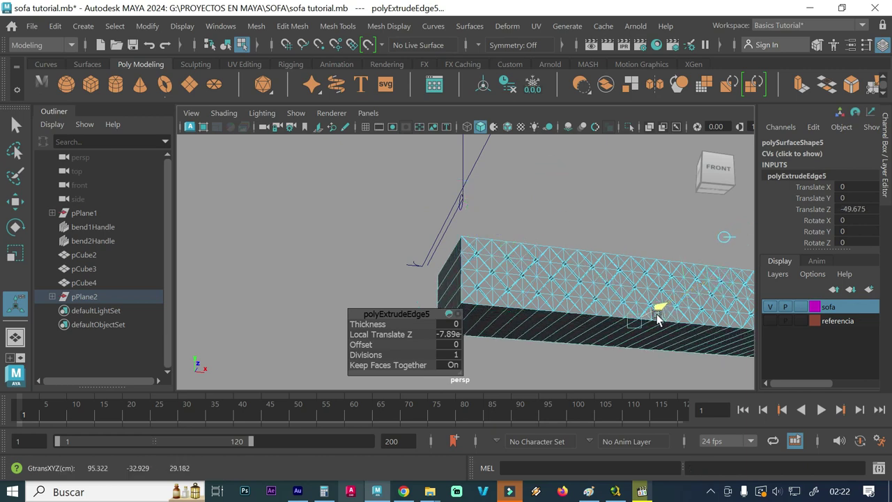
Show the reference sofa layer and set the extrusion depth to -59.938
left_click(770, 319)
left_click_drag(565, 312, 478, 248, "alt")
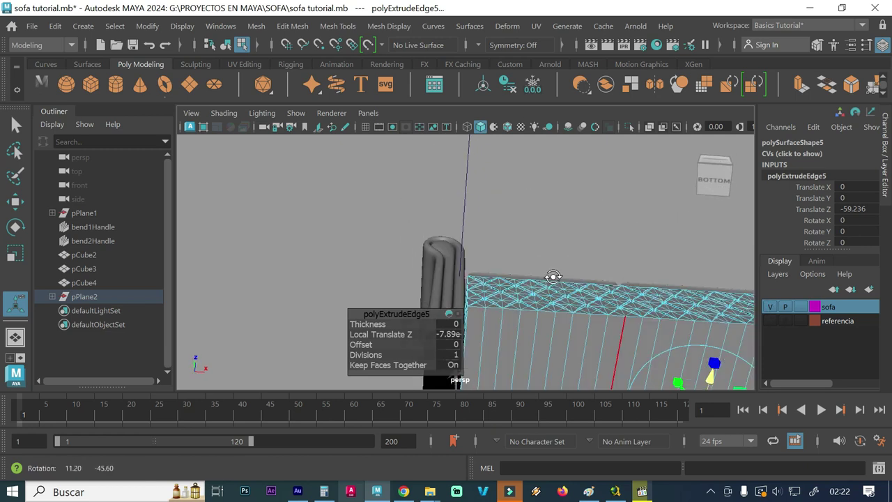
mouse_move(531, 294)
left_mouse_down("alt")
mouse_move(454, 241)
mouse_move(541, 275)
mouse_move(505, 310)
mouse_move(474, 302)
mouse_move(469, 247)
mouse_move(451, 234)
mouse_move(508, 225)
mouse_move(474, 284)
mouse_move(462, 231)
mouse_move(470, 255)
left_mouse_up("alt")
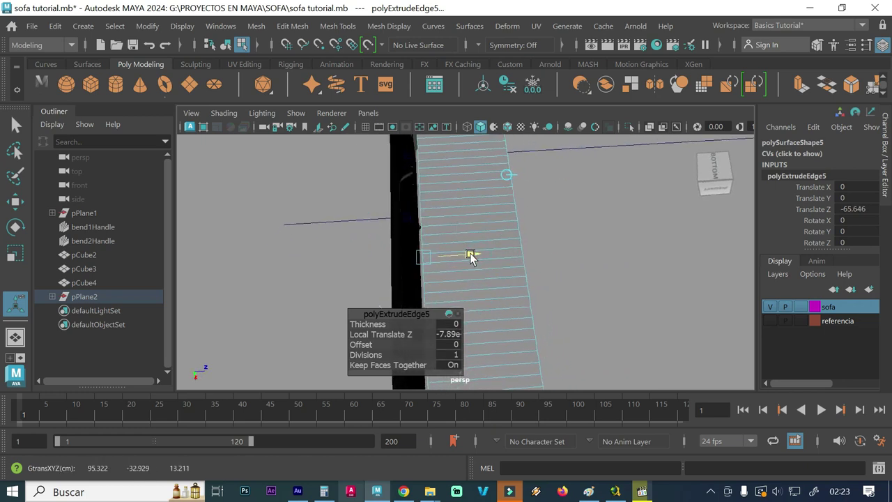
left_click(472, 255)
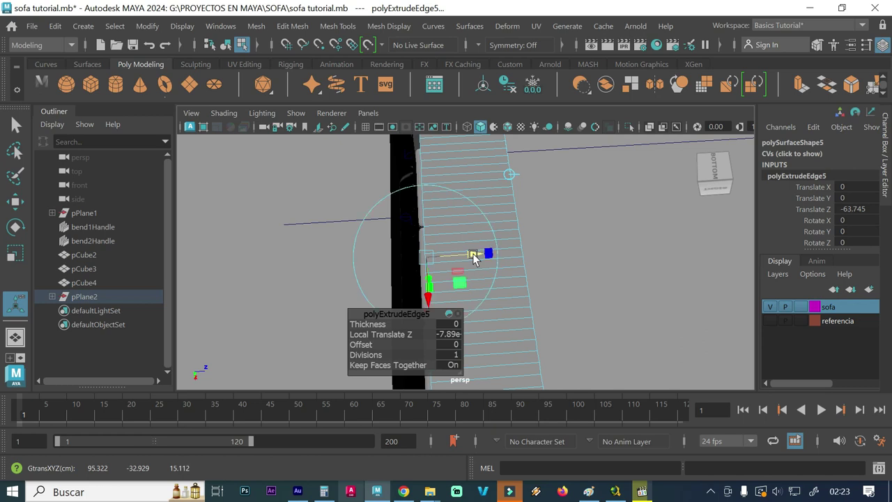
mouse_move(480, 252)
left_mouse_down("alt")
mouse_move(434, 219)
mouse_move(432, 318)
mouse_move(397, 272)
mouse_move(434, 264)
left_mouse_up("alt")
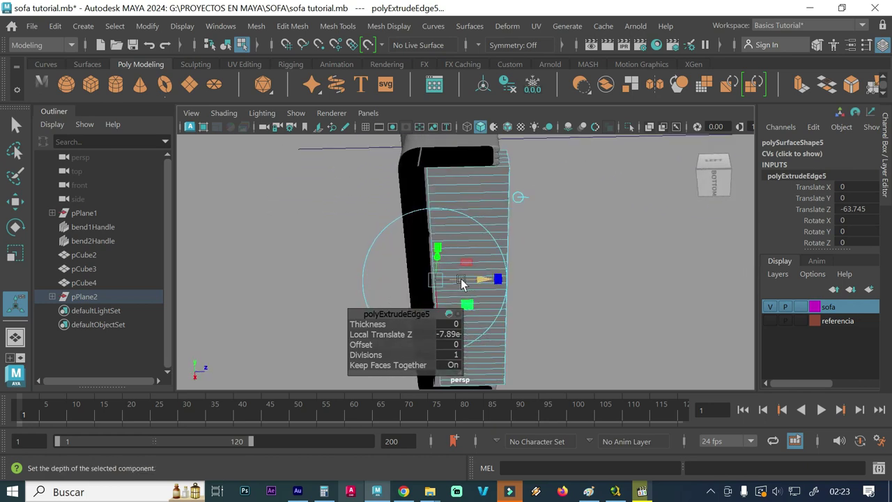
left_click_drag(481, 282, 487, 282)
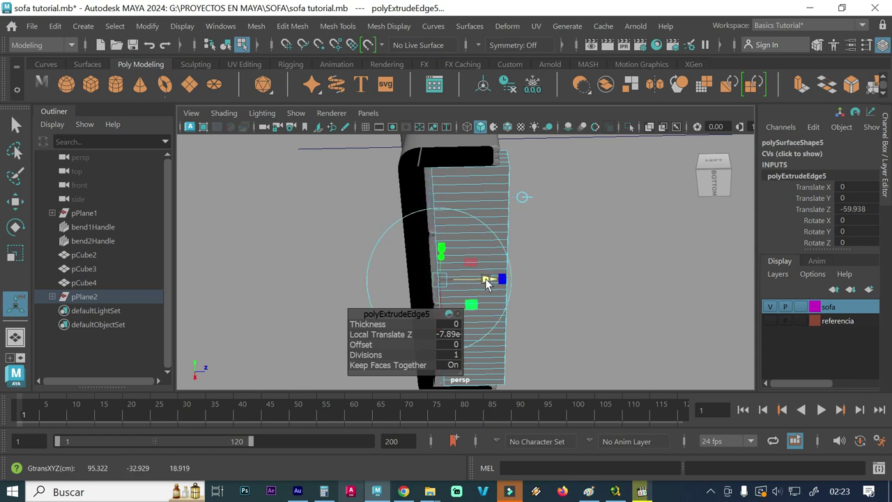
Refine the extrusion depth to -58.434 in top view, then return to object mode with Move
mouse_move(486, 230)
left_mouse_down("alt")
mouse_move(476, 259)
mouse_move(482, 280)
left_mouse_up("alt")
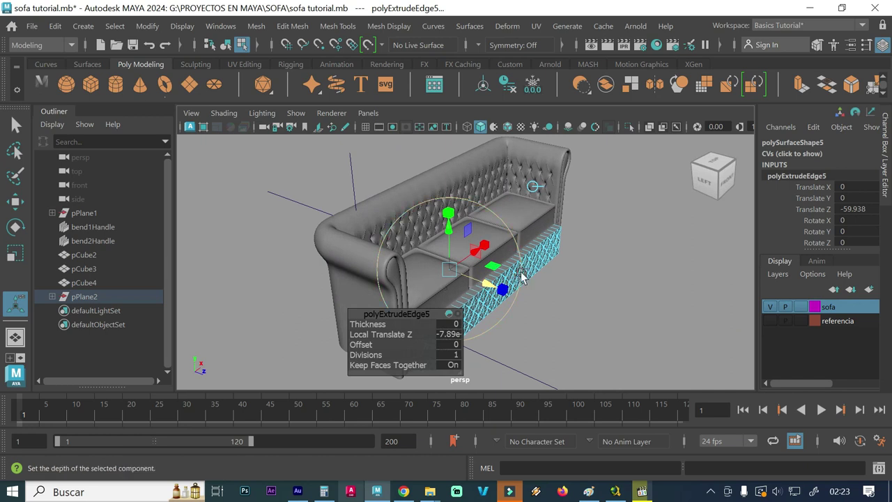
key("space")
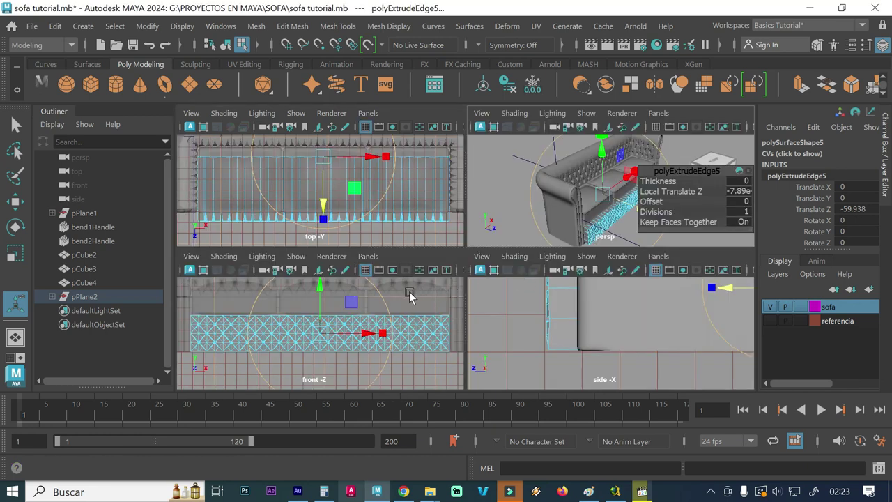
key("space")
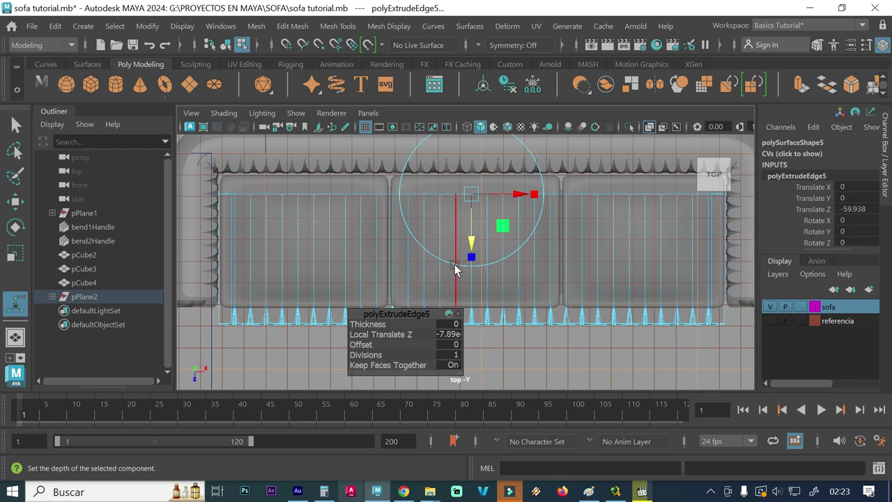
left_click_drag(470, 254, 470, 245)
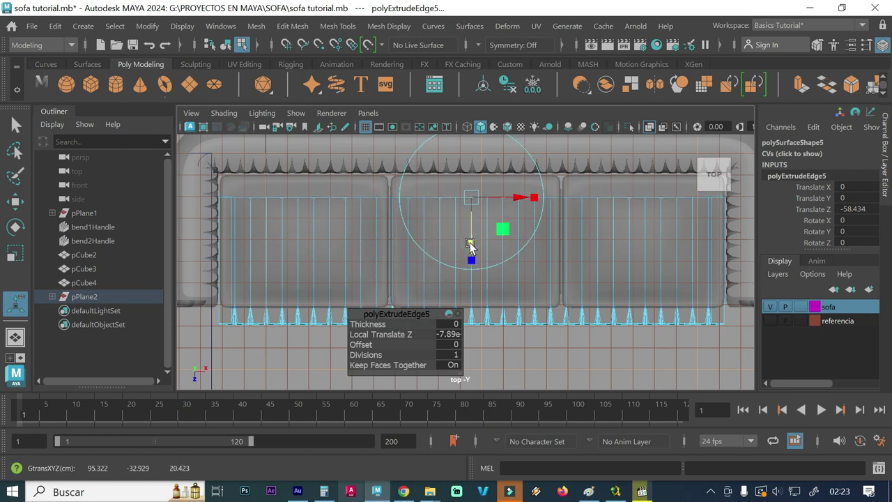
mouse_move(493, 308)
right_mouse_down()
mouse_move(600, 90)
mouse_move(591, 68)
right_mouse_up()
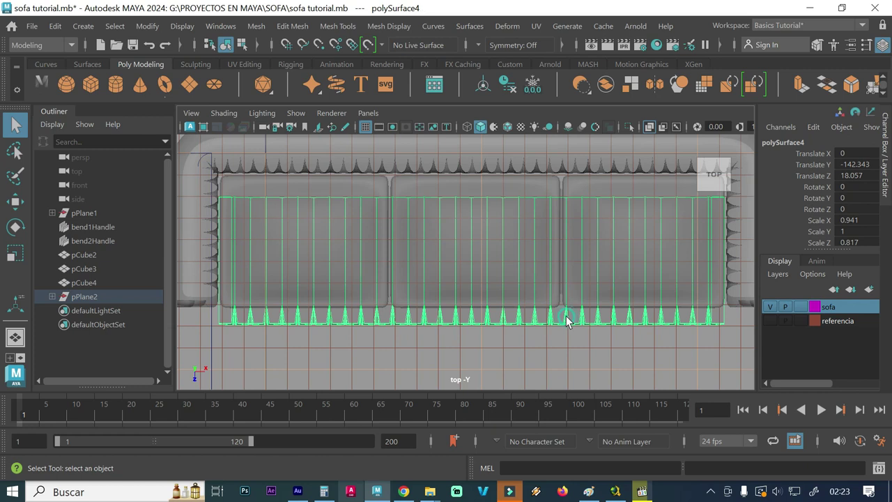
key("w")
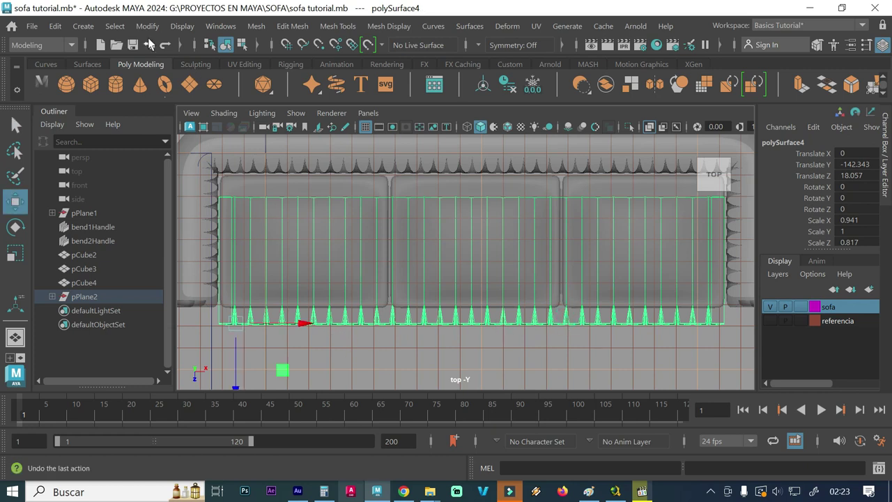
left_click(147, 28)
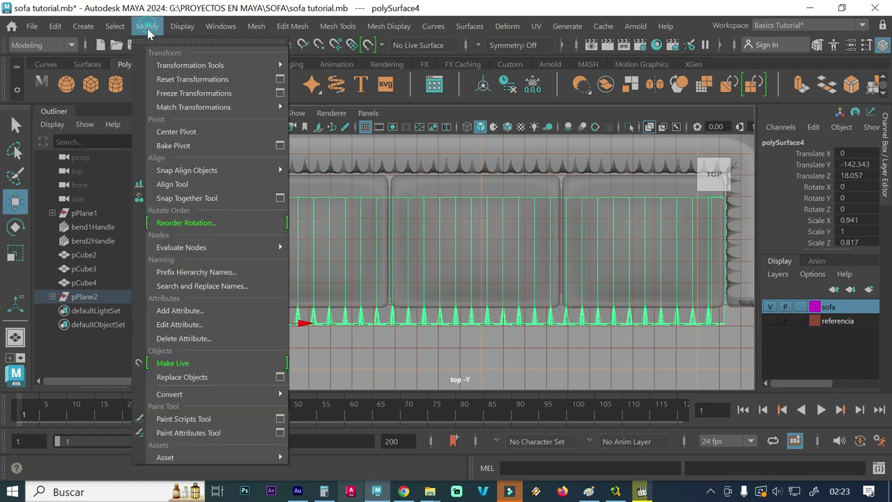
Center the panel's pivot and move it down to Translate Y -151.156 beneath the cushions
left_click(183, 131)
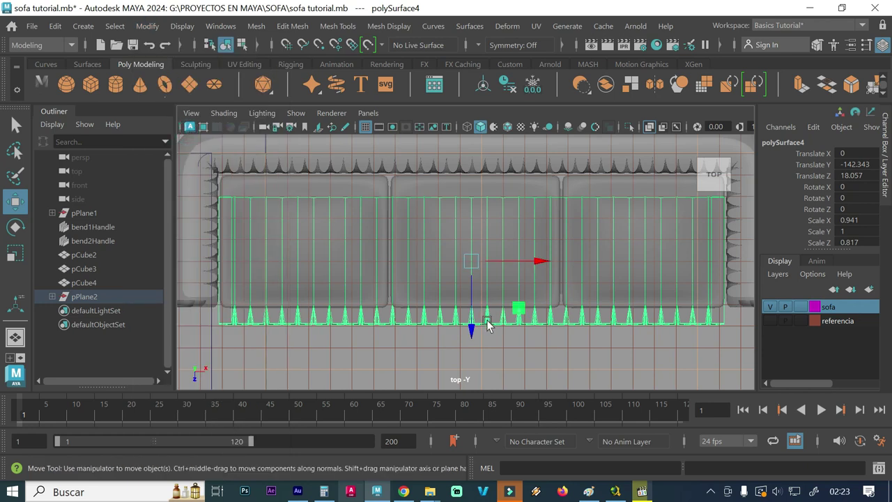
mouse_move(471, 327)
left_mouse_down()
mouse_move(466, 308)
mouse_move(454, 311)
left_mouse_up()
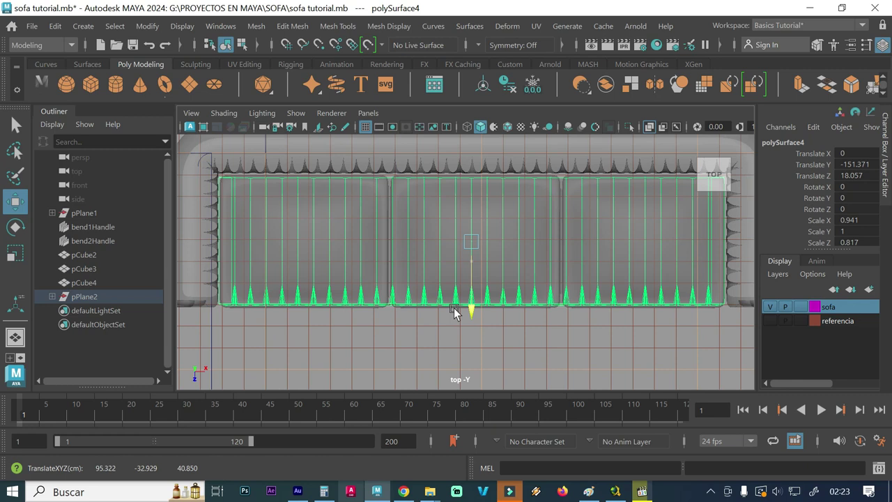
left_click_drag(454, 312, 454, 312)
Preview the panel smoothed and inspect the tufts against the seat cushions
key("space")
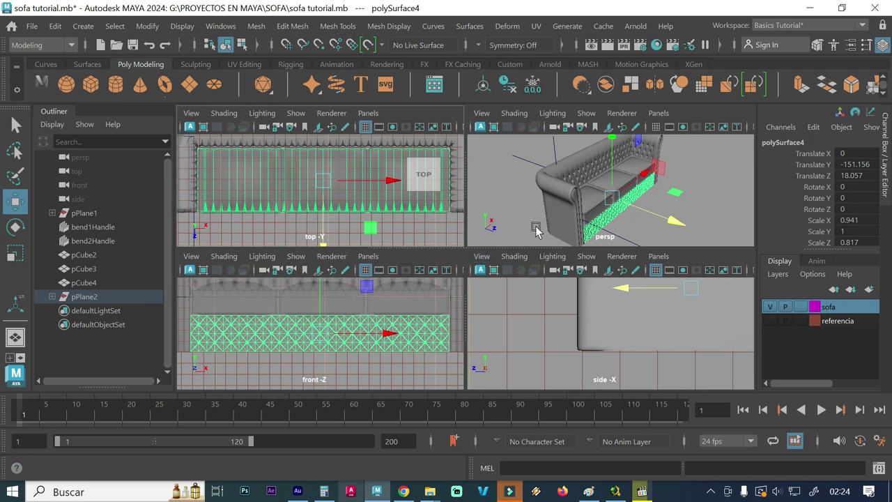
key("space")
mouse_move(574, 243)
left_mouse_down("alt")
mouse_move(509, 255)
mouse_move(368, 255)
left_mouse_up("alt")
mouse_move(368, 255)
right_mouse_down("alt")
mouse_move(497, 253)
mouse_move(456, 269)
mouse_move(517, 284)
right_mouse_up("alt")
mouse_move(534, 286)
left_mouse_down("alt")
mouse_move(364, 258)
mouse_move(362, 268)
mouse_move(408, 254)
mouse_move(521, 260)
mouse_move(456, 284)
left_mouse_up("alt")
scroll(394, 269, "down", 5)
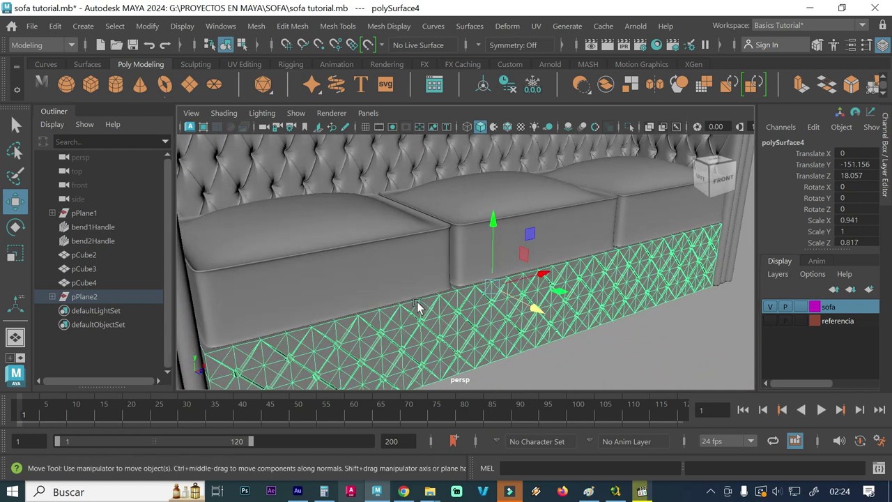
key("3")
left_click(557, 358)
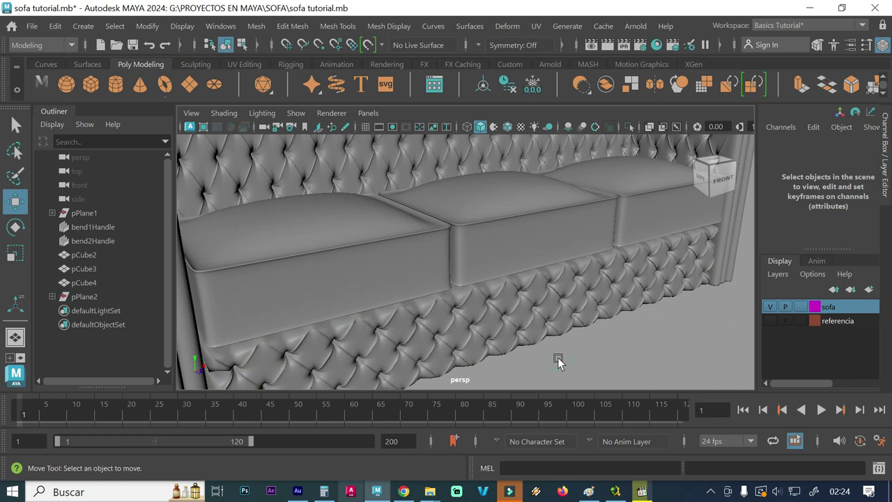
scroll(537, 359, "down", 3)
mouse_move(533, 358)
left_mouse_down("alt")
mouse_move(550, 350)
mouse_move(383, 339)
left_mouse_up("alt")
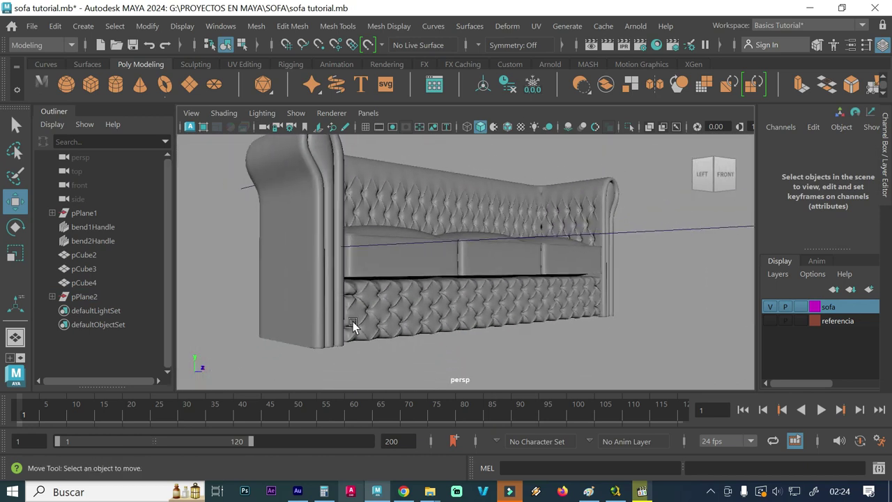
Select the tufted panel and hide the sofa layer to isolate it
left_click(353, 325)
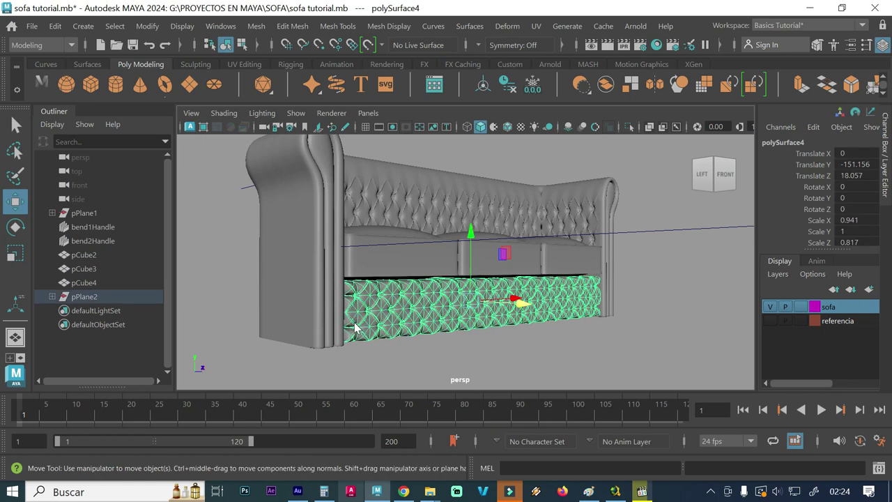
key("space")
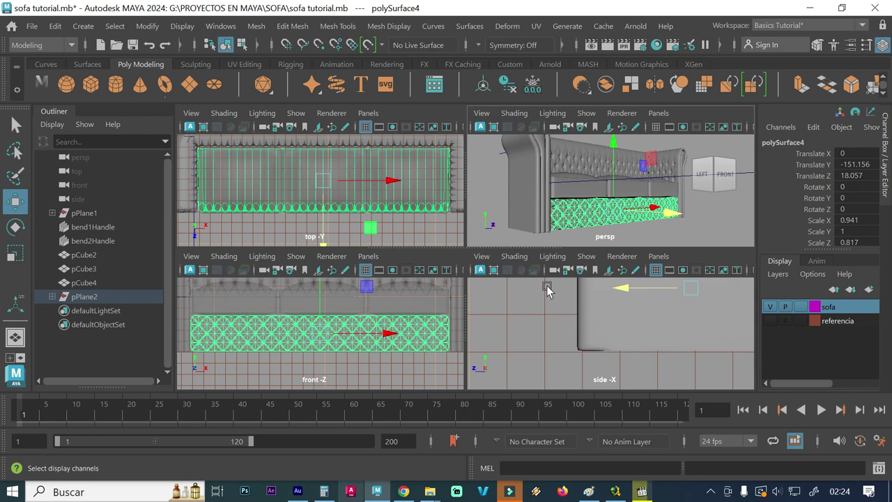
left_click(770, 307)
key("space")
left_click_drag(393, 298, 426, 309, "alt")
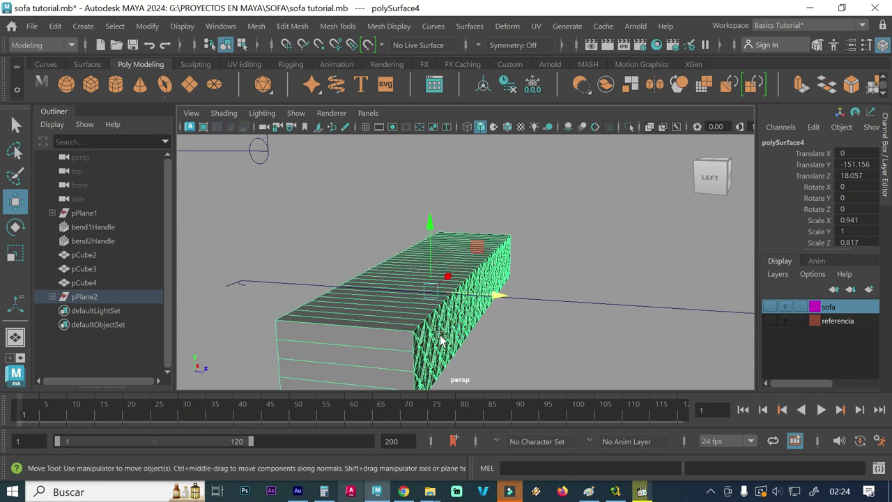
Unlock the isolated panel's vertex normals
middle_click_drag(414, 327, 456, 296, "alt")
right_click_drag(457, 296, 467, 297, "alt")
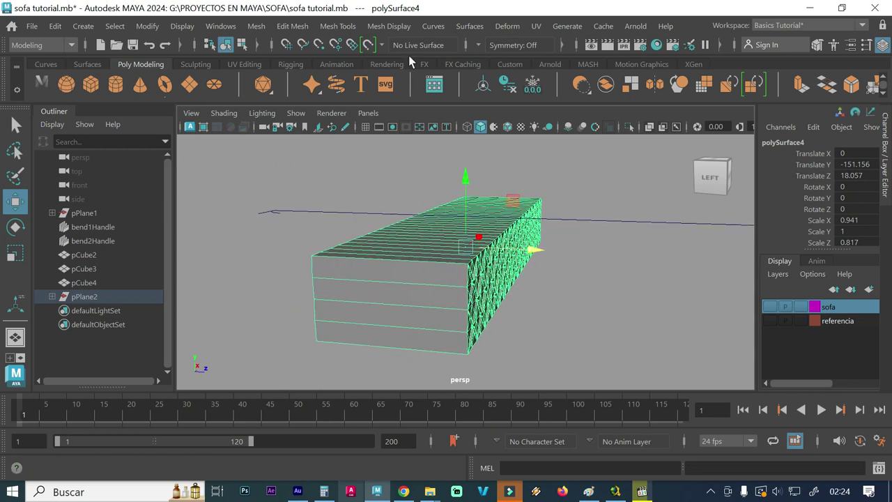
left_click(340, 28)
mouse_move(389, 26)
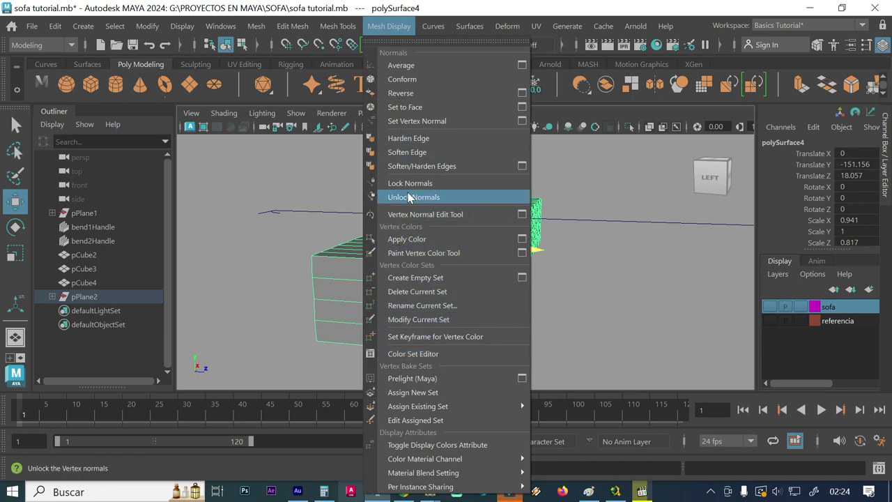
left_click(411, 197)
Insert three edge loops across the panel using Multiple edge loops set to 3
left_click(337, 26)
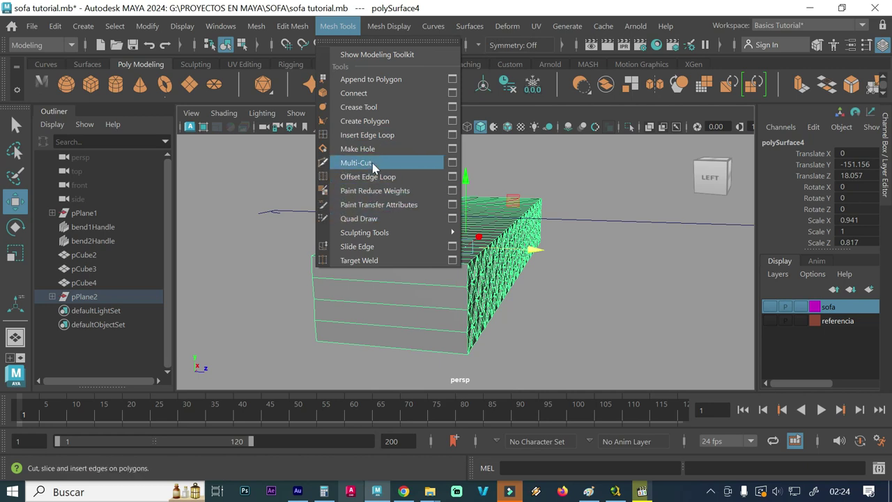
left_click(452, 134)
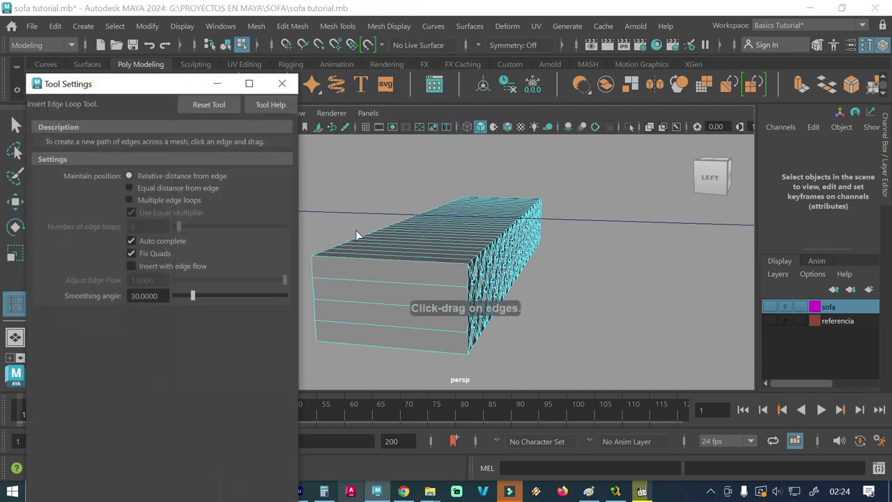
left_click(136, 199)
left_click(140, 226)
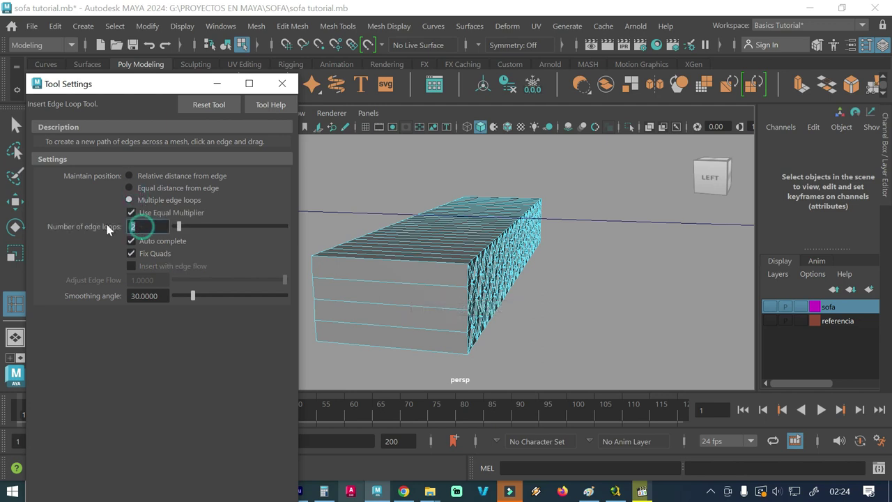
type("3")
left_click(377, 282)
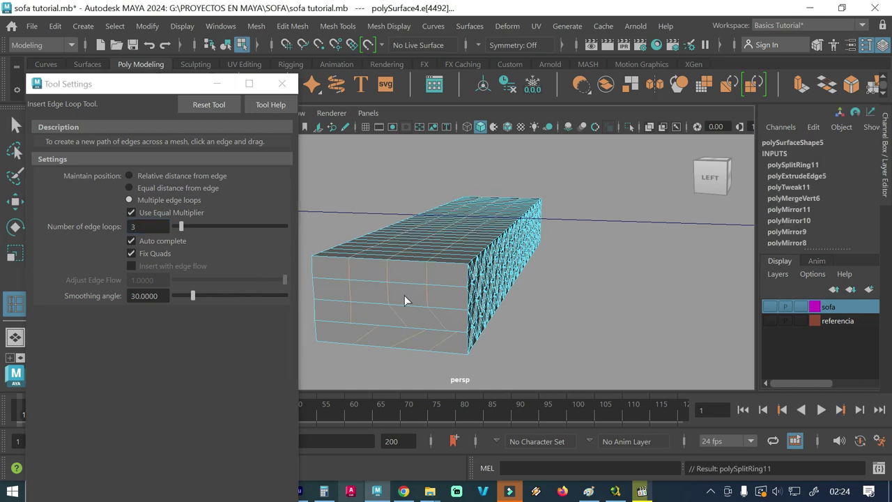
Inspect the inserted loops from several angles, then undo them
mouse_move(402, 323)
left_mouse_down("alt")
mouse_move(374, 304)
mouse_move(350, 304)
mouse_move(402, 298)
mouse_move(442, 271)
mouse_move(458, 295)
mouse_move(511, 321)
mouse_move(565, 313)
mouse_move(506, 310)
left_mouse_up("alt")
mouse_move(563, 282)
left_mouse_down("alt")
mouse_move(675, 257)
mouse_move(663, 258)
left_mouse_up("alt")
scroll(724, 253, "up", 2)
scroll(725, 252, "down", 2)
mouse_move(726, 250)
left_mouse_down("alt")
mouse_move(618, 253)
mouse_move(647, 251)
left_mouse_up("alt")
mouse_move(635, 279)
middle_mouse_down("alt")
mouse_move(611, 273)
mouse_move(478, 313)
middle_mouse_up("alt")
mouse_move(478, 313)
left_mouse_down("alt")
mouse_move(452, 328)
mouse_move(456, 354)
mouse_move(456, 330)
left_mouse_up("alt")
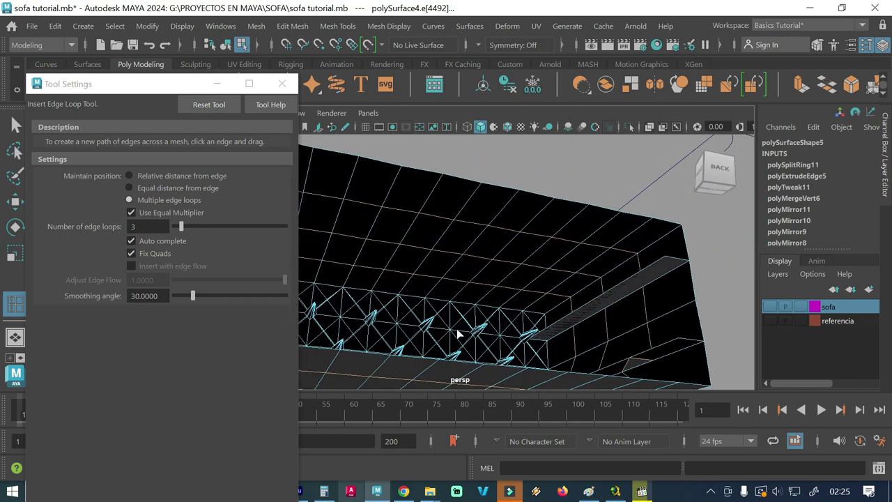
key("ctrl+z")
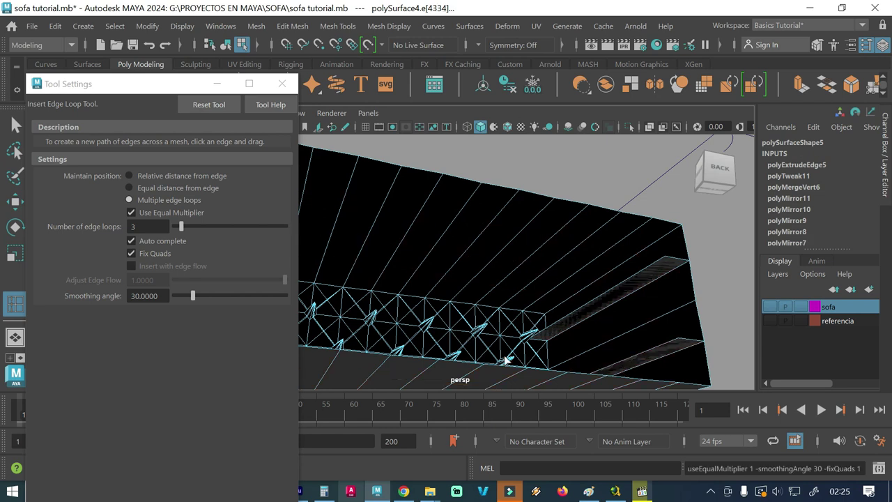
Reselect the whole panel object and switch back to the Select tool
right_click_drag(598, 312, 592, 134)
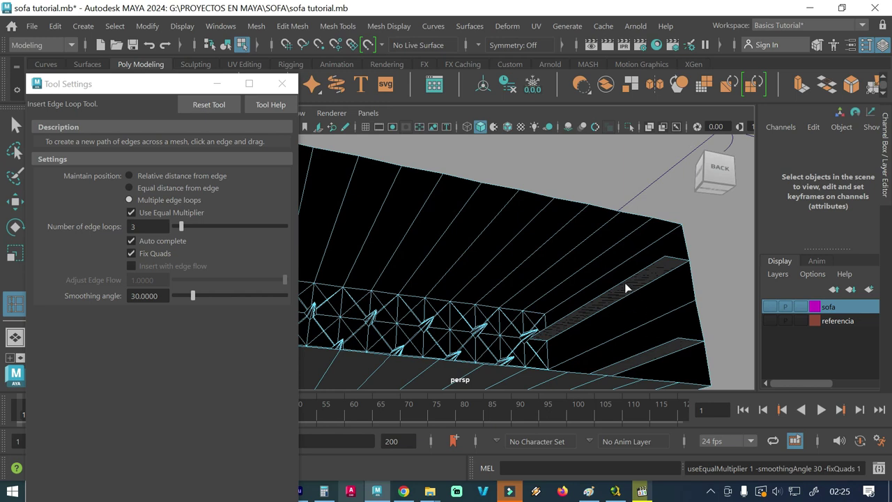
left_click(626, 289)
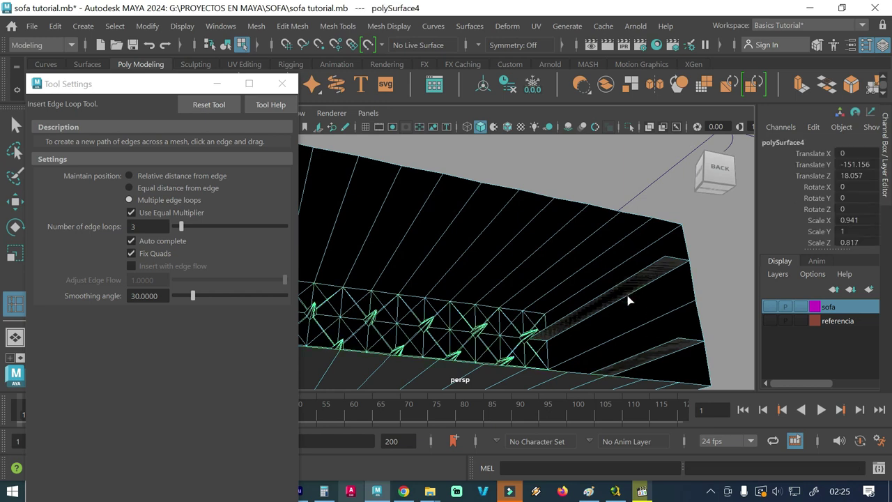
right_click_drag(638, 281, 633, 139)
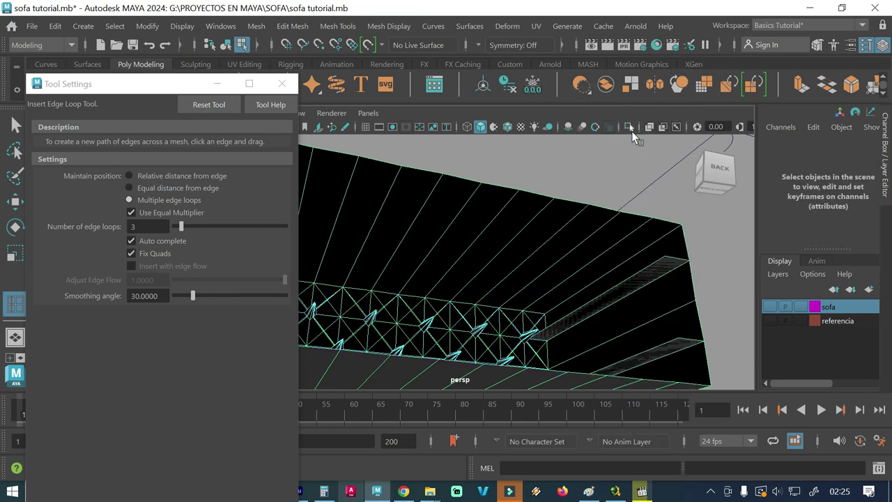
left_click(634, 290)
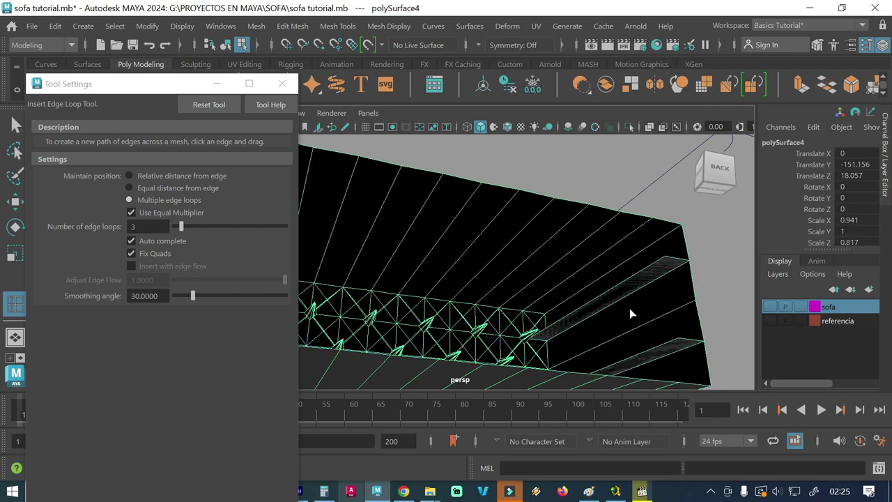
left_click(15, 126)
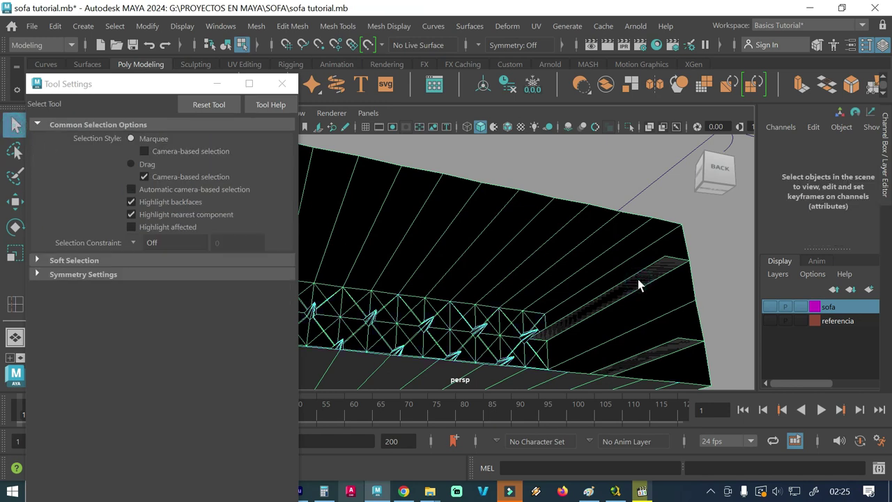
Trial-delete two underside face strips and restore them with undo
left_click(637, 272)
key("Delete")
key("ctrl+z")
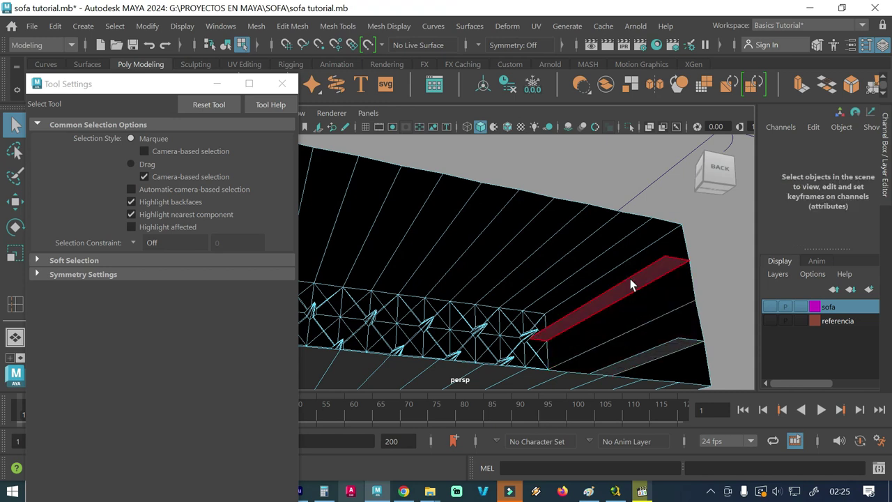
key("ctrl+z")
left_click(635, 358)
key("Delete")
key("ctrl+z")
key("ctrl+z")
Orbit to the panel's end wall and pick its bottom faces
mouse_move(580, 350)
left_mouse_down("alt")
mouse_move(591, 335)
mouse_move(666, 324)
mouse_move(453, 318)
mouse_move(657, 313)
mouse_move(711, 333)
mouse_move(551, 332)
mouse_move(573, 315)
mouse_move(543, 348)
mouse_move(509, 314)
mouse_move(689, 299)
mouse_move(392, 299)
left_mouse_up("alt")
middle_click_drag(392, 299, 631, 301, "alt")
mouse_move(631, 301)
left_mouse_down("alt")
mouse_move(422, 298)
mouse_move(637, 308)
mouse_move(378, 292)
mouse_move(601, 305)
left_mouse_up("alt")
middle_click_drag(601, 305, 439, 303, "alt")
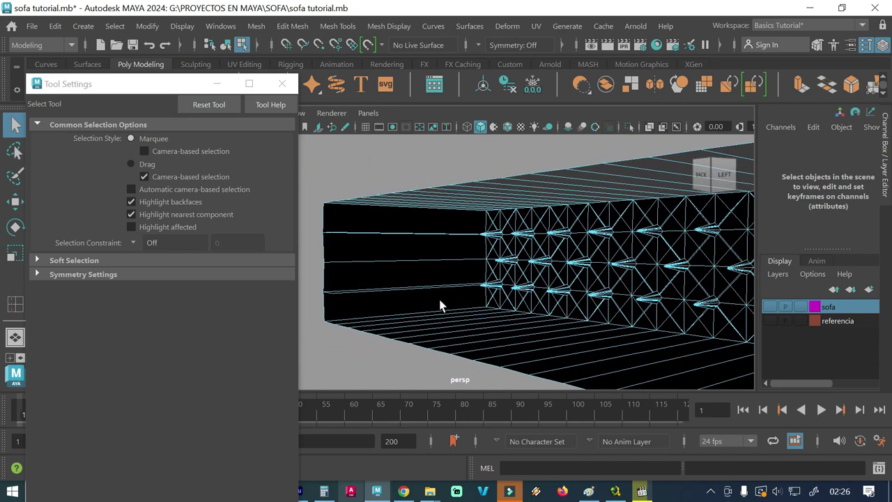
left_click_drag(440, 303, 483, 295, "alt")
right_click_drag(483, 295, 506, 296, "alt")
mouse_move(506, 297)
left_mouse_down("alt")
mouse_move(399, 292)
mouse_move(388, 302)
mouse_move(390, 267)
mouse_move(389, 284)
left_mouse_up("alt")
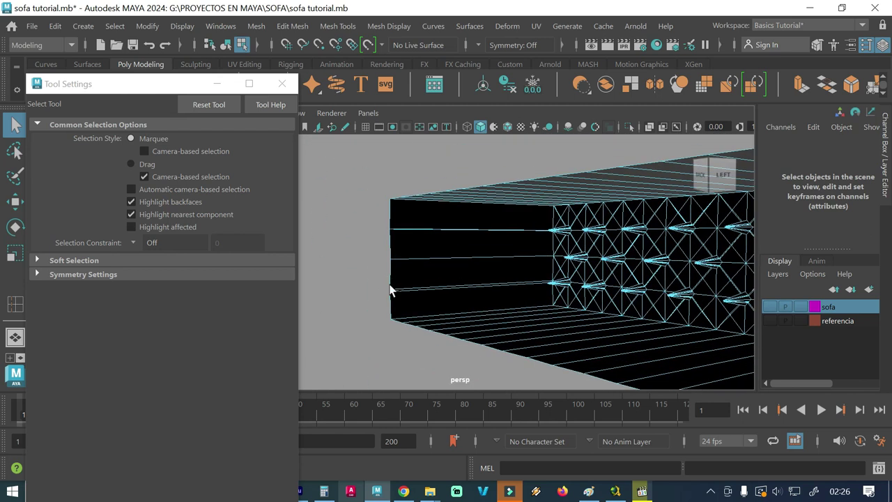
mouse_move(548, 305)
right_mouse_down("alt")
mouse_move(692, 304)
mouse_move(538, 303)
right_mouse_up("alt")
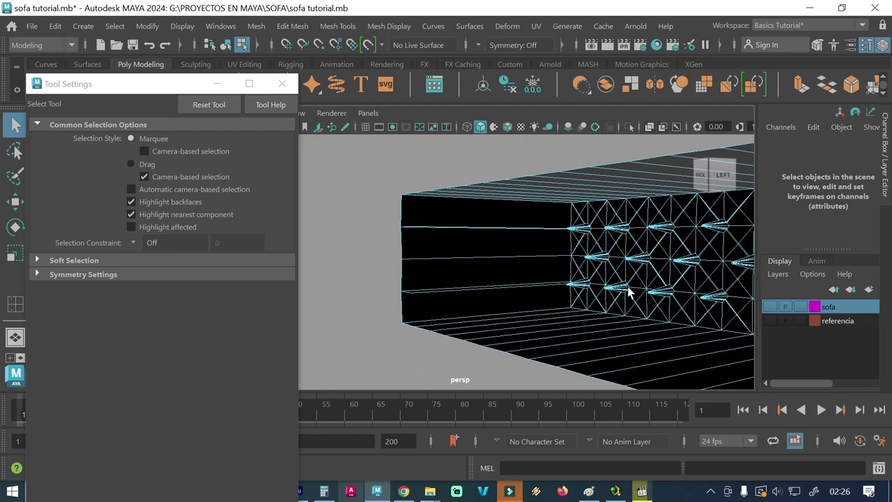
left_click_drag(538, 304, 526, 249, "alt")
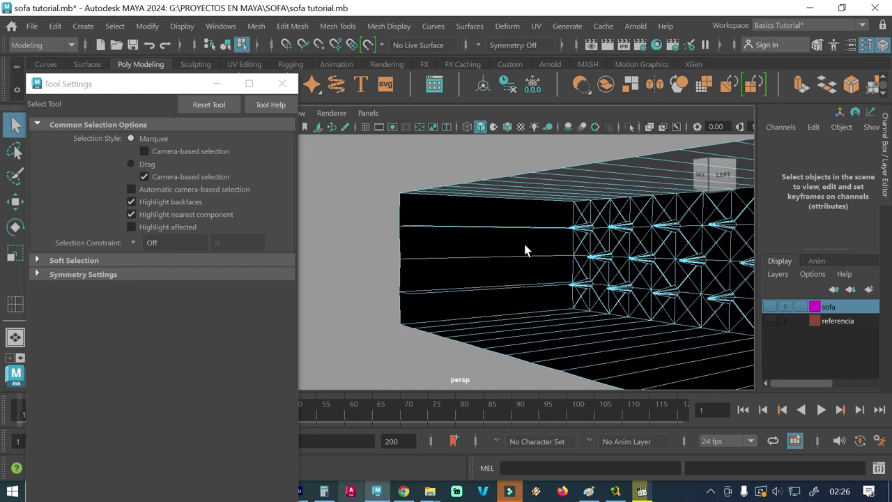
left_click(422, 293)
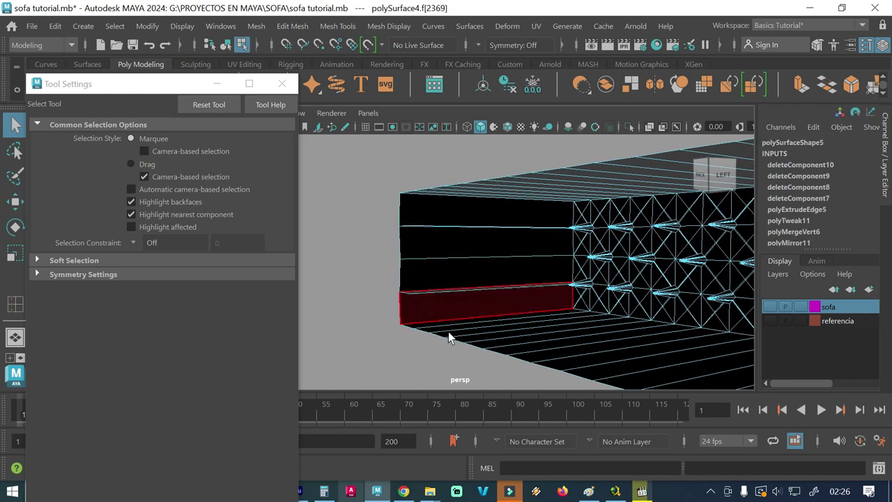
left_click(502, 283, "ctrl")
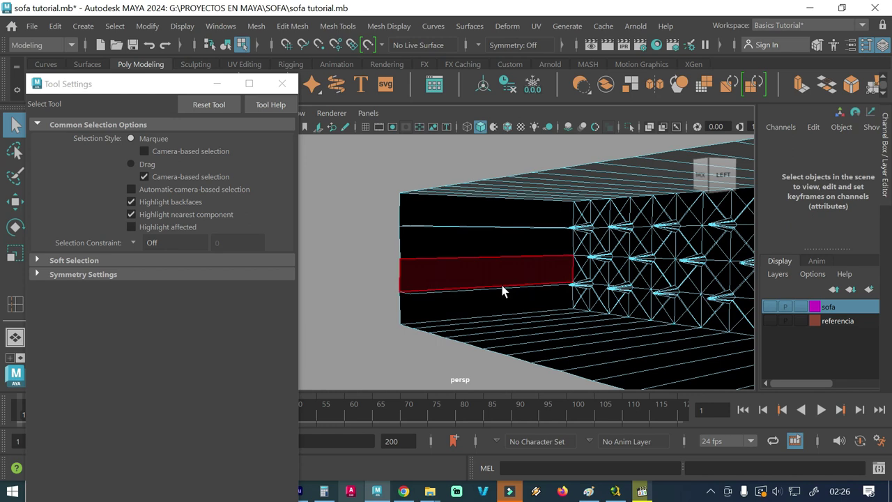
left_click(416, 293)
left_click(418, 293, "ctrl")
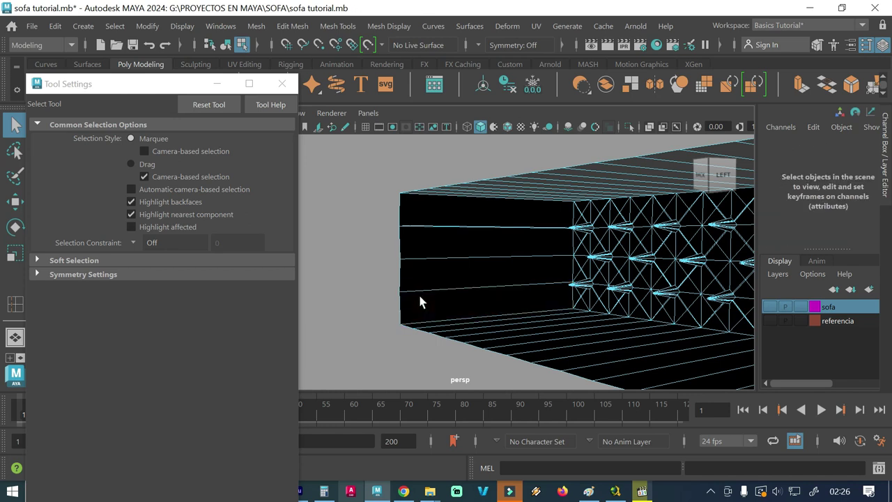
Bring the panel's left end into view and test-select end faces, undoing each pick
mouse_move(439, 302)
left_mouse_down("alt")
mouse_move(460, 289)
mouse_move(454, 280)
mouse_move(459, 294)
mouse_move(495, 305)
mouse_move(557, 294)
mouse_move(341, 279)
left_mouse_up("alt")
right_click_drag(340, 279, 350, 232, "alt")
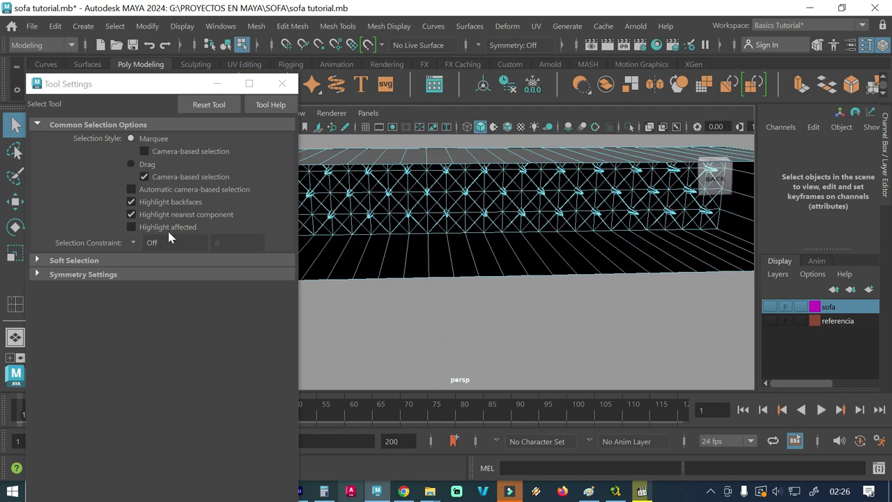
middle_click_drag(453, 230, 692, 245, "alt")
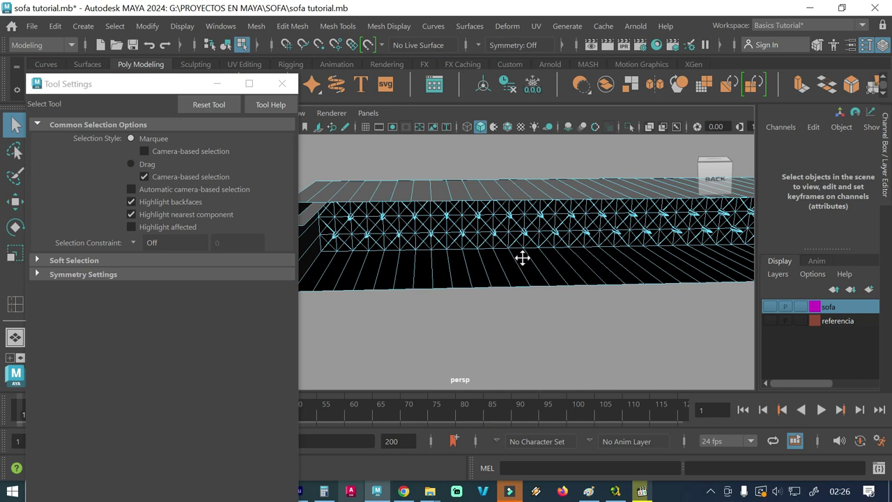
middle_click_drag(448, 253, 547, 255, "alt")
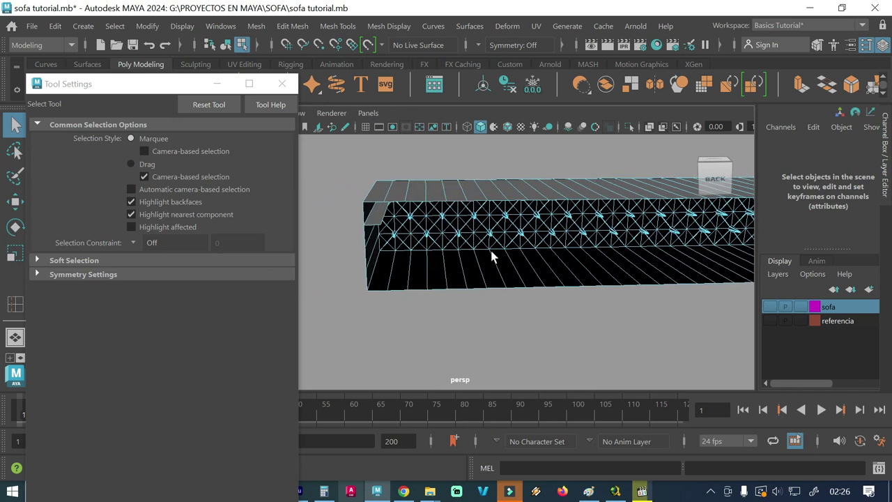
left_click(369, 221)
key("ctrl+z")
left_click(379, 228)
key("ctrl+z")
left_click(341, 27)
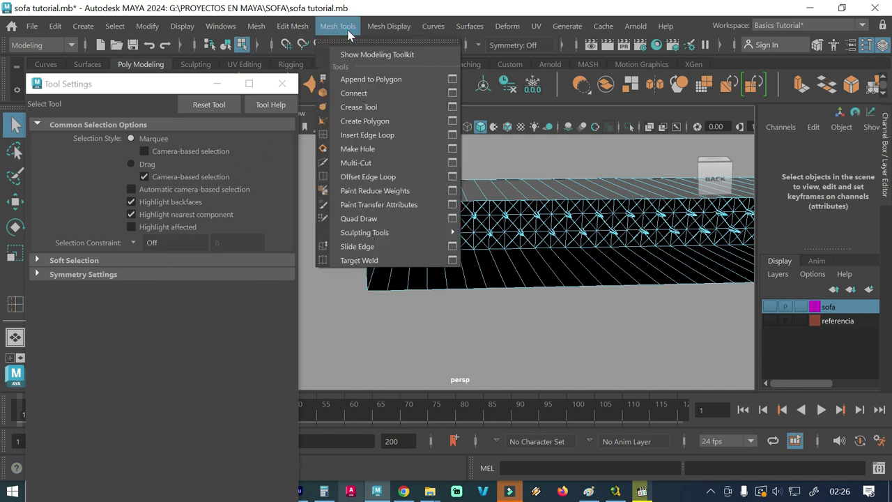
Insert an edge loop near the box's end with Insert Edge Loop
left_click(368, 134)
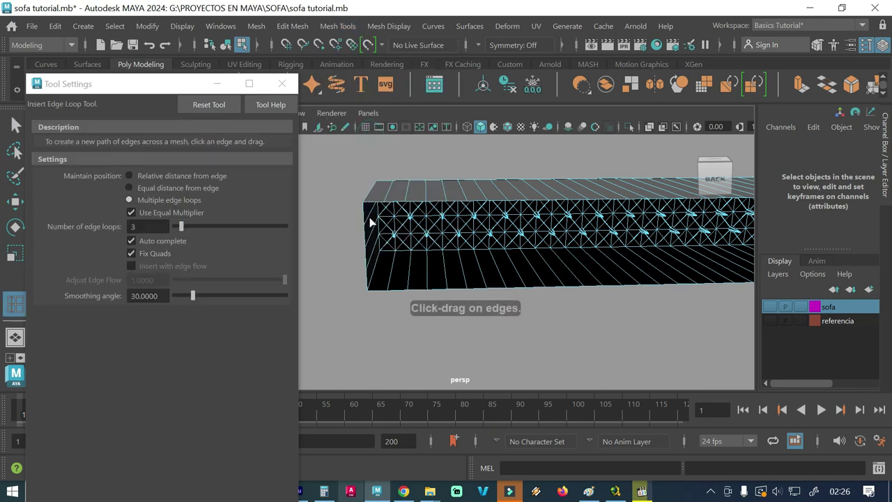
left_click(374, 269)
mouse_move(342, 265)
left_mouse_down("alt")
mouse_move(379, 273)
mouse_move(414, 255)
mouse_move(438, 255)
mouse_move(348, 257)
mouse_move(569, 248)
left_mouse_up("alt")
scroll(344, 249, "down", 3)
right_click_drag(595, 292, 482, 259, "alt")
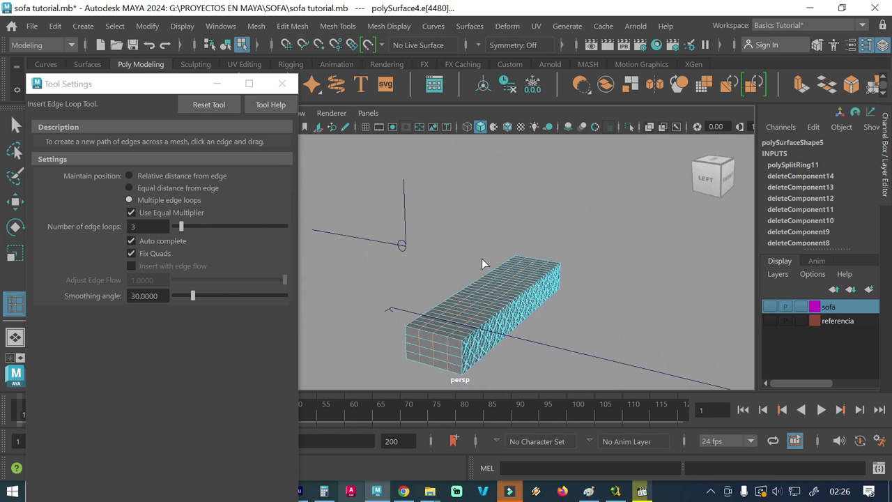
Close the tool settings and orbit close to inspect the box's gridded end face
left_click(282, 83)
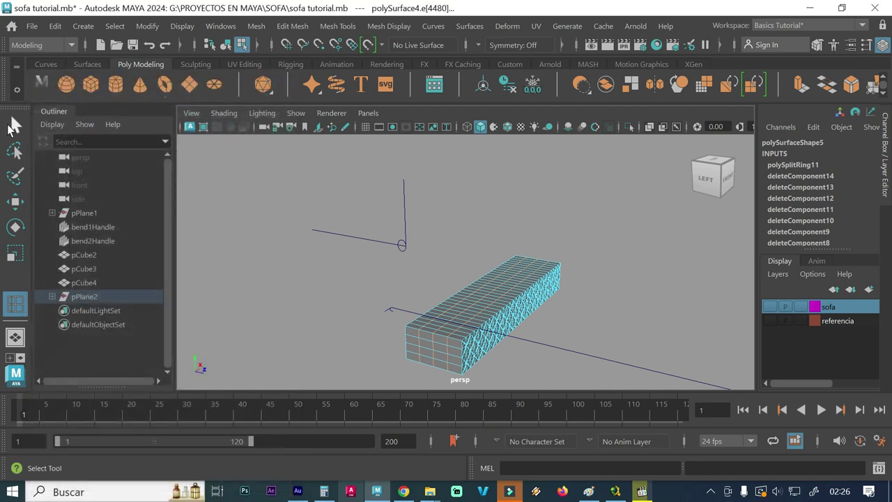
mouse_move(404, 239)
left_mouse_down("alt")
mouse_move(405, 282)
mouse_move(385, 286)
left_mouse_up("alt")
mouse_move(348, 299)
right_mouse_down("alt")
mouse_move(464, 298)
mouse_move(427, 295)
mouse_move(401, 270)
right_mouse_up("alt")
middle_click_drag(401, 270, 418, 272, "alt")
left_click_drag(354, 255, 372, 260, "alt")
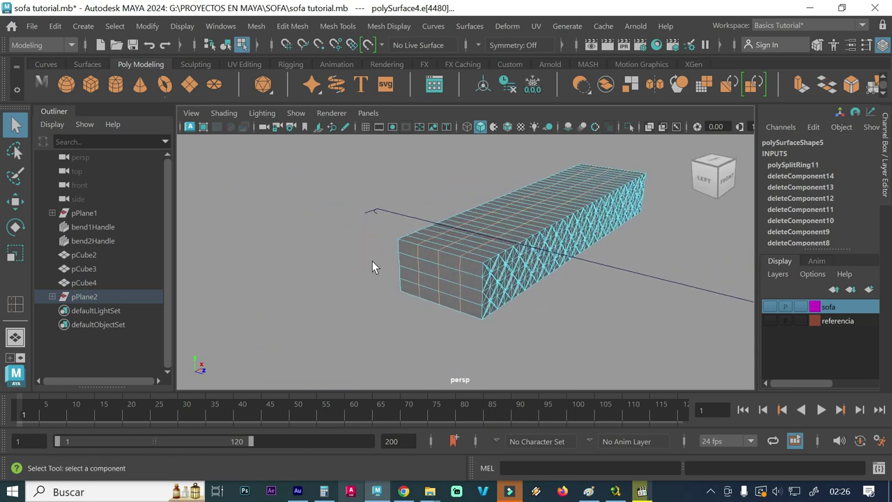
right_click_drag(436, 269, 510, 264, "alt")
mouse_move(509, 265)
left_mouse_down("alt")
mouse_move(466, 260)
mouse_move(466, 270)
left_mouse_up("alt")
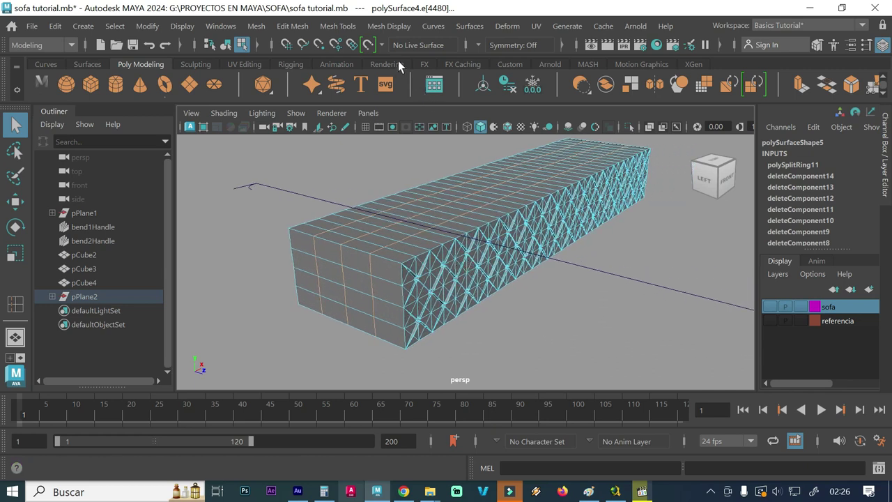
left_click(383, 28)
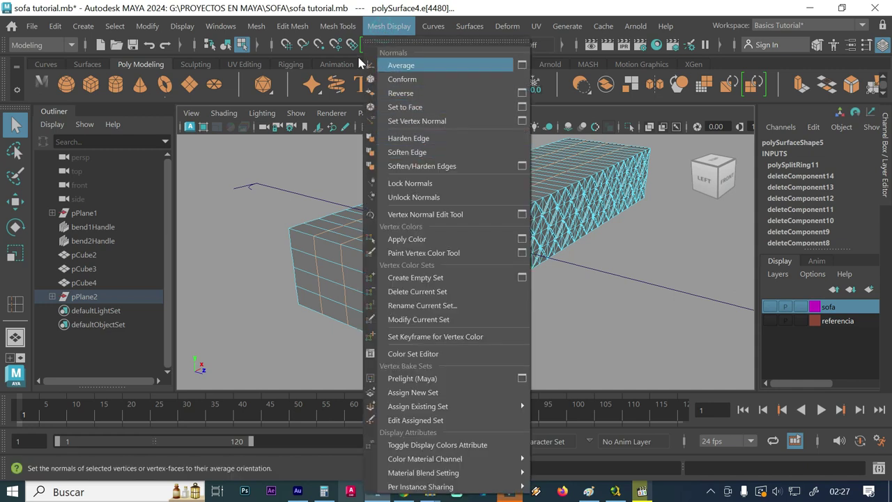
mouse_move(337, 26)
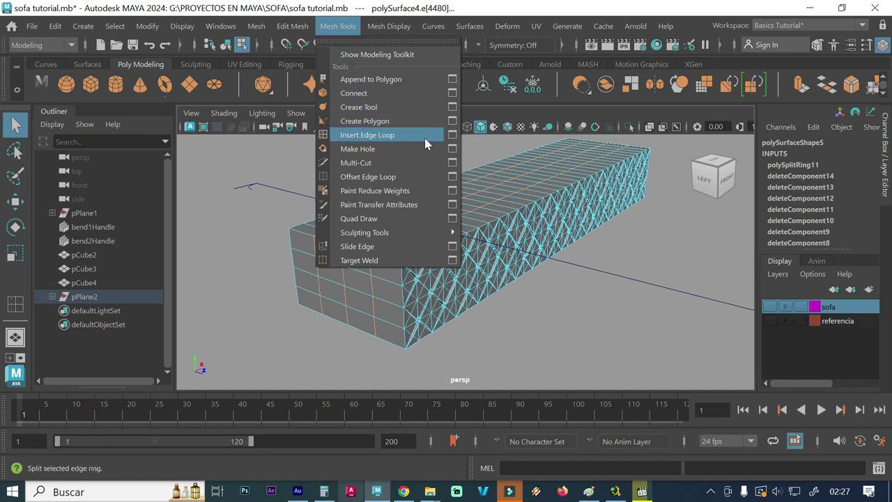
Add two edge loops tight along the corner where the tufted side meets the end face
left_click(452, 135)
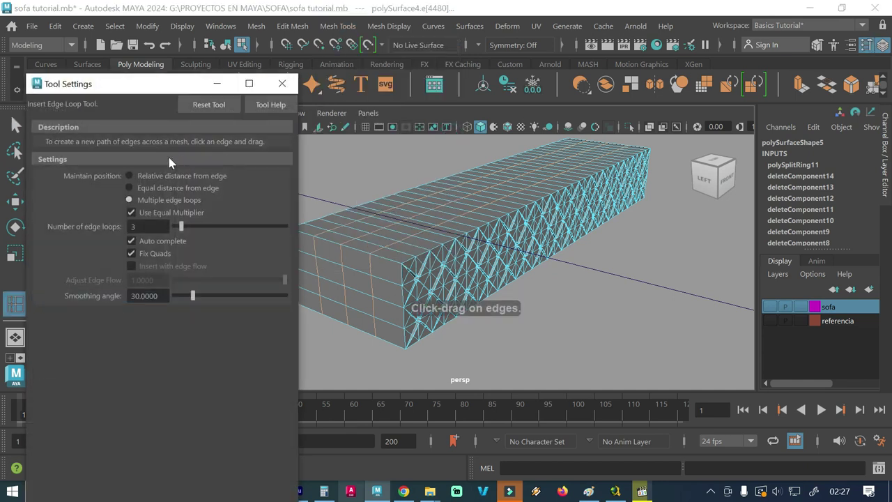
left_click(281, 83)
scroll(383, 317, "up", 3)
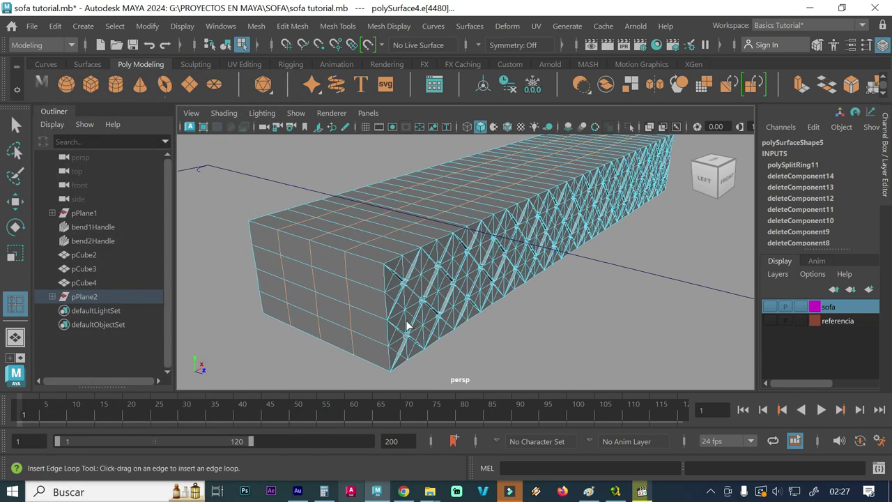
left_click(380, 270)
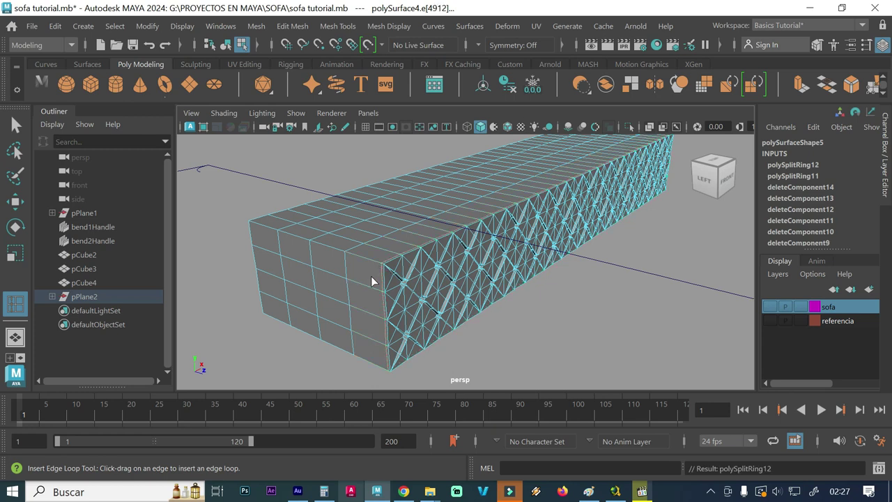
scroll(369, 274, "up", 5)
scroll(380, 271, "down", 2)
scroll(320, 268, "down", 1)
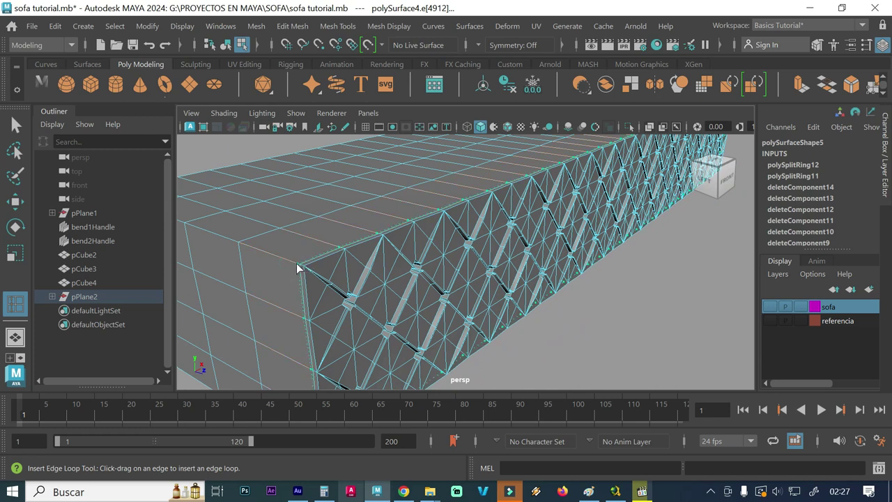
left_click(295, 268)
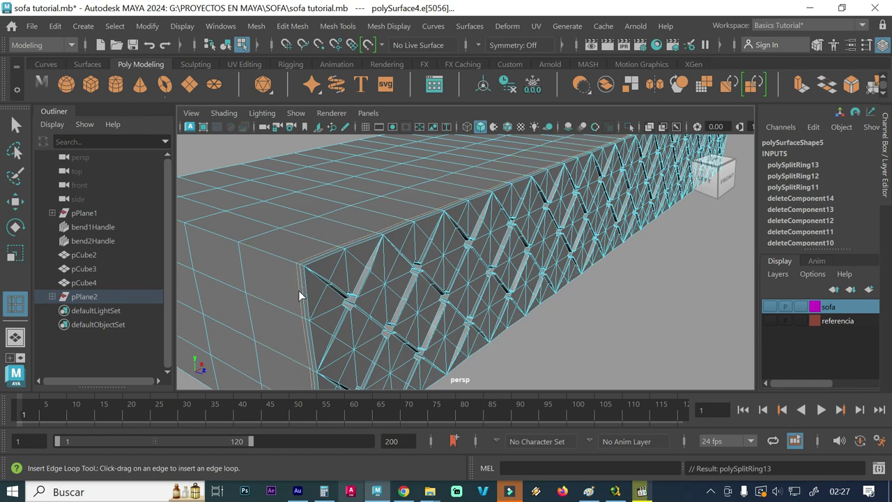
Preview the tufted box smoothed, then return to object mode and zoom out
key("3")
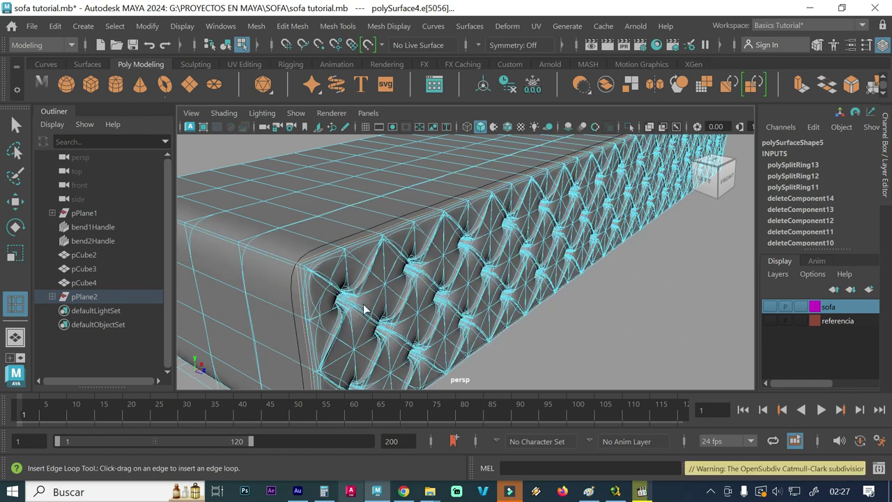
right_click_drag(482, 161, 481, 67)
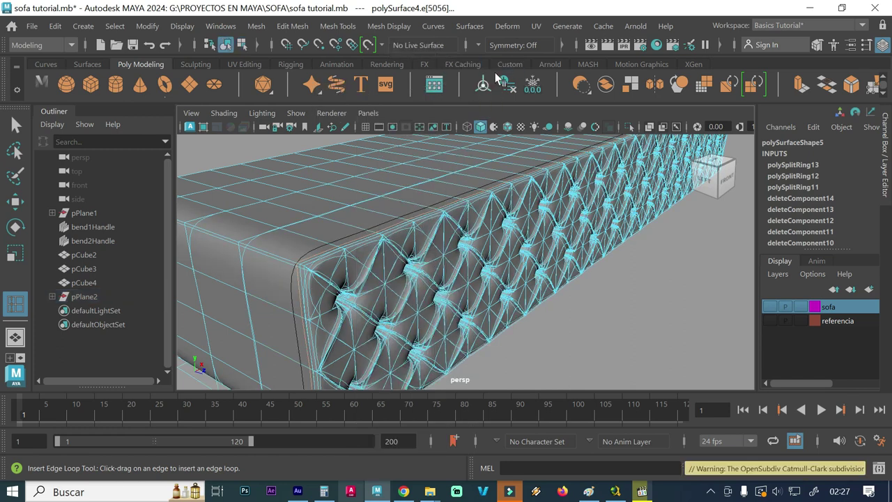
left_click(559, 308)
right_click_drag(620, 334, 430, 323, "alt")
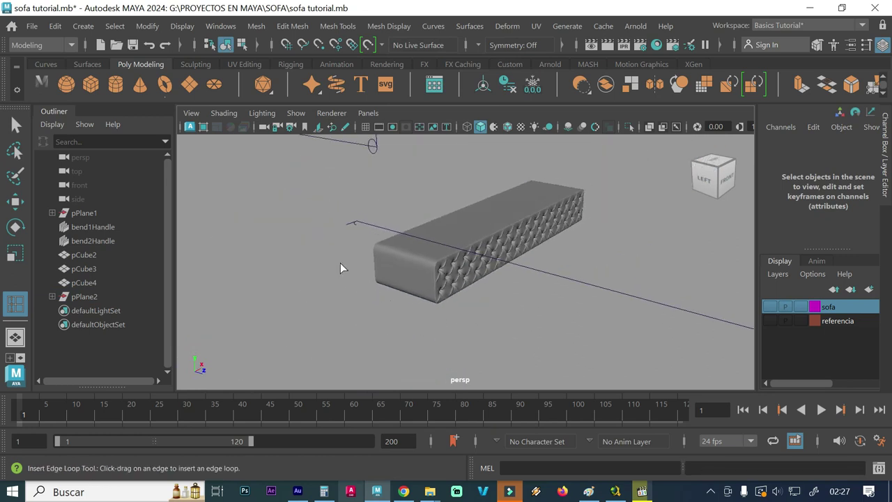
scroll(340, 268, "up", 3)
scroll(363, 276, "up", 2)
scroll(349, 307, "up", 3)
Select the box, orbit to its open back side and switch to edge selection
mouse_move(349, 301)
left_mouse_down("alt")
mouse_move(279, 304)
mouse_move(332, 298)
left_mouse_up("alt")
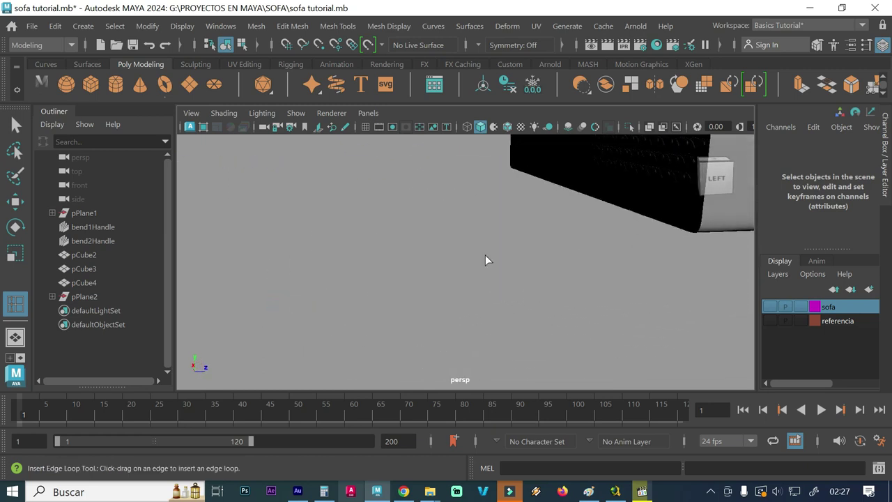
right_click_drag(484, 259, 354, 328, "alt")
mouse_move(395, 284)
left_mouse_down("alt")
mouse_move(435, 282)
mouse_move(485, 223)
left_mouse_up("alt")
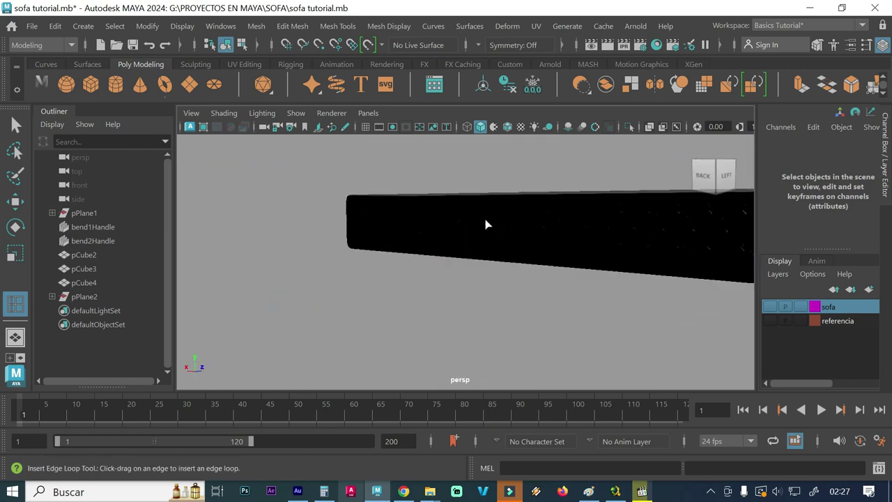
left_click(486, 222)
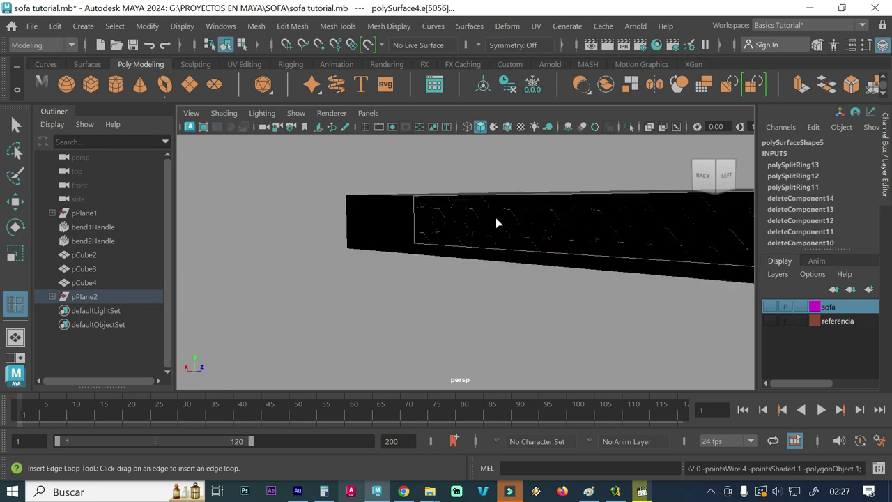
right_click_drag(496, 221, 458, 232, "alt")
left_click_drag(465, 247, 452, 269, "alt")
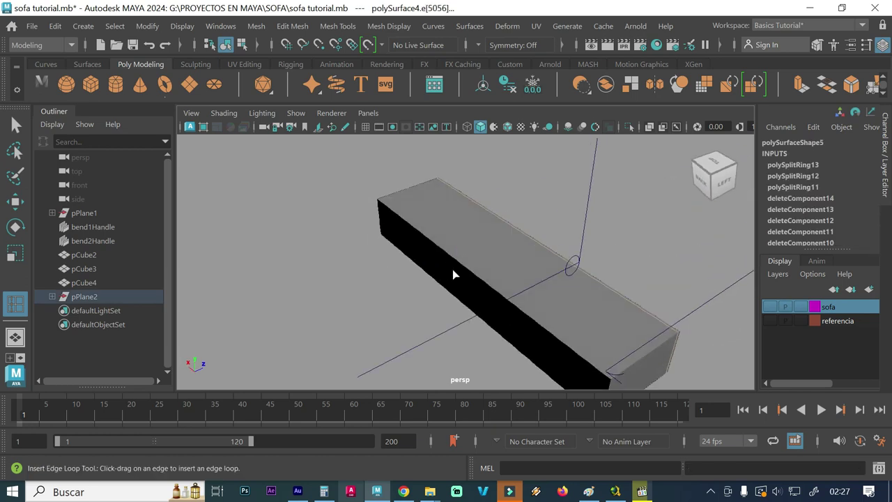
mouse_move(505, 275)
right_mouse_down()
mouse_move(514, 73)
mouse_move(506, 60)
right_mouse_up()
mouse_move(511, 262)
left_mouse_down("alt")
mouse_move(518, 249)
mouse_move(529, 258)
left_mouse_up("alt")
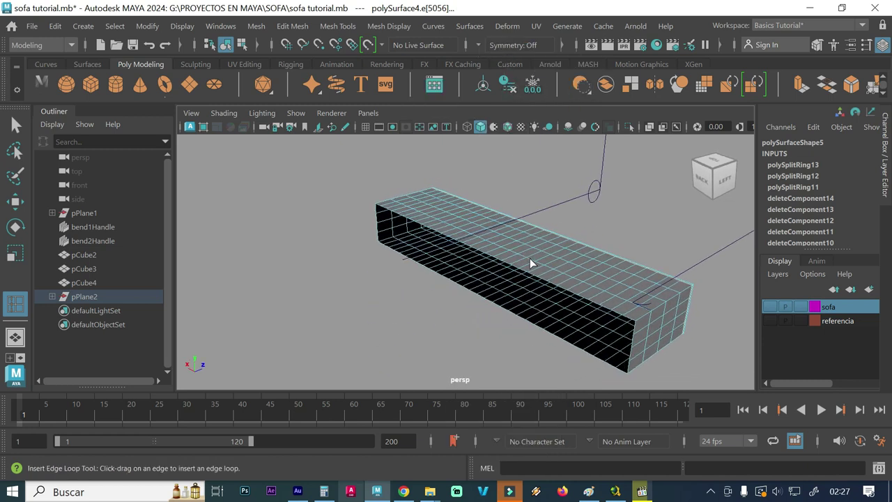
Cap the open back side of the tufted box with Fill Hole from a border edge
left_click(14, 125)
left_click(14, 125)
left_click(631, 322)
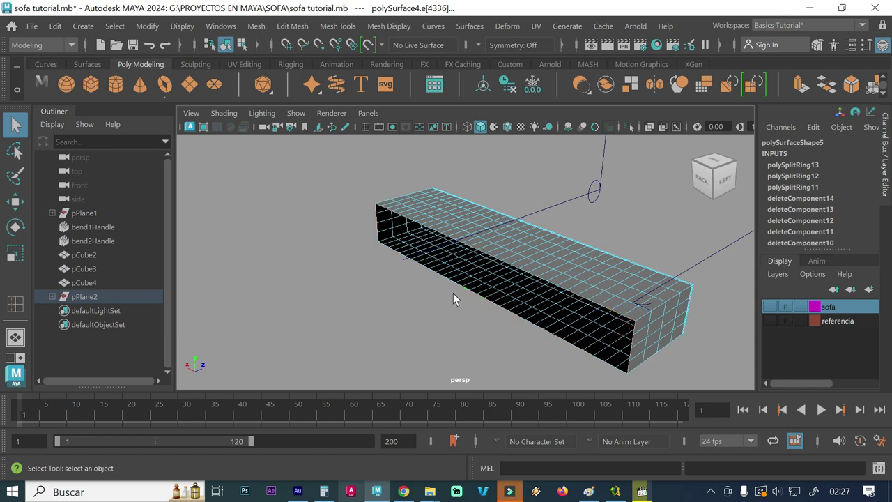
right_click(359, 276, "shift")
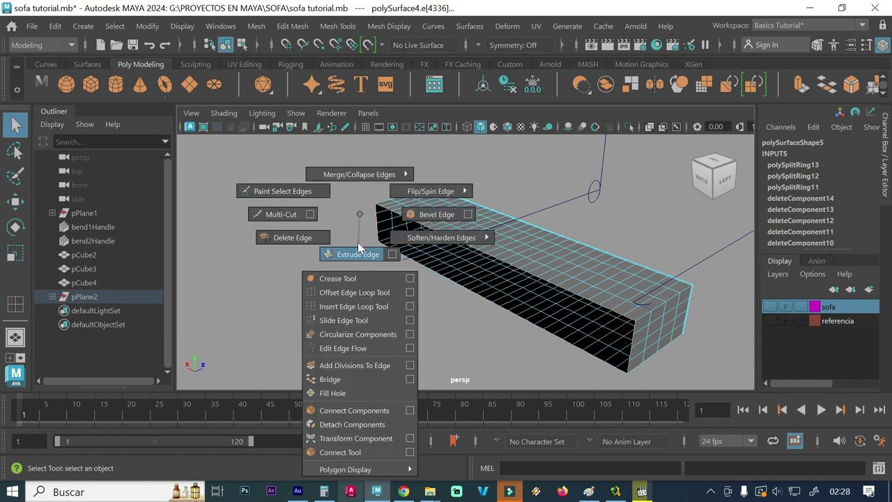
left_click(341, 393)
key("w")
Deselect the capped box and make the sofa layer visible again
left_click(528, 341)
mouse_move(522, 358)
left_mouse_down("alt")
mouse_move(528, 323)
mouse_move(507, 321)
left_mouse_up("alt")
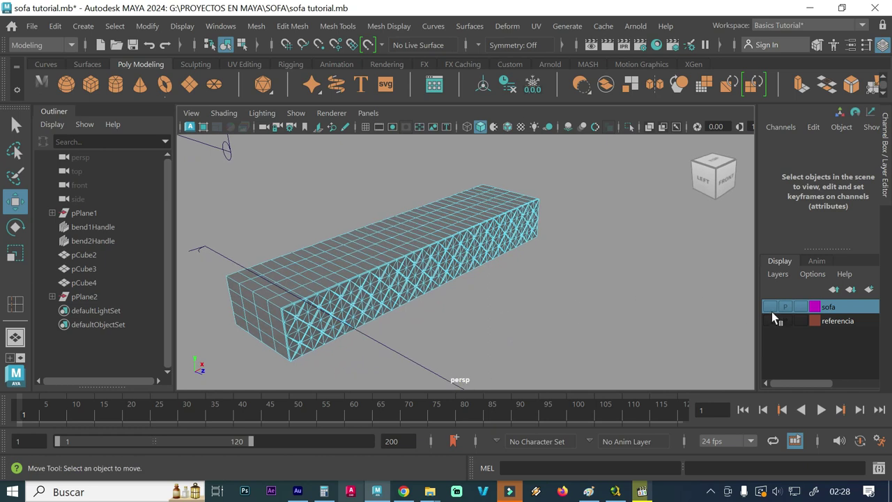
left_click(770, 307)
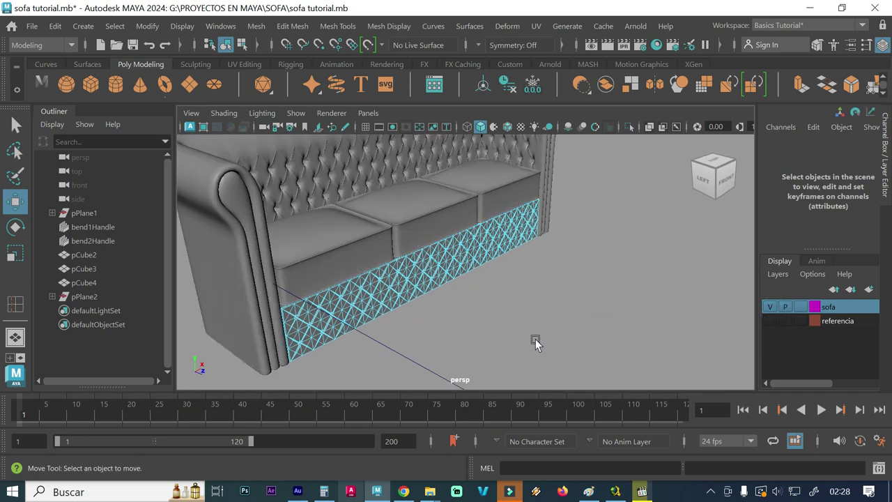
Clear the selection, snap the ViewCube to FRONT and dolly in close on the sofa
right_click_drag(492, 201, 560, 63)
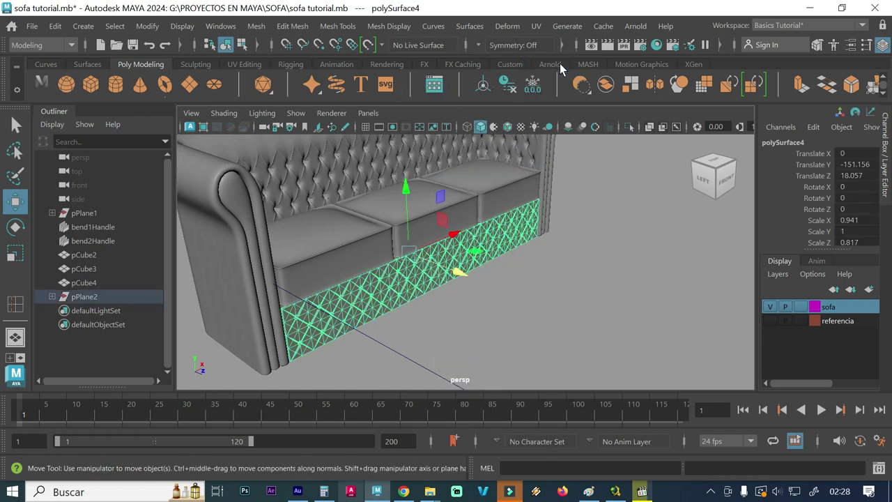
left_click(532, 272)
left_click_drag(533, 312, 484, 313, "alt")
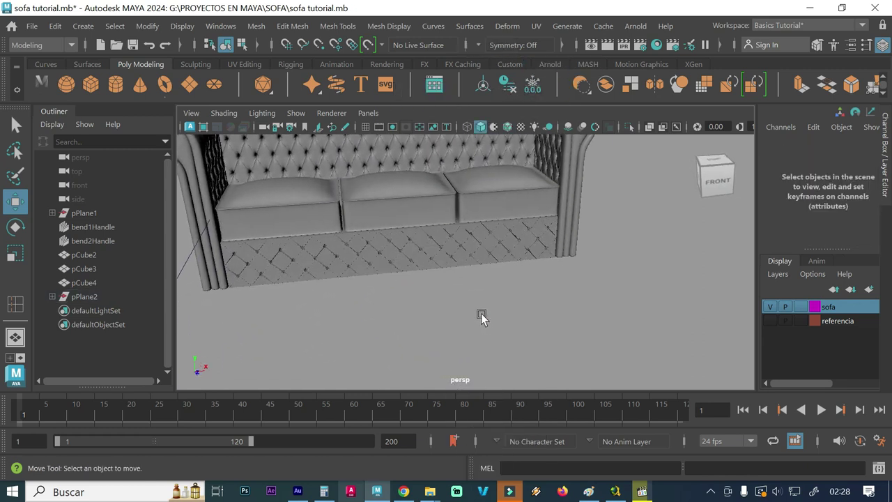
left_click(436, 273)
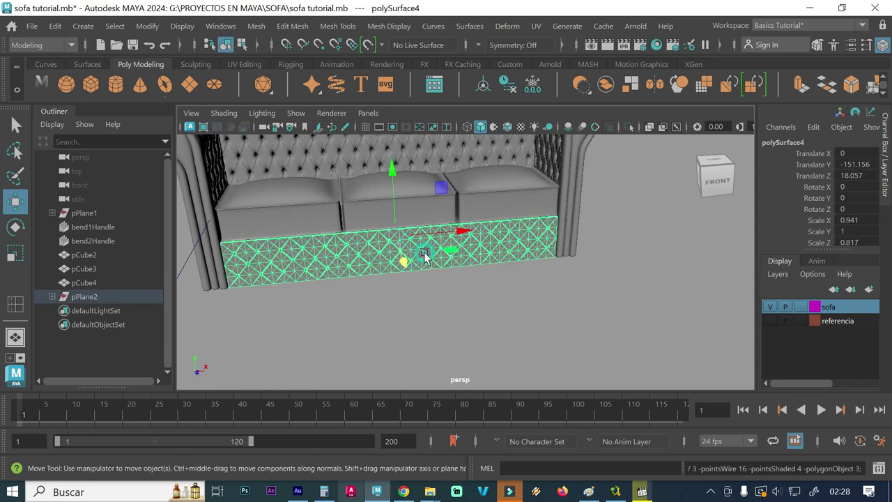
left_click(472, 328)
right_click_drag(471, 329, 502, 320, "alt")
left_click_drag(501, 321, 432, 306, "alt")
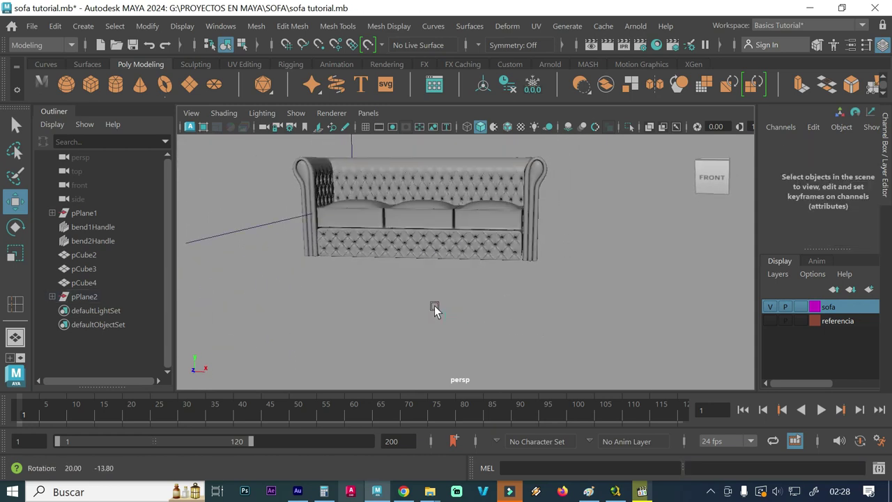
left_click(710, 183)
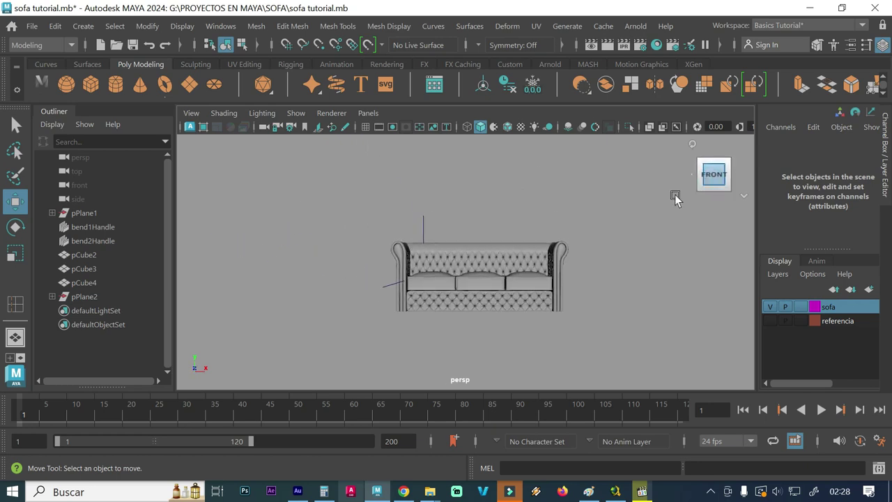
right_click_drag(460, 304, 656, 299, "alt")
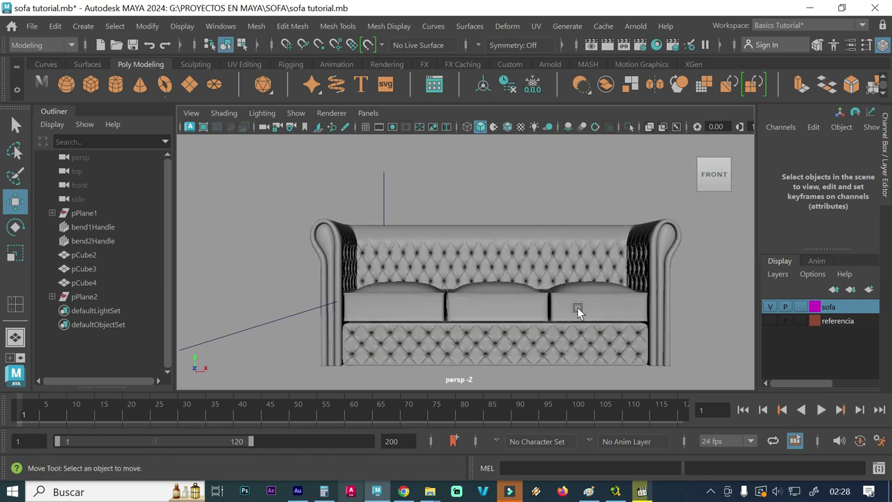
scroll(564, 285, "up", 2)
scroll(501, 268, "up", 2)
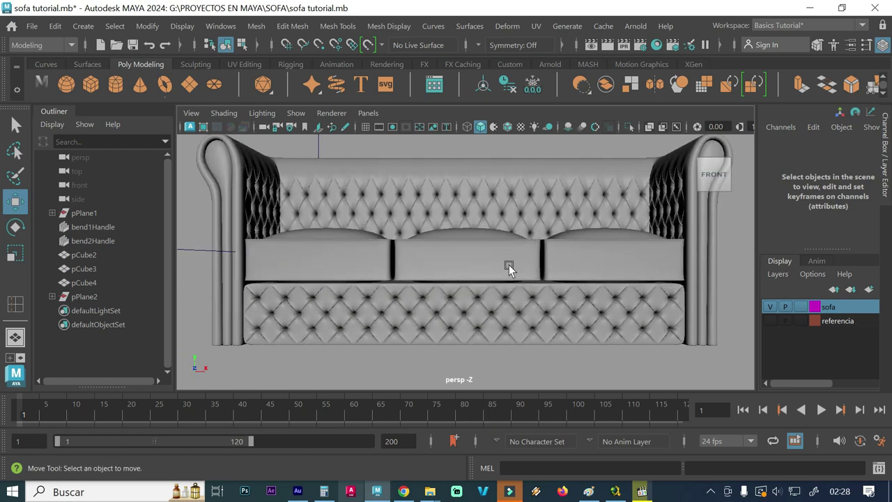
left_click_drag(508, 265, 509, 271, "alt")
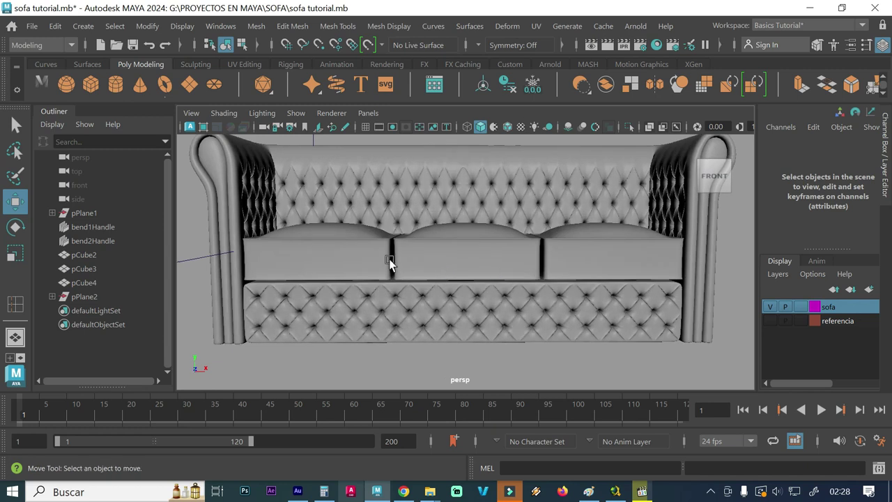
Select the three seat cushions (pCube2–pCube4) and scale them down in Y to about 1.61
left_click(379, 255)
left_click(514, 254, "shift")
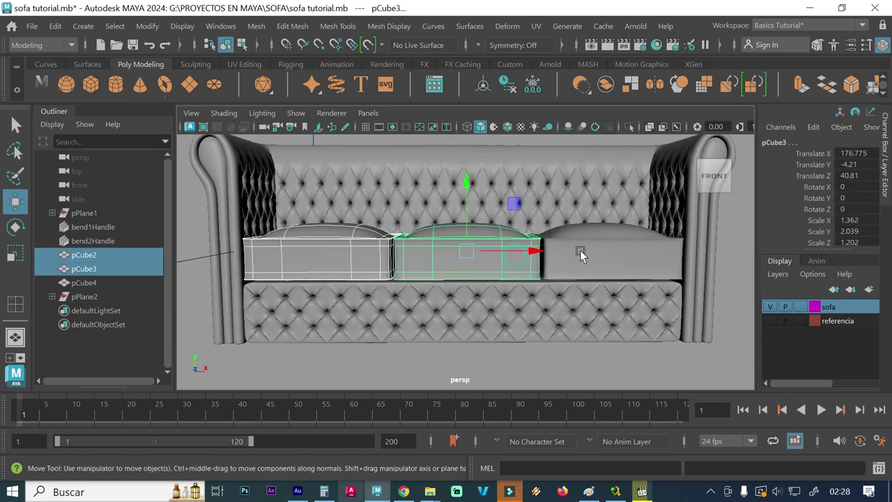
left_click(567, 259, "shift")
key("r")
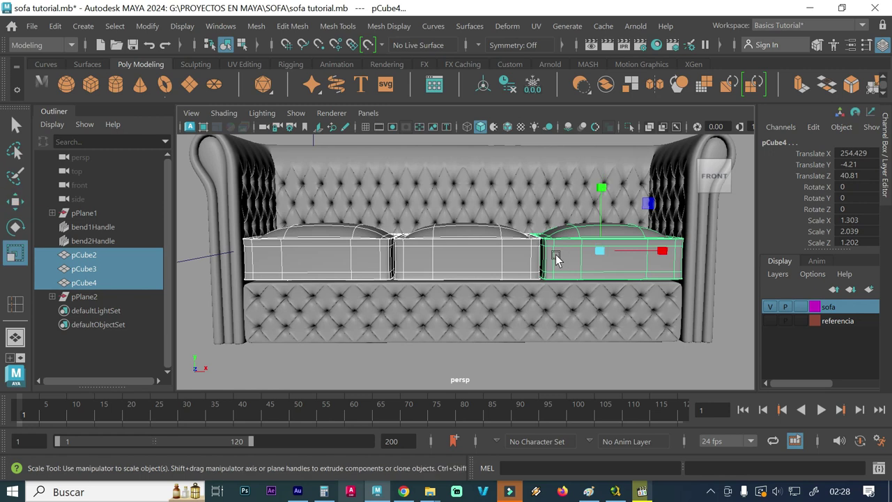
left_click_drag(599, 189, 598, 201)
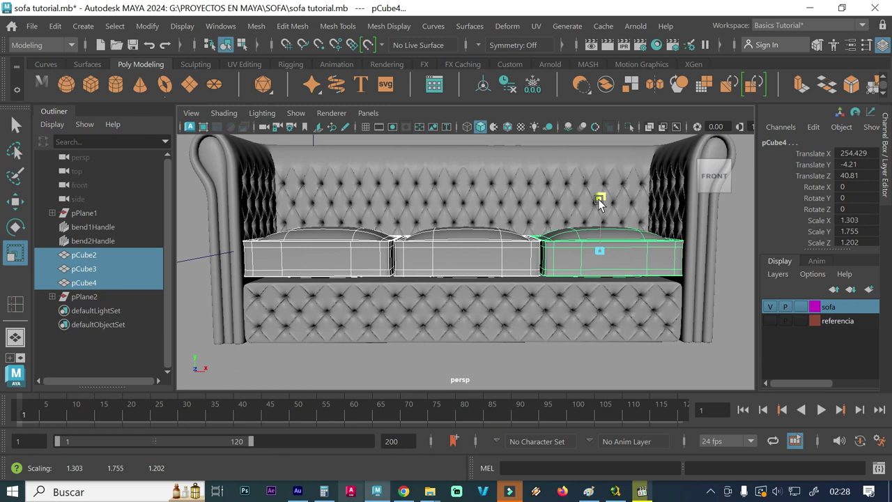
left_click_drag(599, 200, 556, 251)
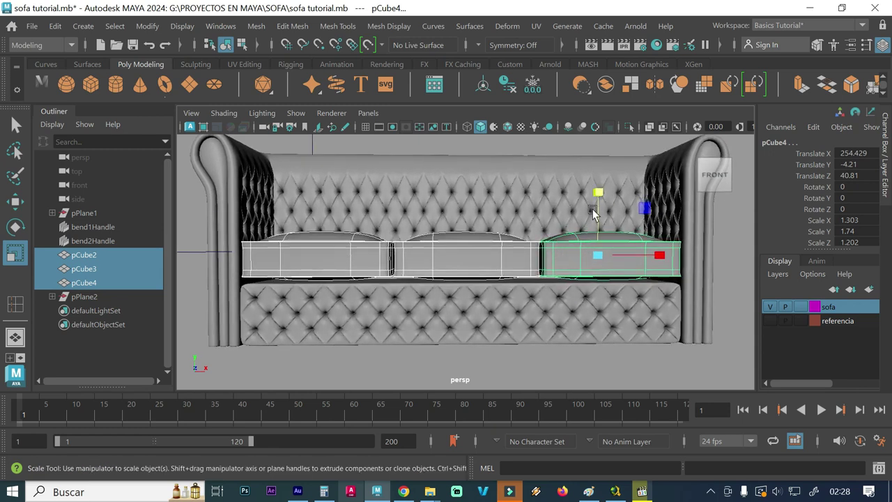
left_click_drag(596, 199, 597, 203)
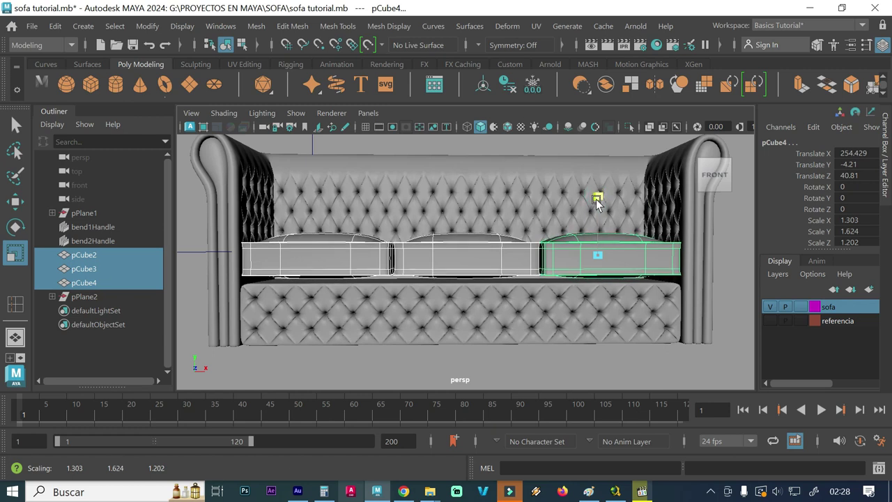
Lower the flattened cushions in Y onto the tufted base panel, then deselect them
key("w")
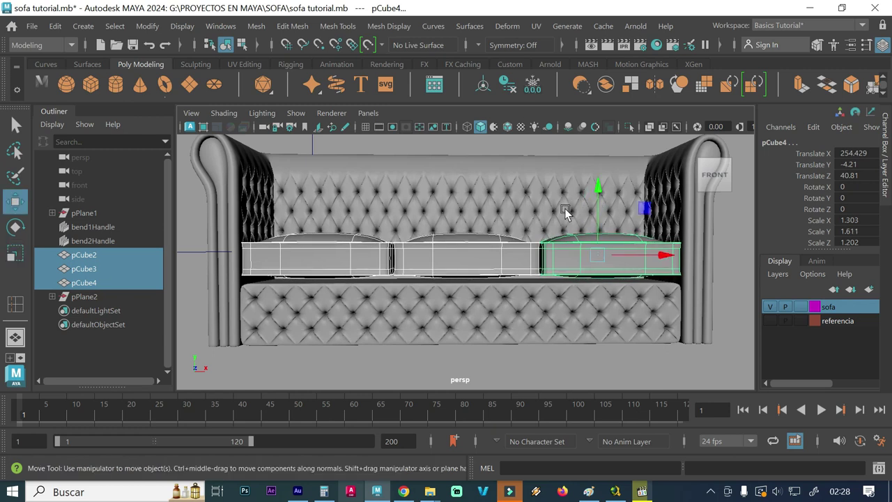
mouse_move(599, 191)
left_mouse_down()
mouse_move(540, 264)
mouse_move(540, 277)
left_mouse_up()
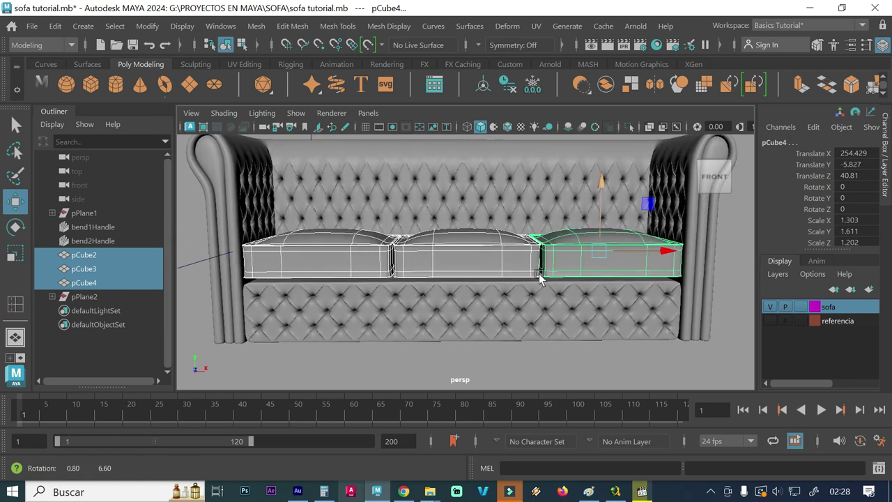
scroll(553, 284, "down", 1)
scroll(543, 286, "down", 3)
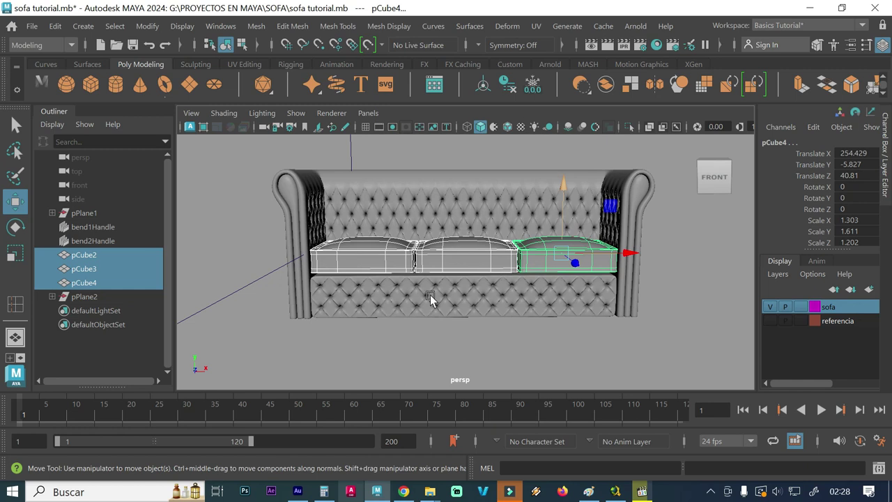
left_click(270, 295)
Orbit and zoom to a three-quarter view showing the whole sofa
mouse_move(473, 327)
left_mouse_down("alt")
mouse_move(461, 332)
mouse_move(426, 318)
left_mouse_up("alt")
scroll(577, 300, "up", 5)
left_click_drag(577, 300, 580, 294, "alt")
right_click_drag(579, 294, 532, 292, "alt")
left_click_drag(557, 293, 517, 301, "alt")
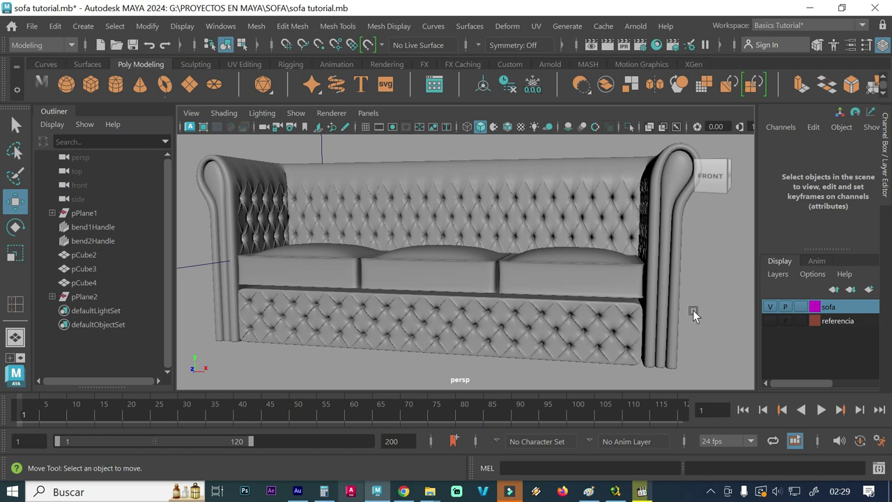
Save the scene as sofa tutorial.mb and inspect the sofa from the front-left
left_click(87, 28)
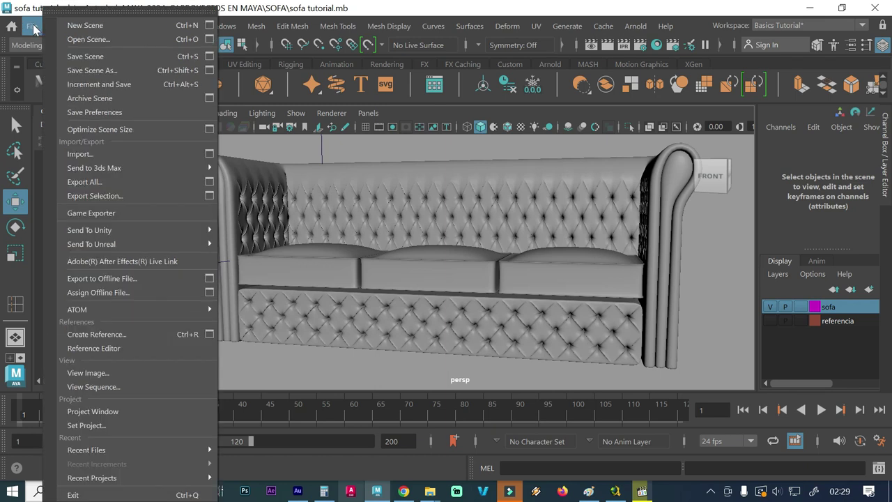
left_click(79, 60)
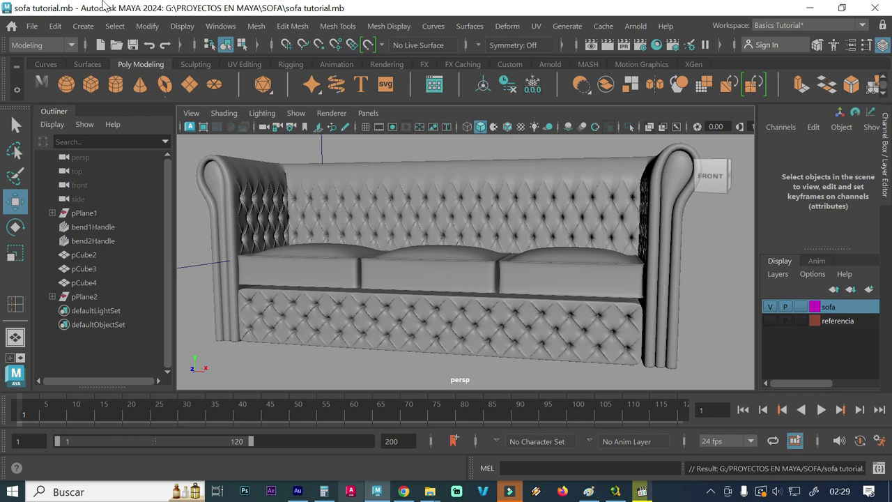
left_click_drag(259, 249, 333, 255, "alt")
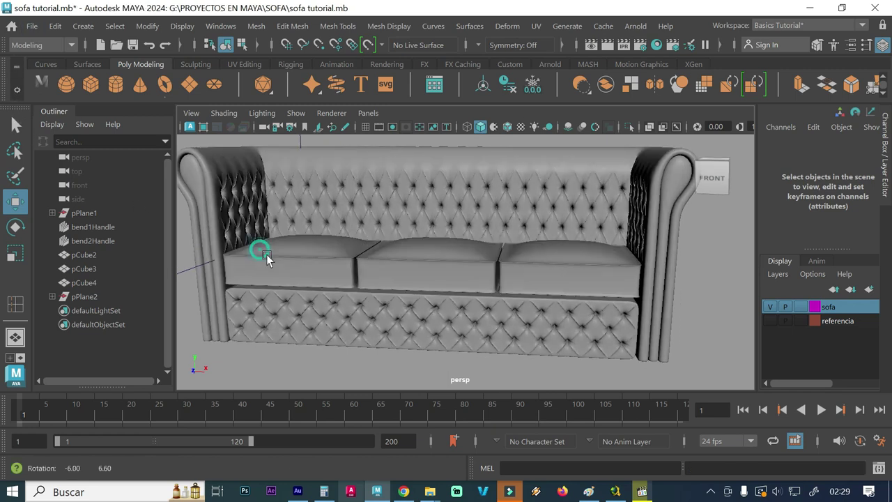
mouse_move(368, 246)
right_mouse_down("alt")
mouse_move(496, 251)
mouse_move(446, 253)
right_mouse_up("alt")
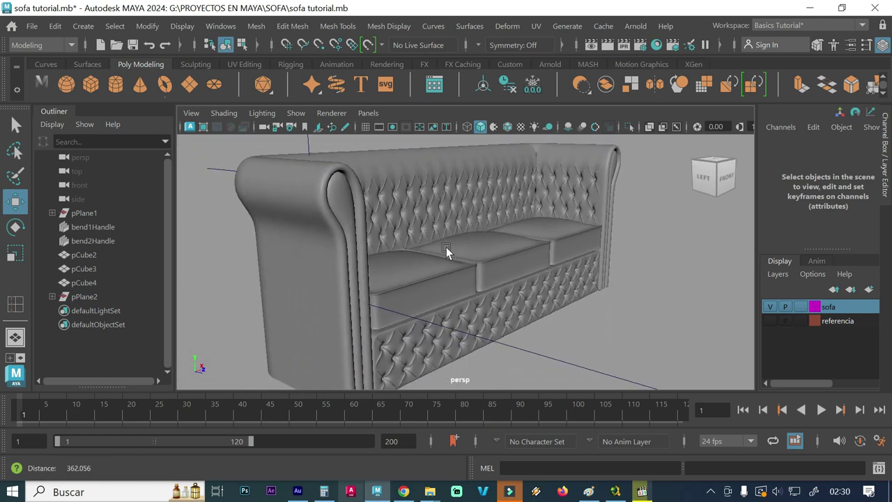
left_click_drag(441, 253, 417, 260, "alt")
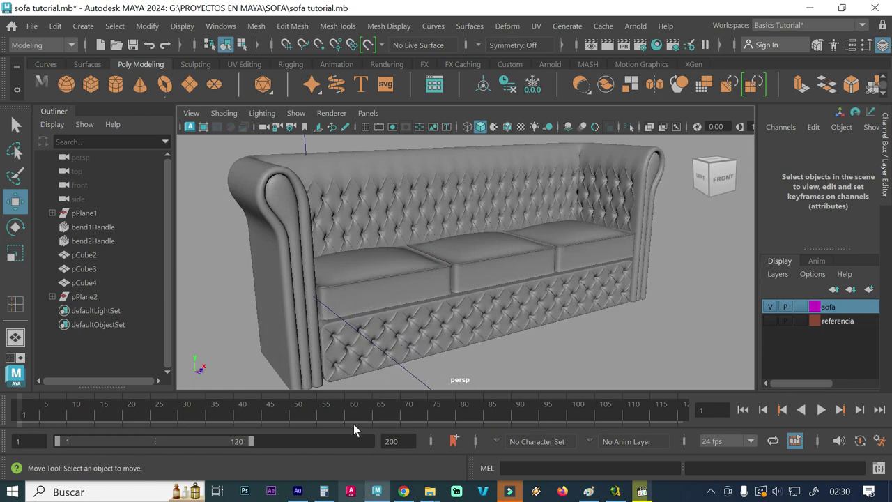
left_click(403, 492)
scroll(491, 348, "down", 1)
scroll(493, 355, "up", 1)
scroll(493, 355, "up", 2)
scroll(493, 355, "up", 2)
scroll(493, 355, "up", 1)
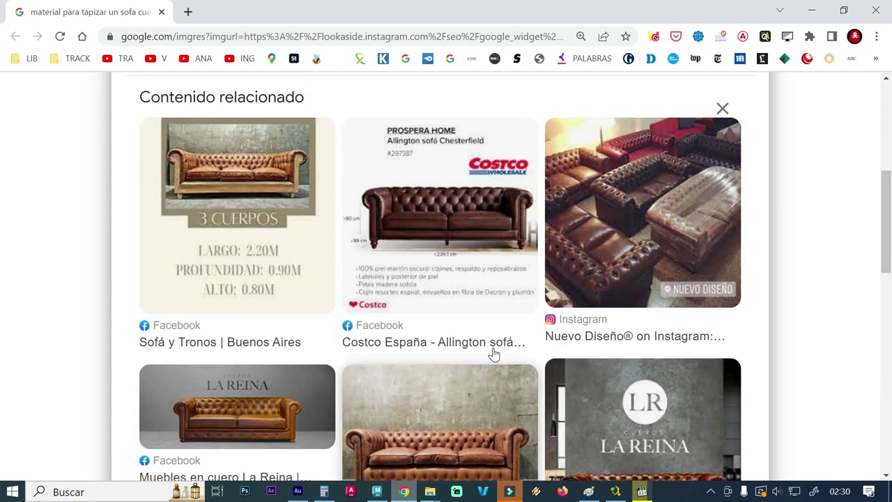
scroll(492, 355, "up", 2)
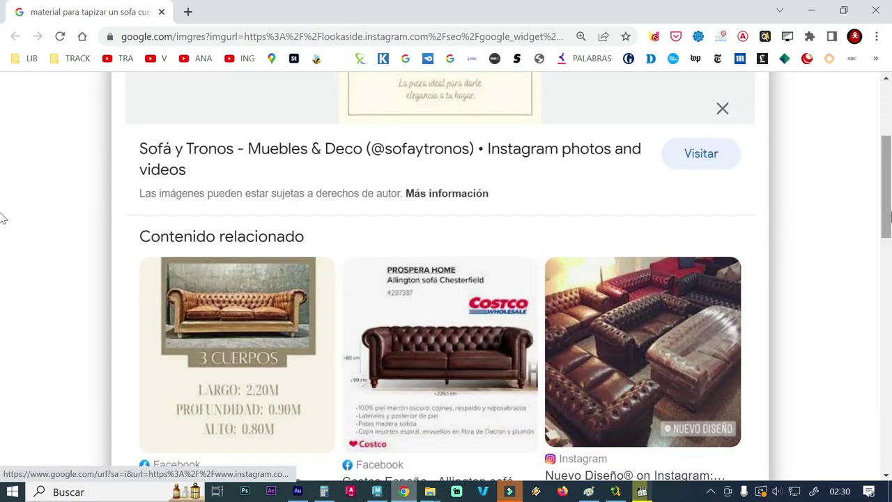
left_click_drag(889, 209, 888, 420)
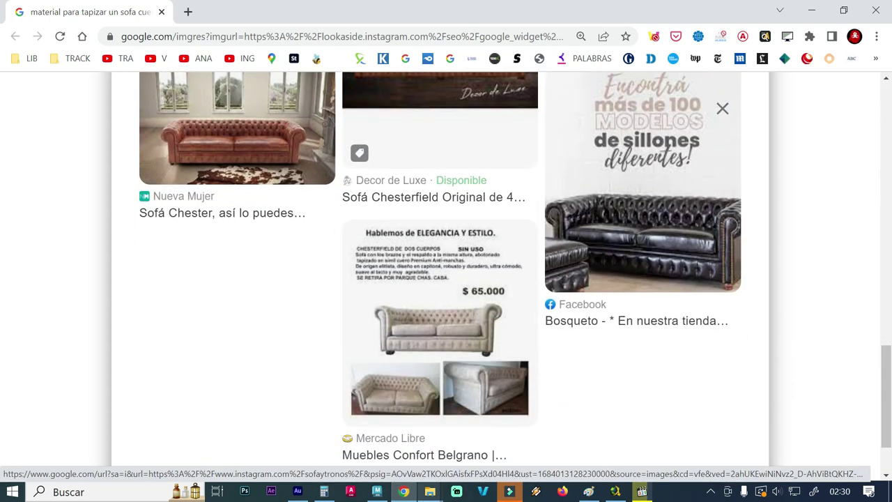
left_click(379, 492)
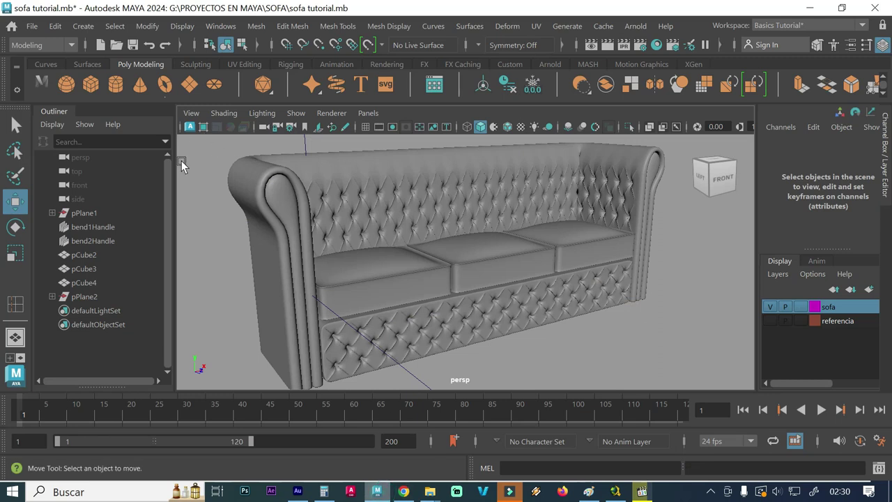
Save the finished Chesterfield sofa scene again to sofa tutorial.mb
left_click(28, 26)
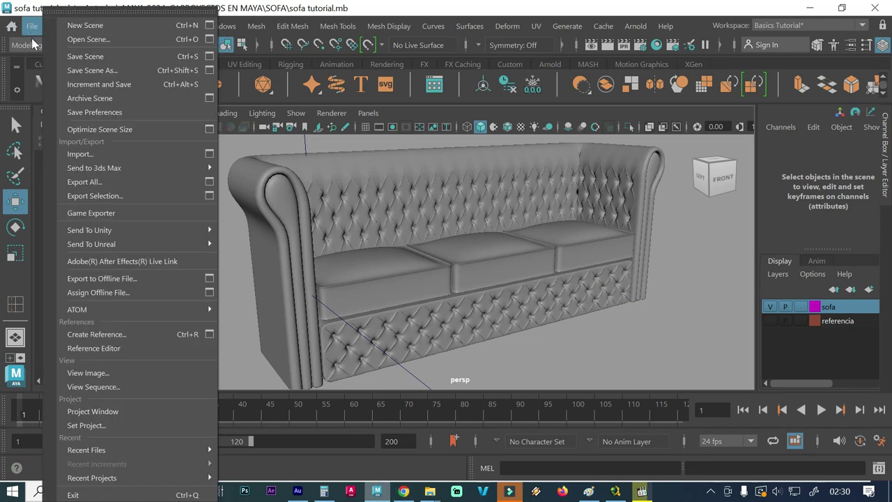
left_click(70, 62)
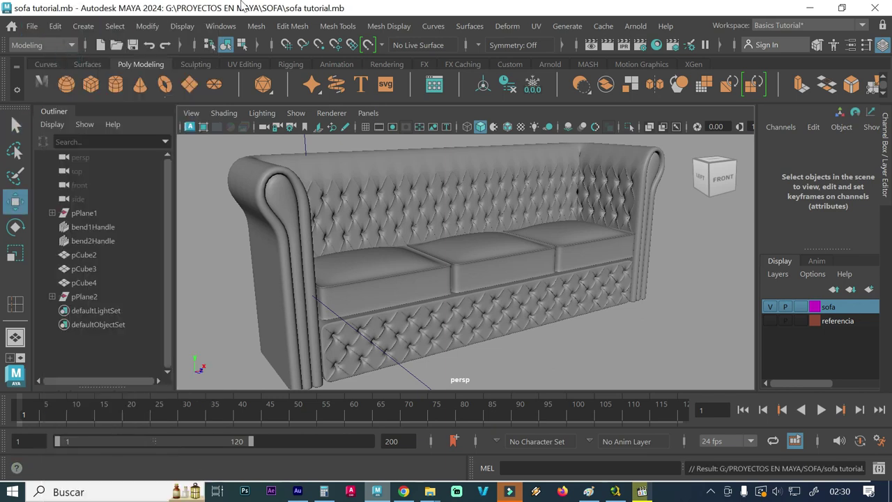